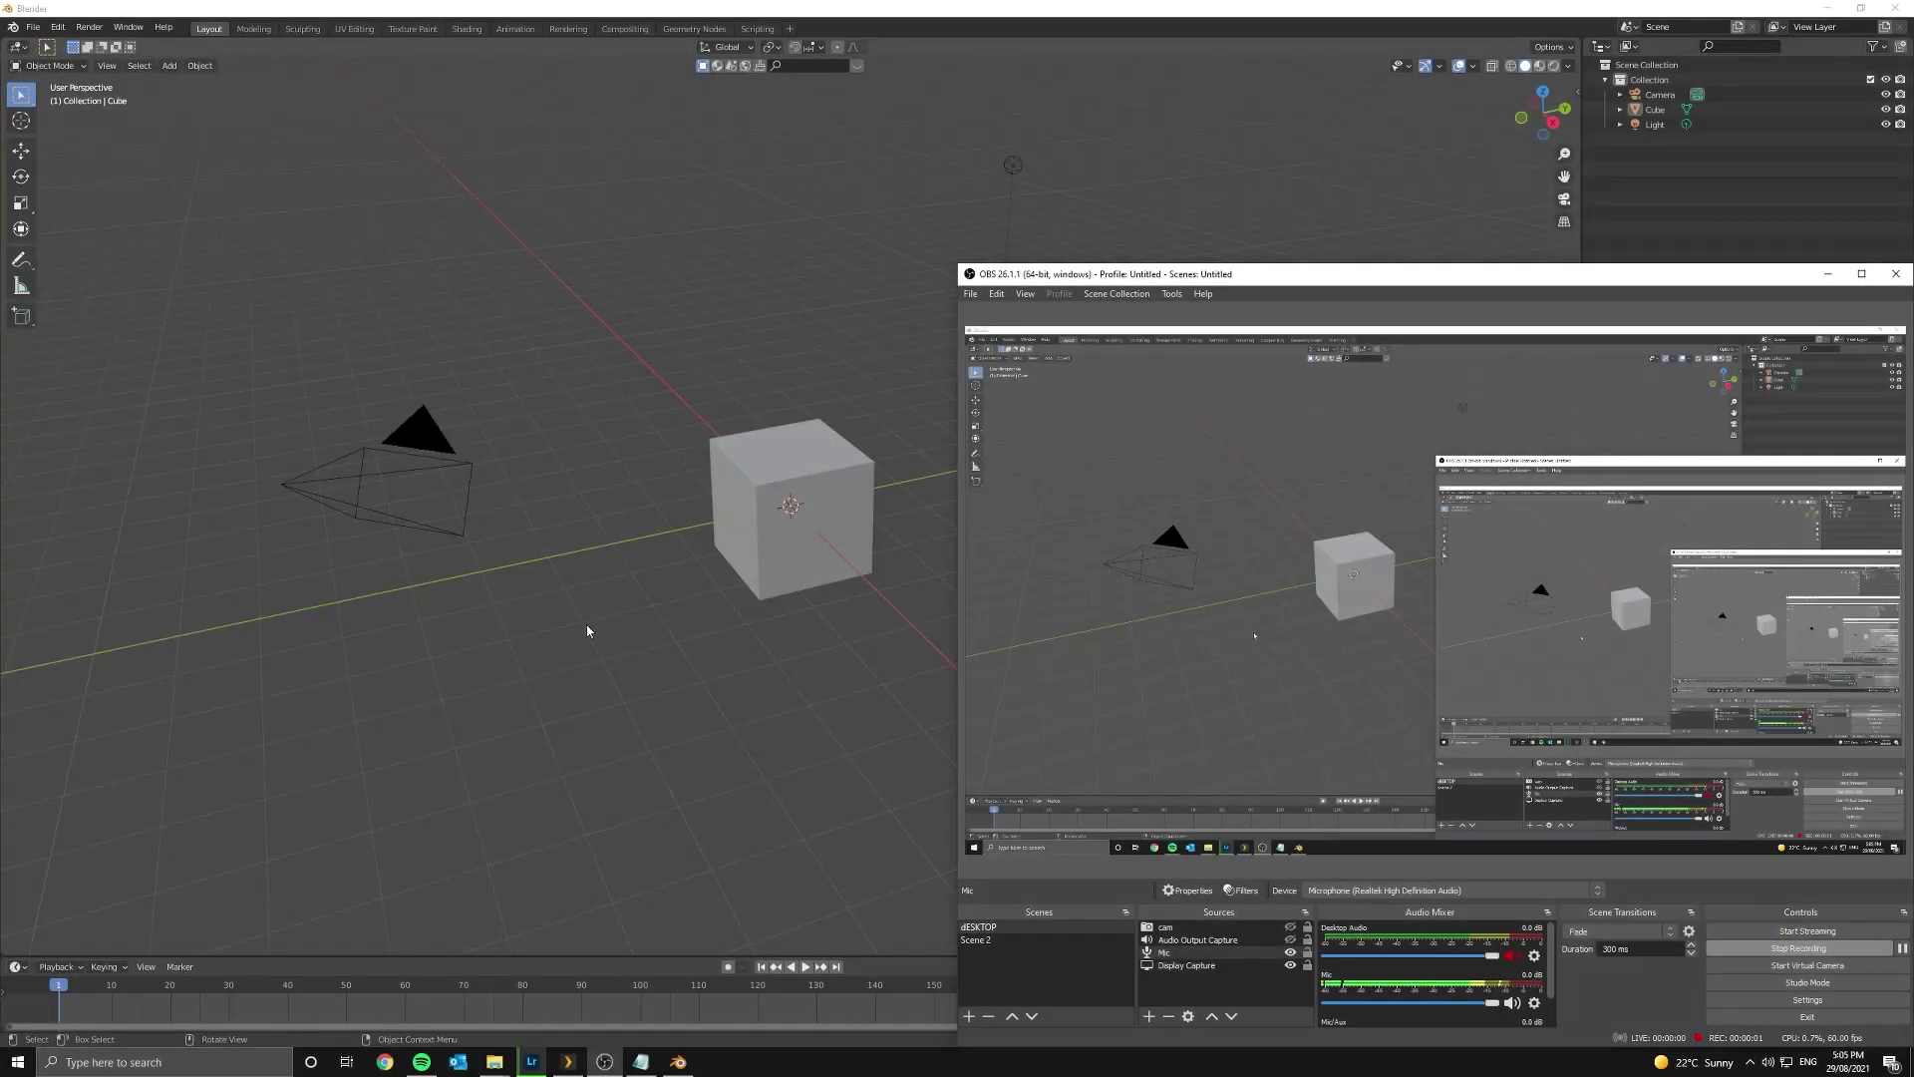
- Delete the default cube and append the Potentiometer object from another Blender file
left_click(654, 671)
left_click(812, 522)
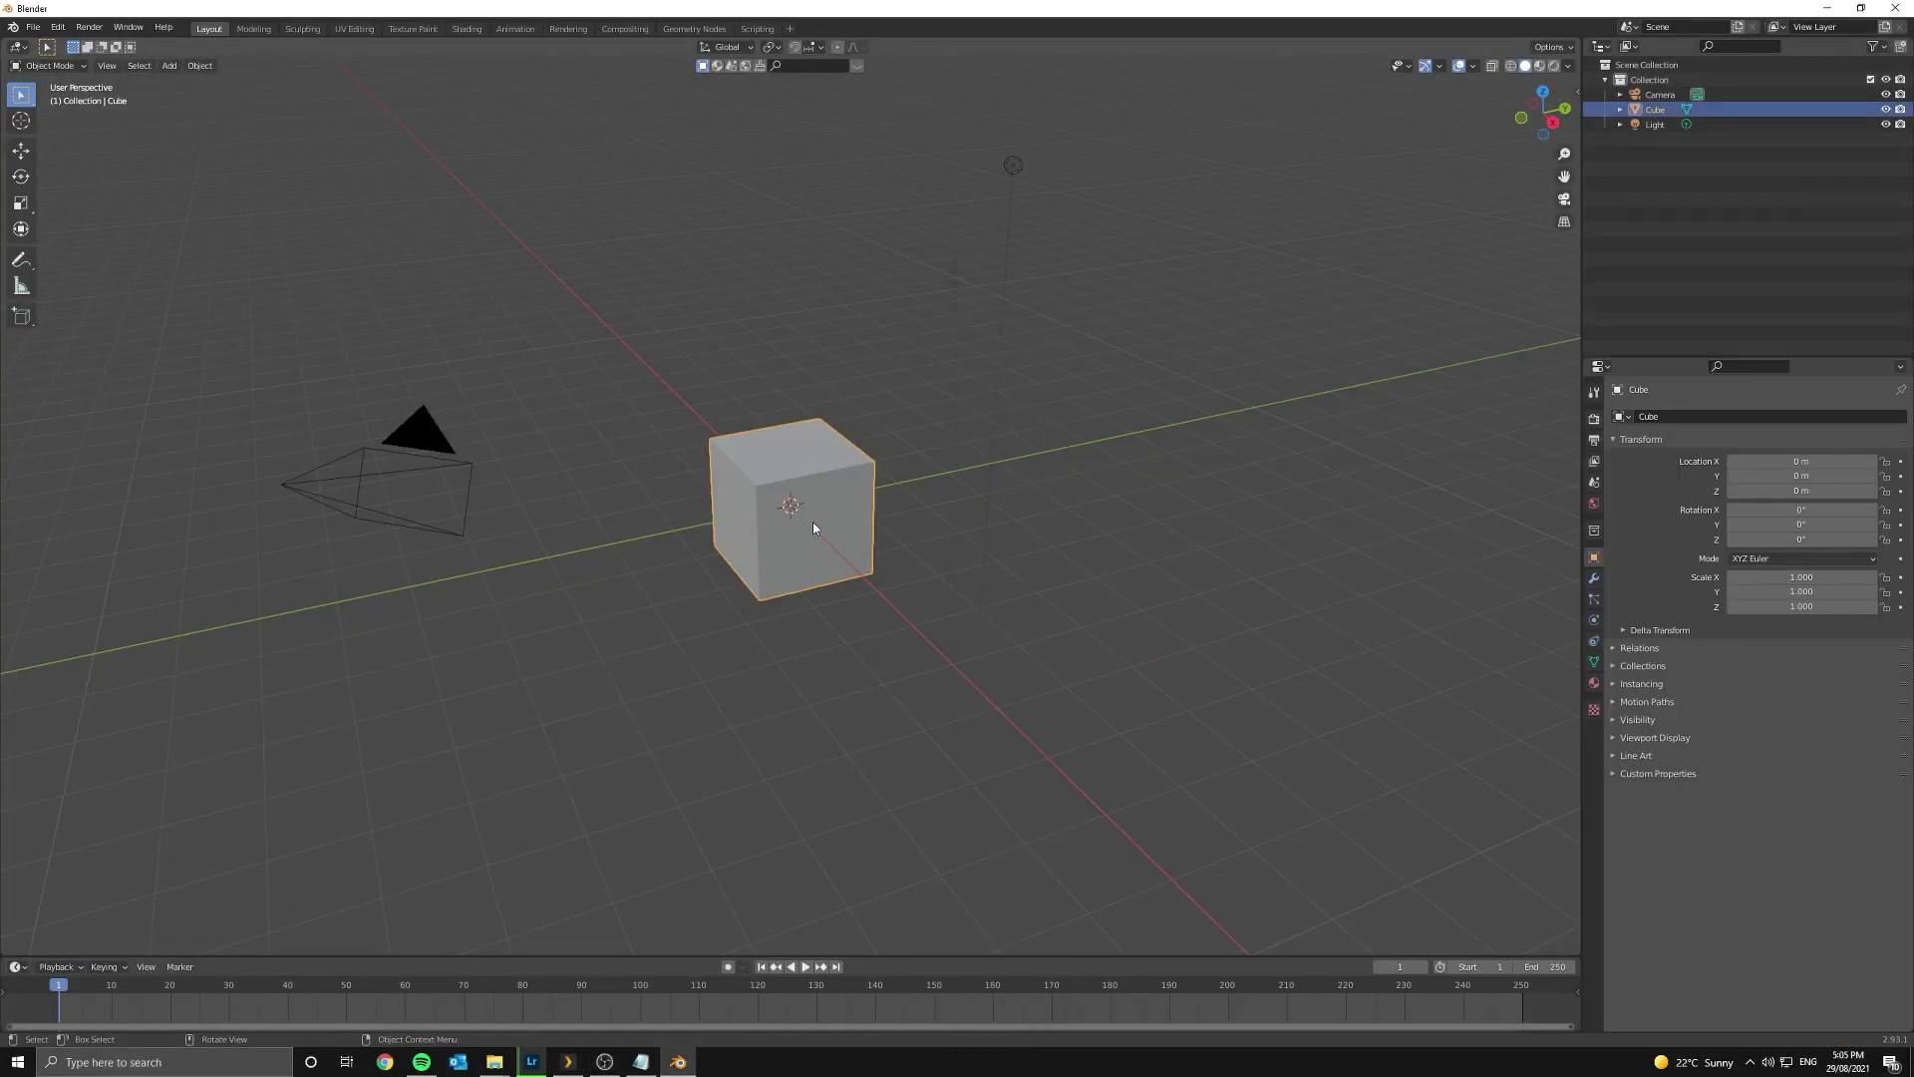
key("x")
left_click(838, 515)
left_click(33, 27)
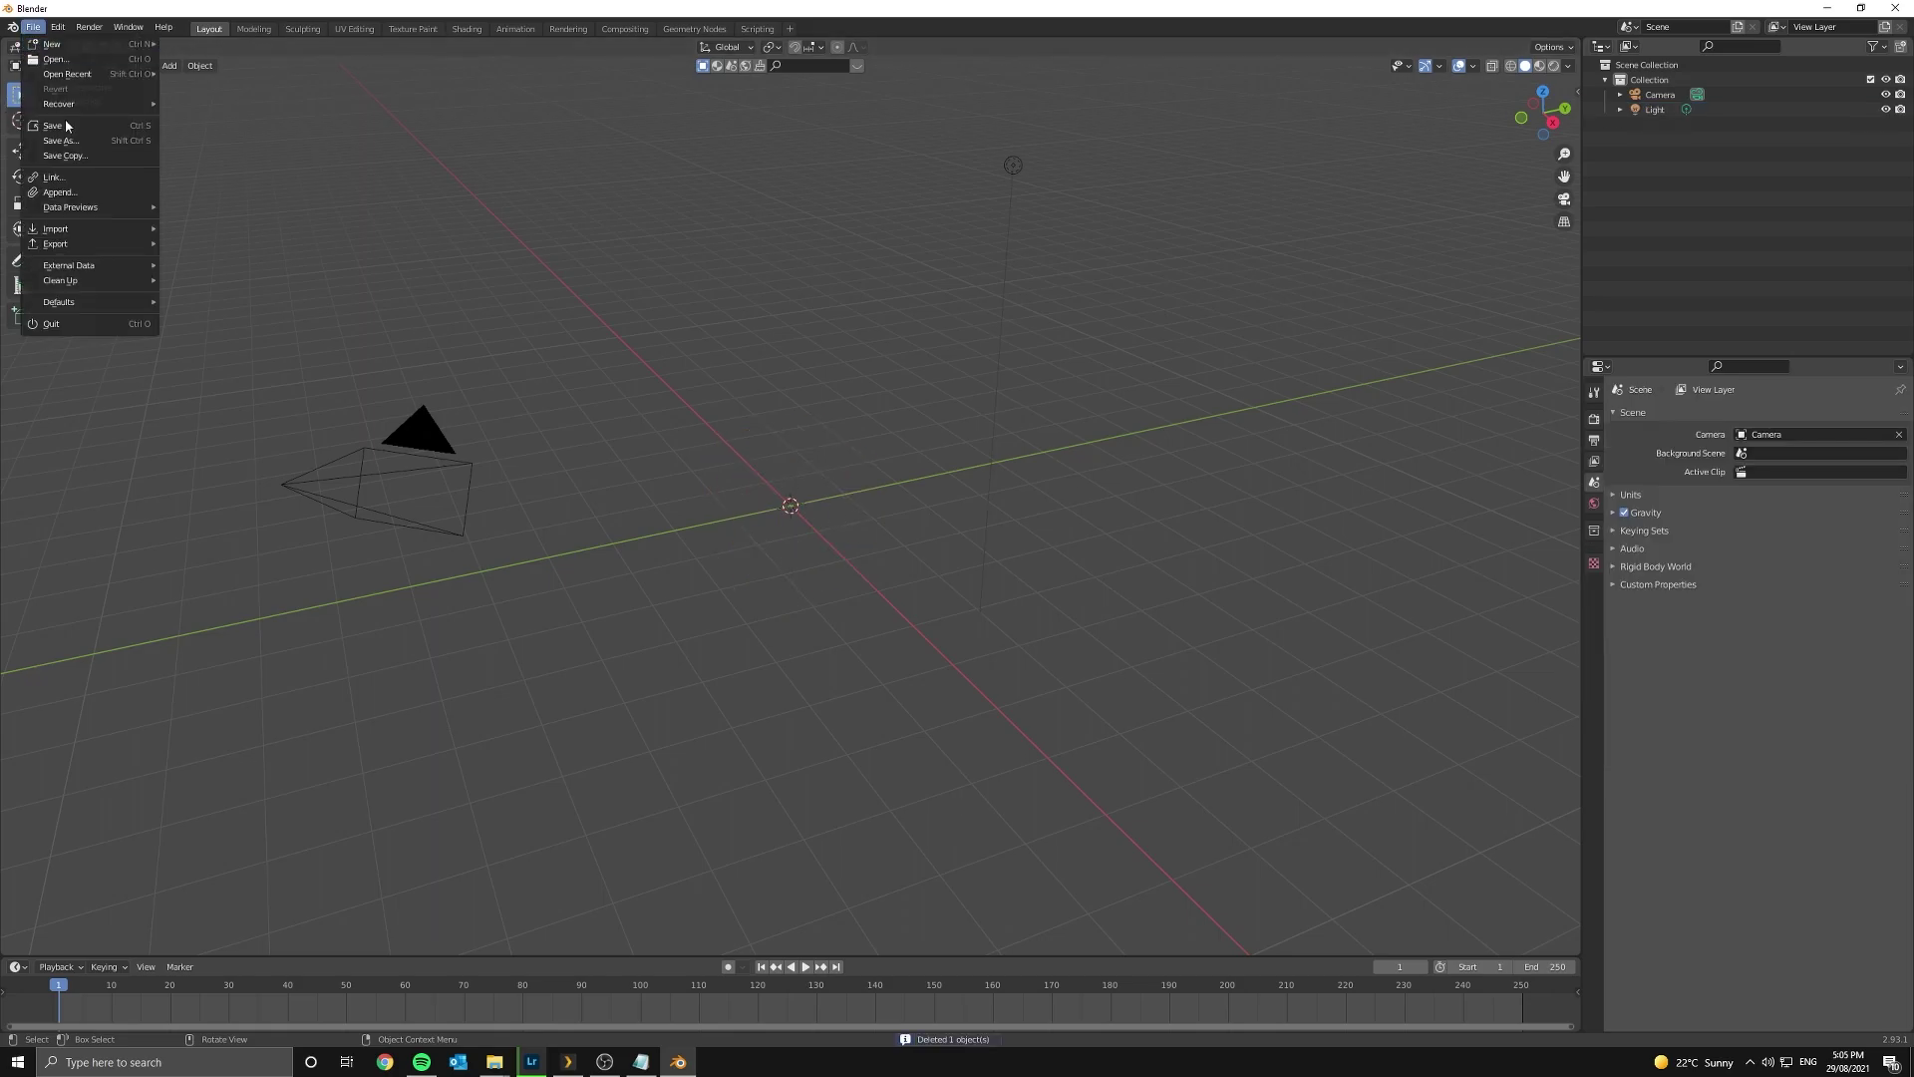
left_click(85, 192)
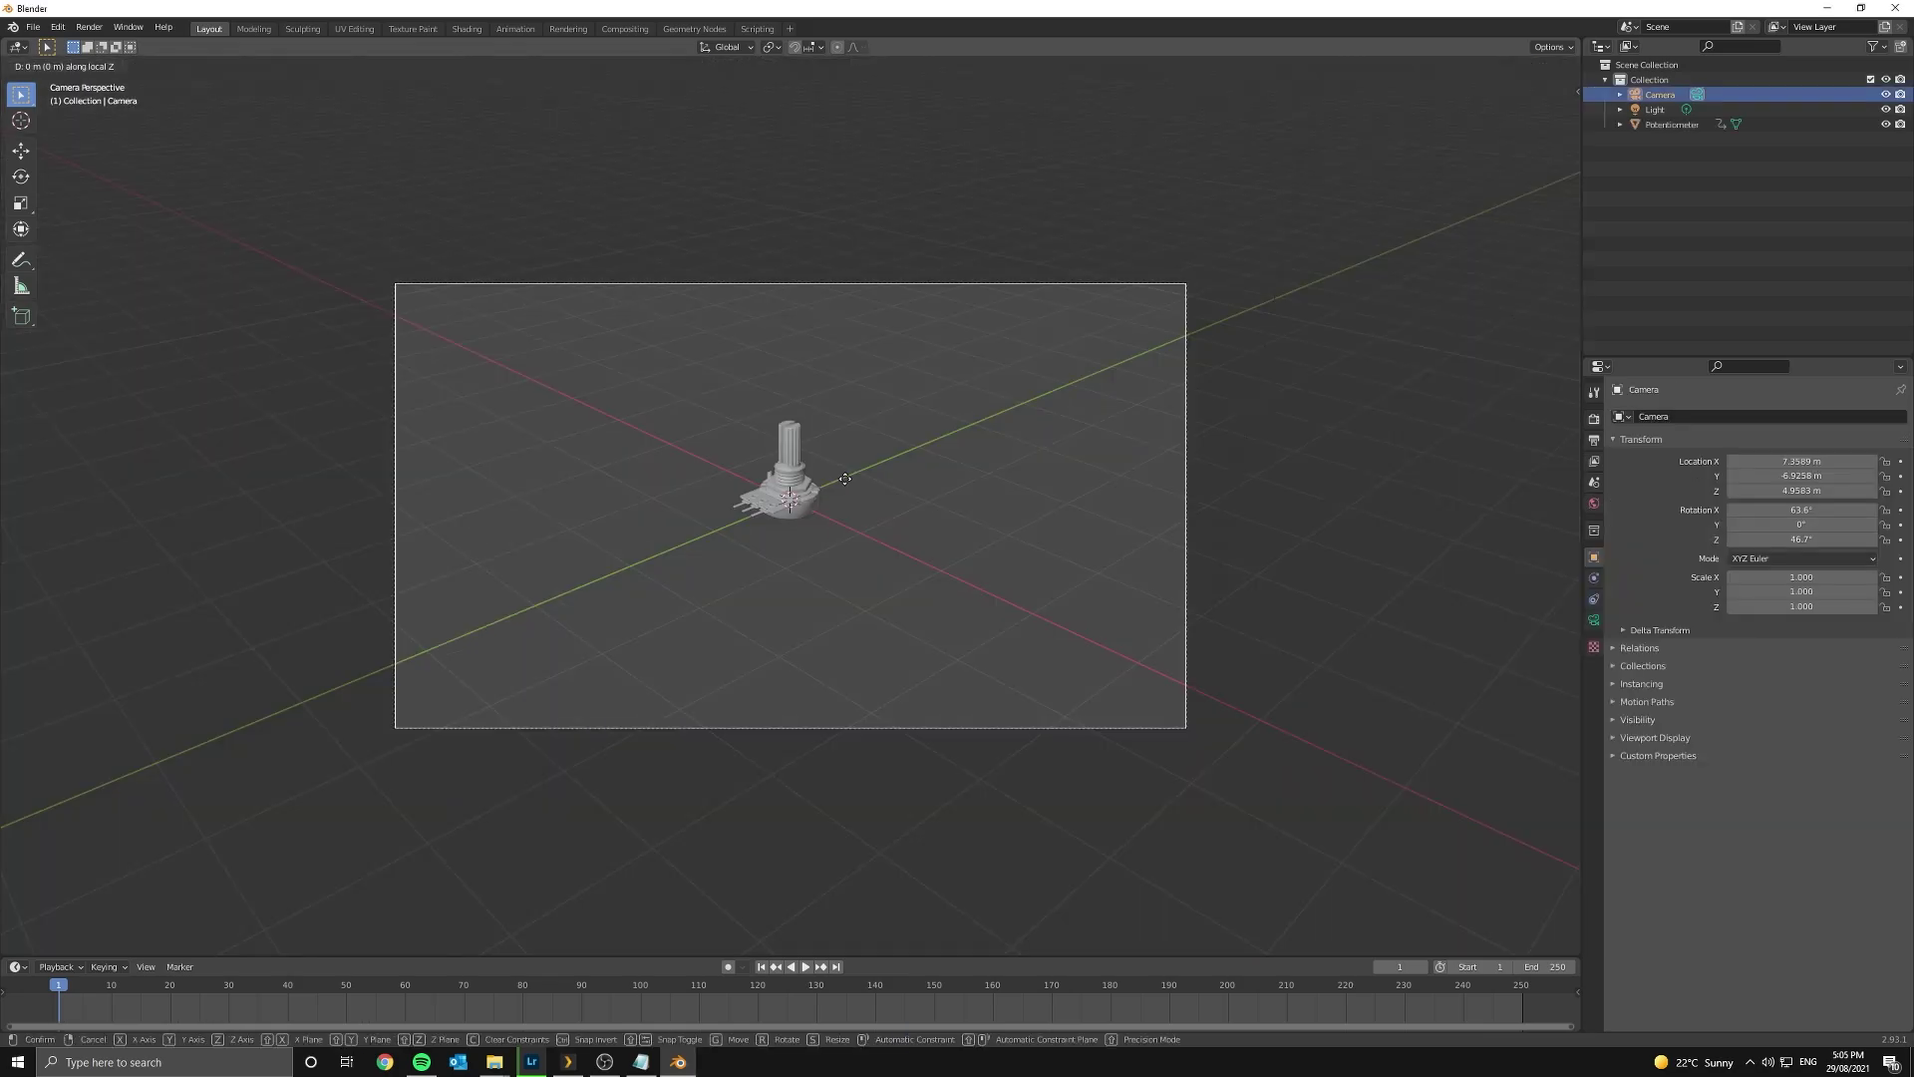
- Move the camera closer to the potentiometer along its local Z axis and raise it along the global Z axis
left_click(654, 275)
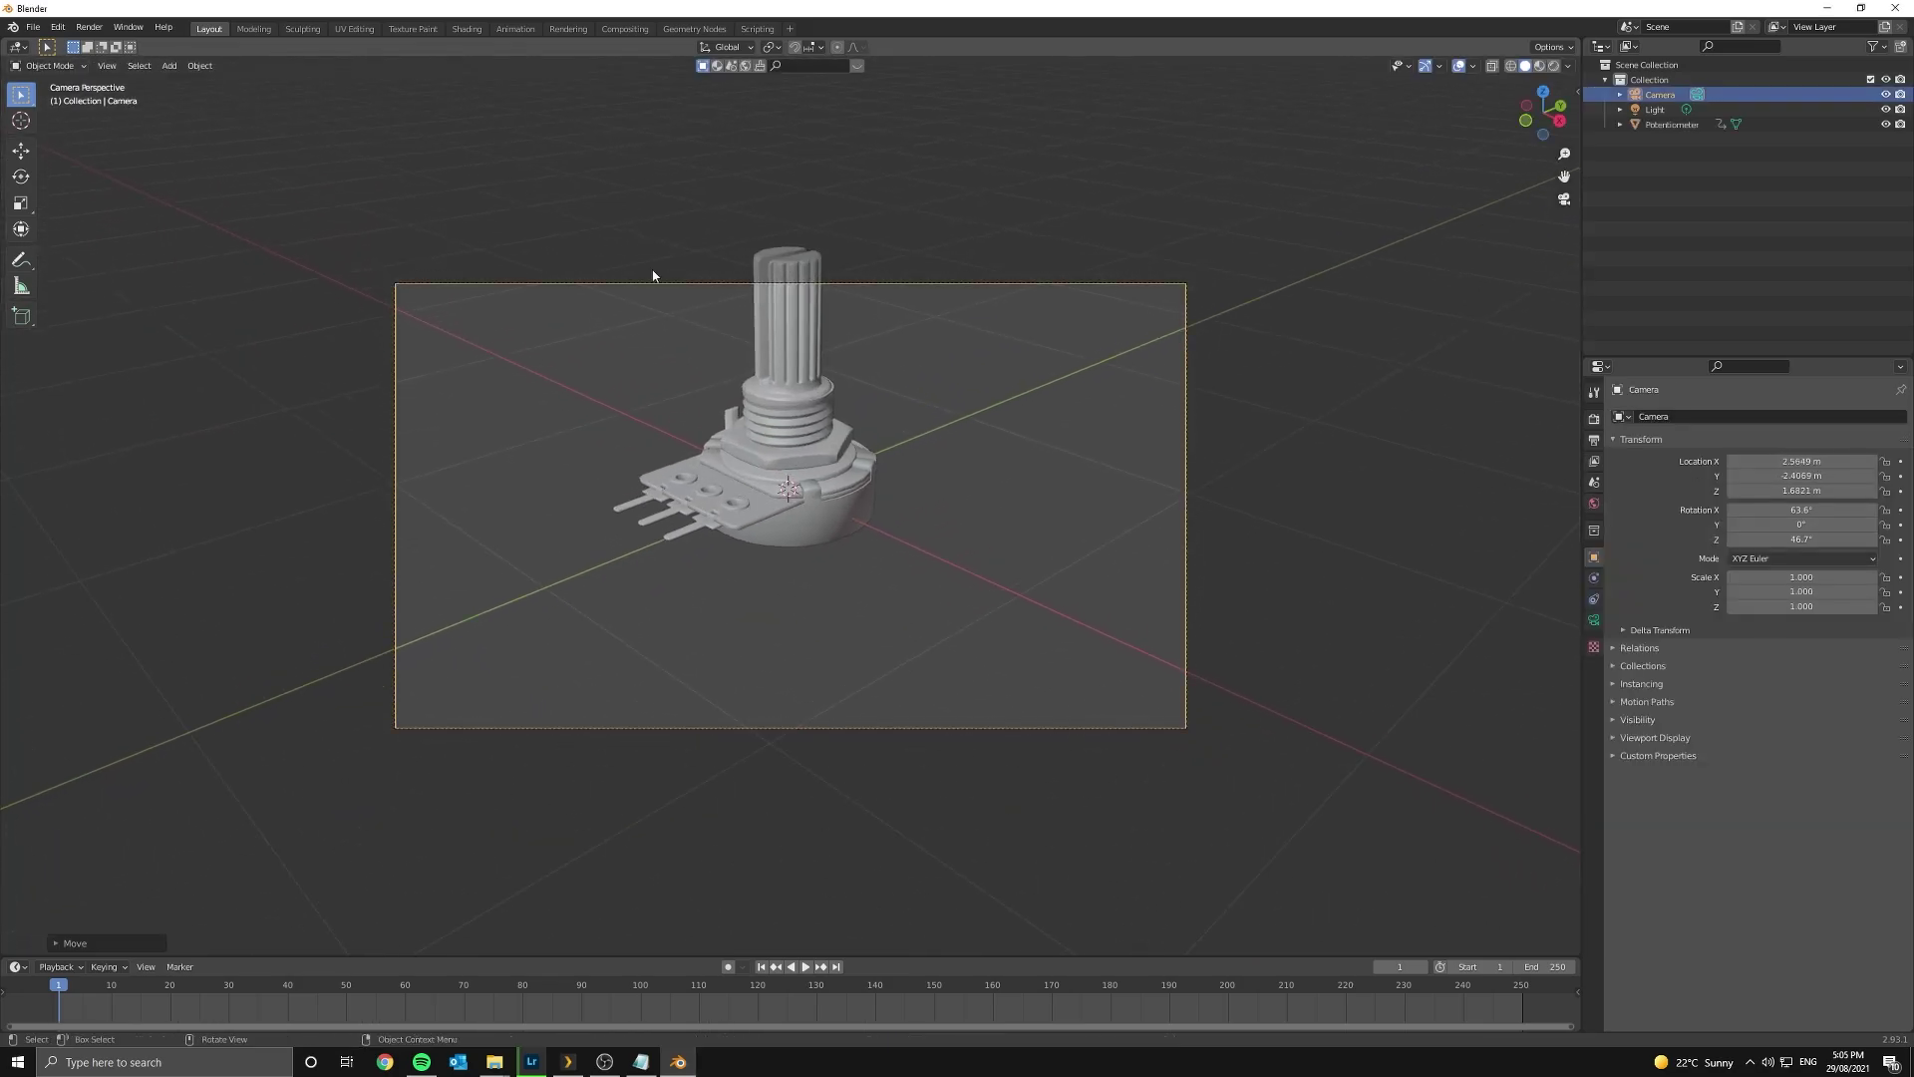
key("g")
key("z")
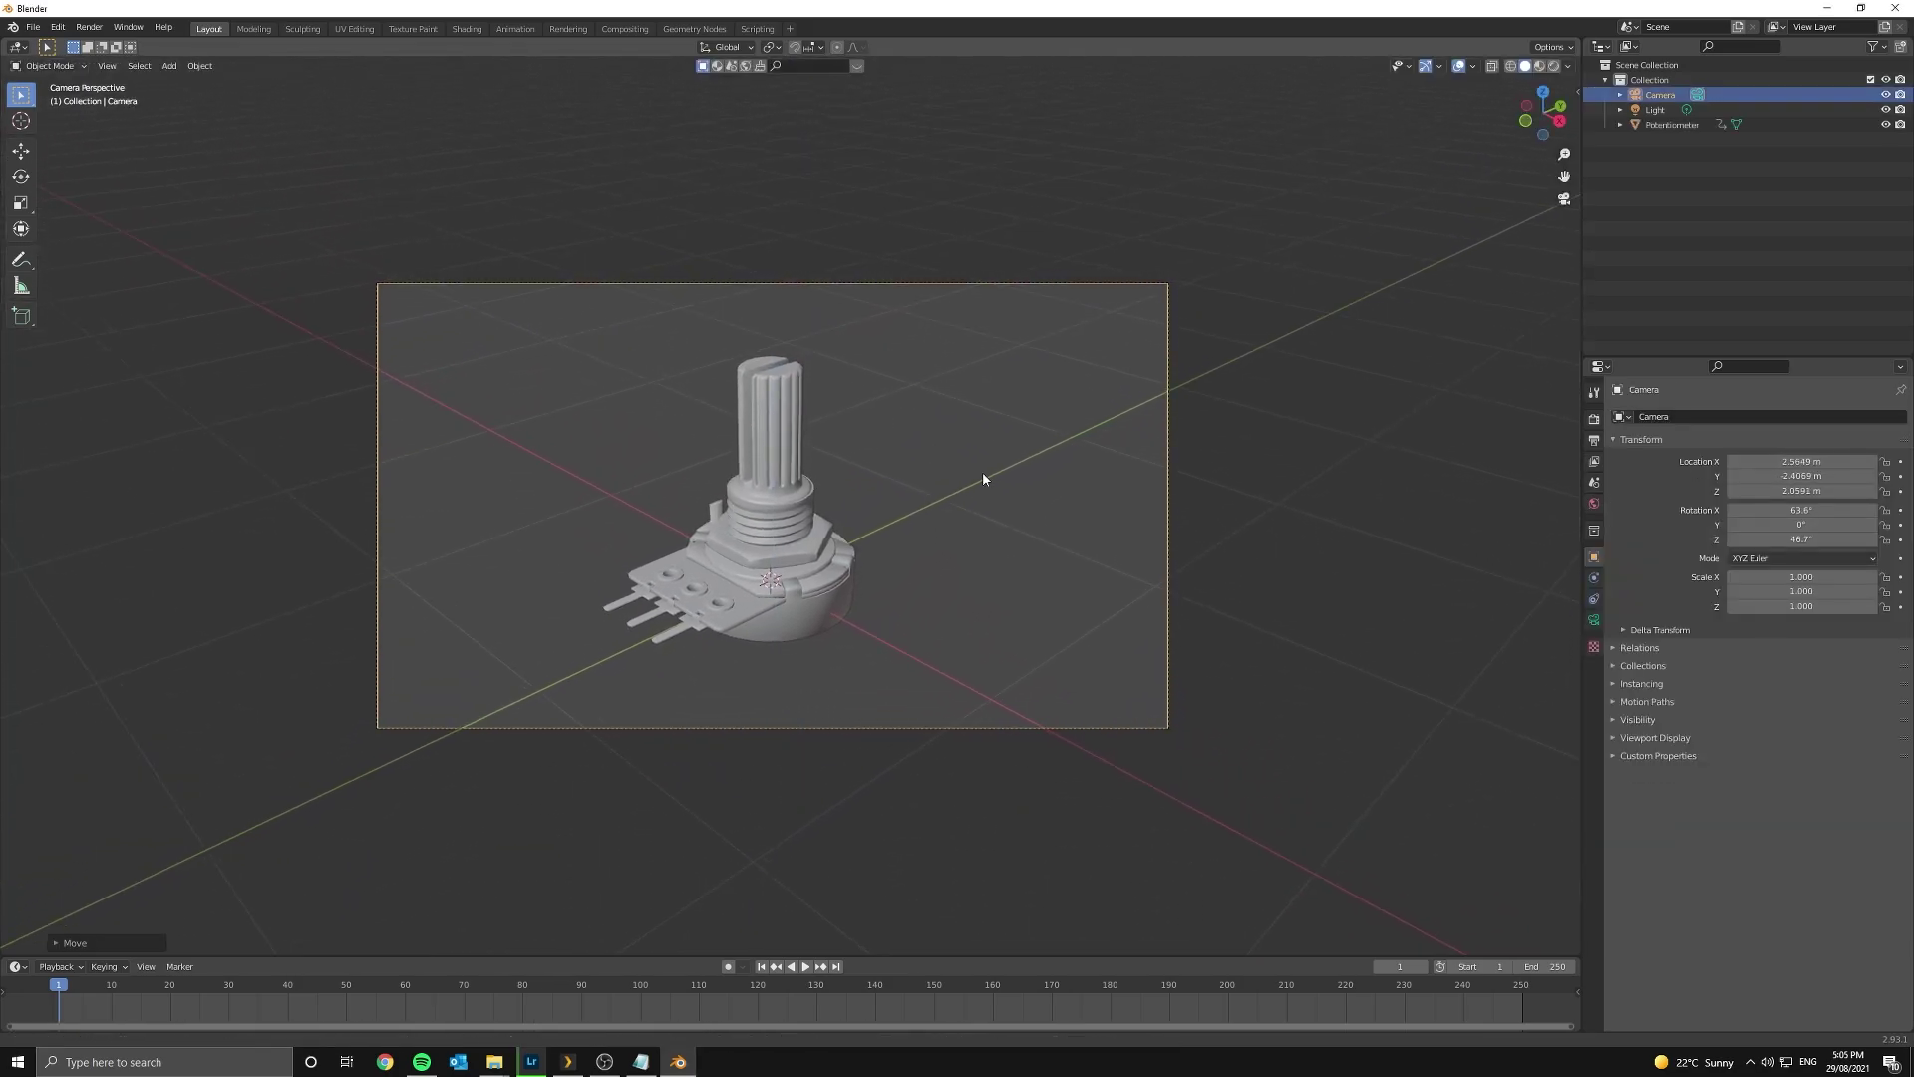
left_click(958, 469)
- Set the output resolution to 2048 px in X and 2048 px in Y
left_click(1594, 439)
left_click(1824, 435)
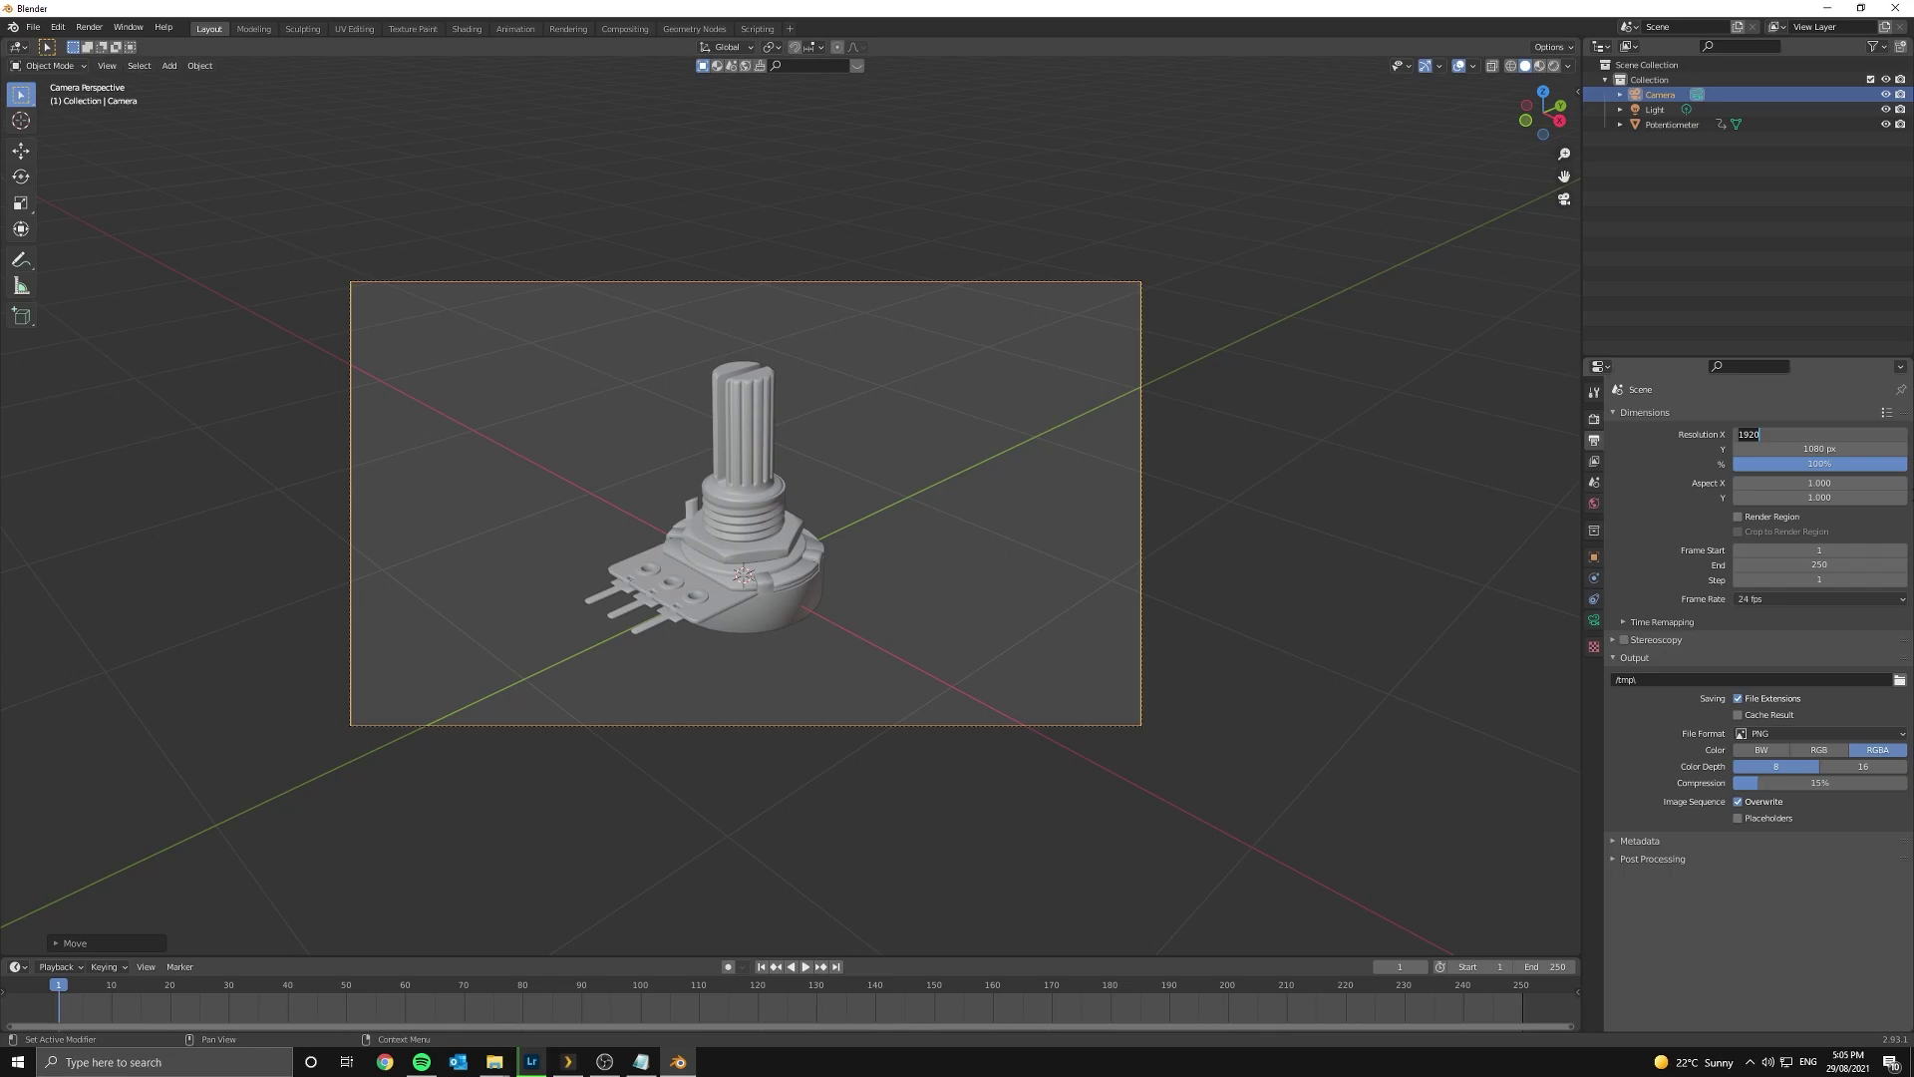
type("2048")
key("Return")
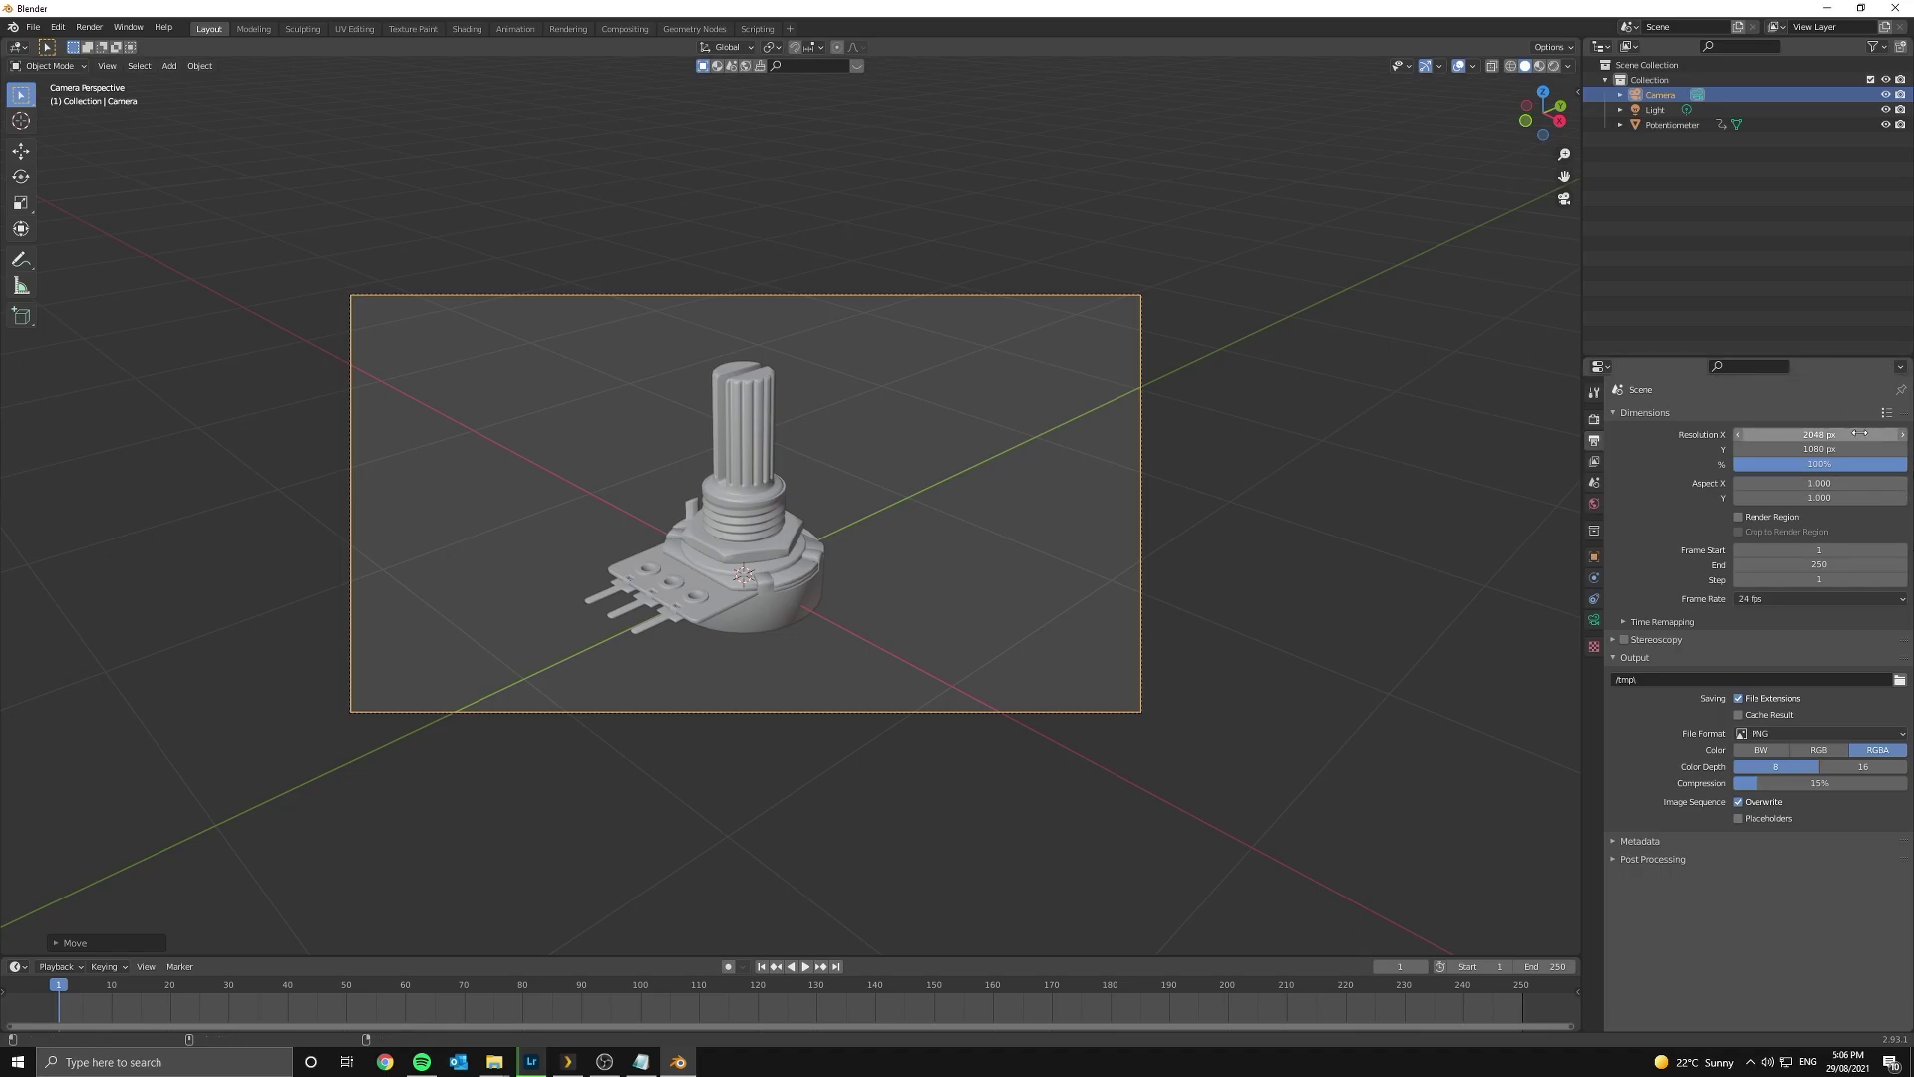
double_click(1797, 450)
type("2048")
key("Return")
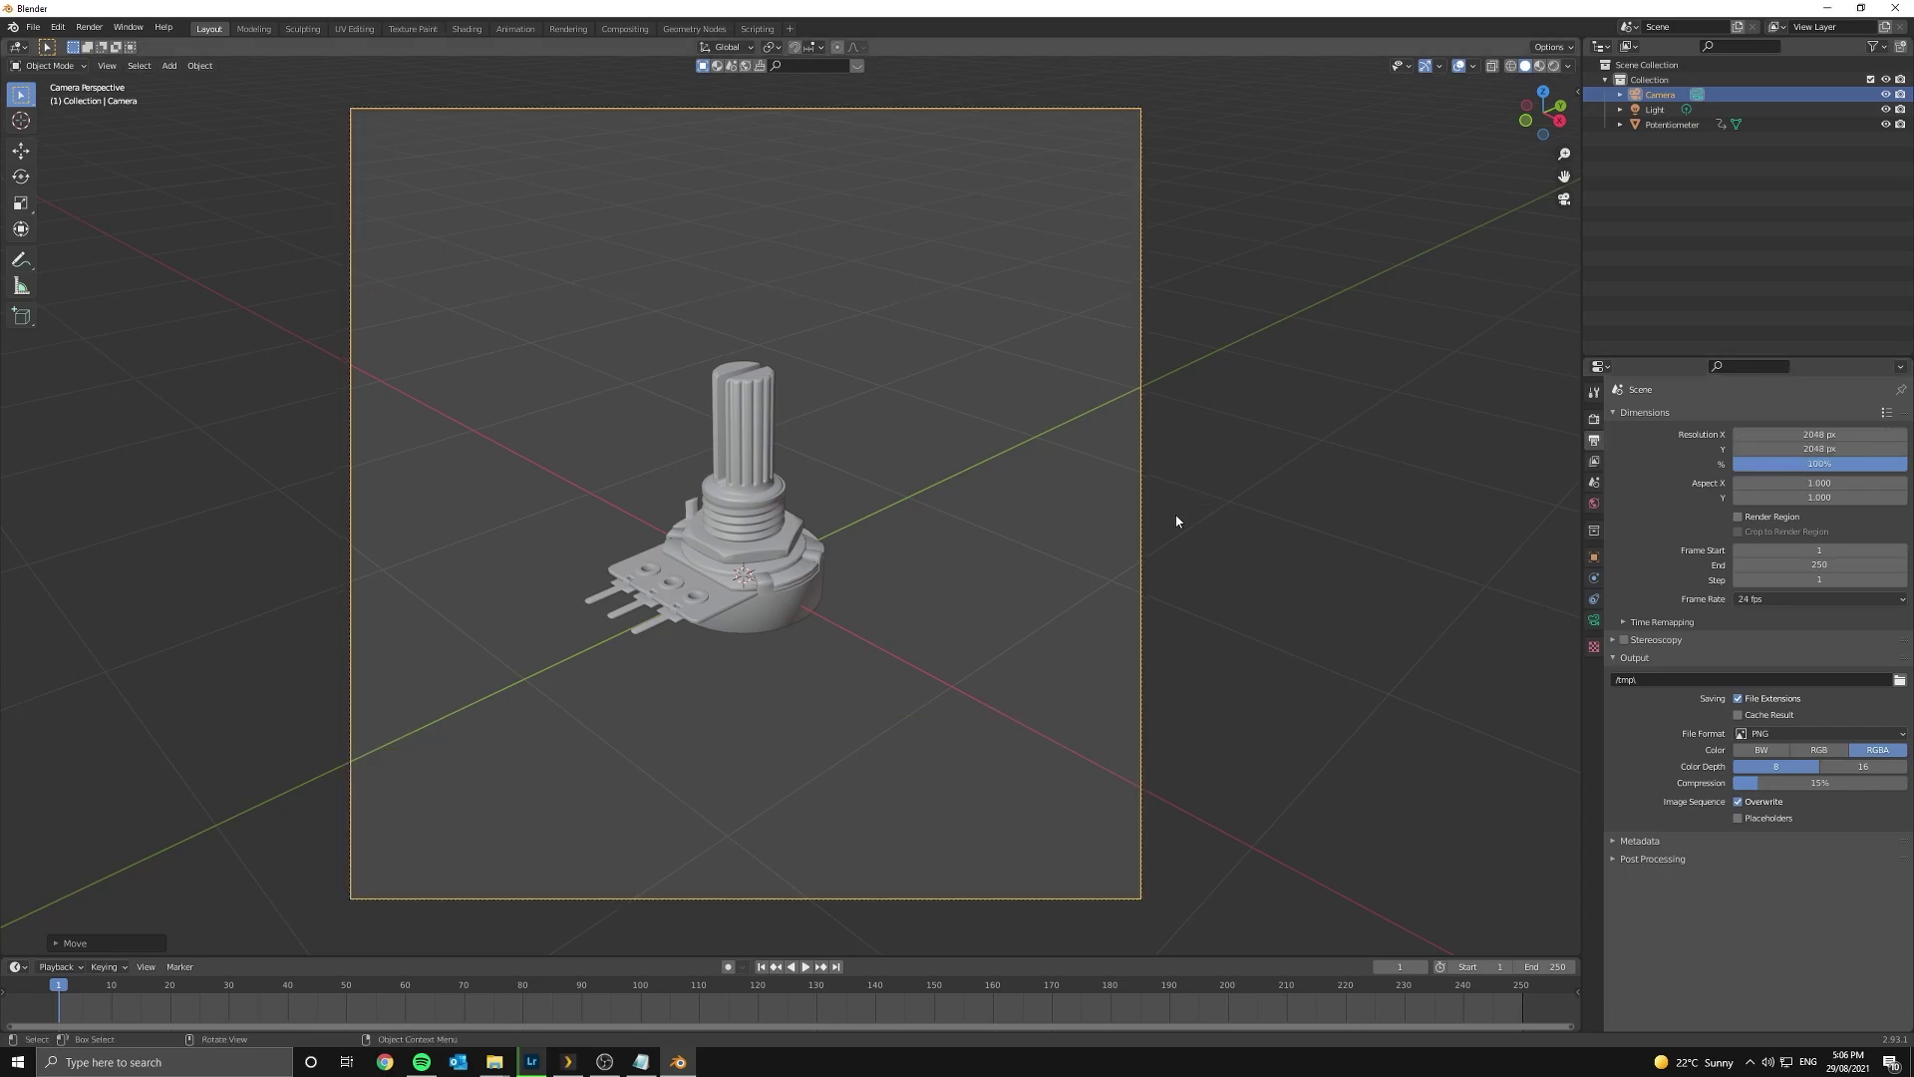
- Move the camera closer along its local Z axis and shift it slightly along the global Y axis to frame the potentiometer
key("g")
key("z")
key("z")
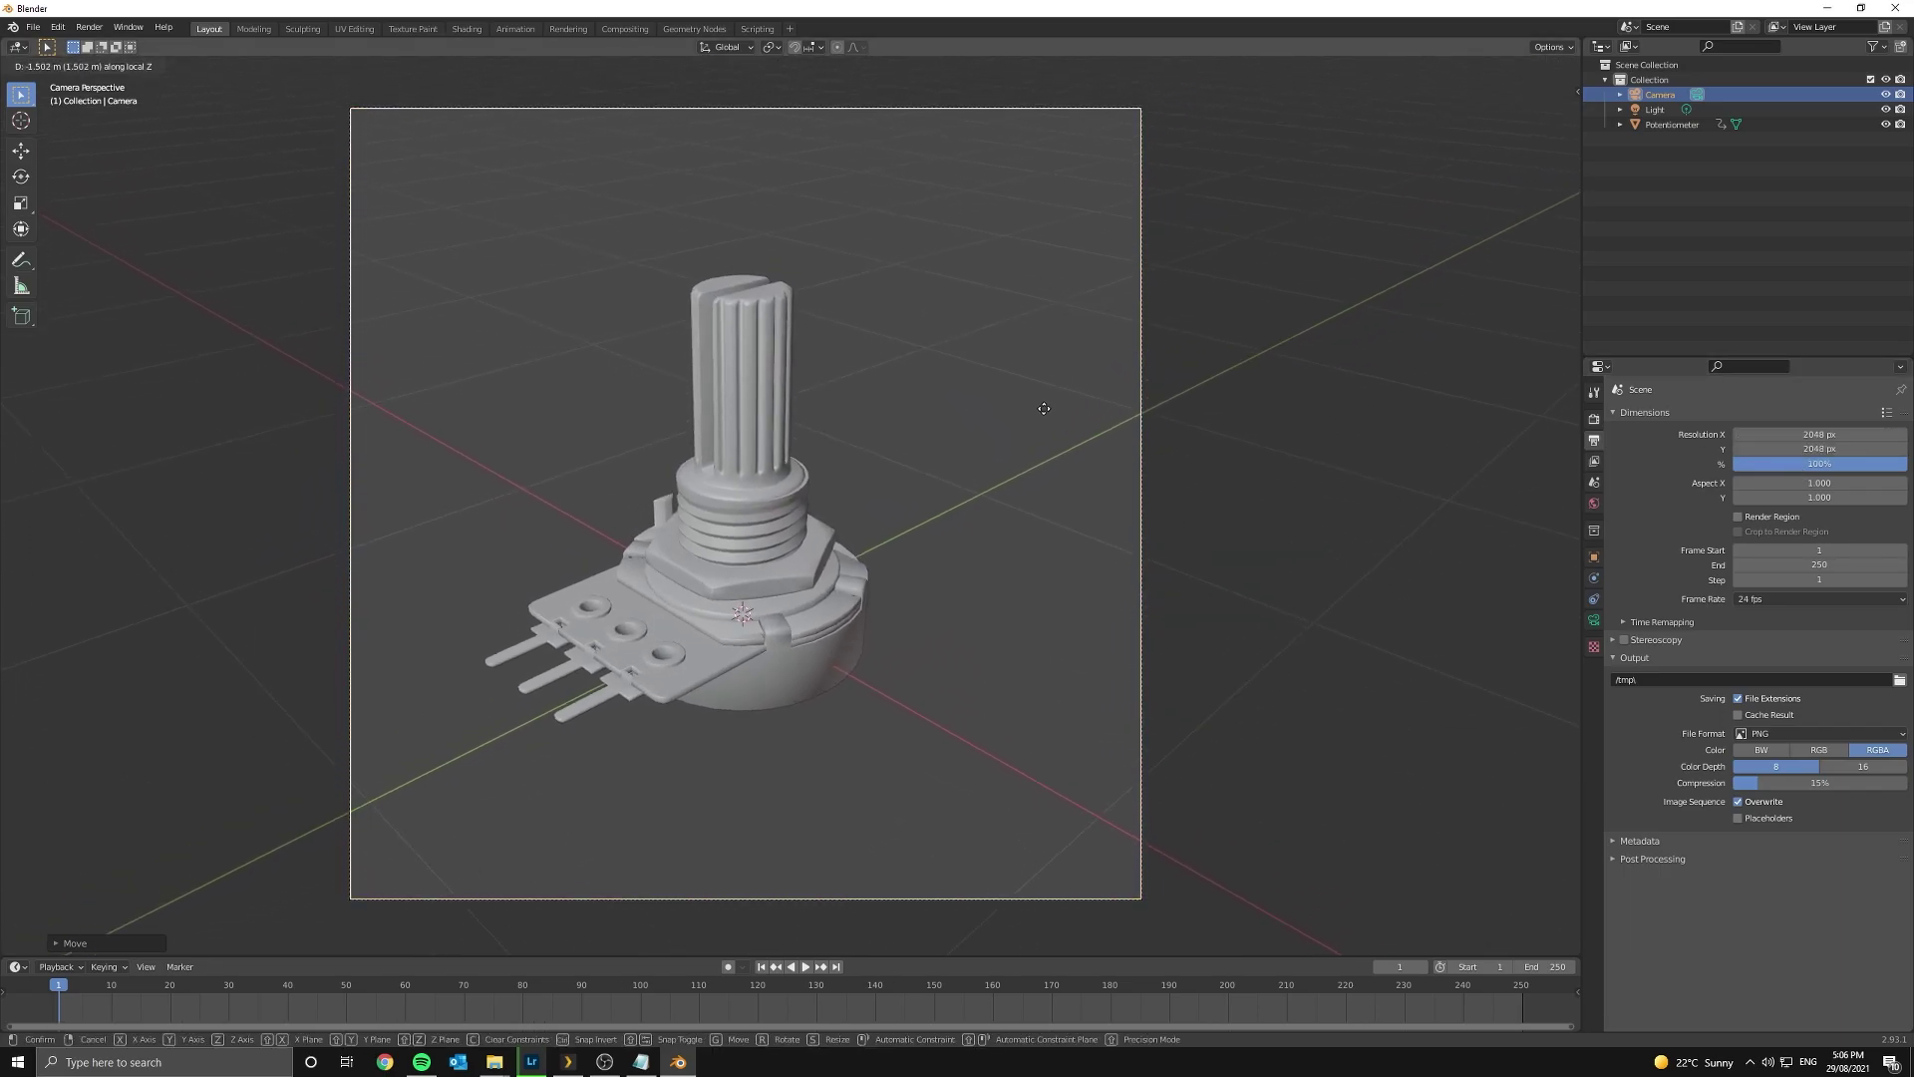
key("x")
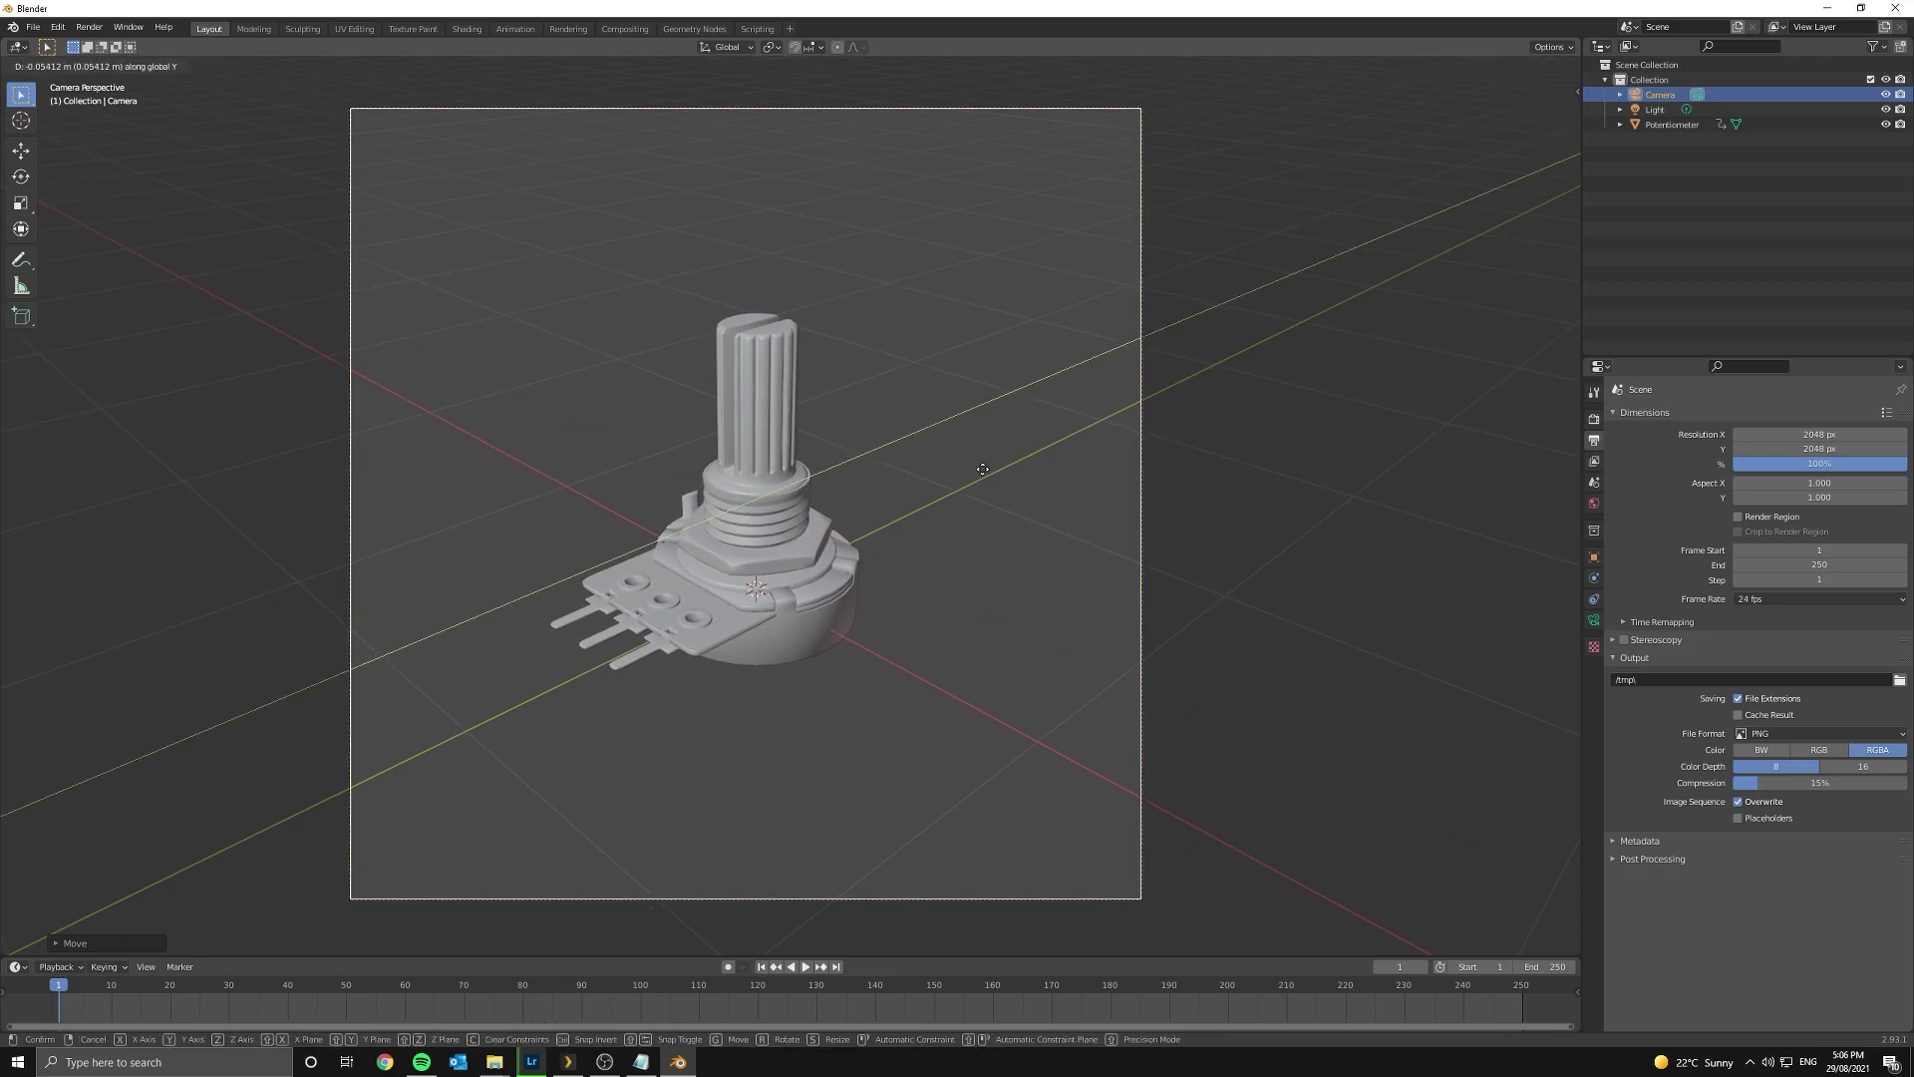
left_click(984, 470)
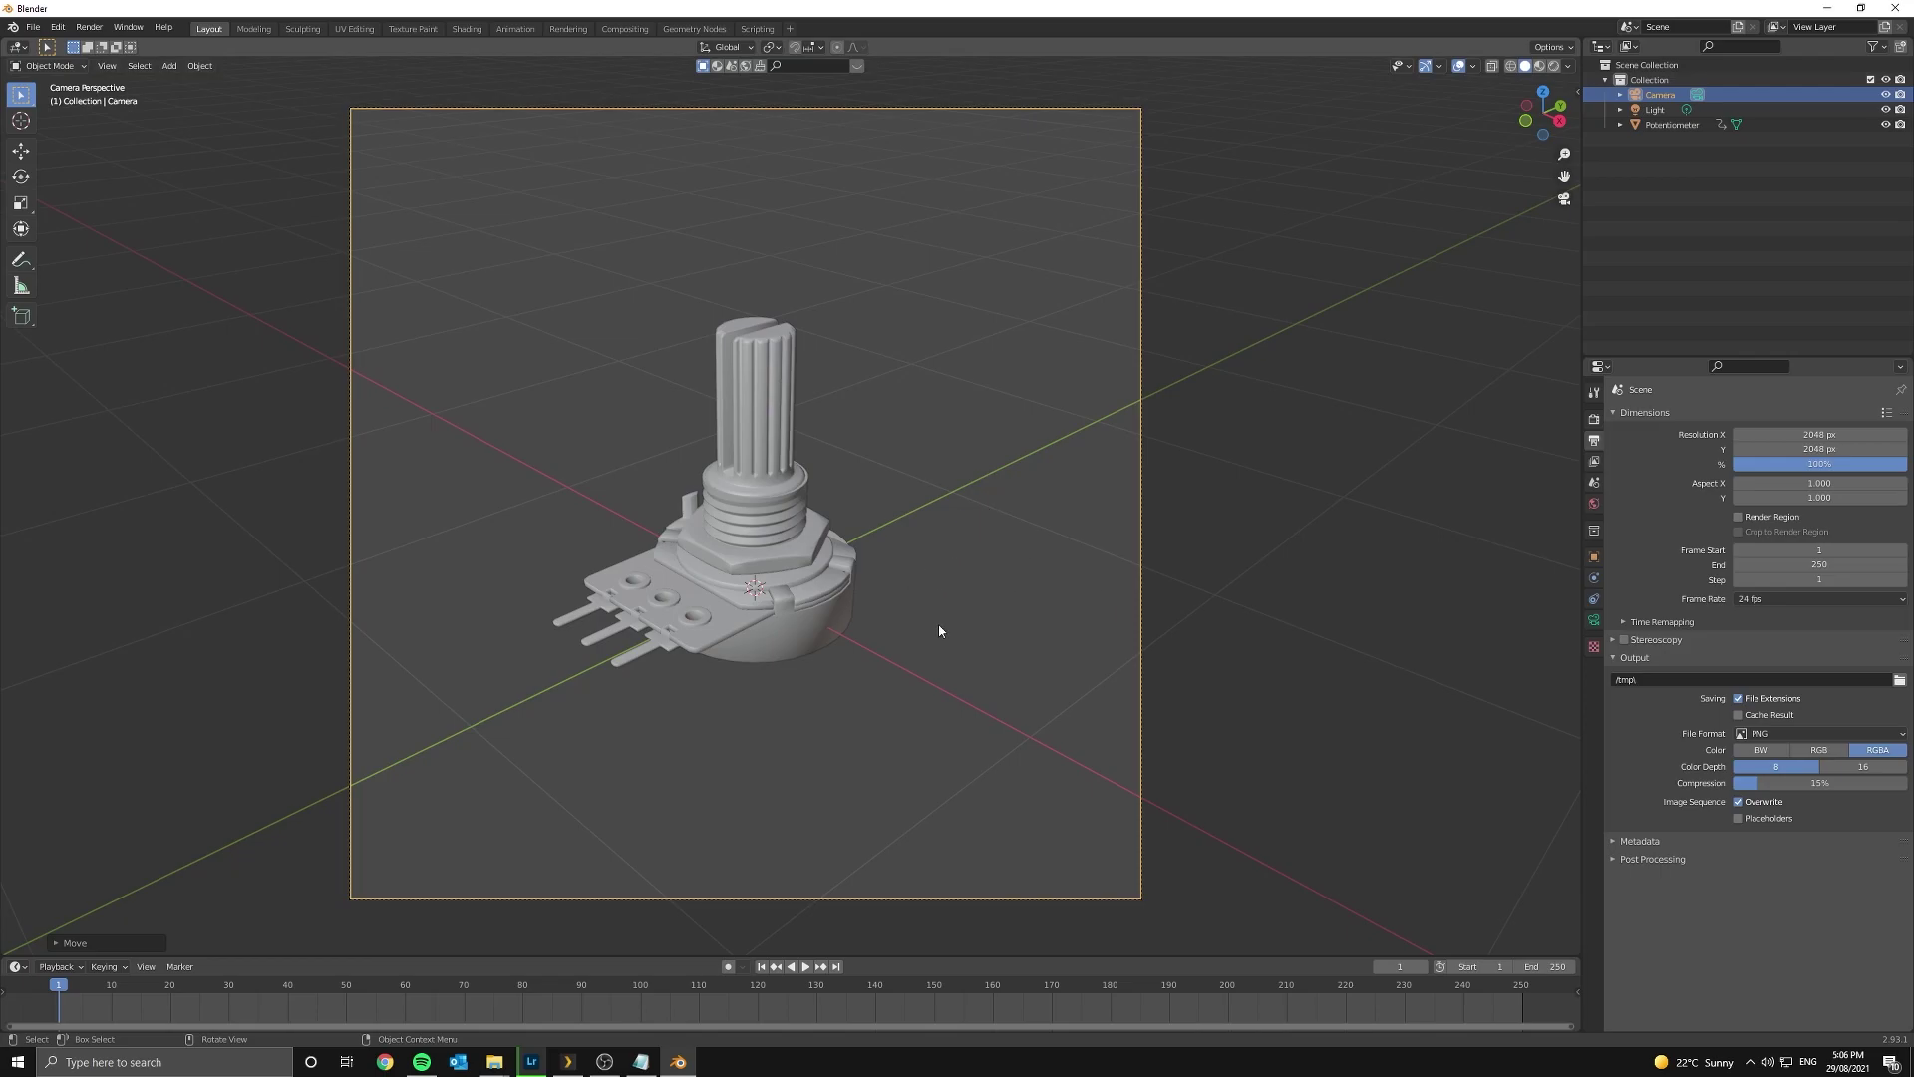
- Rotate the potentiometer 90° about the Z axis
left_click(758, 576)
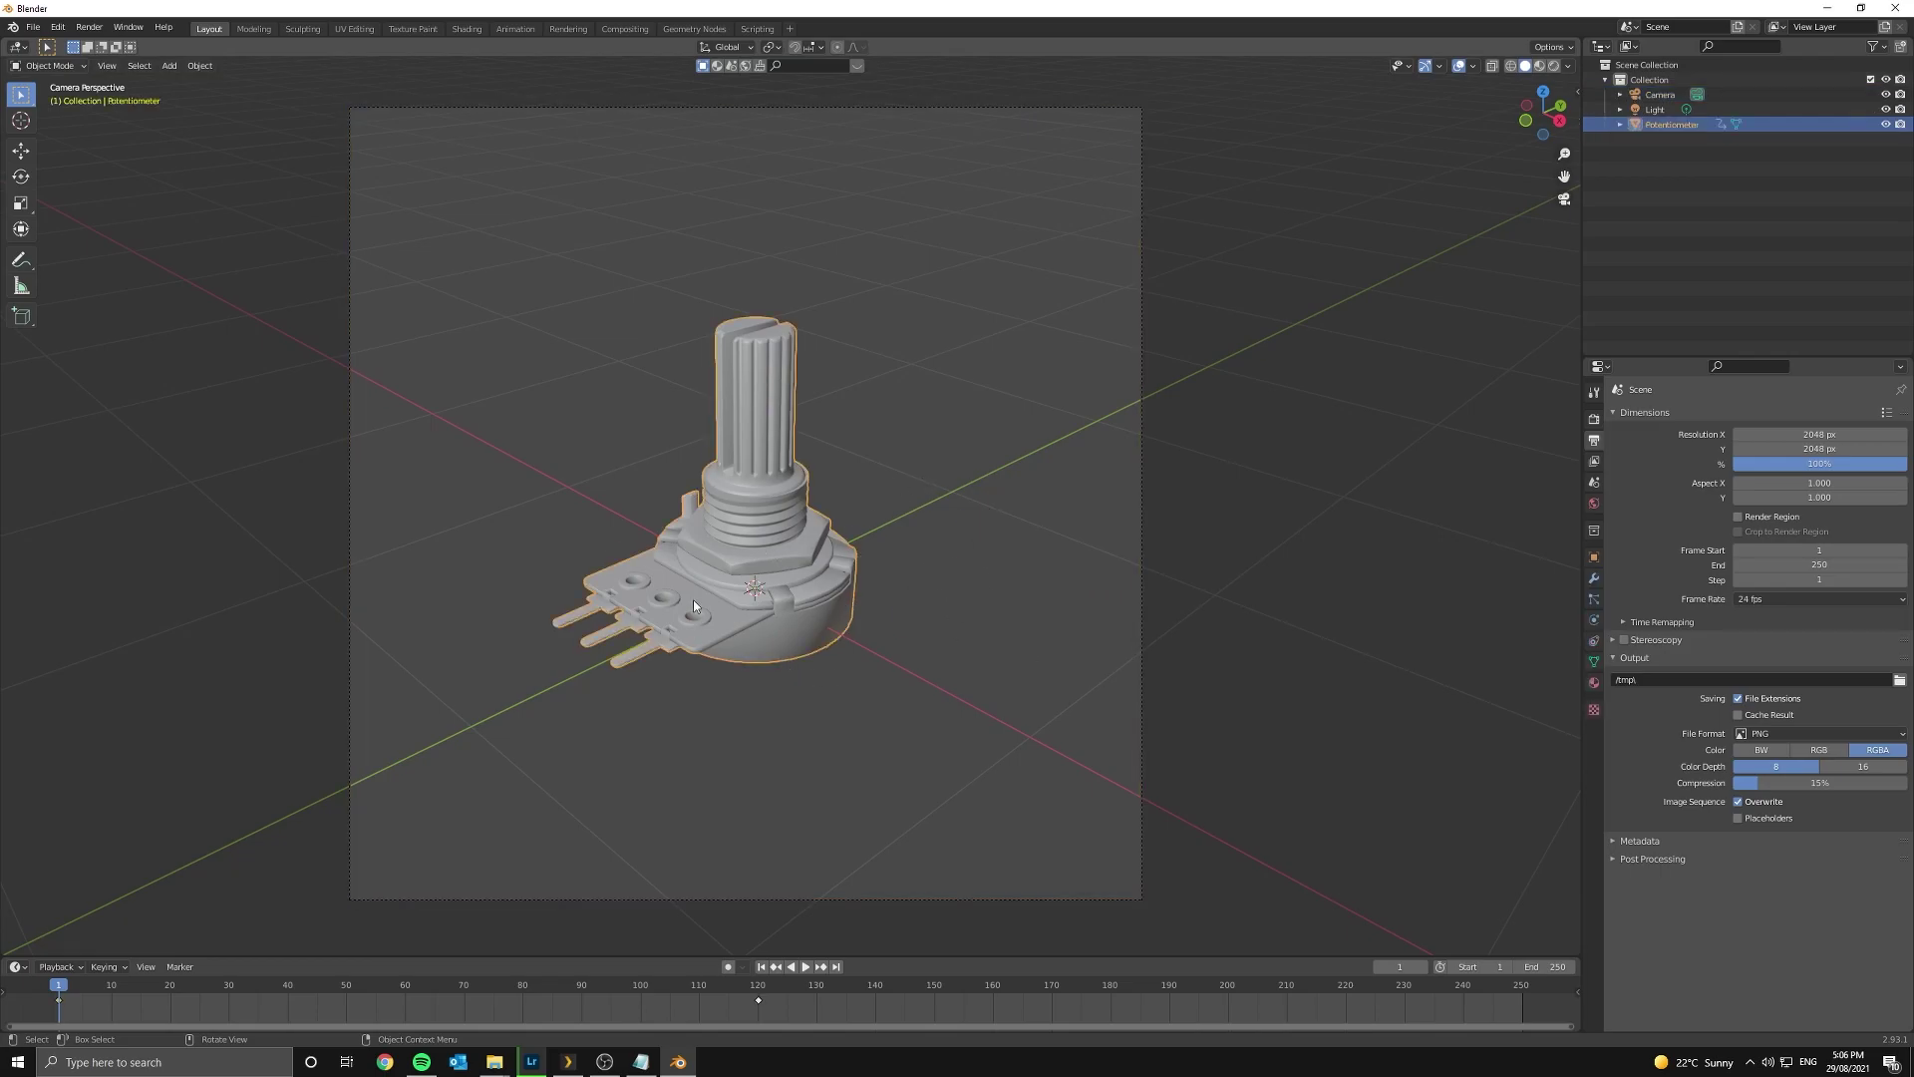
middle_click_drag(692, 600, 722, 561)
scroll(698, 583, "up", 6)
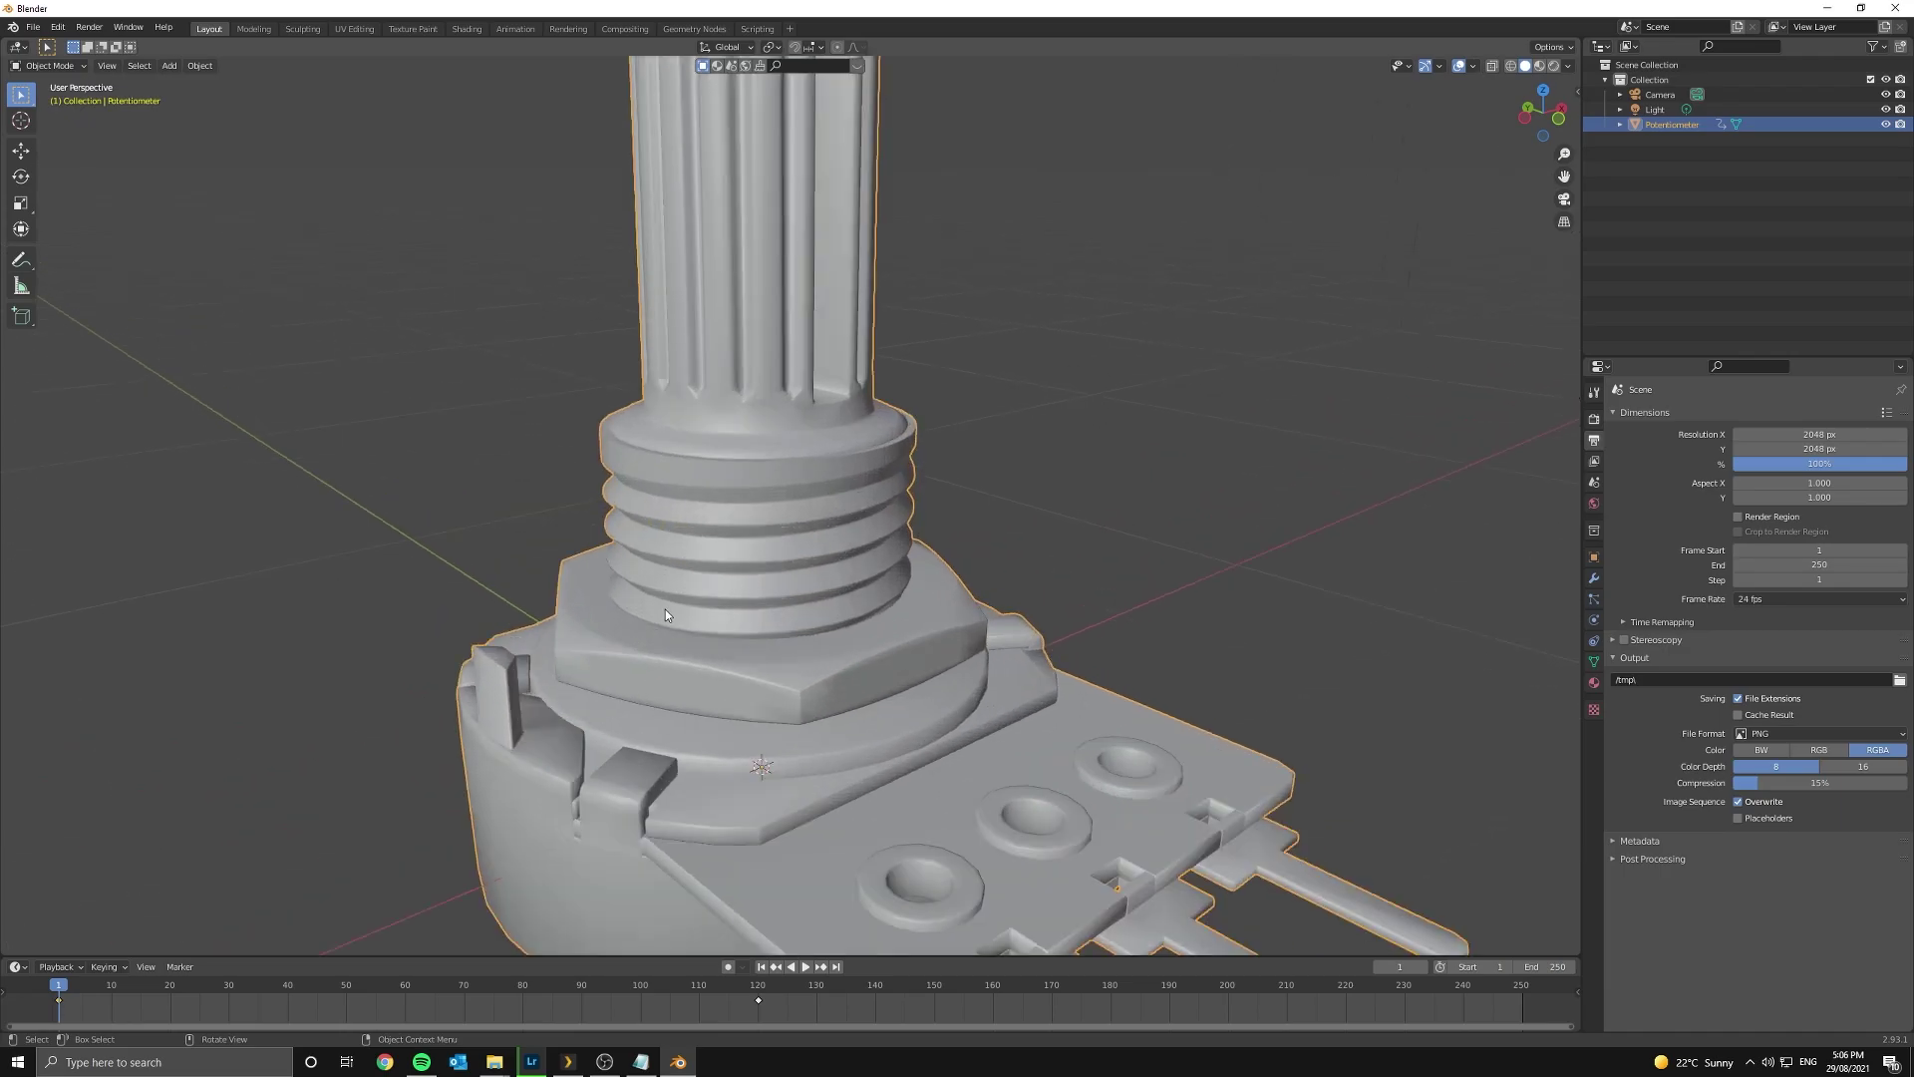
key("KP_0")
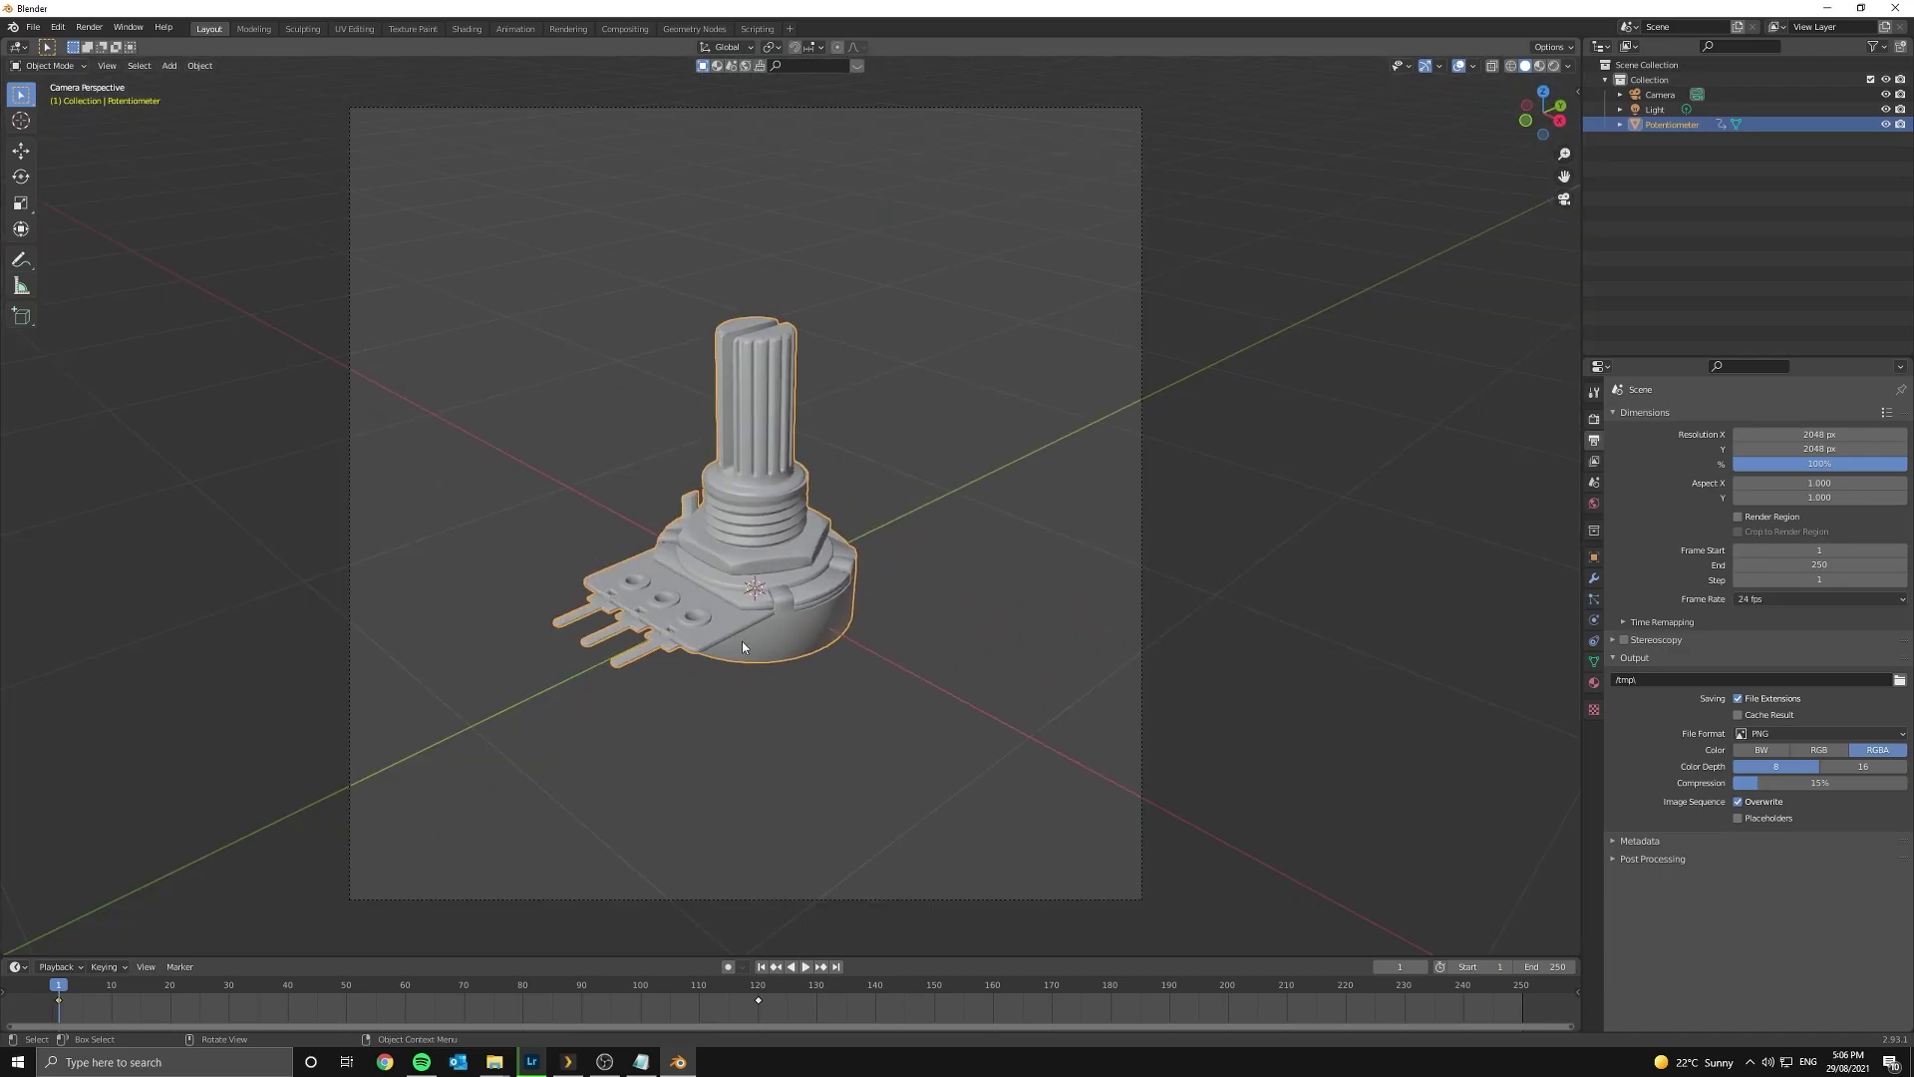
key("space")
key("Escape")
type("rz90")
key("Return")
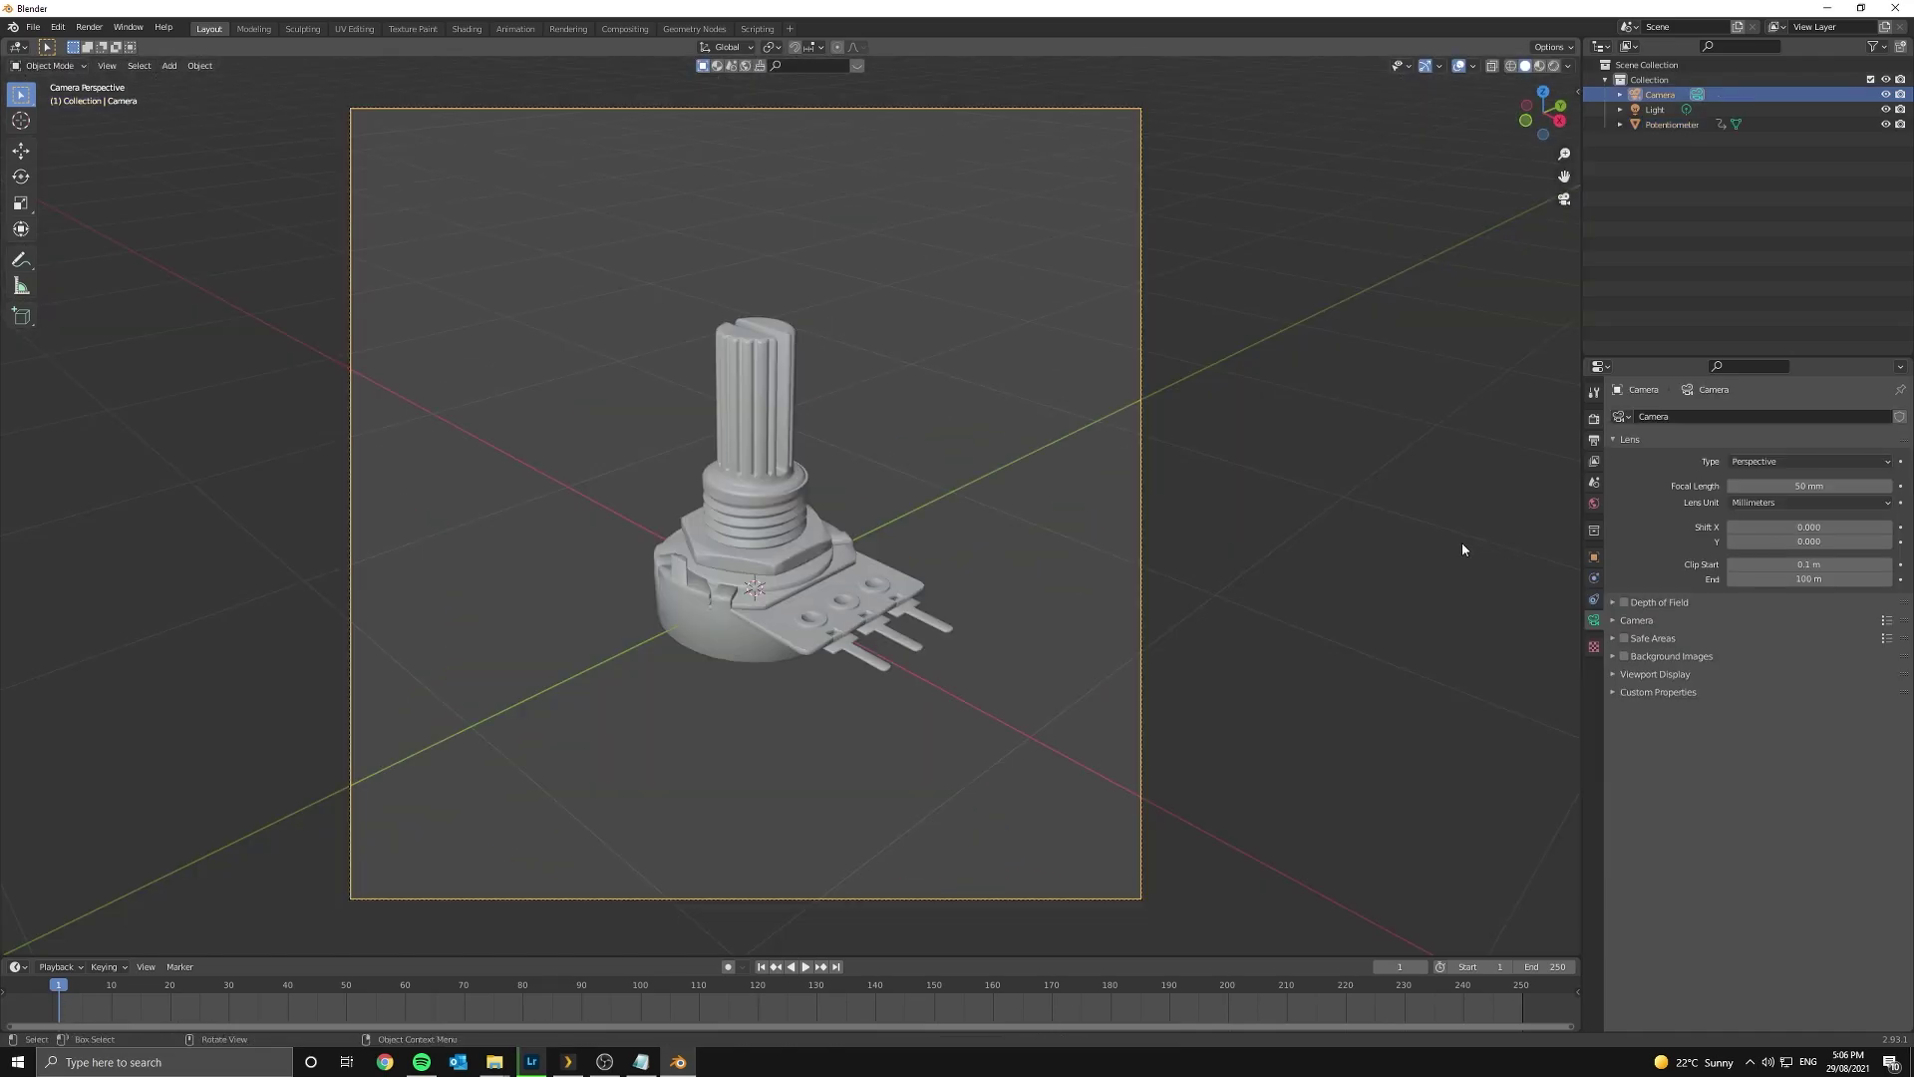
- Render a still image of the scene and examine the potentiometer's orientation and shading in it
left_click(1461, 544)
scroll(963, 481, "down", 4)
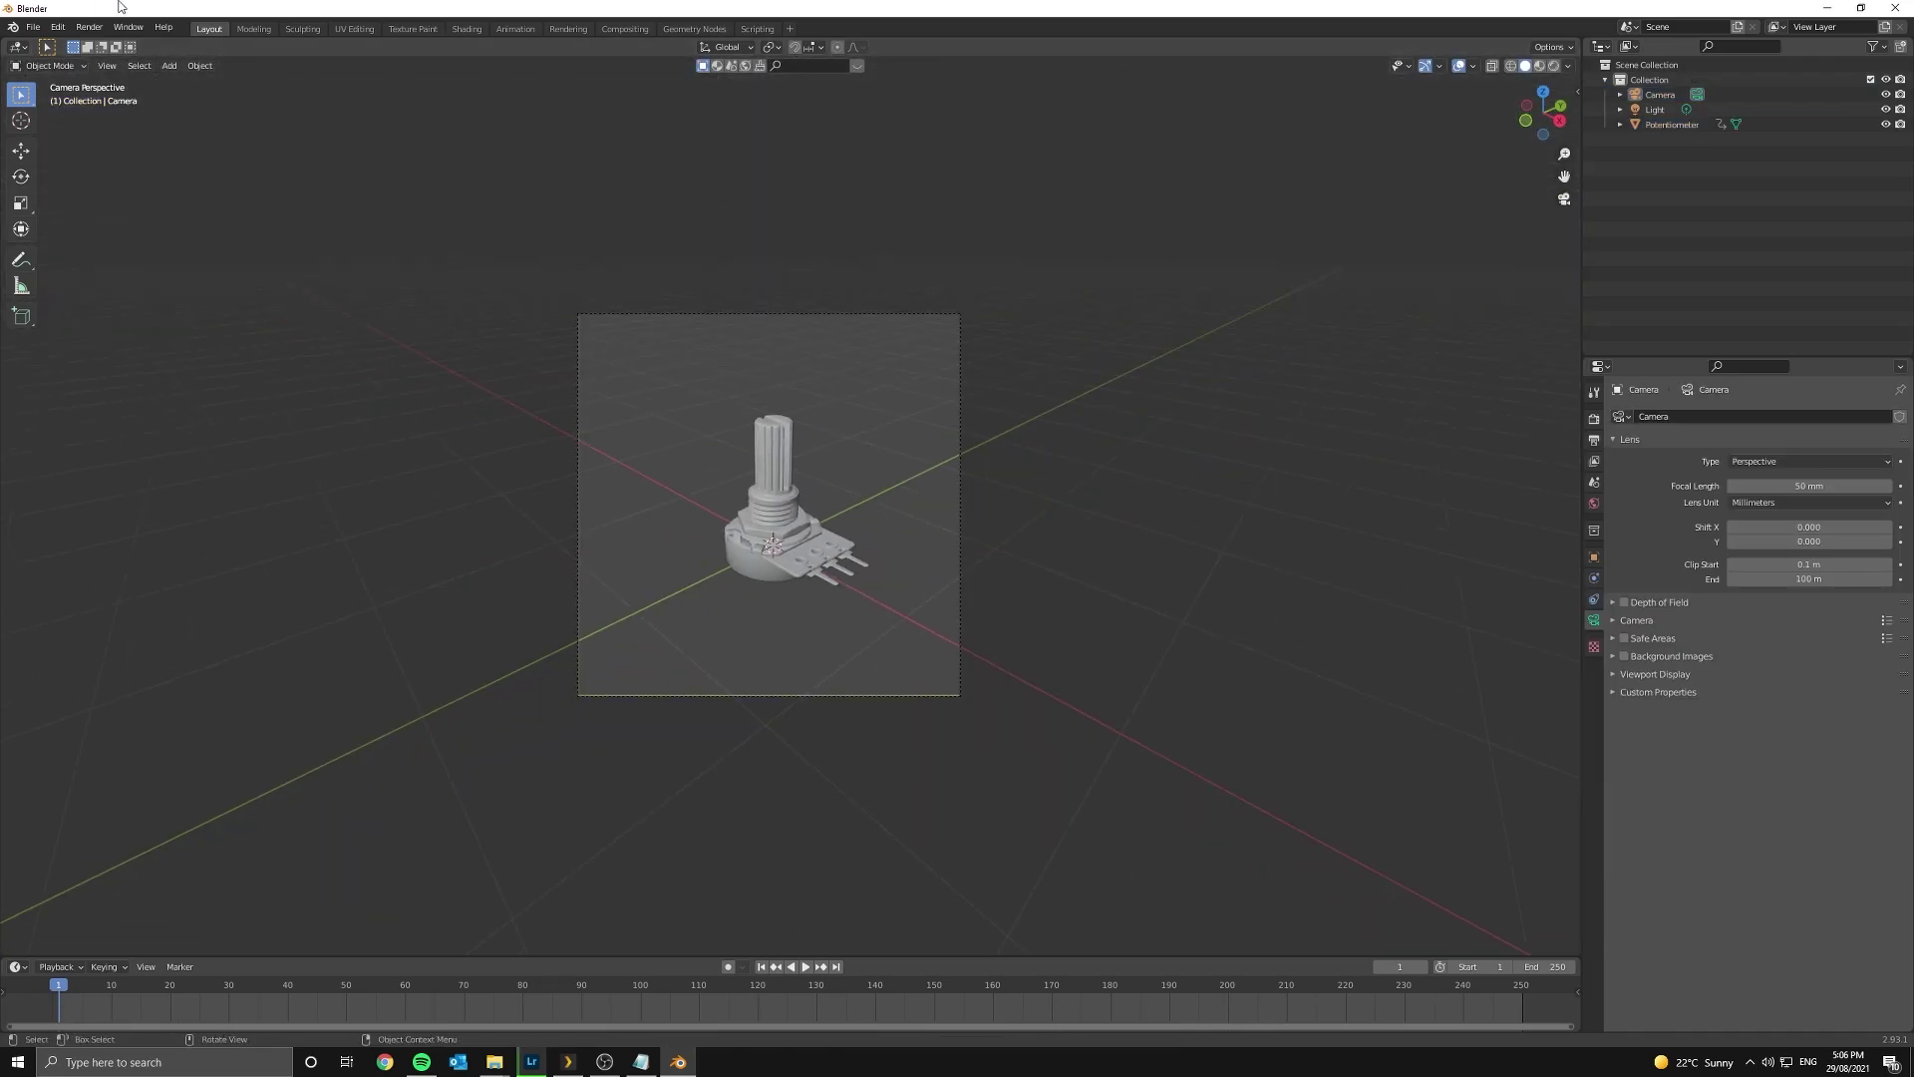
left_click(89, 27)
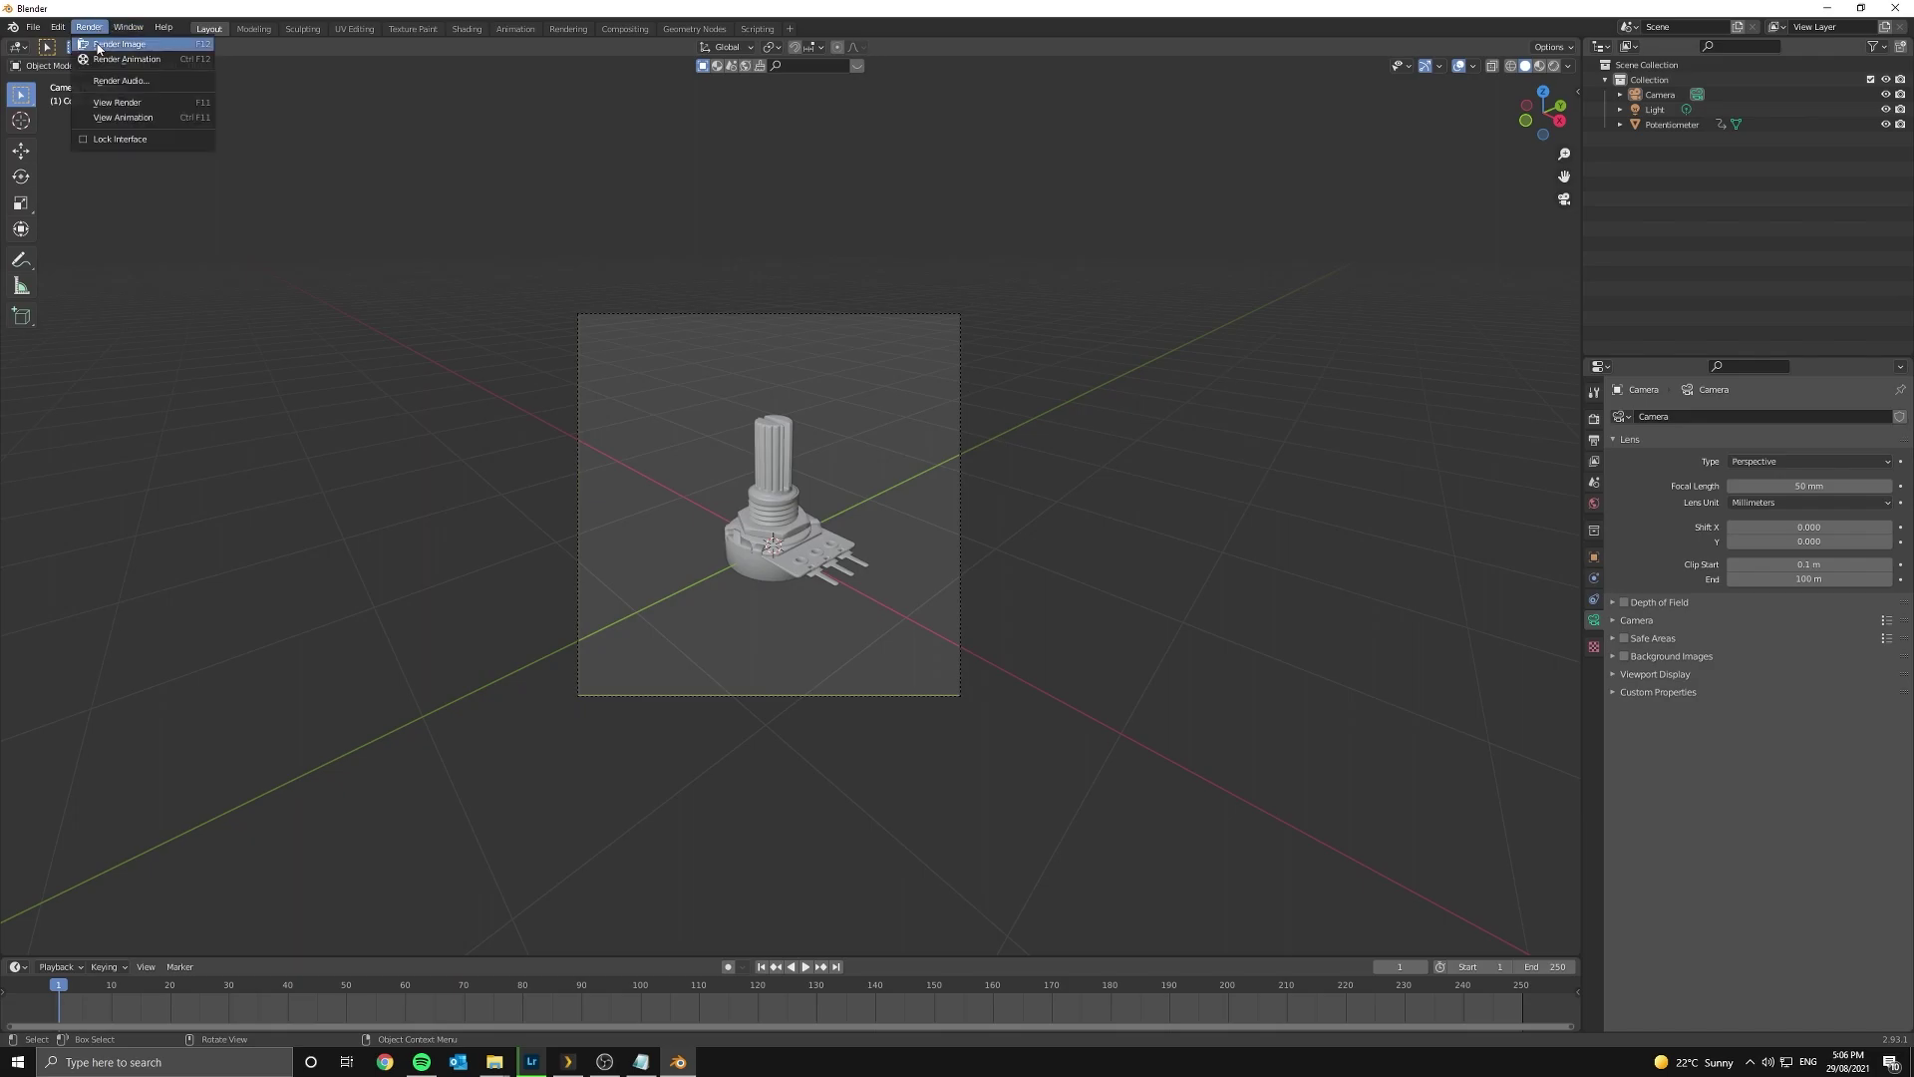
left_click(110, 43)
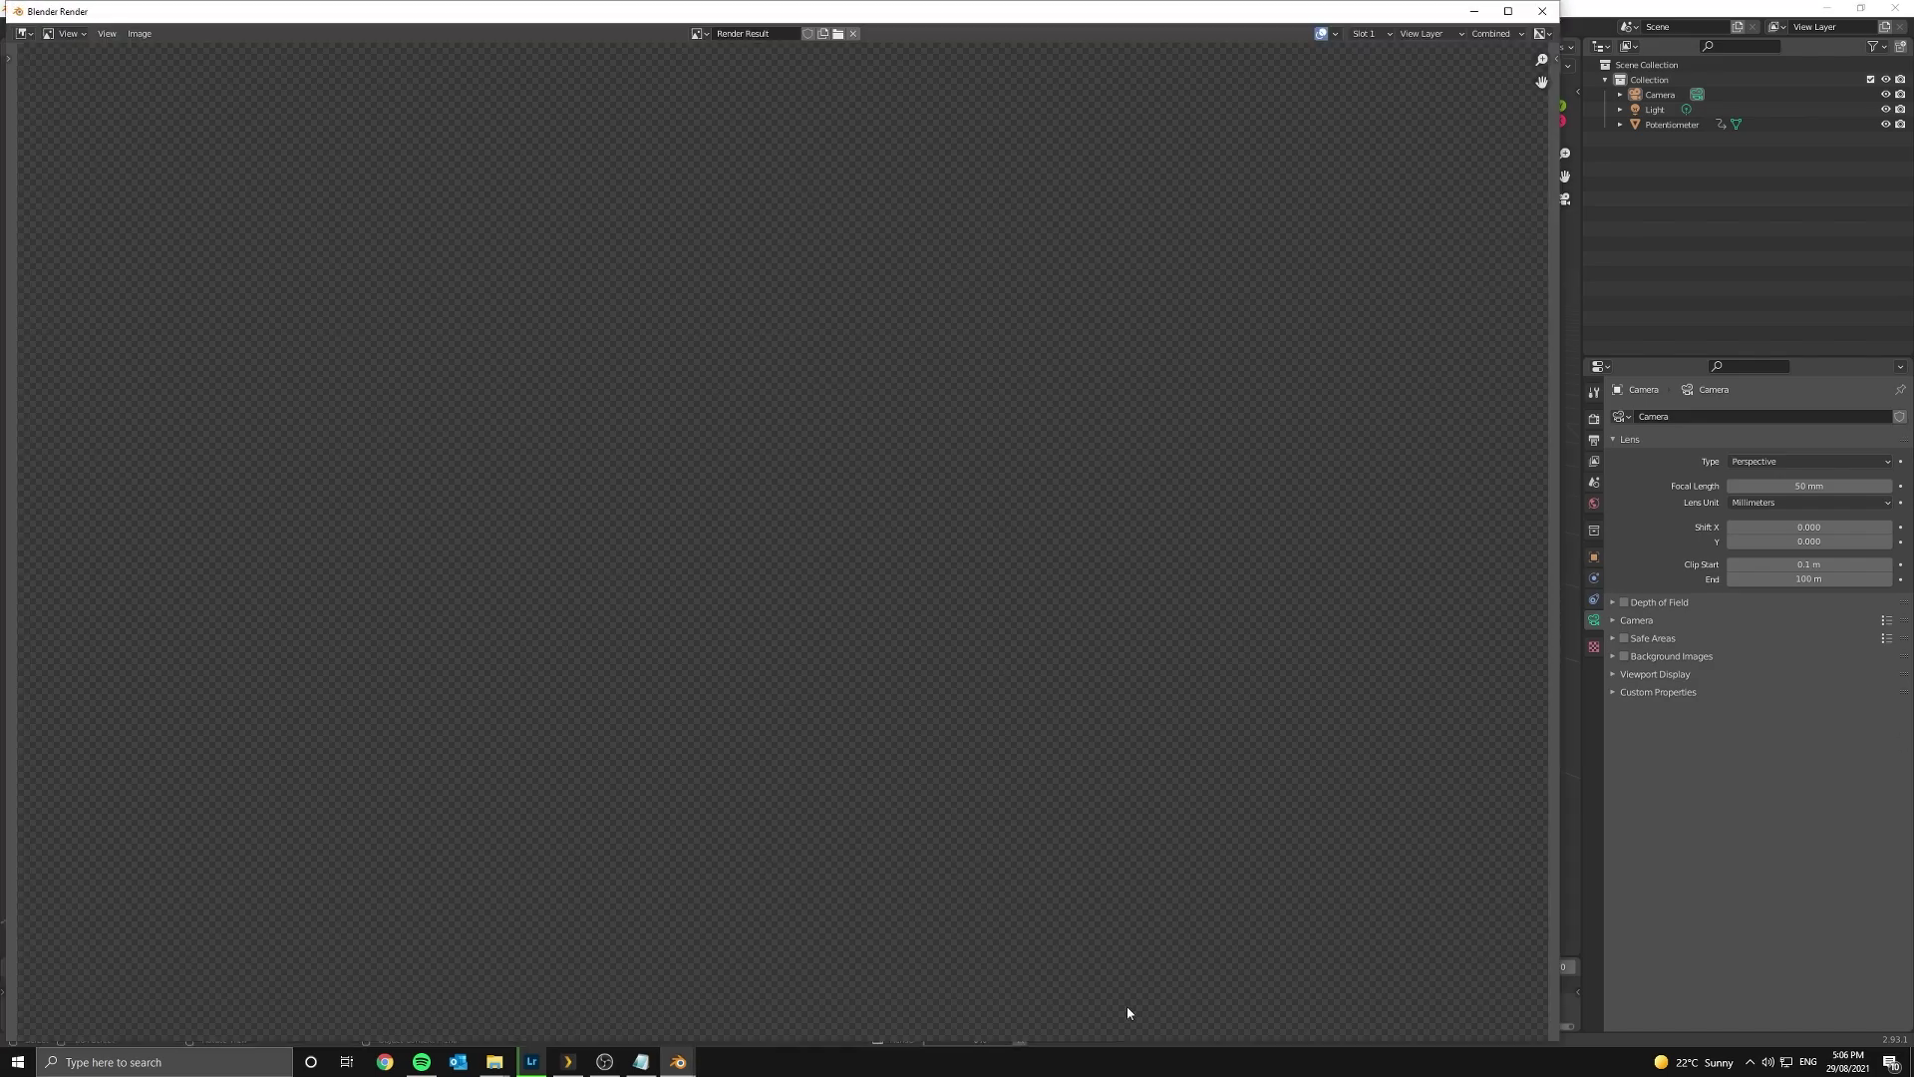
scroll(918, 656, "down", 3)
scroll(846, 596, "down", 1)
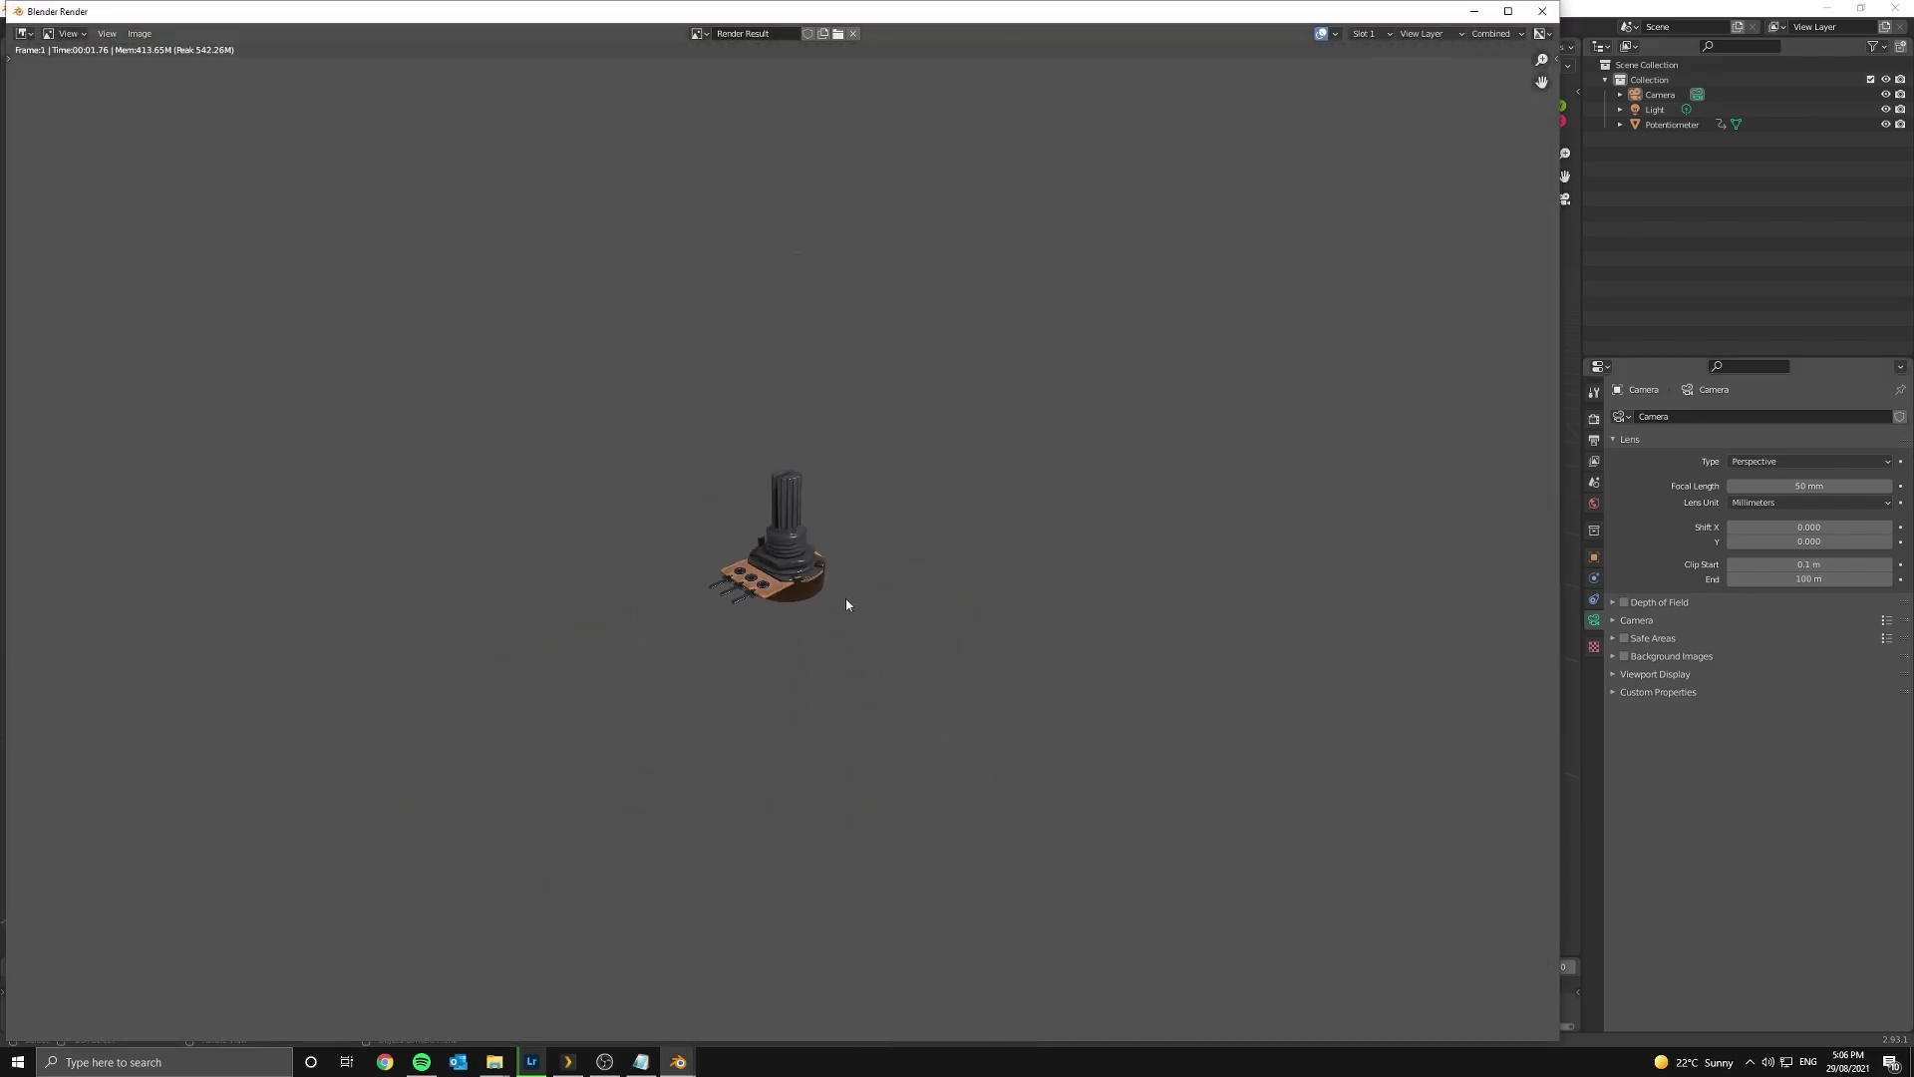
scroll(846, 597, "up", 4)
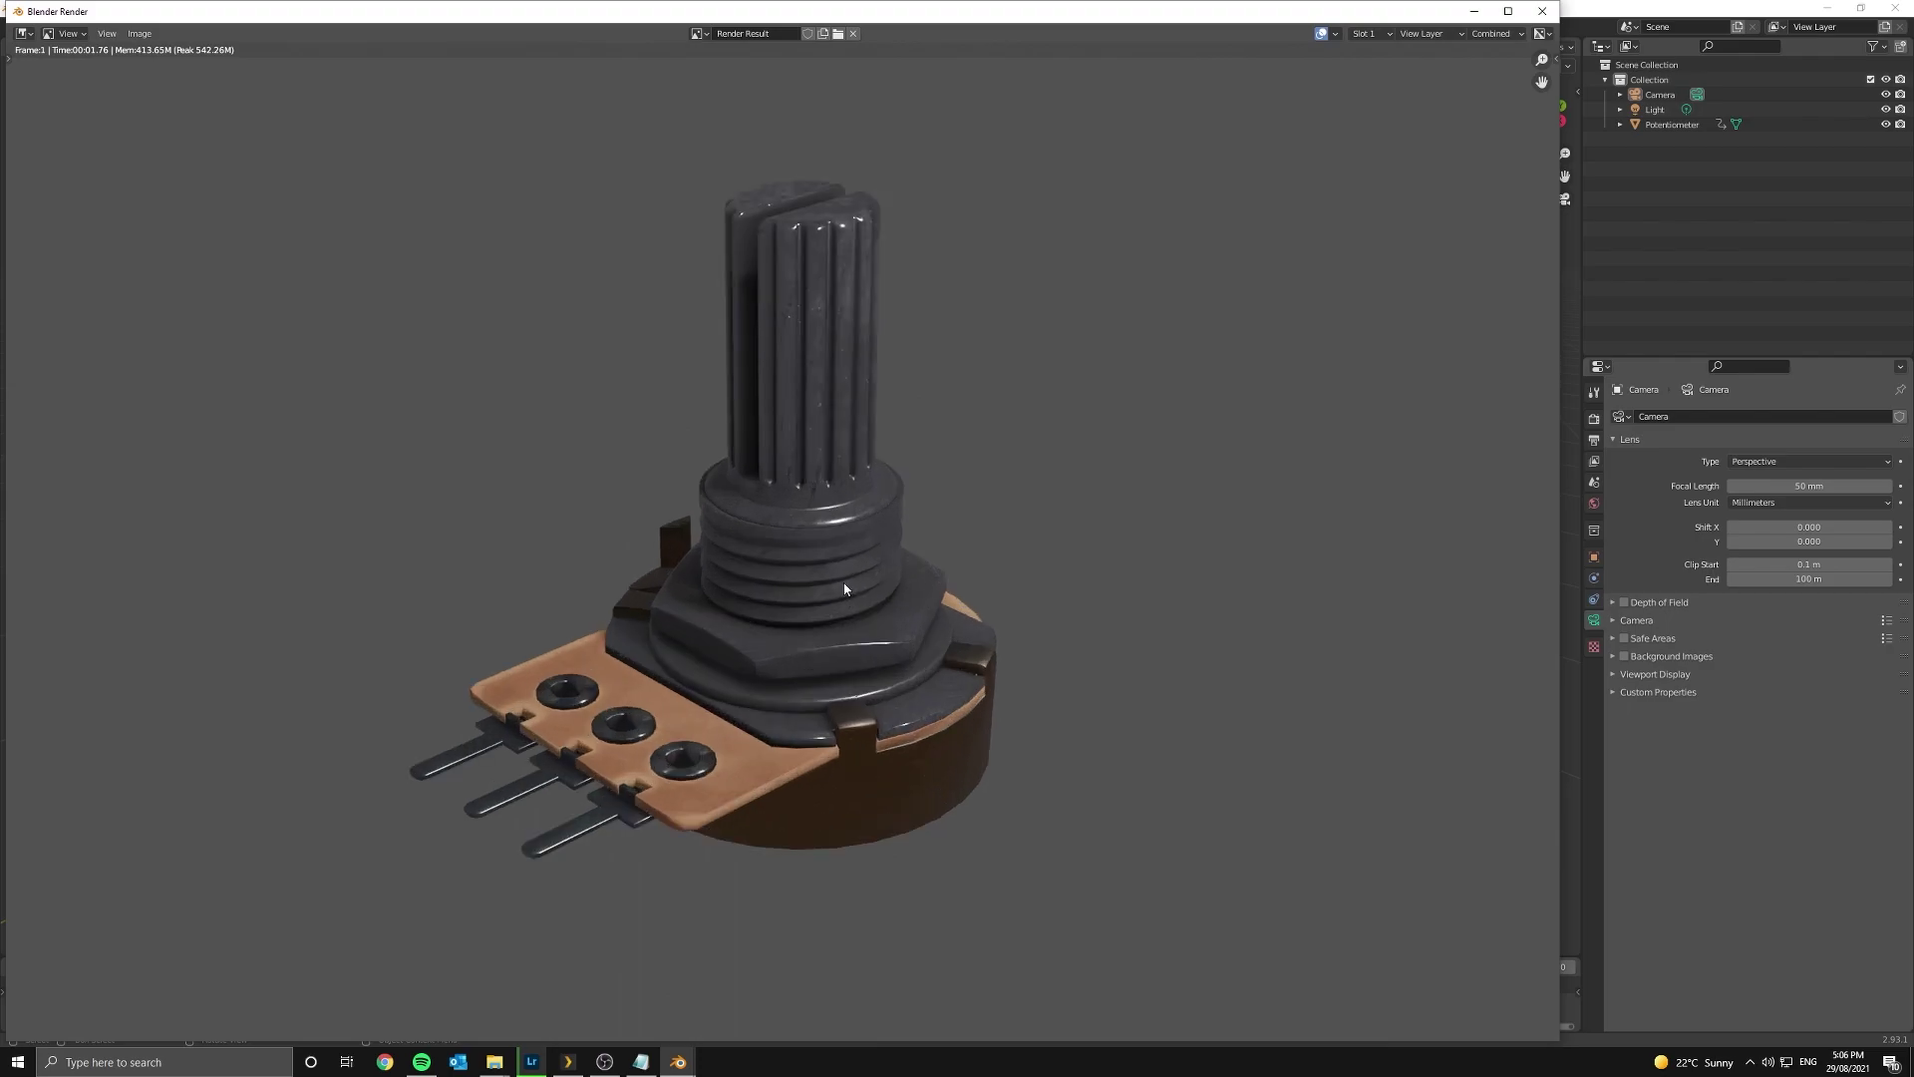
scroll(857, 568, "down", 2)
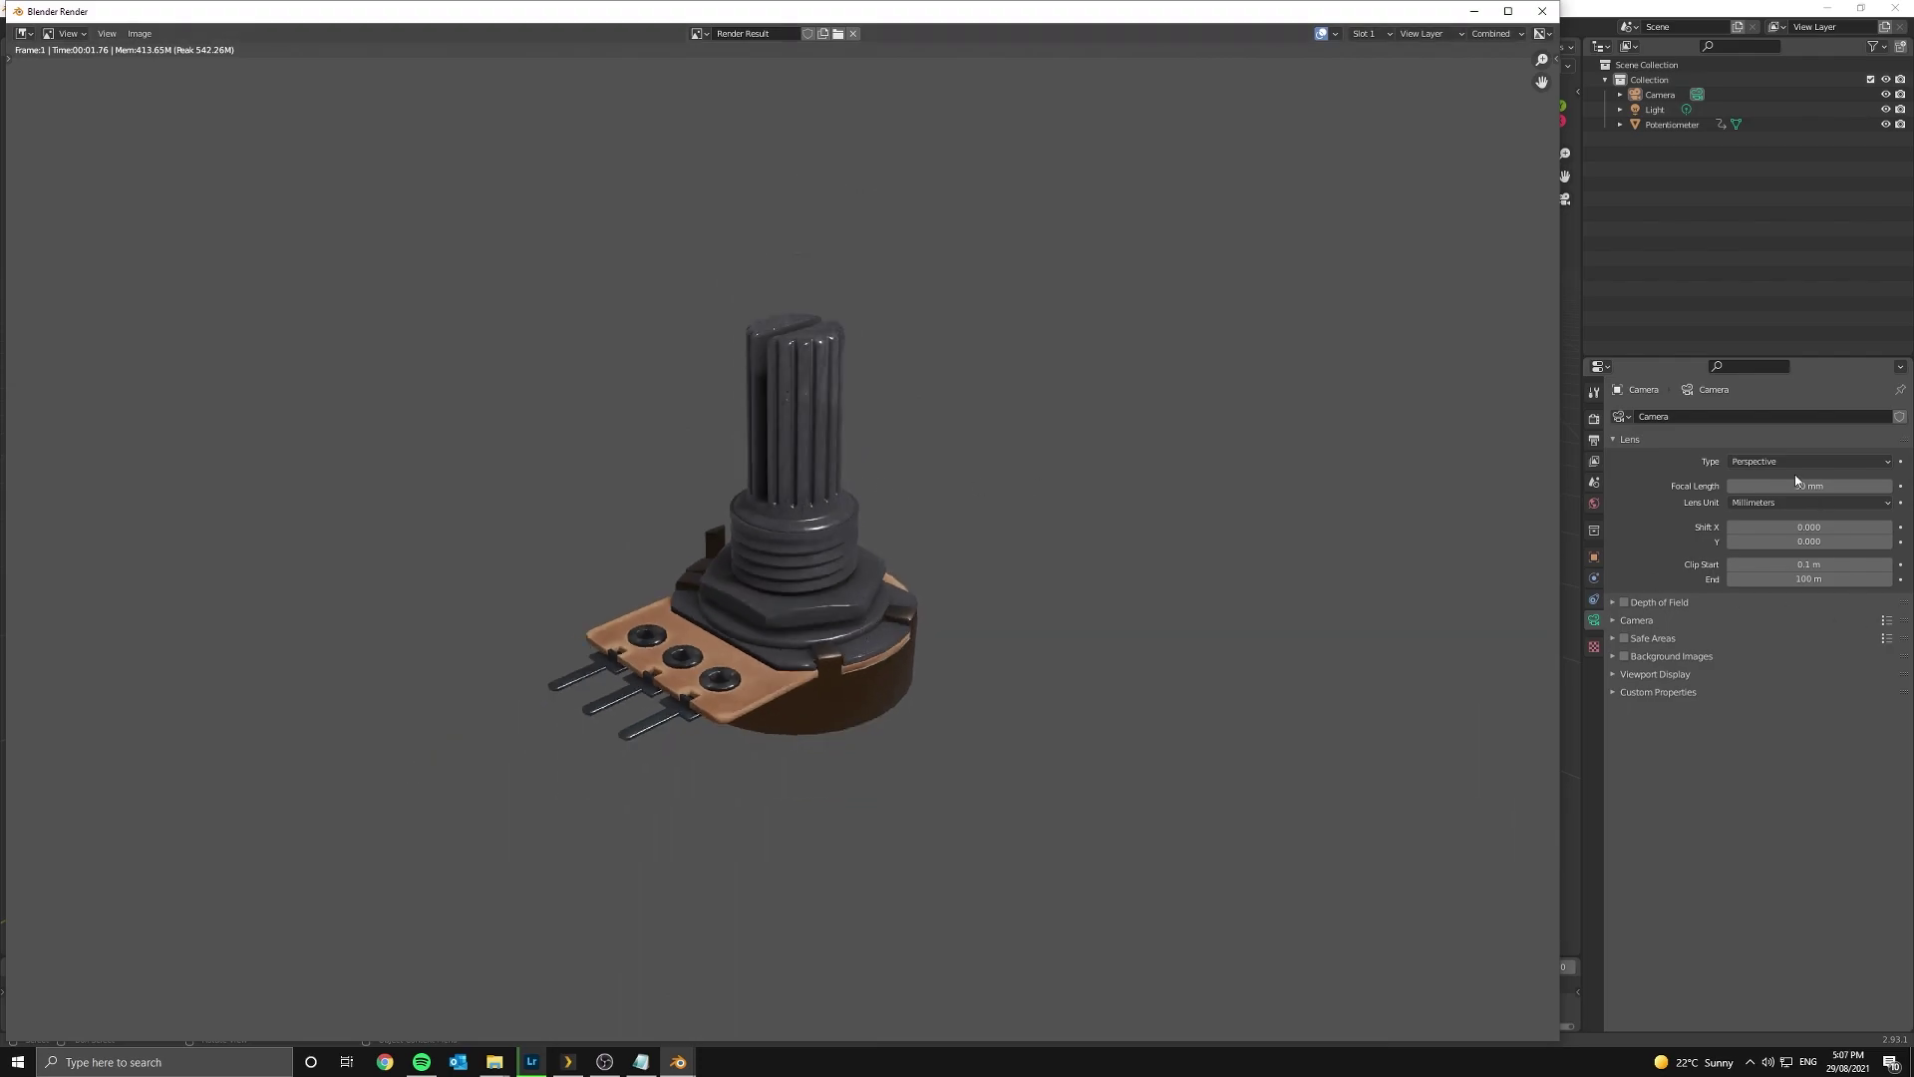
- Set the render engine to Cycles with GPU Compute as the device
left_click(1594, 419)
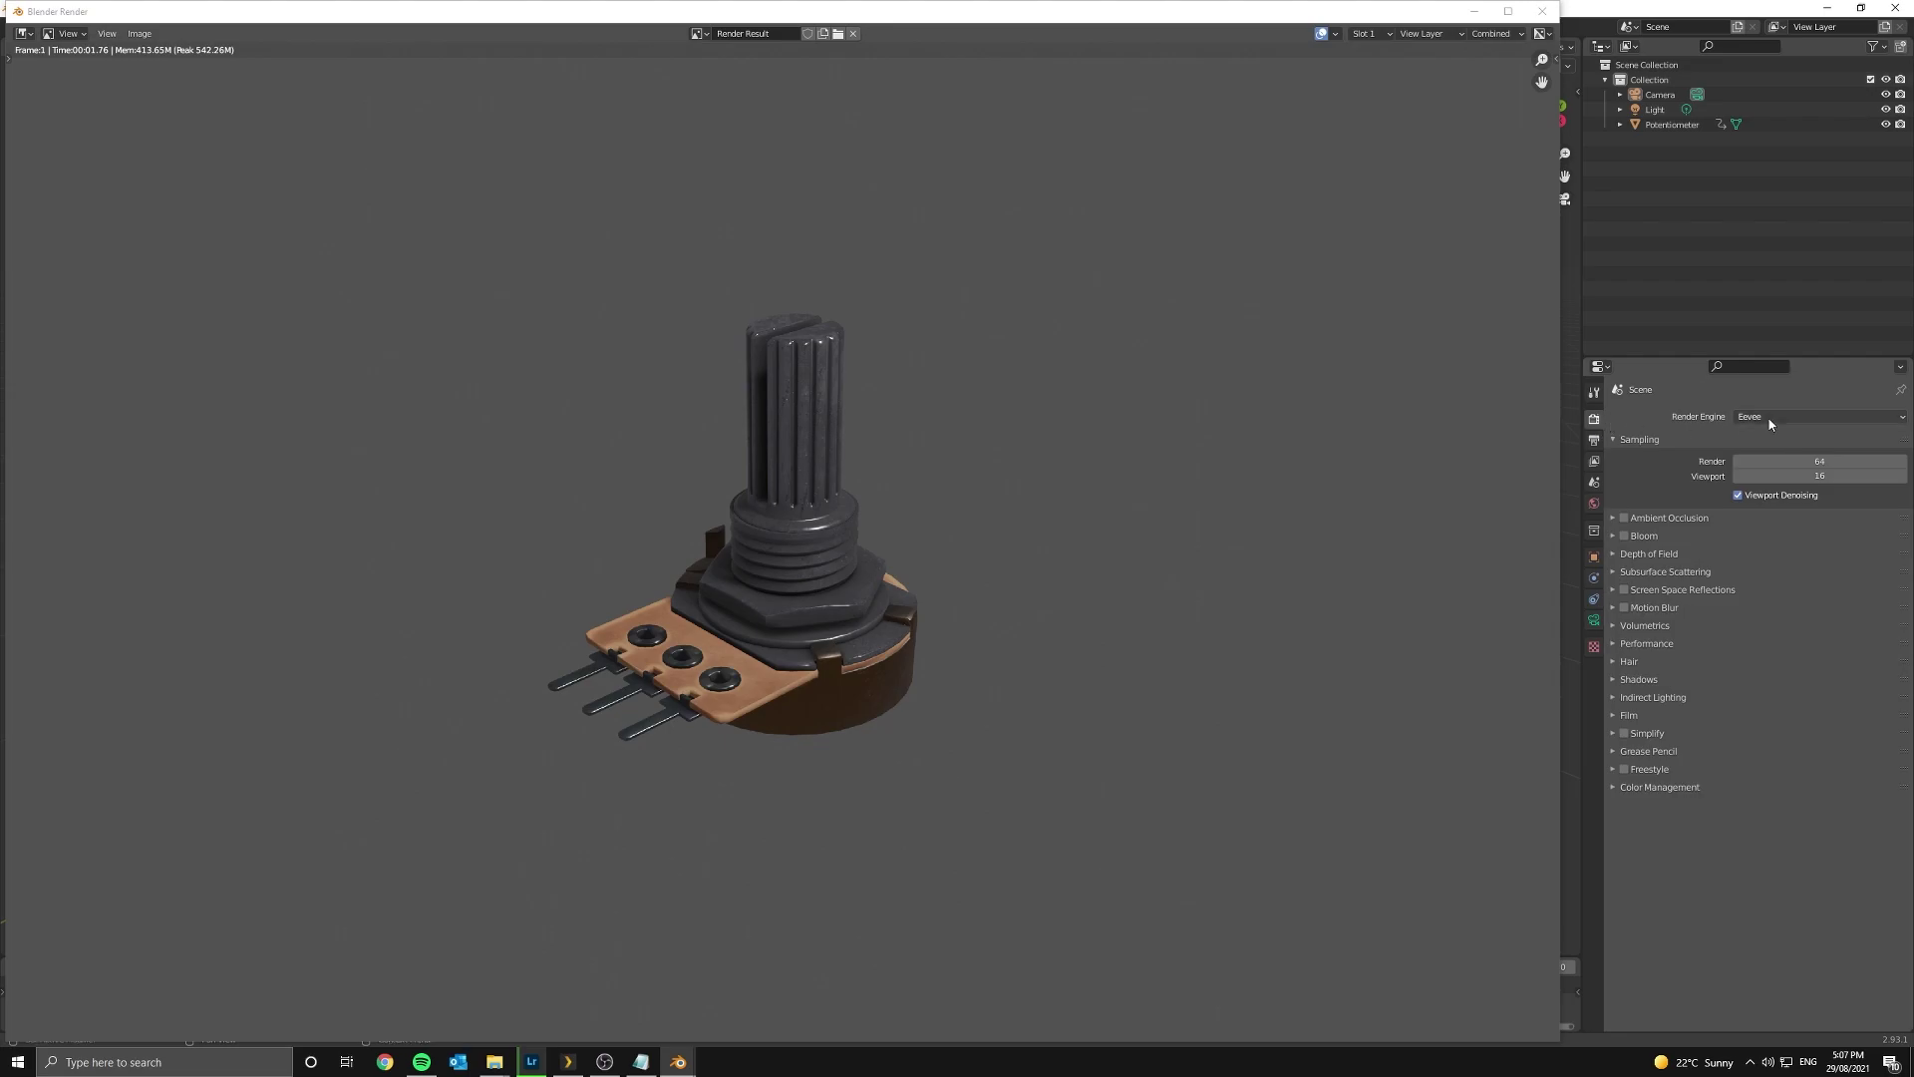
left_click(1824, 415)
left_click(1776, 468)
left_click(1777, 453)
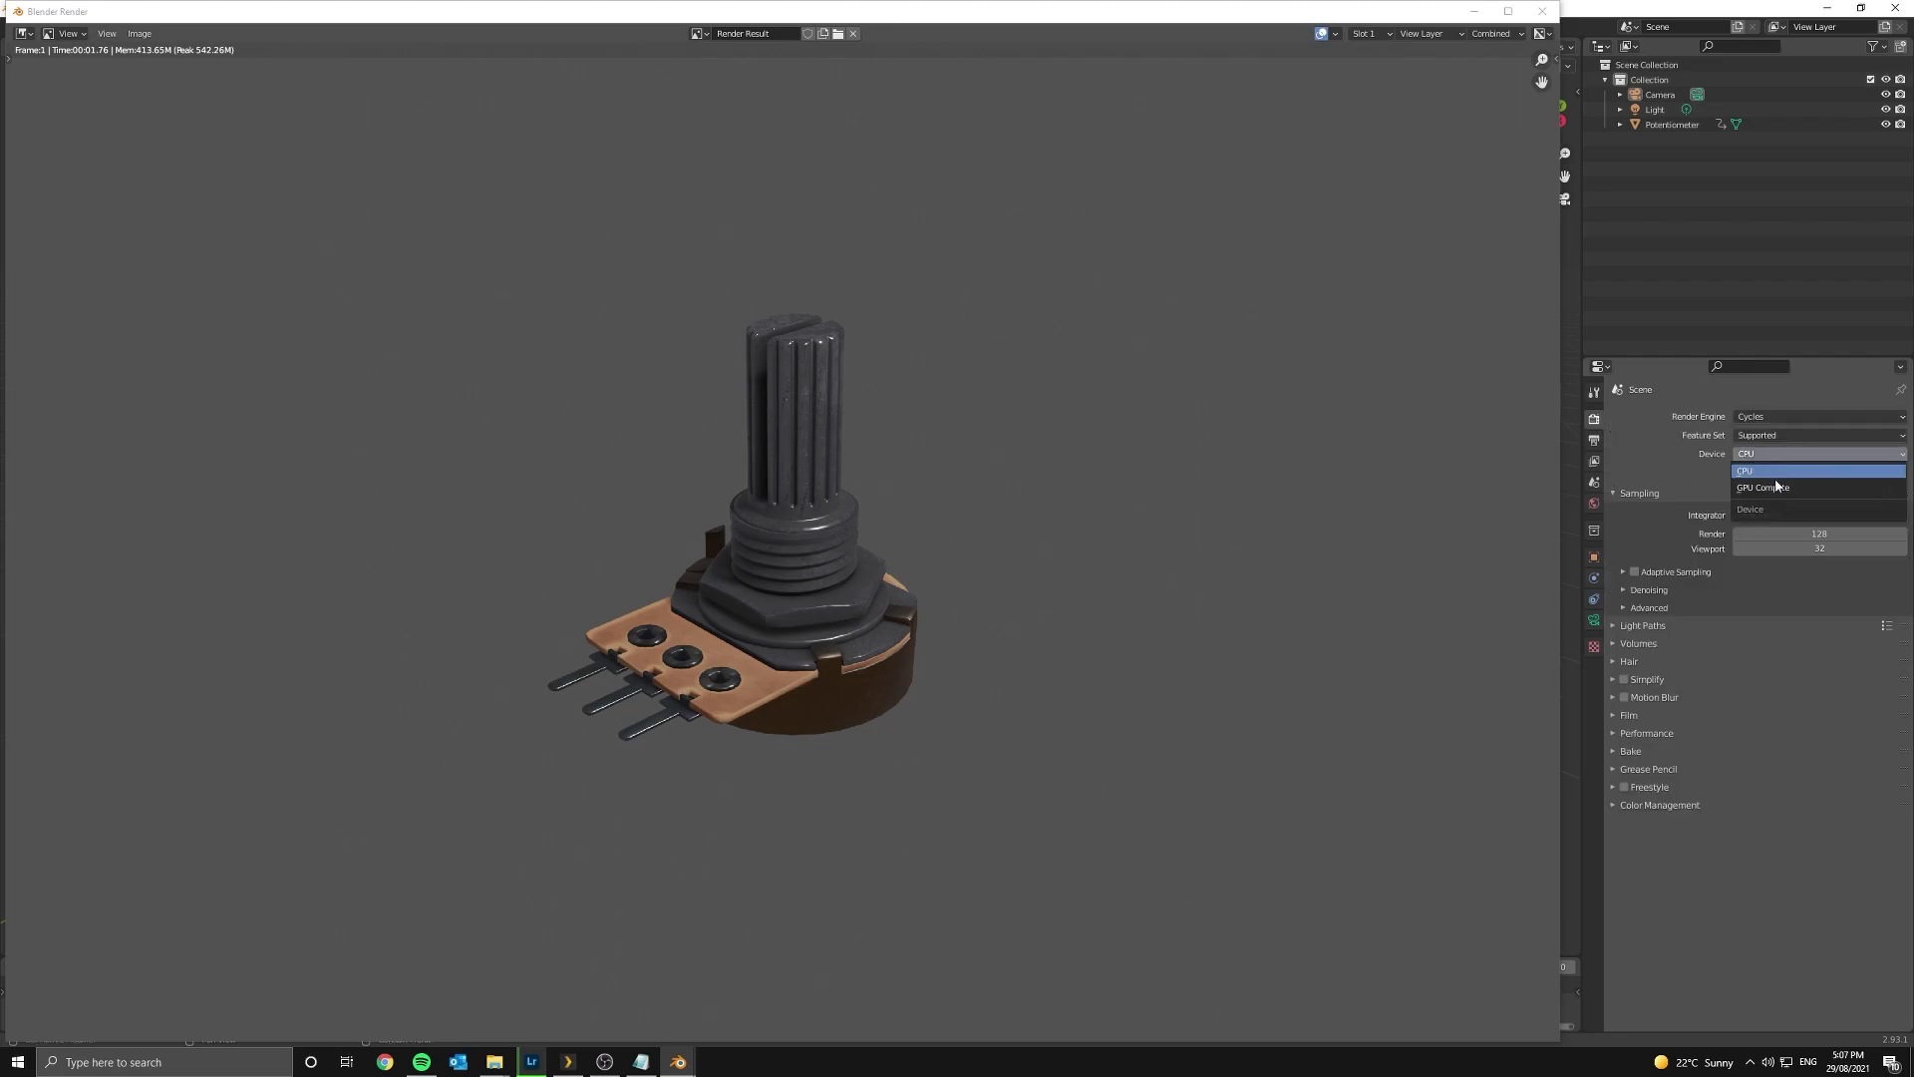
left_click(1776, 471)
- Close the previous render and render the still image again with Cycles
left_click(1542, 11)
left_click(88, 27)
left_click(120, 44)
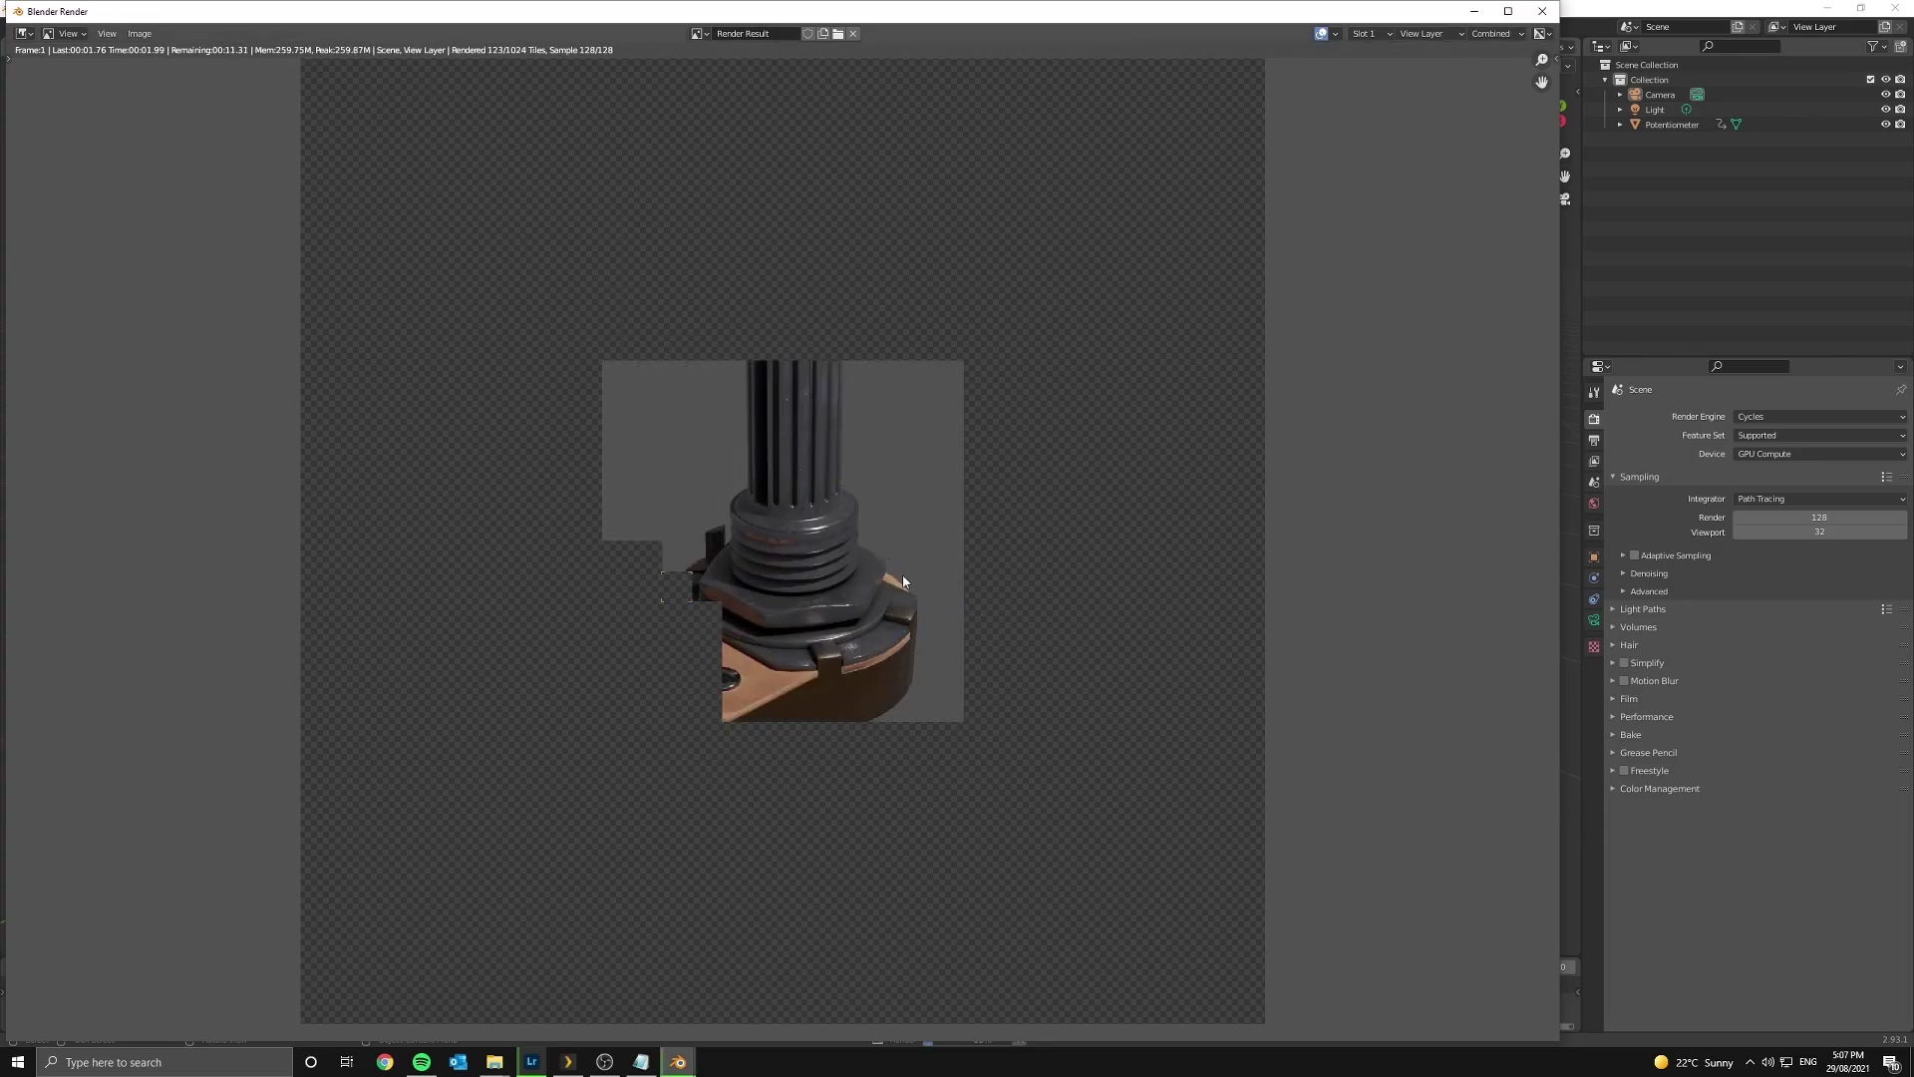
- Examine the potentiometer's metal, thread and terminal details in the Cycles render, and close the render window
scroll(901, 574, "up", 5)
scroll(830, 469, "down", 4)
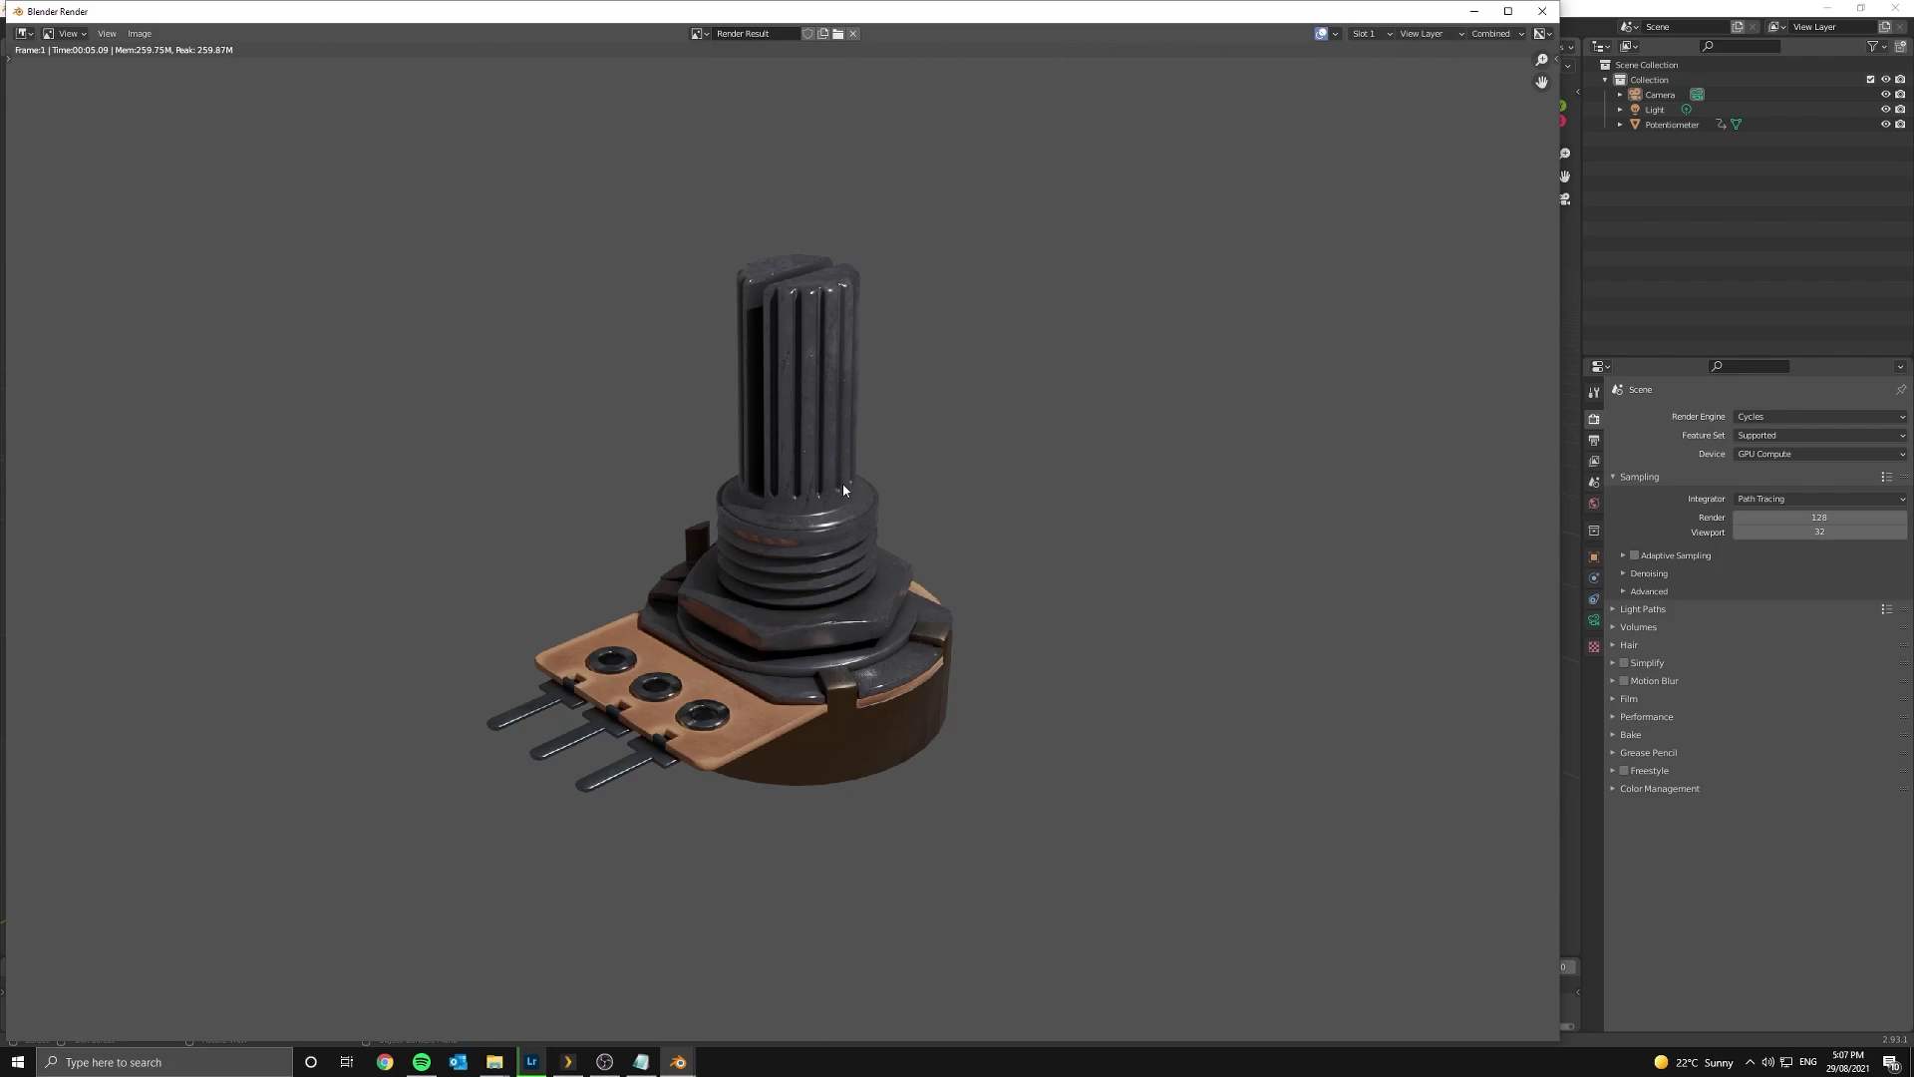
scroll(867, 458, "down", 2)
scroll(837, 478, "up", 5)
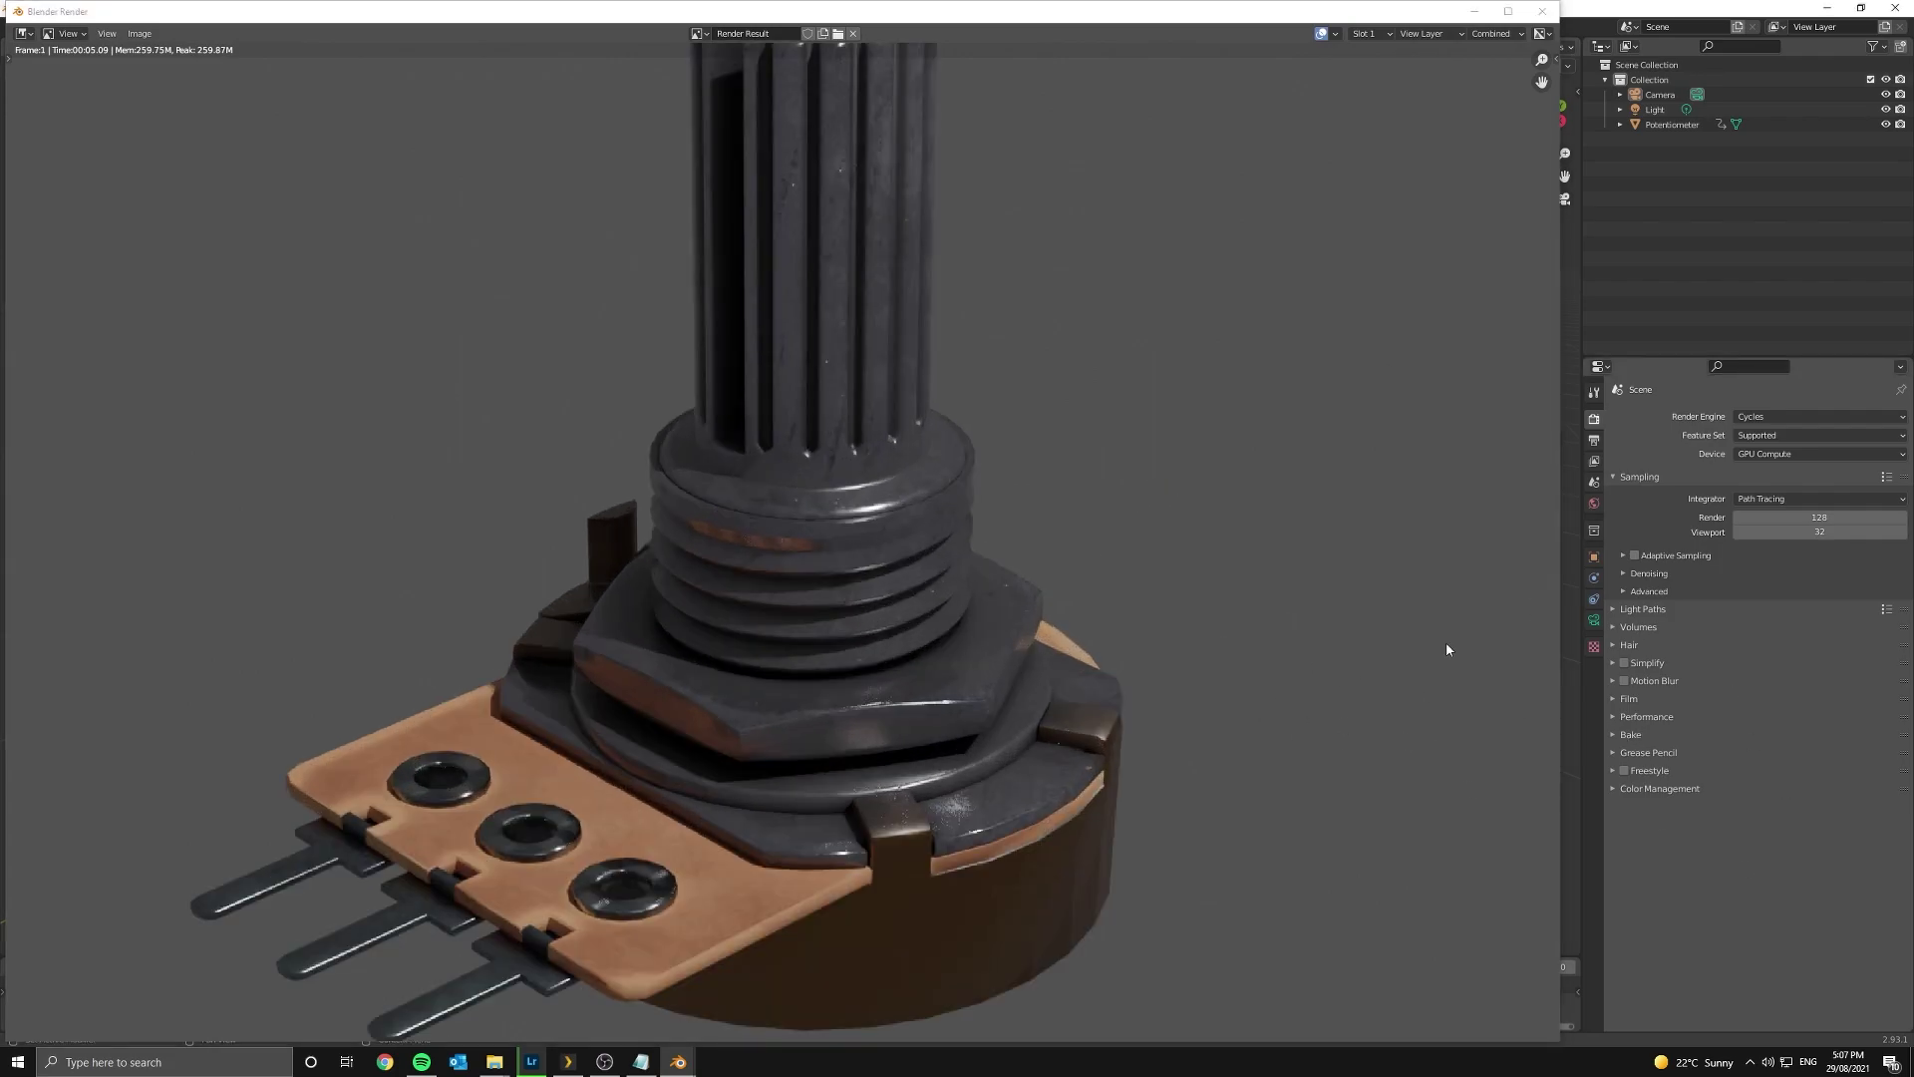
scroll(1009, 439, "down", 4)
scroll(833, 361, "up", 2)
scroll(833, 361, "up", 3)
scroll(944, 503, "down", 1)
scroll(943, 504, "down", 1)
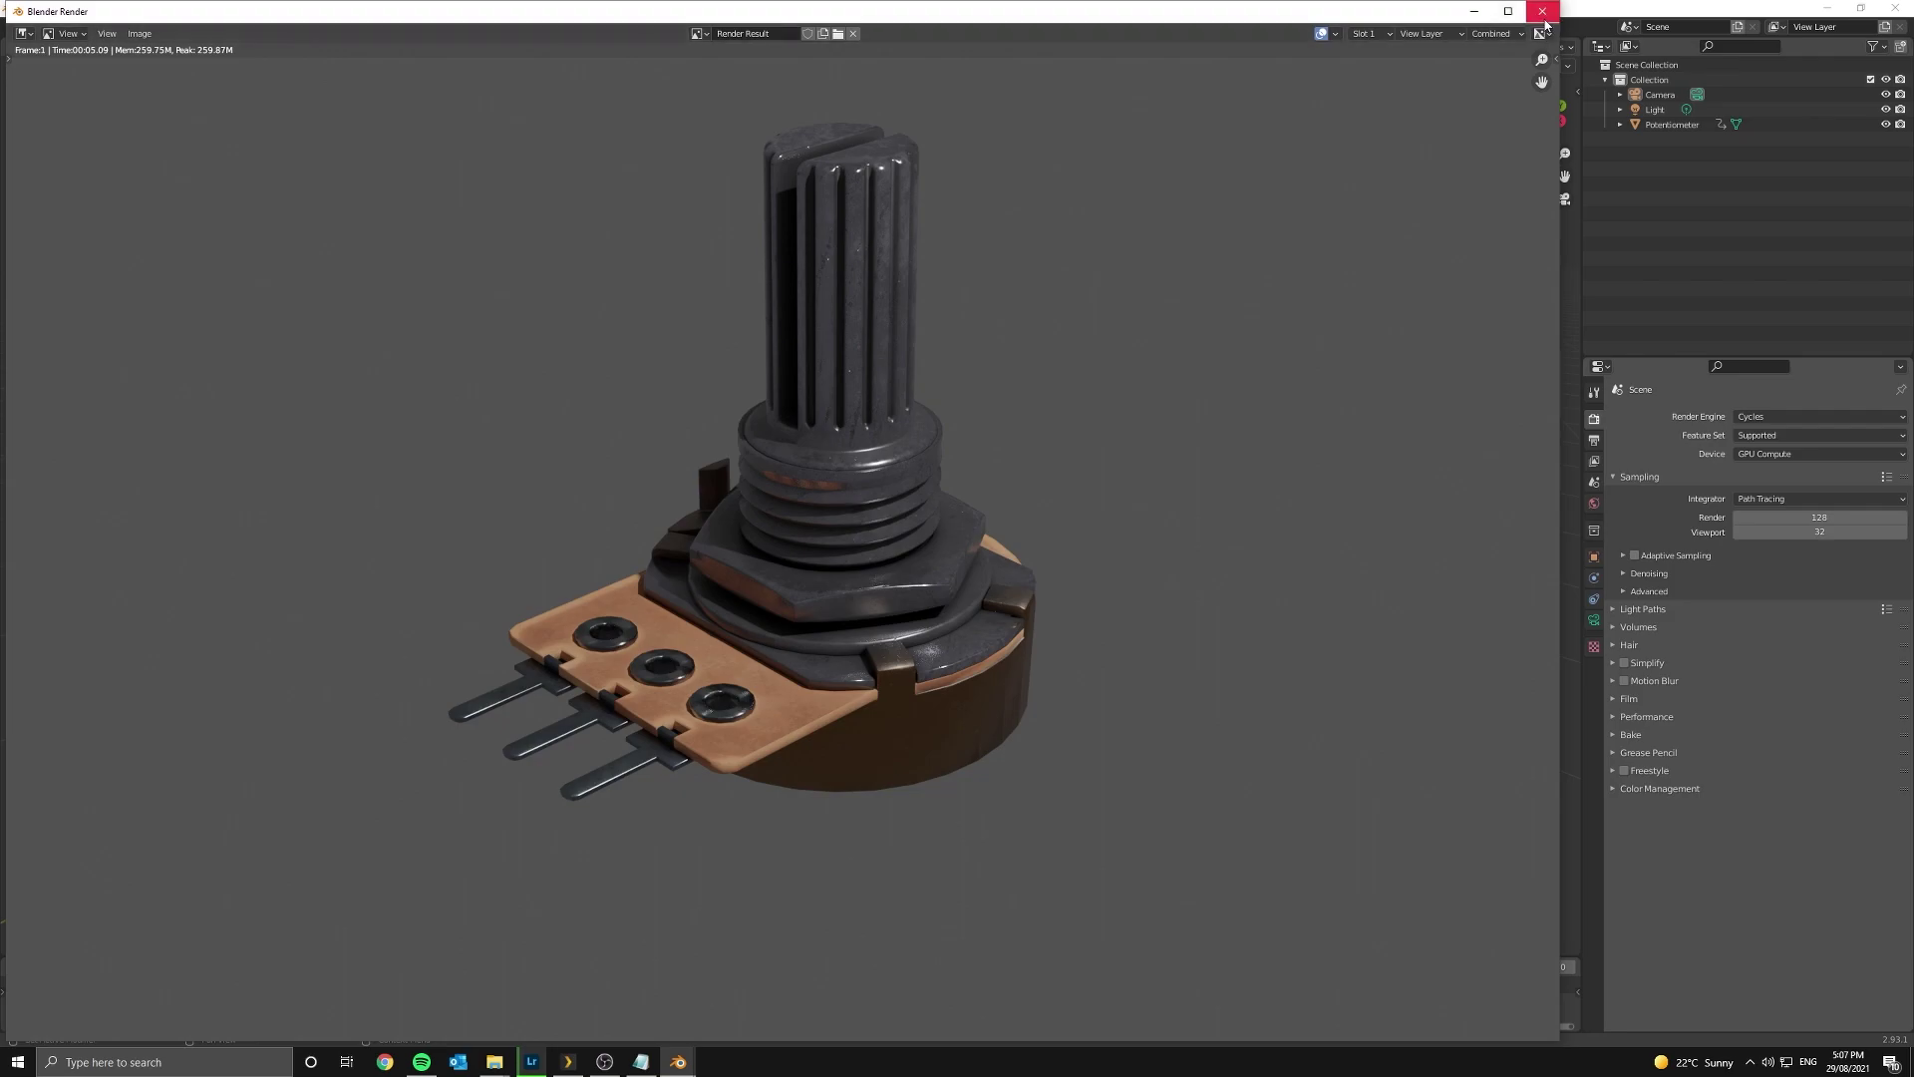
scroll(1069, 368, "down", 4)
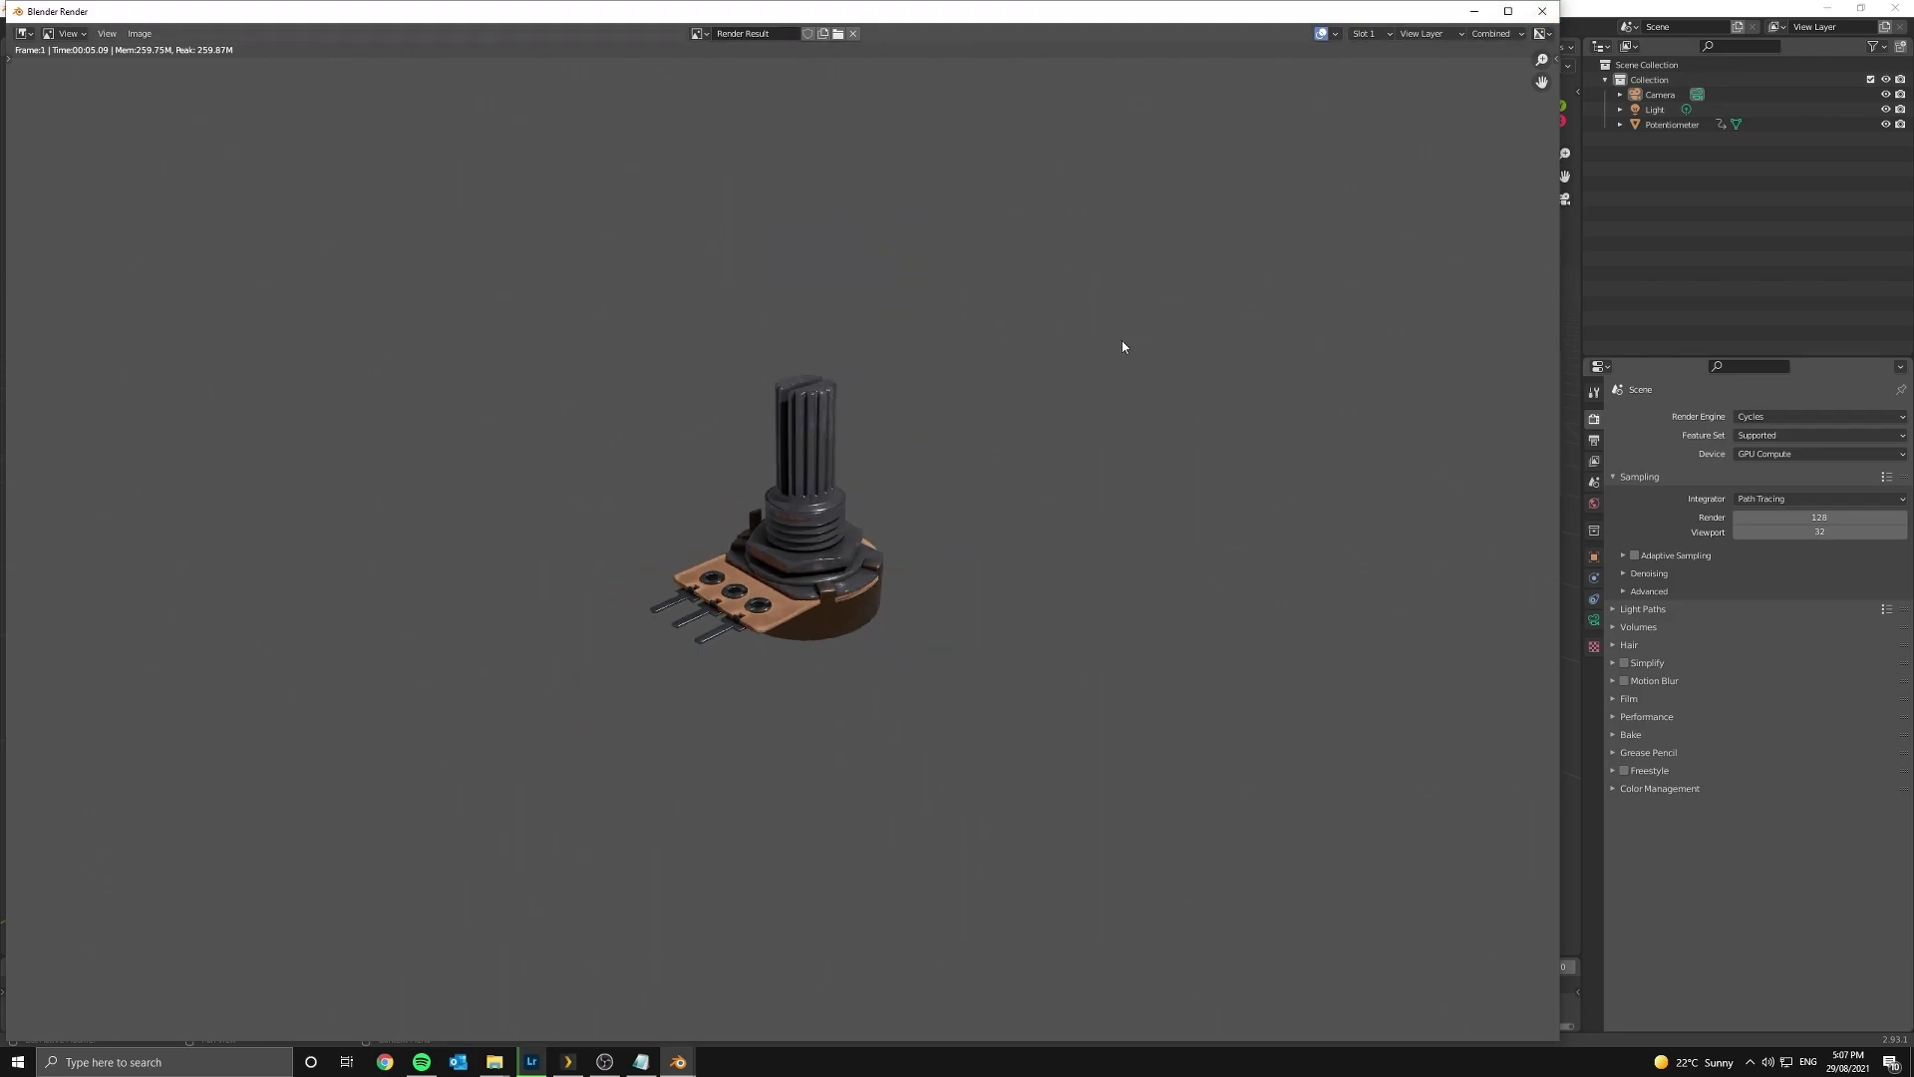
scroll(959, 505, "up", 5)
middle_click_drag(959, 505, 916, 526)
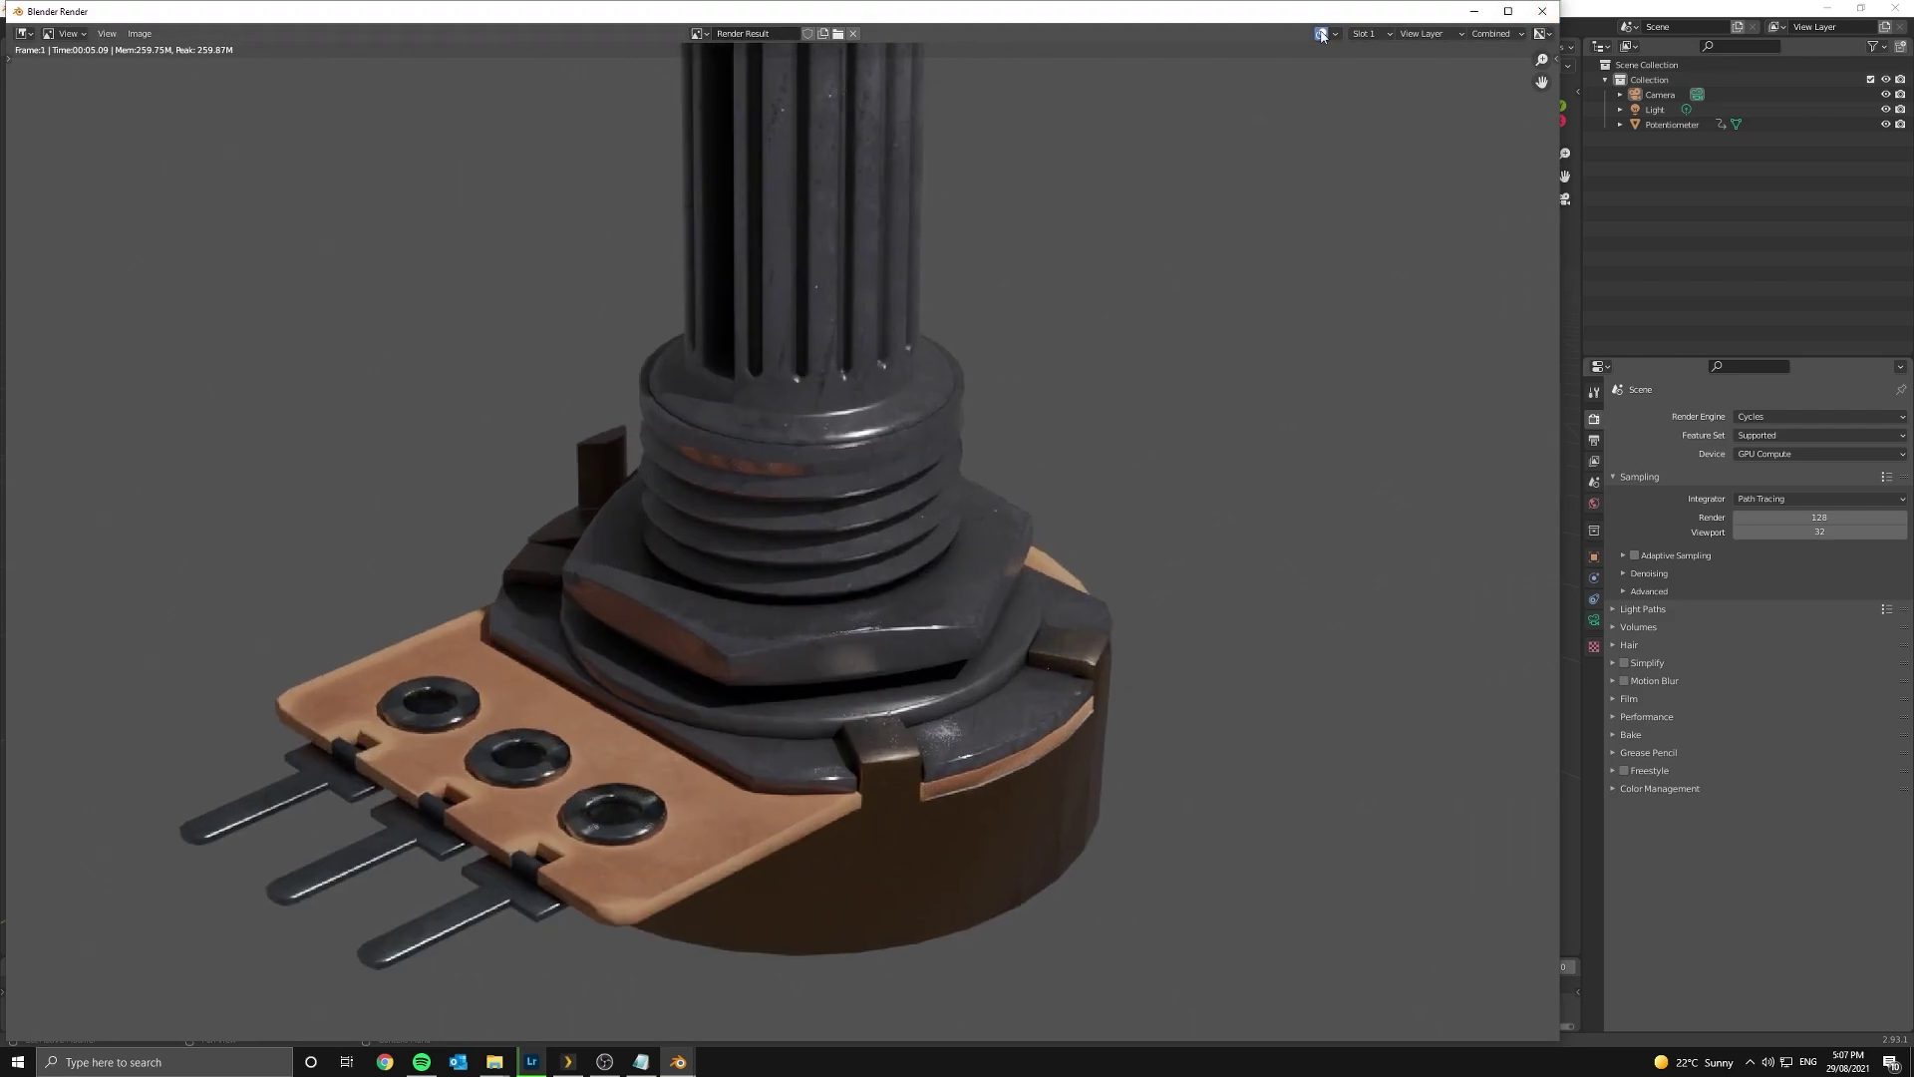
left_click(1542, 11)
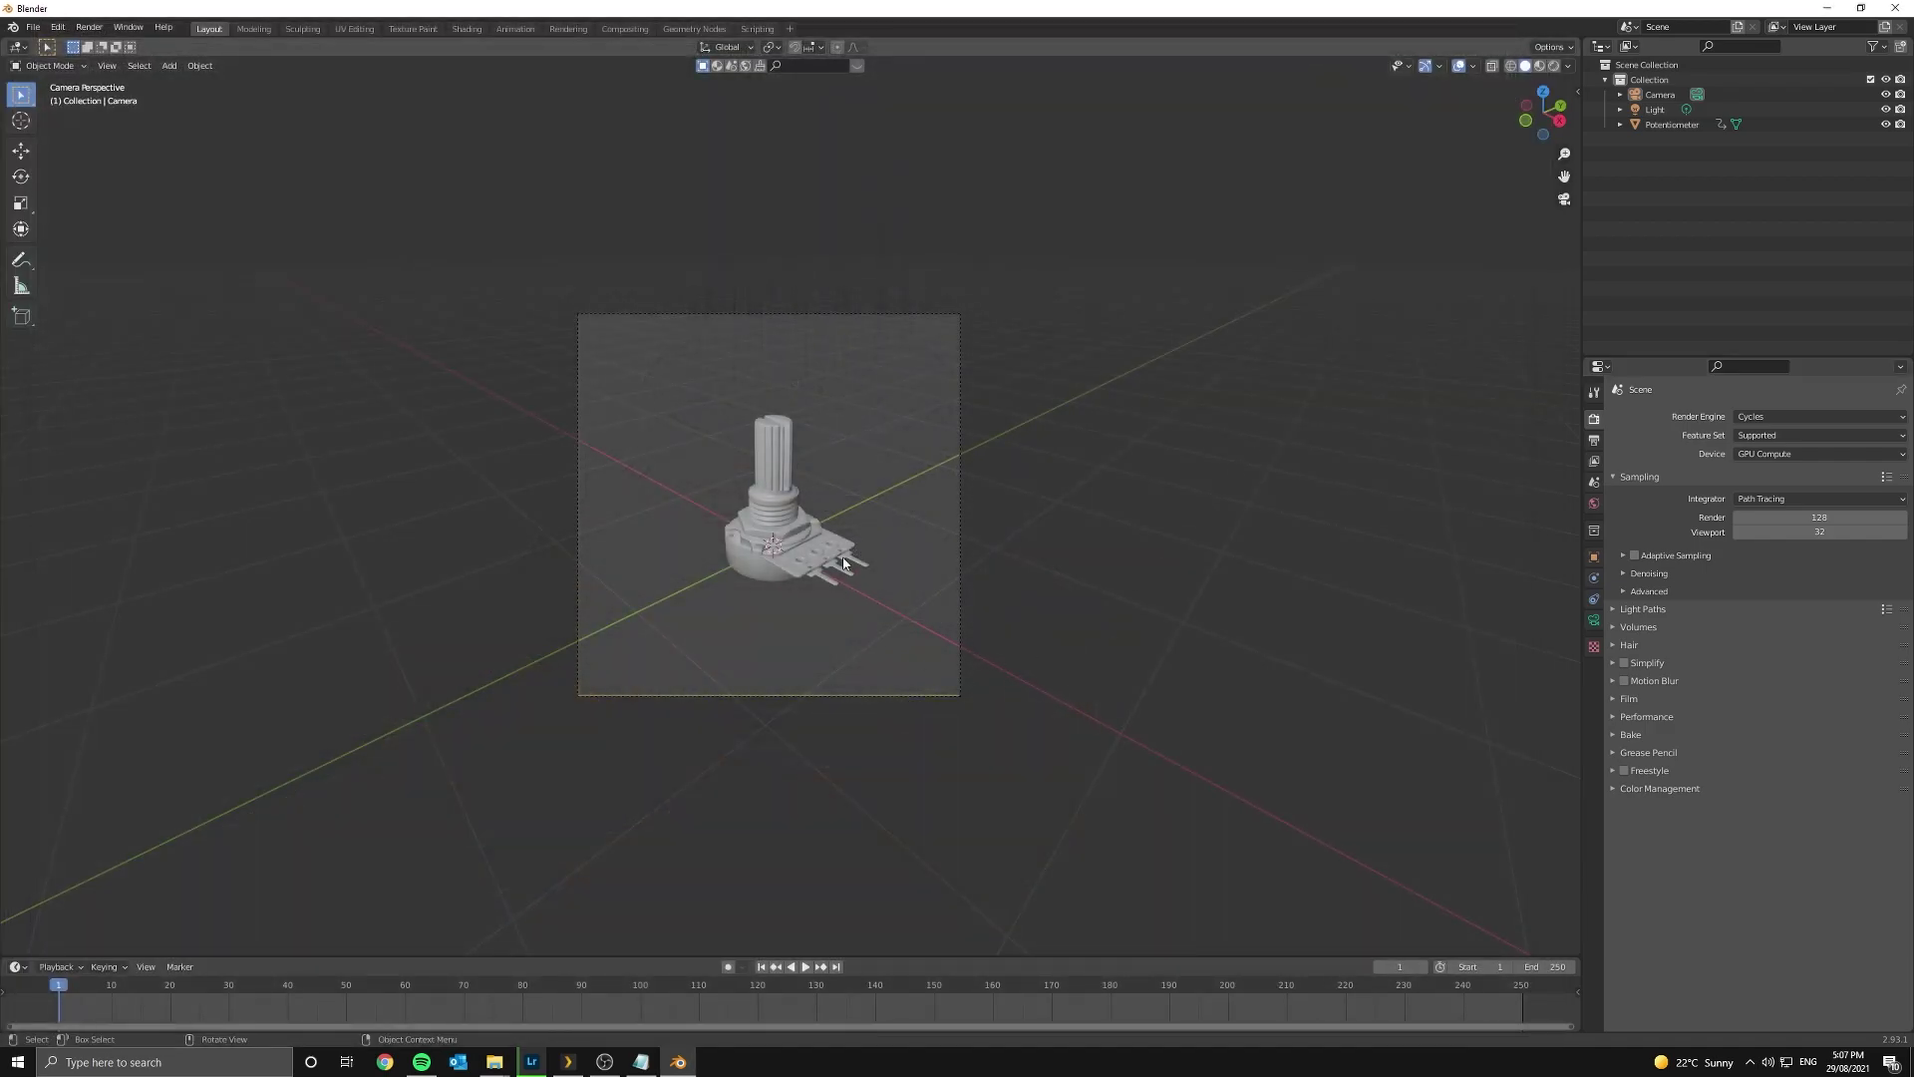
- Delete all of the potentiometer's animation keyframes from the timeline
middle_click_drag(843, 564, 906, 652)
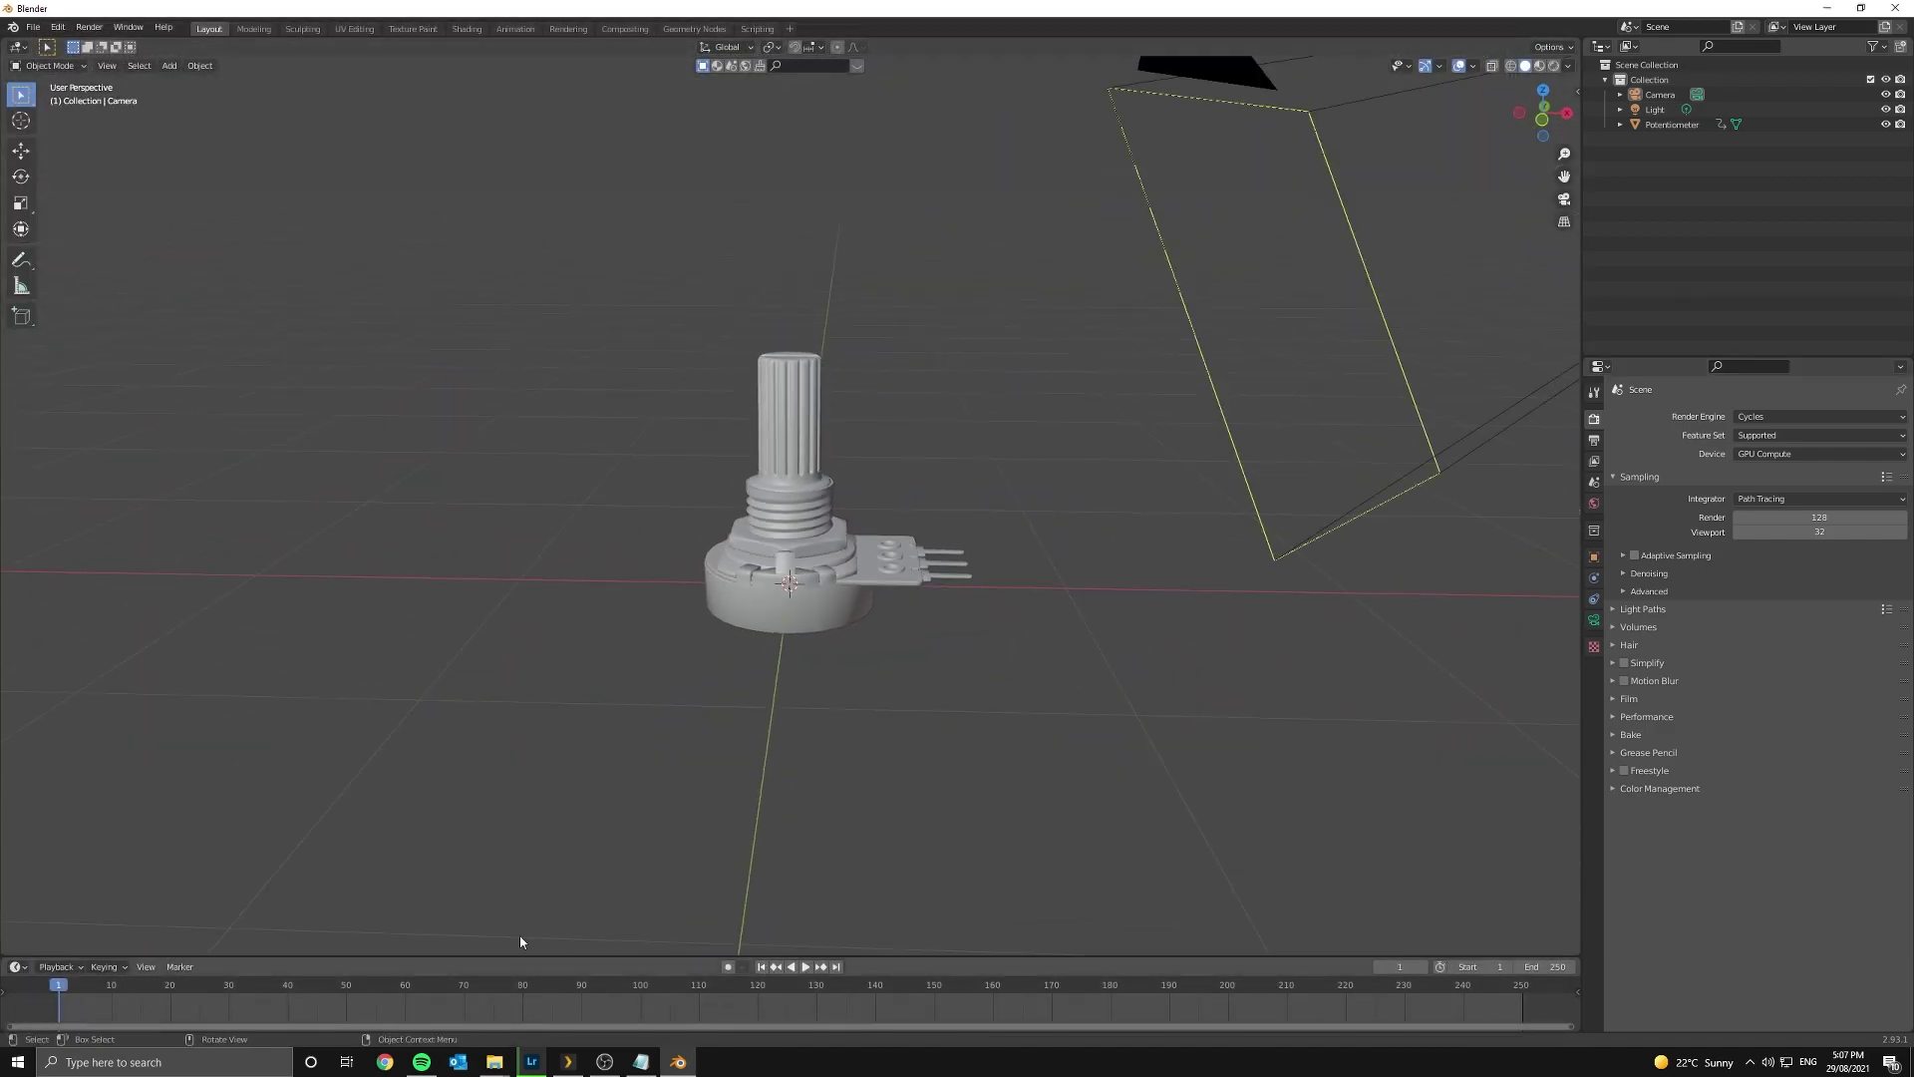
left_click(801, 526)
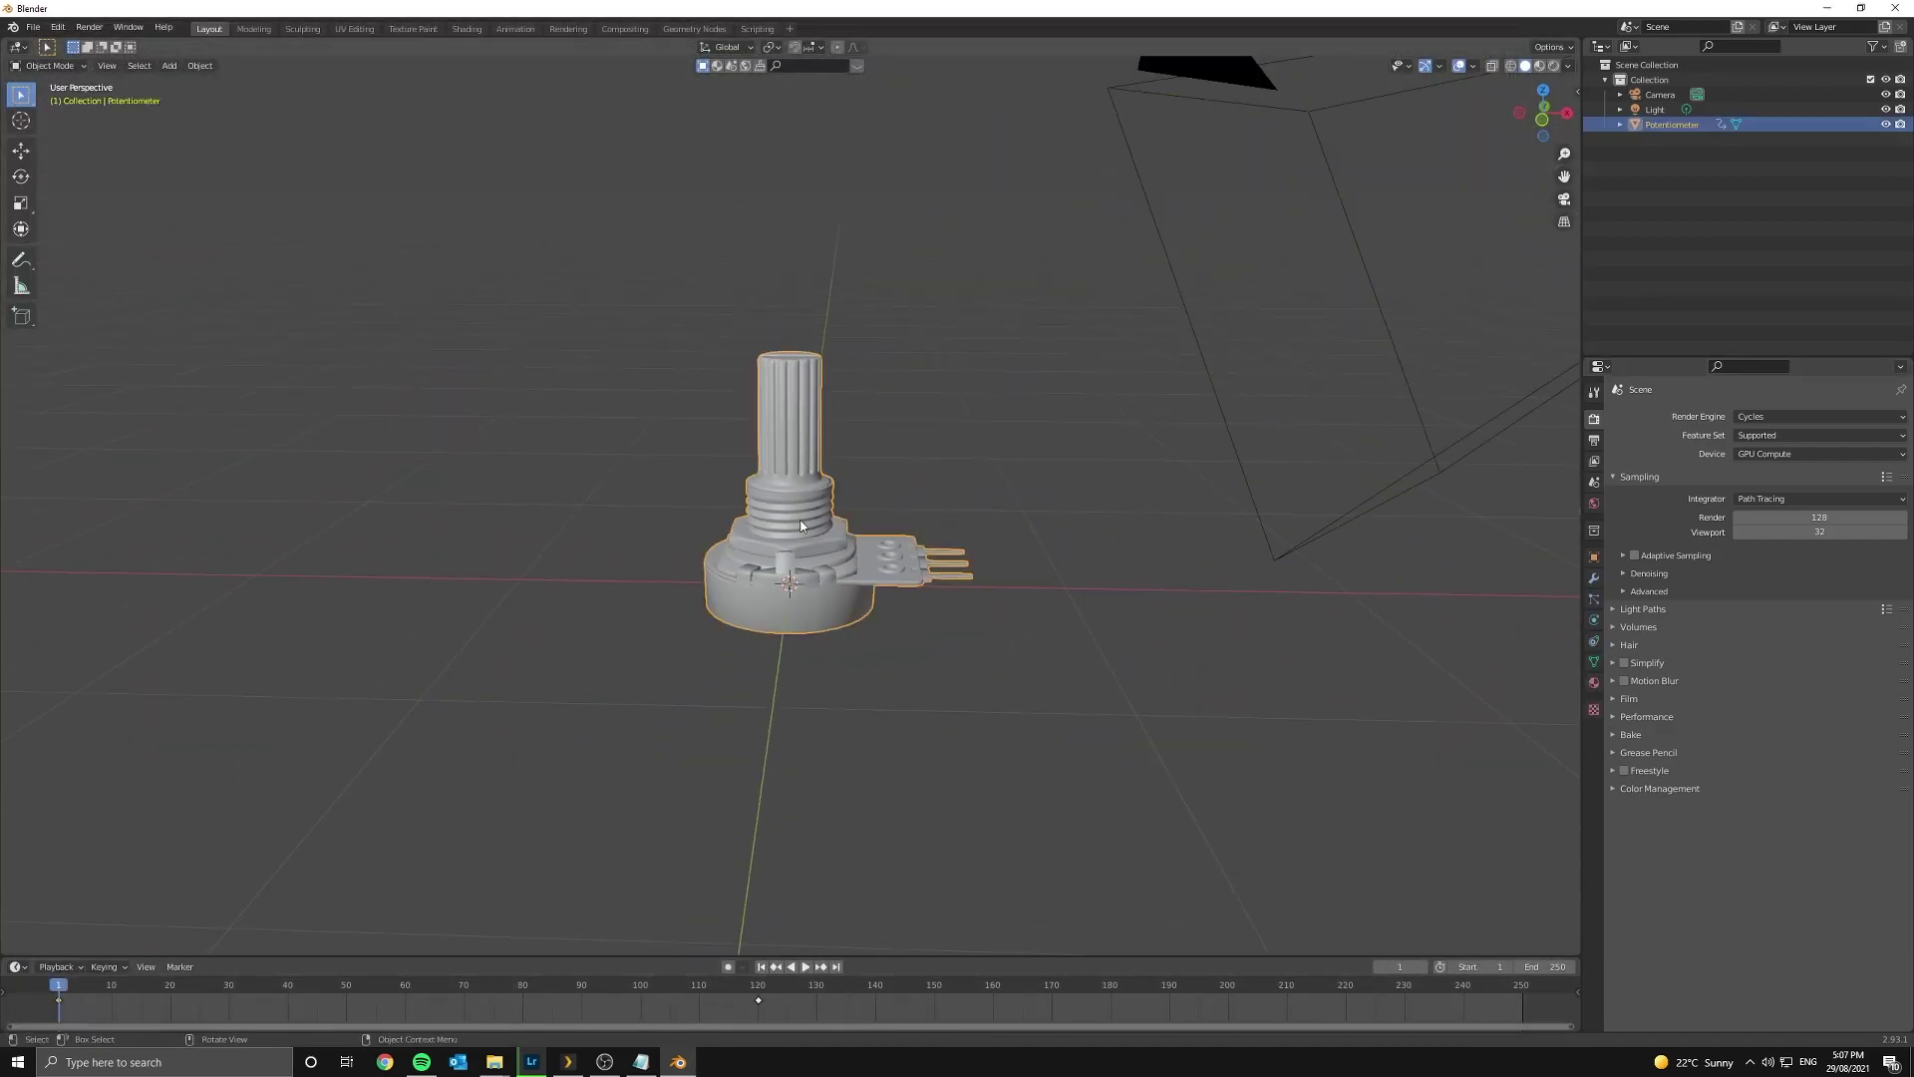
key("x")
left_click(582, 1001)
- Render the still image of the potentiometer without its keyframes and inspect the result
left_click(89, 26)
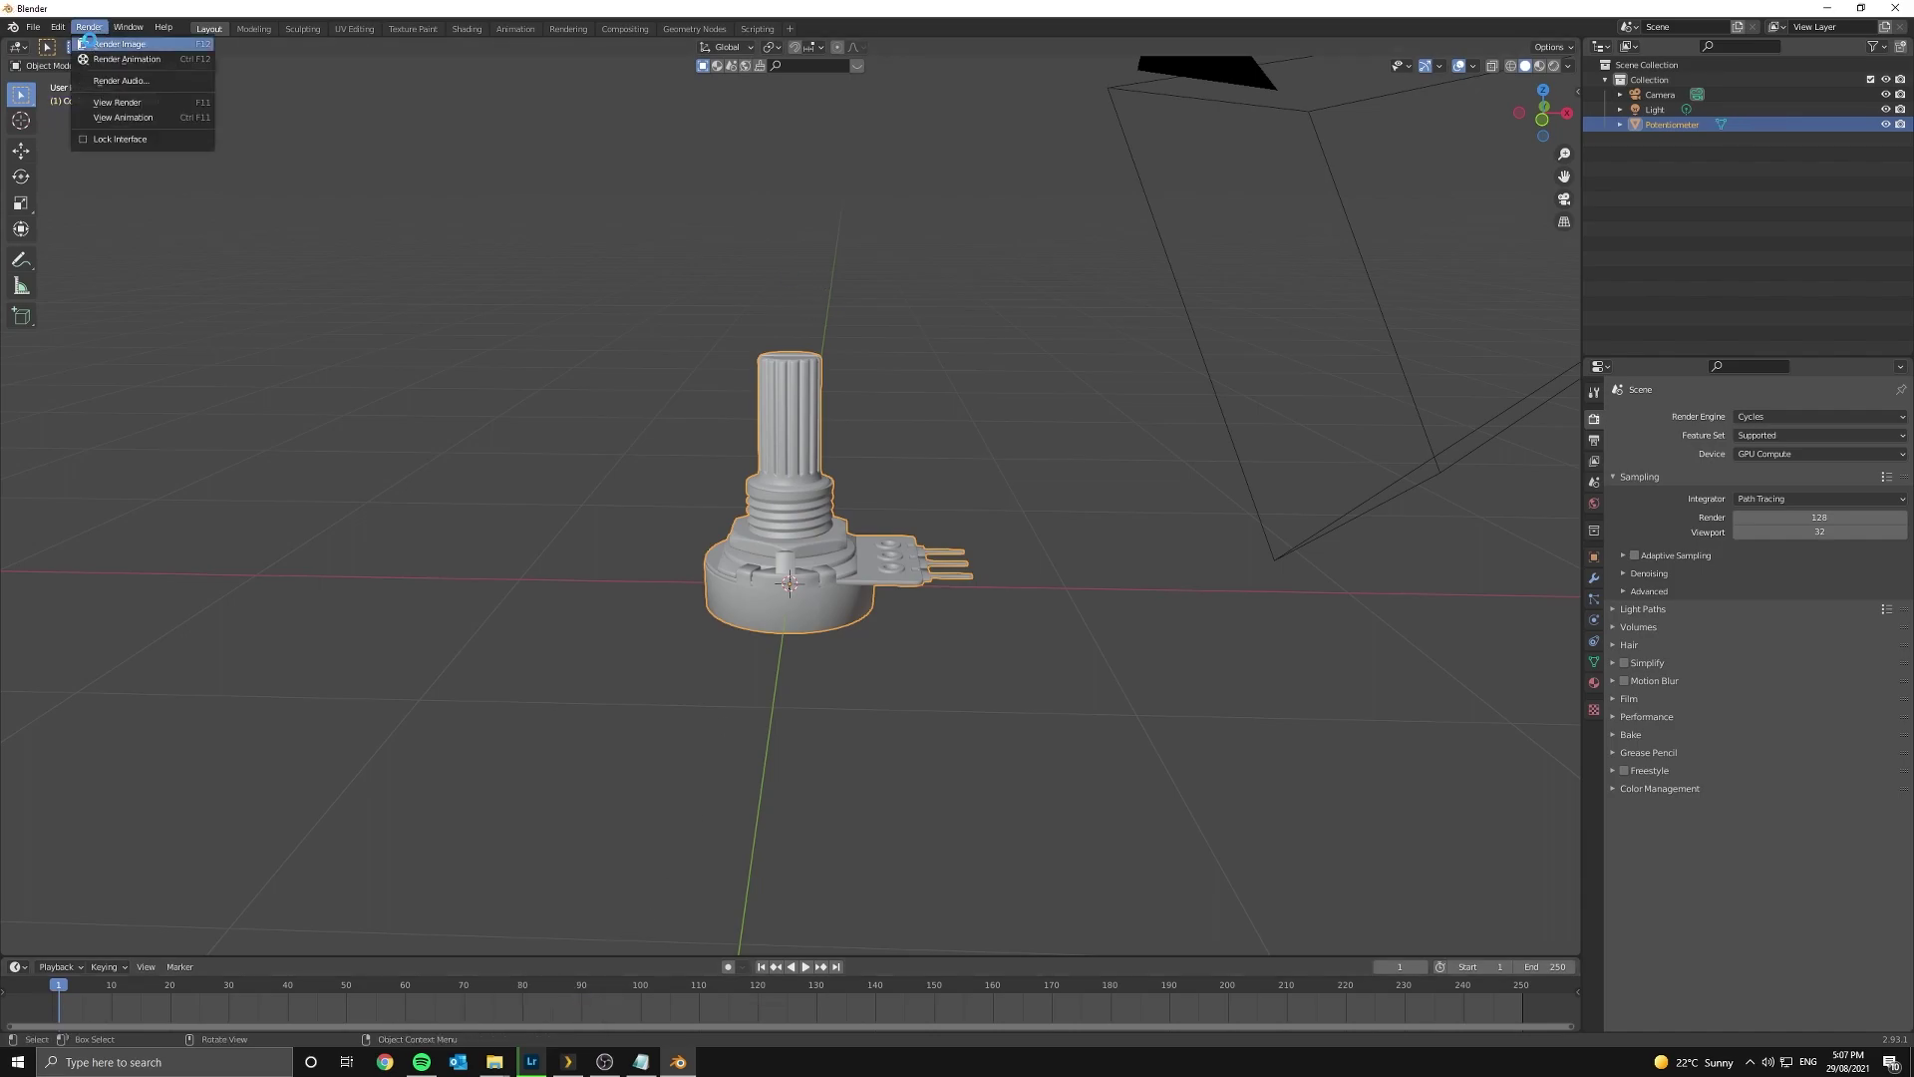
left_click(90, 44)
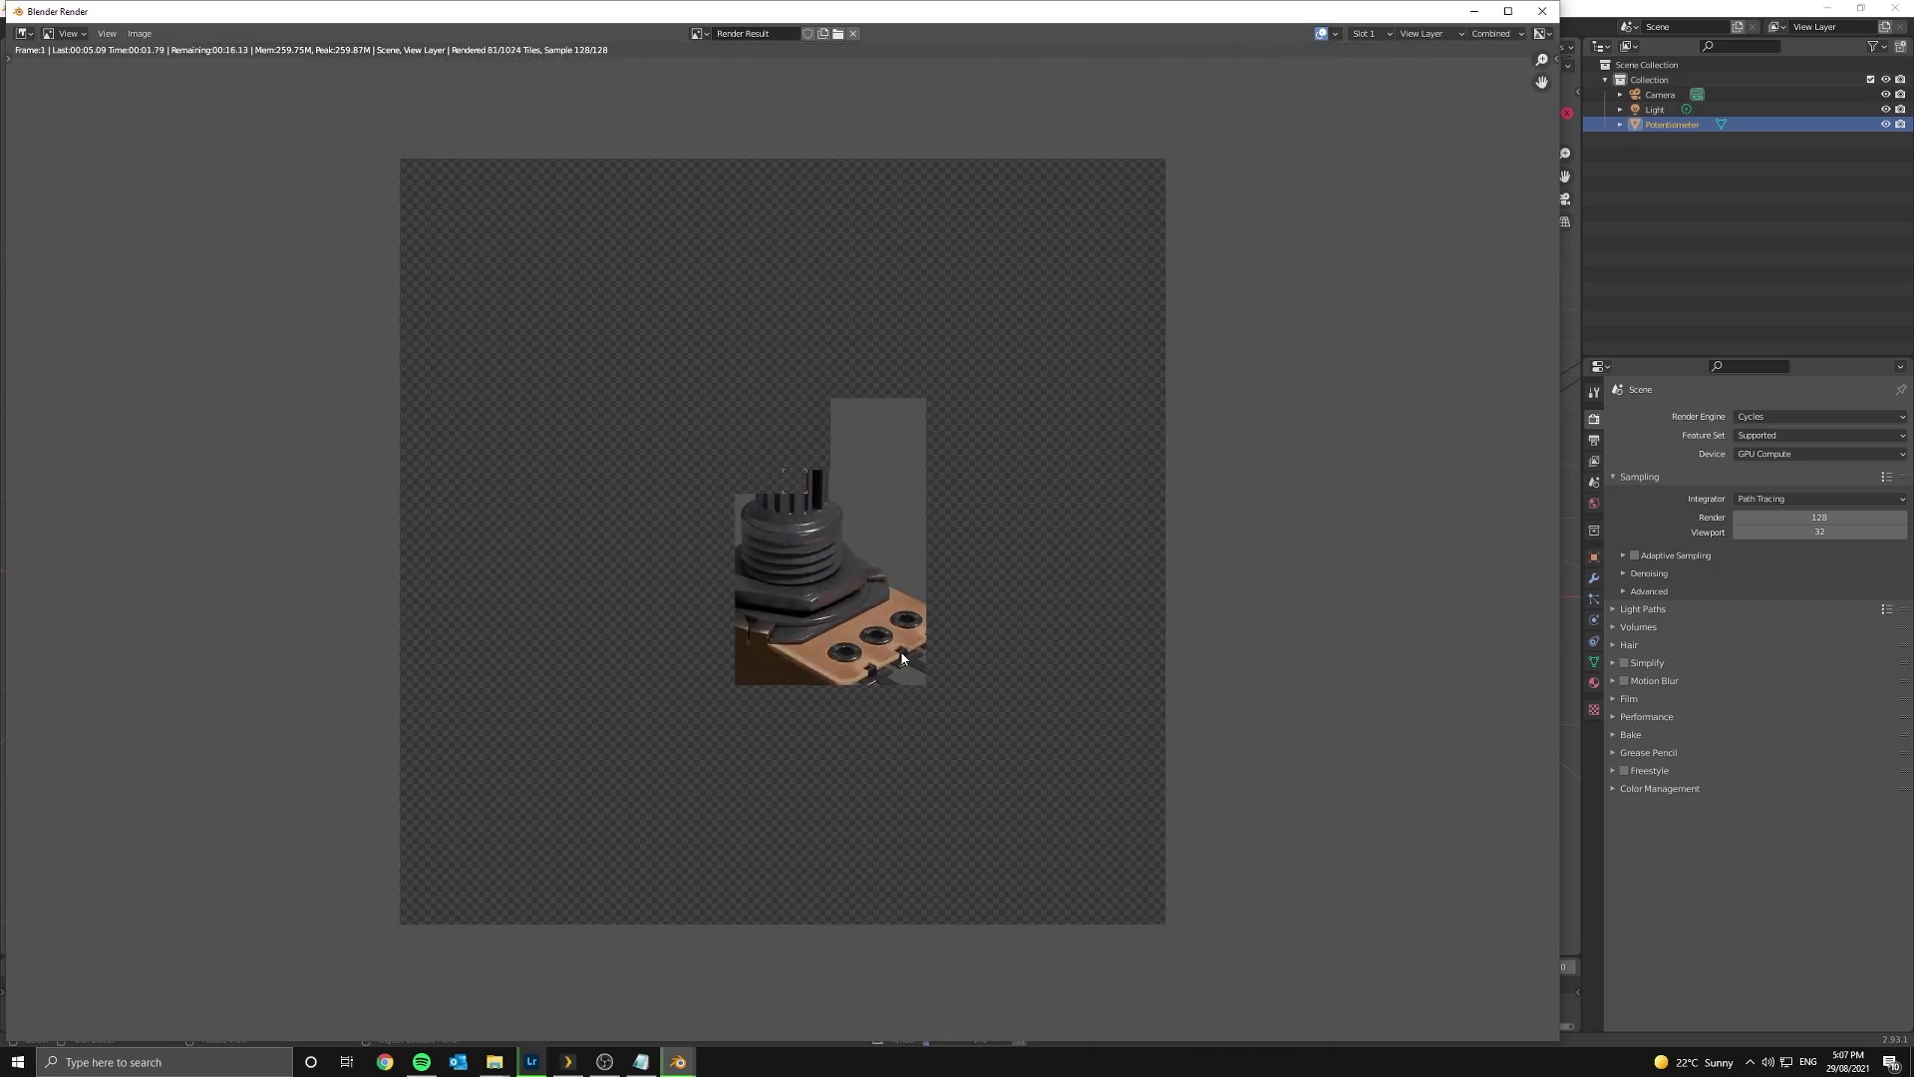
scroll(902, 658, "up", 6)
scroll(857, 539, "down", 4)
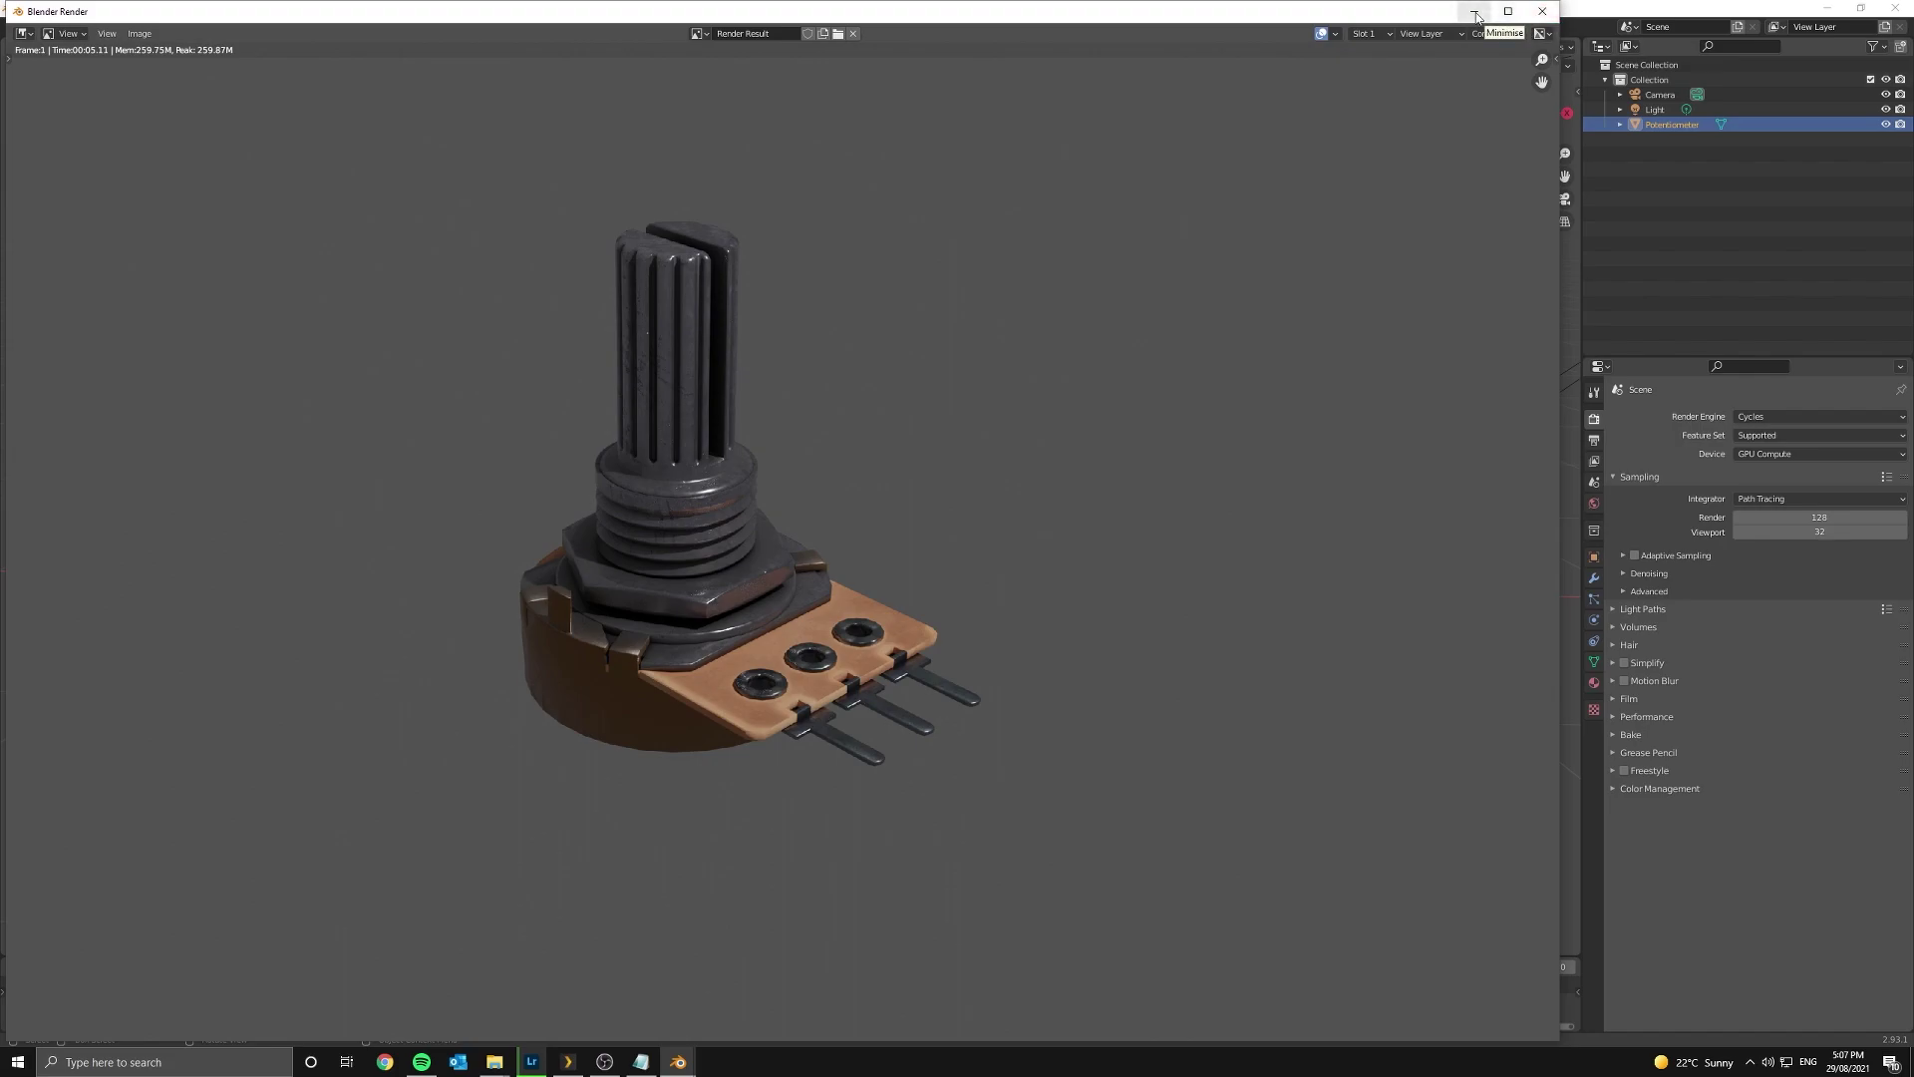
- Close the render and set the Cycles performance tile size to 256 px in both X and Y
left_click(1541, 13)
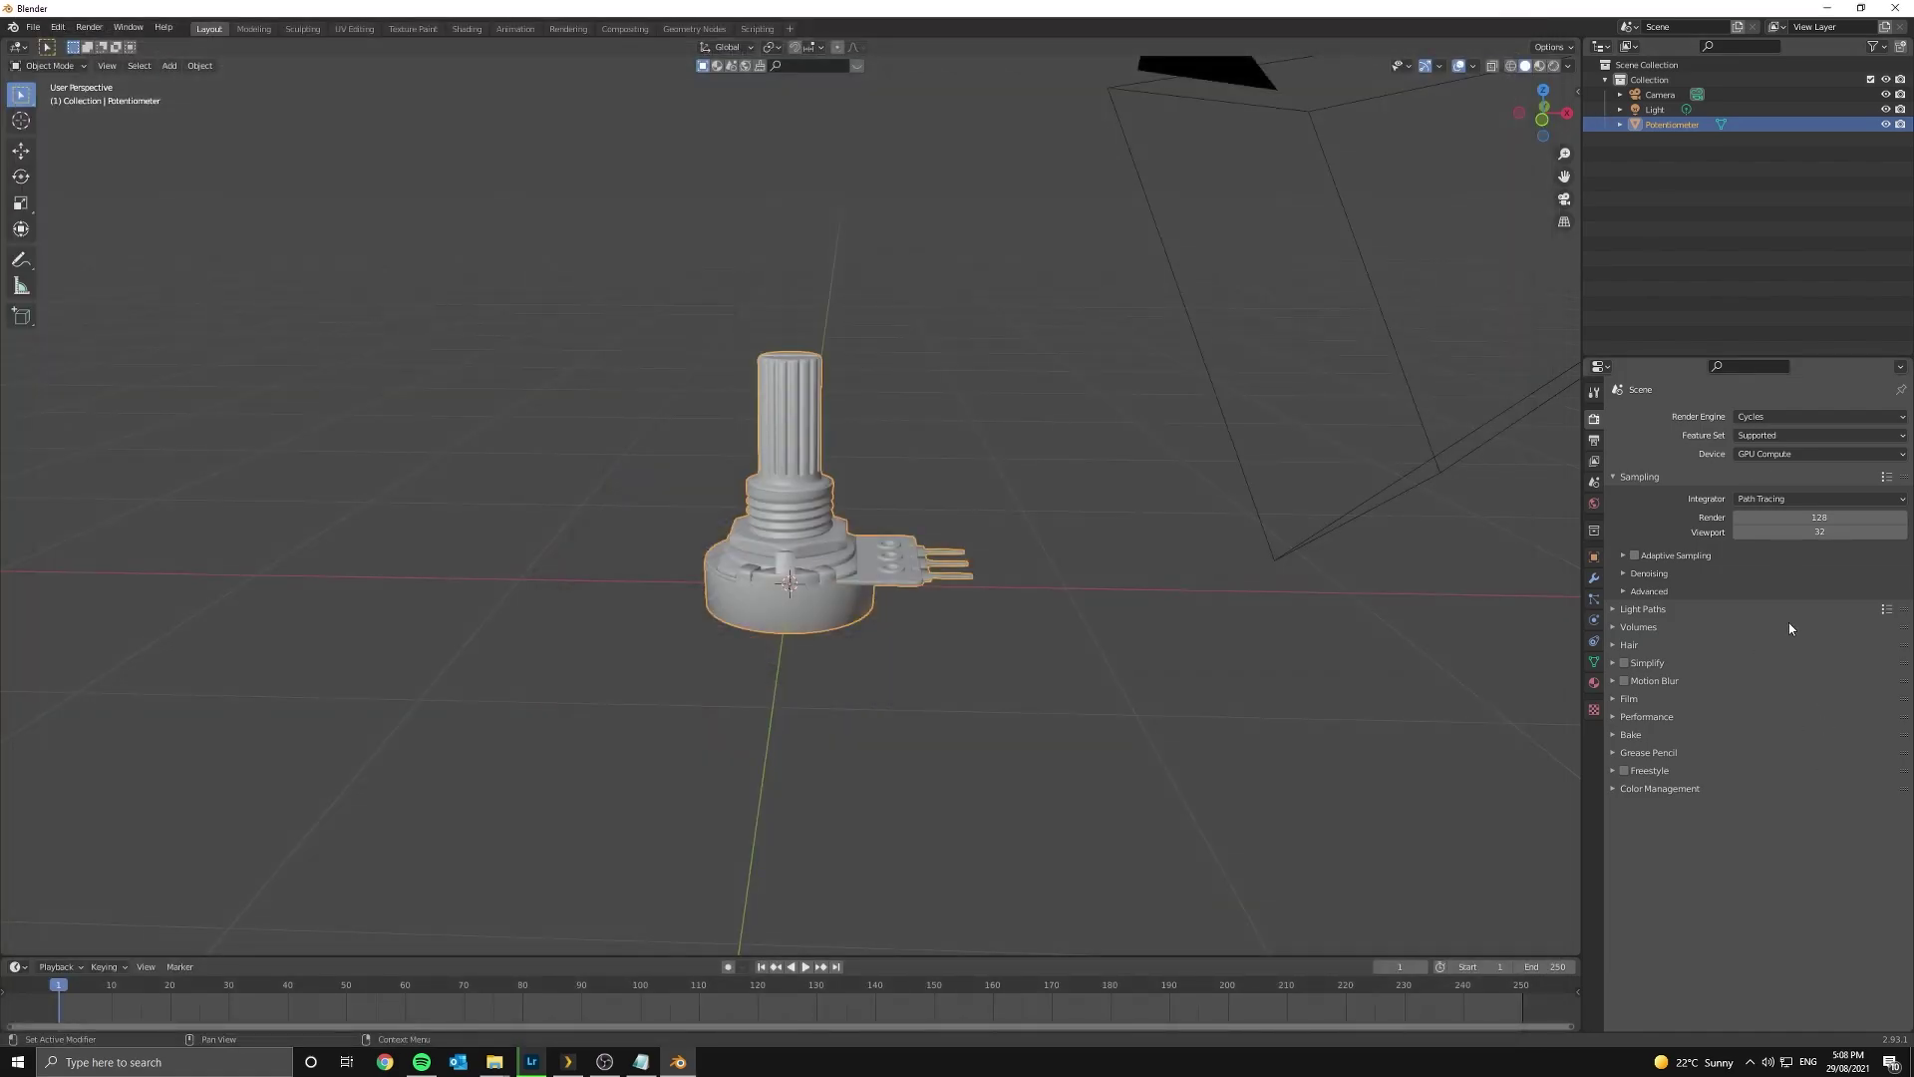
left_click(1631, 700)
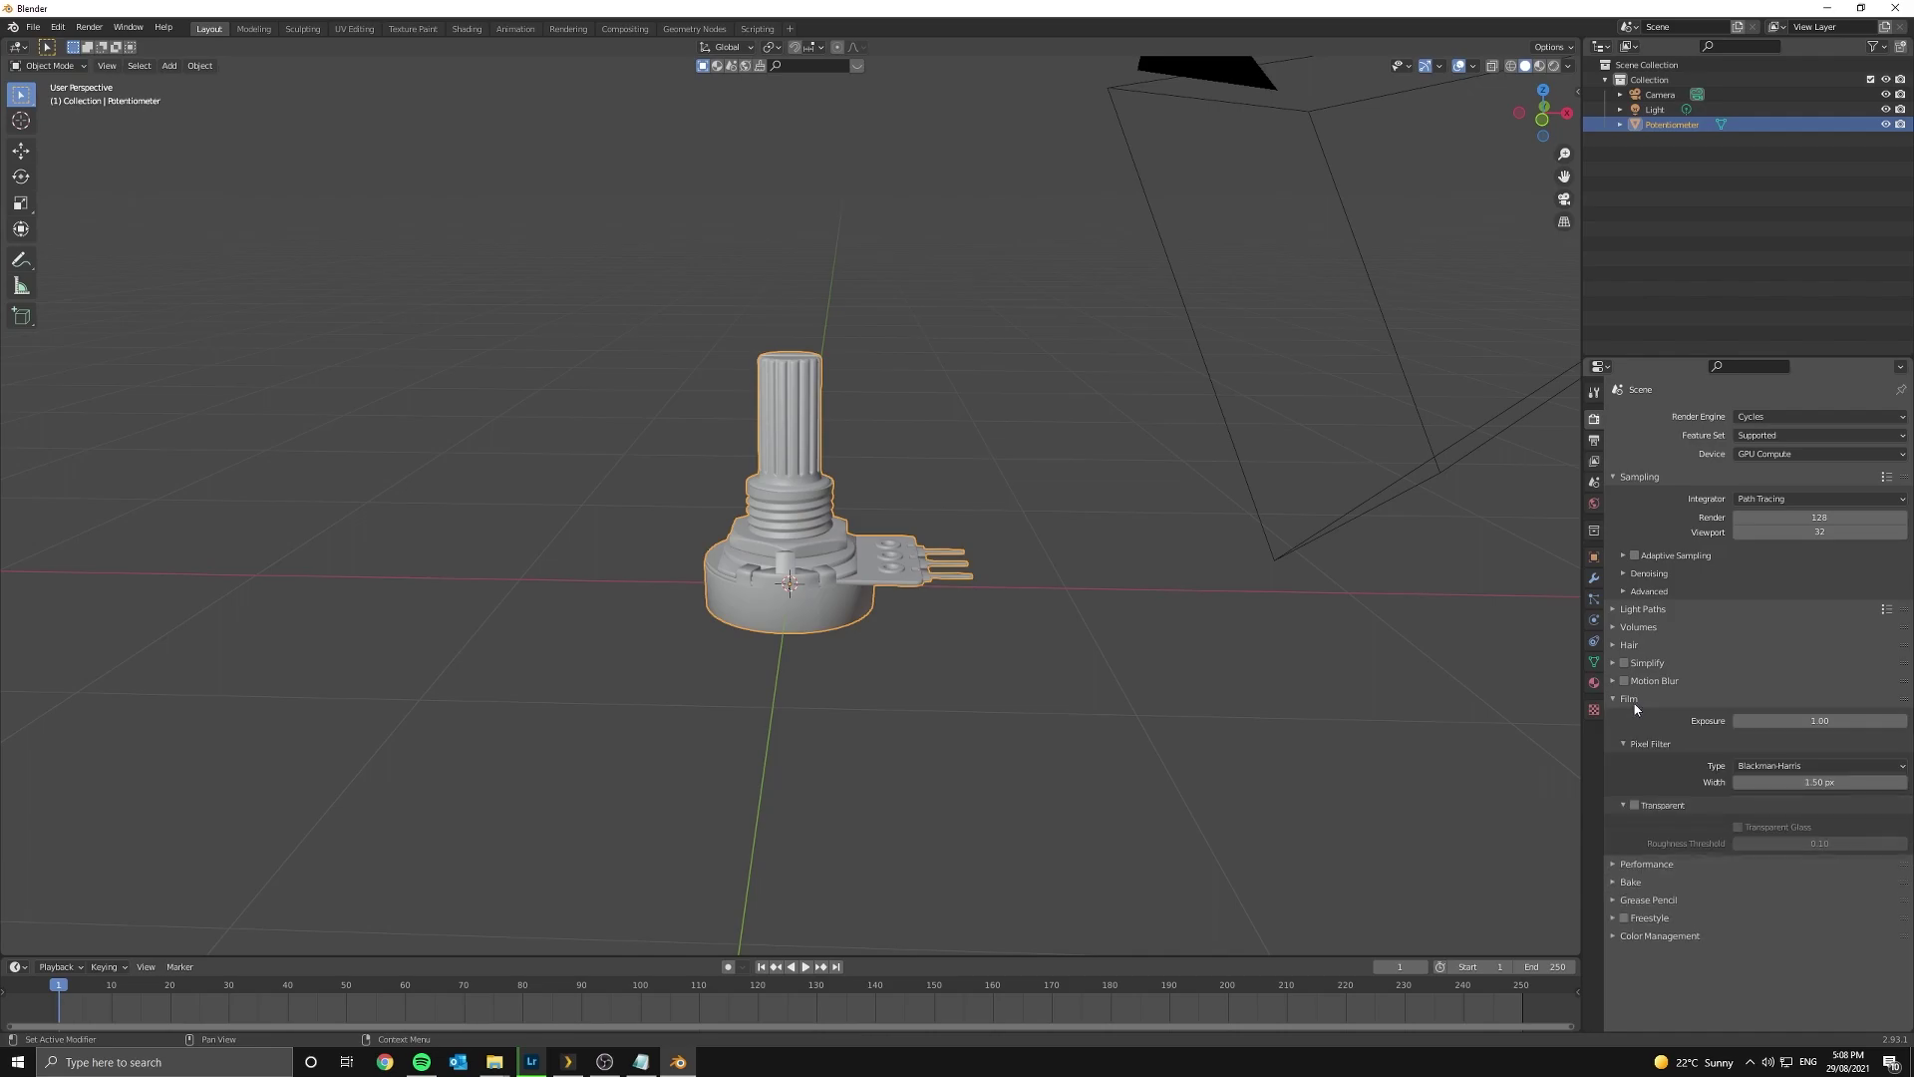
left_click(1631, 700)
left_click(1645, 715)
left_click(1817, 815)
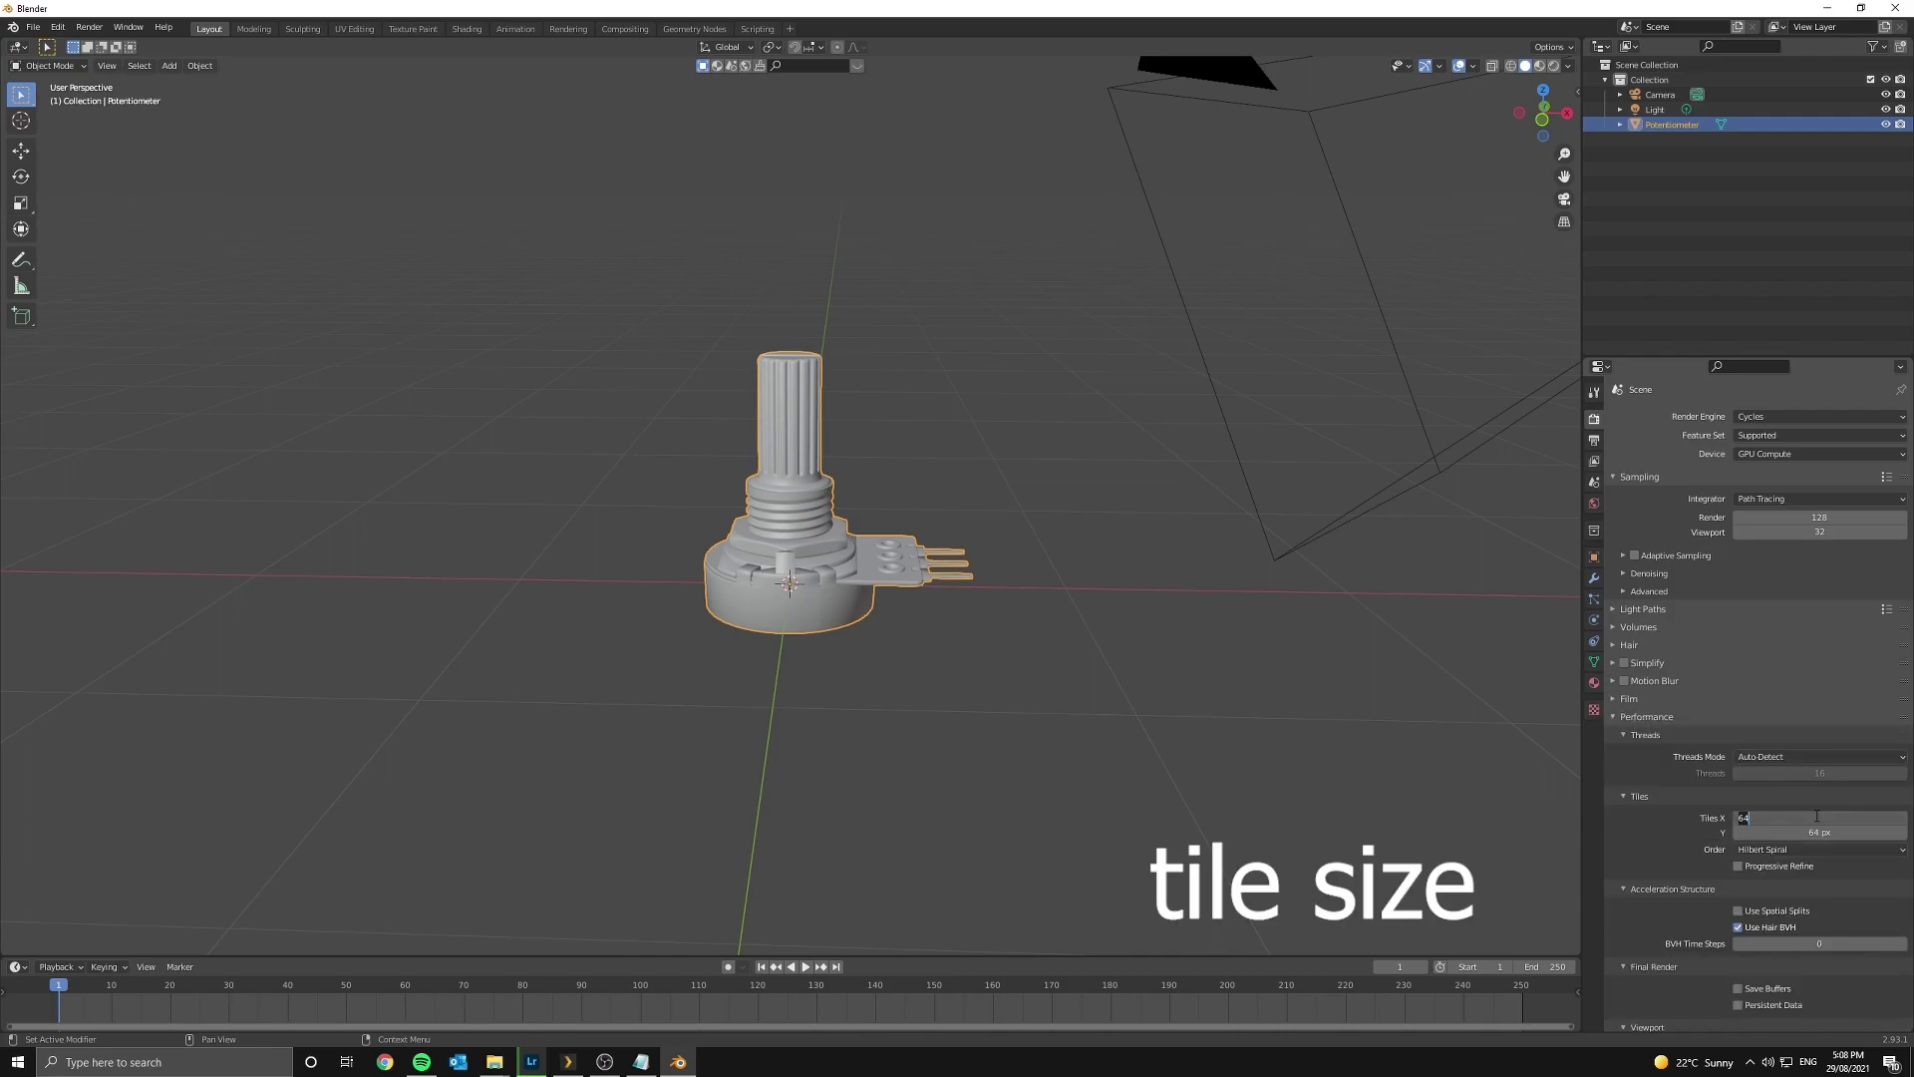
type("256")
key("Return")
left_click_drag(1732, 818, 1732, 828)
key("Return")
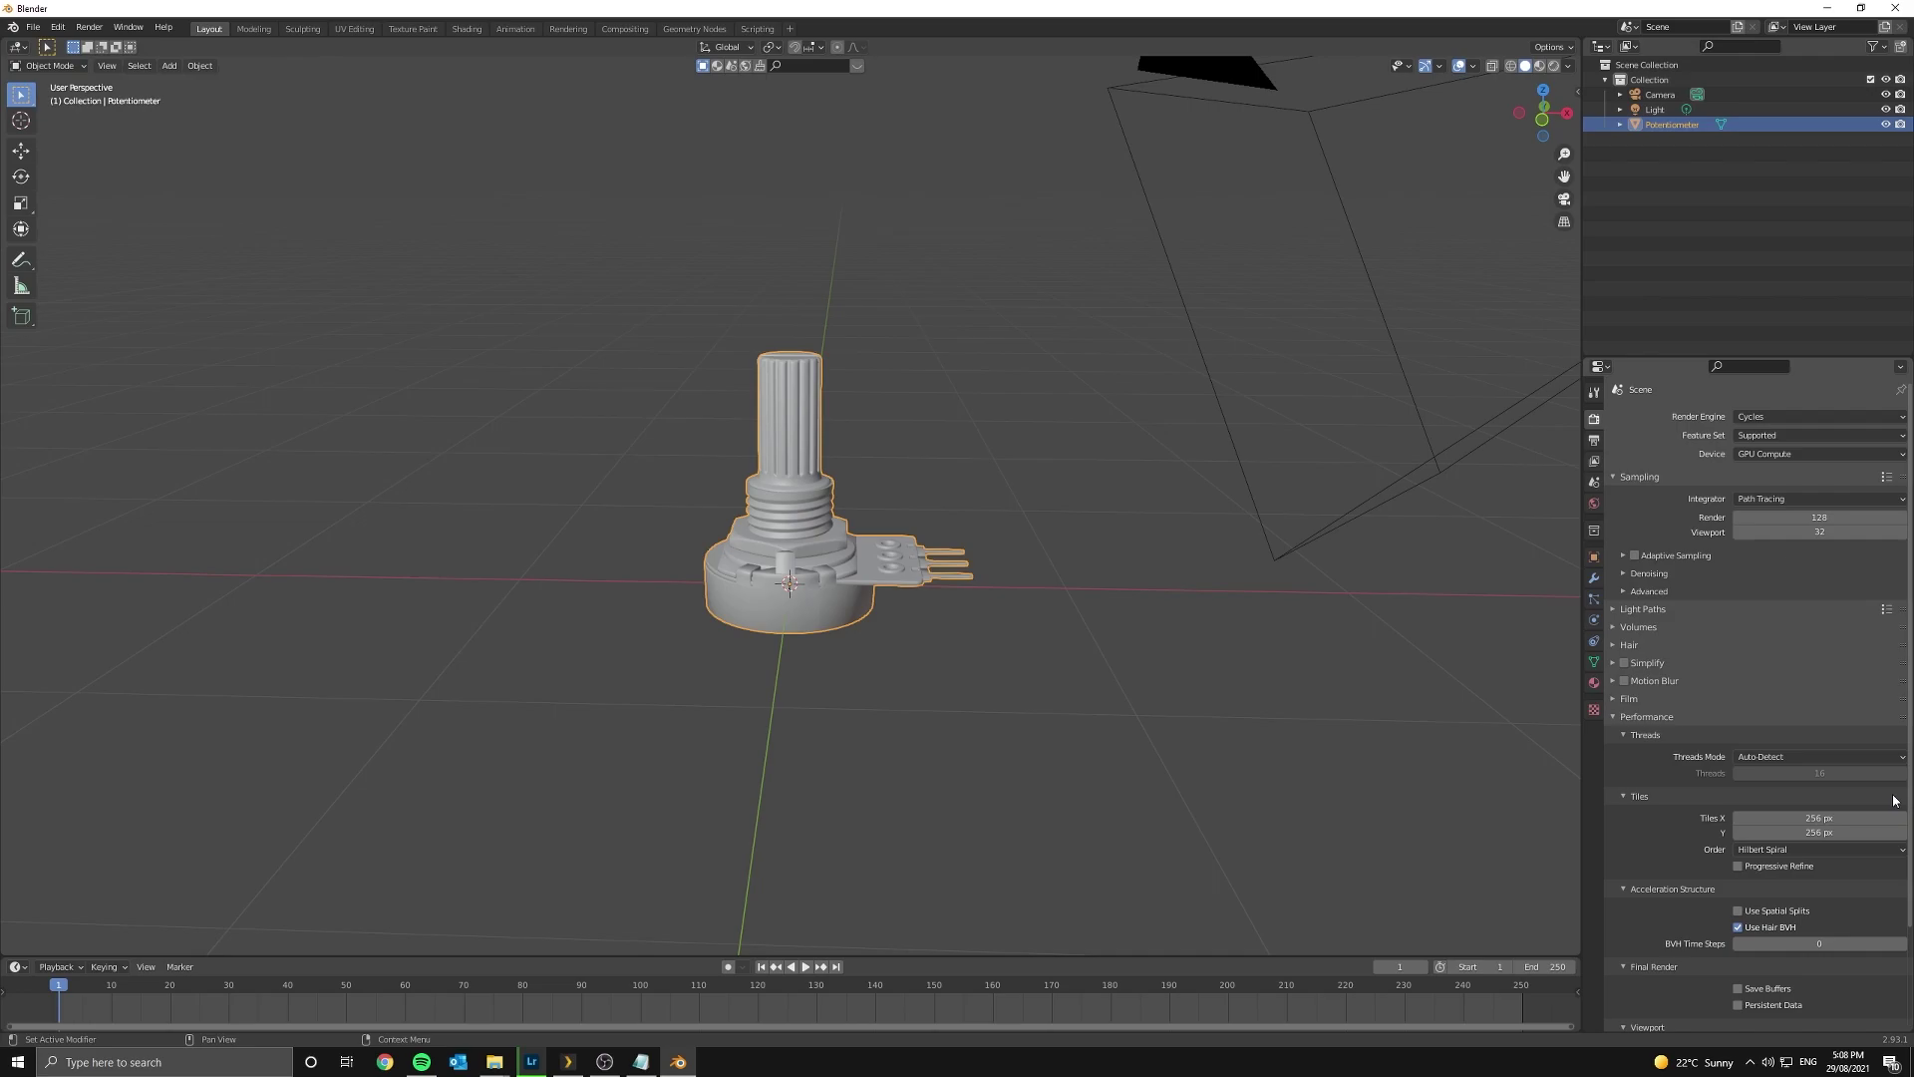
- Deselect the potentiometer and darken the world background color to a dark grey
left_click(1622, 700)
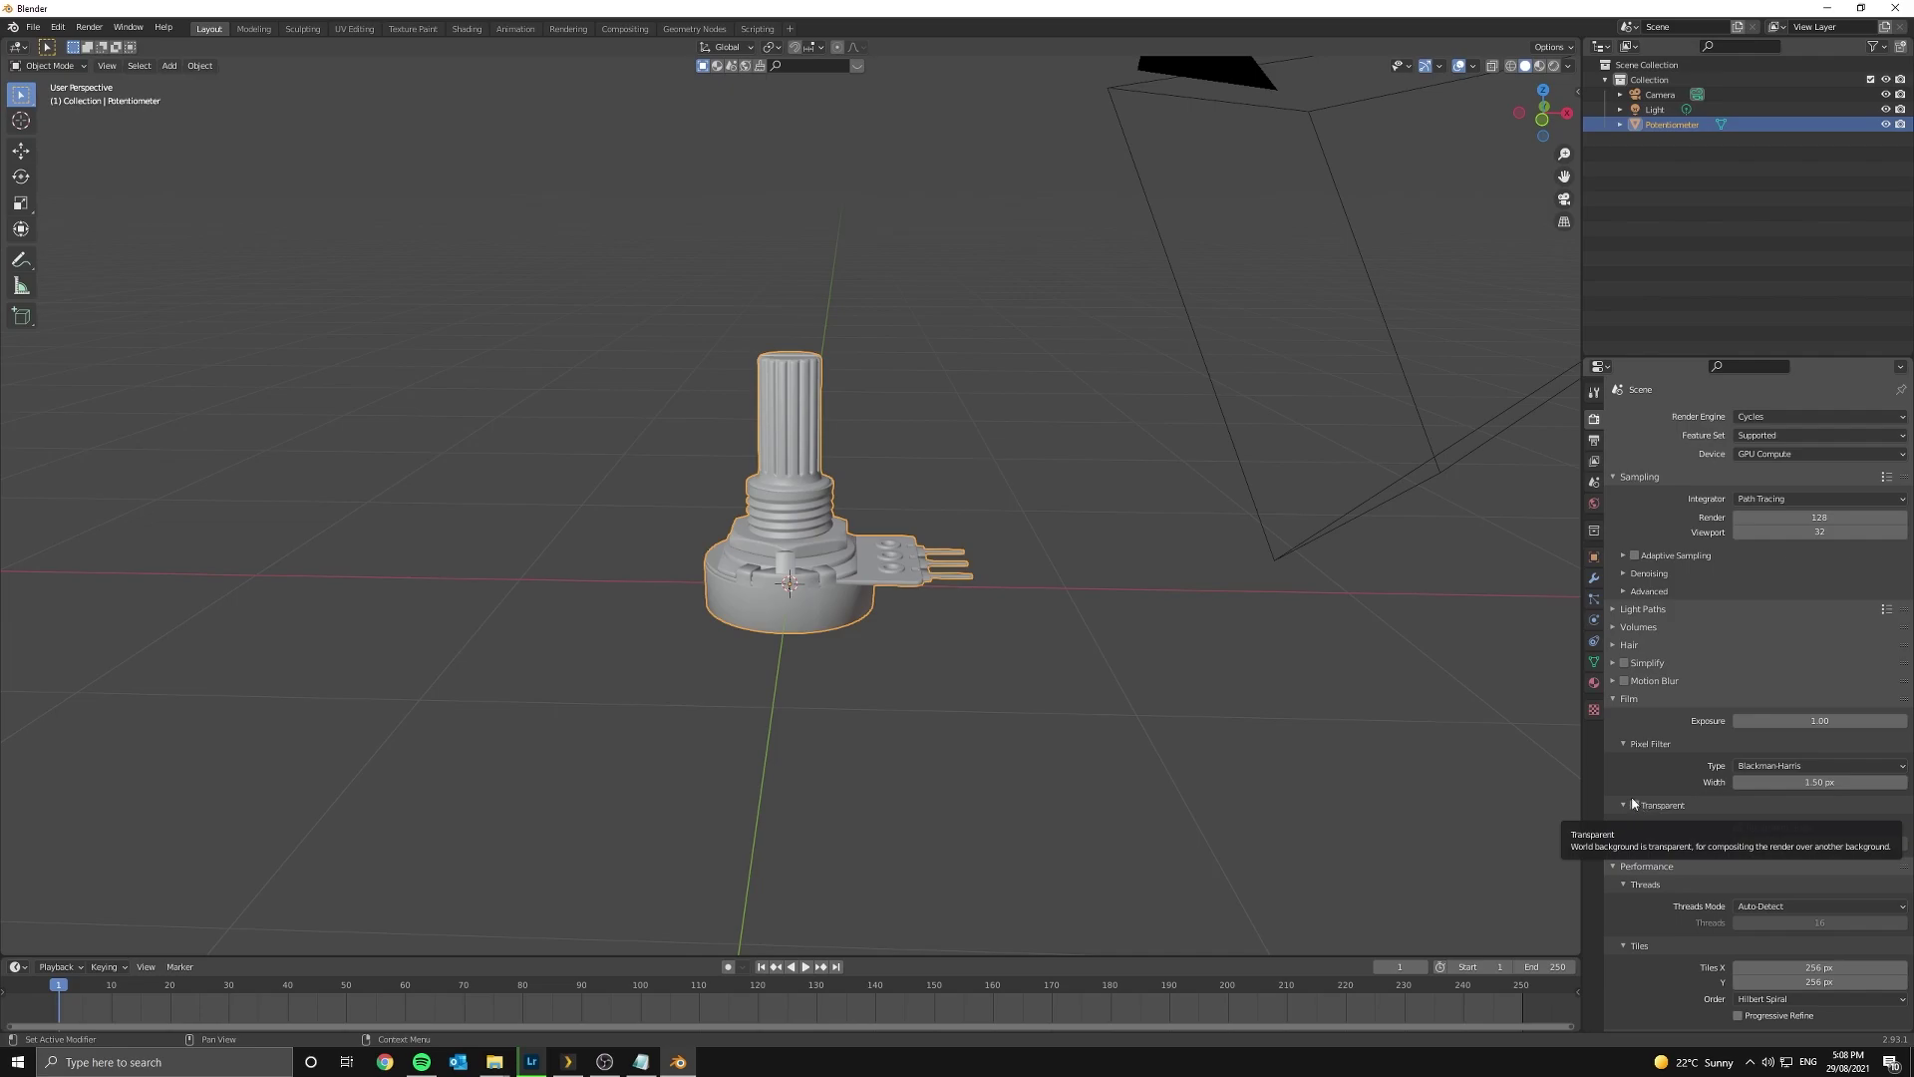
left_click(890, 397)
left_click(1594, 503)
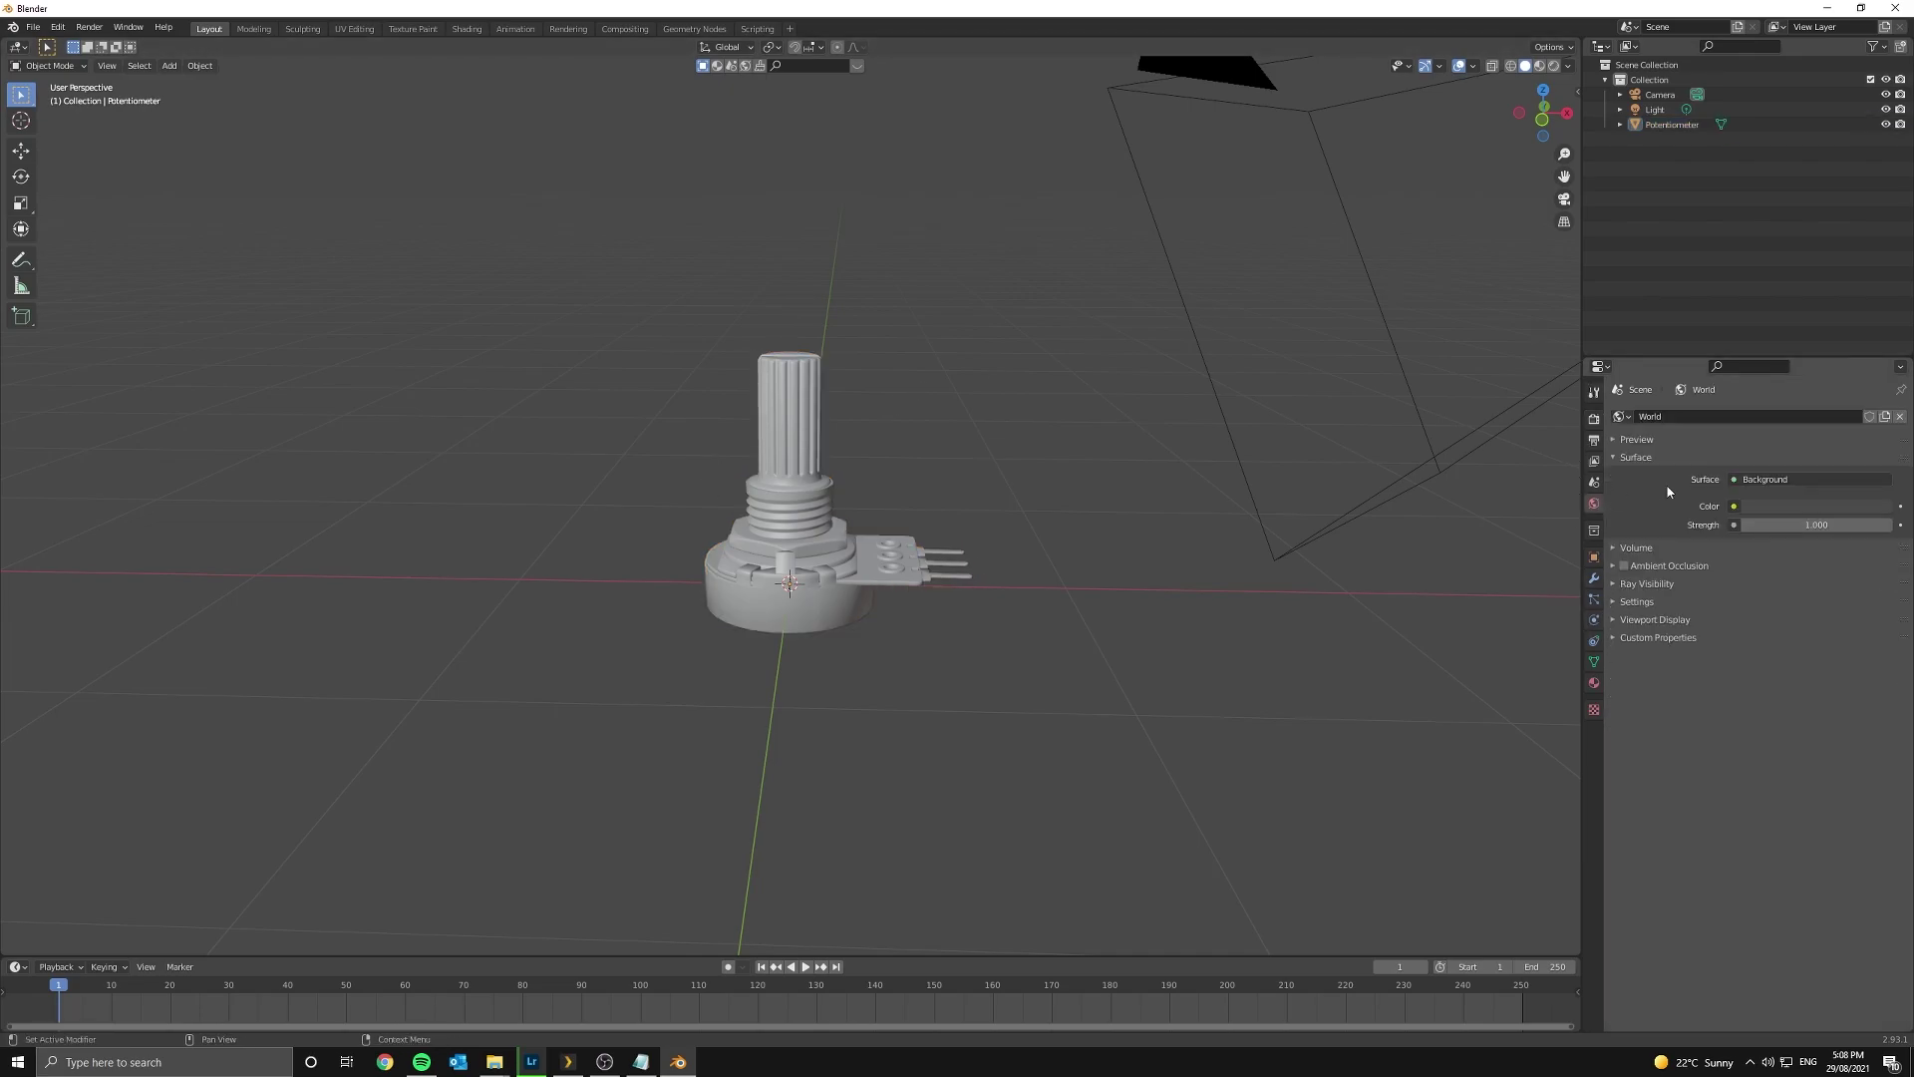
left_click(1814, 506)
left_click_drag(1885, 380, 1882, 383)
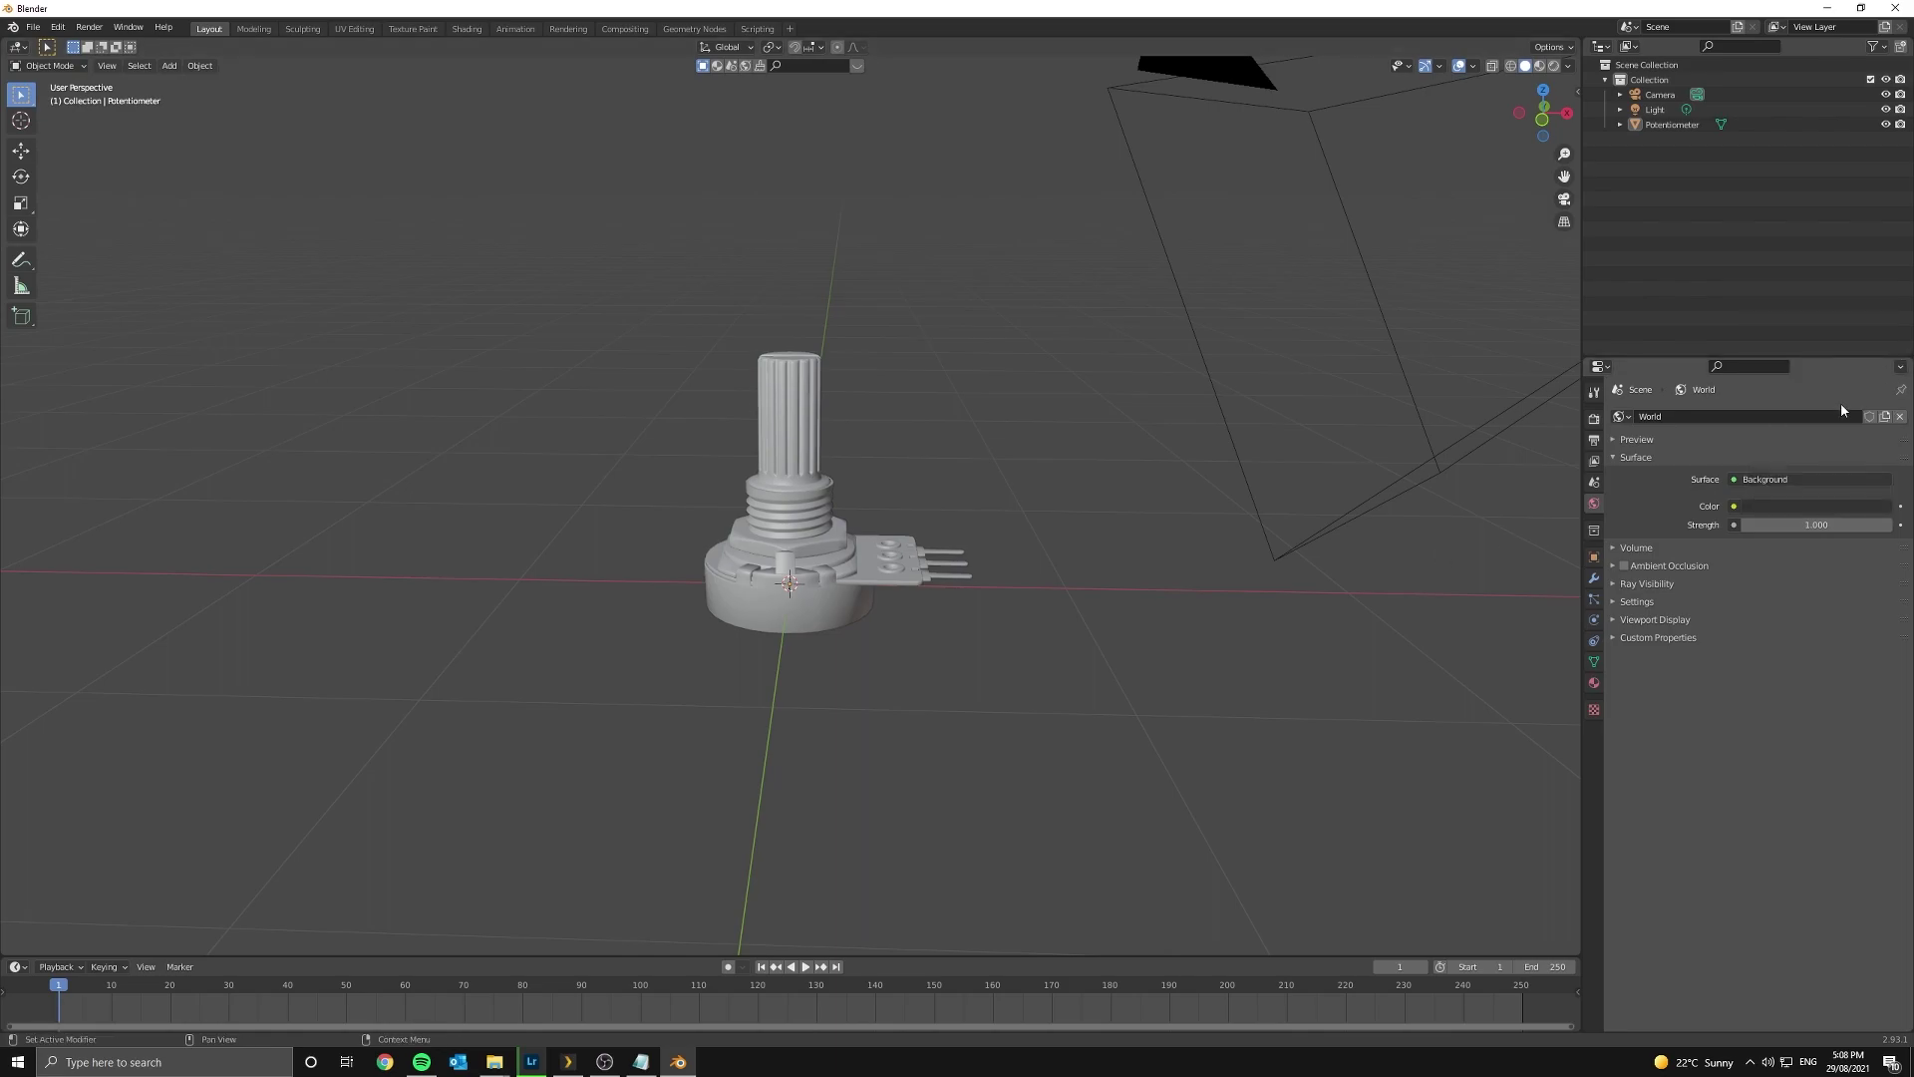
left_click(1804, 508)
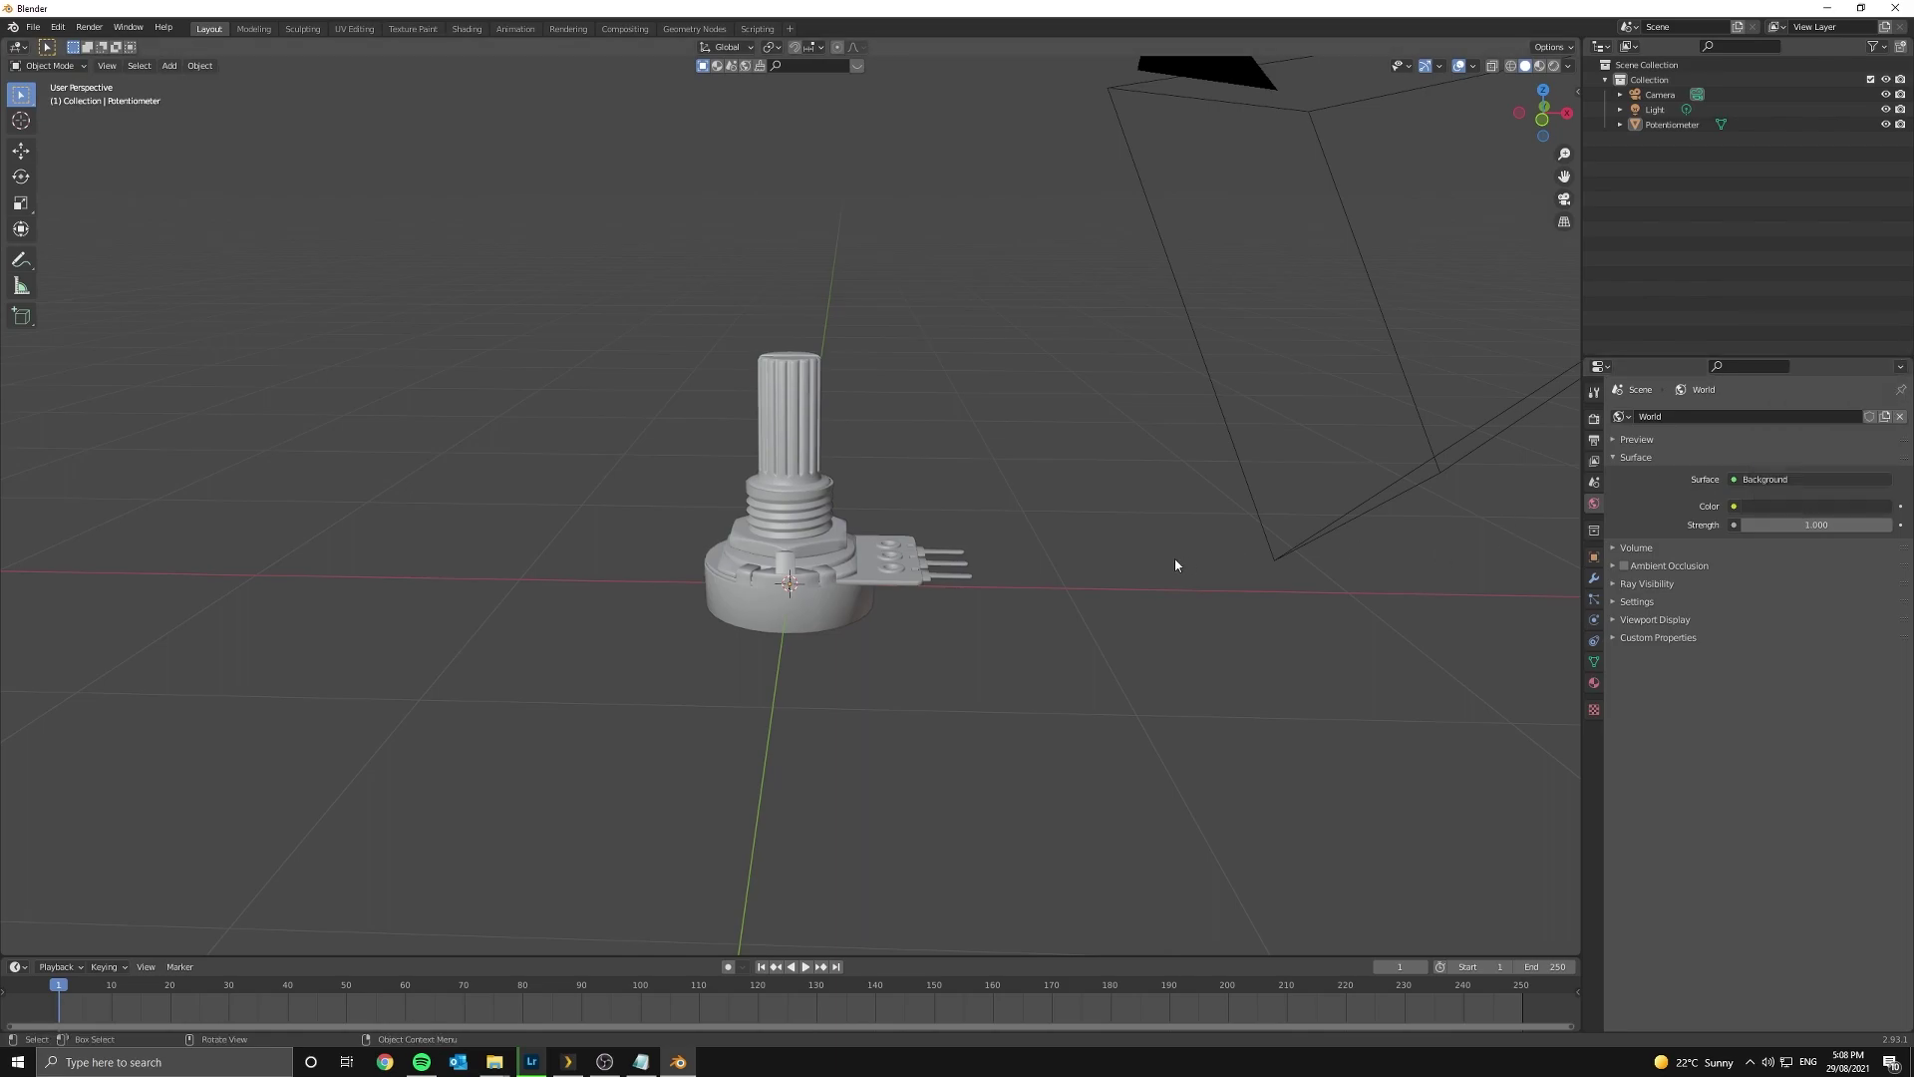
- Preview the potentiometer through the camera with rendered viewport shading
key("KP_0")
key("z")
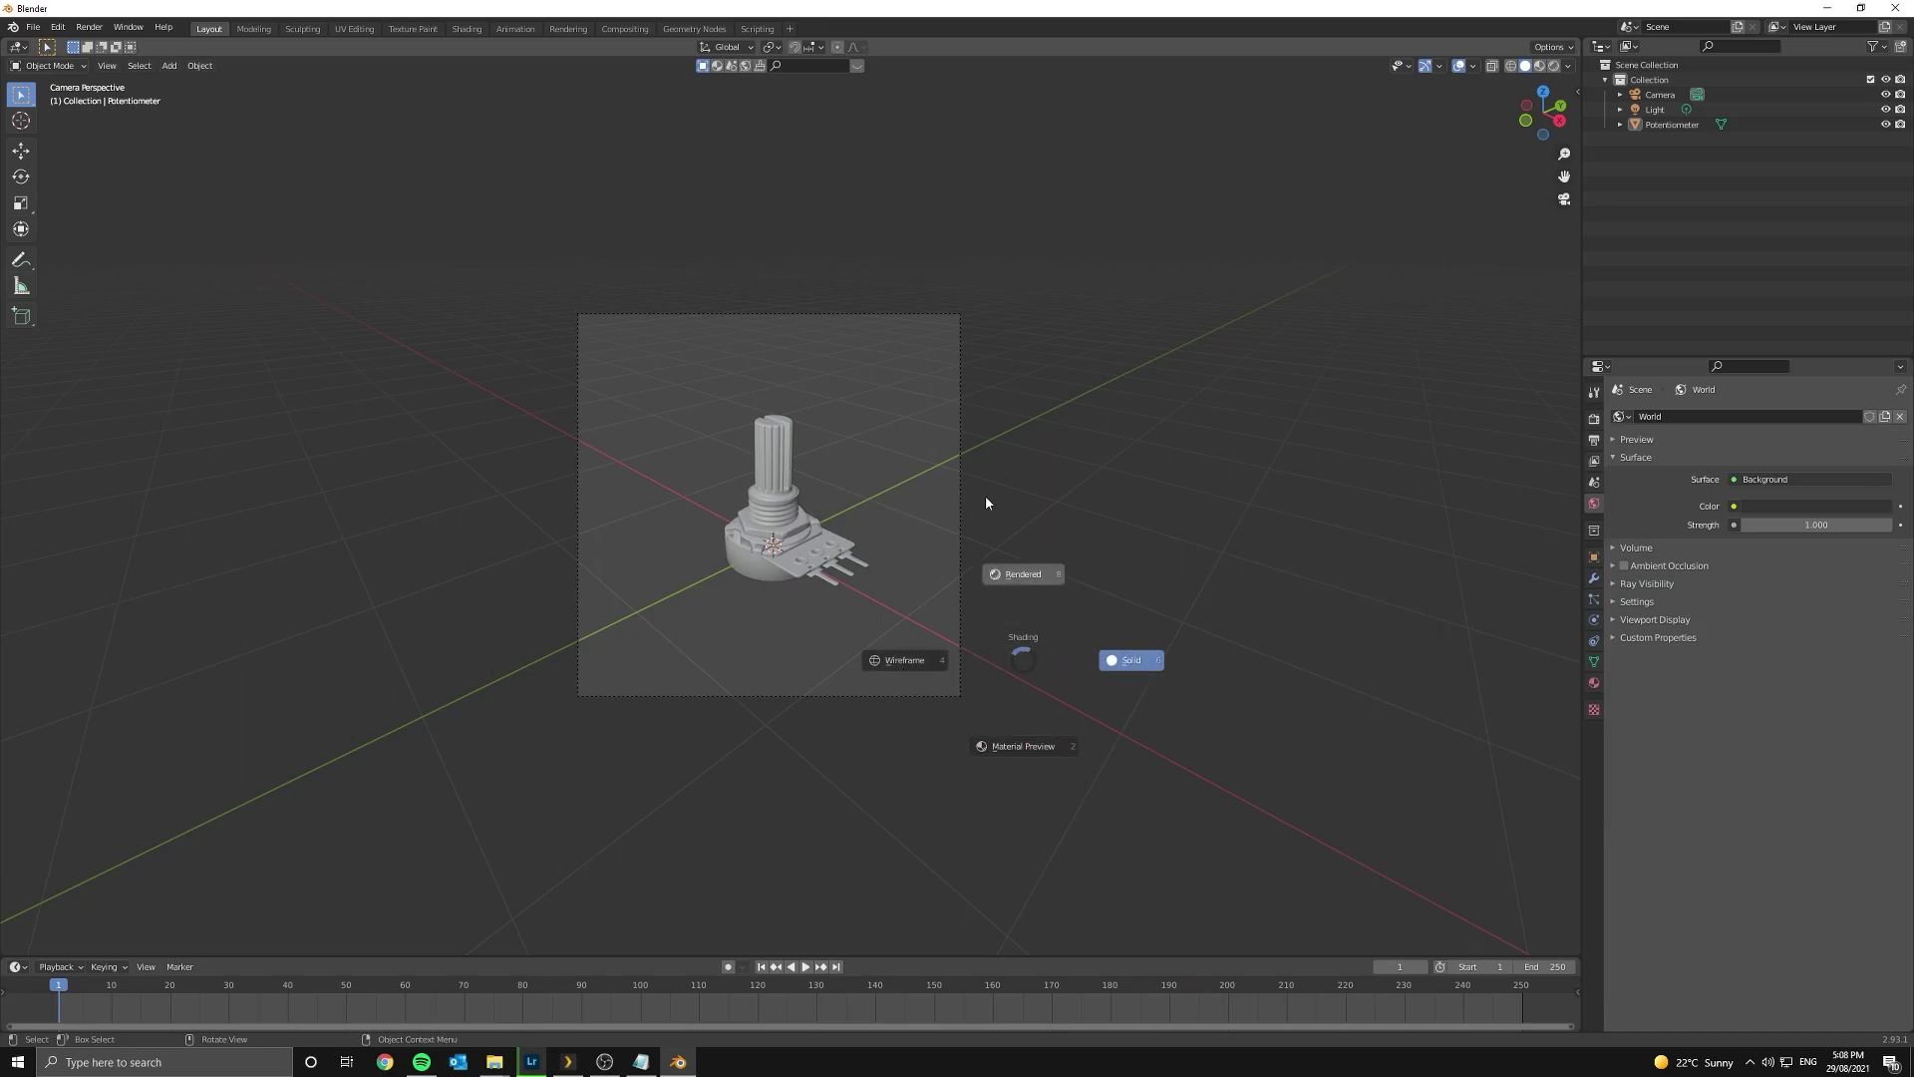
left_click(977, 504)
scroll(859, 620, "up", 5)
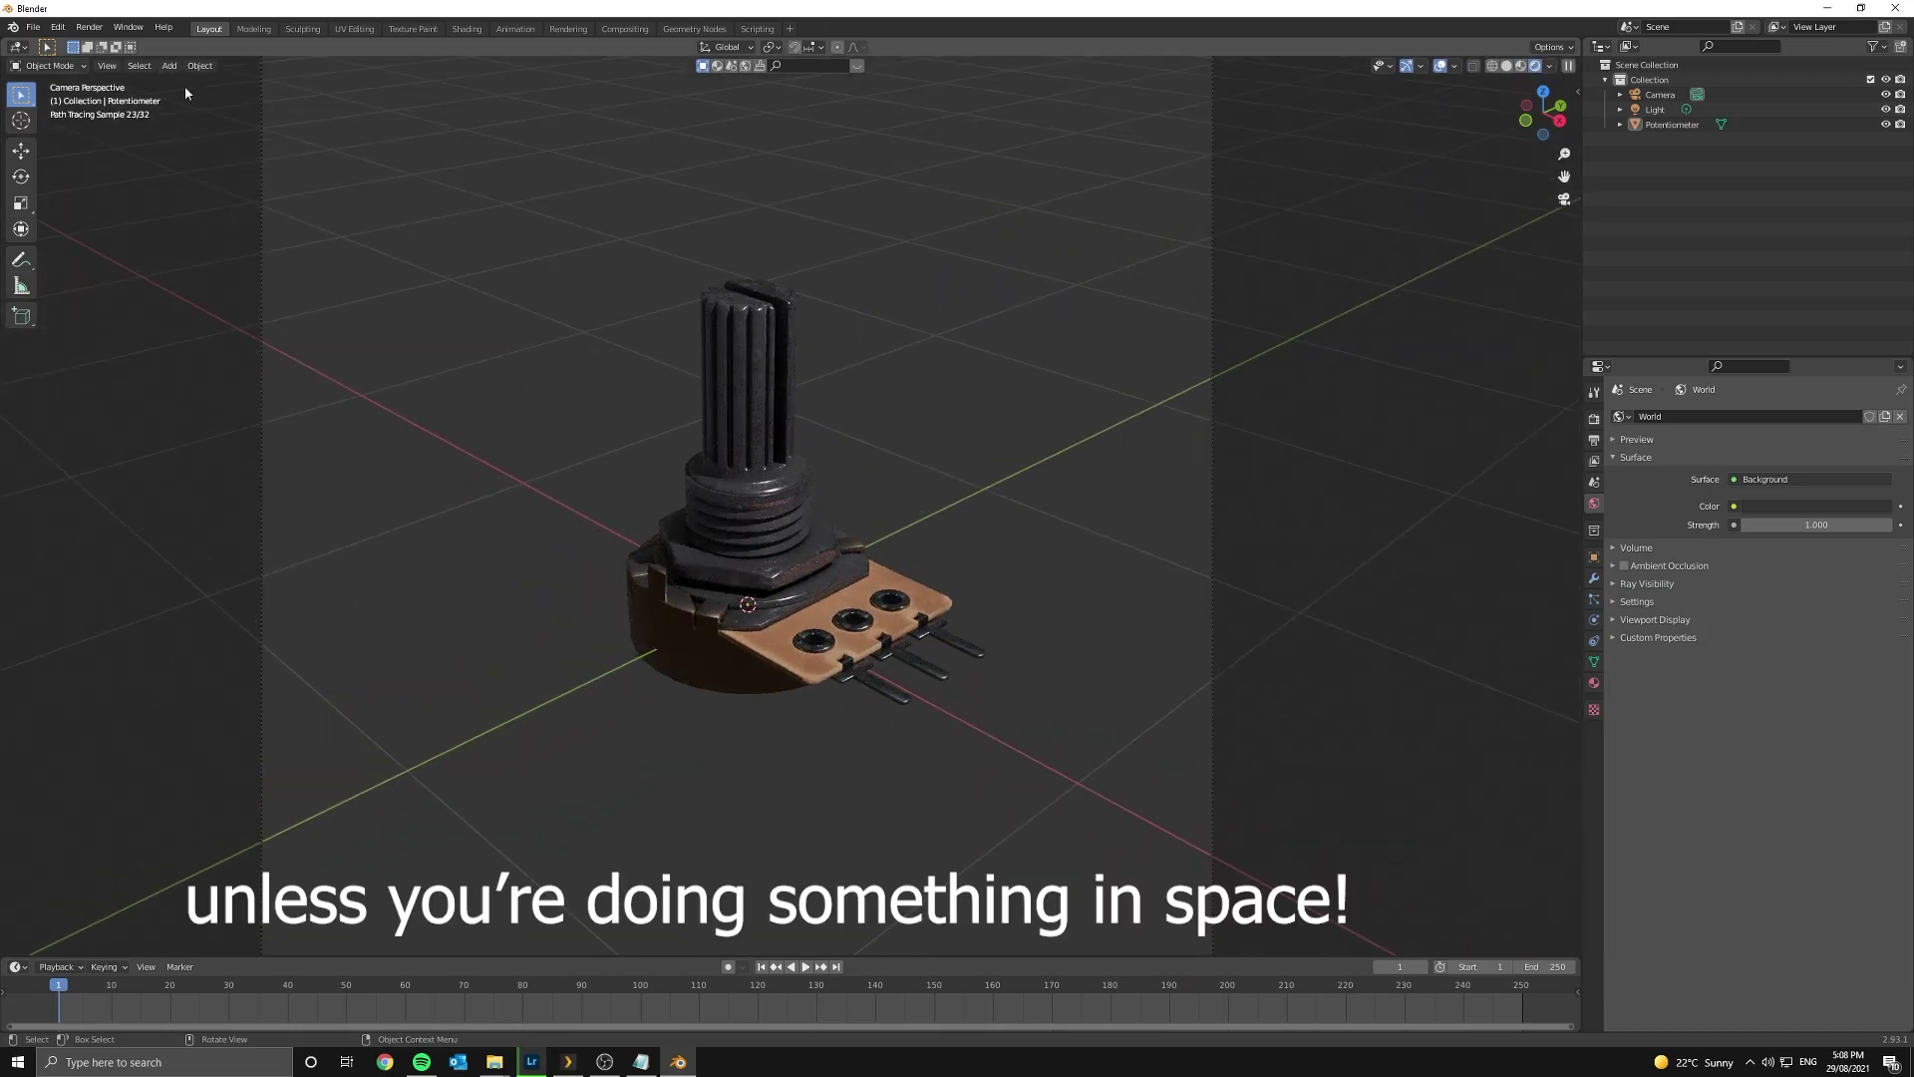
- Render the still image with the darker world background and switch the render result to Slot 2
left_click(89, 27)
left_click(110, 46)
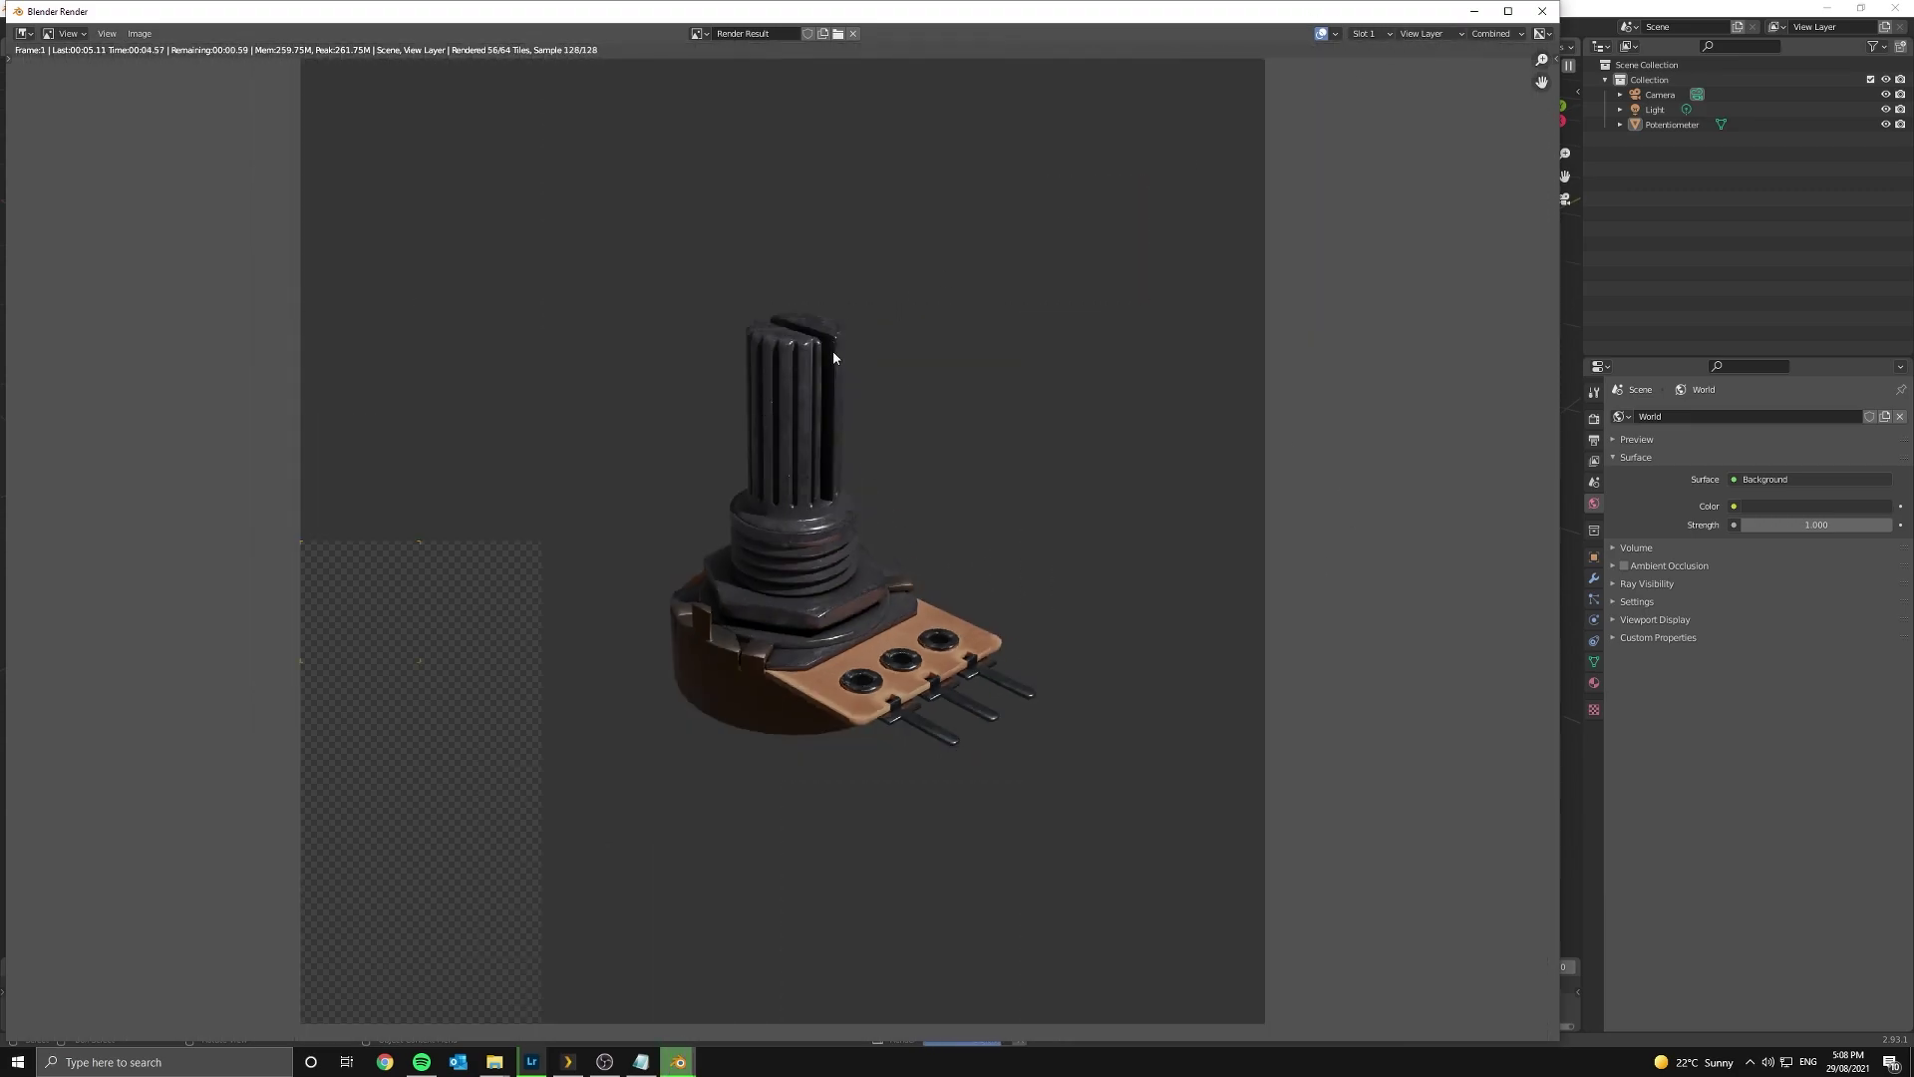
scroll(1019, 582, "up", 3)
scroll(1187, 346, "down", 3)
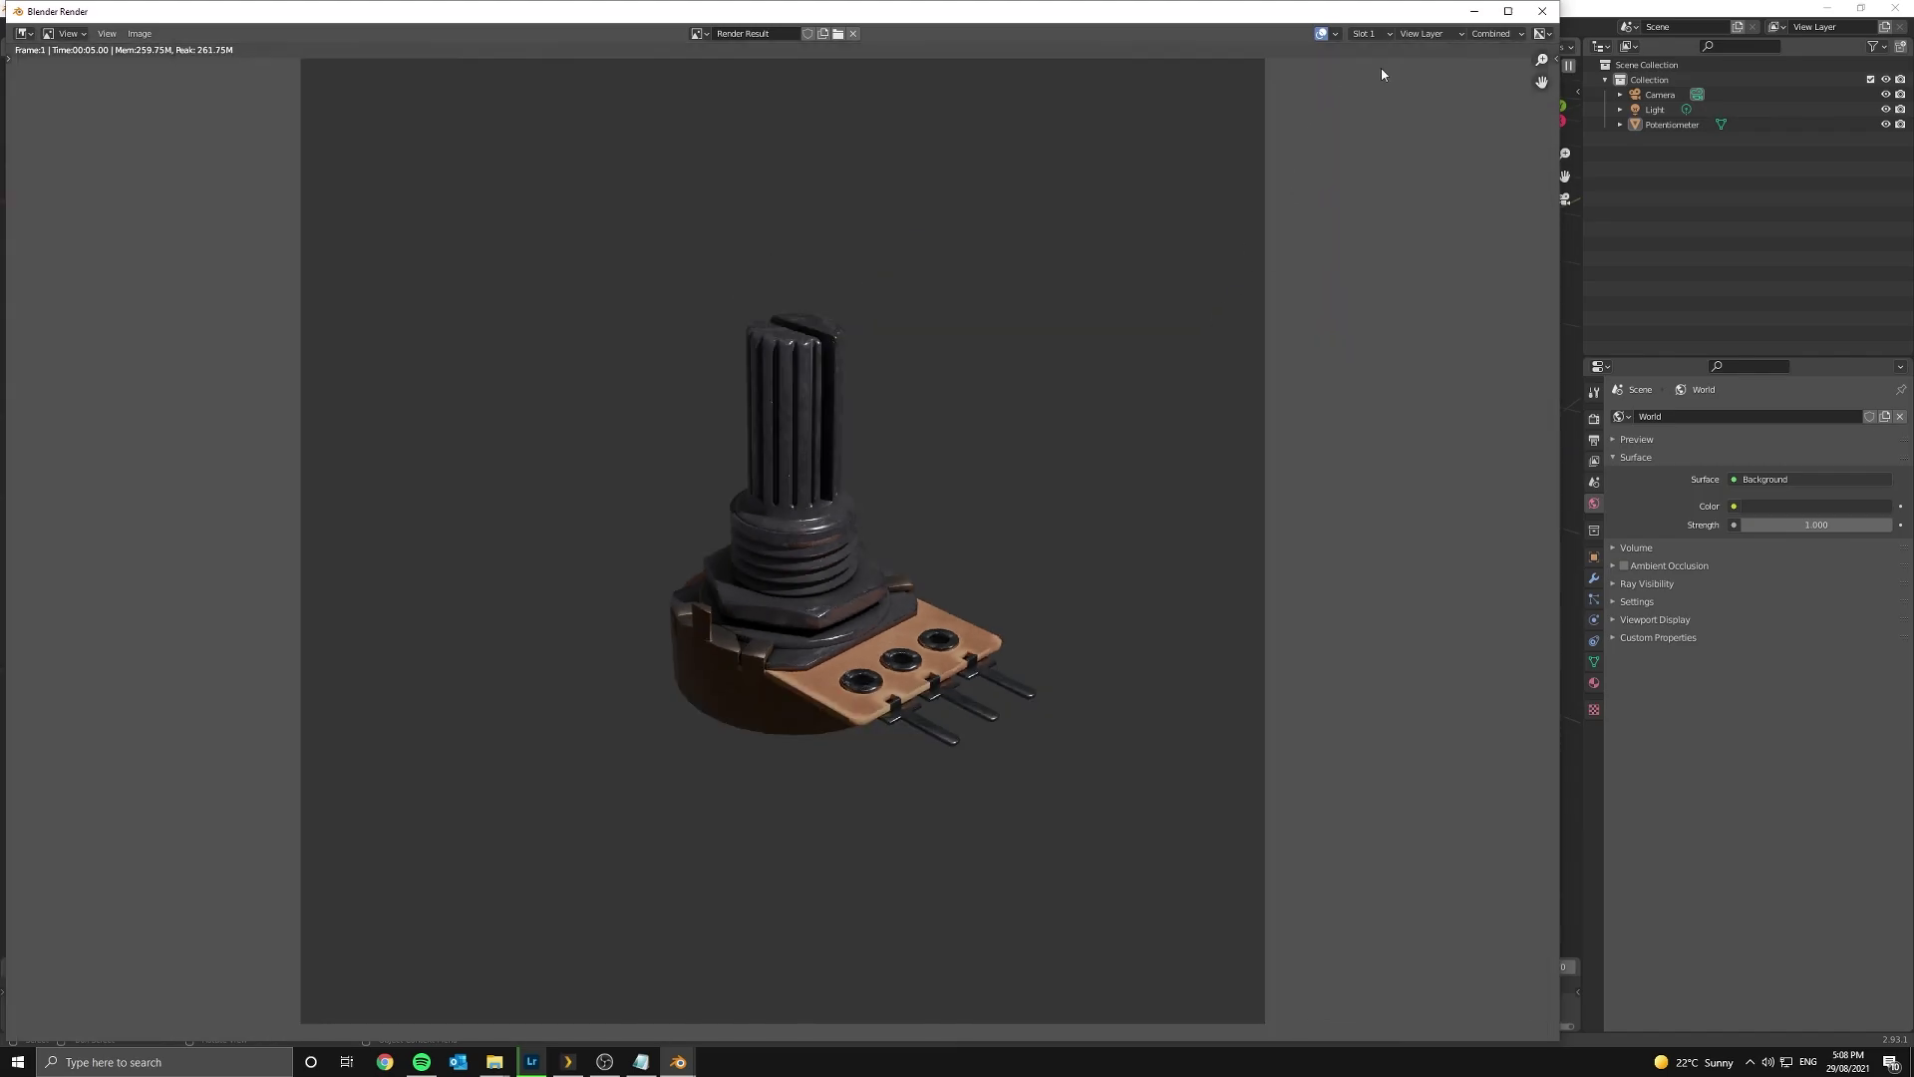
left_click(1375, 34)
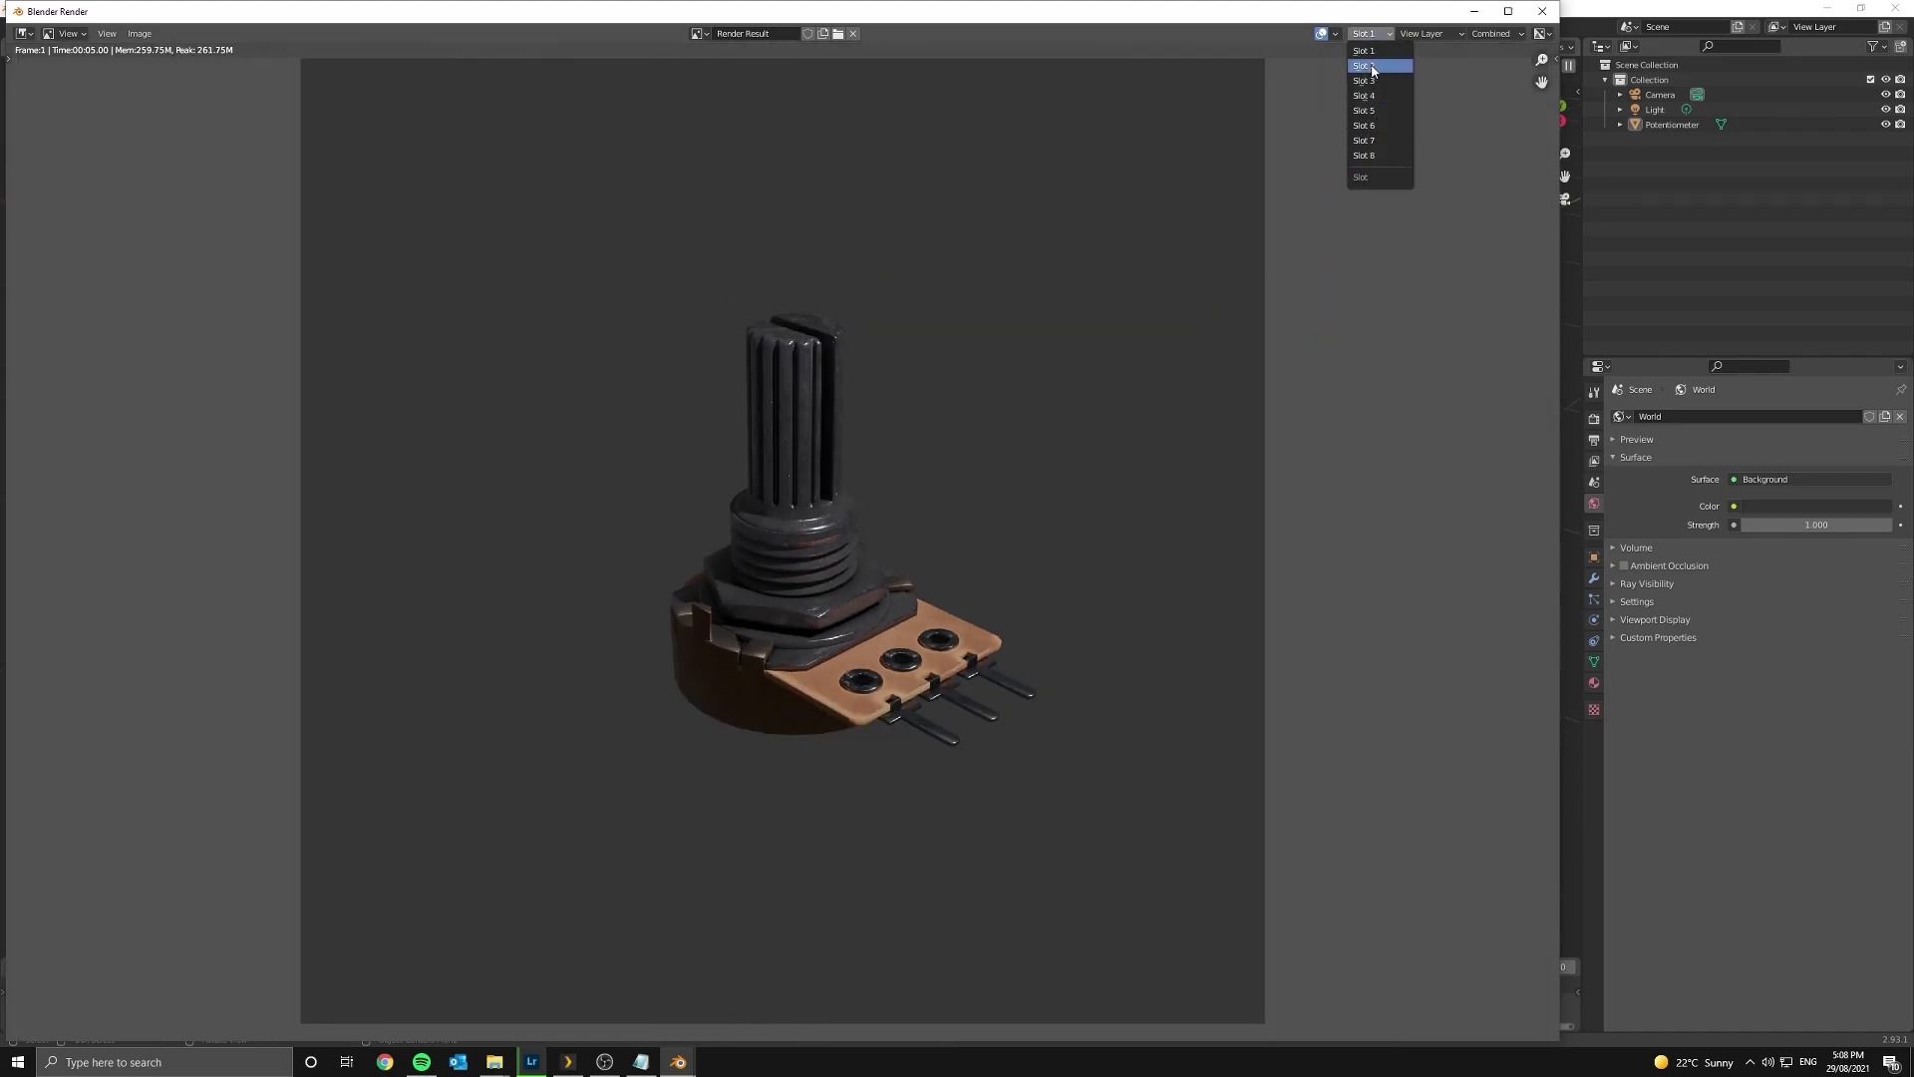
left_click(1364, 64)
left_click(1737, 6)
left_click(1473, 11)
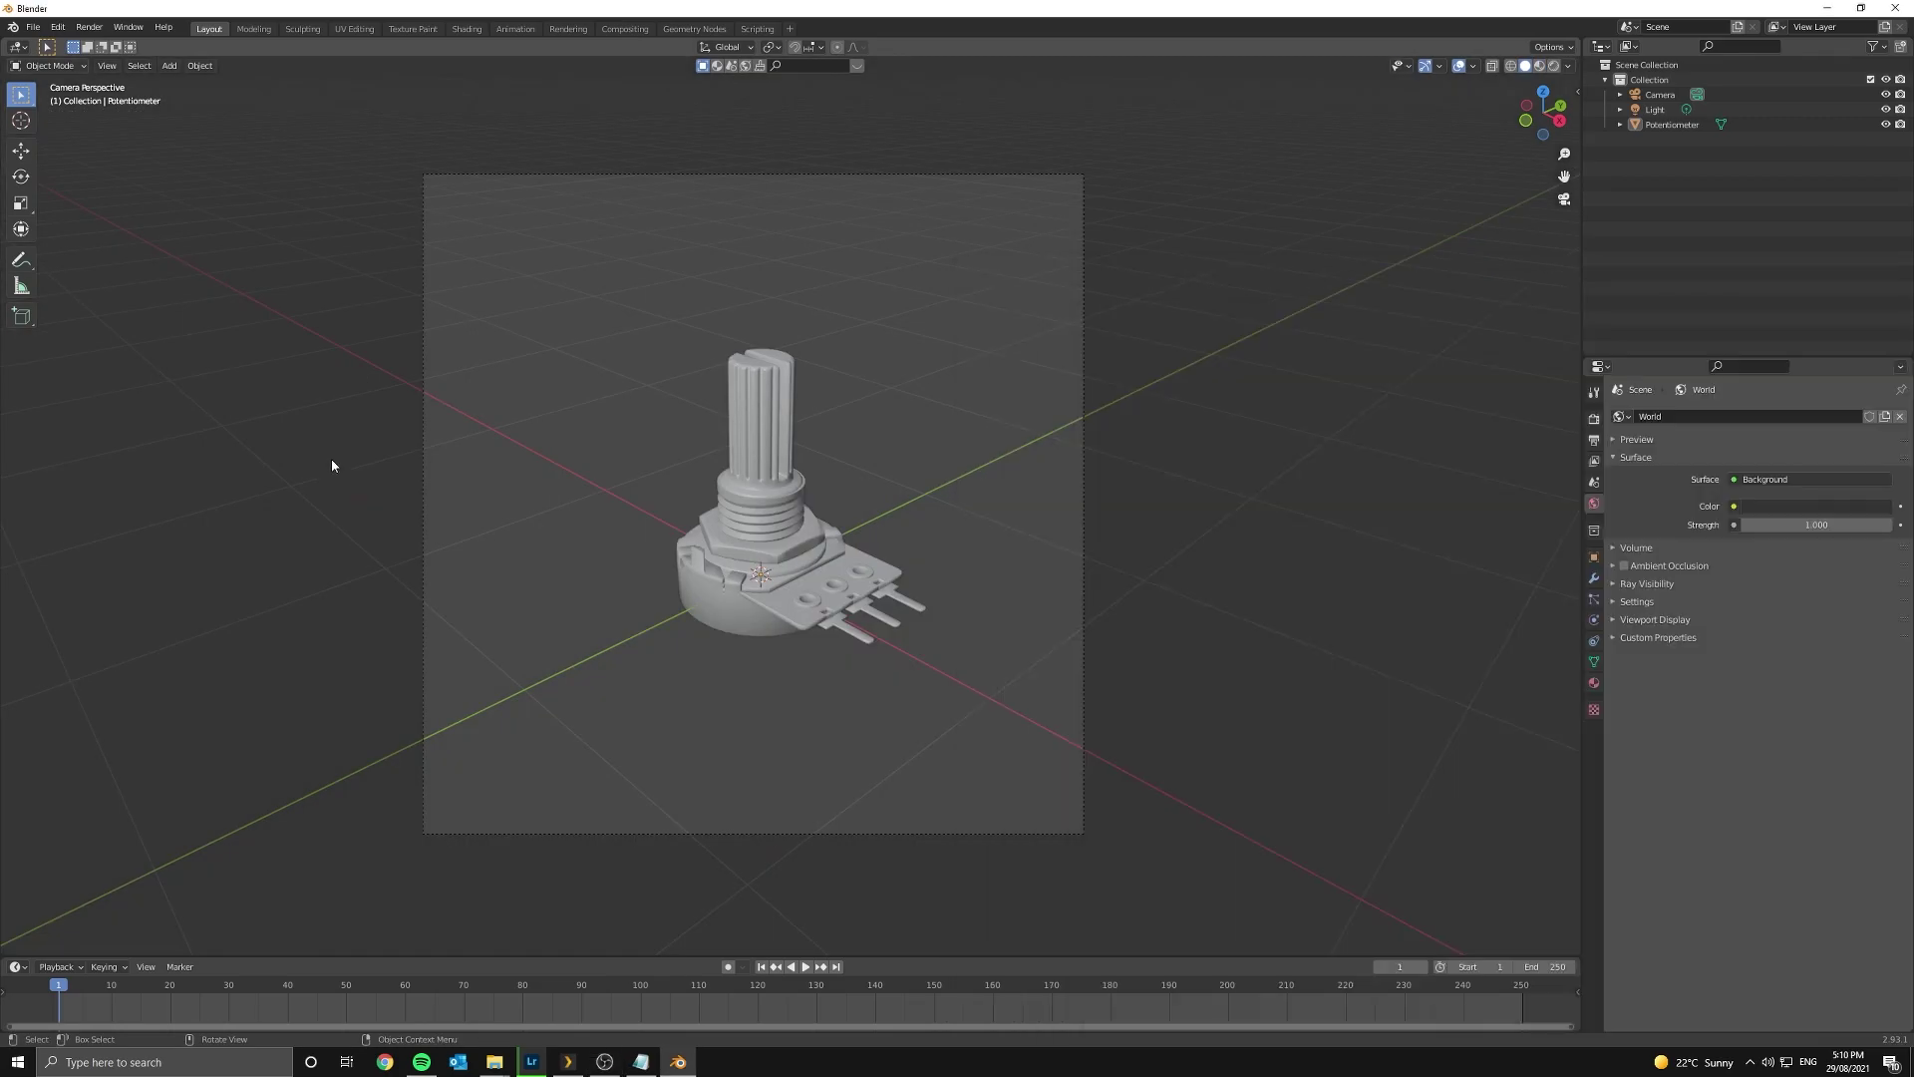
- Delete the default light from the scene
scroll(952, 634, "up", 5)
scroll(951, 630, "down", 2)
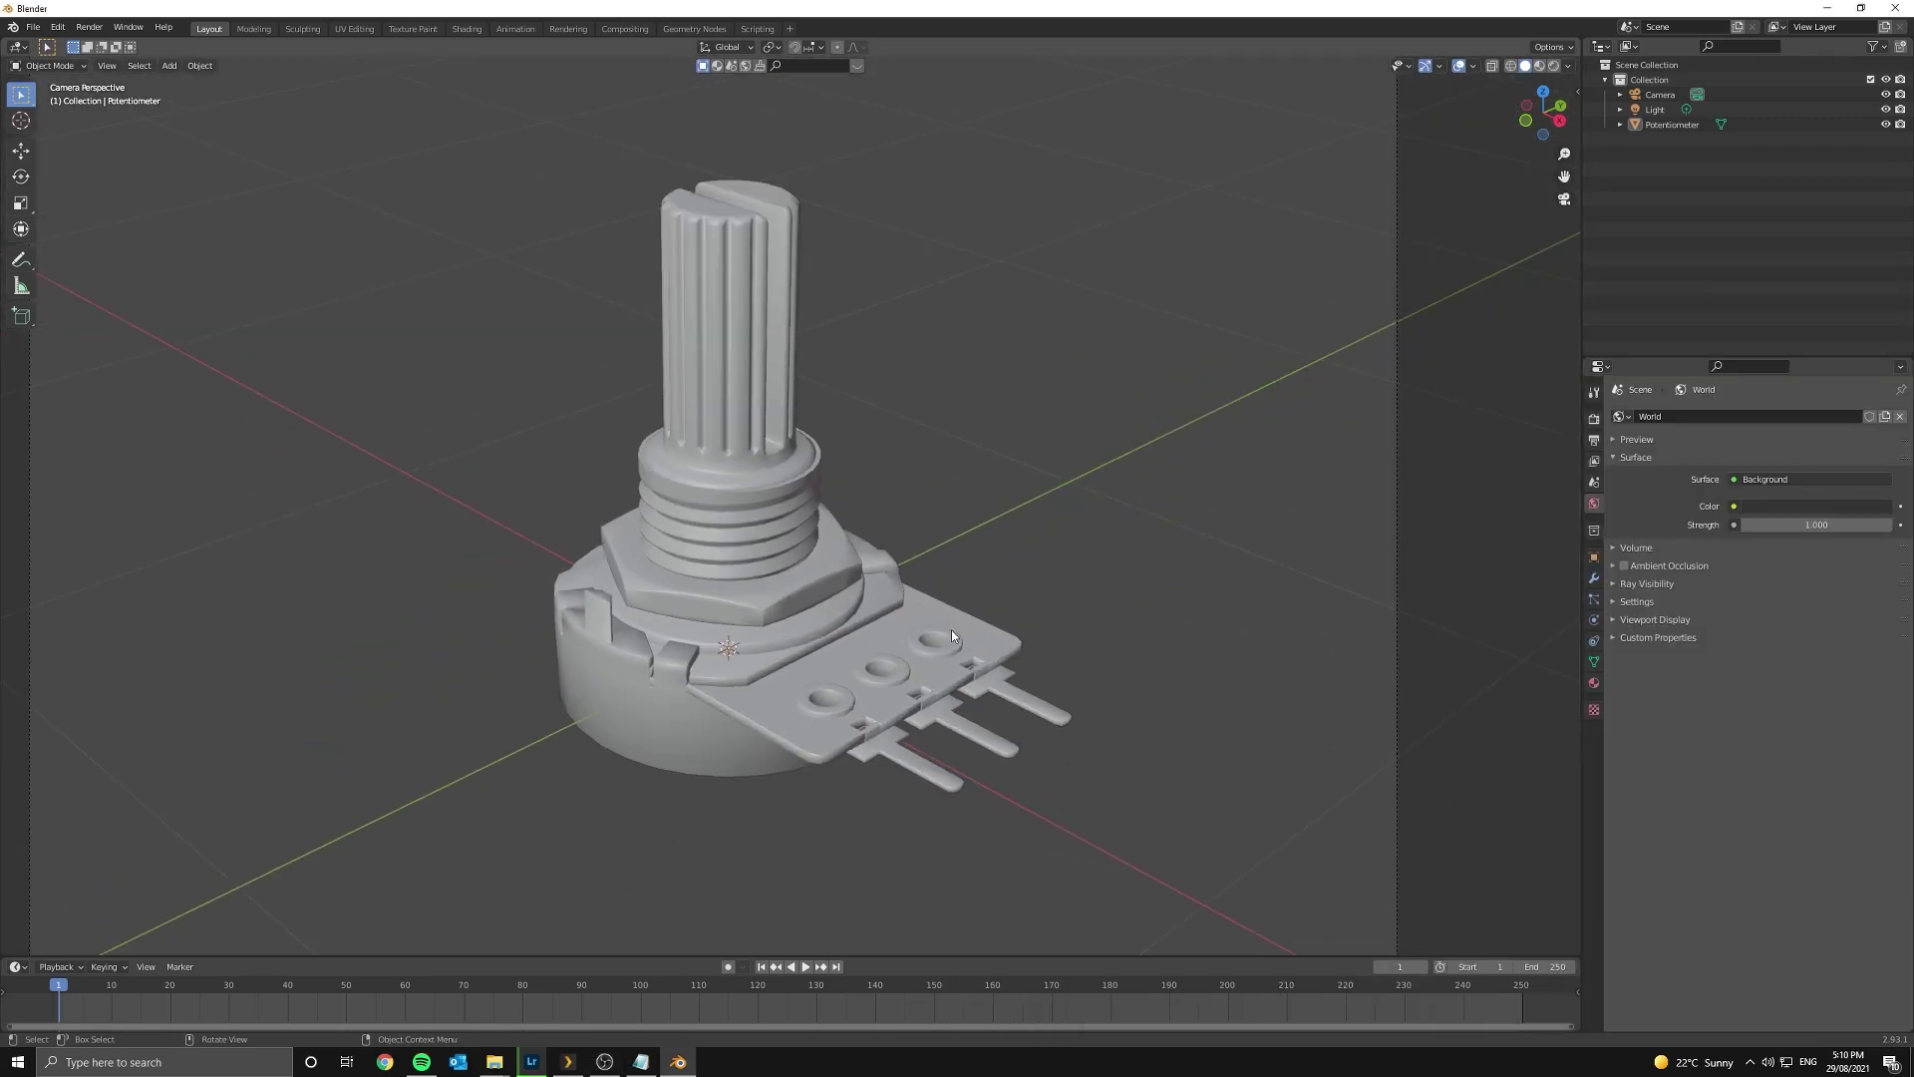
scroll(951, 630, "down", 6)
key("z")
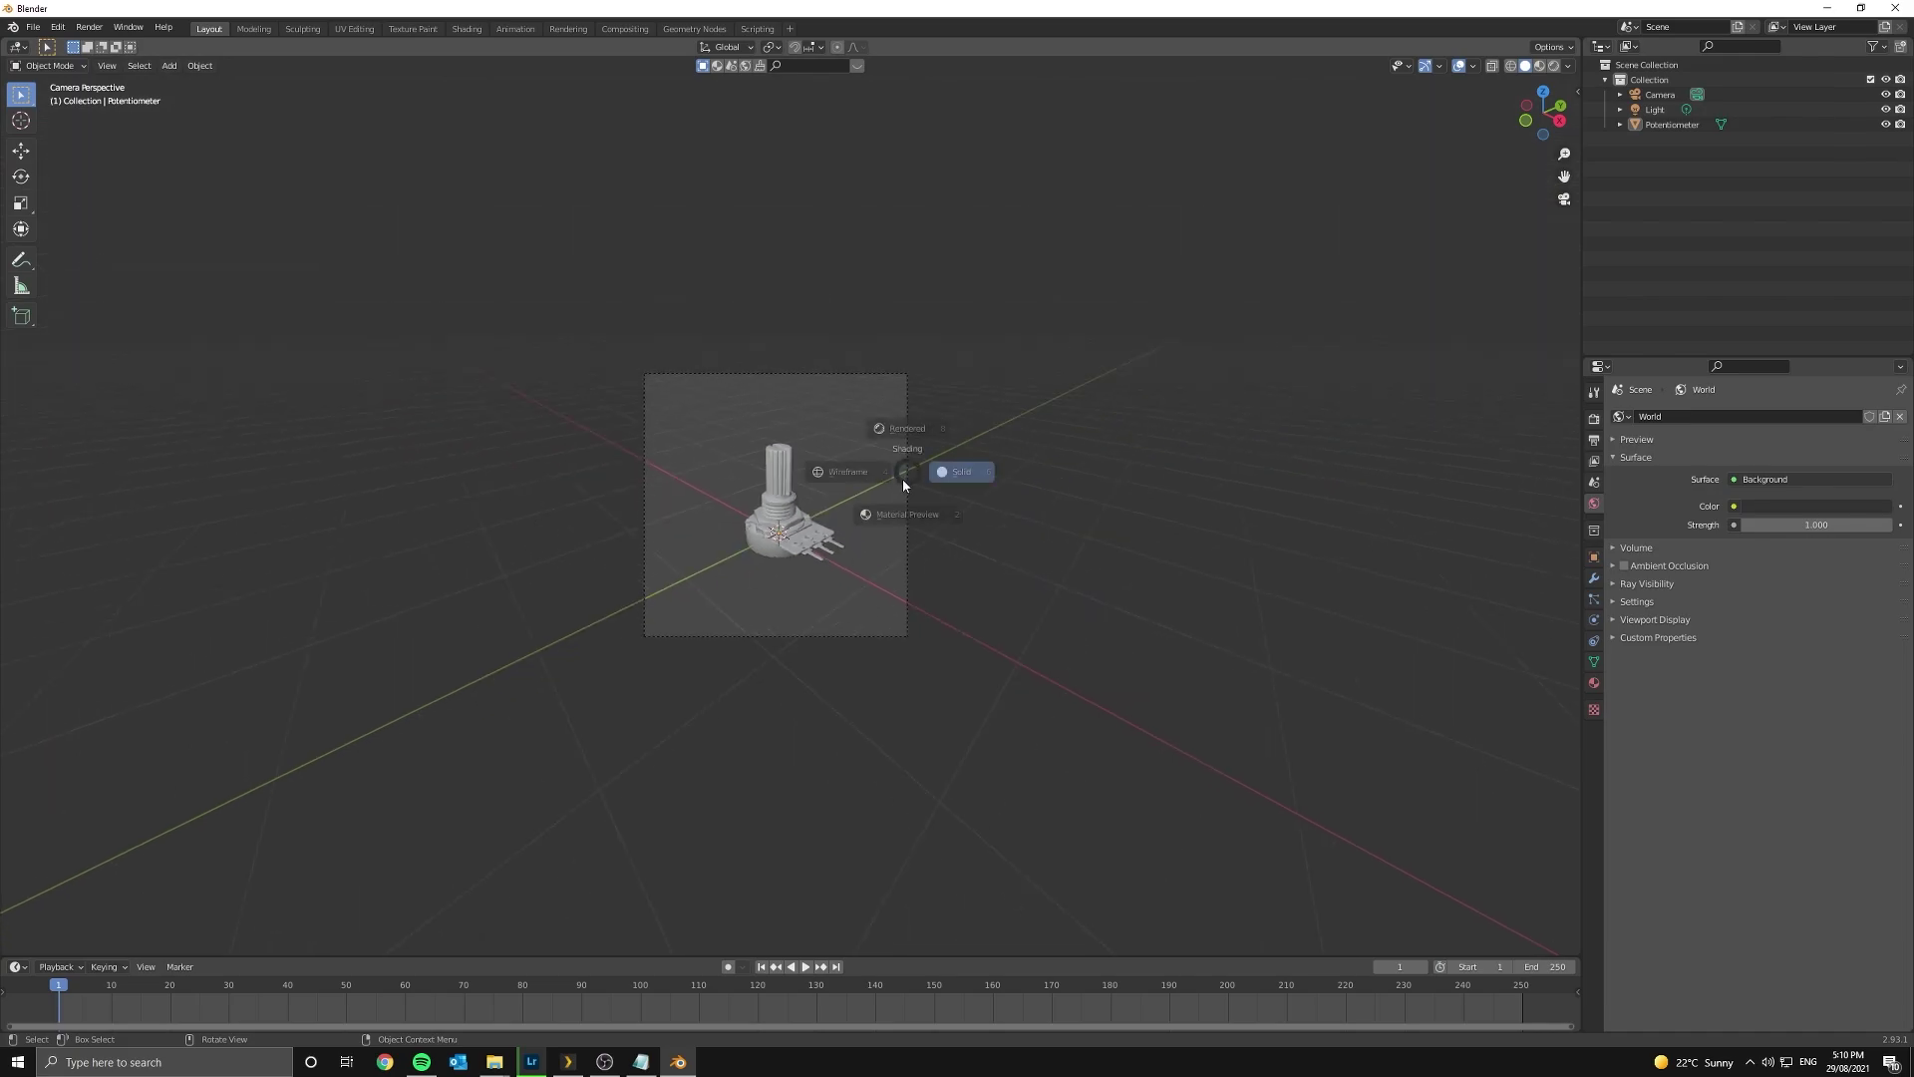
key("z")
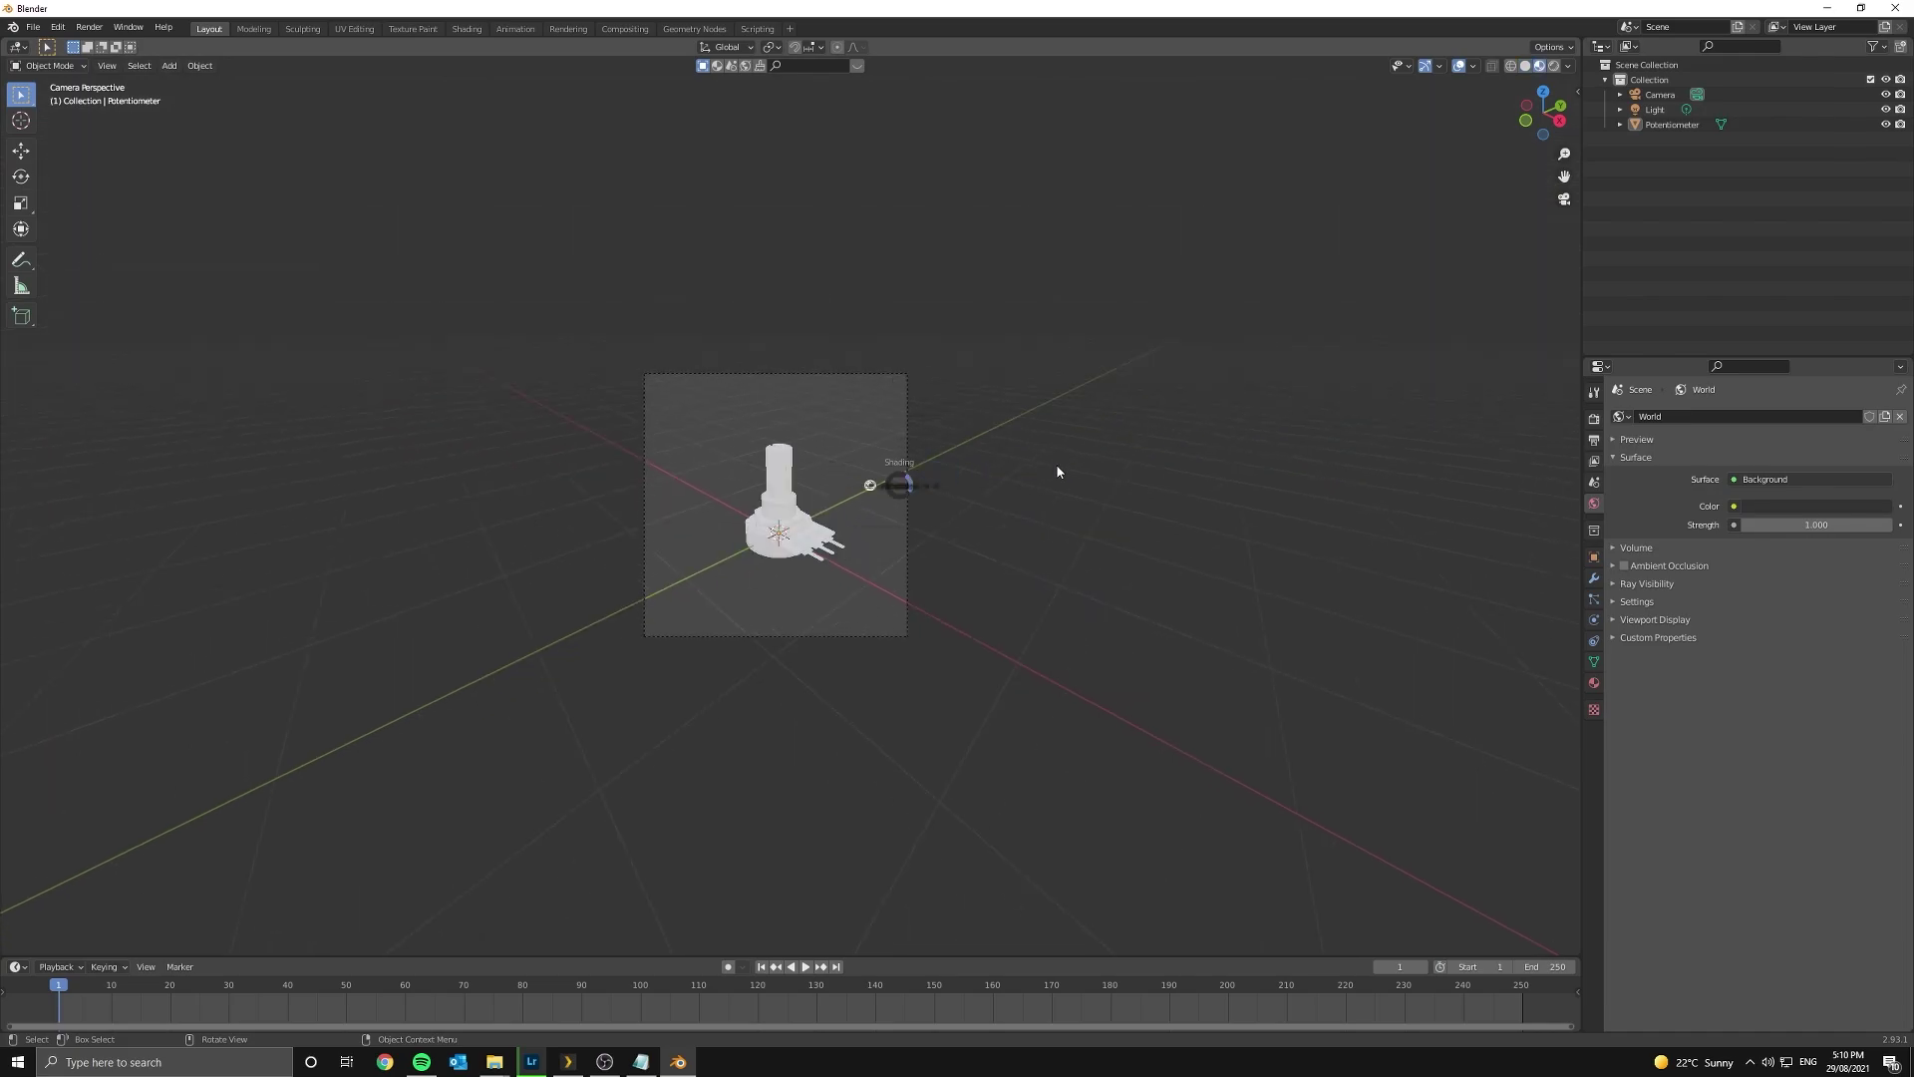
middle_click_drag(899, 497, 1014, 505)
scroll(1015, 506, "down", 6)
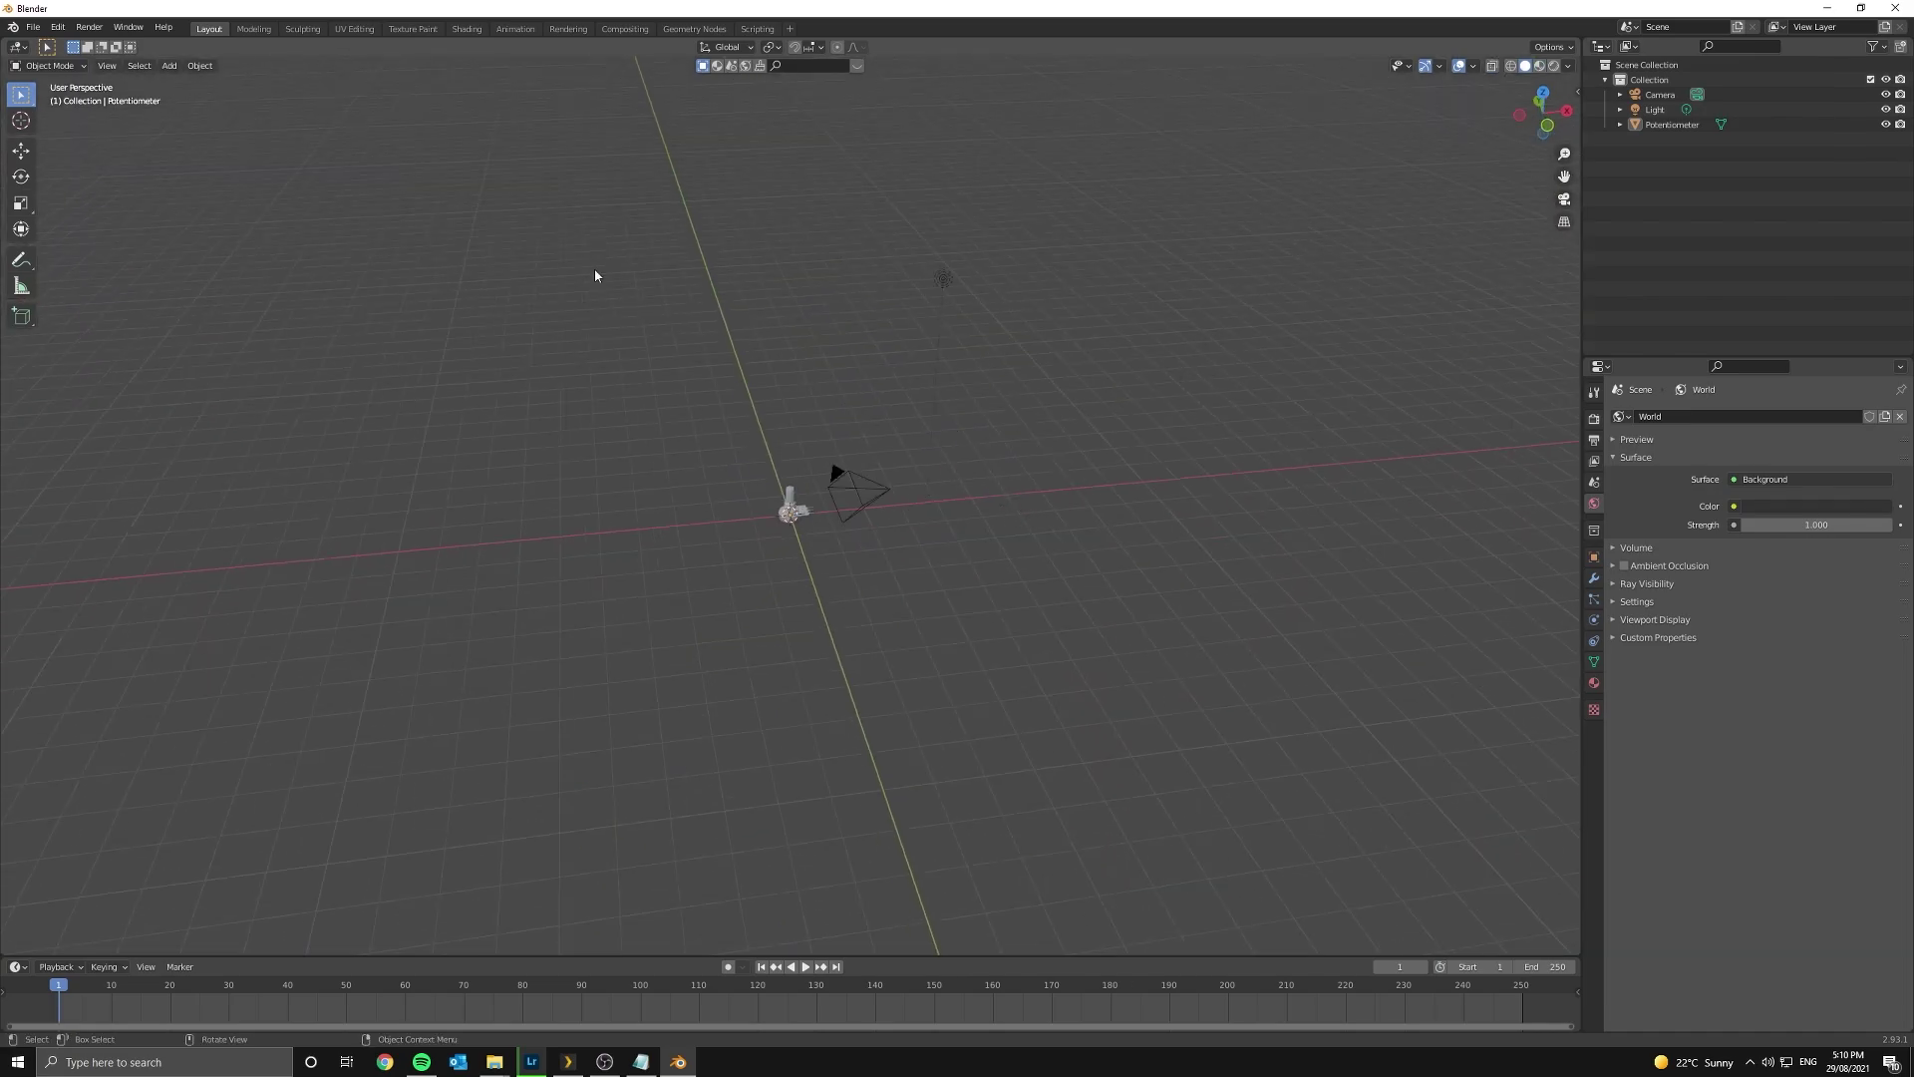
left_click(944, 280)
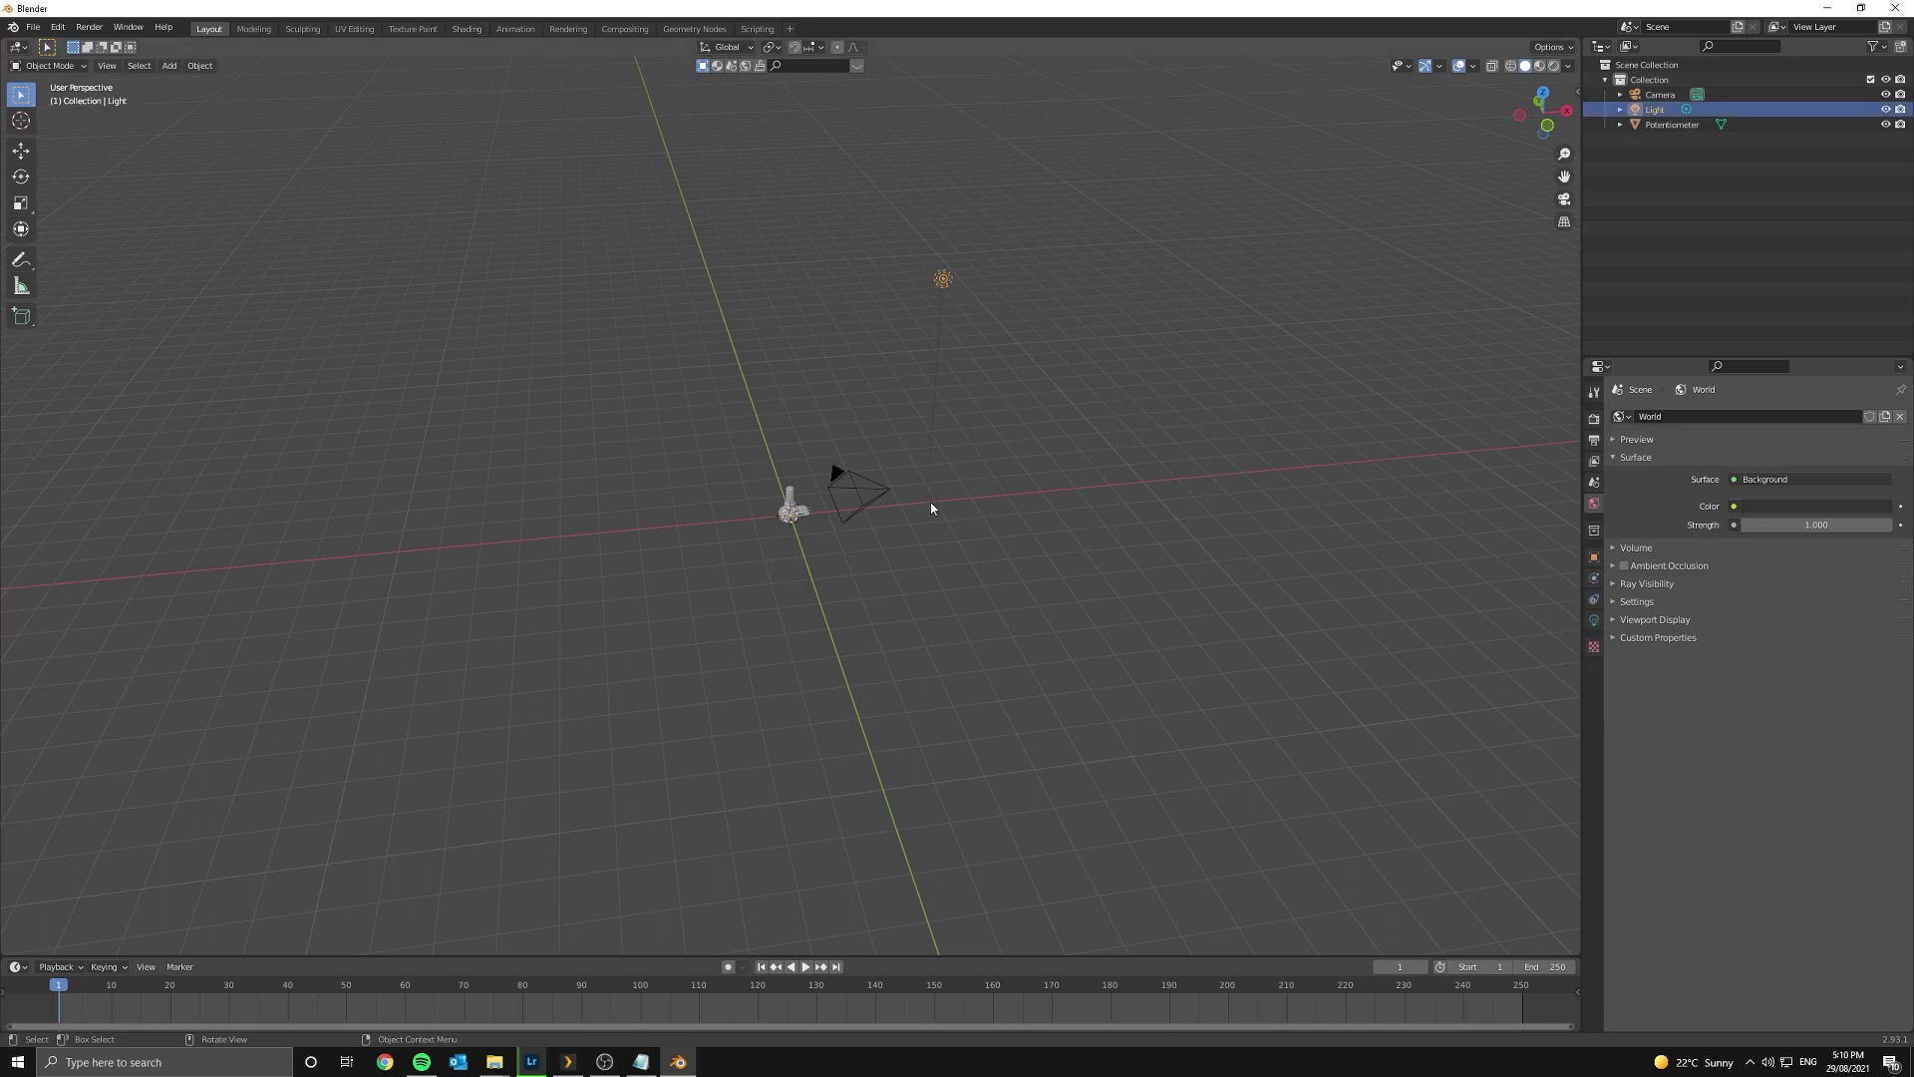
key("x")
left_click(987, 251)
- Add an area light in camera view and raise it along Z to just above the potentiometer's shaft
key("KP_0")
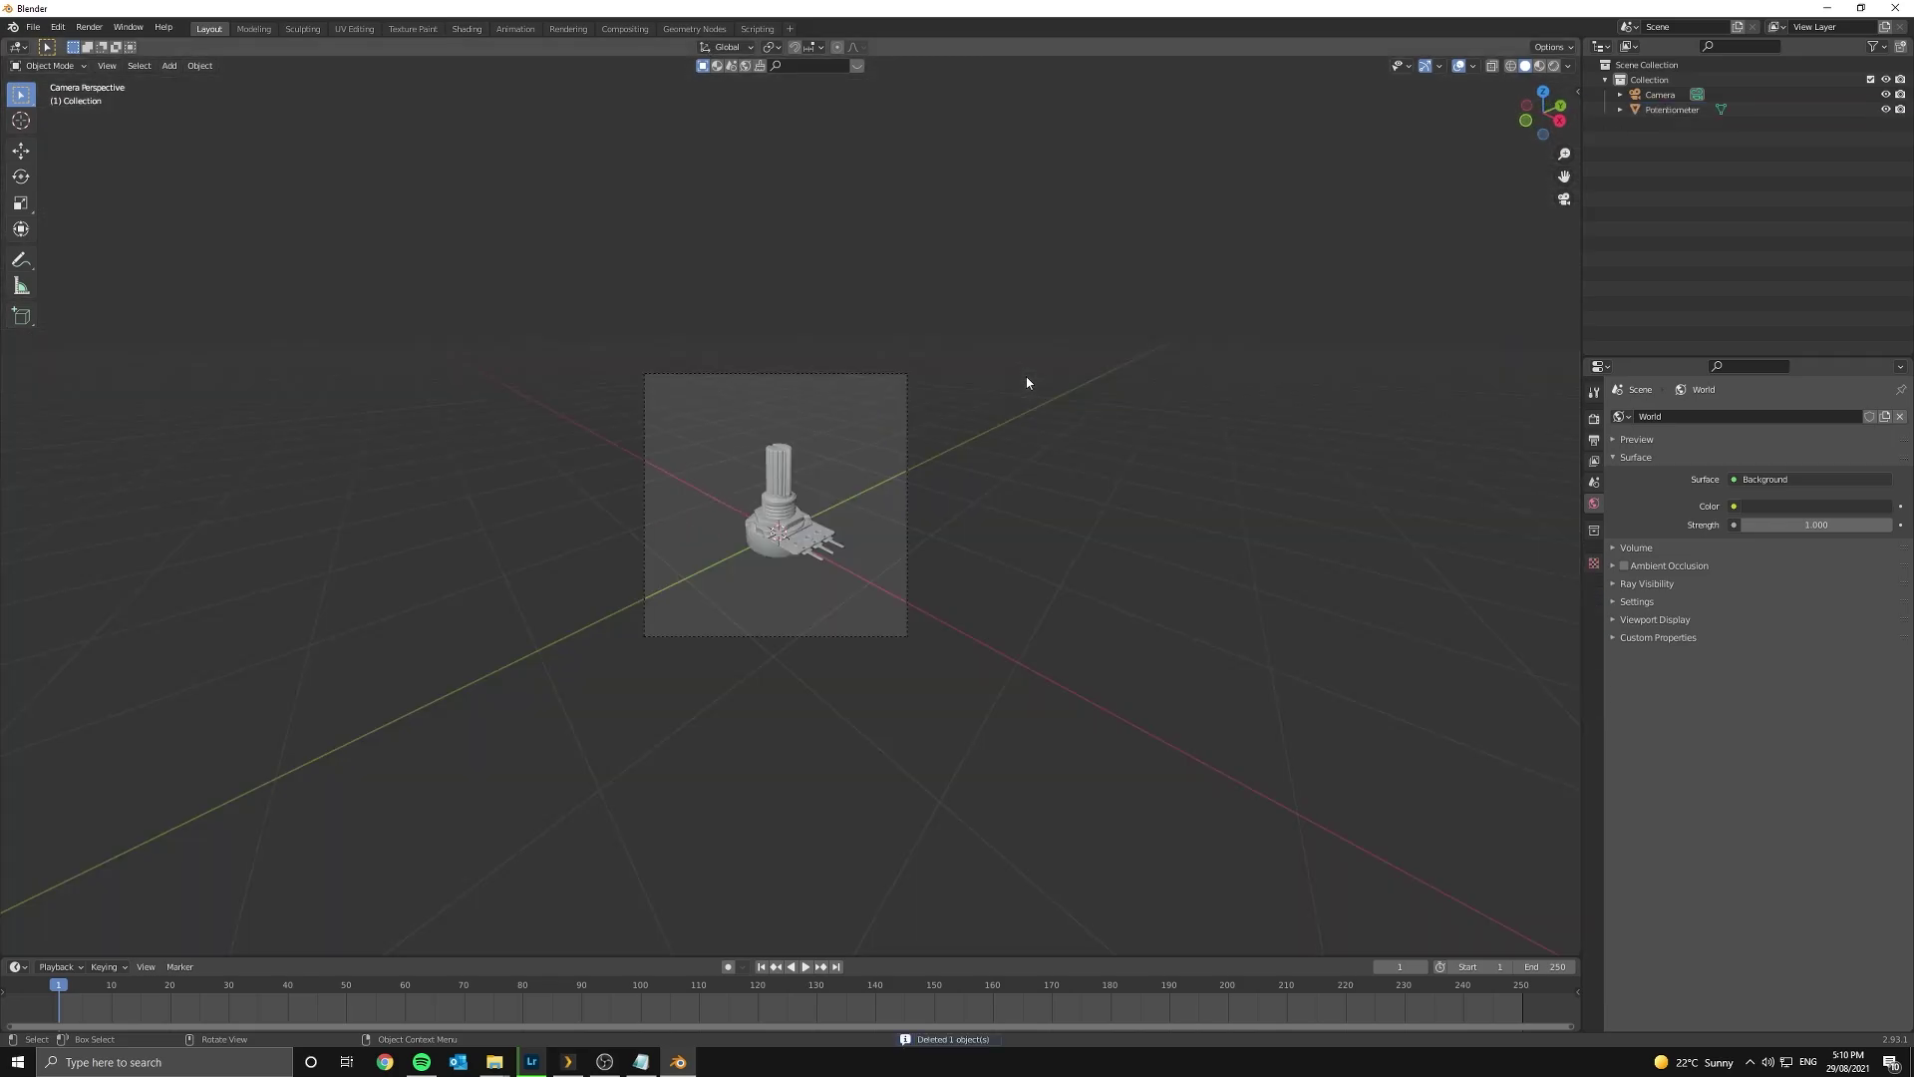
key("Home")
key("shift+a")
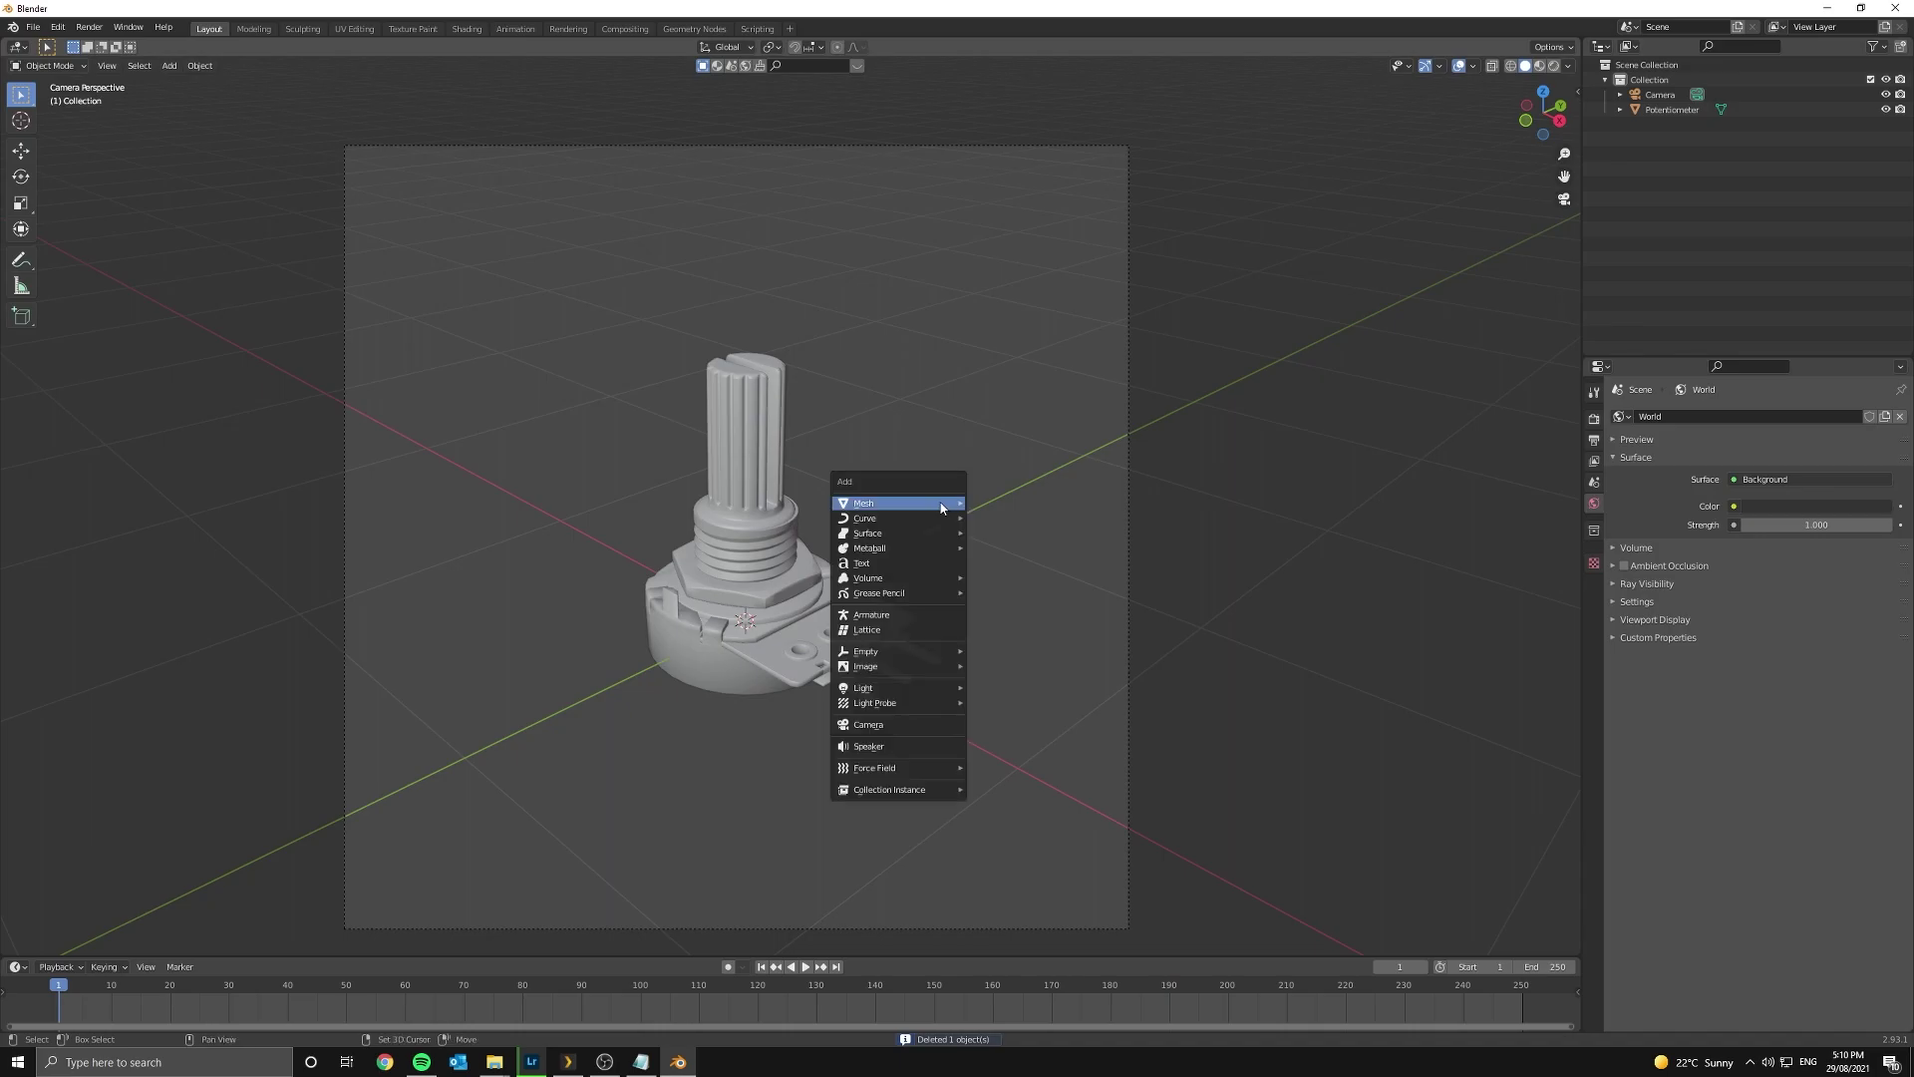
mouse_move(941, 507)
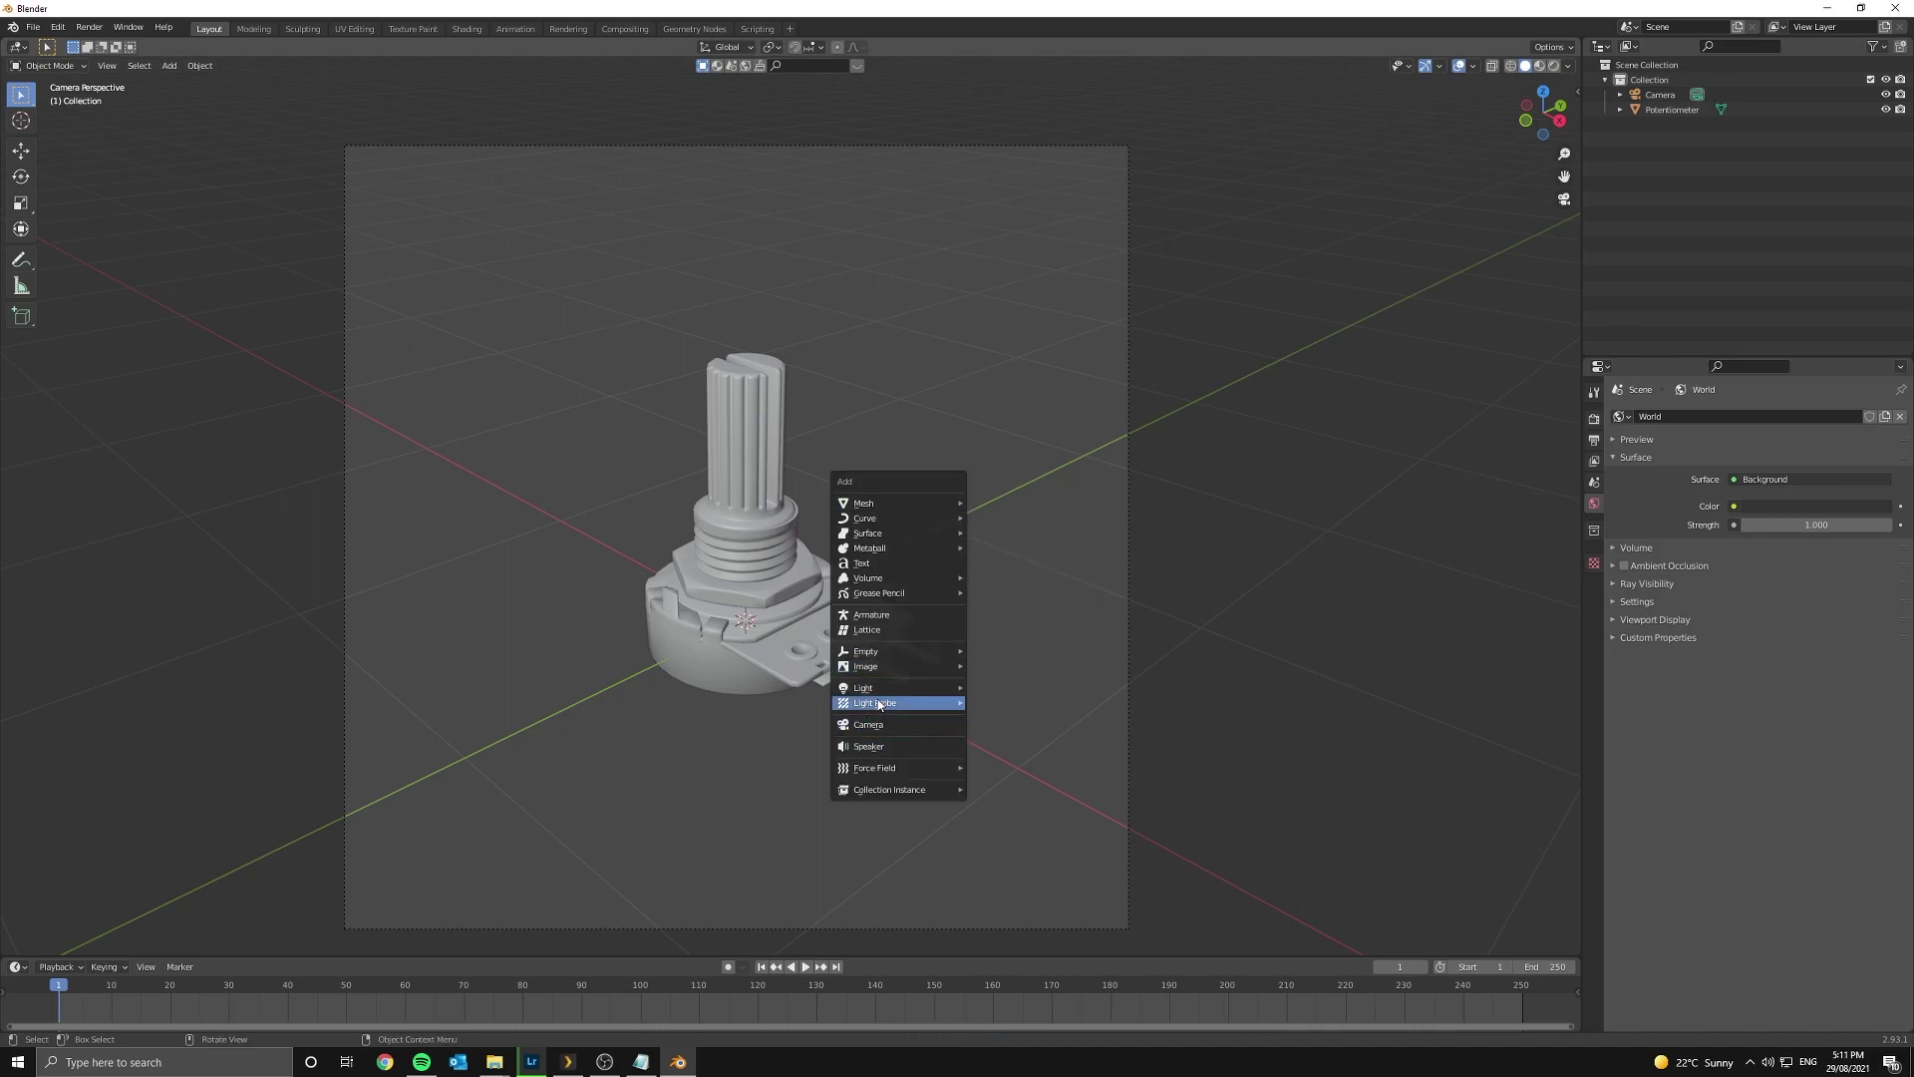
mouse_move(875, 694)
left_click(1013, 737)
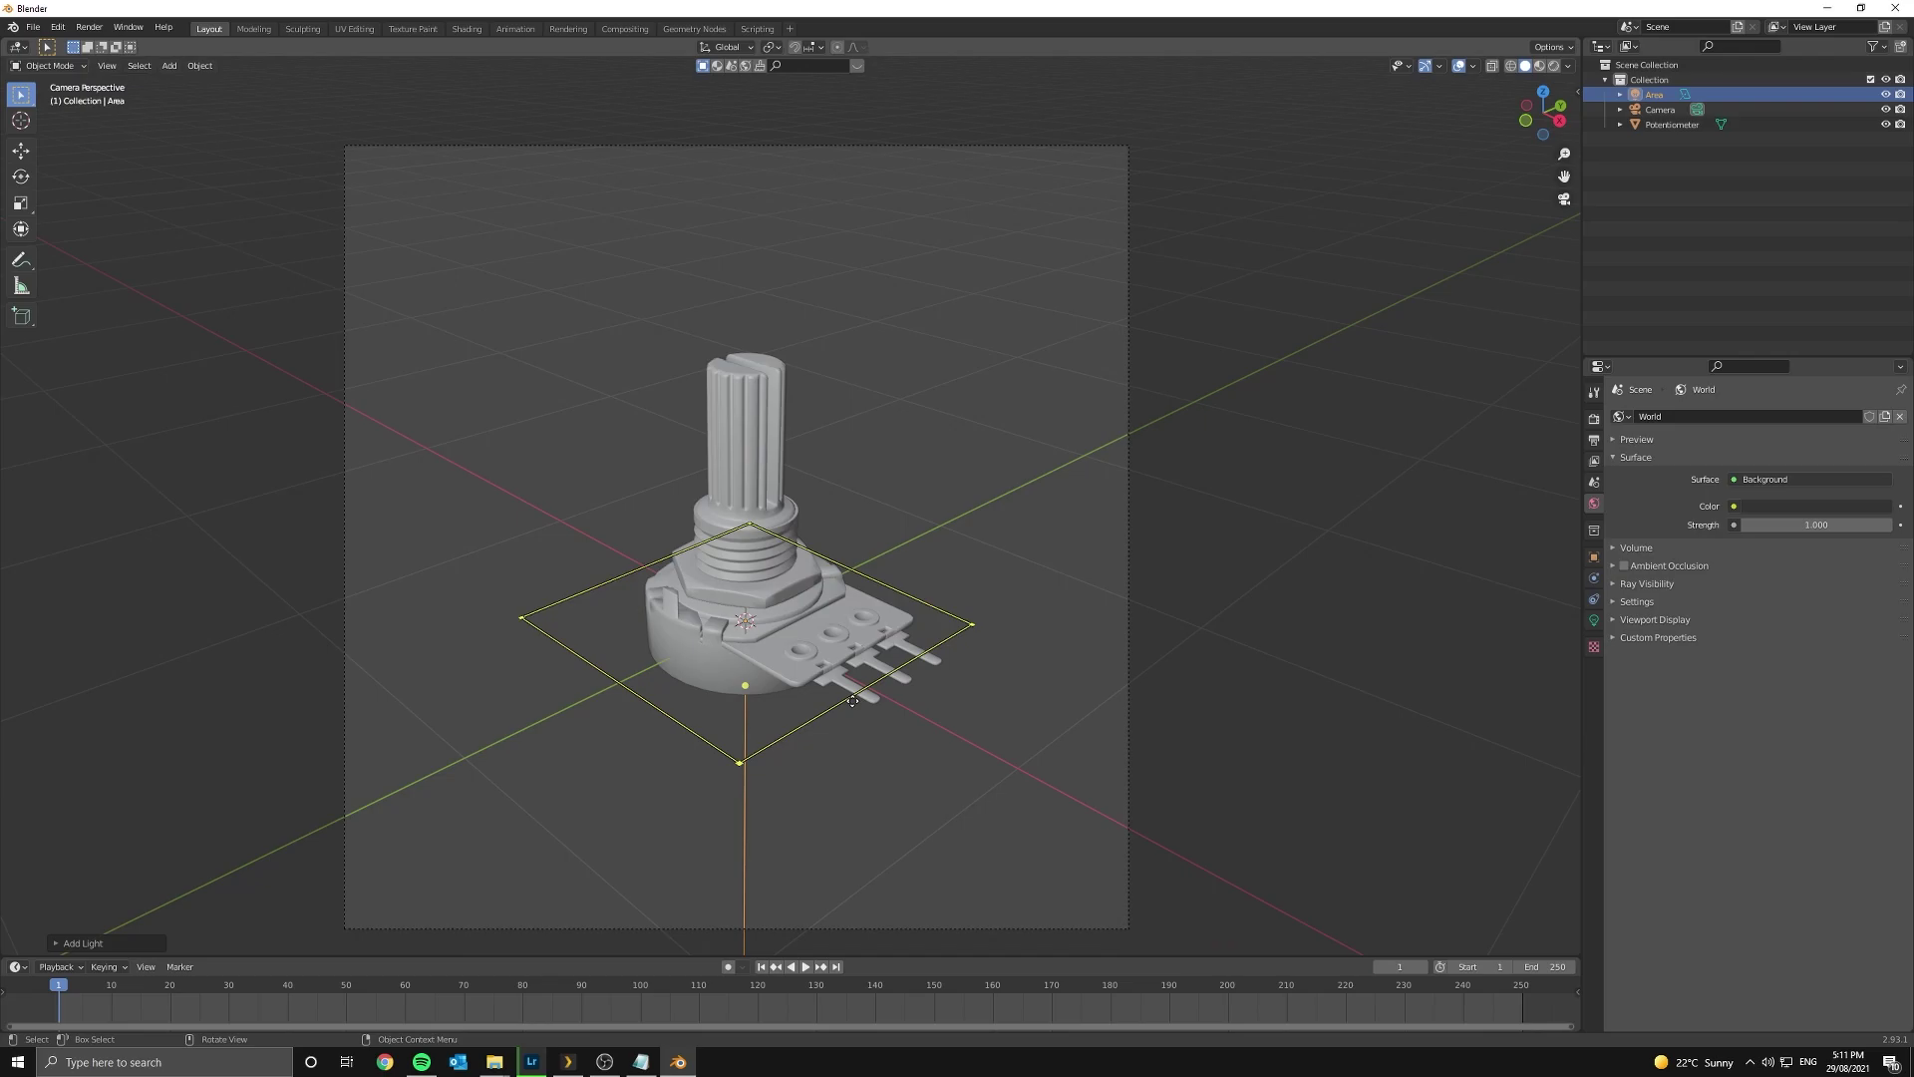
key("g")
key("z")
left_click(898, 304)
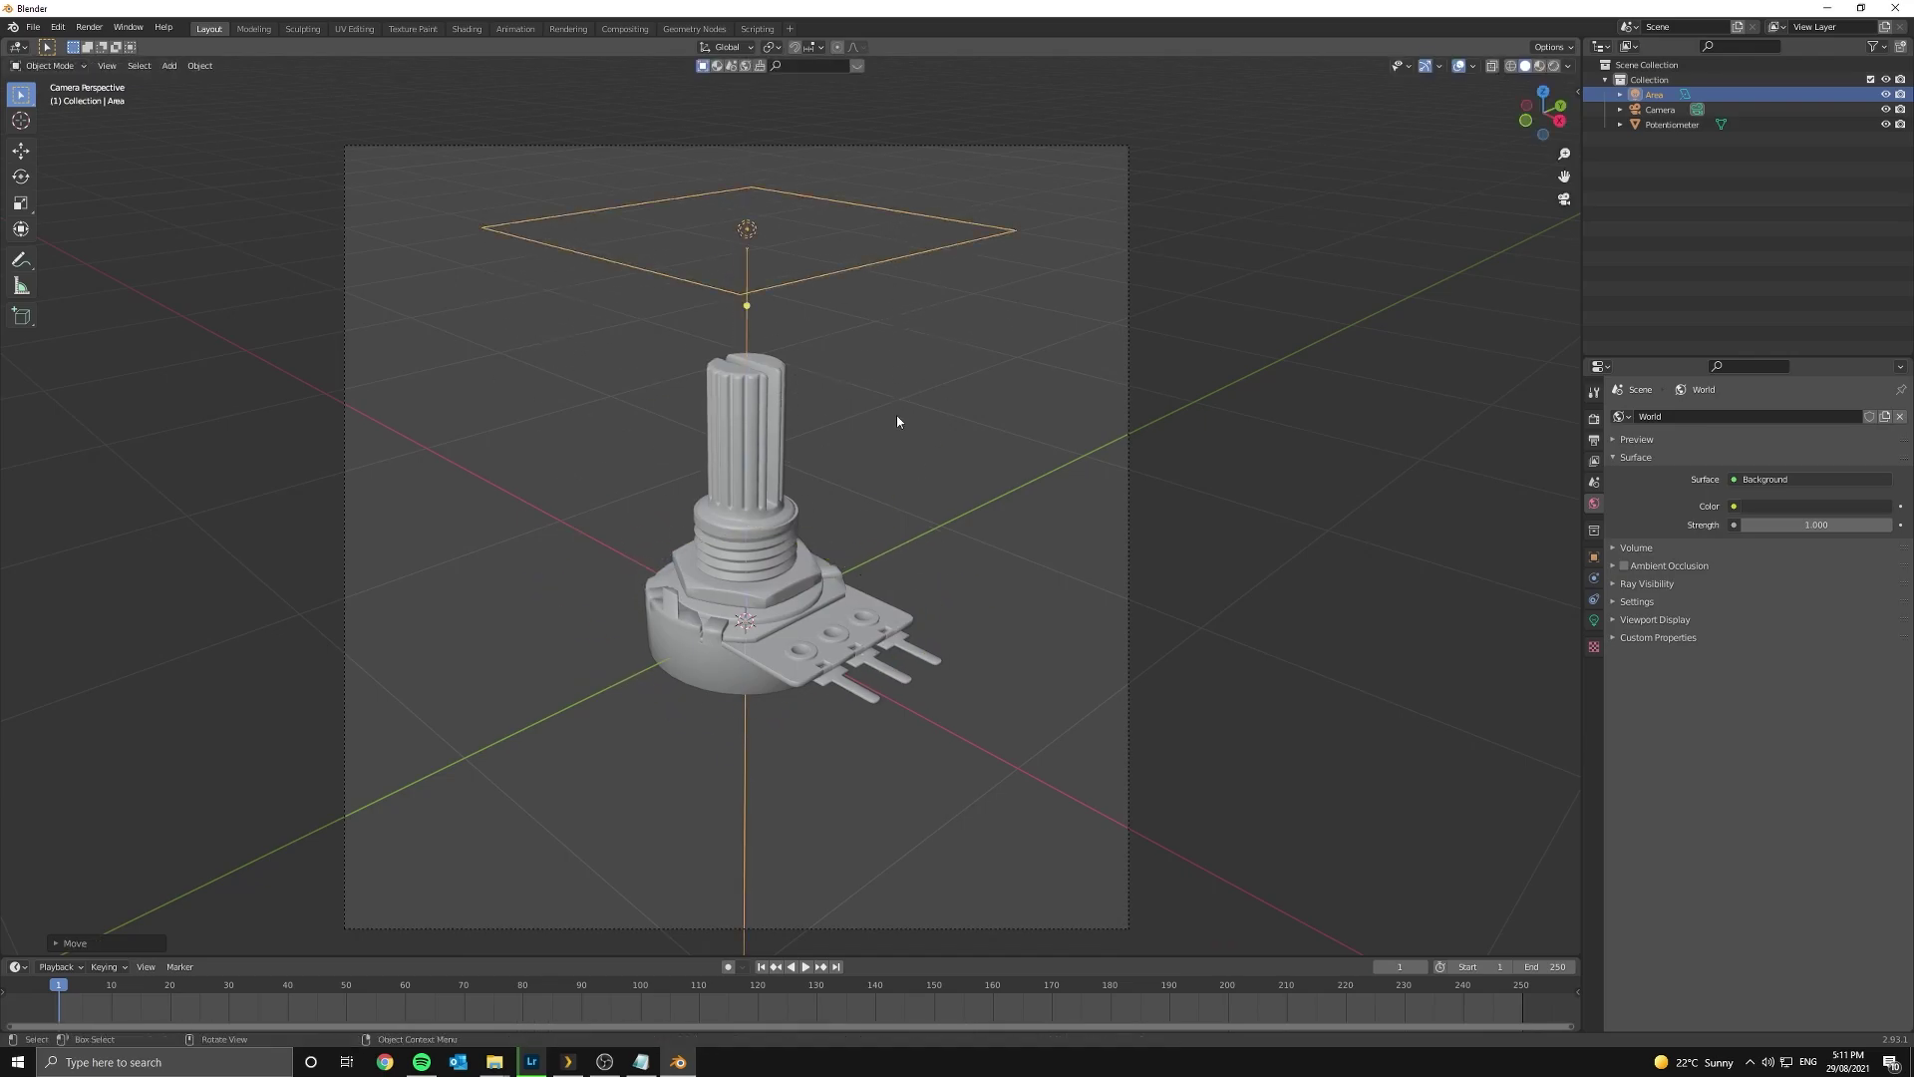
- Rotate the area light about -58° around the global X axis and turn it slightly around Z
middle_click_drag(896, 464, 922, 465, "shift")
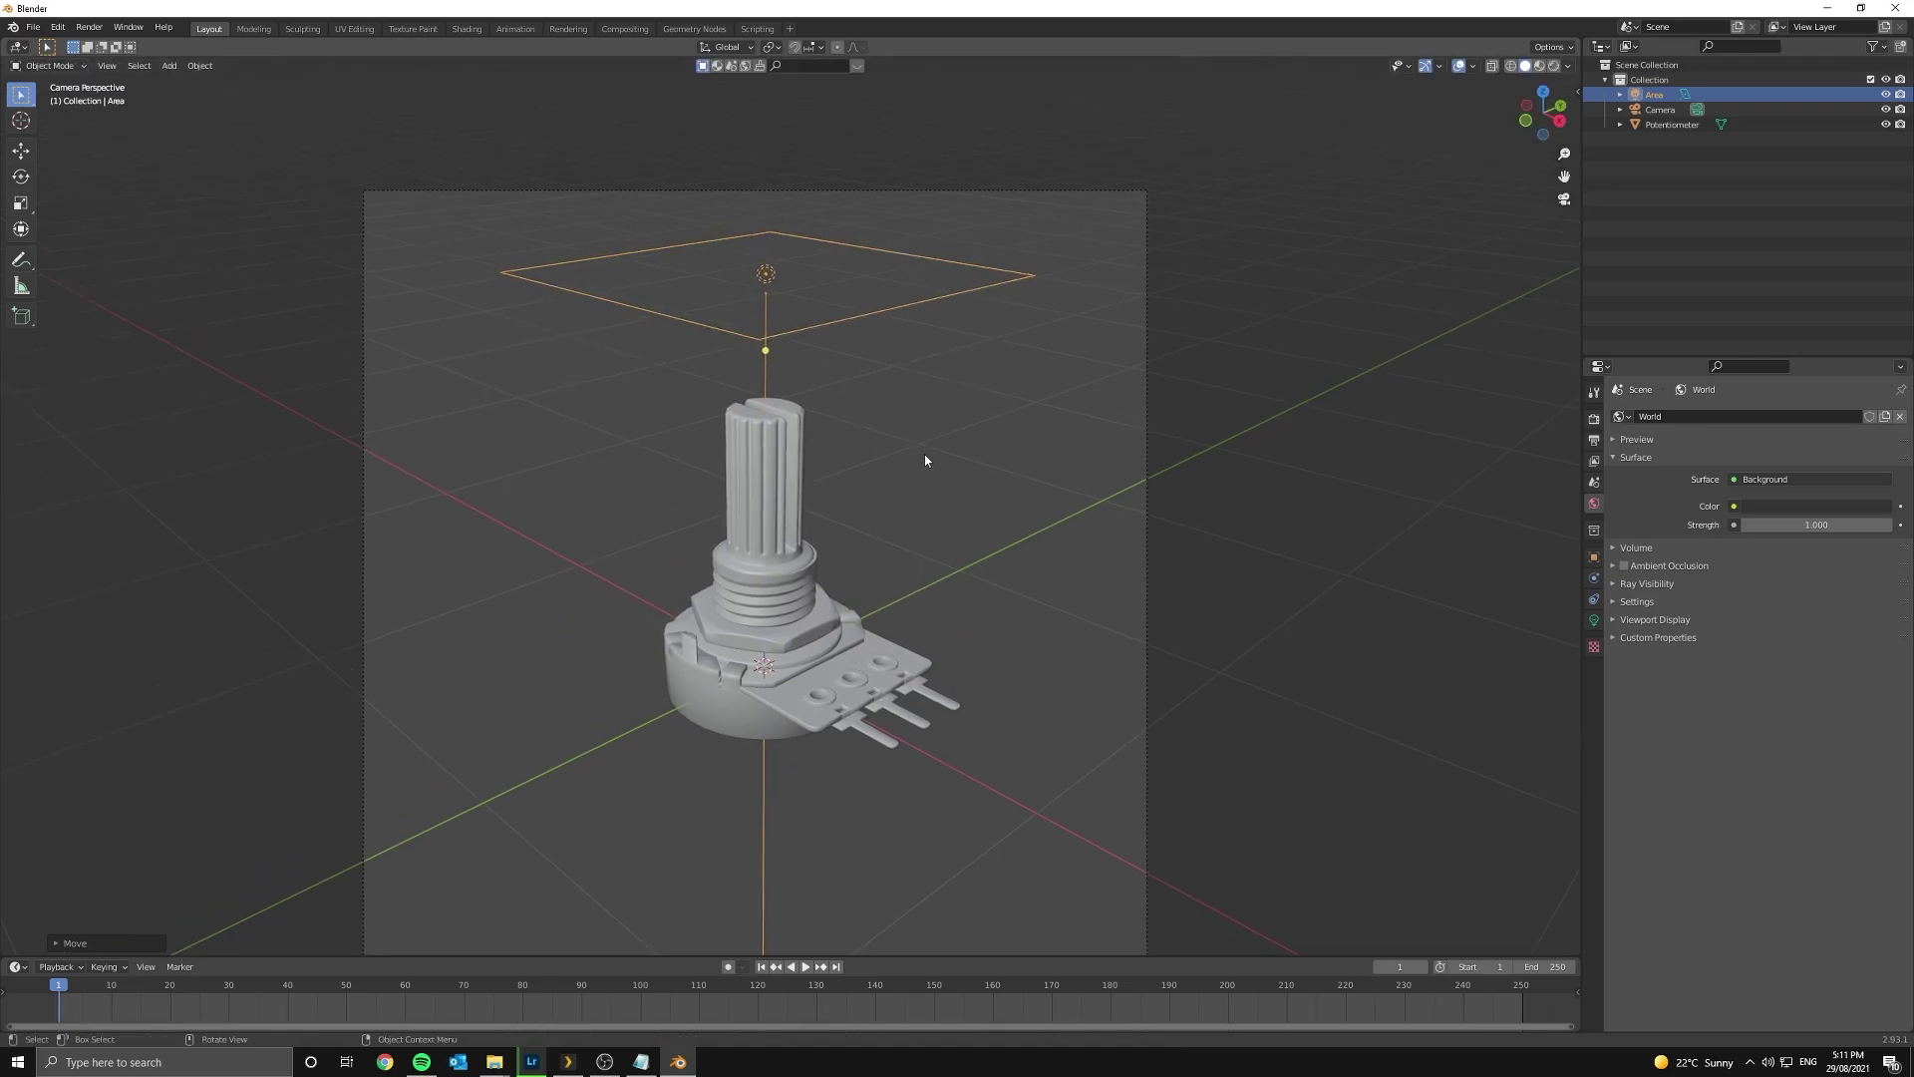
key("r")
key("x")
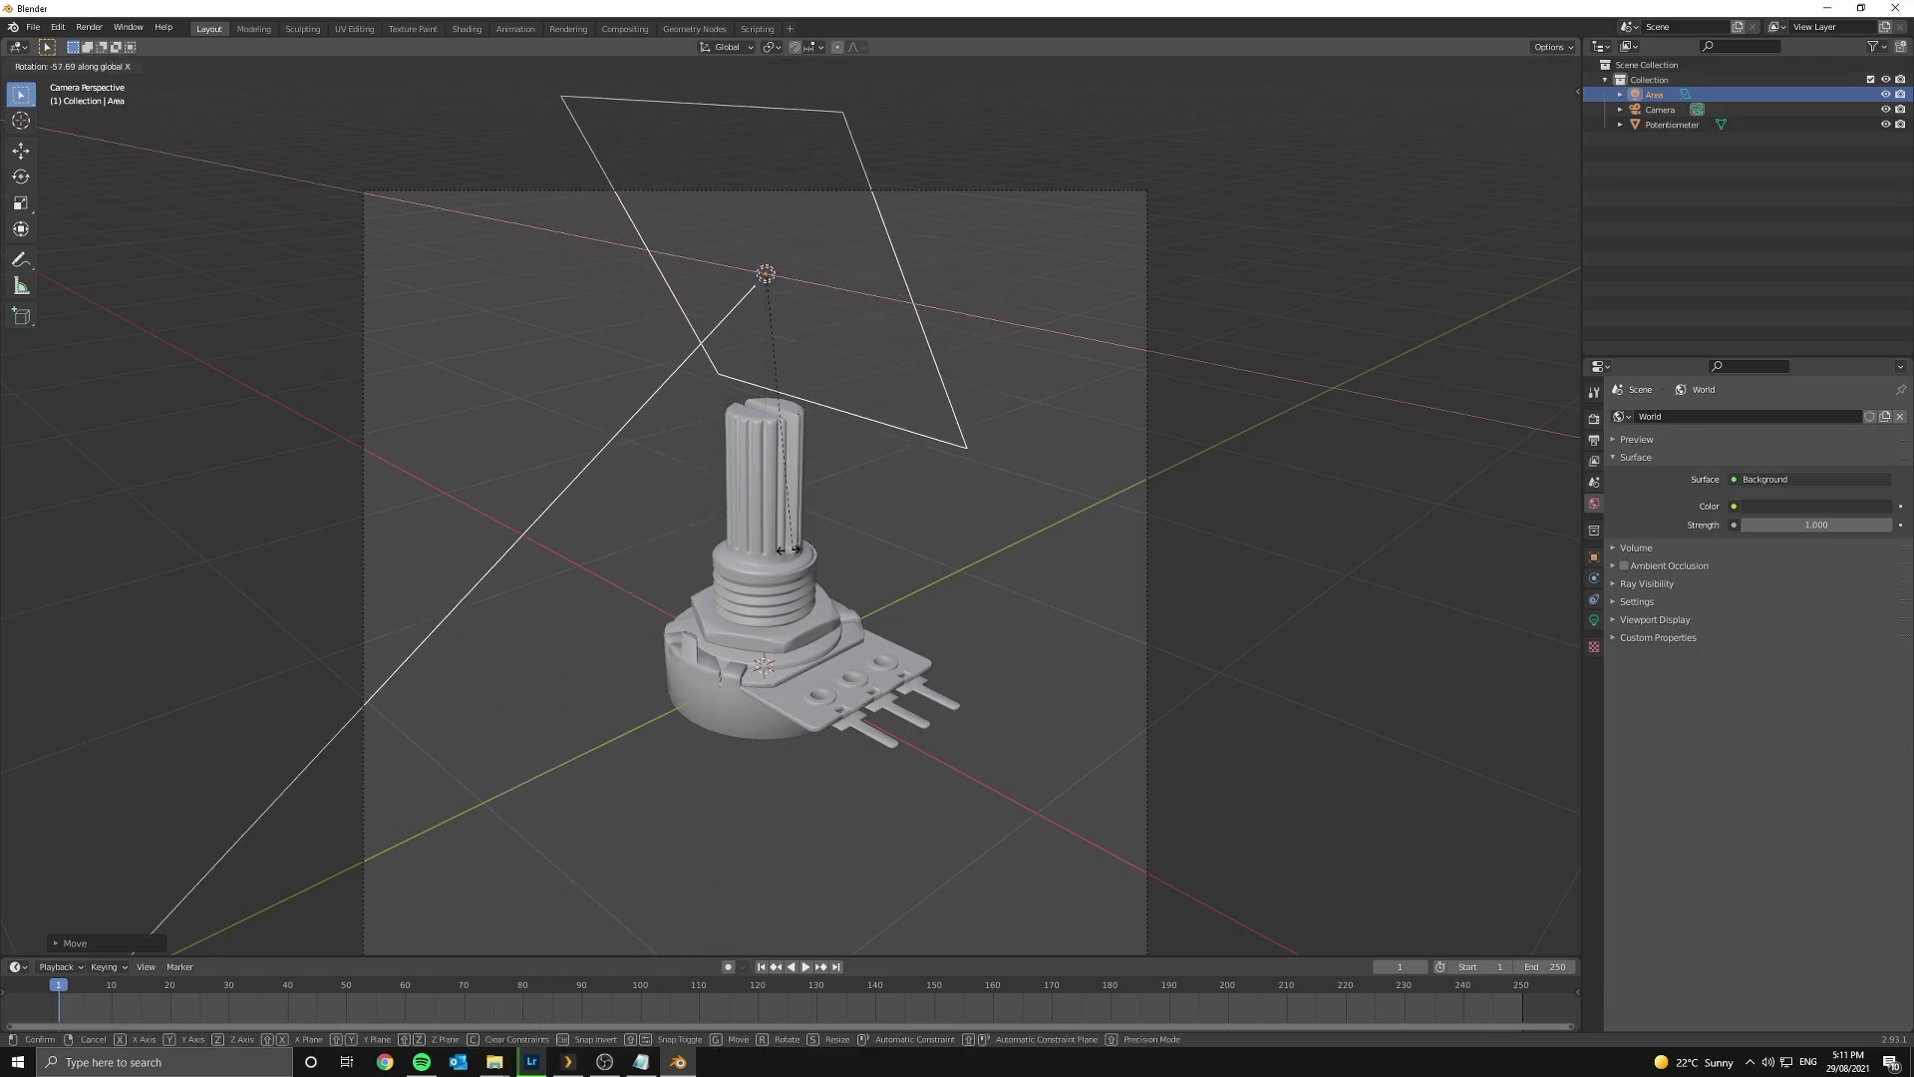
left_click(795, 549)
key("r")
key("z")
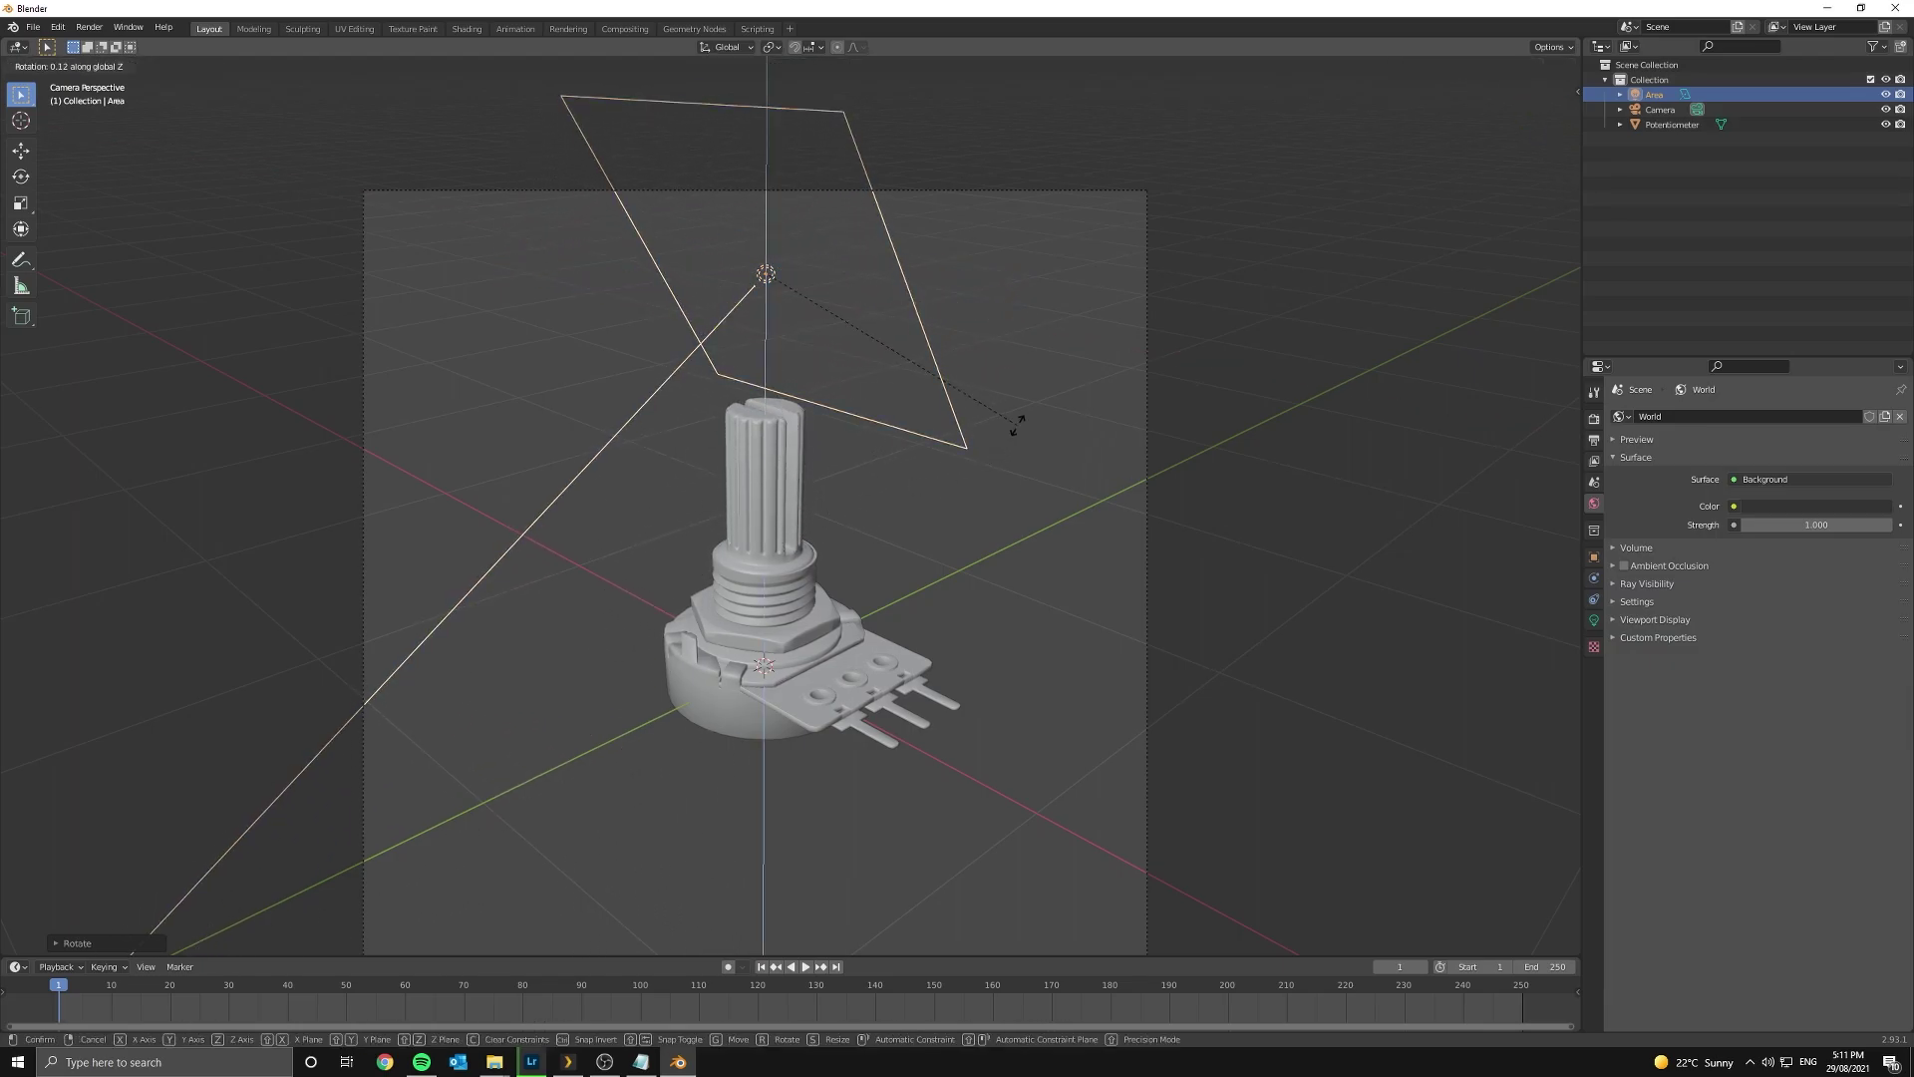
left_click(1000, 519)
middle_click_drag(1000, 521, 1363, 313)
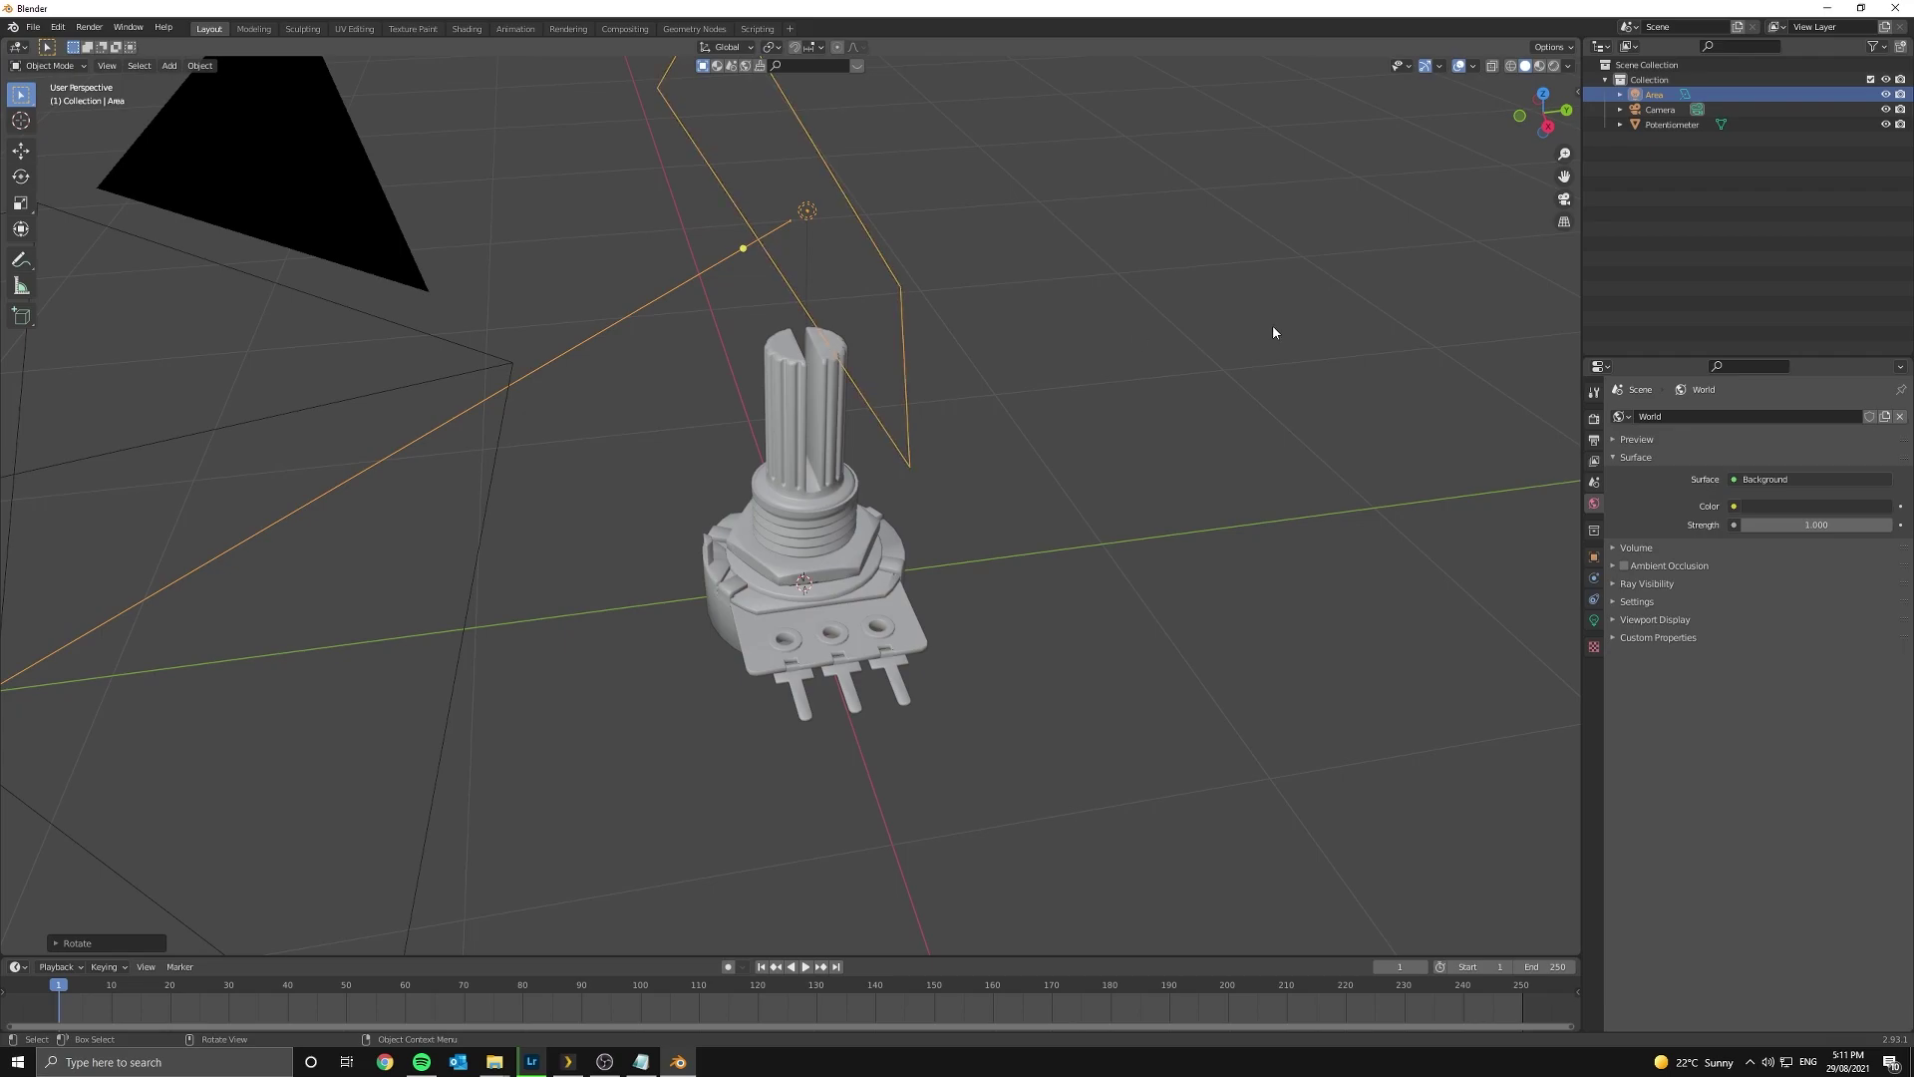
key("KP_0")
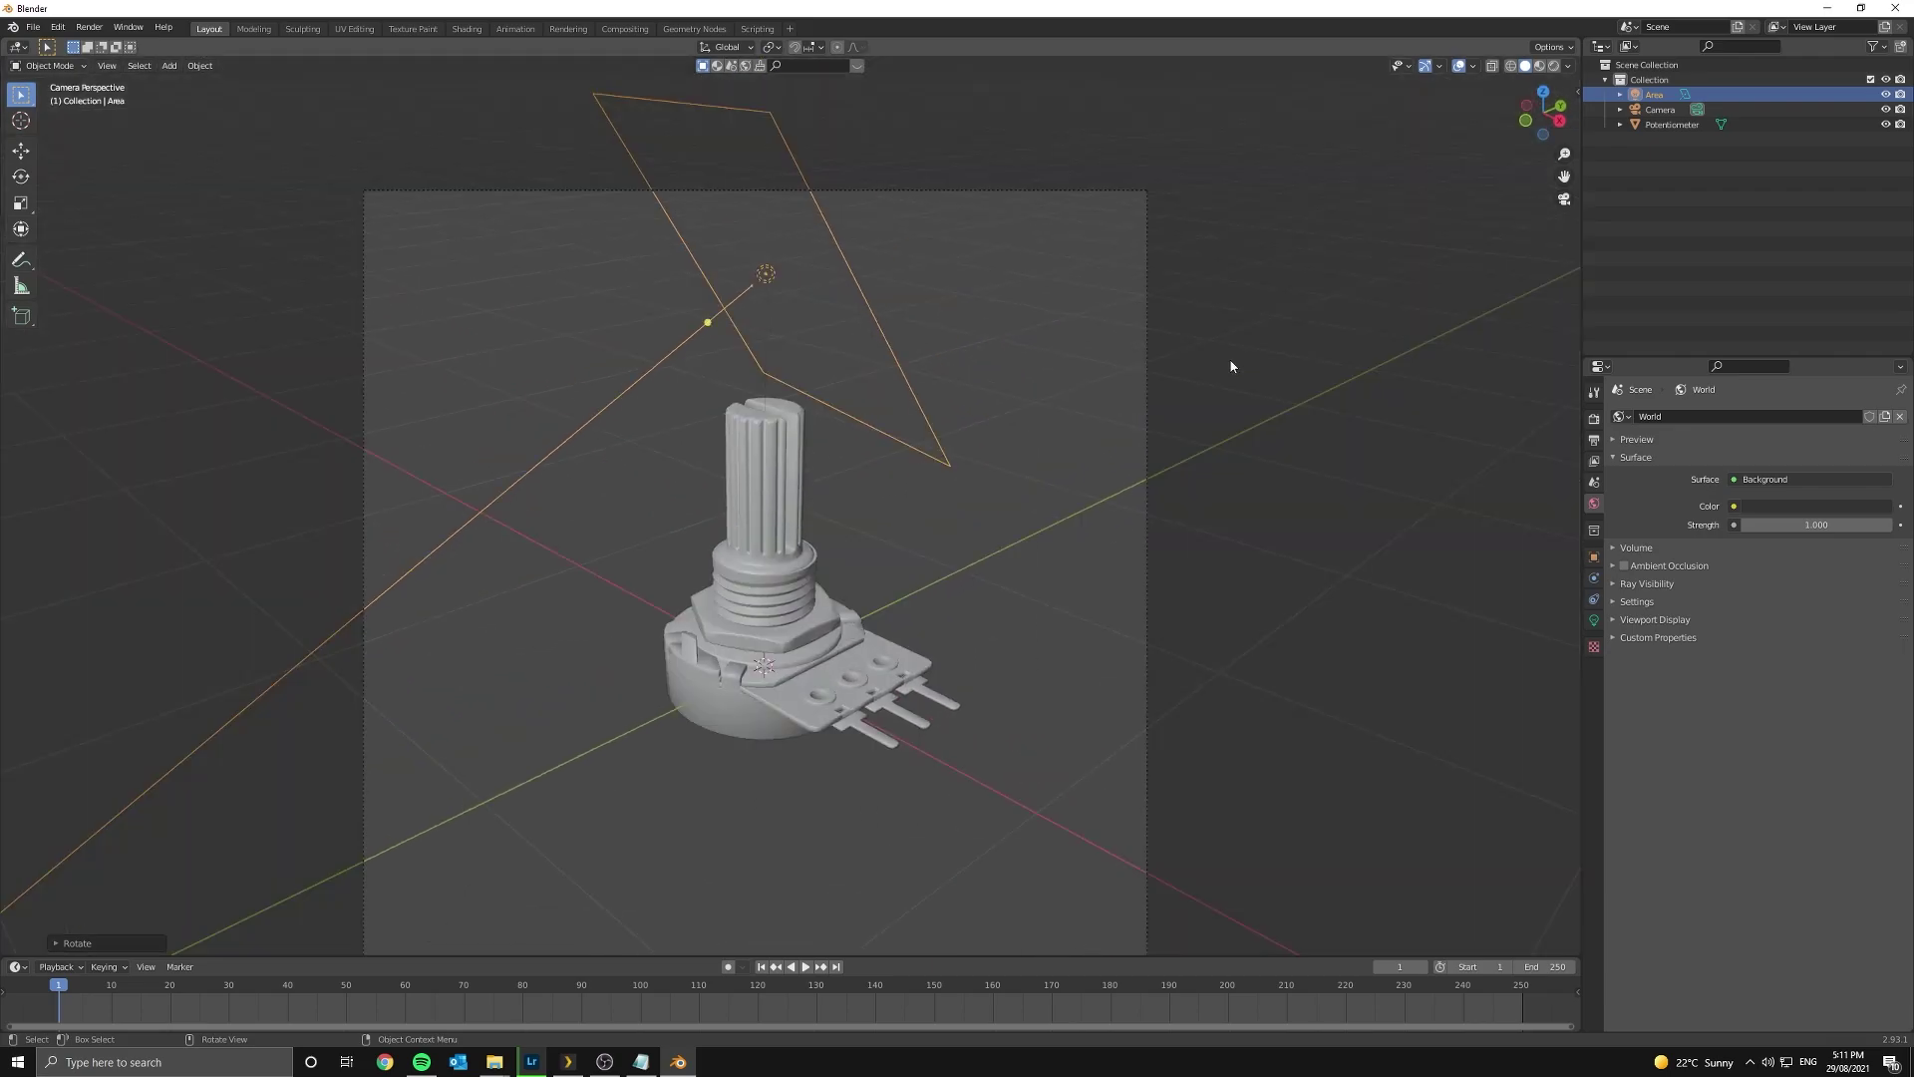
- Move the area light horizontally behind and to the right of the potentiometer, tilt it around X toward the model, and raise it slightly
key("g")
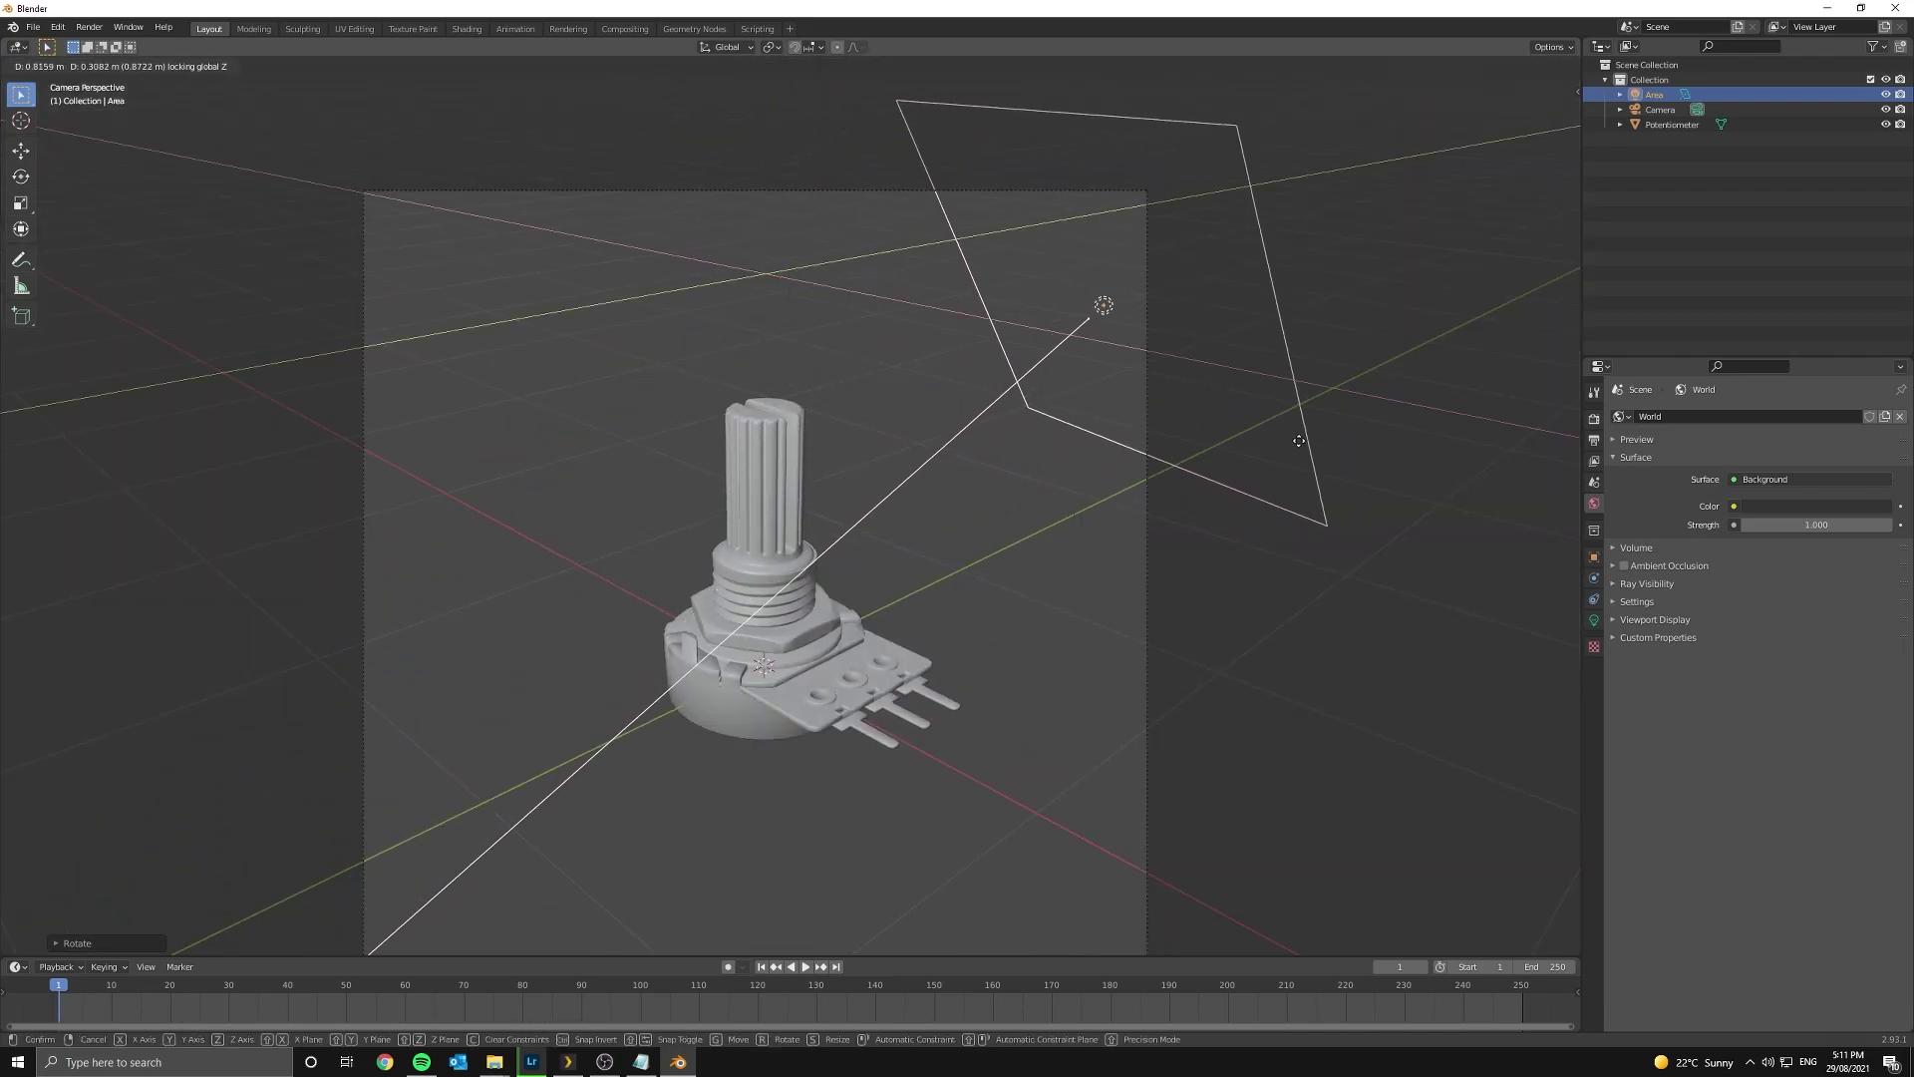
left_click(1245, 448)
key("r")
key("x")
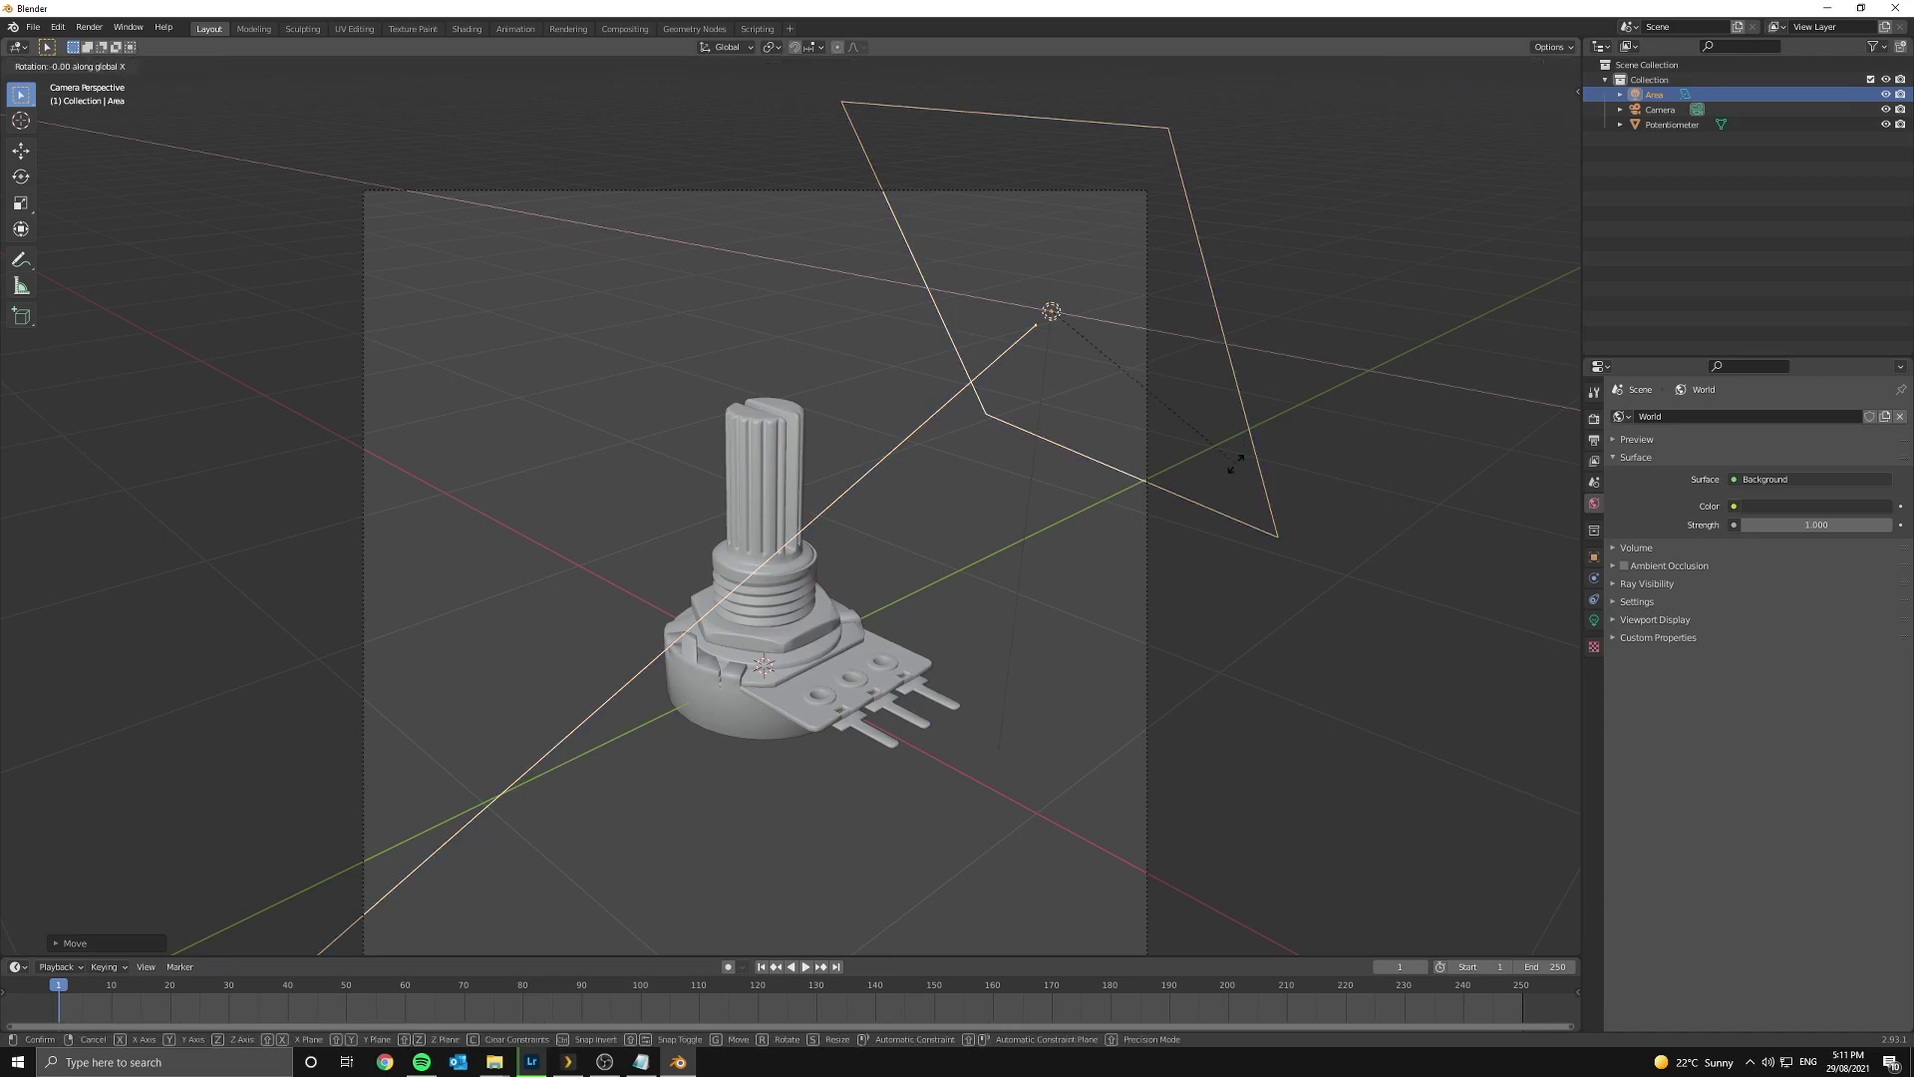
left_click(1319, 397)
key("g")
key("shift+z")
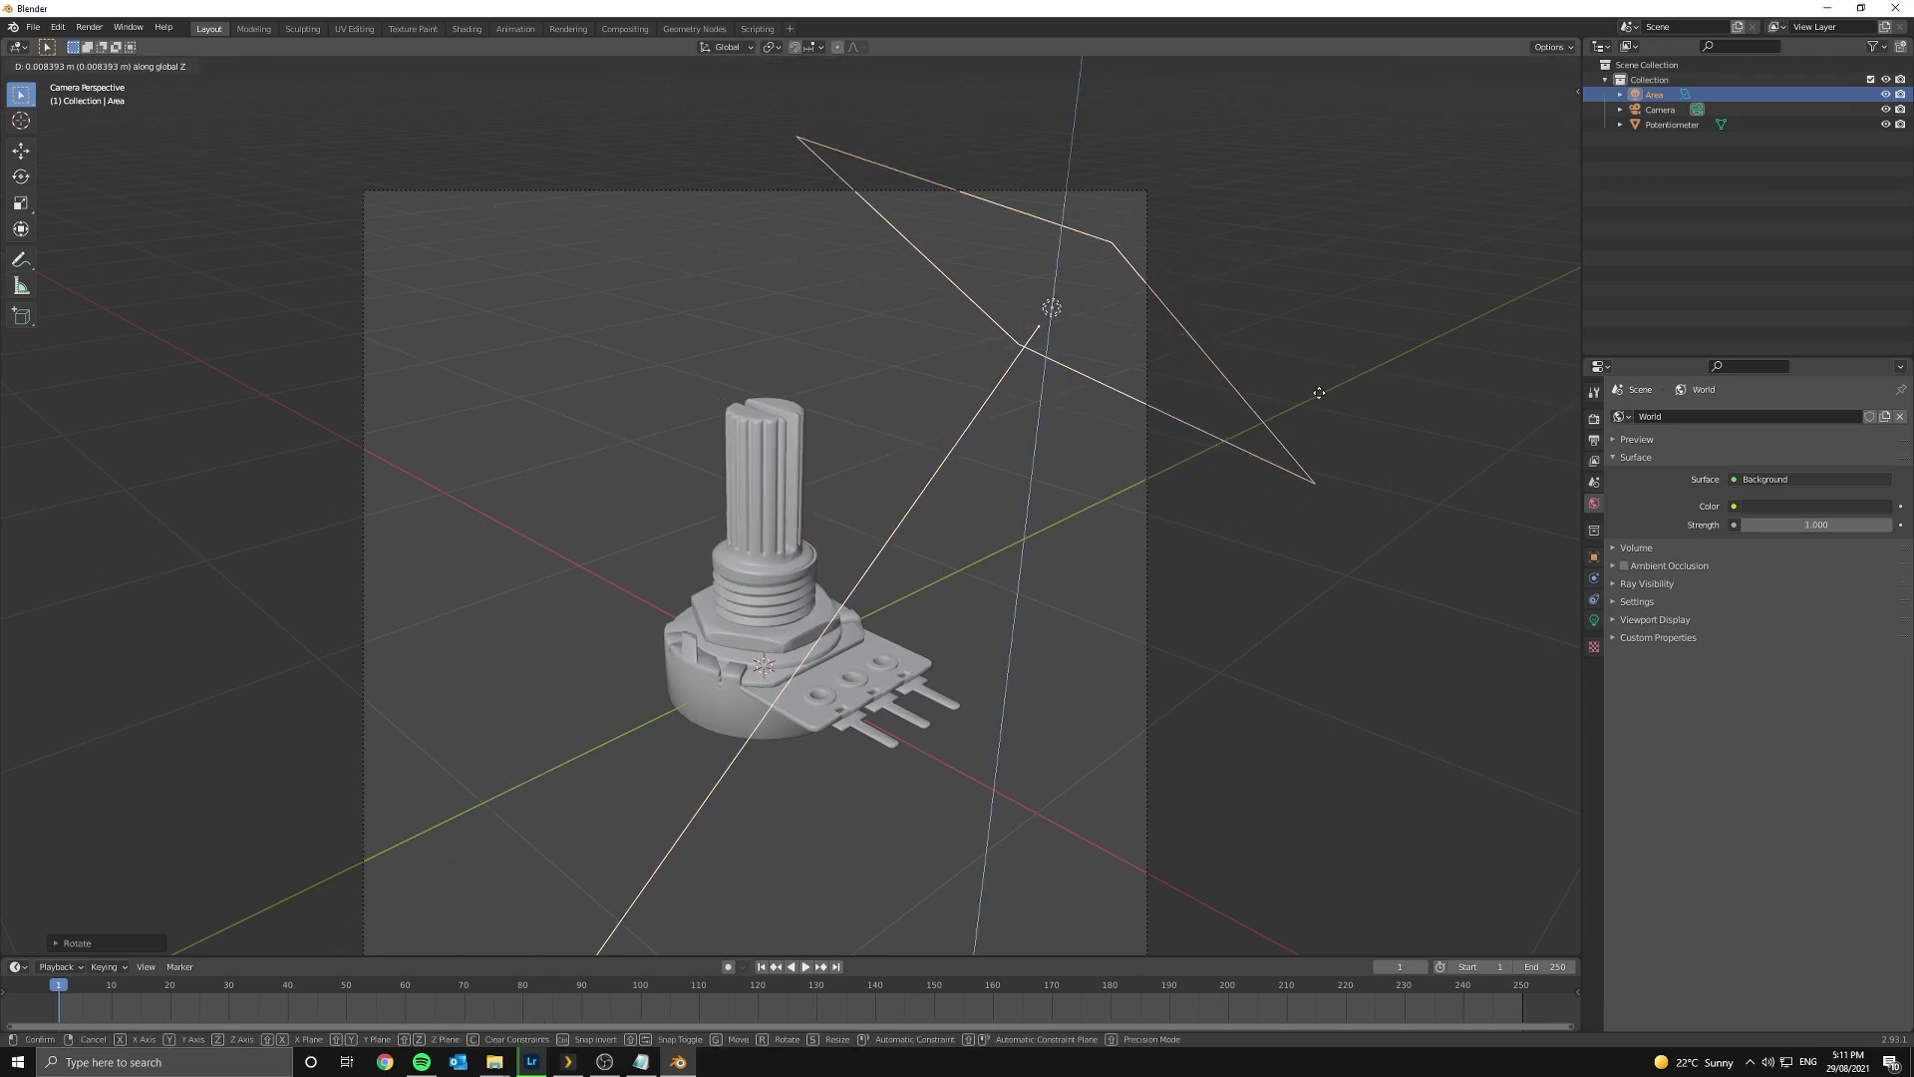
left_click(1329, 342)
- Switch the viewport to rendered shading and set the area light's power to 30 W
key("z")
left_click(1273, 154)
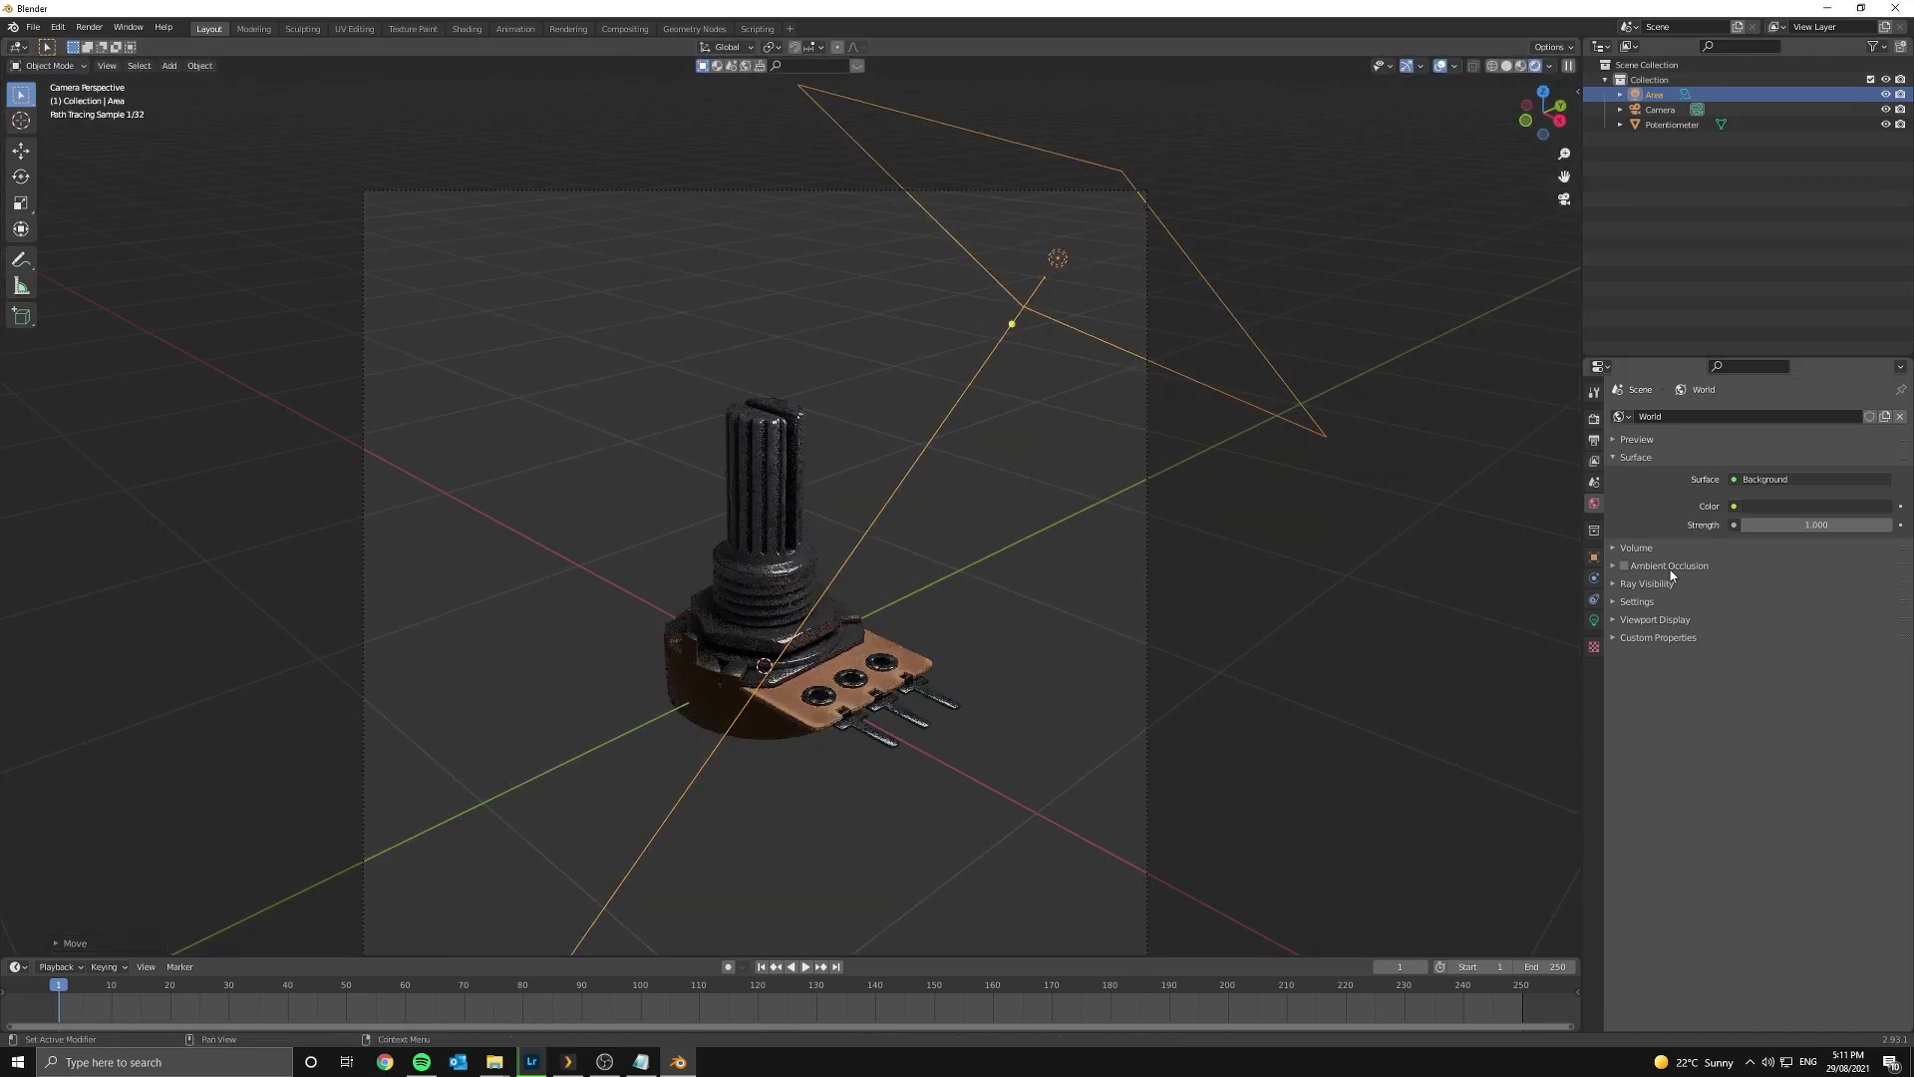
left_click(1594, 620)
left_click_drag(1786, 516, 1793, 514)
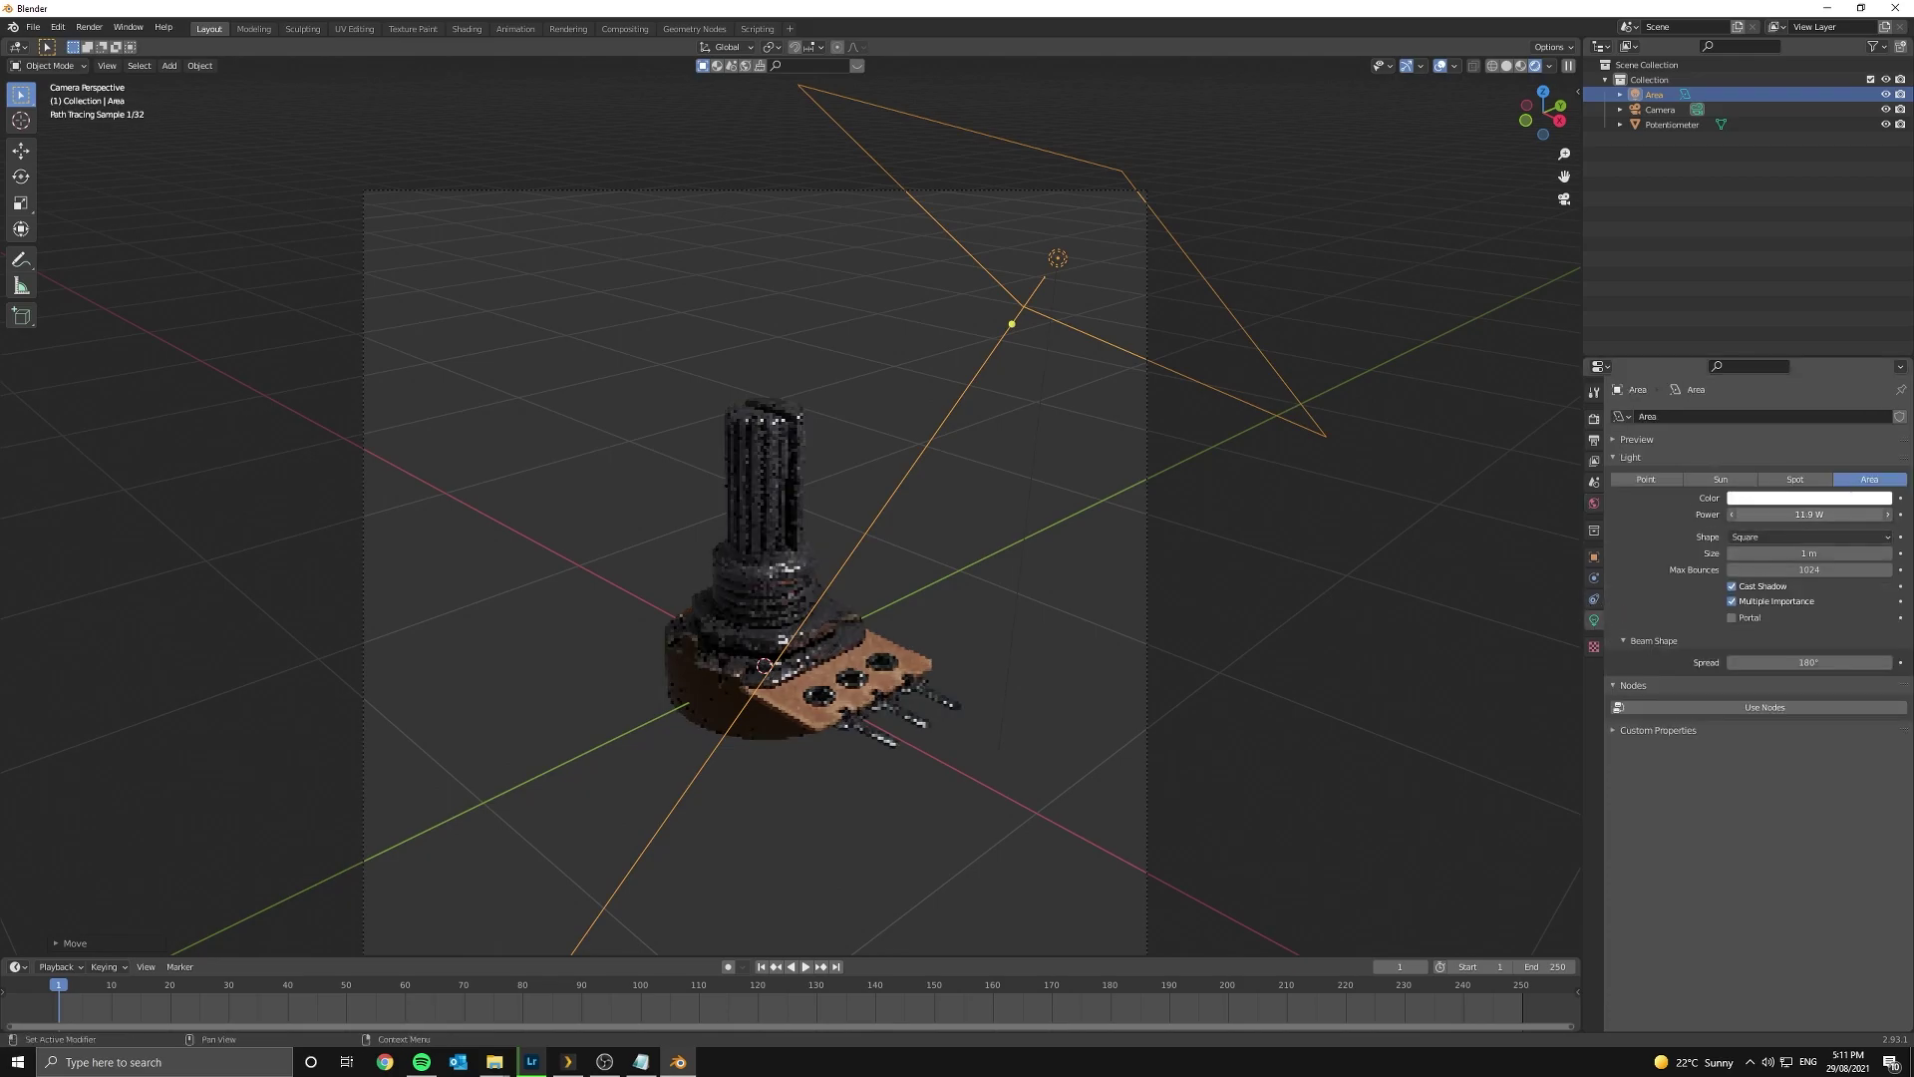
left_click(1793, 514)
key("Return")
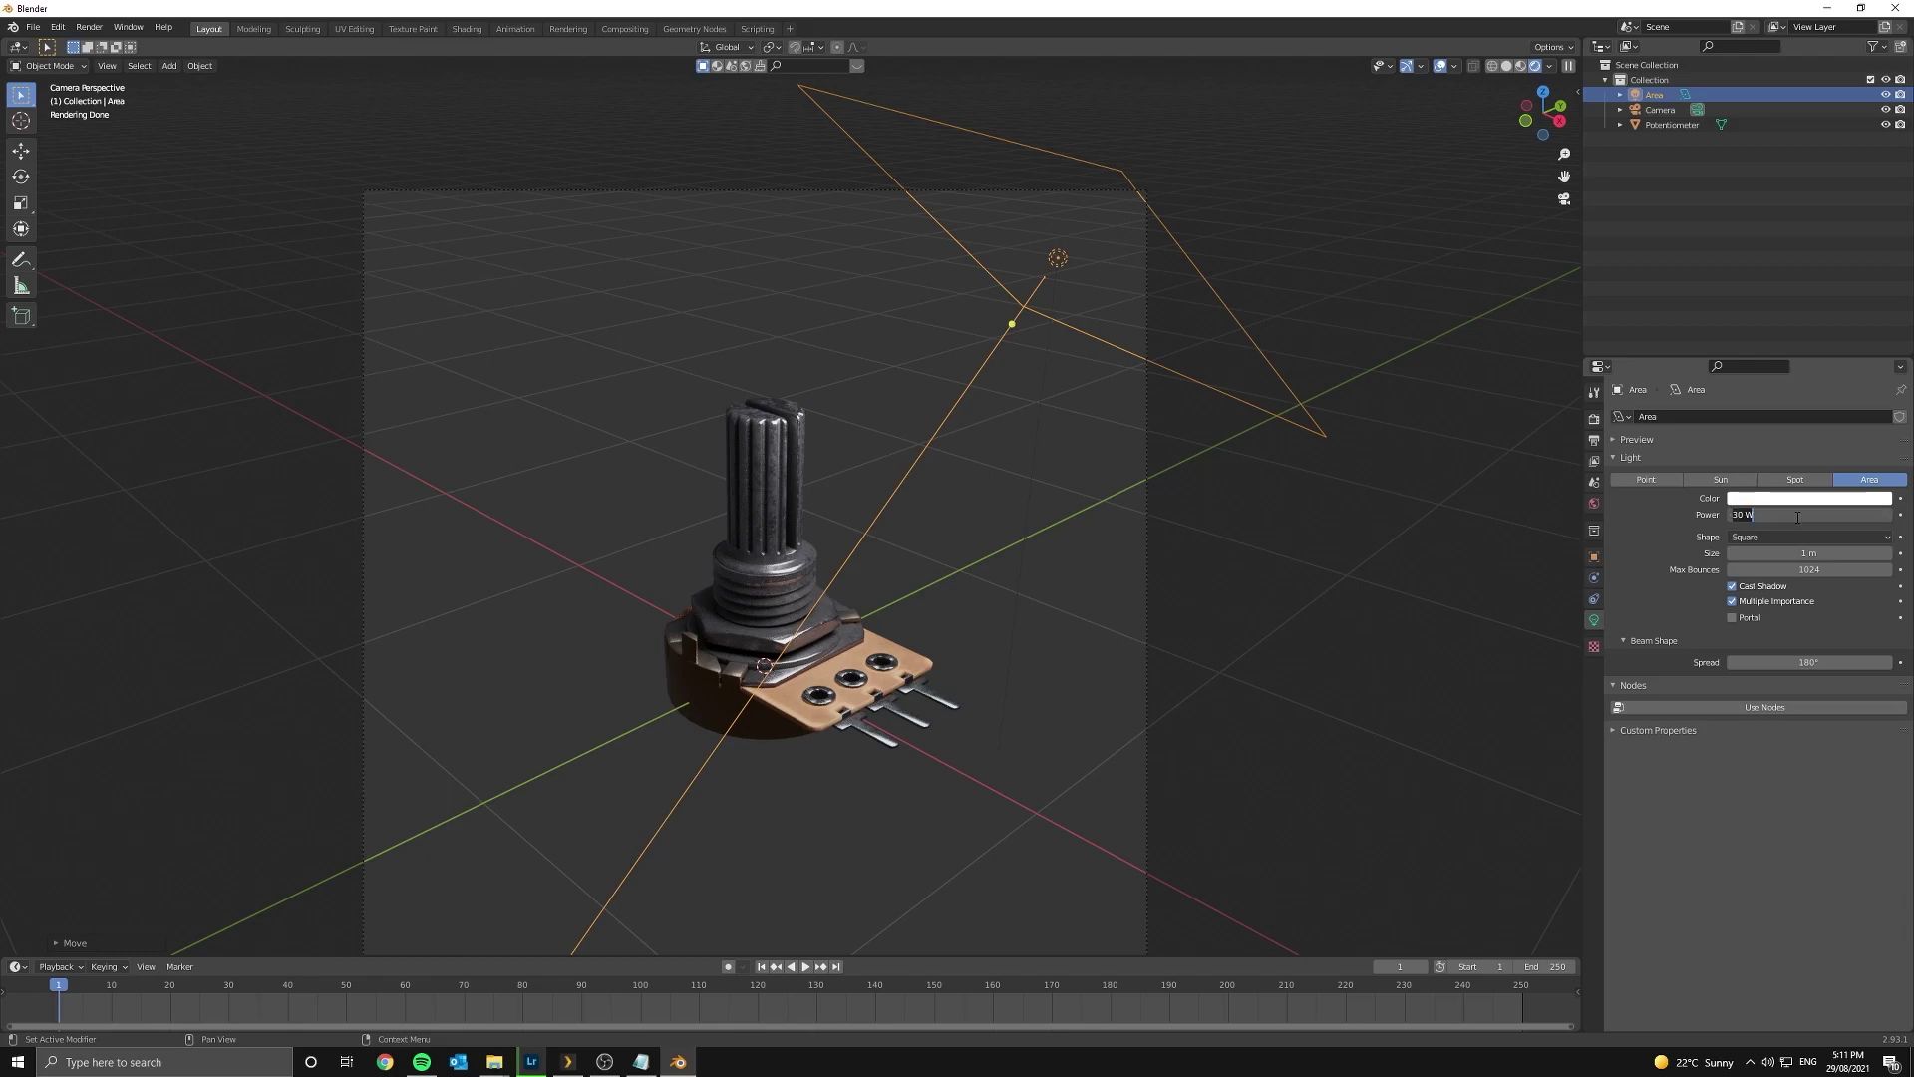
- Set the area light's power to 45 W and check the highlights on the potentiometer's nut up close
key("Return")
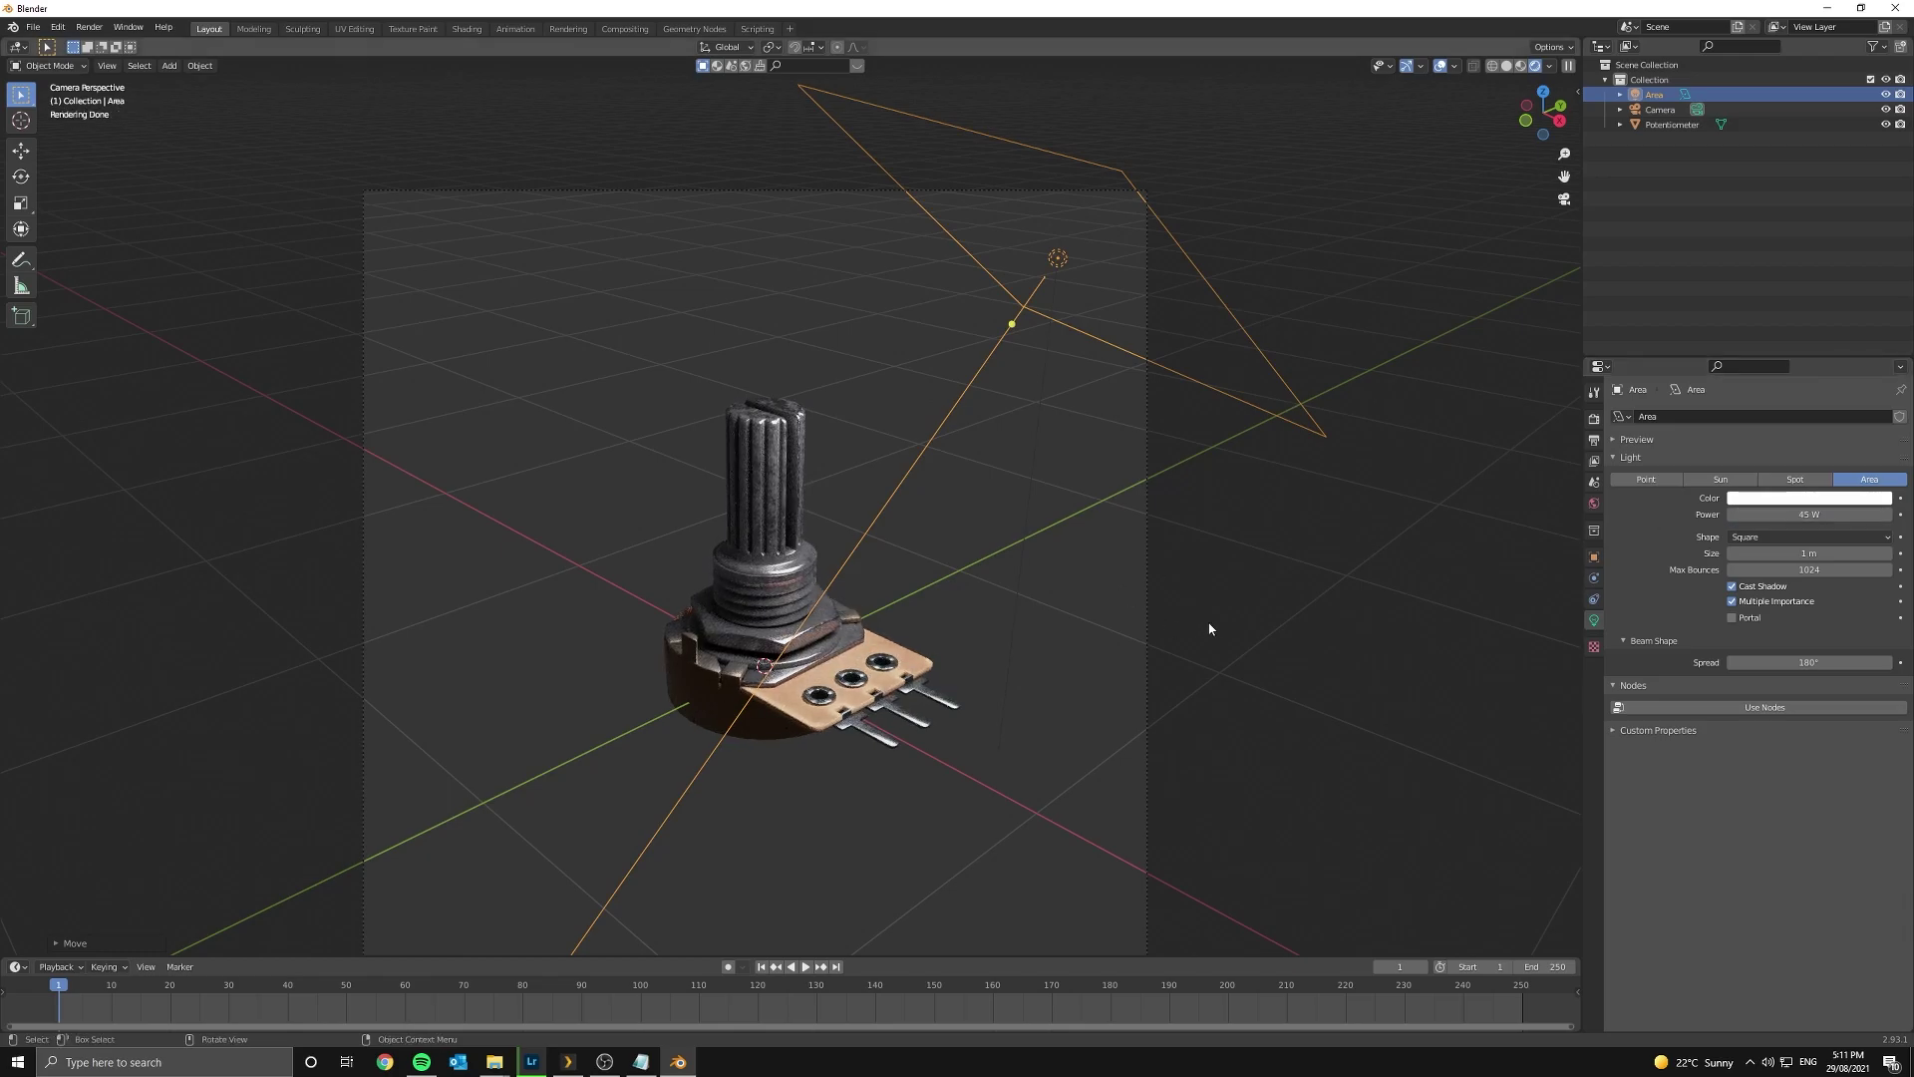
key("g")
right_click(1141, 642)
scroll(785, 650, "up", 5)
middle_click_drag(827, 510, 804, 163, "shift")
scroll(854, 618, "up", 9)
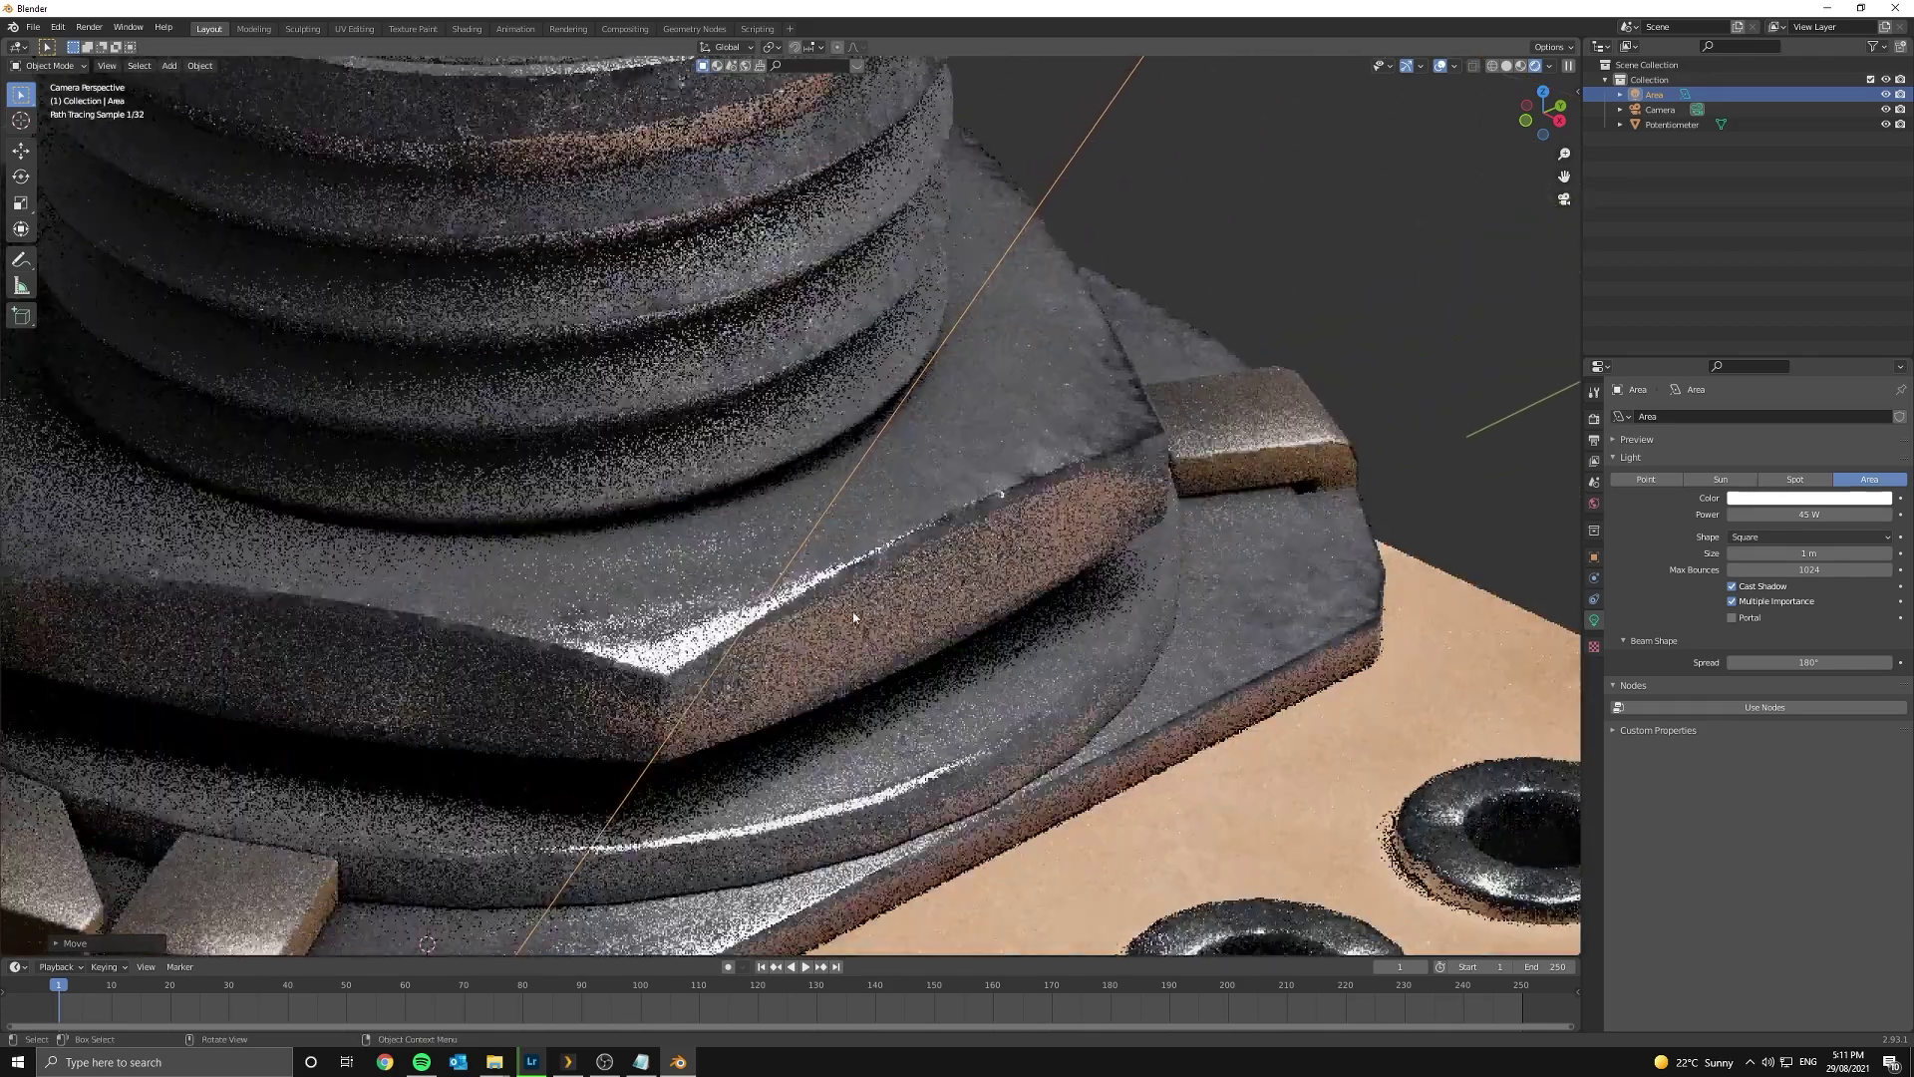
scroll(850, 599, "down", 10)
scroll(866, 514, "up", 8)
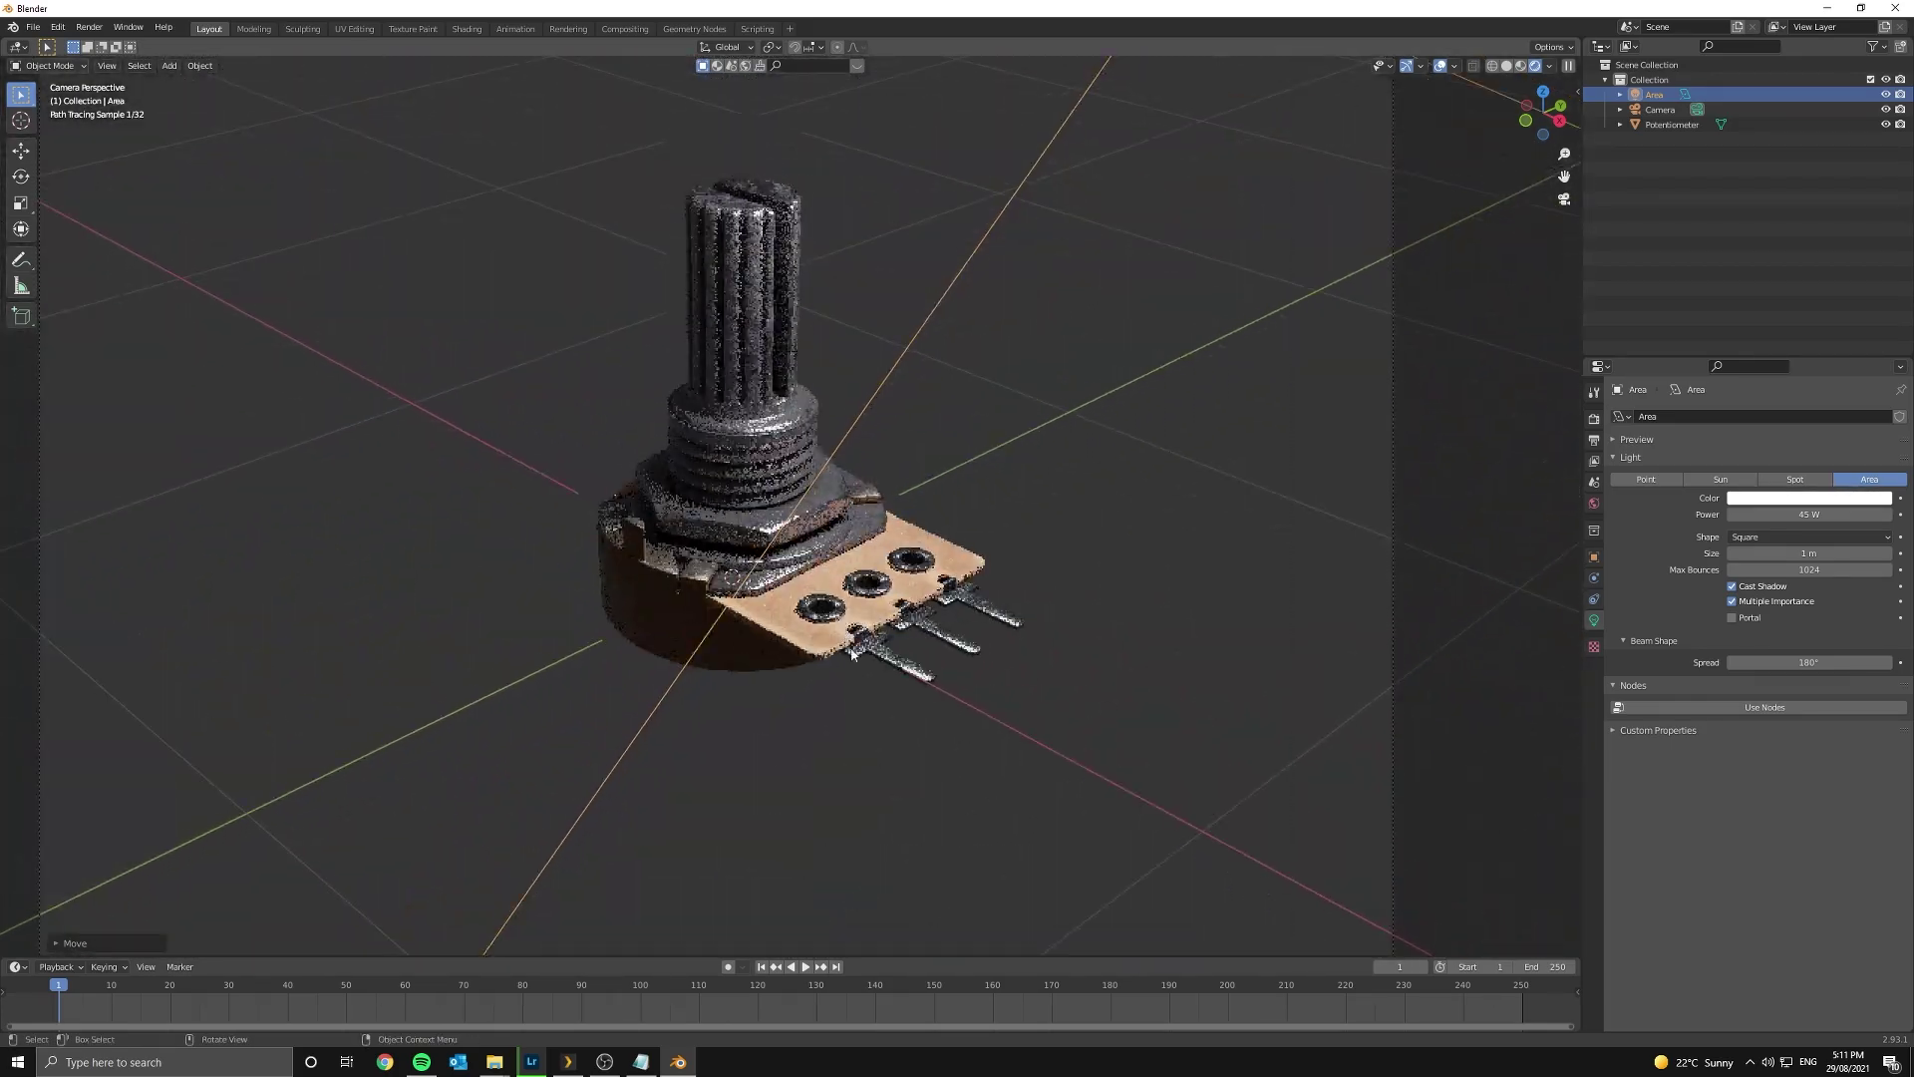
scroll(908, 648, "down", 5)
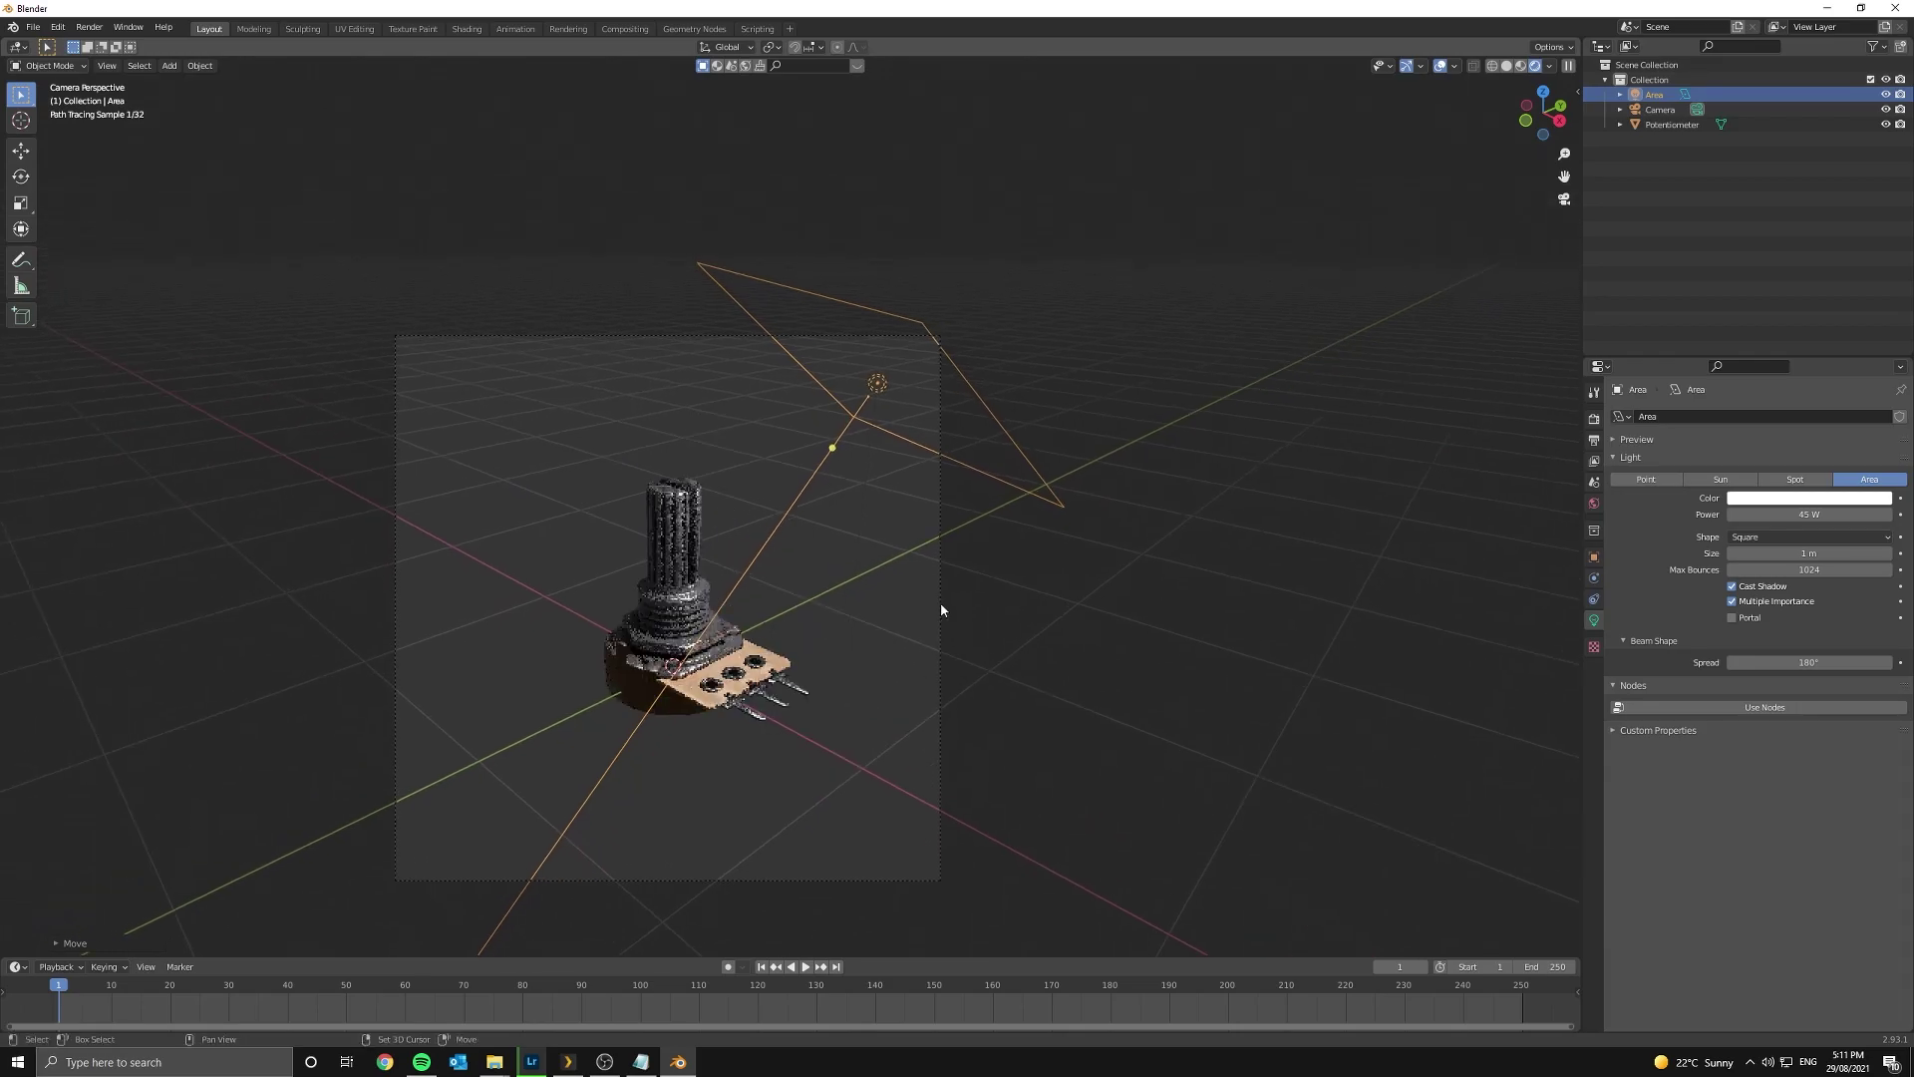
- Move the area light horizontally farther from the potentiometer, turn it around Z, and check the lighting through the camera
key("g")
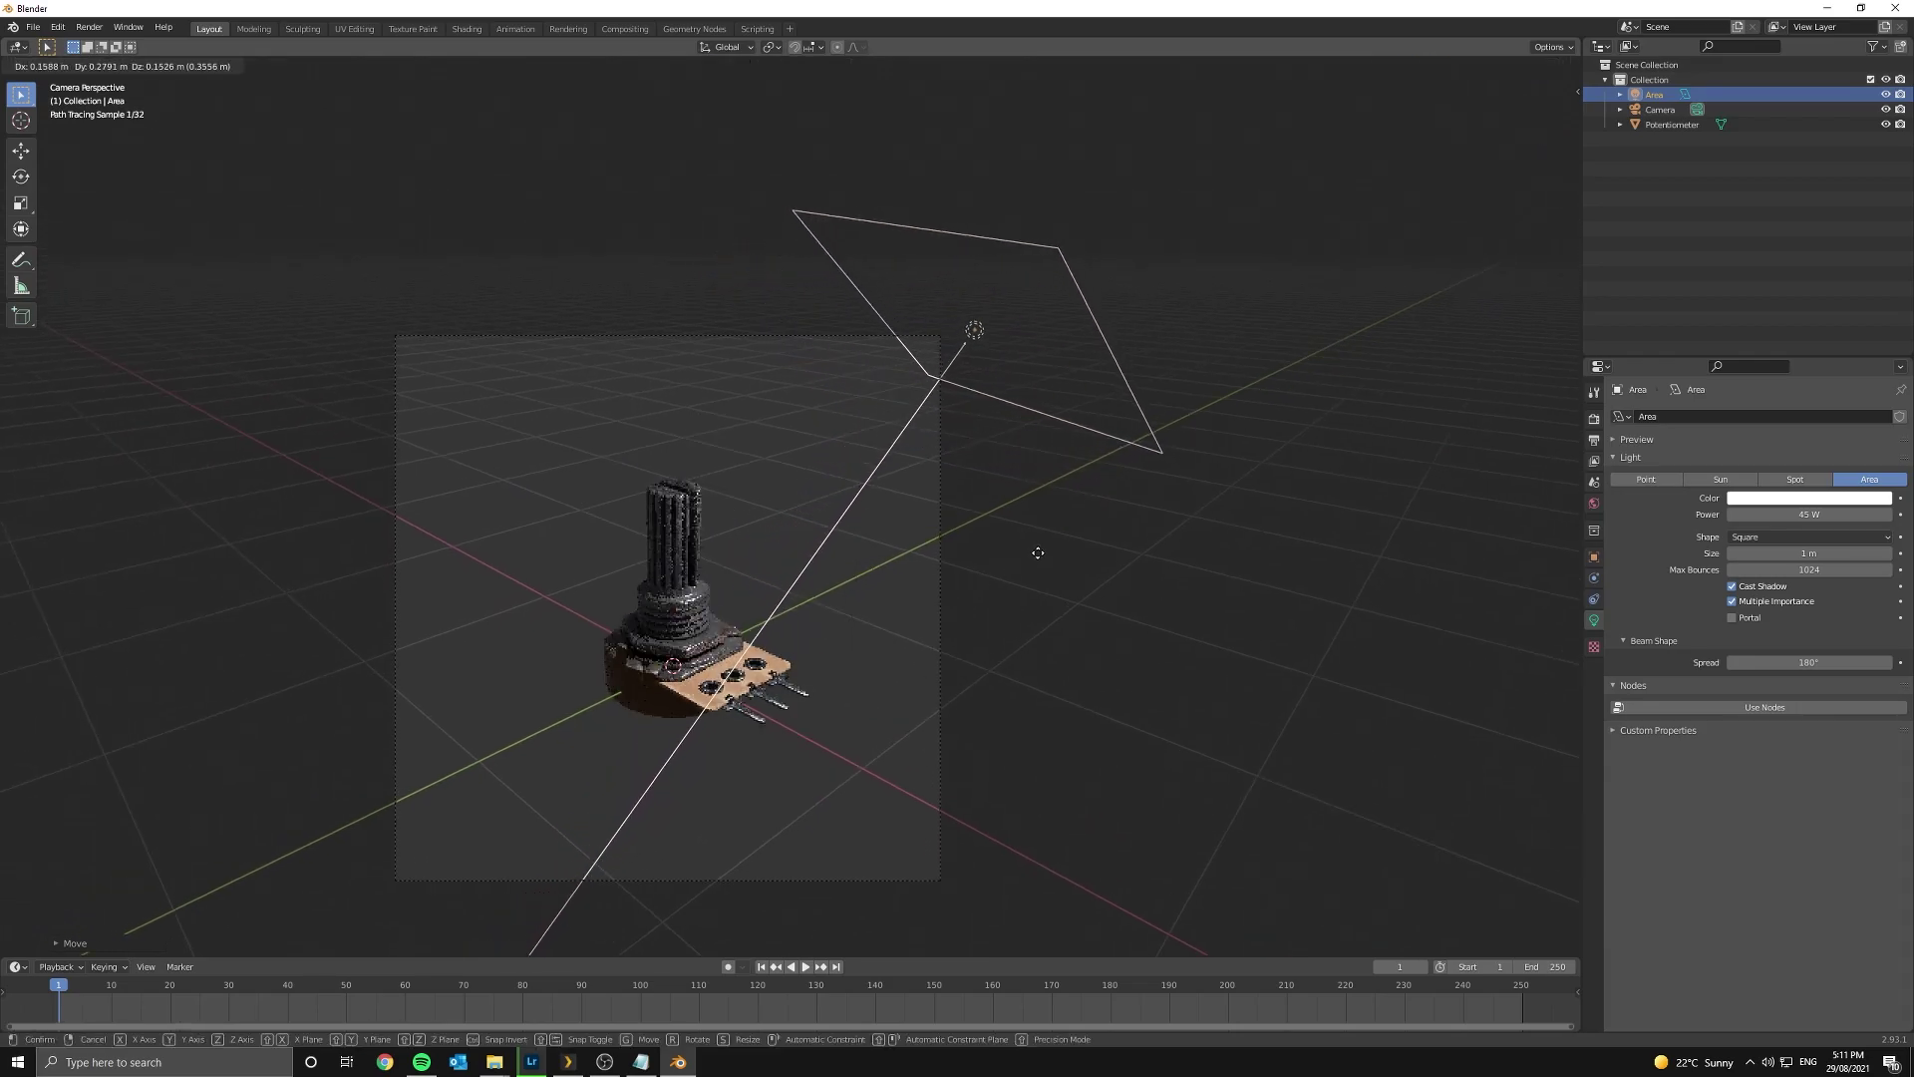
key("shift+z")
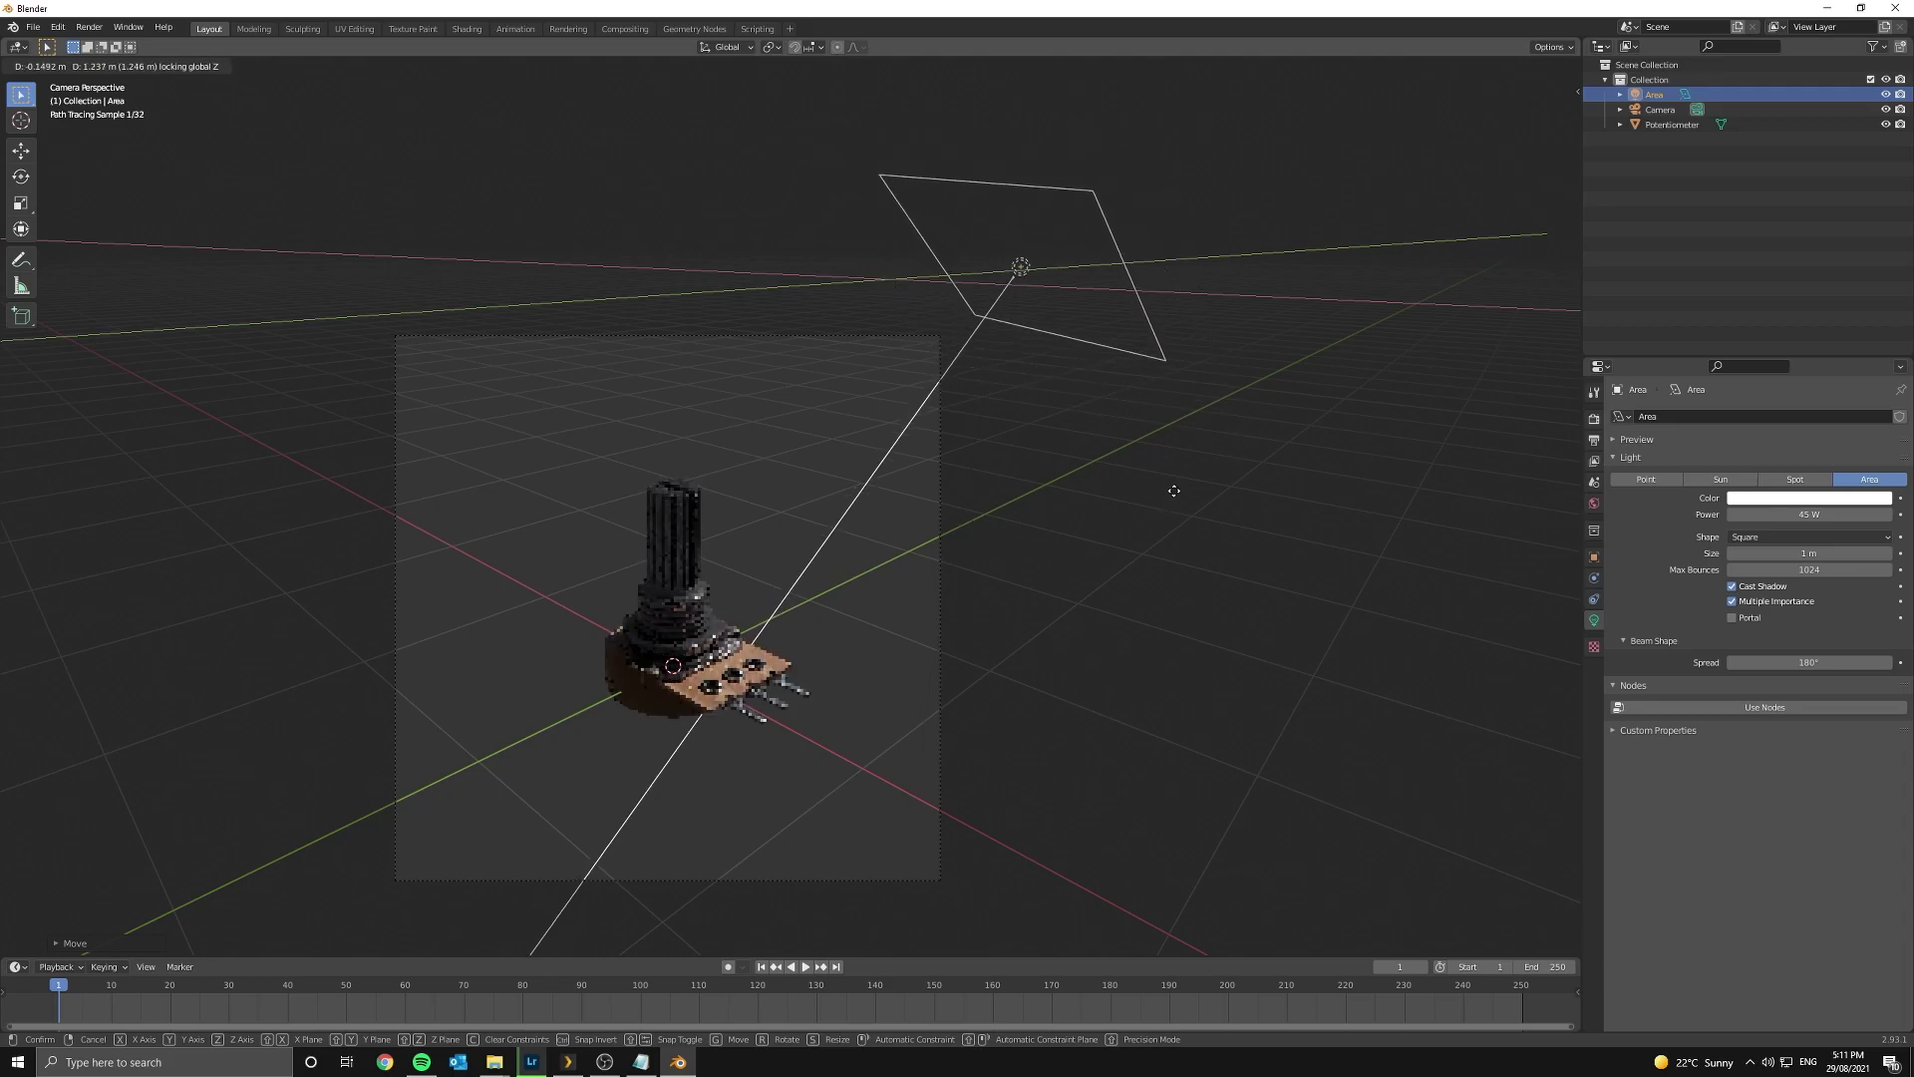
left_click(1264, 578)
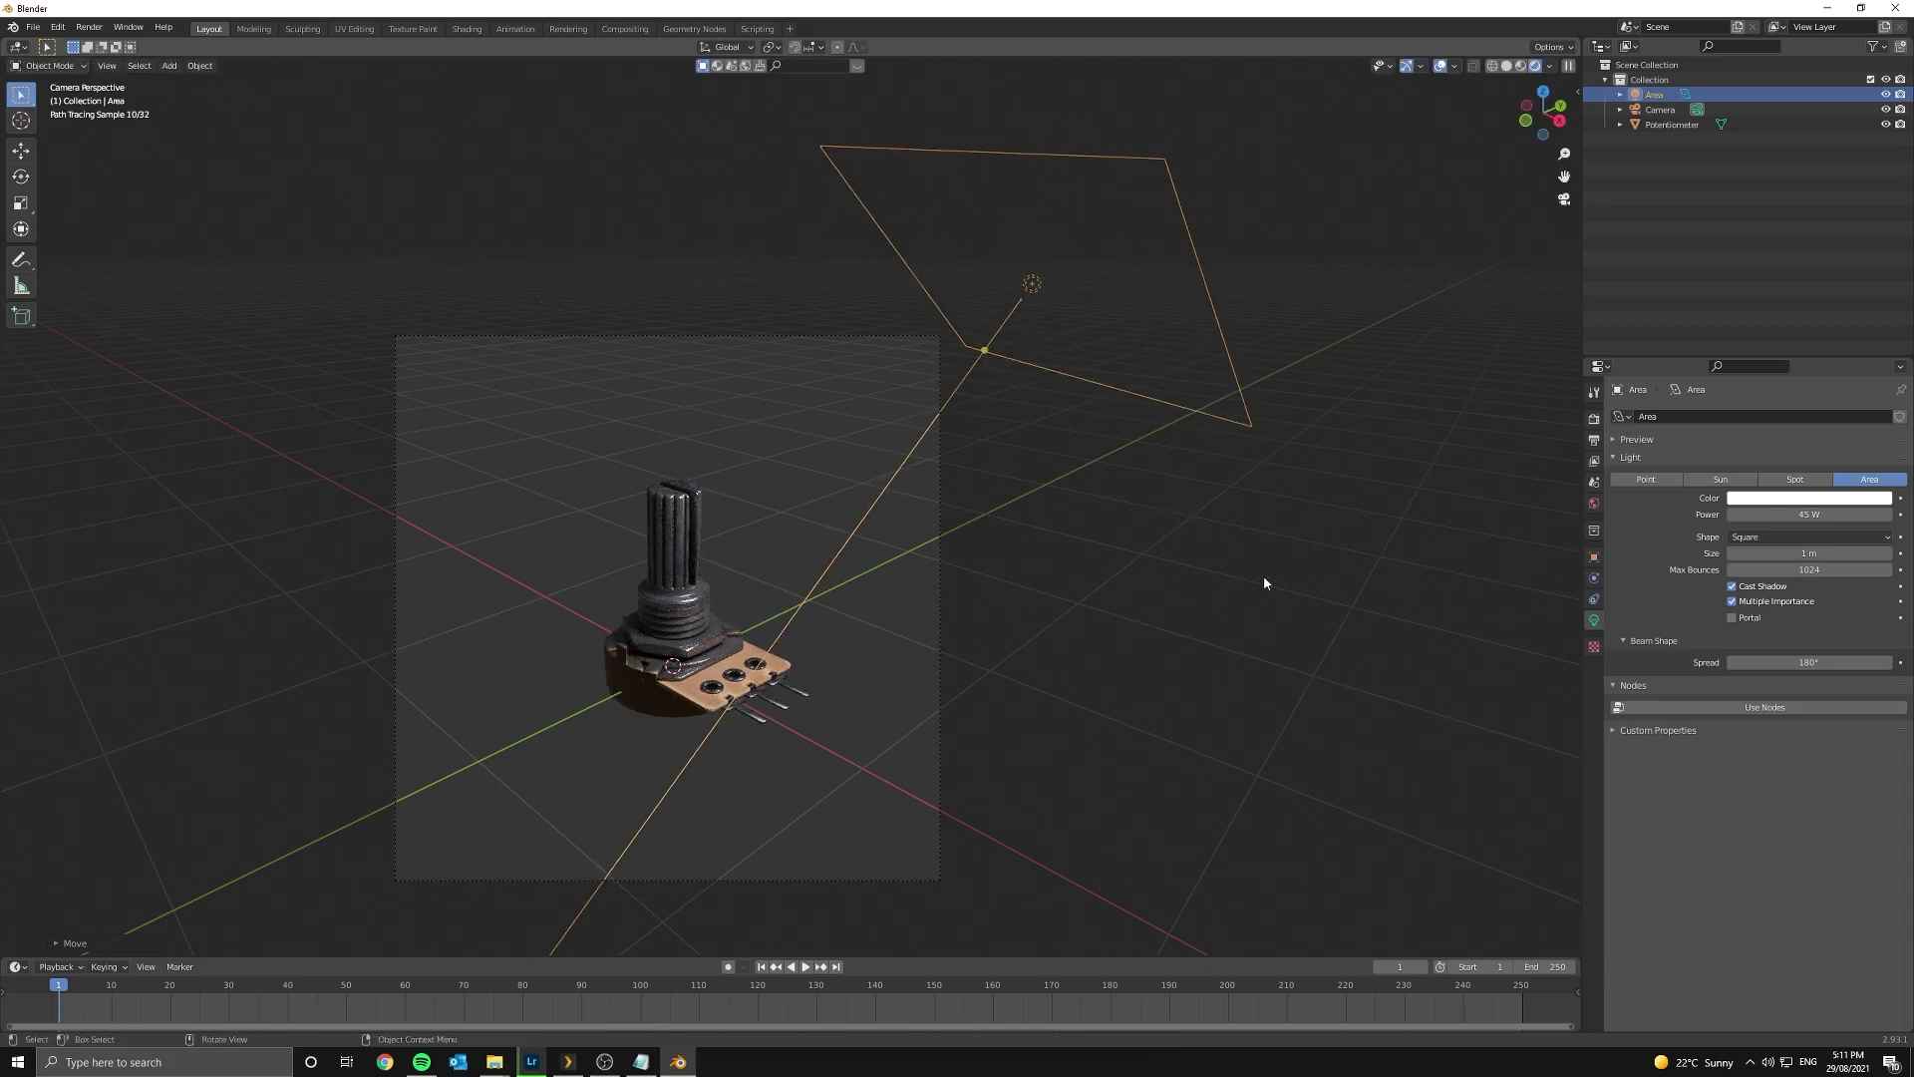
middle_click_drag(1264, 578, 1230, 658)
scroll(1230, 658, "down", 3)
key("r")
key("z")
left_click(1191, 772)
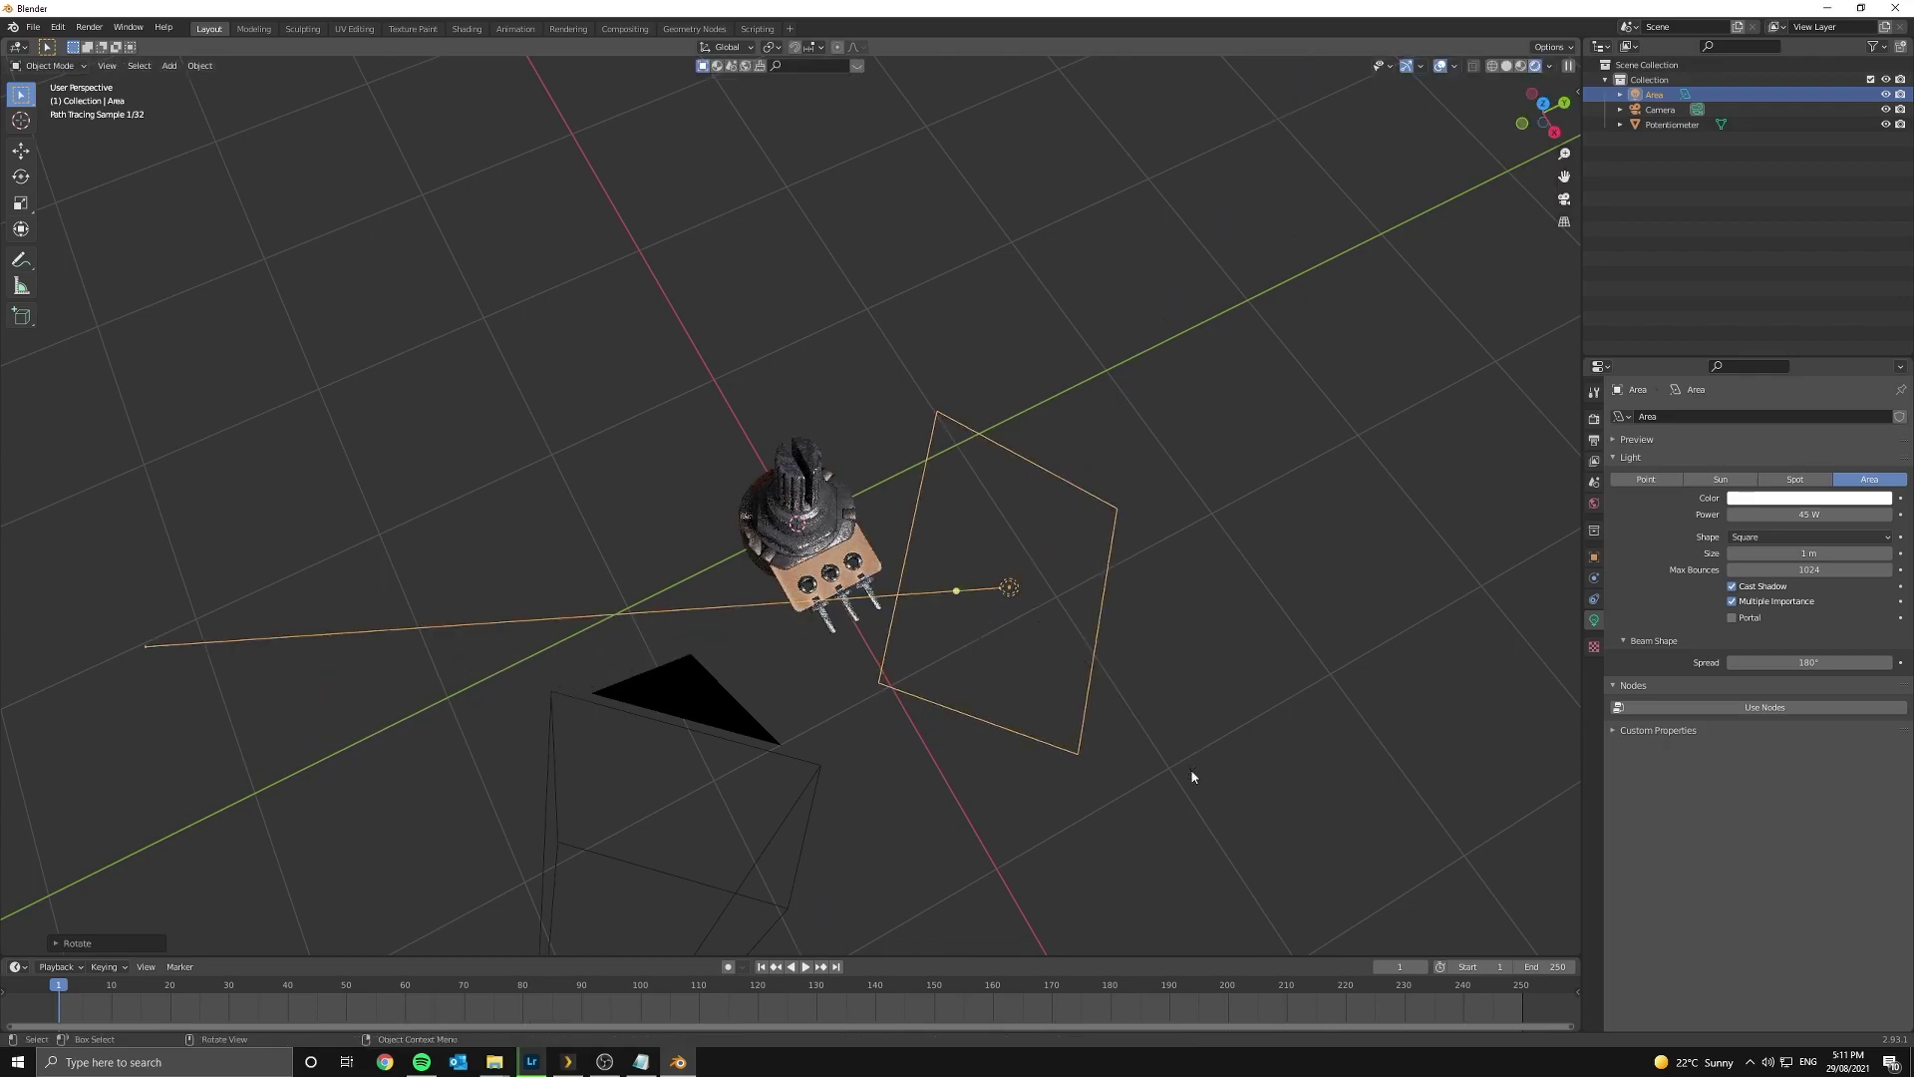
key("KP_0")
scroll(1123, 789, "up", 6)
scroll(1225, 542, "down", 4)
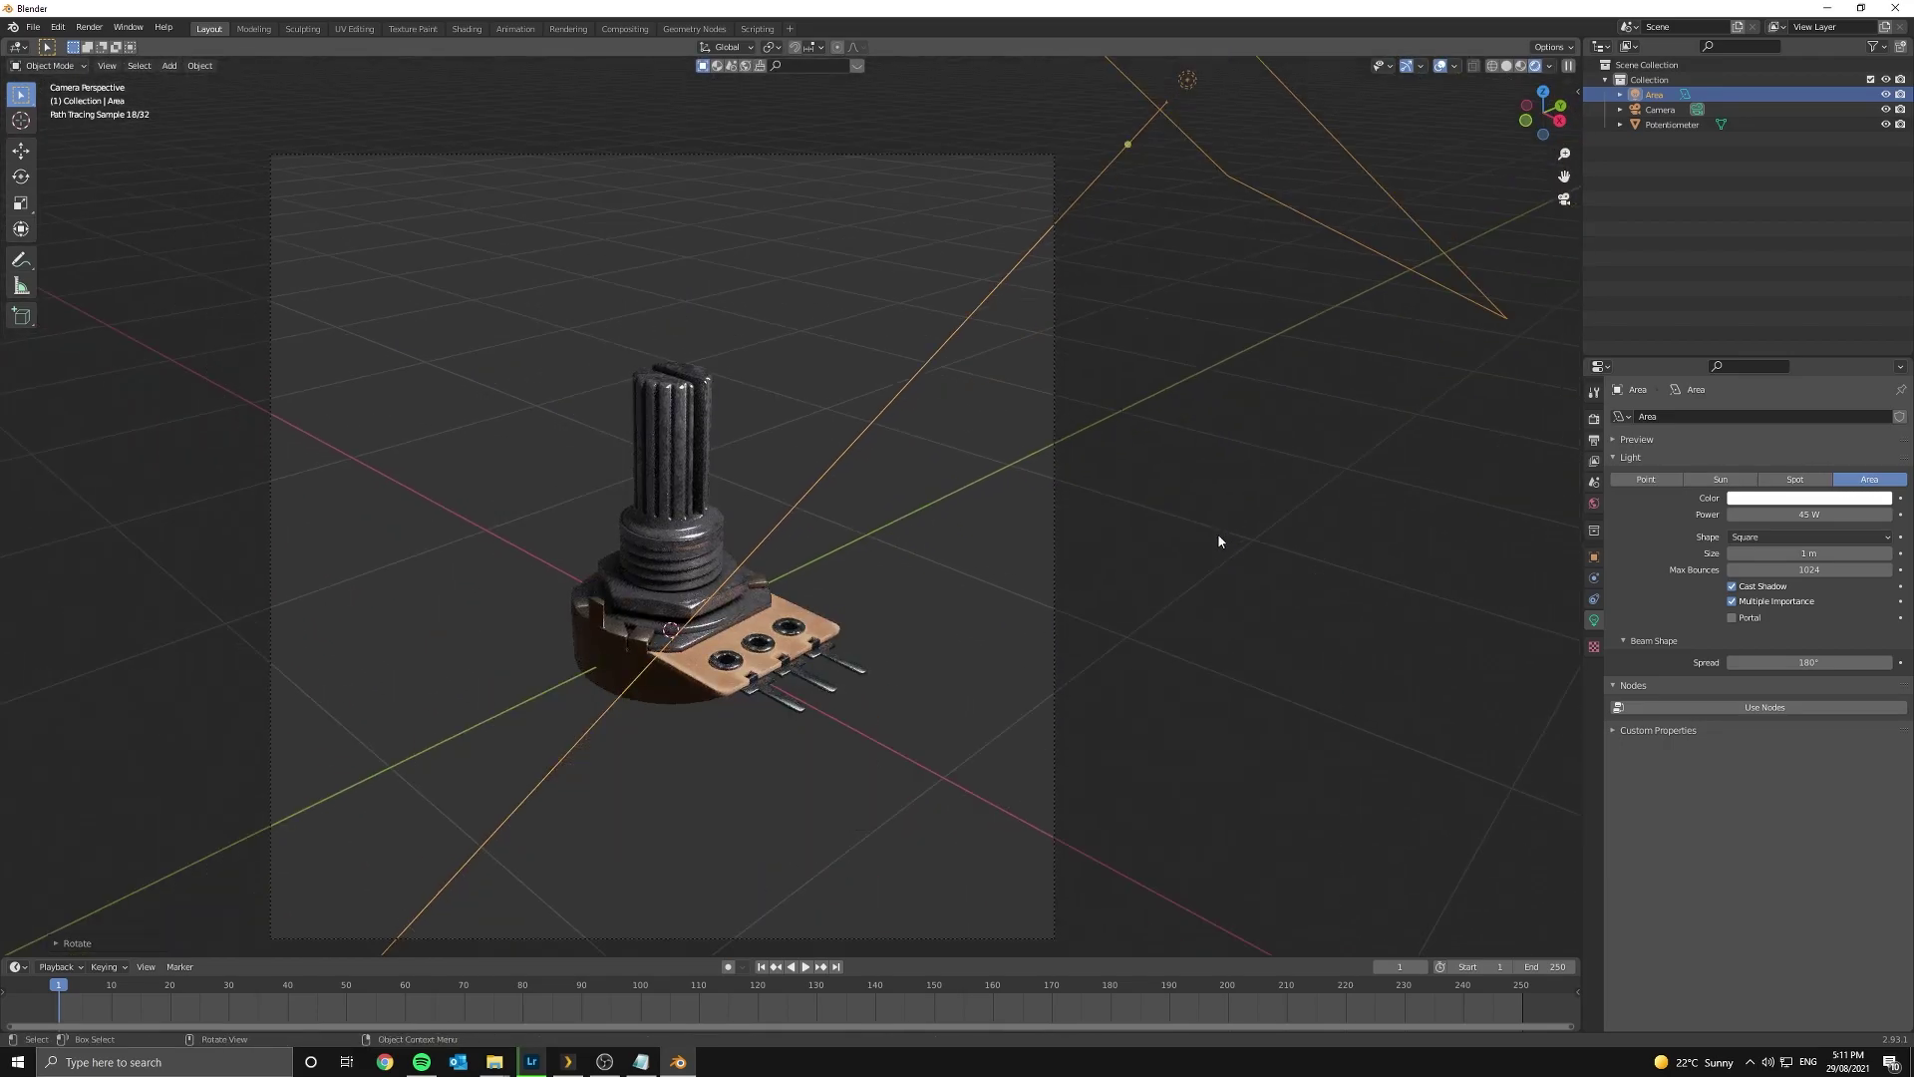
scroll(1218, 538, "down", 1)
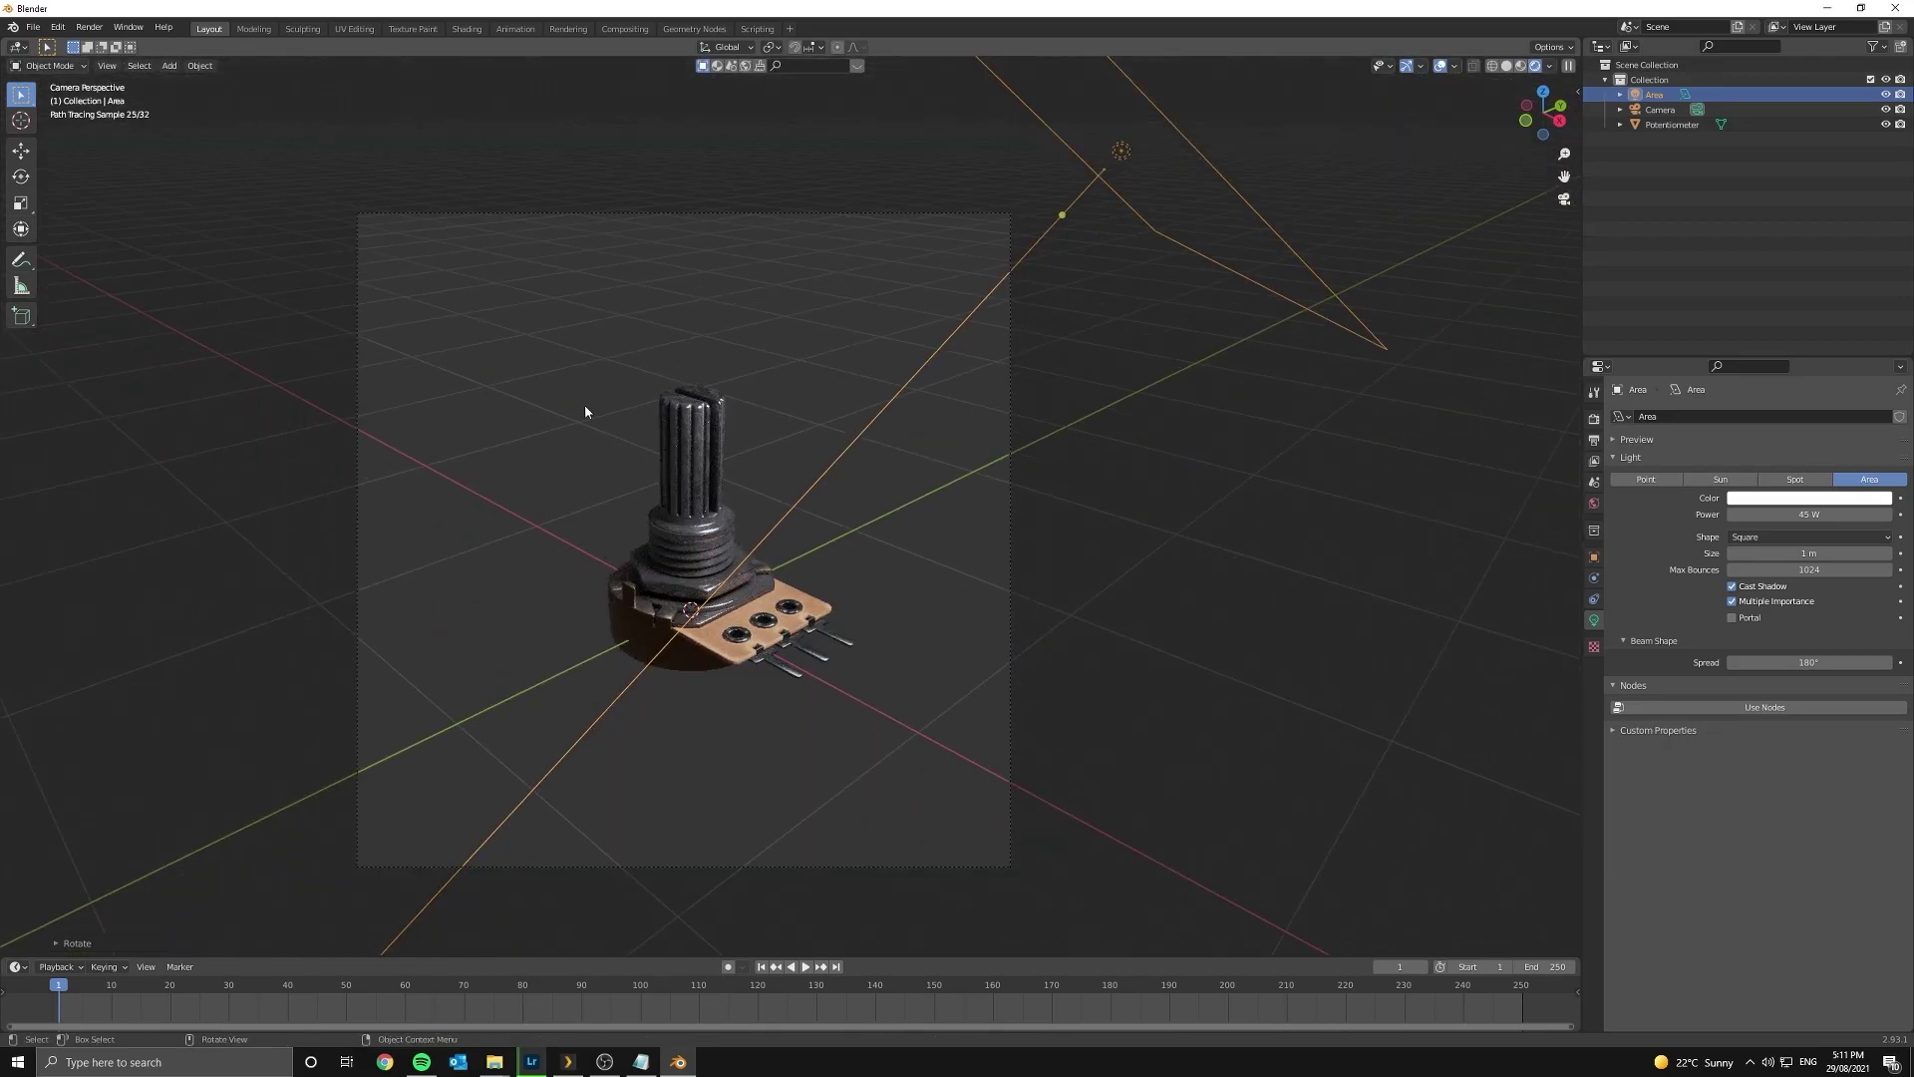
- Duplicate the area light and place the copy horizontally behind the potentiometer
middle_click_drag(585, 411, 1120, 481, "shift")
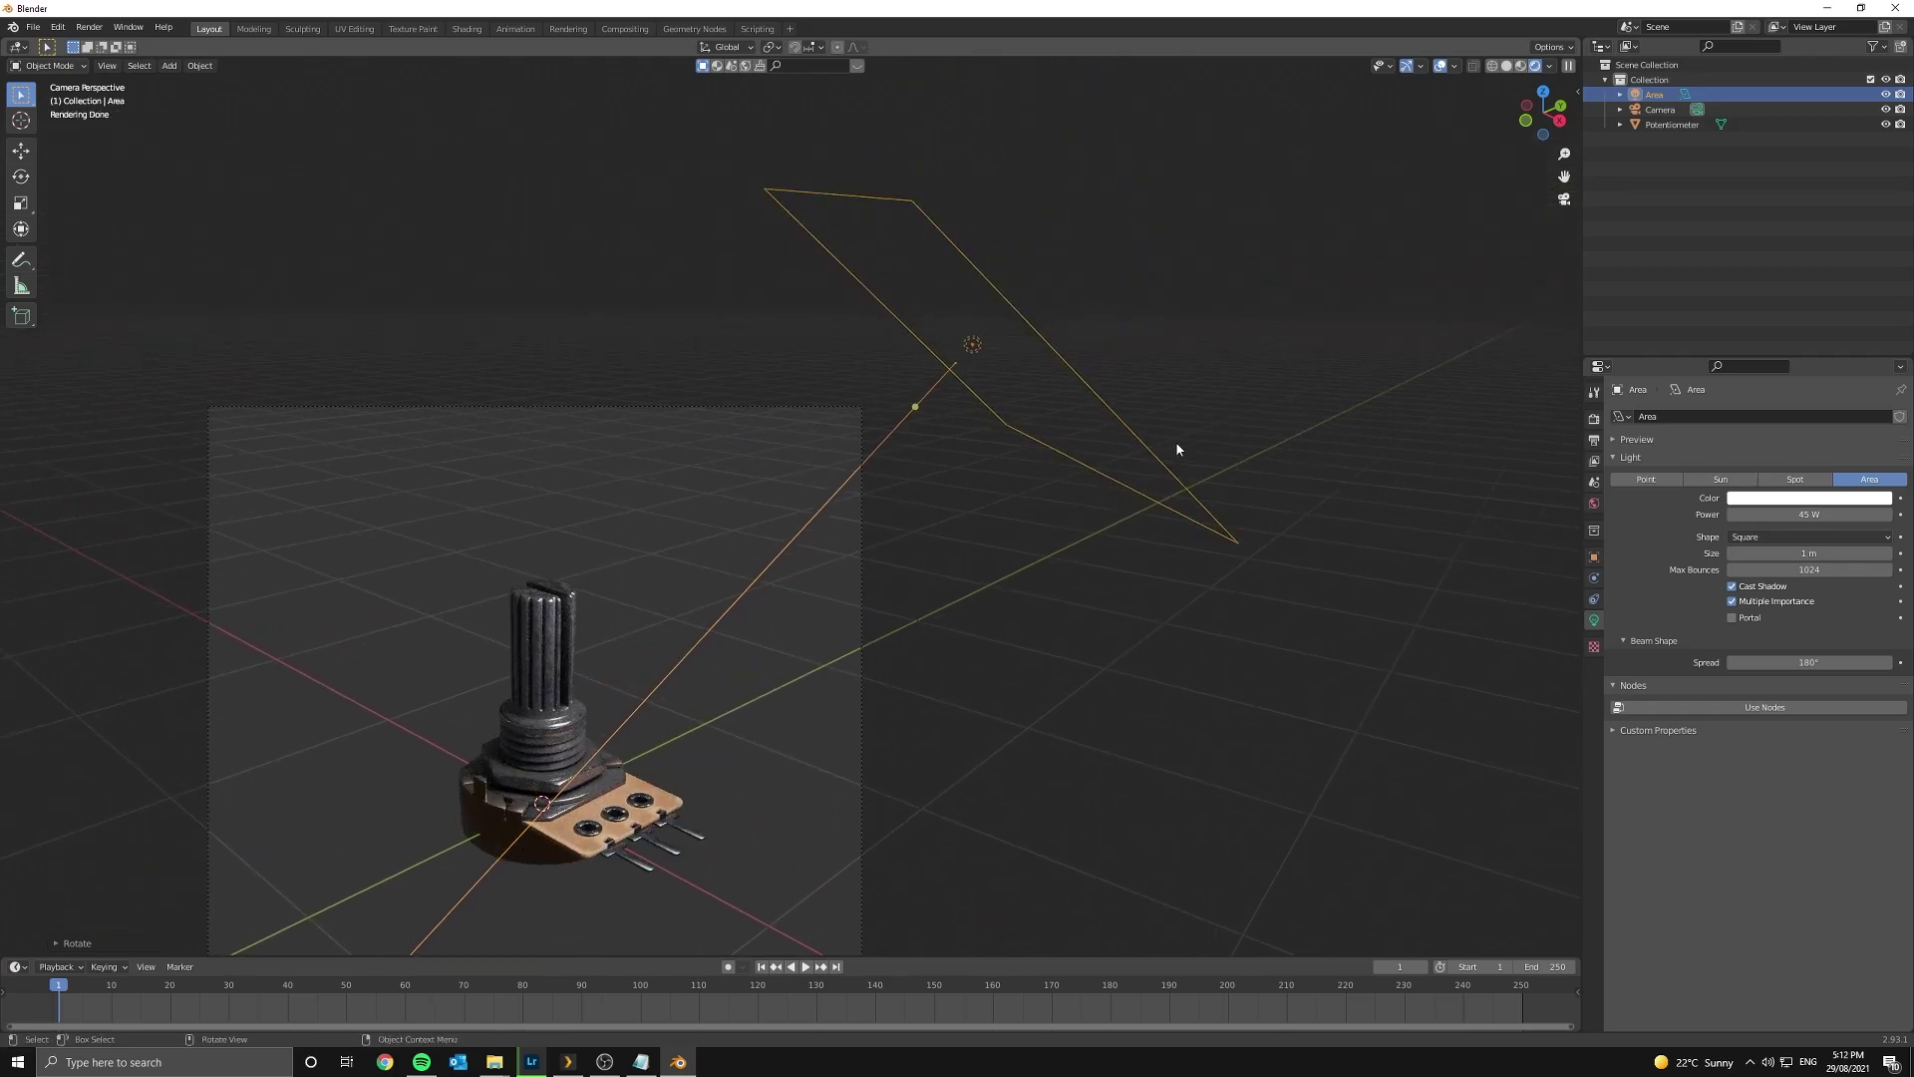
key("shift+d")
key("shift+z")
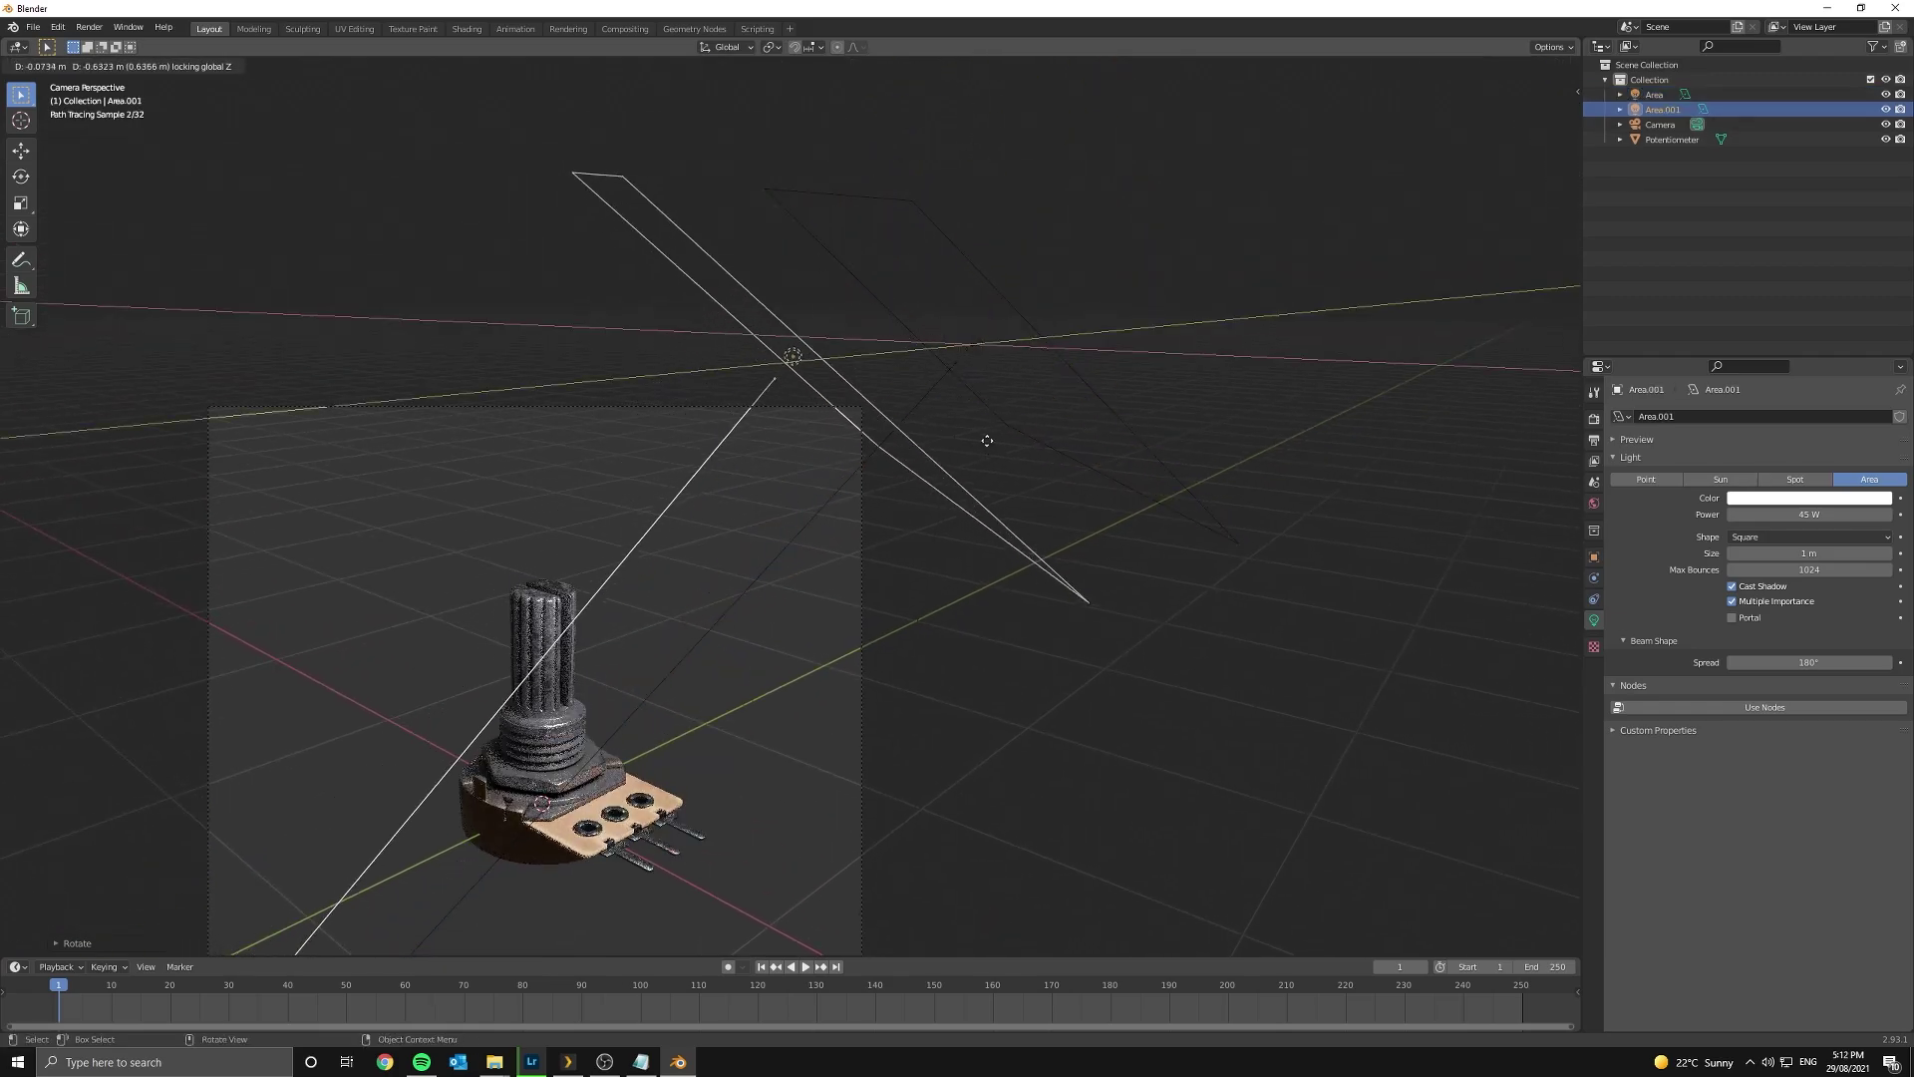
left_click(979, 433)
- Rotate the duplicated light toward the potentiometer in solid shading, and return to the rendered camera view
middle_click_drag(979, 433, 910, 518)
key("z")
left_click(1212, 511)
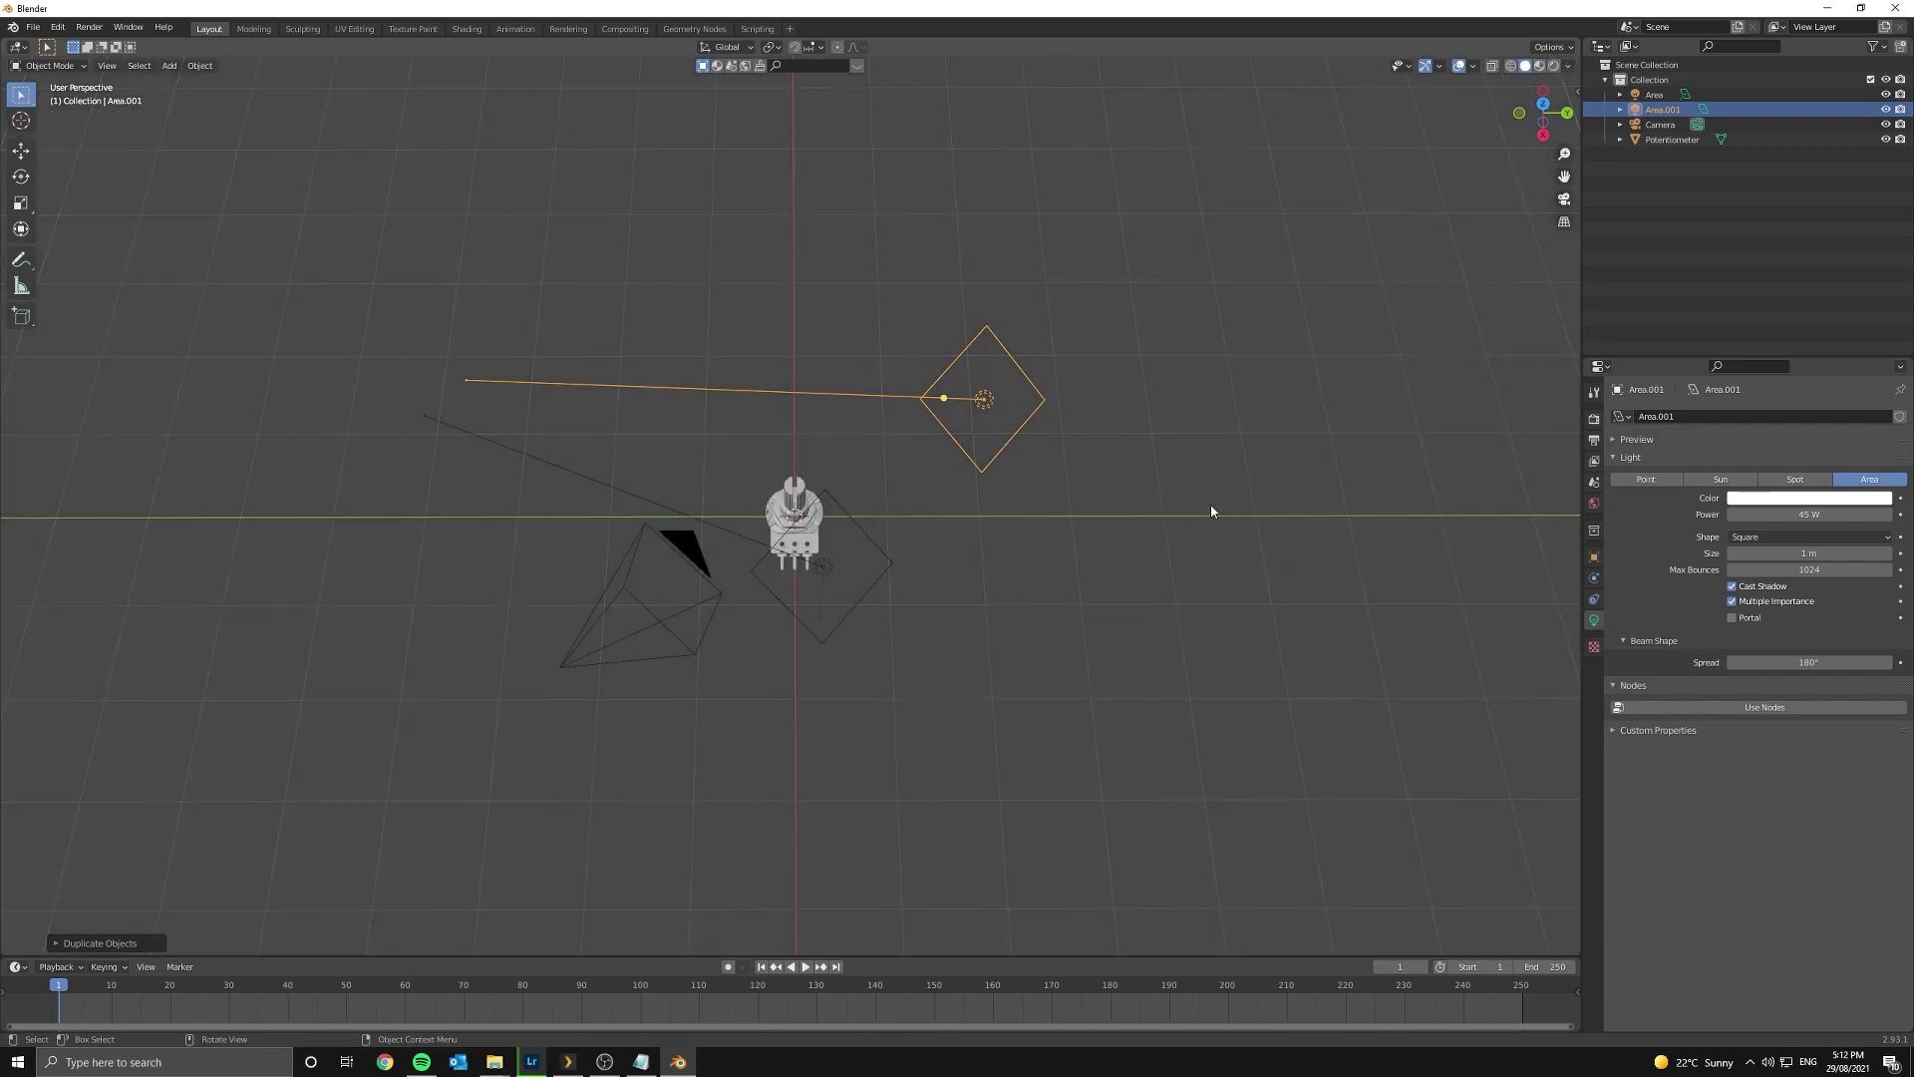
left_click(1188, 312)
key("KP_0")
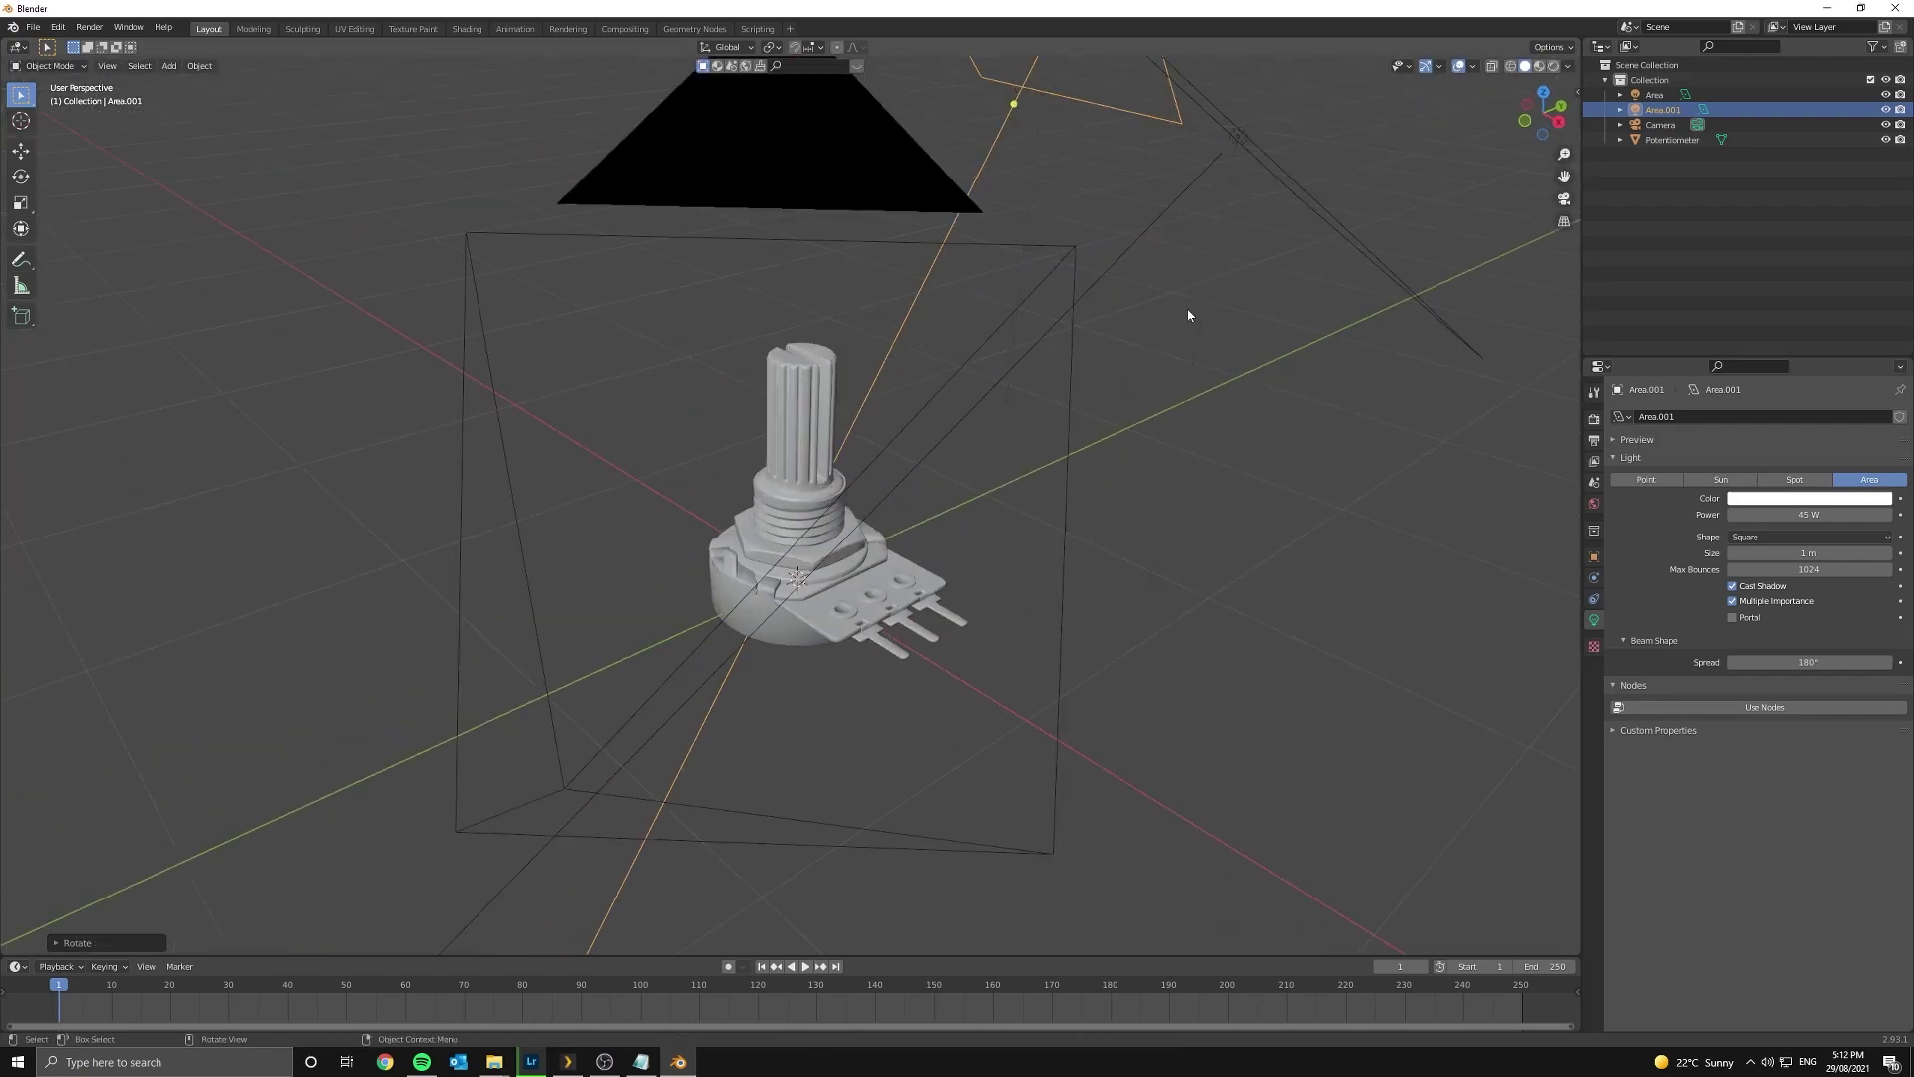
key("z")
left_click(1123, 104)
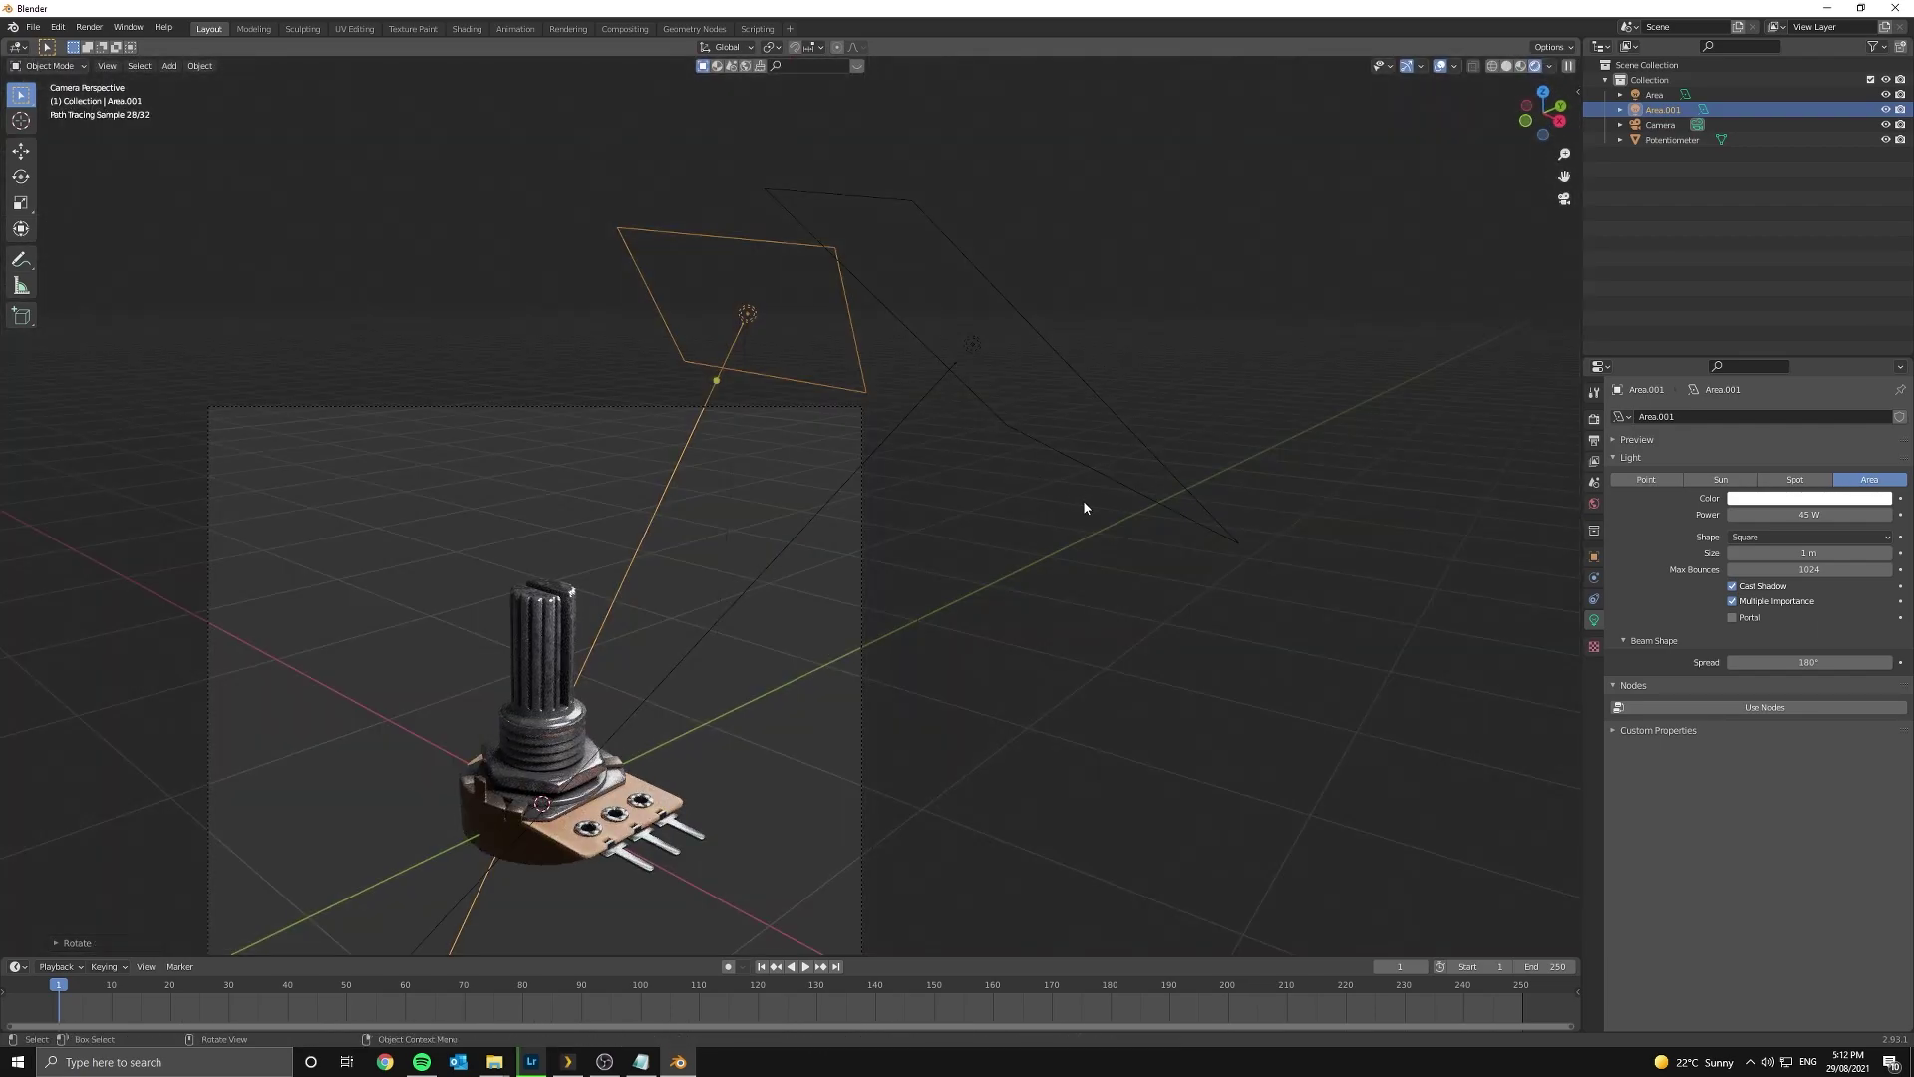
- Rotate the duplicated light around global Z and shift it horizontally behind the potentiometer
key("r")
key("z")
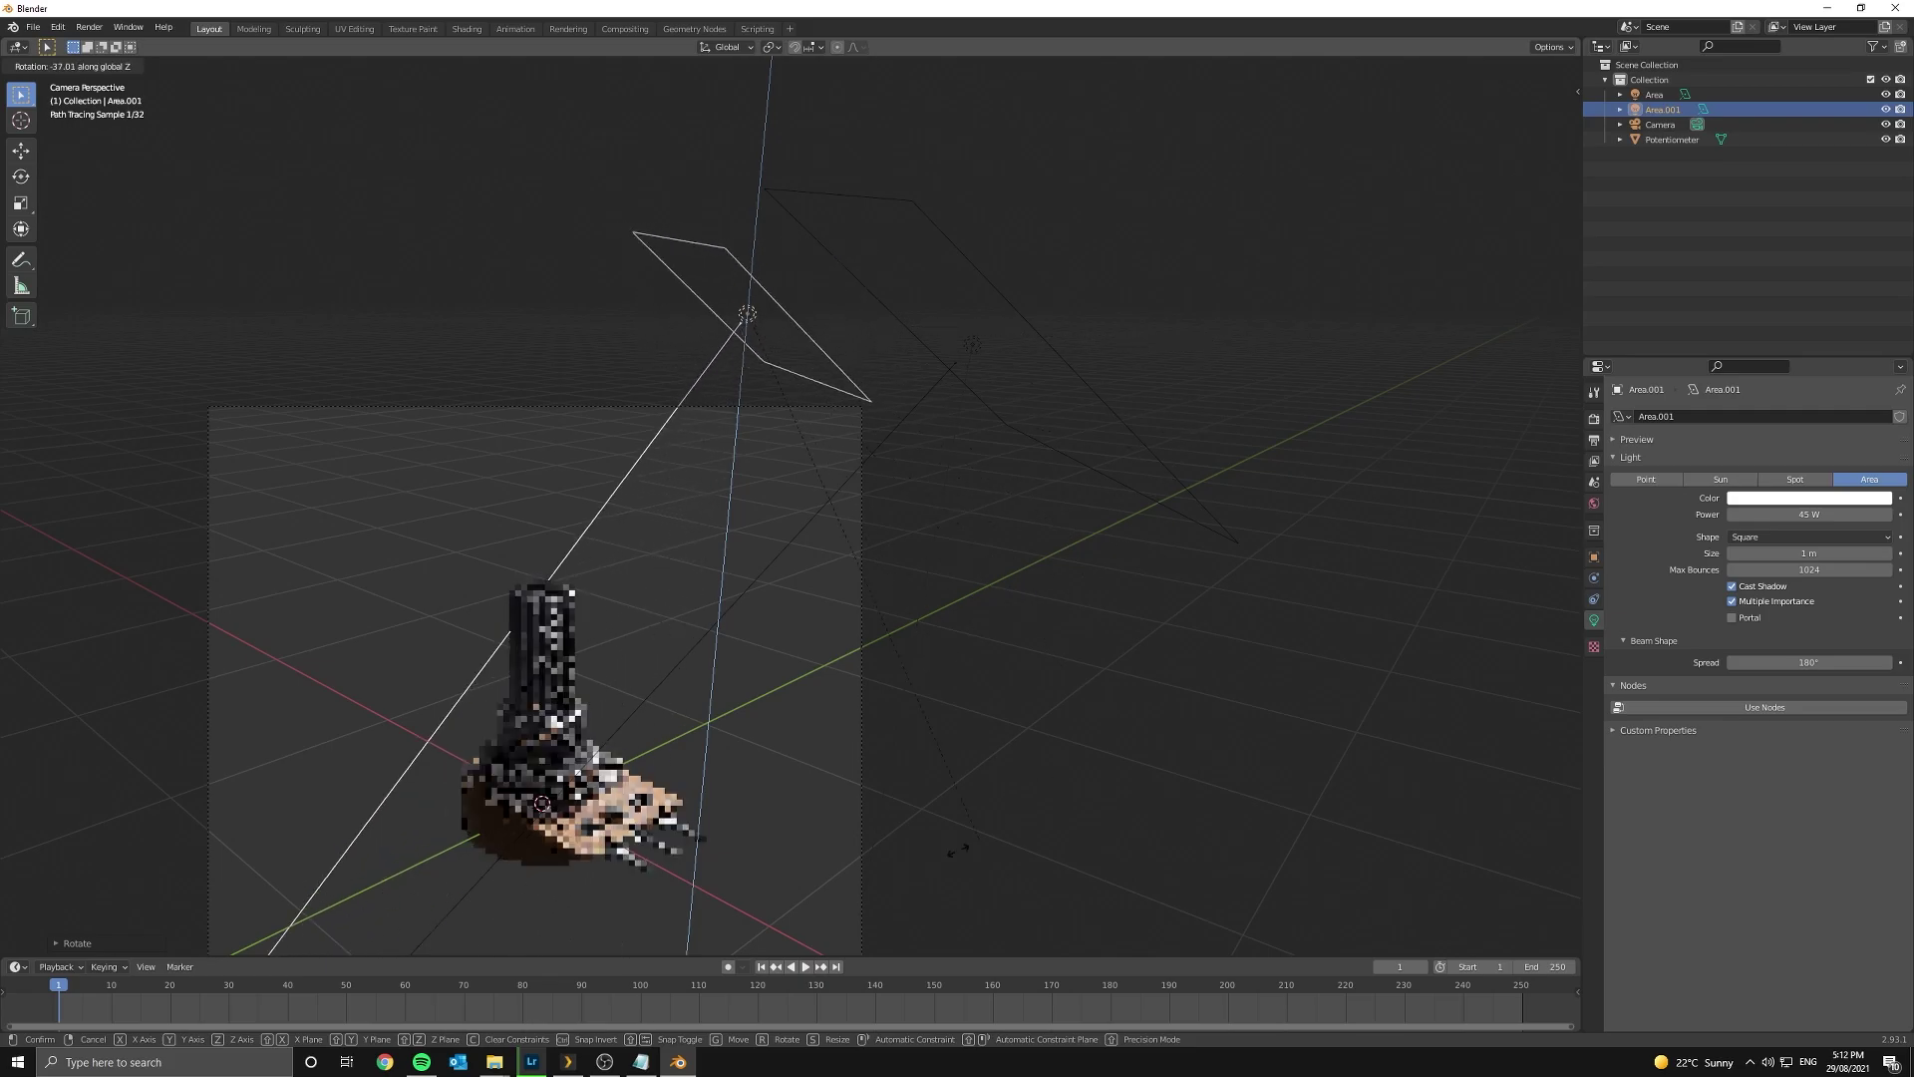
left_click(812, 708)
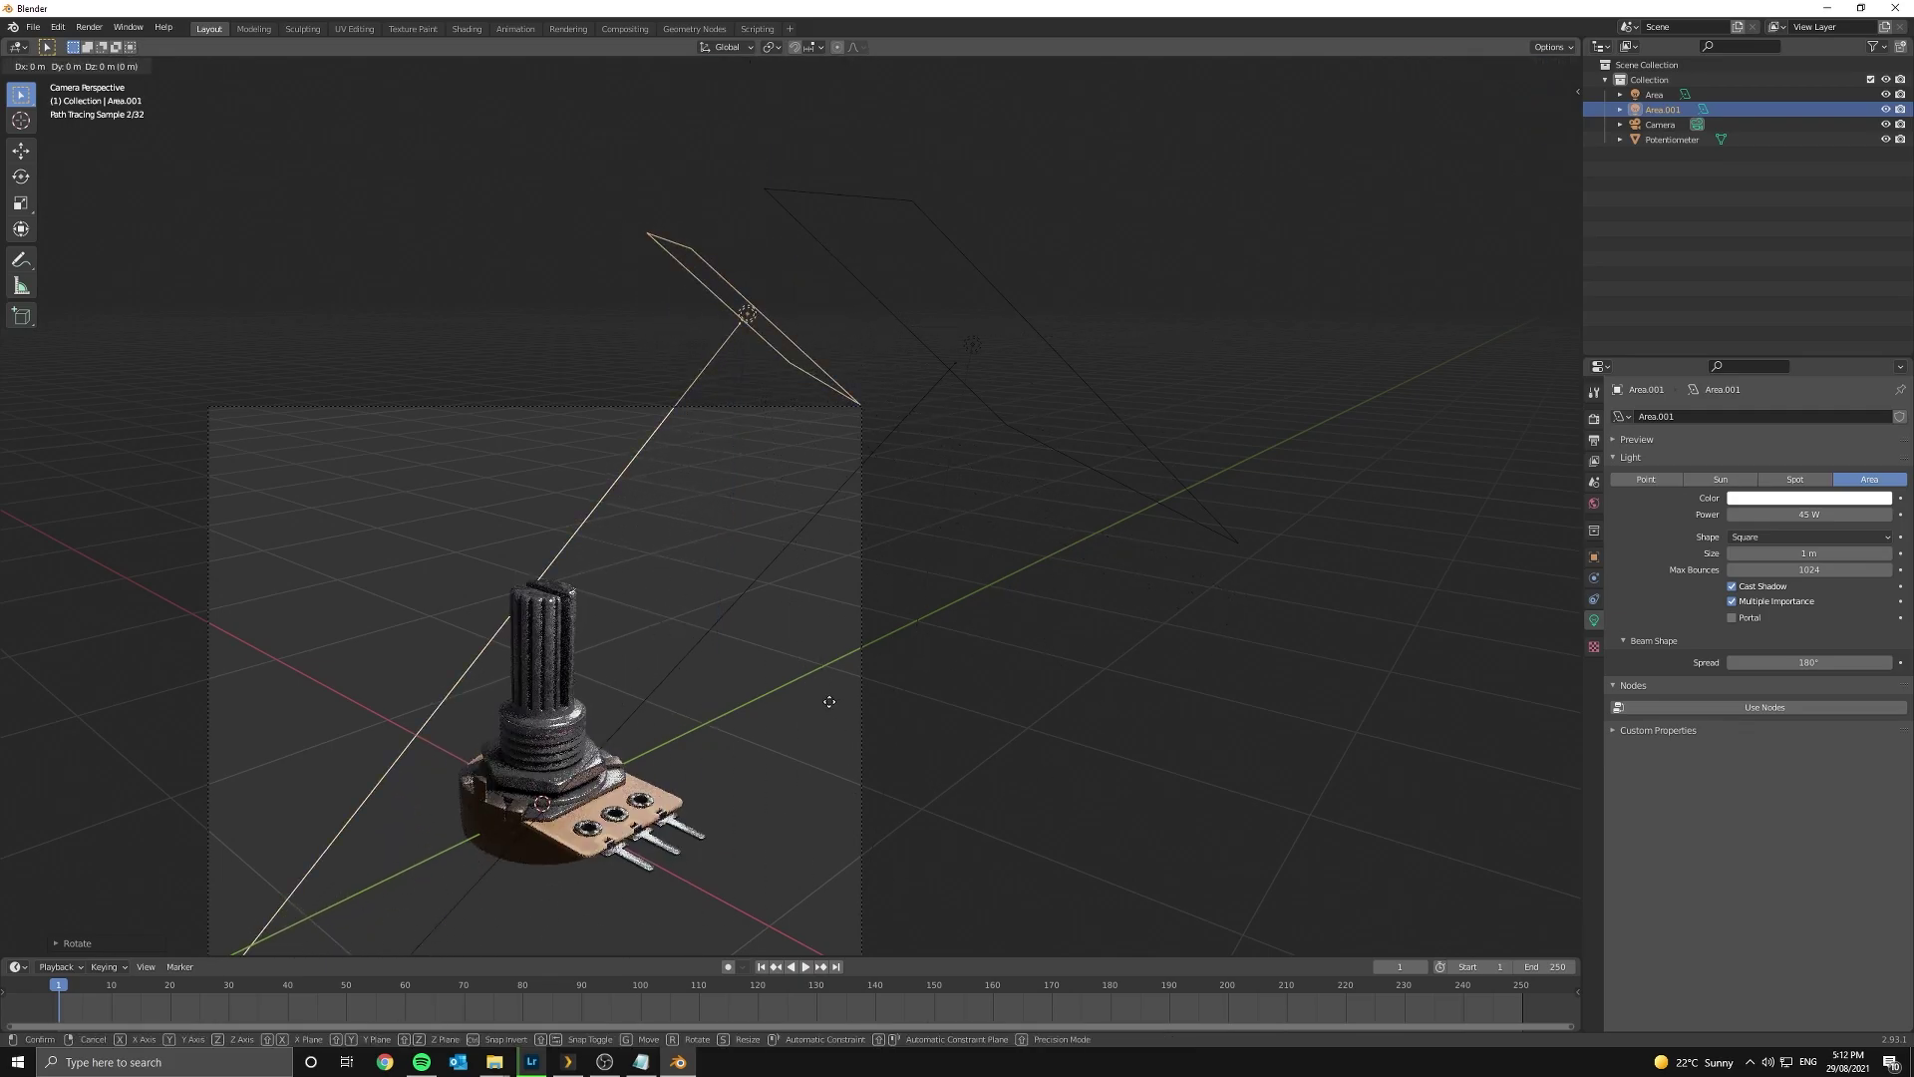
key("g")
key("shift+z")
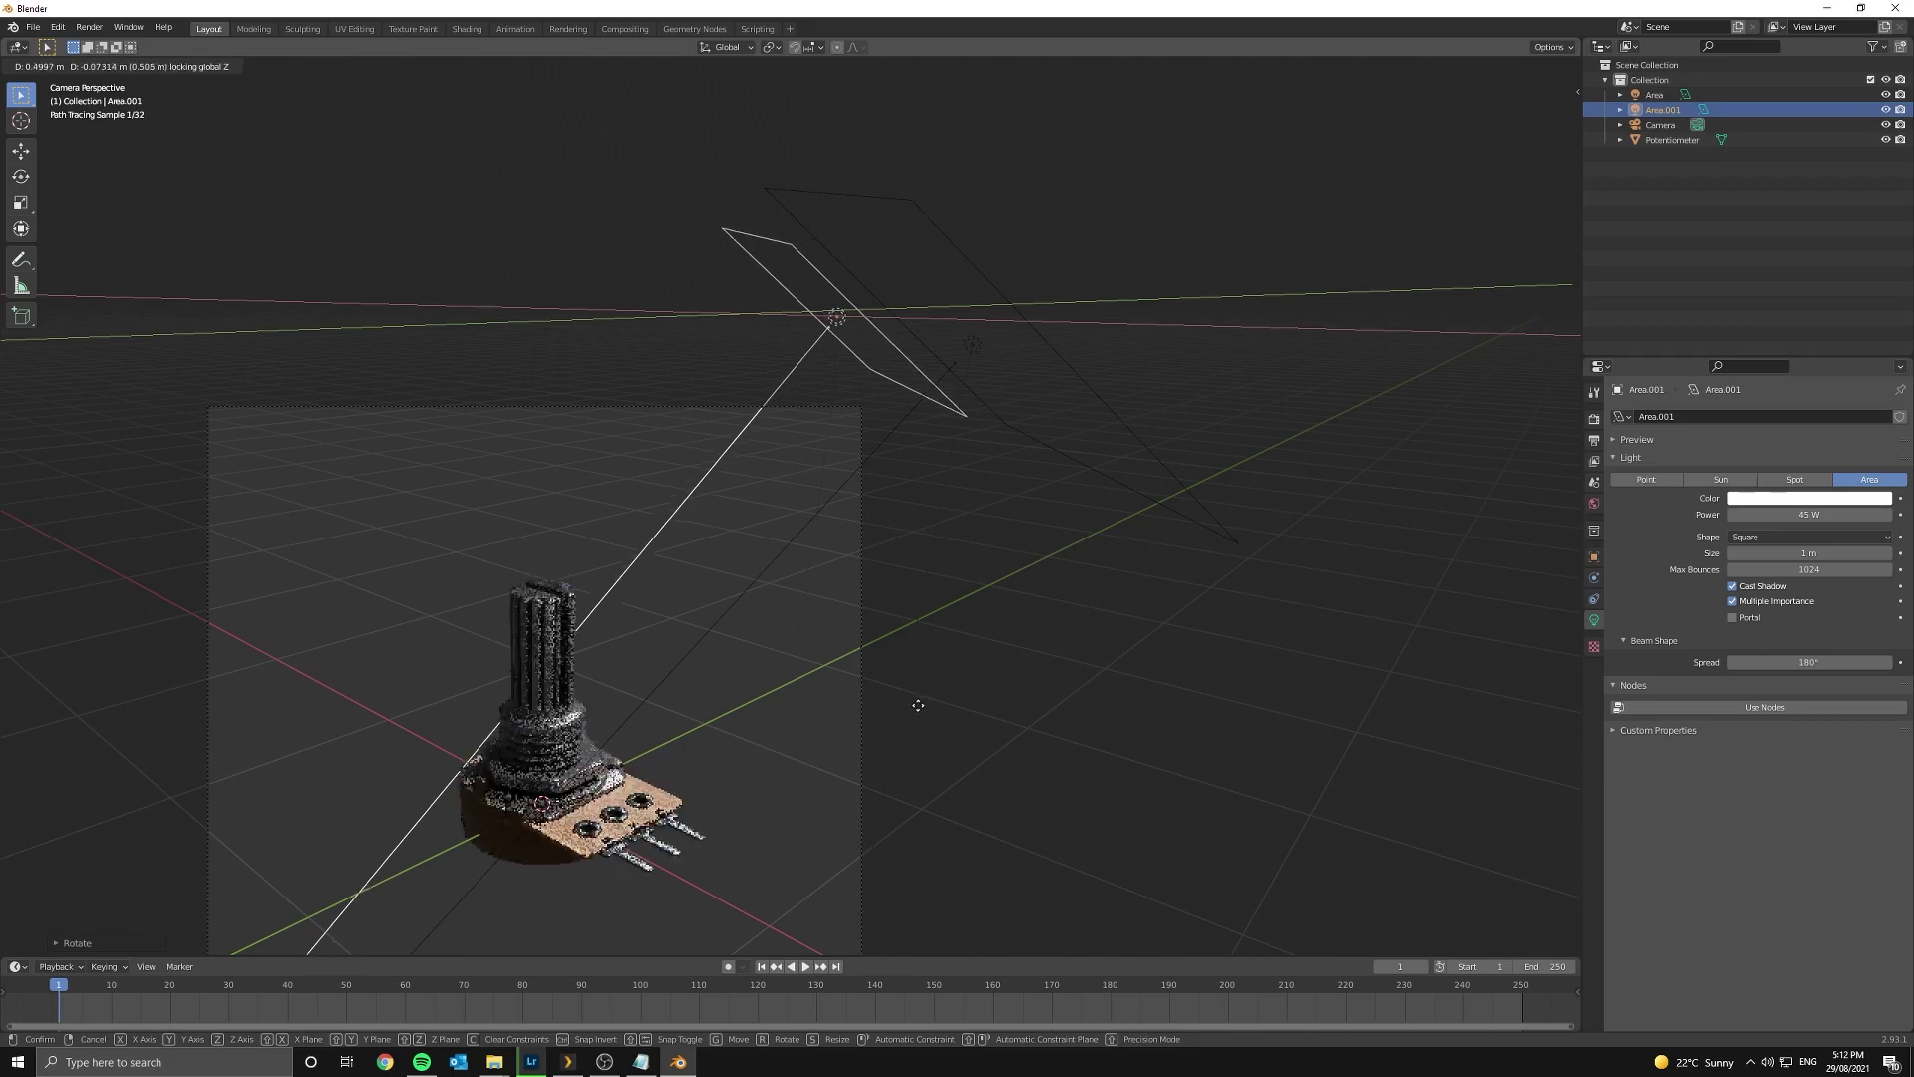
left_click(857, 712)
- Aim the second area light at the potentiometer by rotating it around Z and X, and return to the camera view
key("z")
left_click(952, 720)
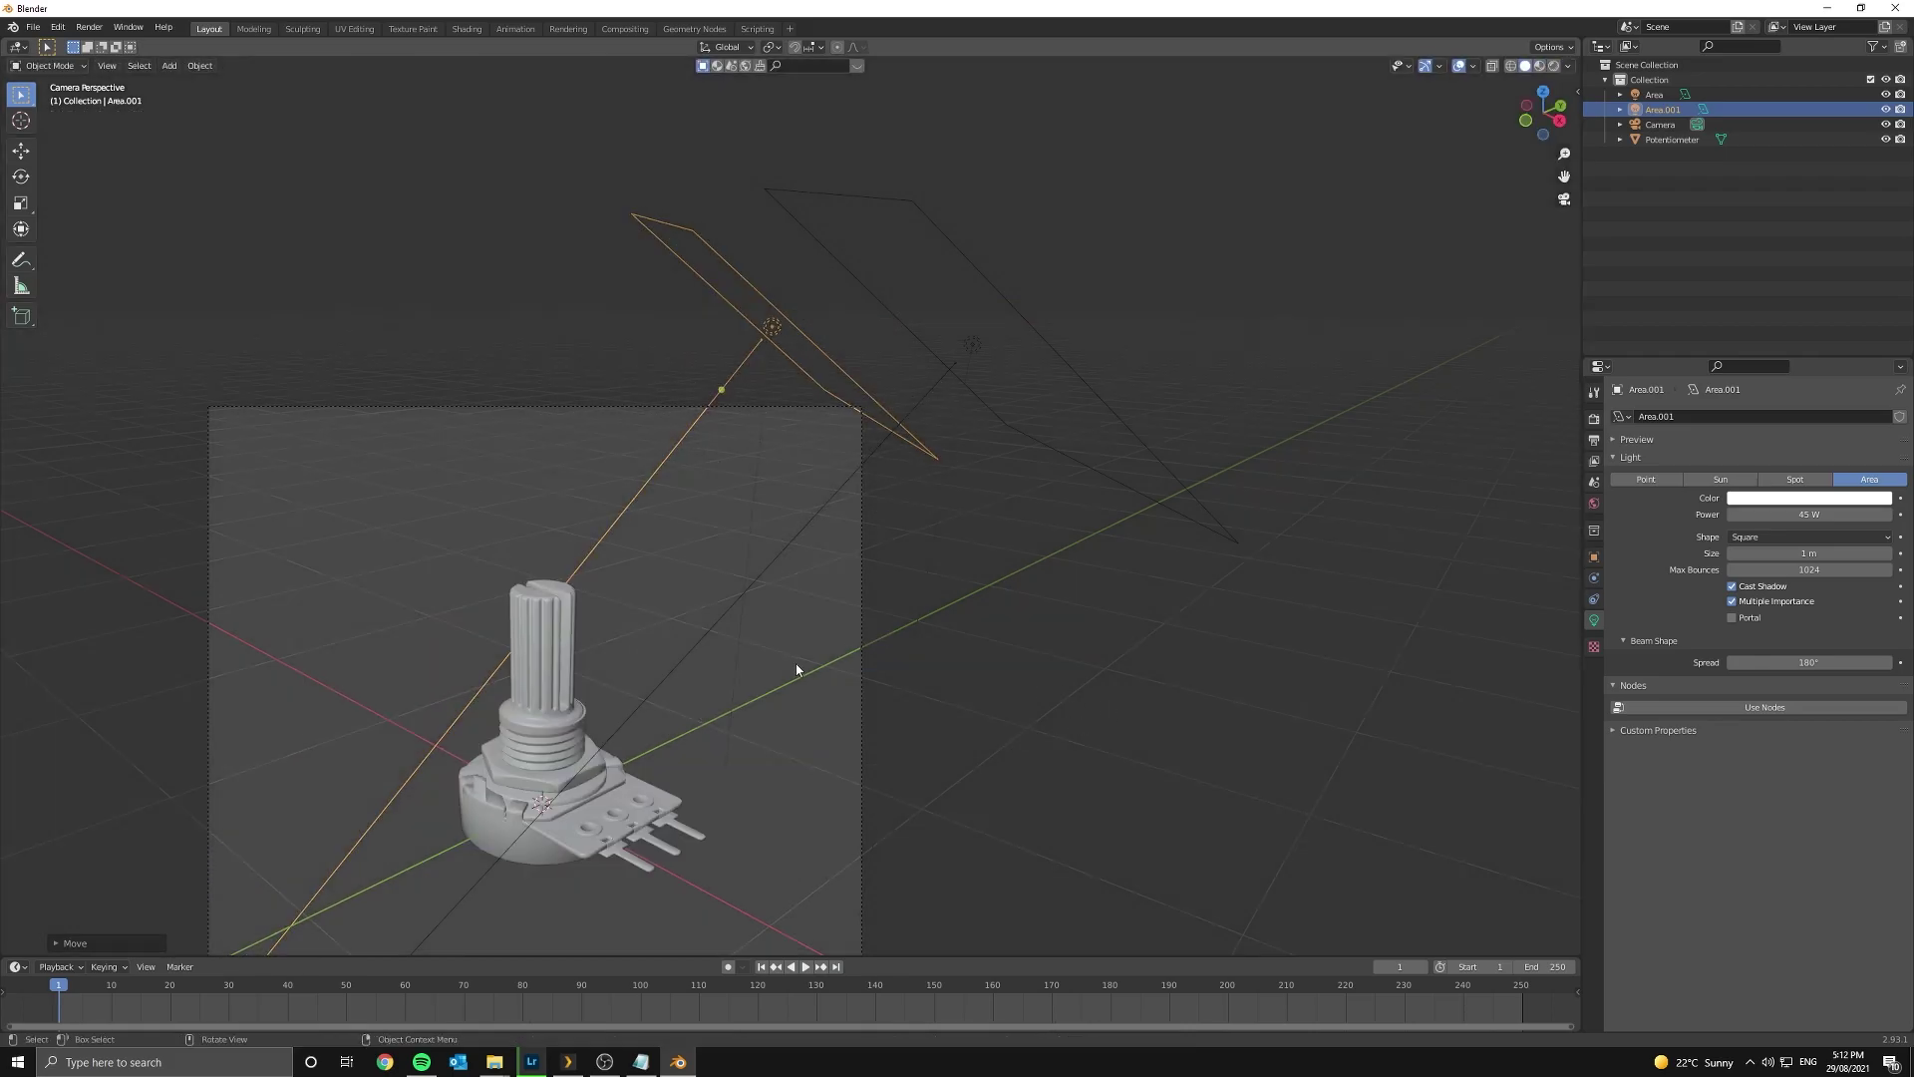
left_click(767, 439)
mouse_move(767, 438)
middle_mouse_down()
mouse_move(926, 530)
mouse_move(837, 608)
middle_mouse_up()
scroll(925, 530, "down", 5)
key("r")
key("z")
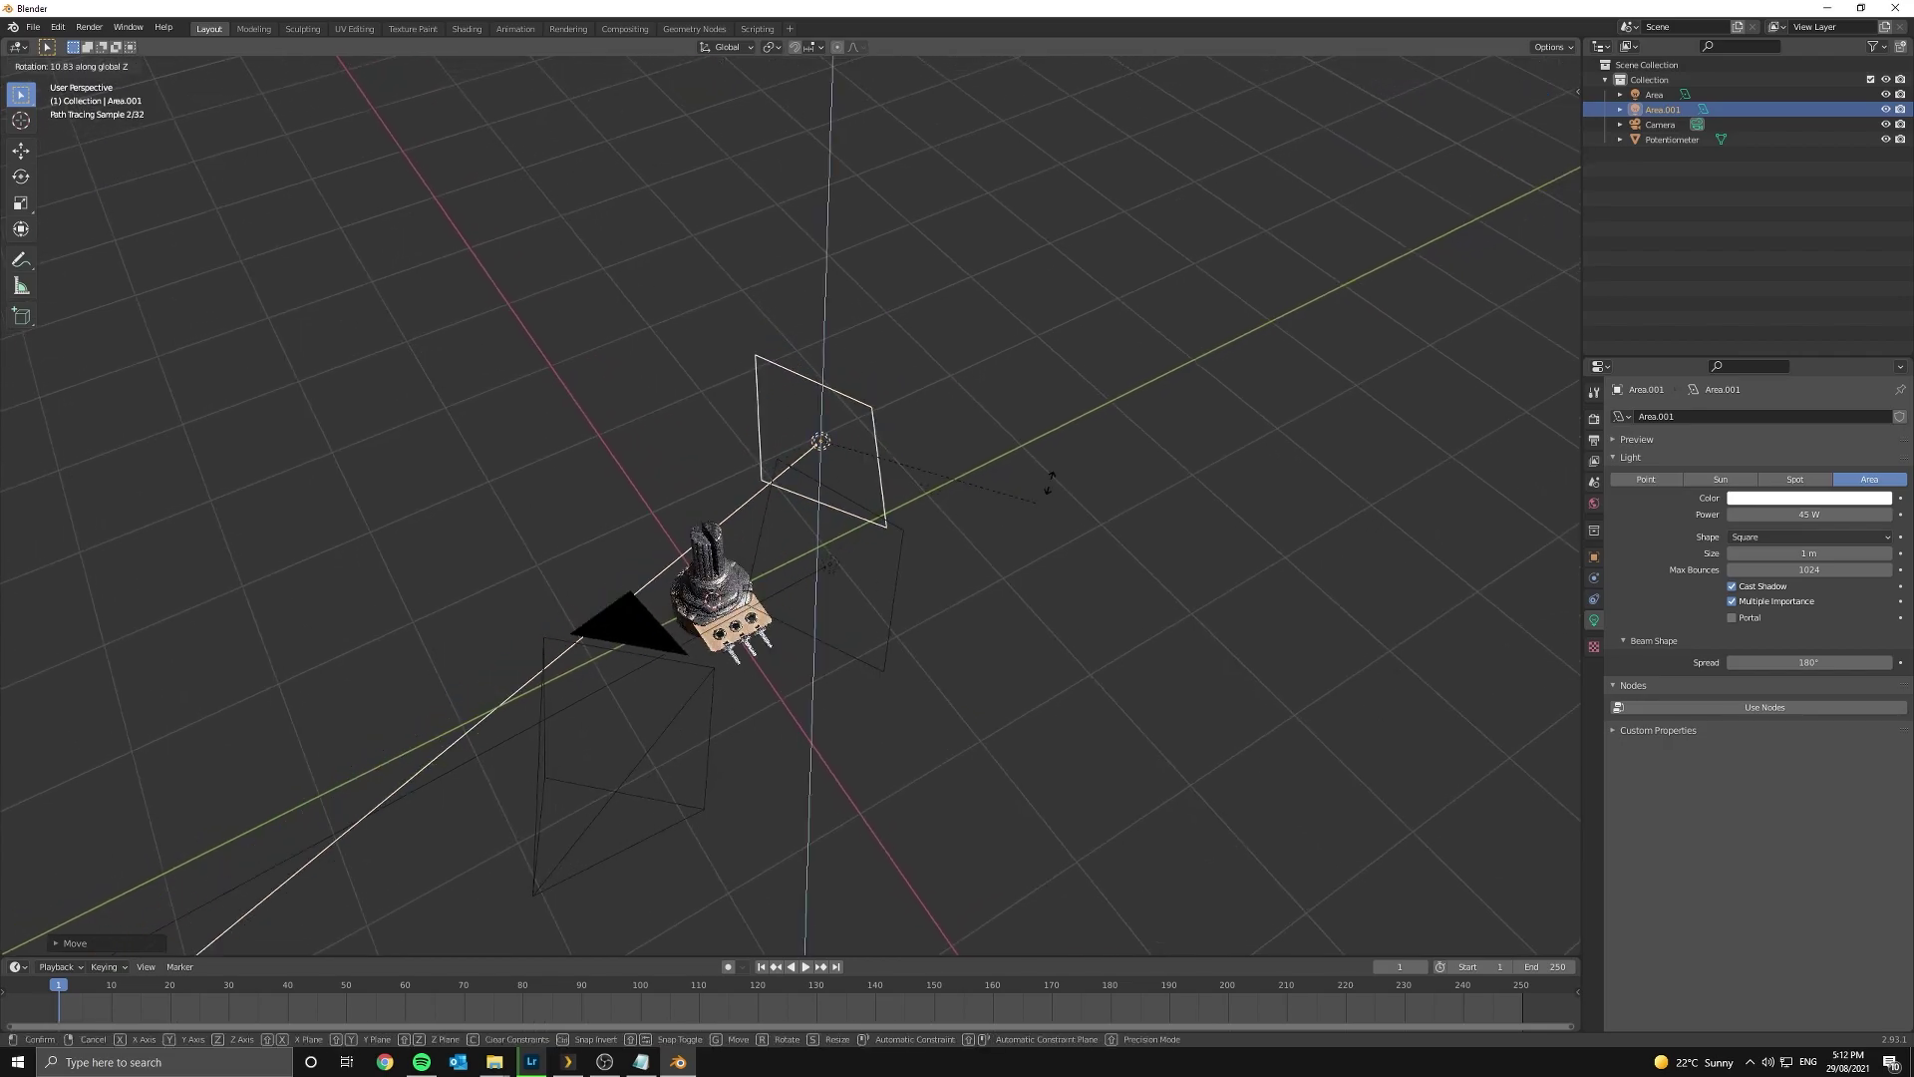
left_click(1060, 350)
key("r")
key("x")
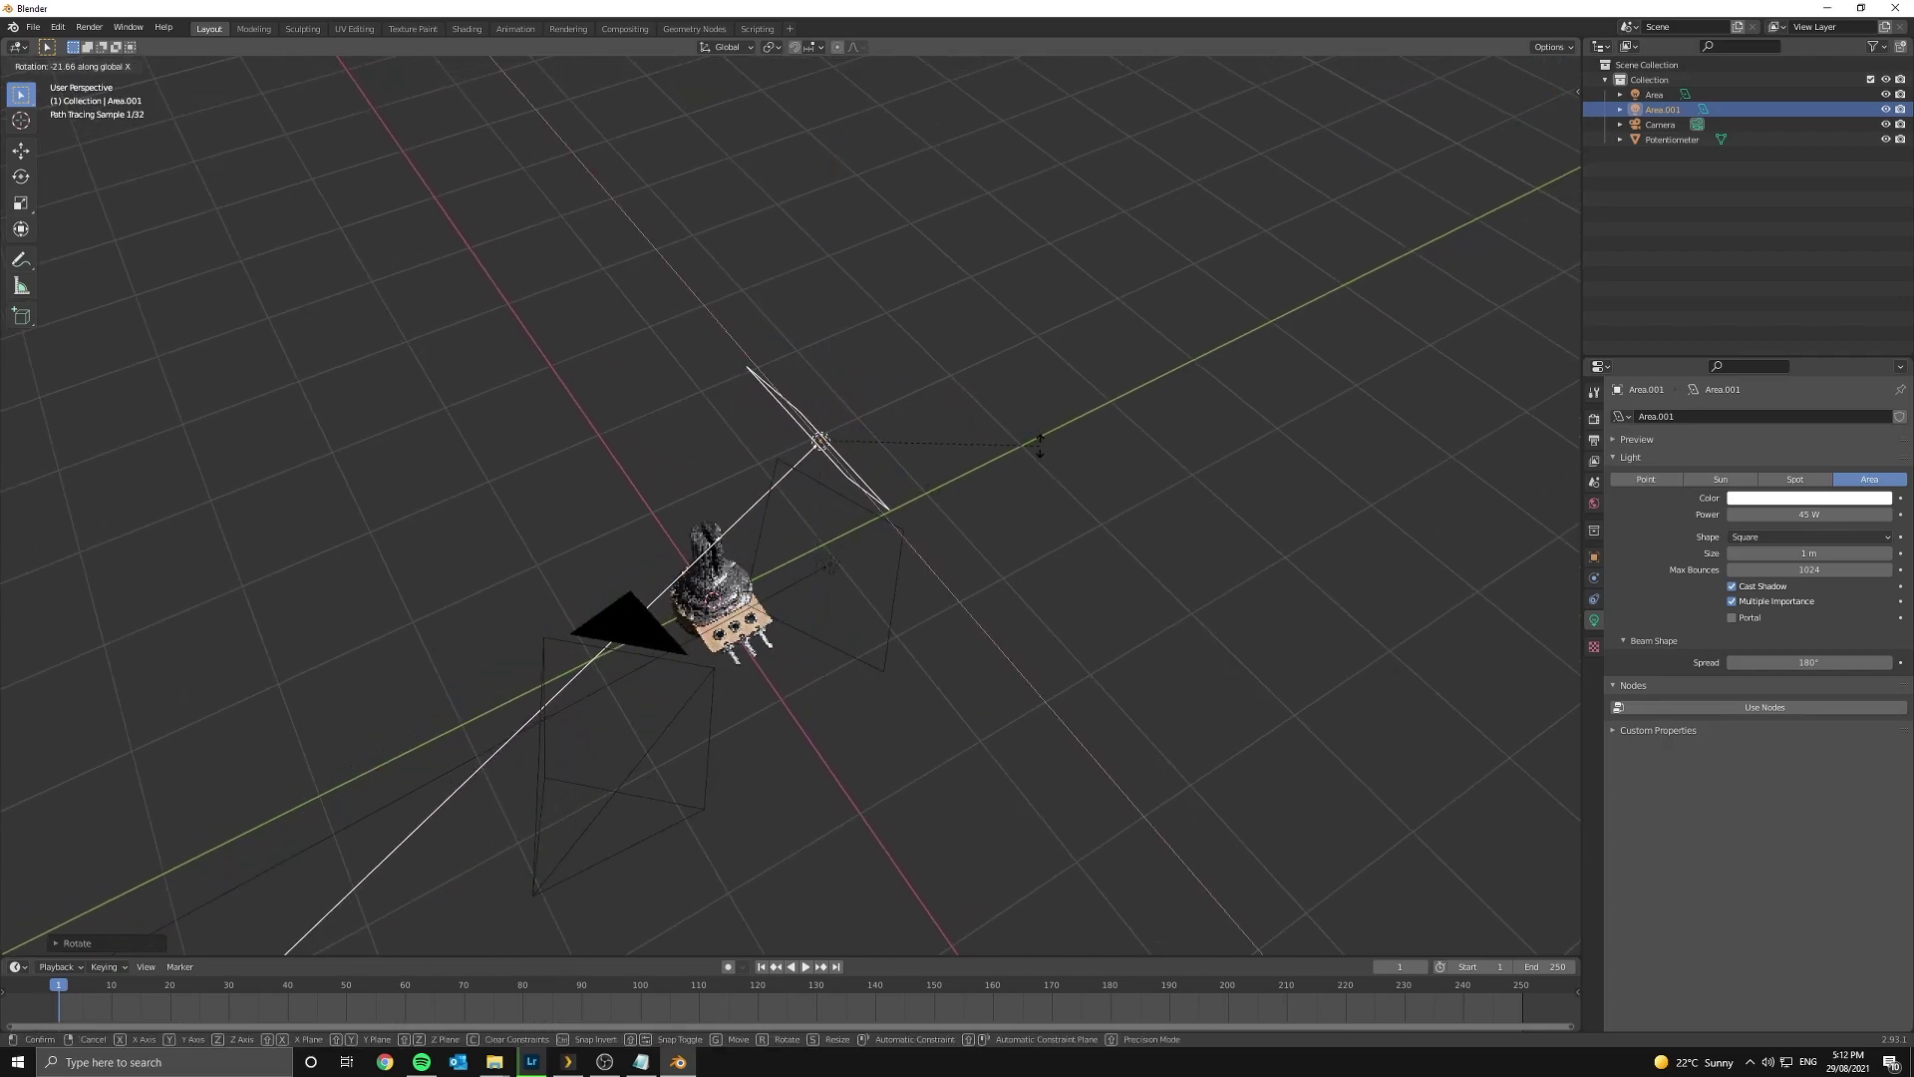
left_click(1039, 448)
key("KP_0")
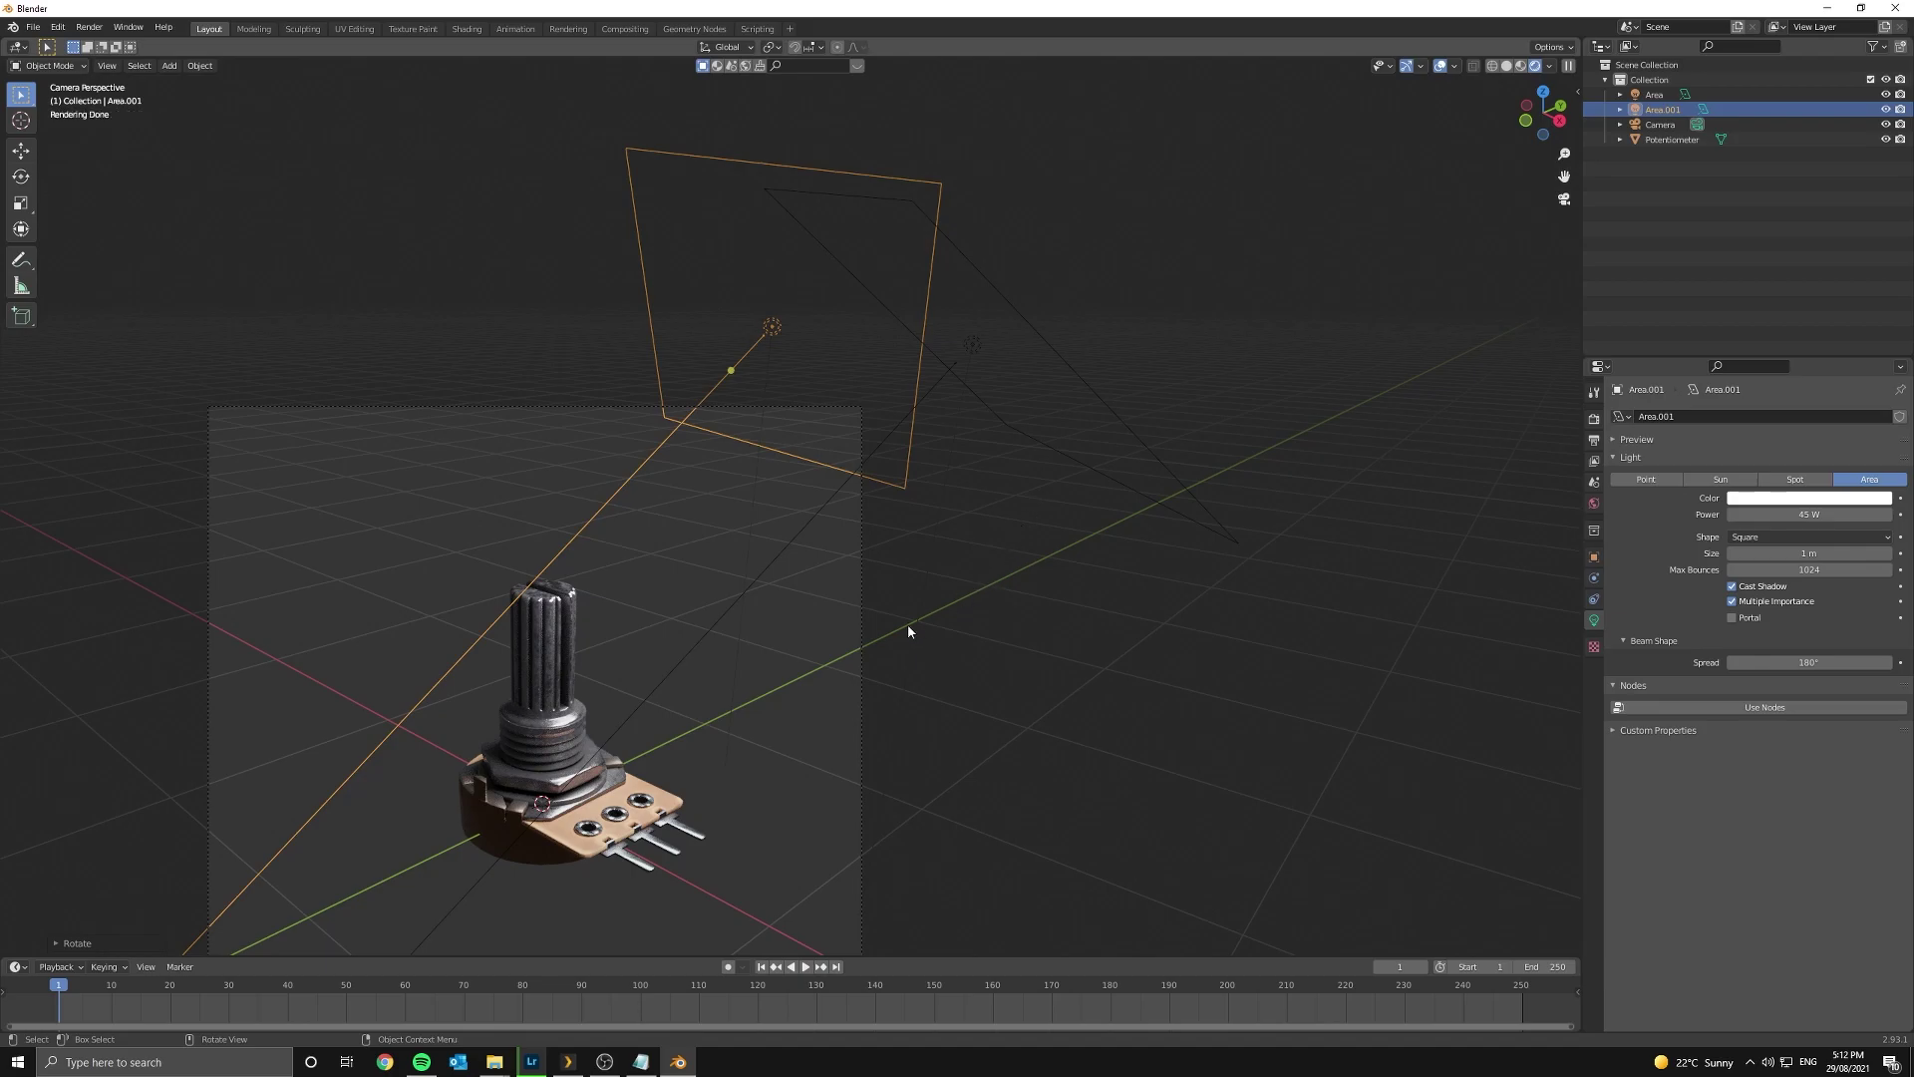
- Compare the potentiometer's lighting with the second area light hidden and shown, examining the shaft up close
middle_click_drag(907, 630, 1054, 433, "shift")
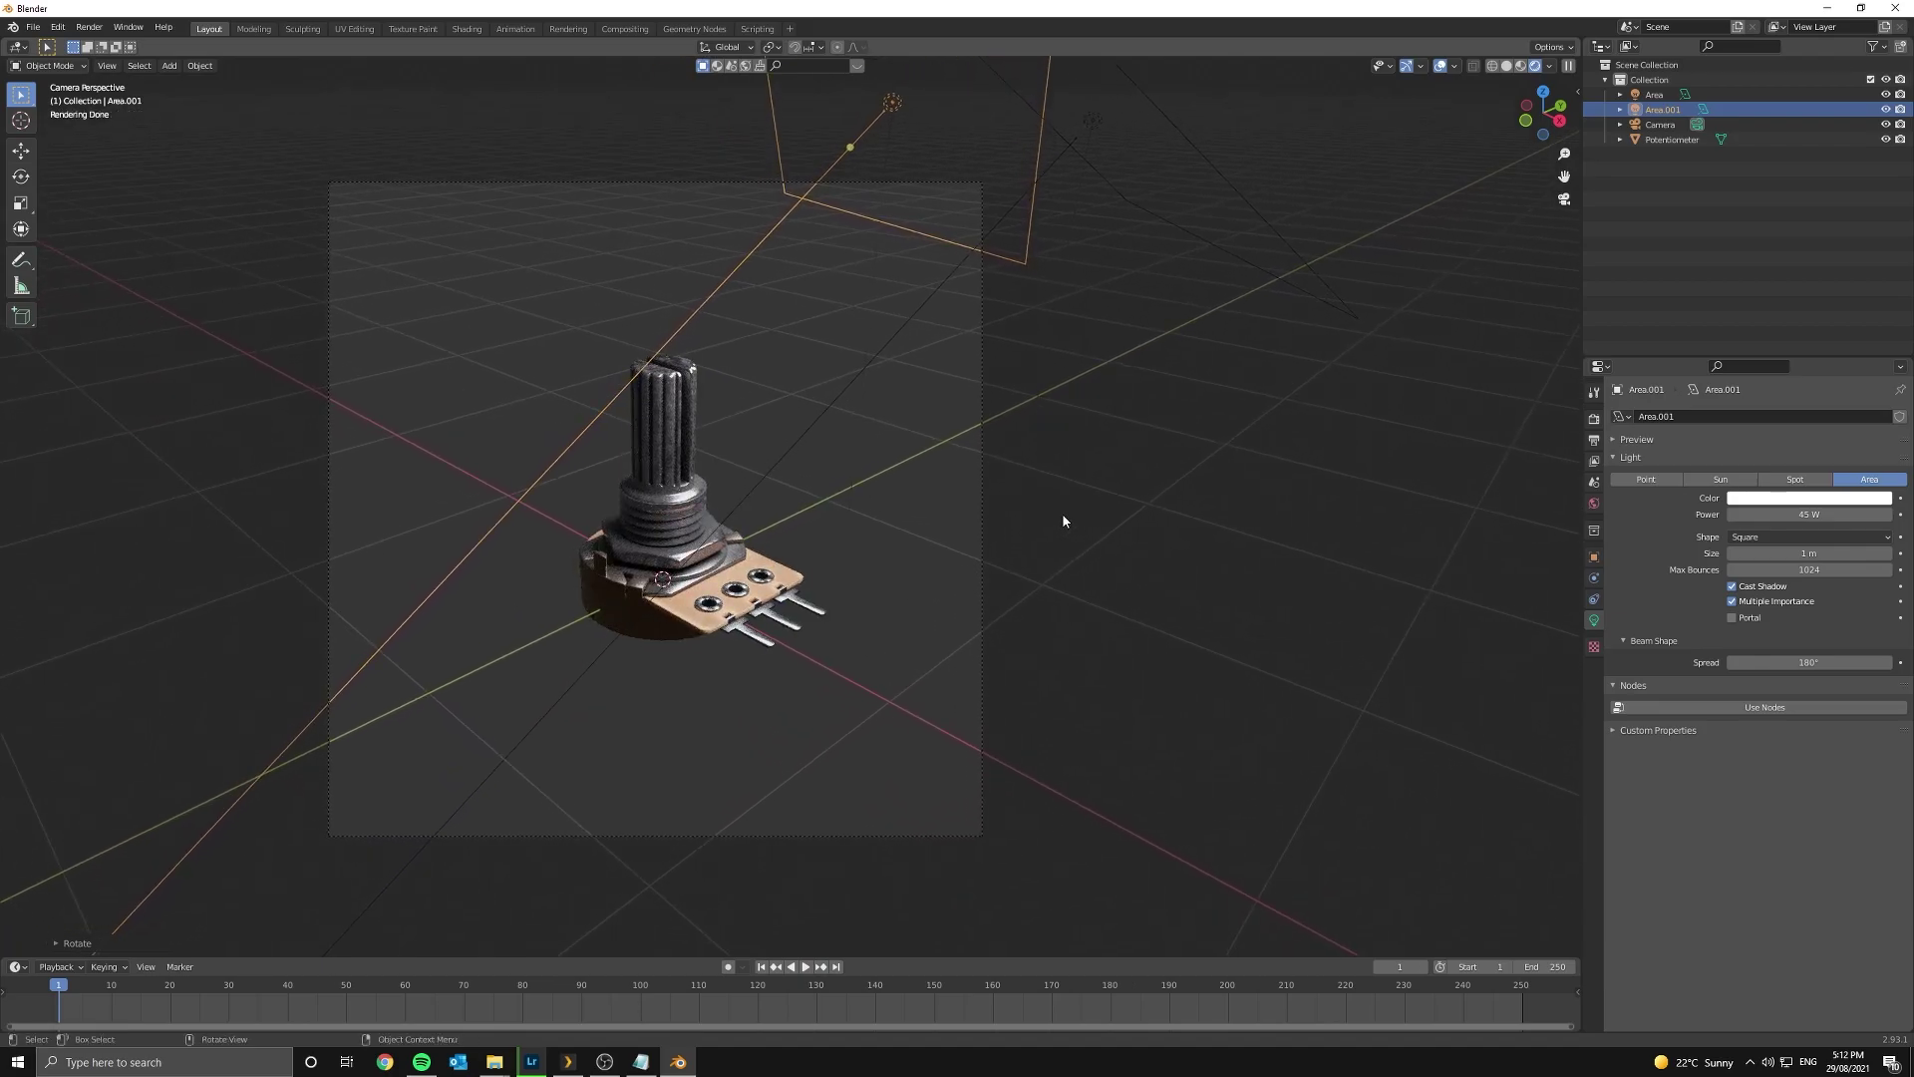
key("h")
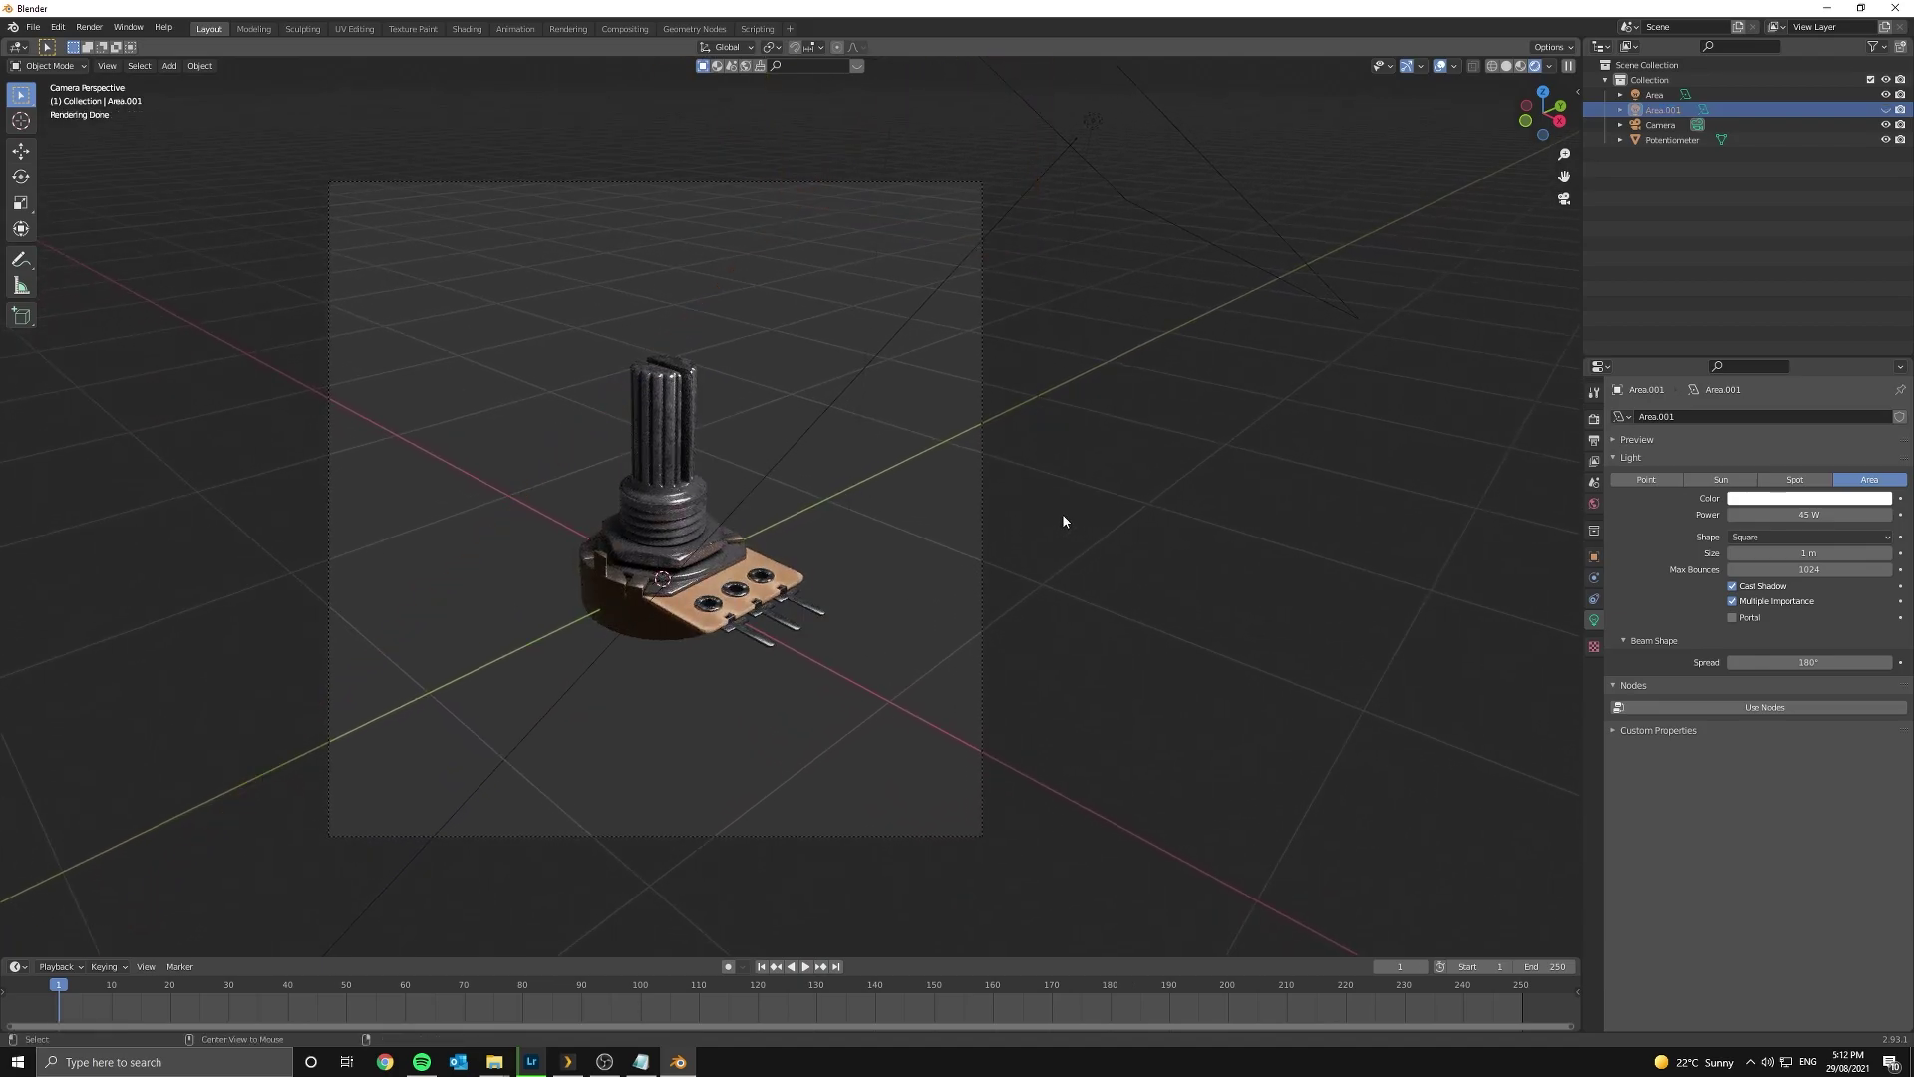
key("alt+h")
scroll(656, 450, "up", 5)
scroll(656, 451, "up", 2)
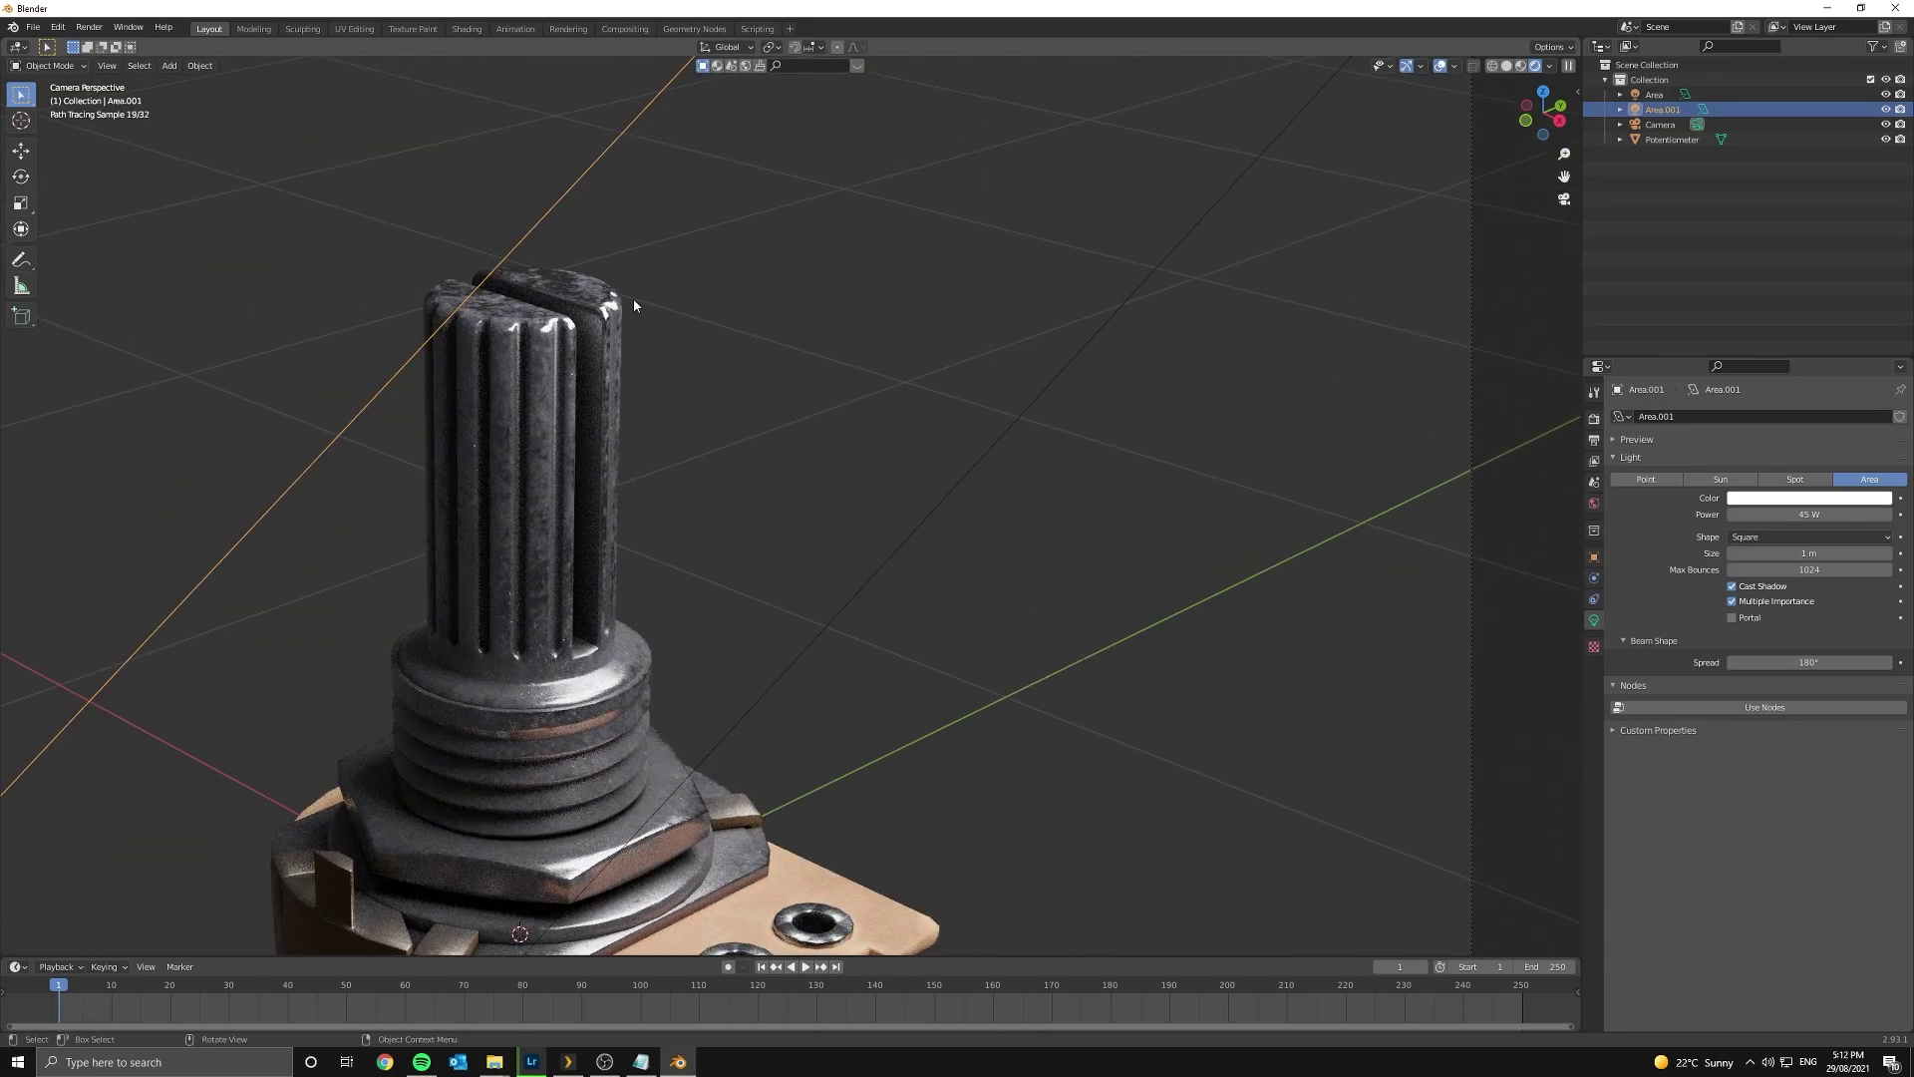
scroll(799, 427, "down", 6)
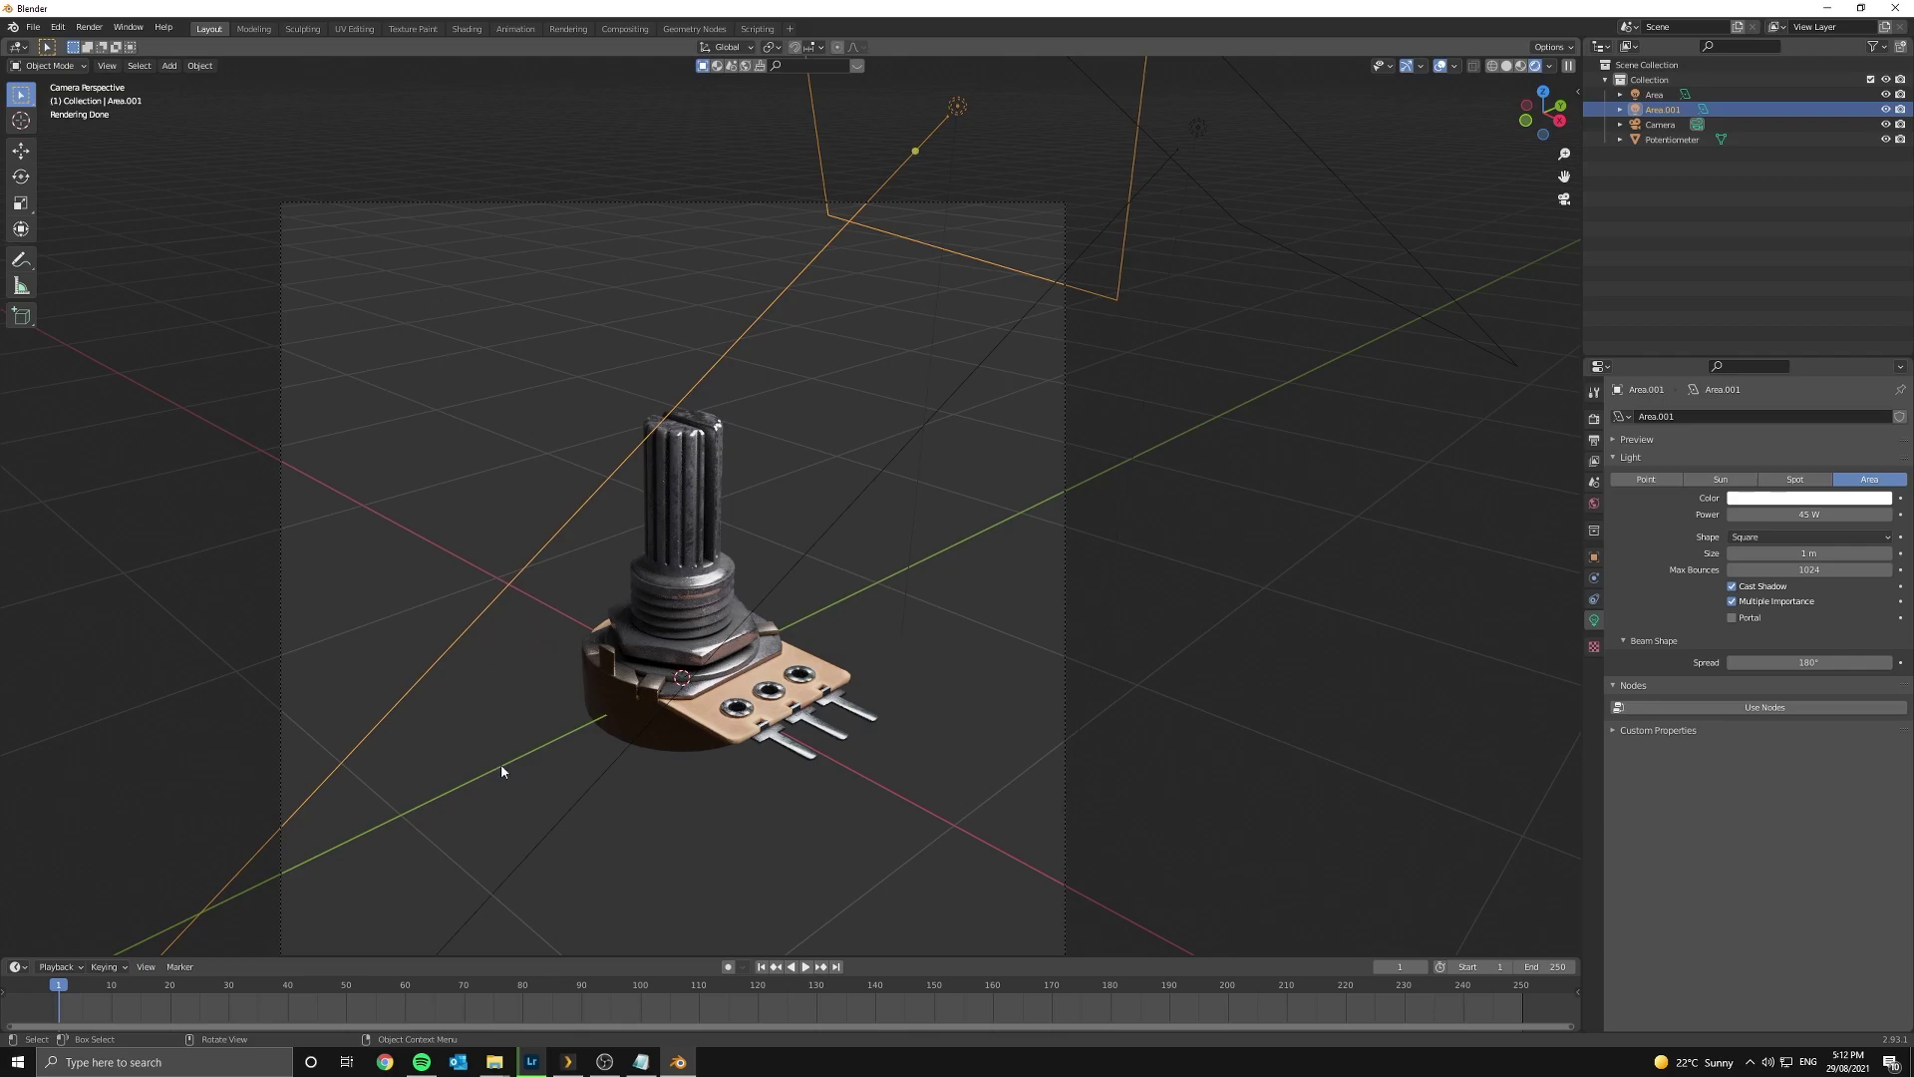
- Duplicate the second area light about -2.26 m along Y to the potentiometer's other side and rotate the copy 180°
scroll(629, 473, "down", 6)
middle_click_drag(828, 459, 816, 531)
scroll(816, 531, "down", 4)
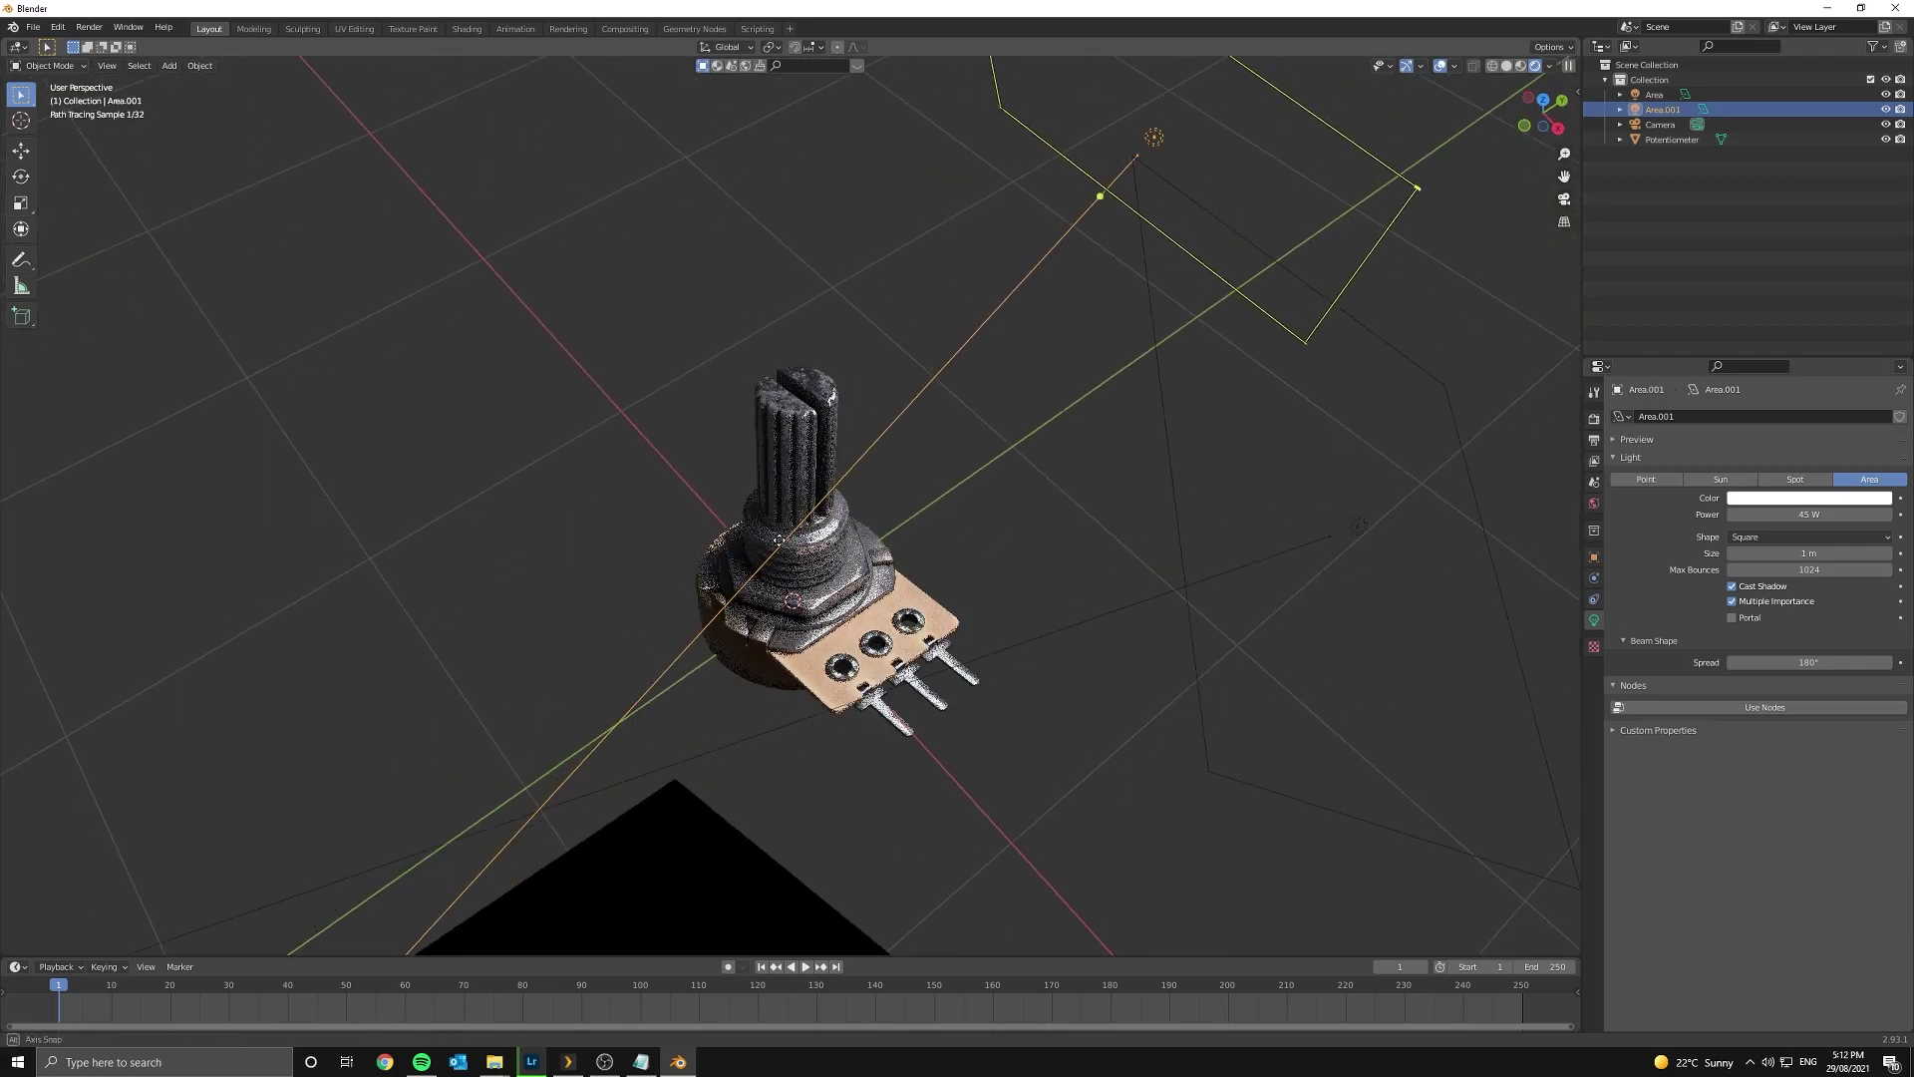
key("shift+d")
key("y")
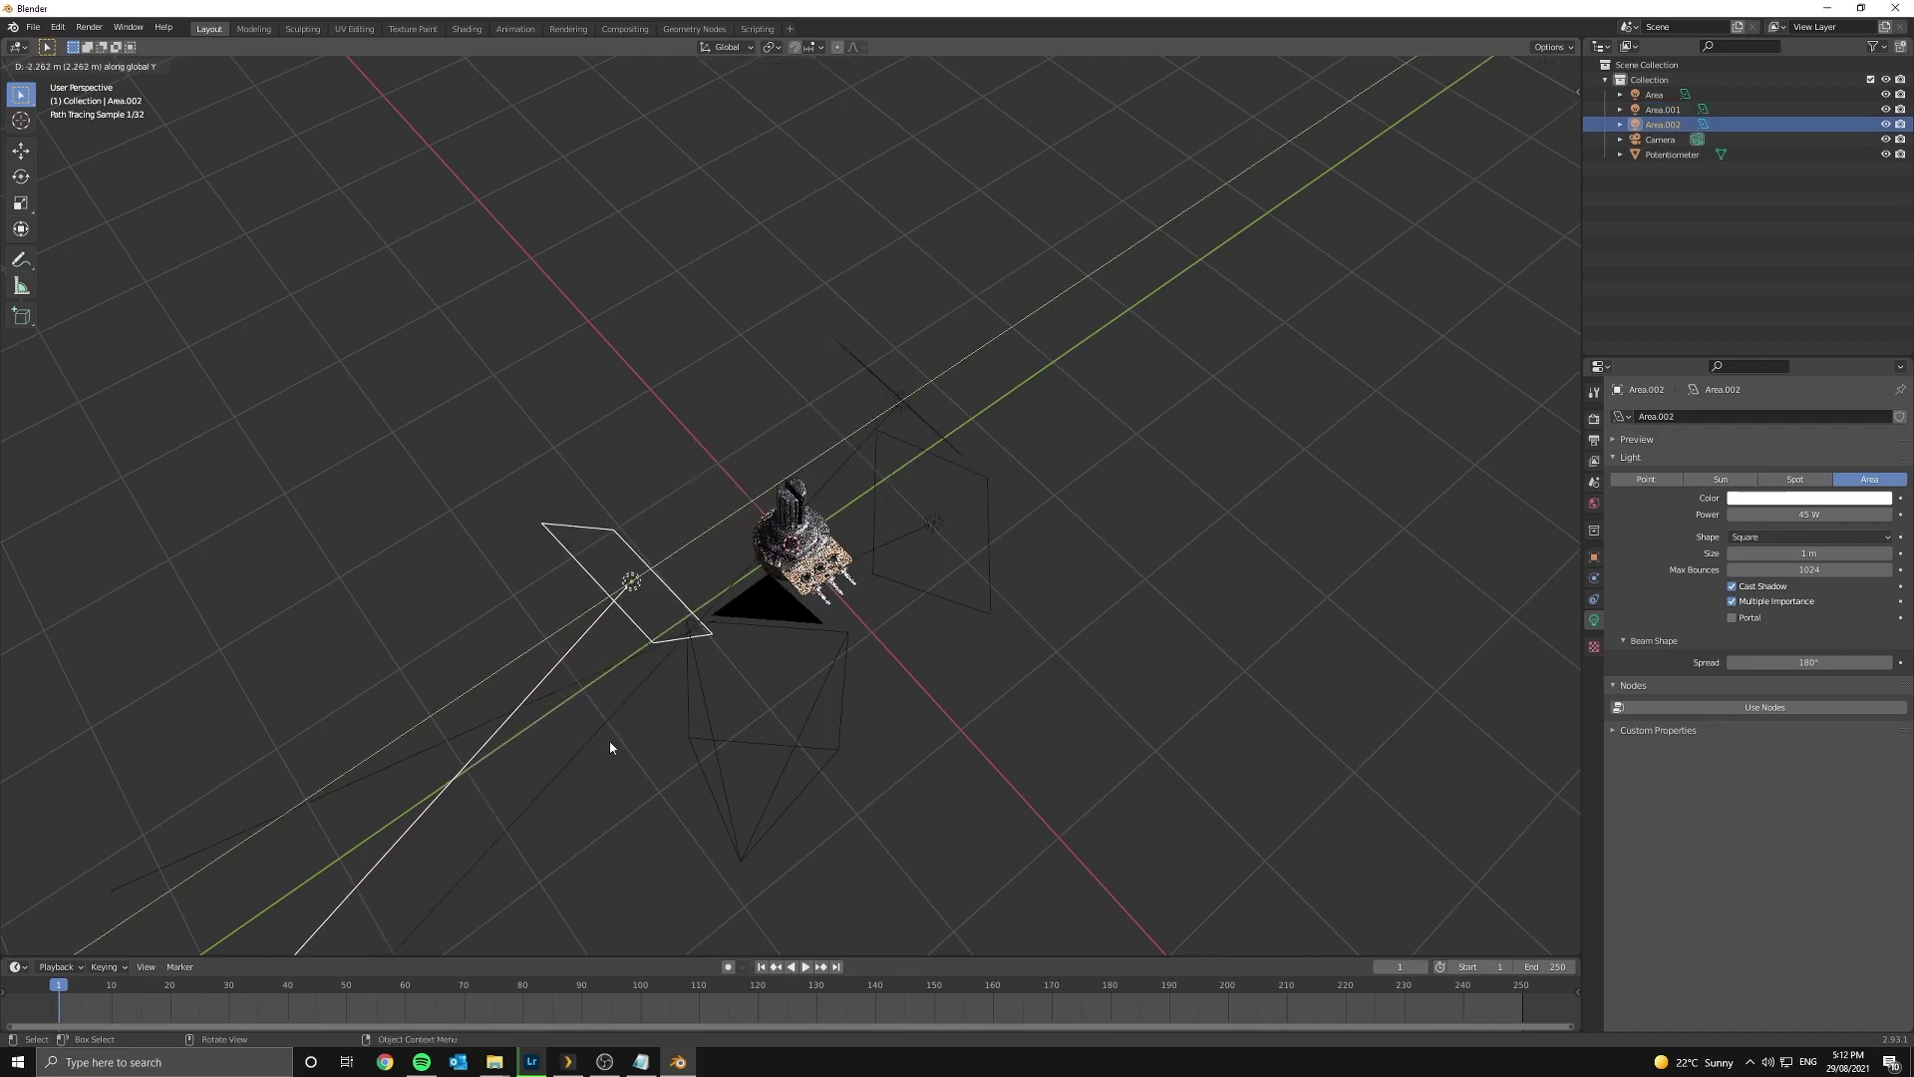
left_click(792, 543)
type("r180")
key("Return")
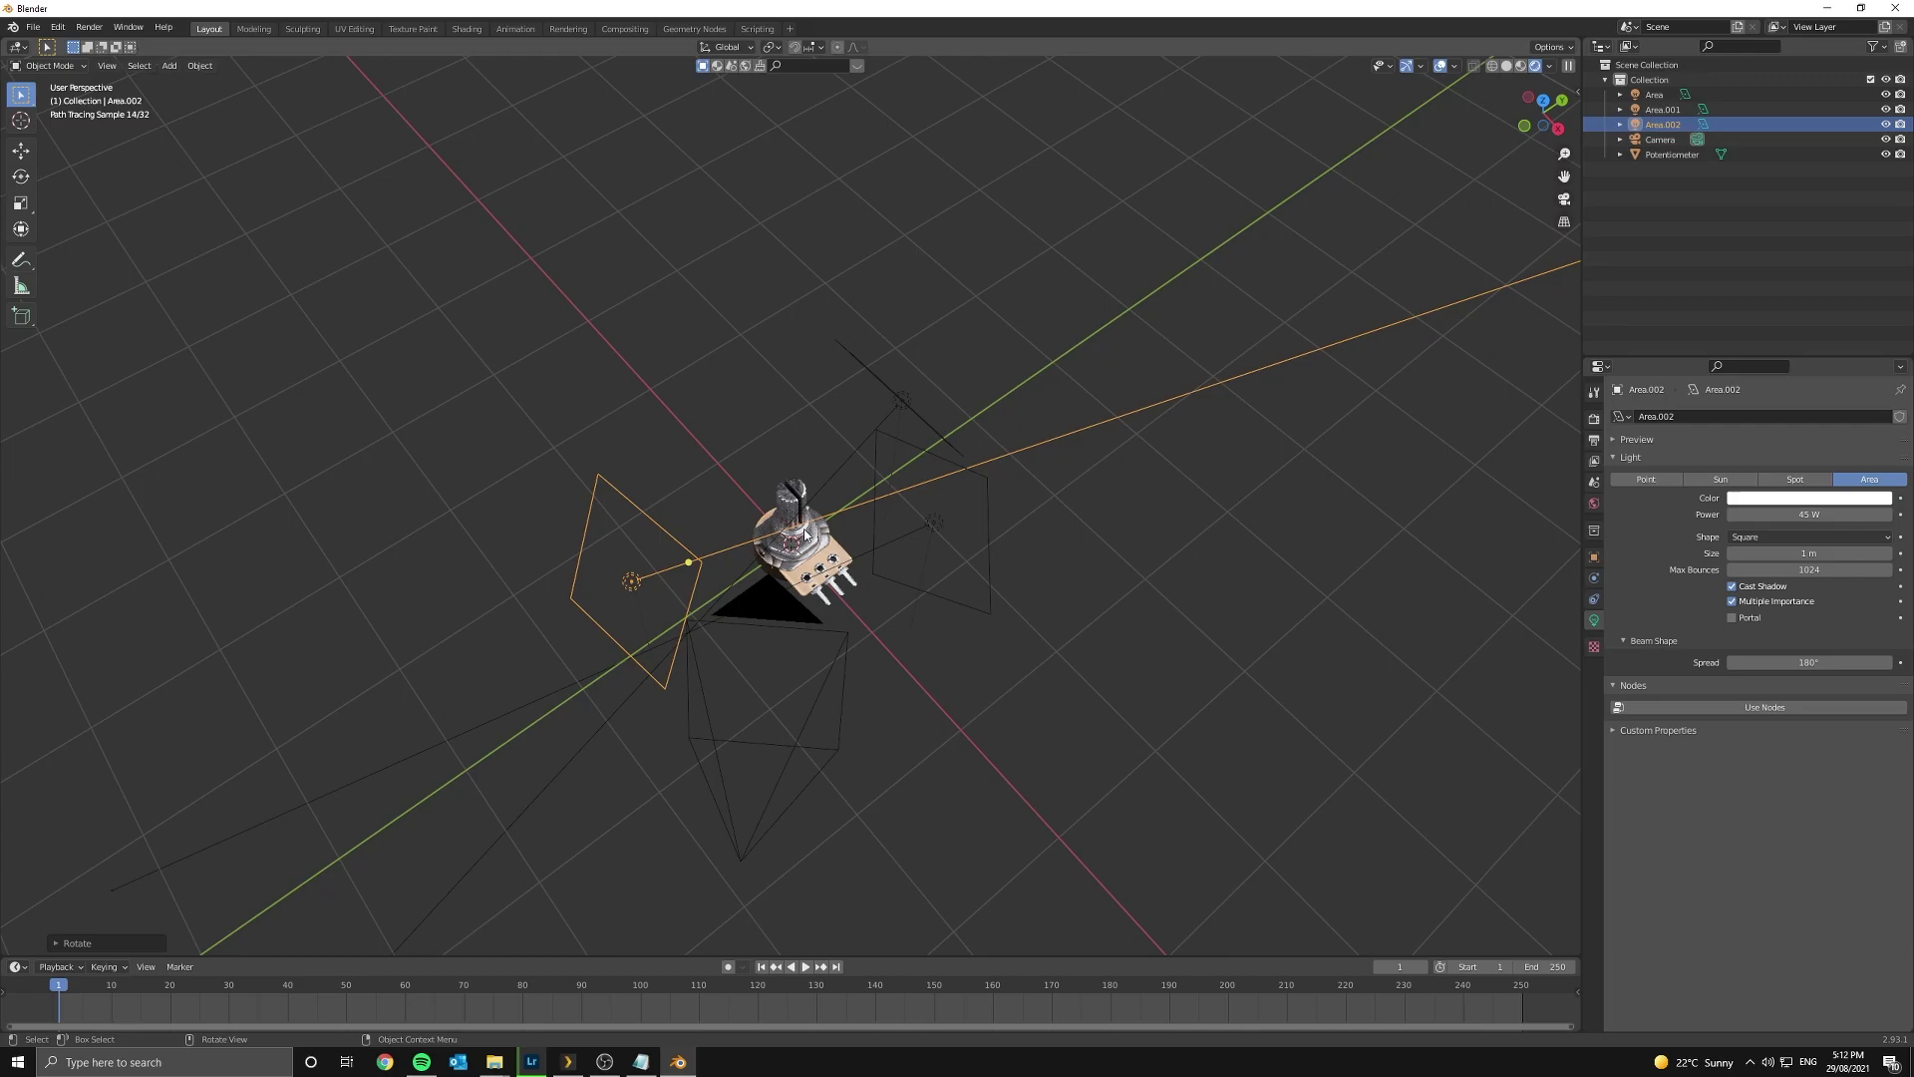
- Check the third area light through the camera and set its power to 20 W
key("KP_0")
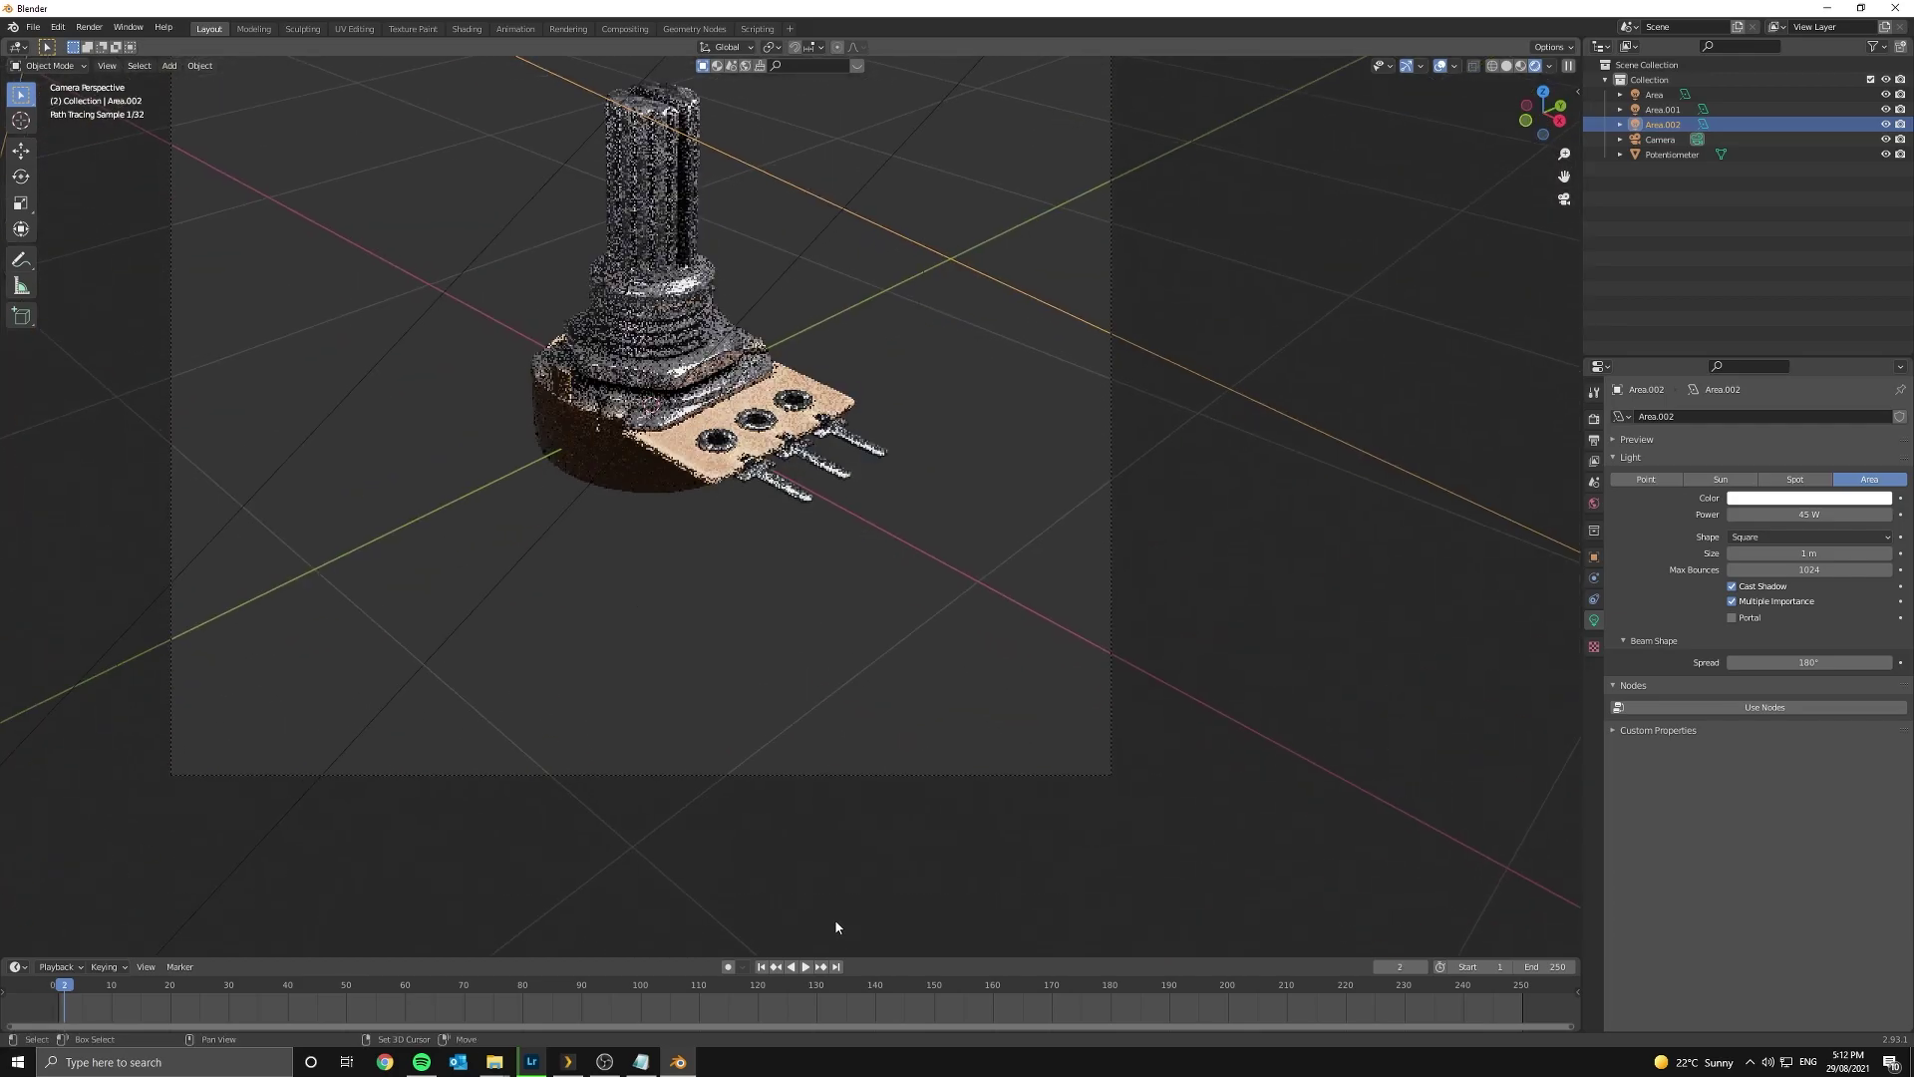
middle_click_drag(865, 562, 1000, 819, "shift")
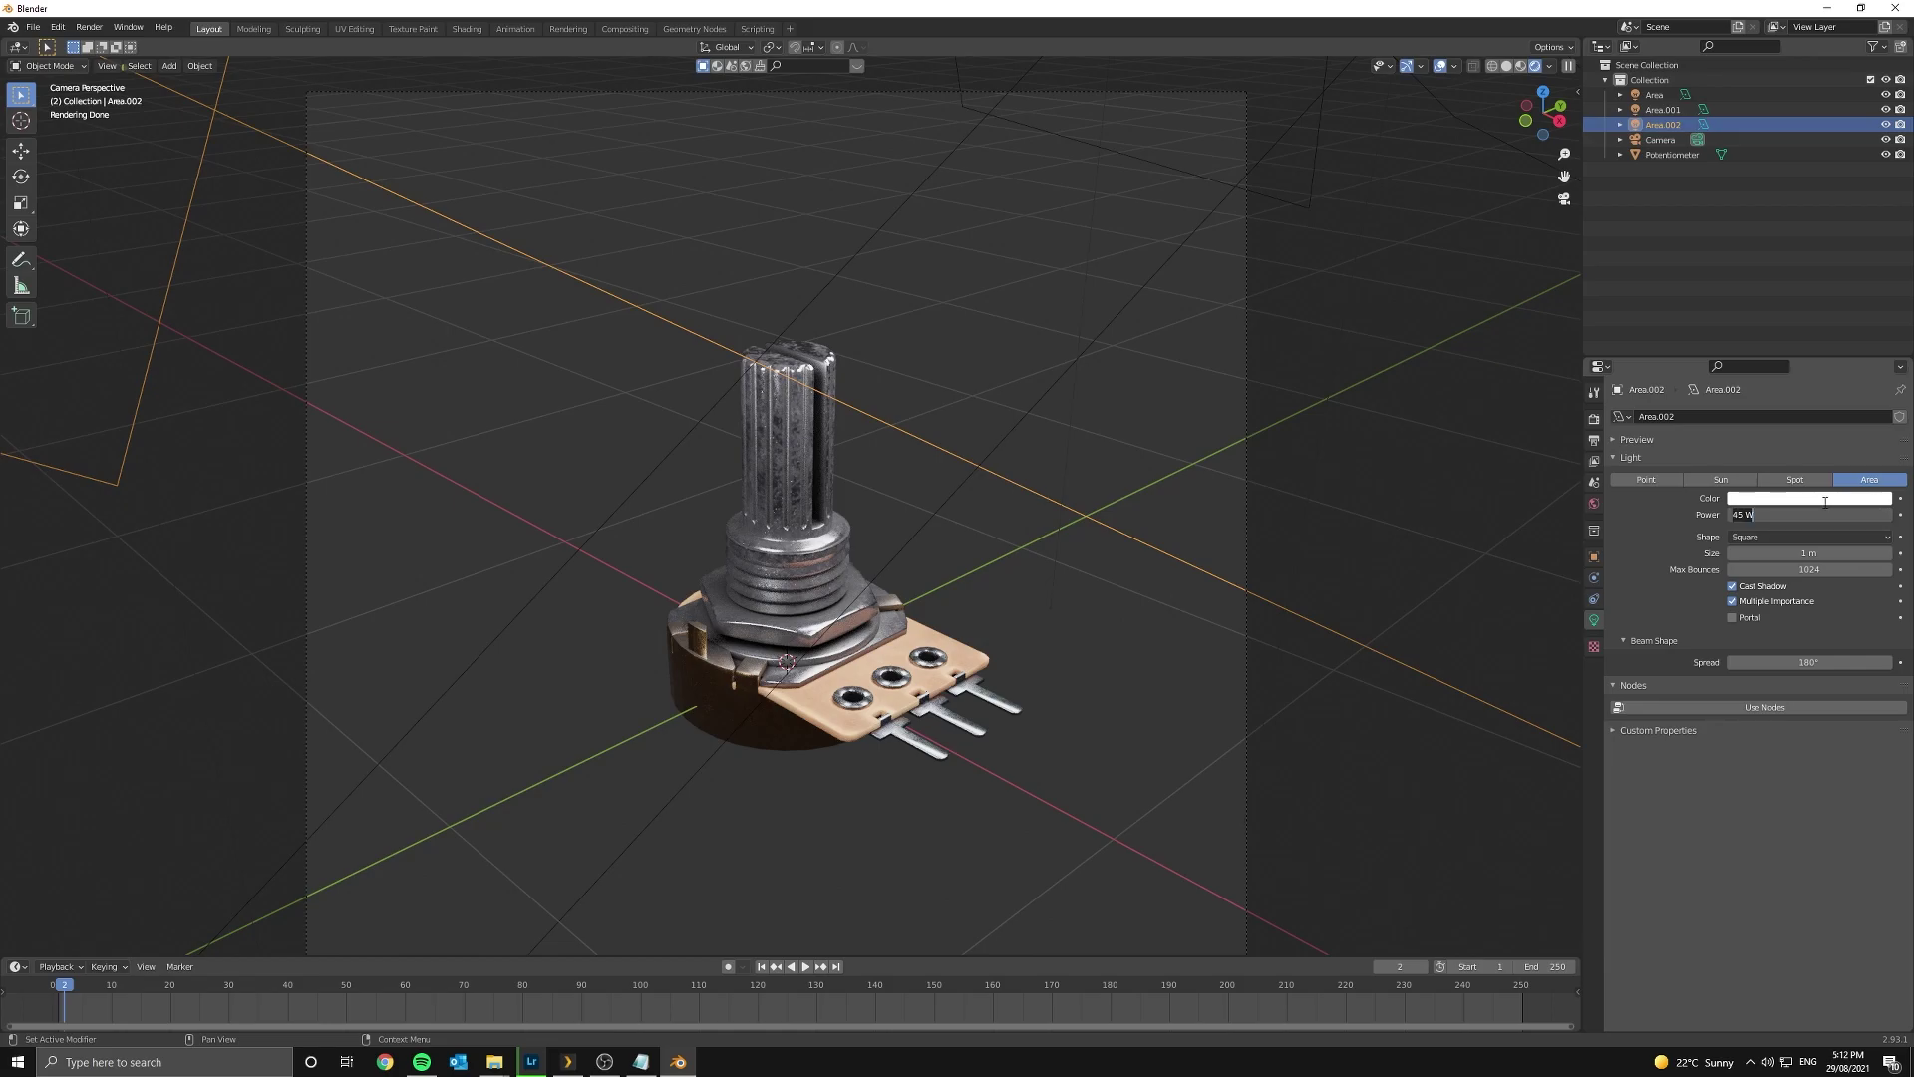
type("20")
key("Return")
- Scale the third area light down along the global X axis into a narrow rectangle
scroll(1325, 577, "down", 4)
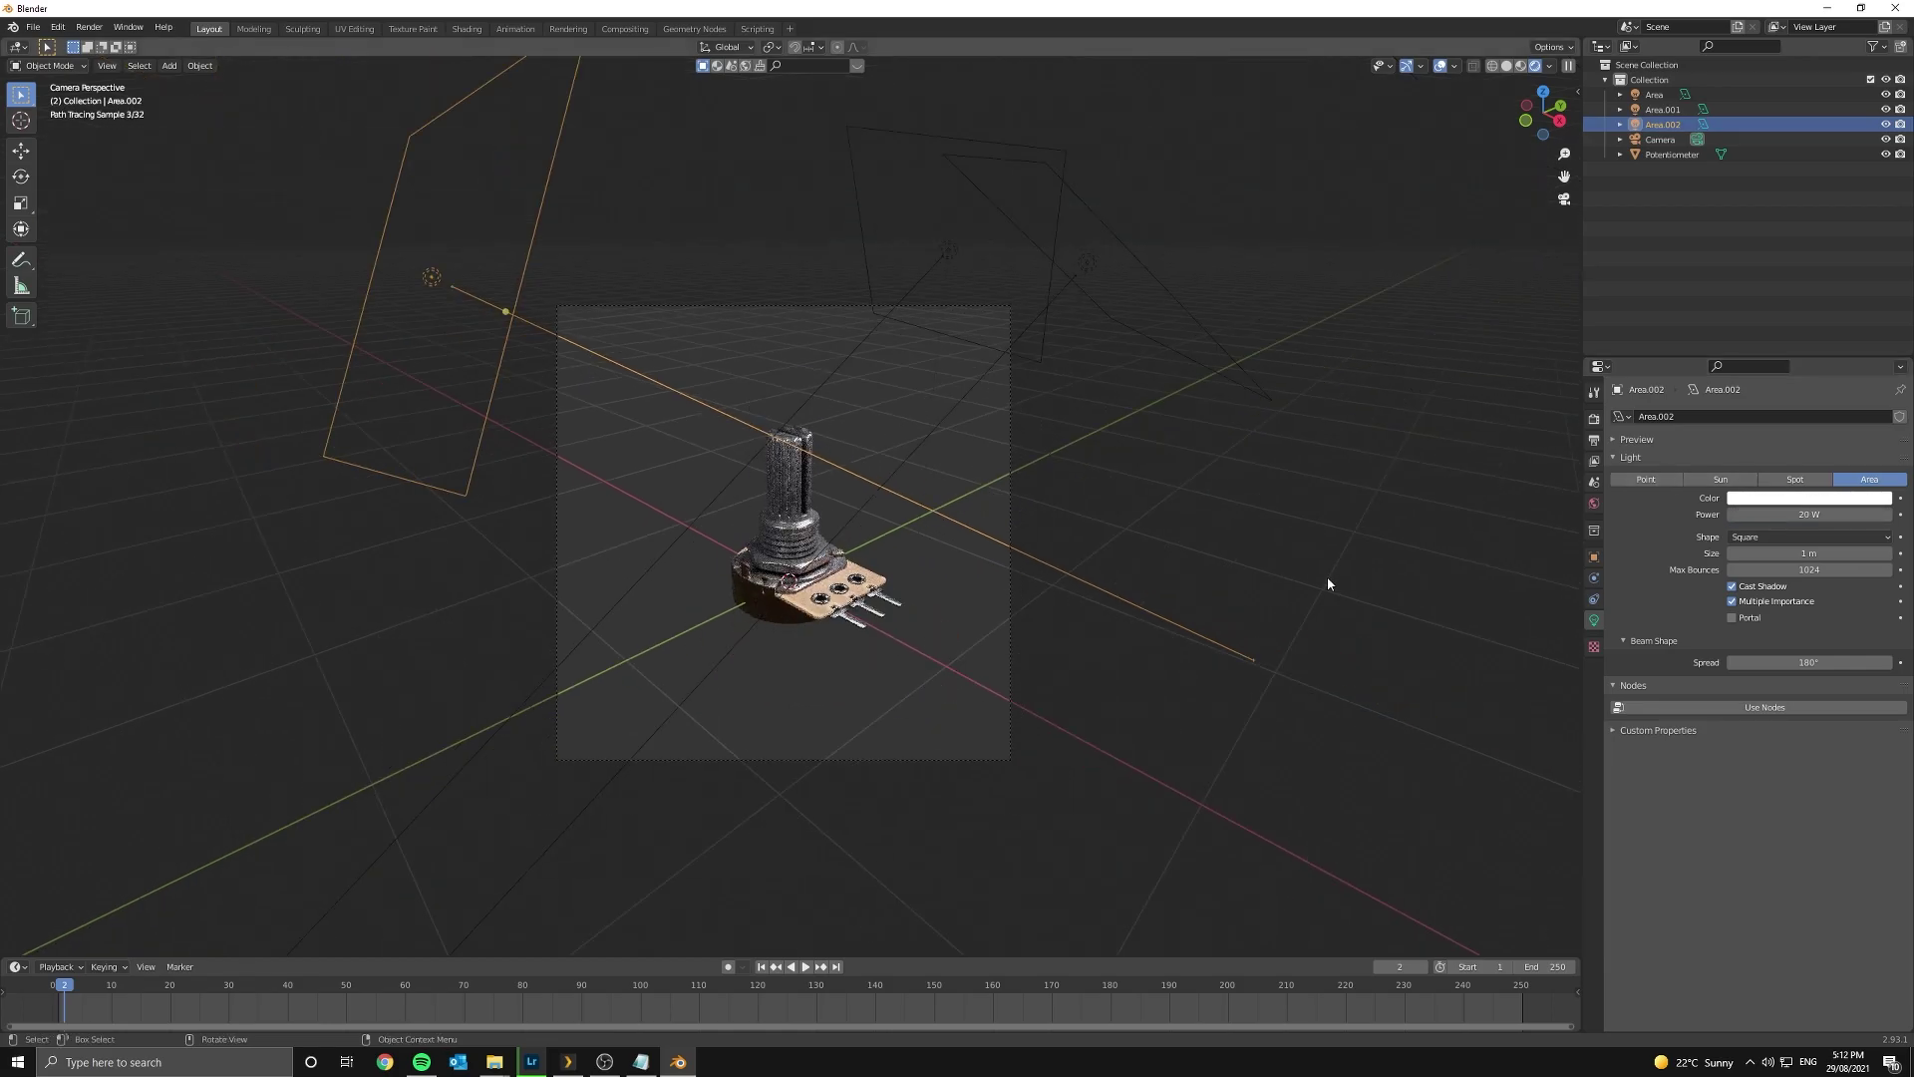
middle_click_drag(1326, 576, 1085, 583)
scroll(1085, 584, "down", 4)
key("s")
key("x")
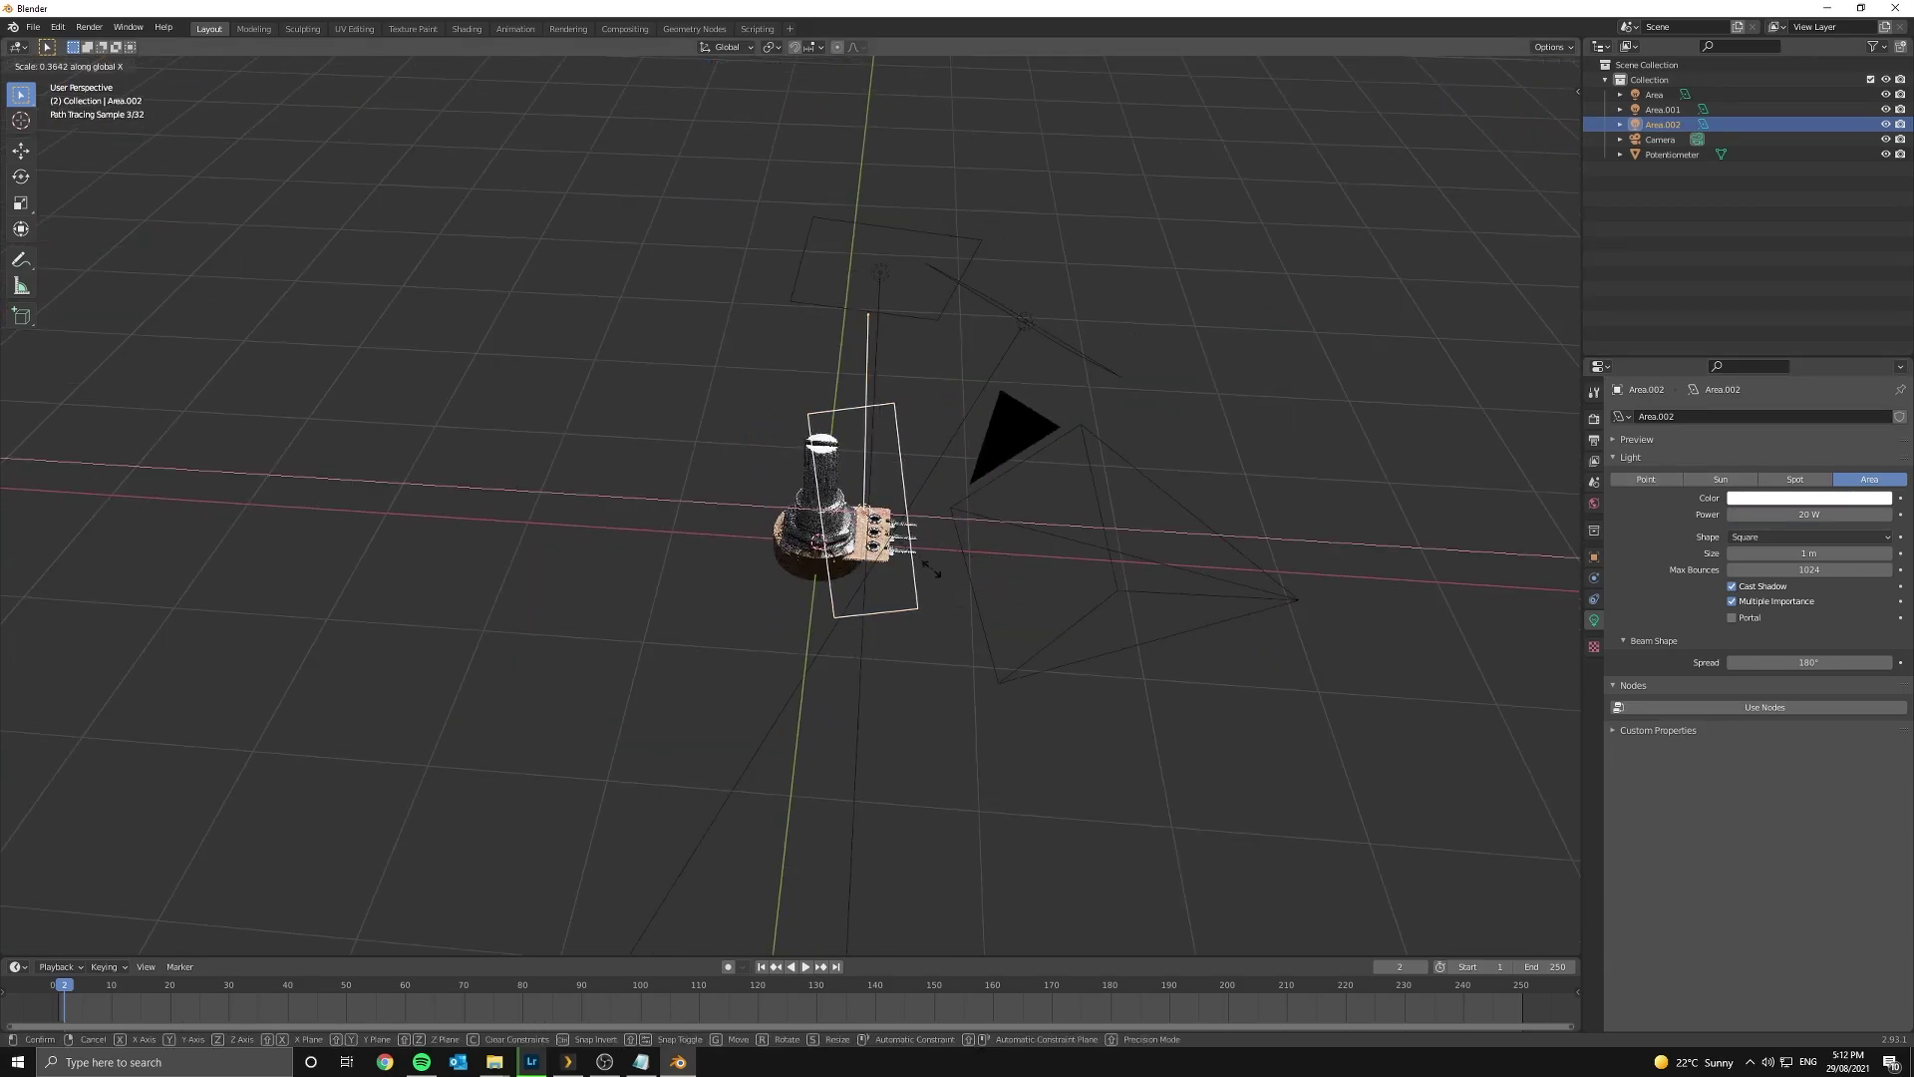
left_click(957, 578)
- Rotate the narrowed third light to face the potentiometer and return to the camera view
mouse_move(957, 578)
middle_mouse_down()
mouse_move(970, 595)
mouse_move(922, 567)
mouse_move(1046, 533)
mouse_move(1059, 564)
mouse_move(979, 568)
mouse_move(940, 607)
middle_mouse_up()
key("alt+r")
key("r")
key("x")
left_click(1060, 558)
key("r")
key("x")
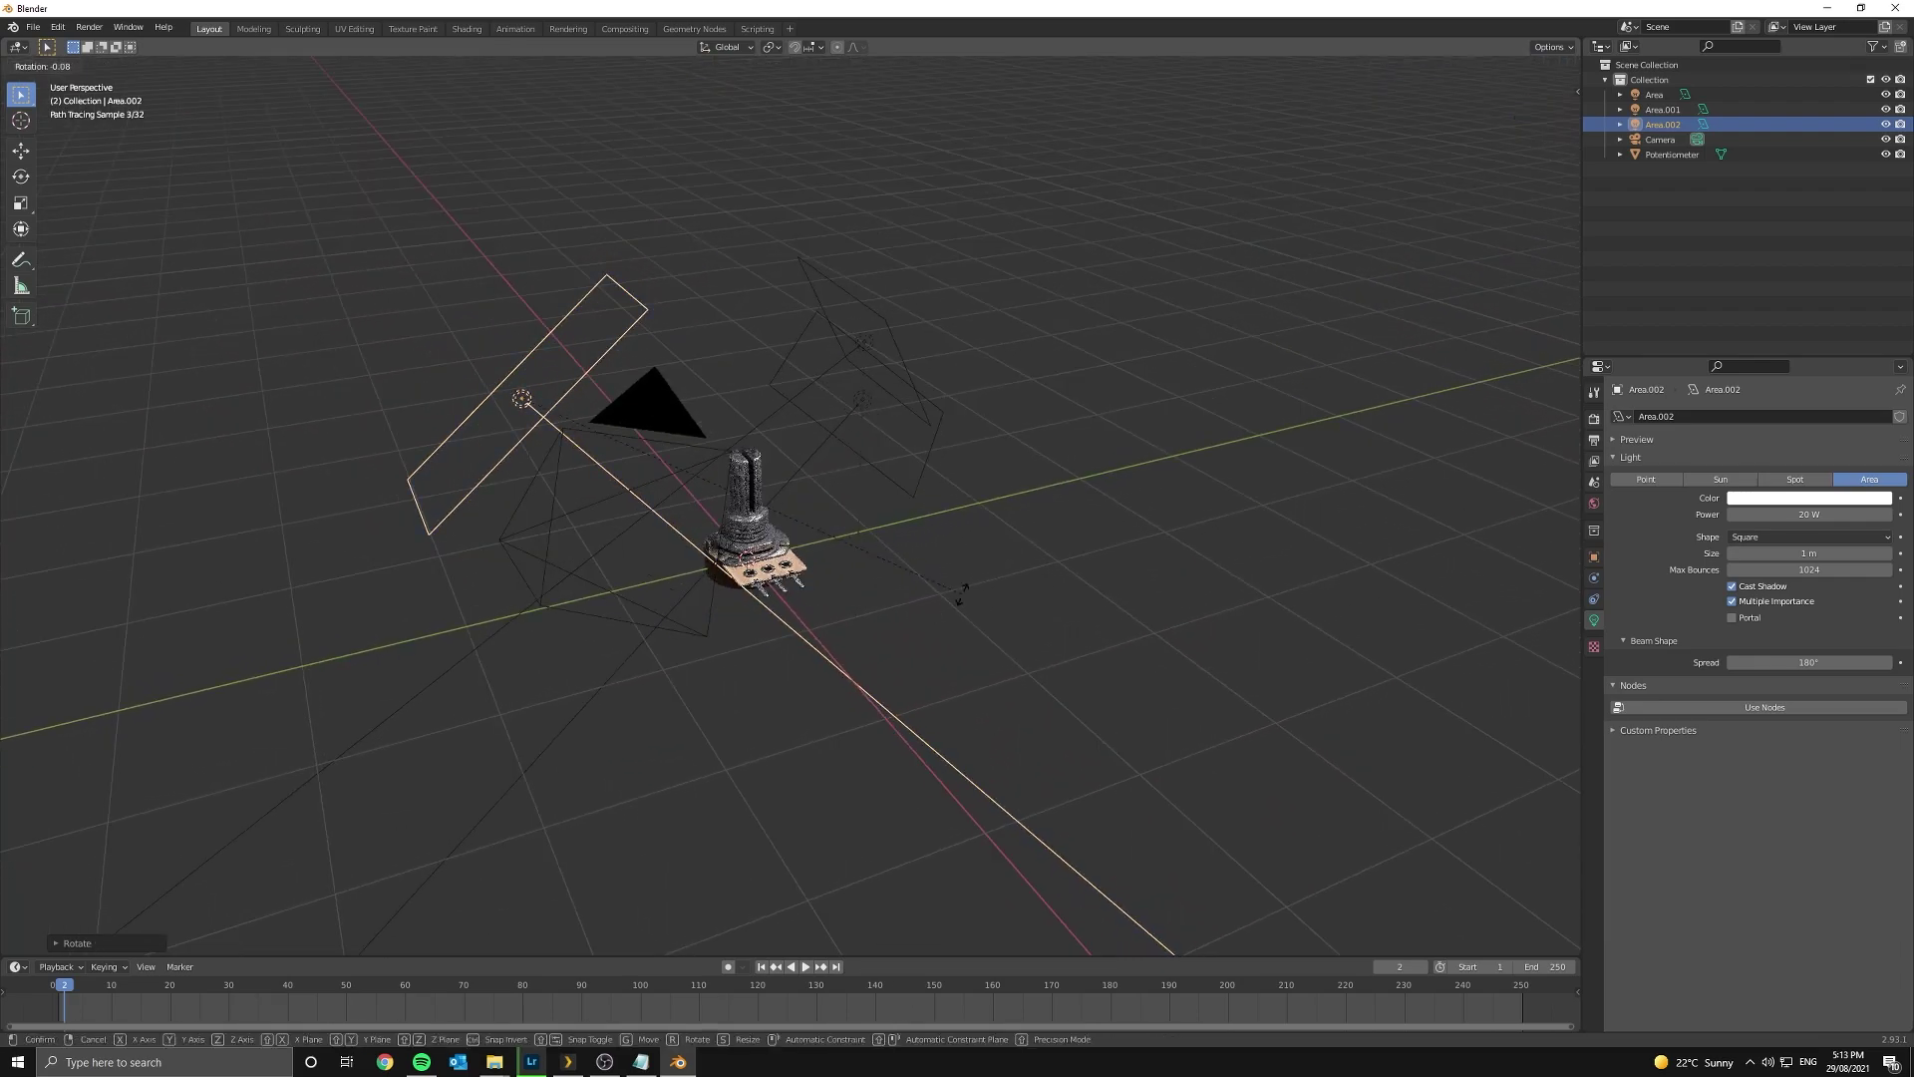
left_click(1110, 342)
key("KP_0")
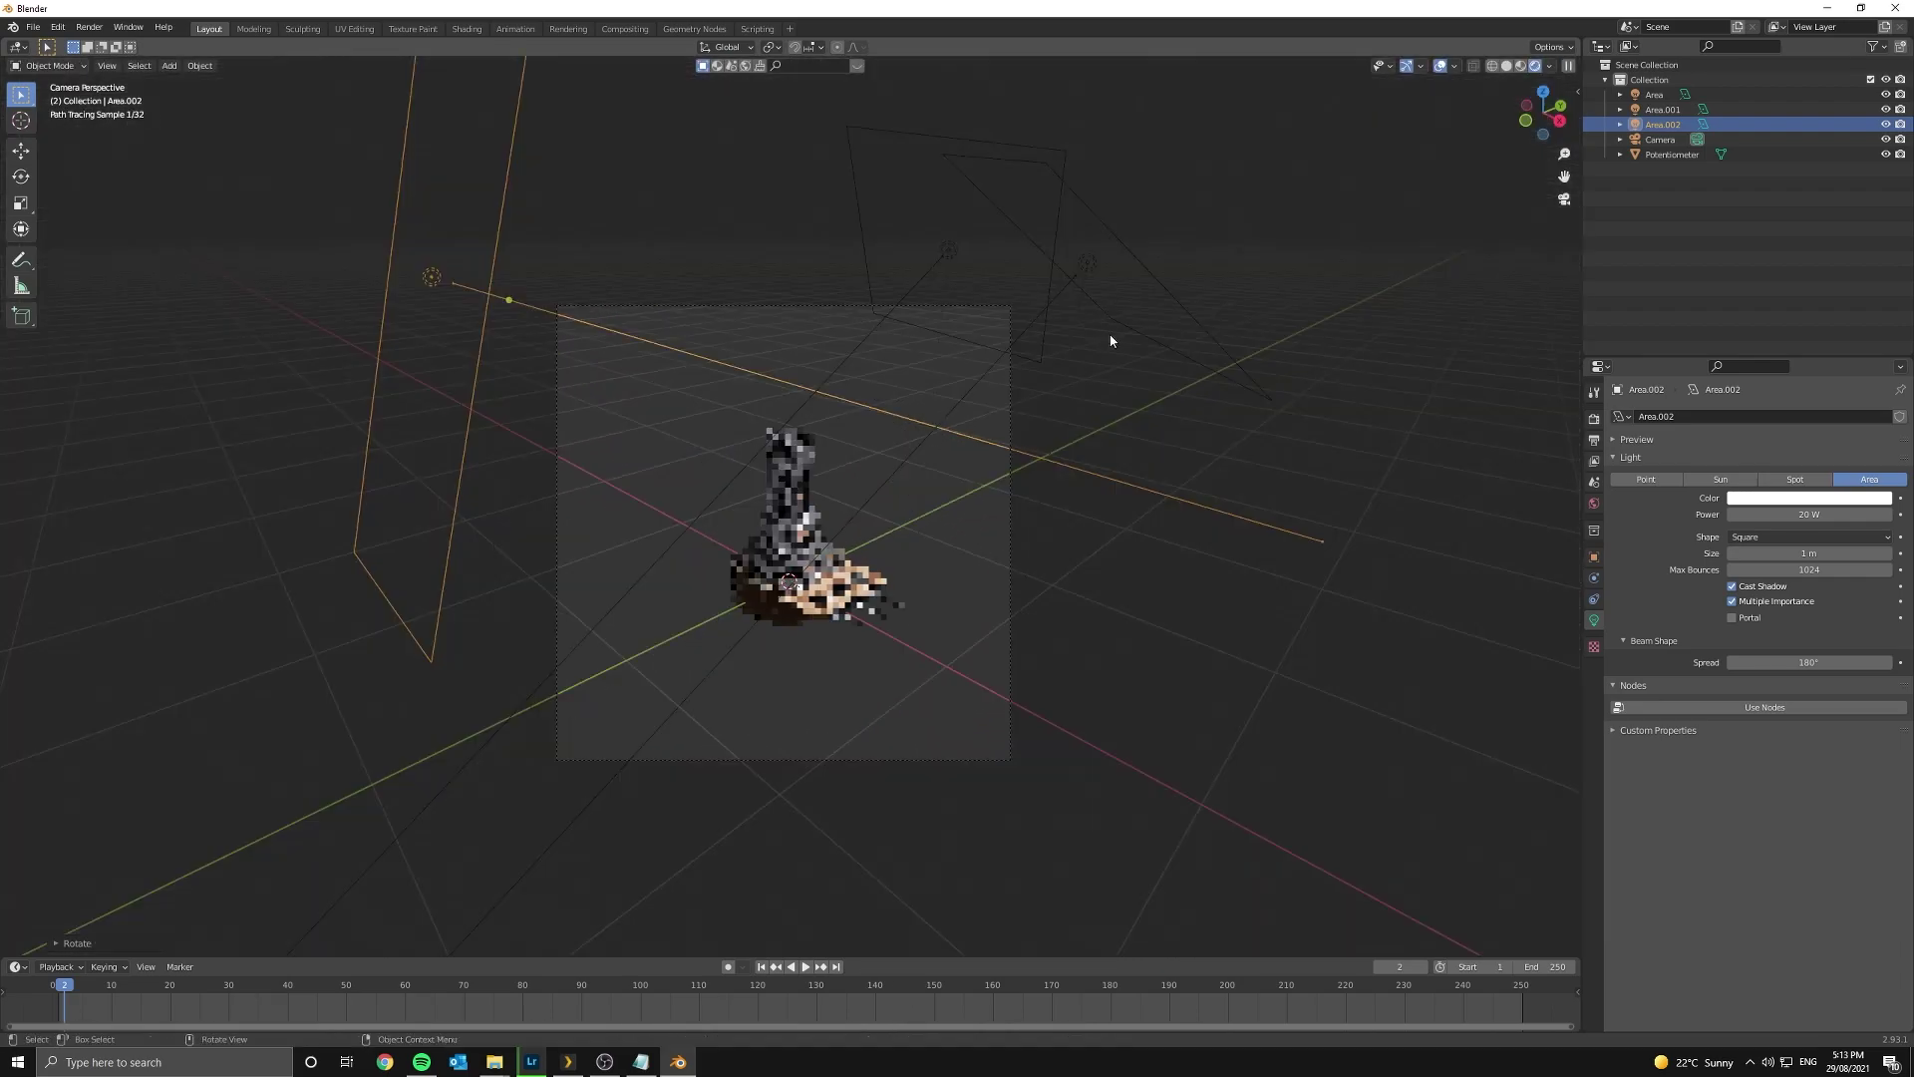
- Inspect the potentiometer's lighting up close and at full frame through the camera
scroll(1013, 550, "up", 7)
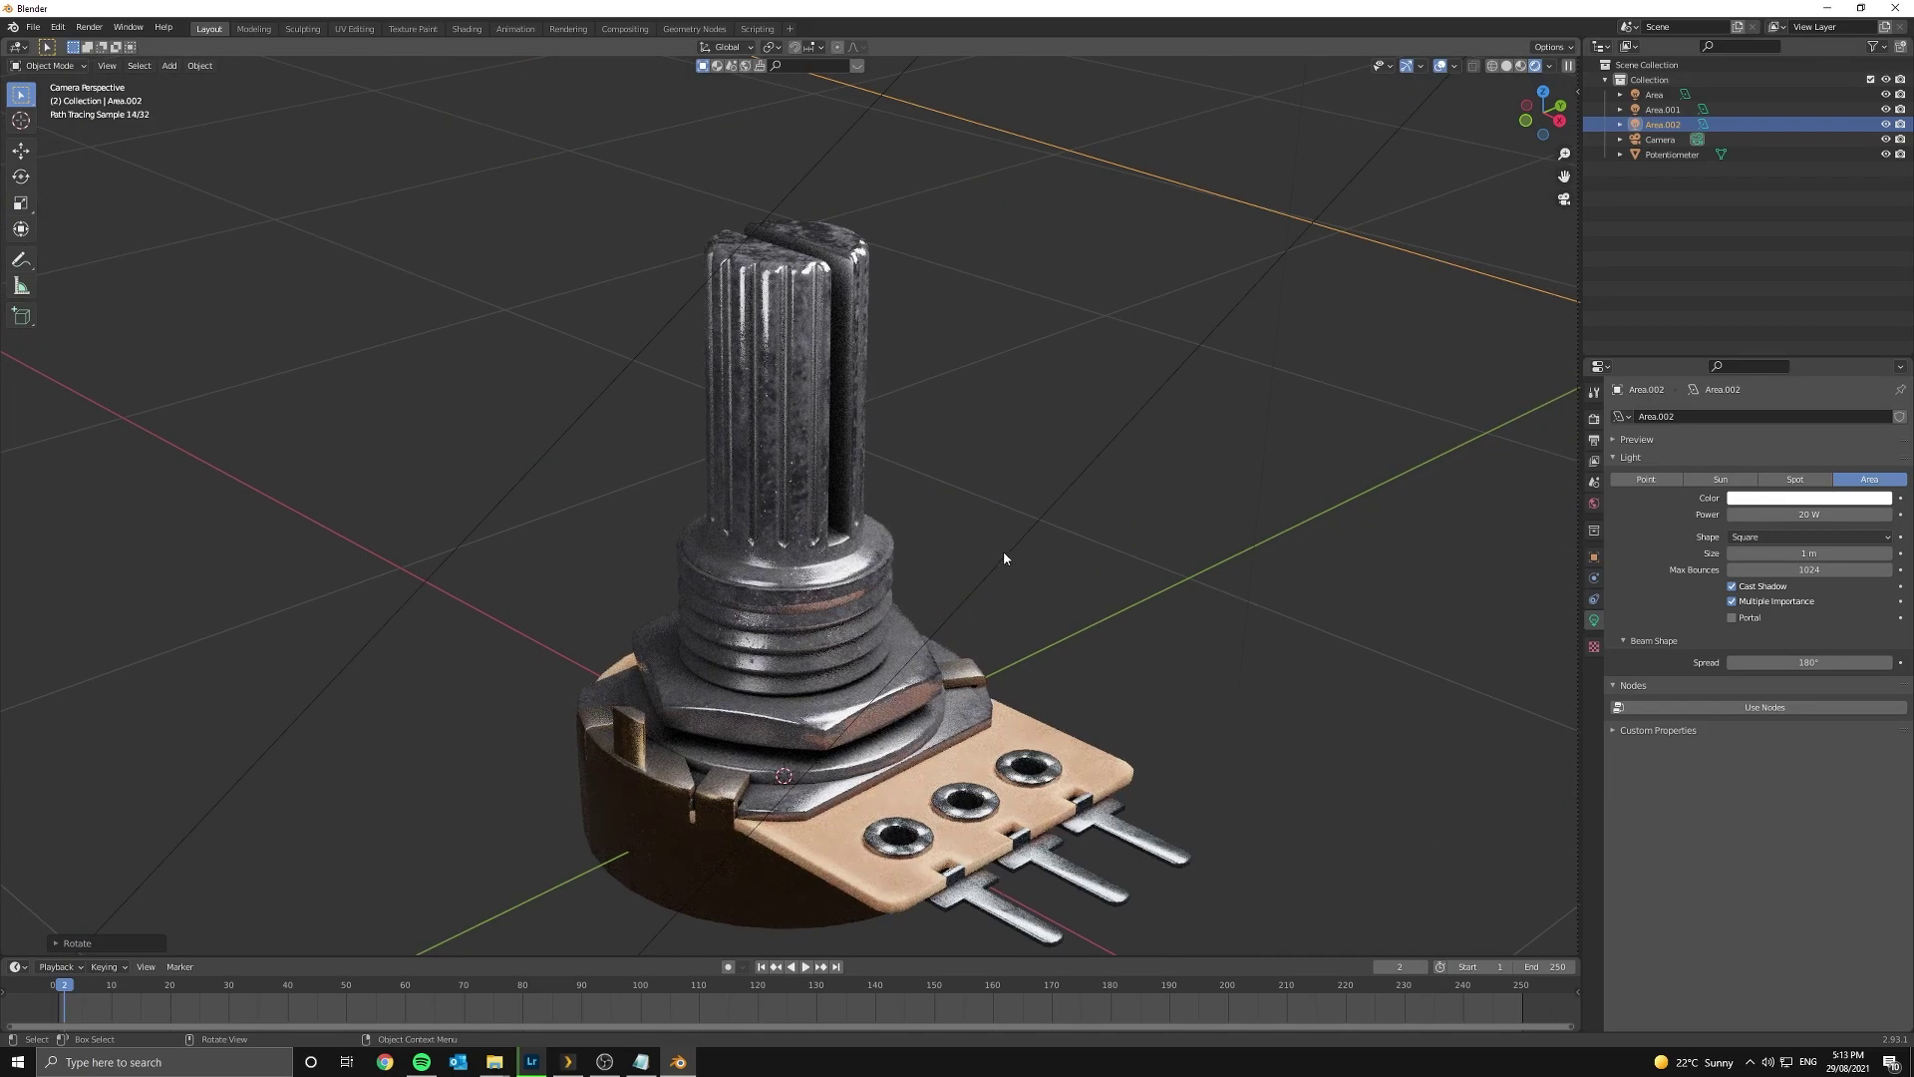
scroll(981, 543, "down", 1)
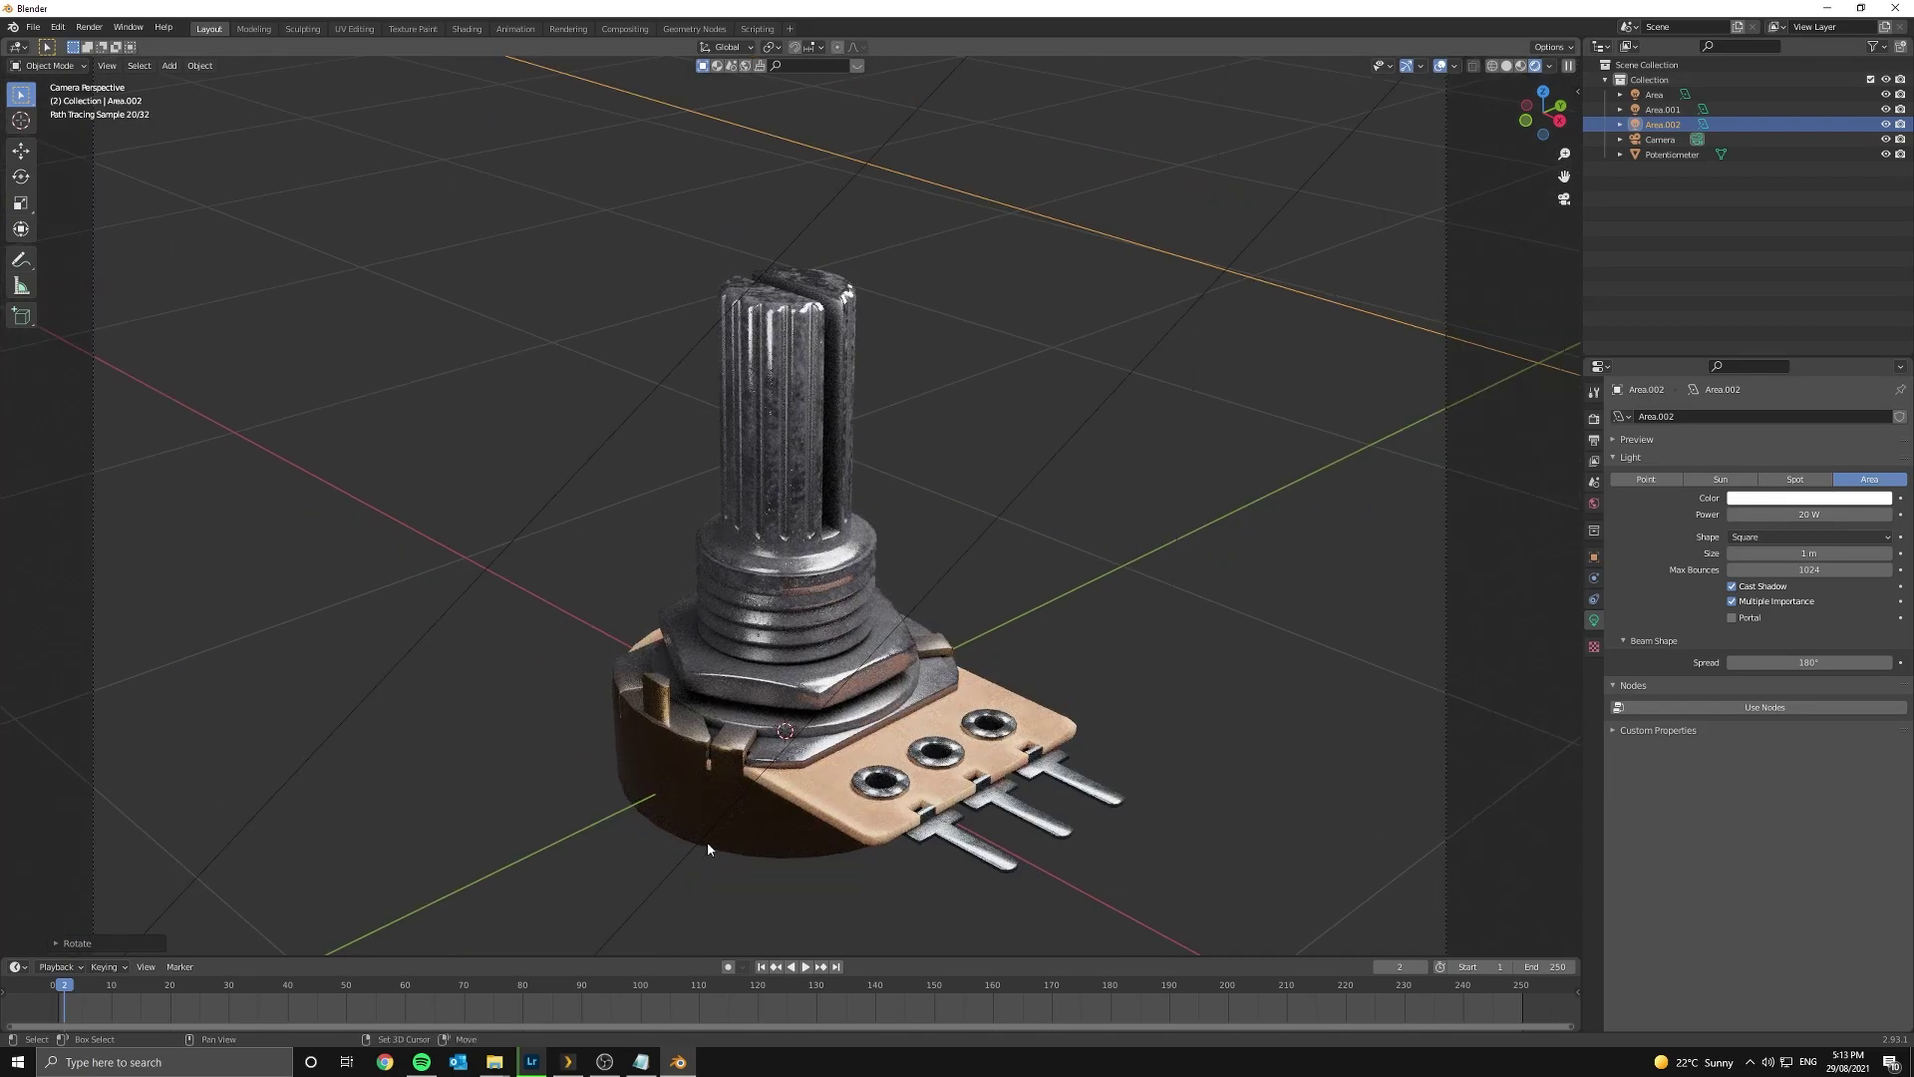
middle_click_drag(708, 848, 1007, 439, "shift")
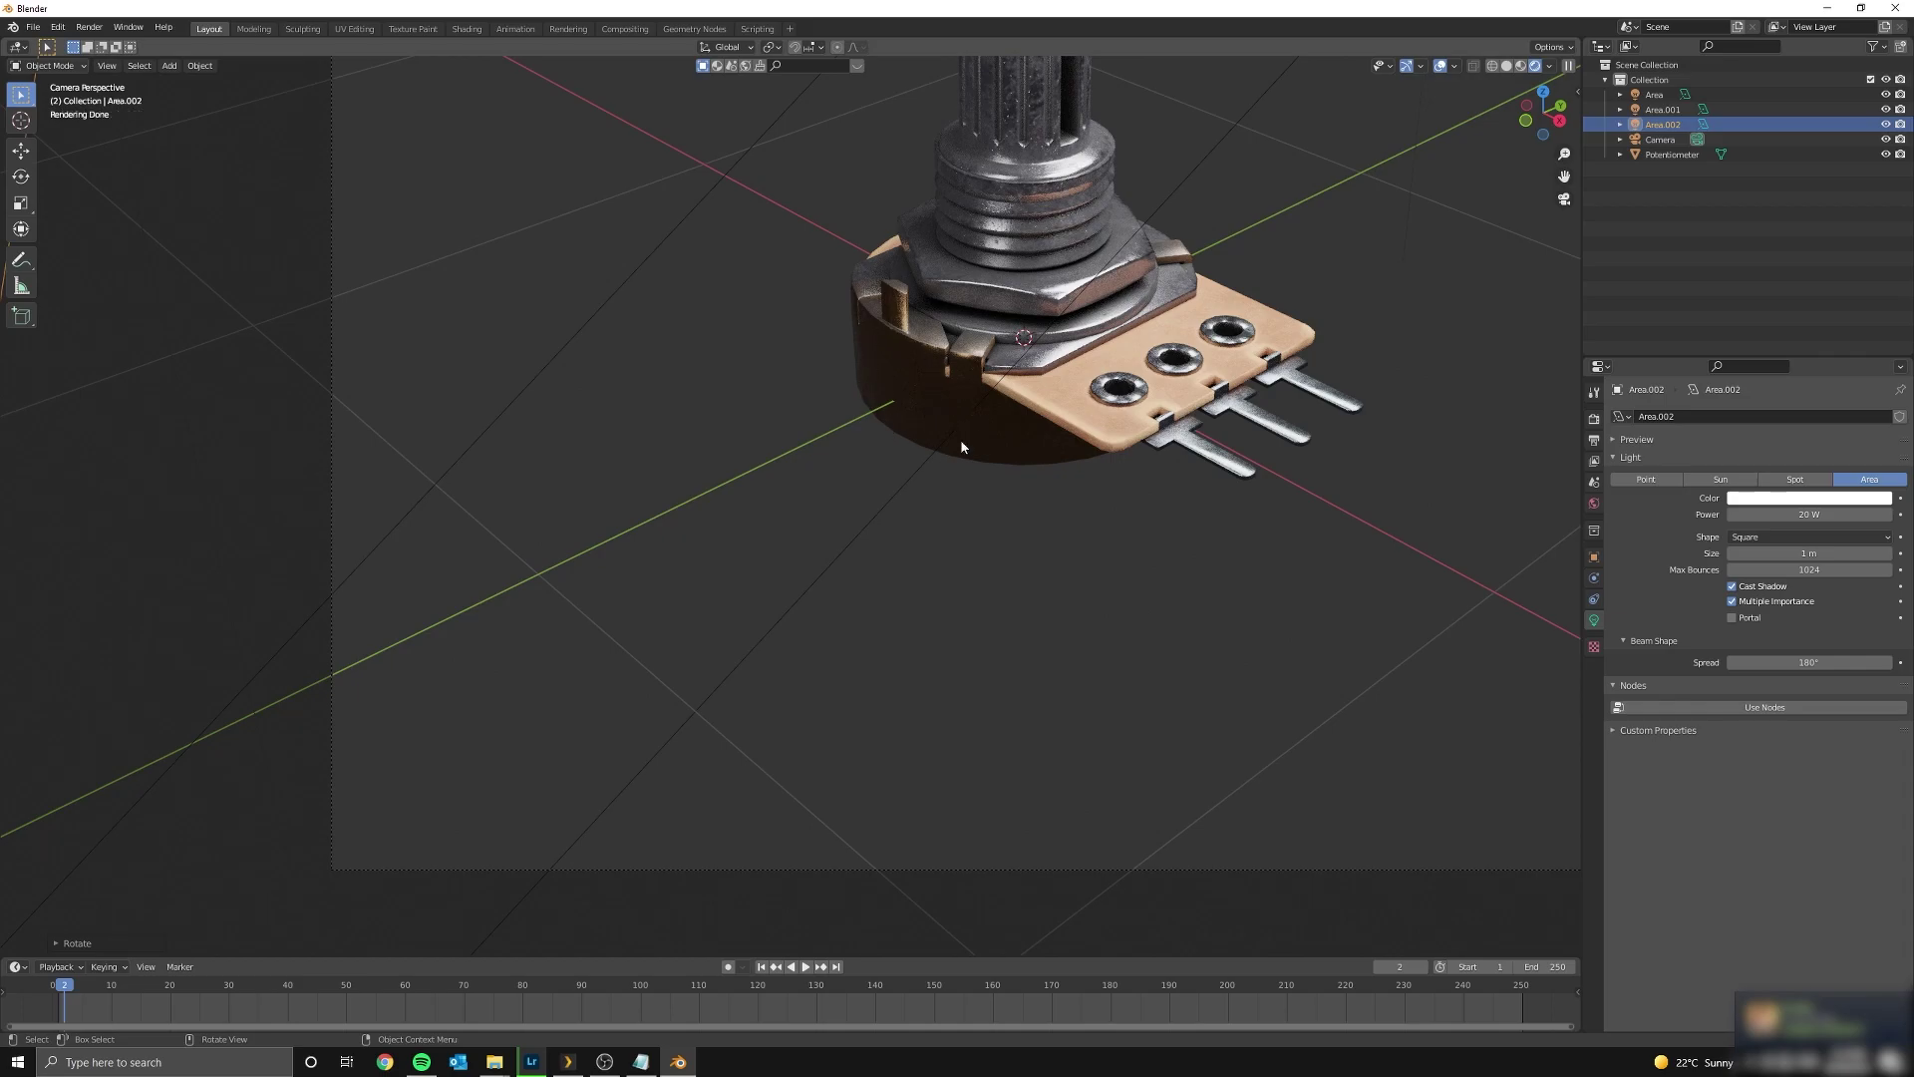
scroll(931, 349, "down", 4)
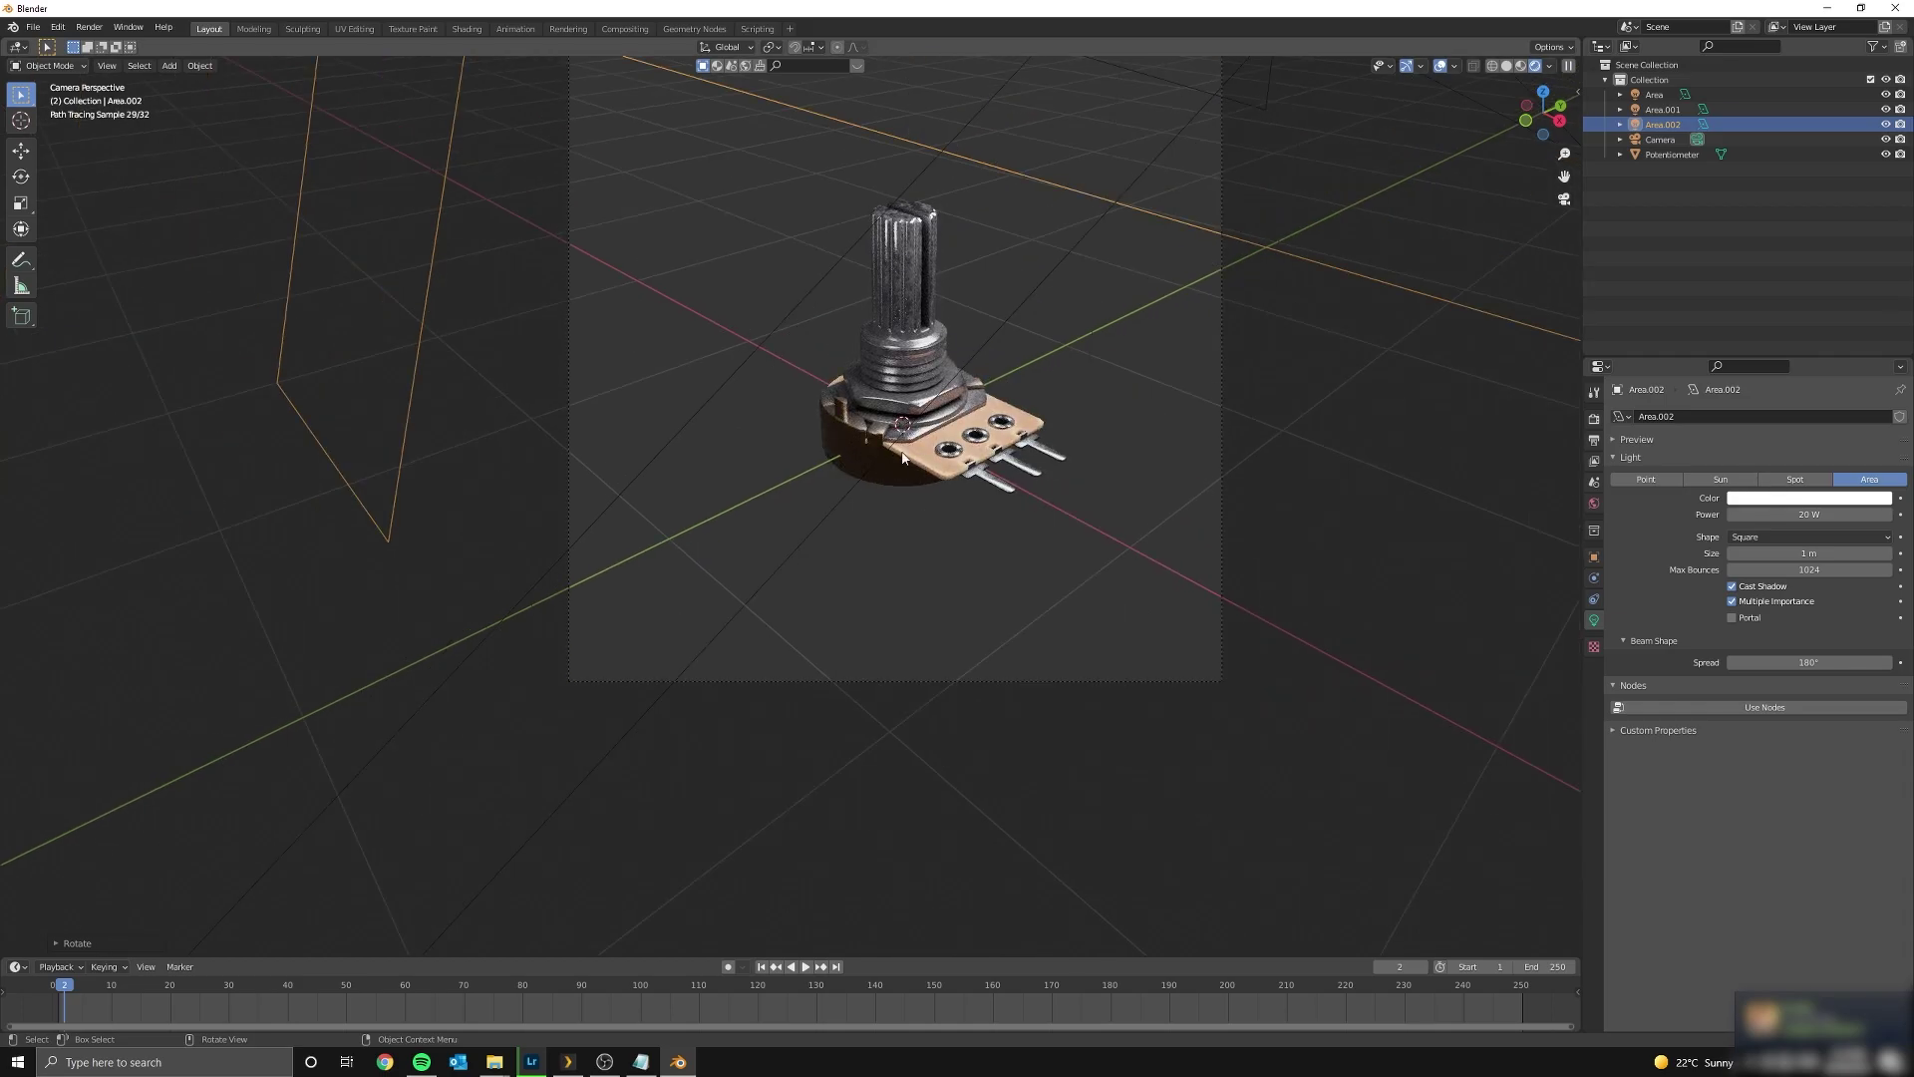
middle_click_drag(923, 385, 730, 634, "shift")
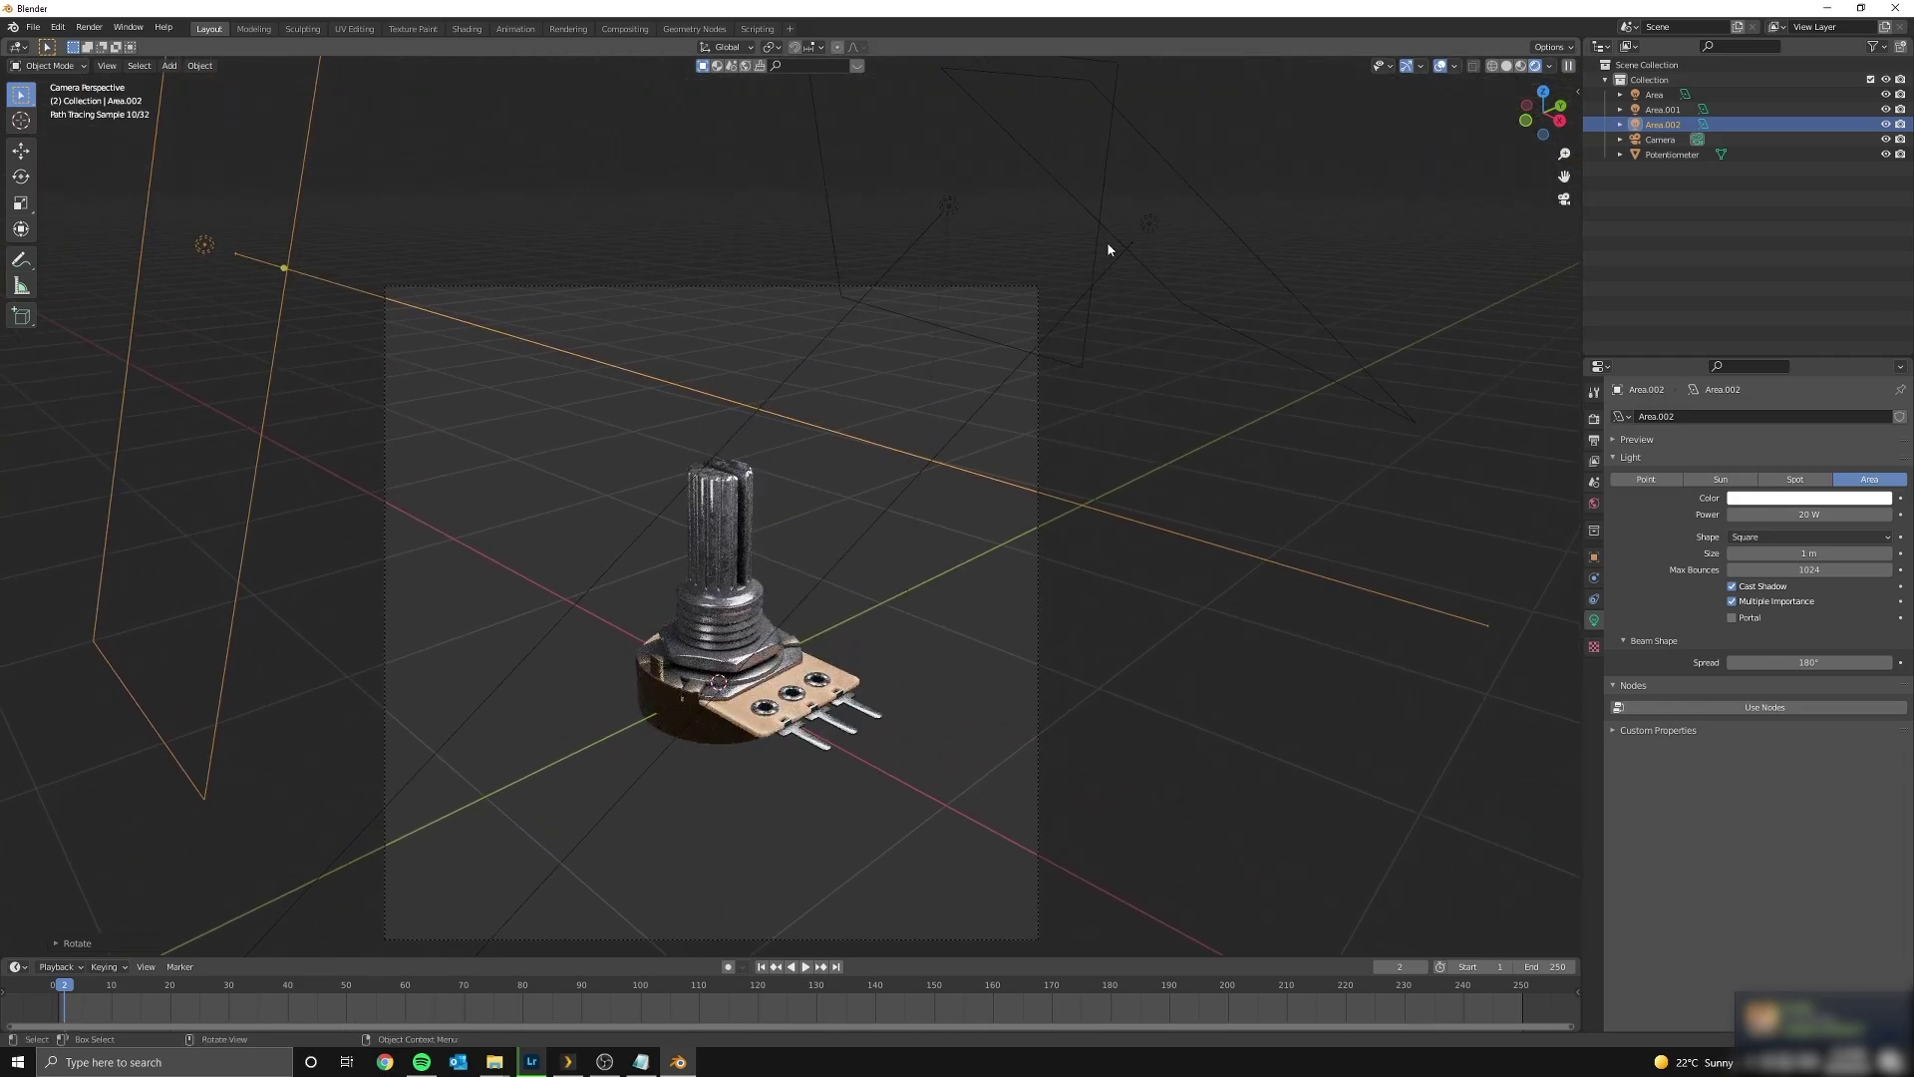
- Duplicate the third area light and move the copy down along the global Z axis to near ground level
left_click(1151, 227)
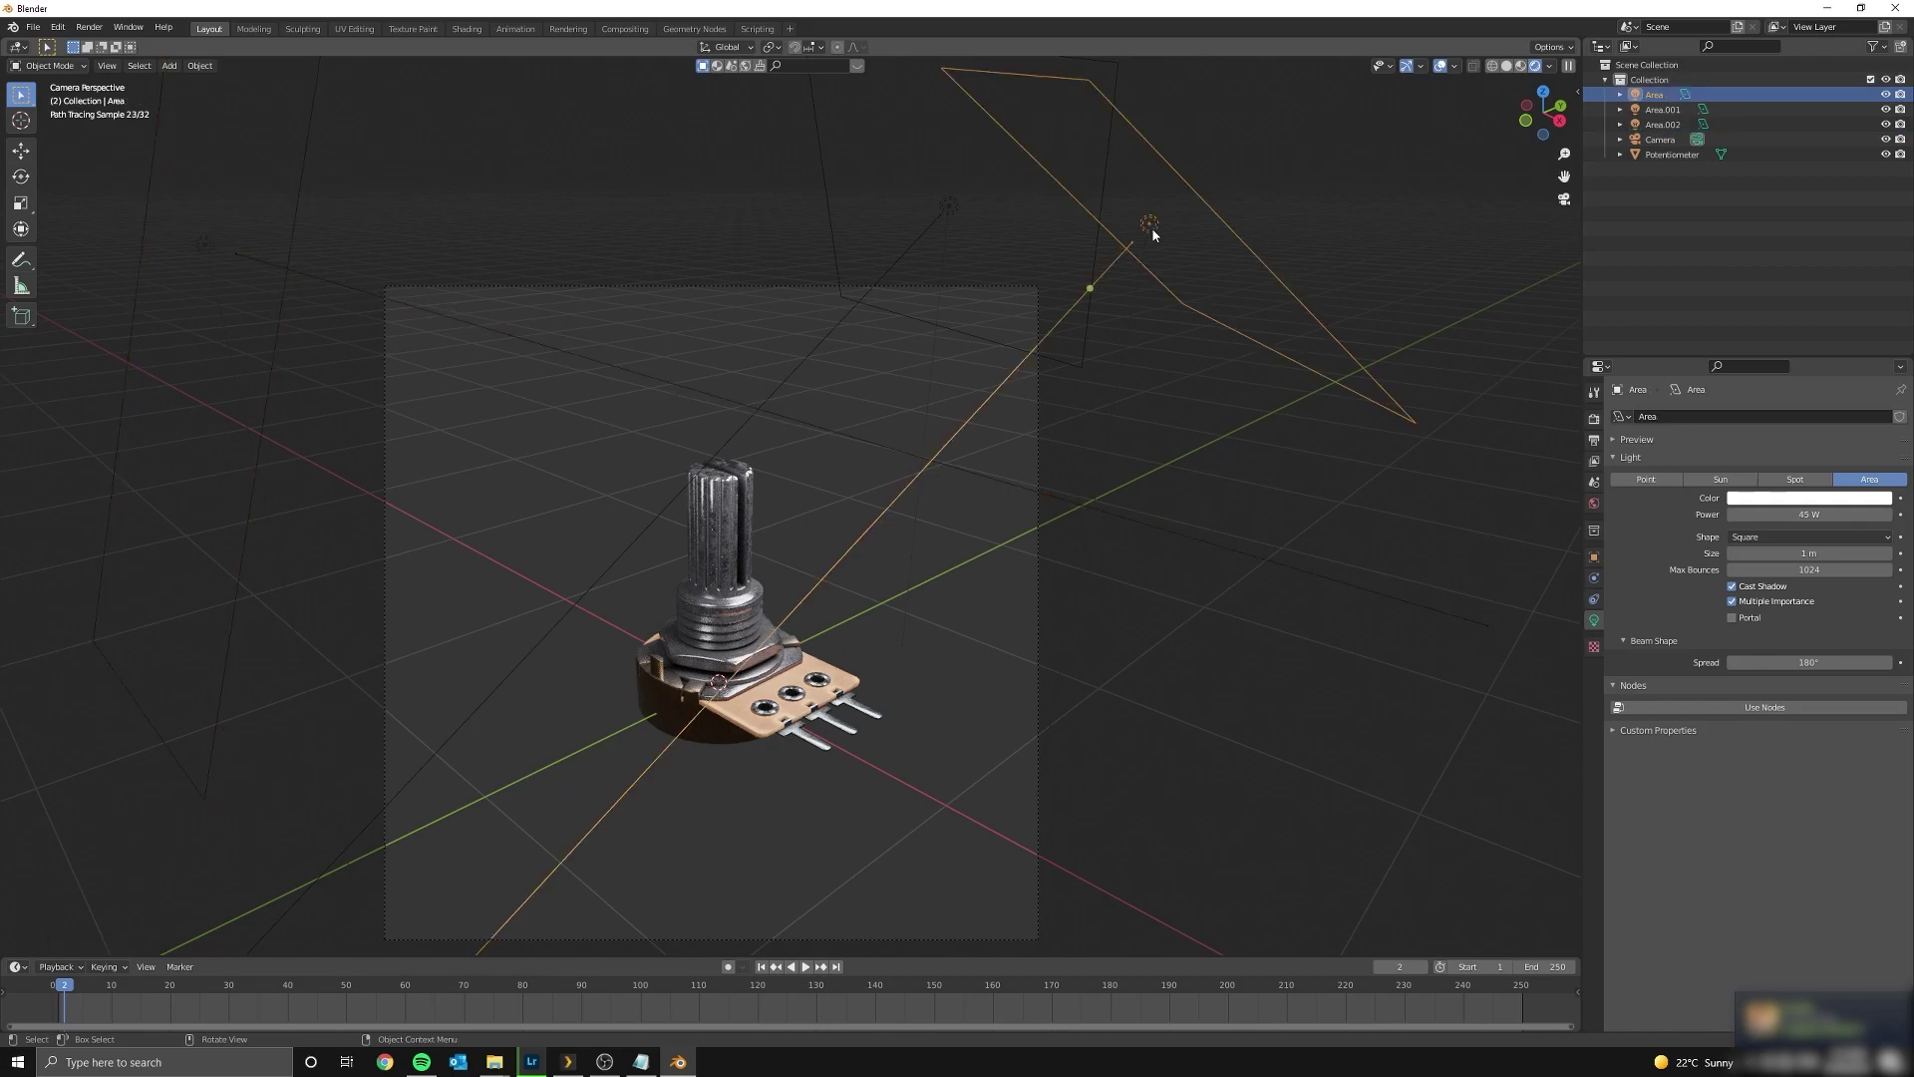
left_click(214, 261)
key("KP_1")
scroll(851, 431, "down", 4)
middle_click_drag(898, 426, 828, 462)
key("shift+d")
key("z")
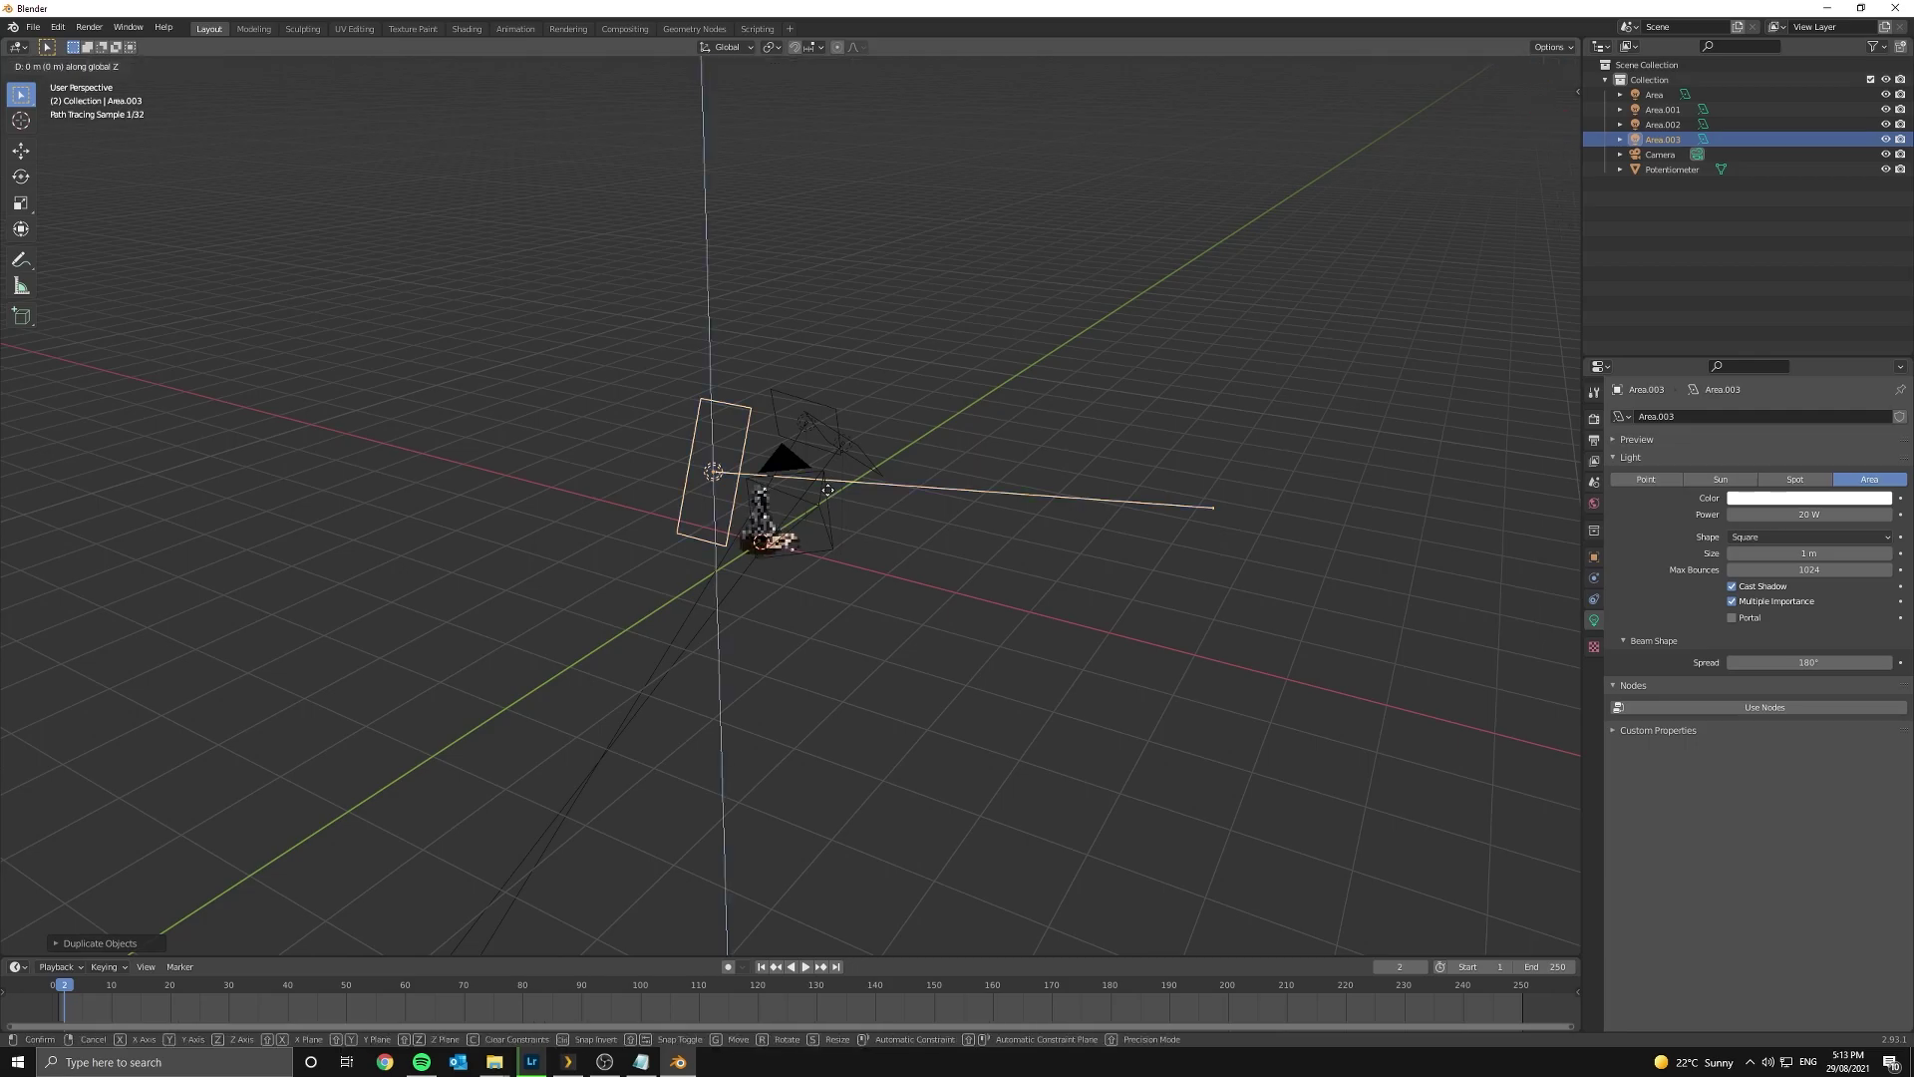
left_click(815, 605)
- Rotate the fourth area light about the global Y axis and move it horizontally about 0.63 m away from the potentiometer
key("r")
key("x")
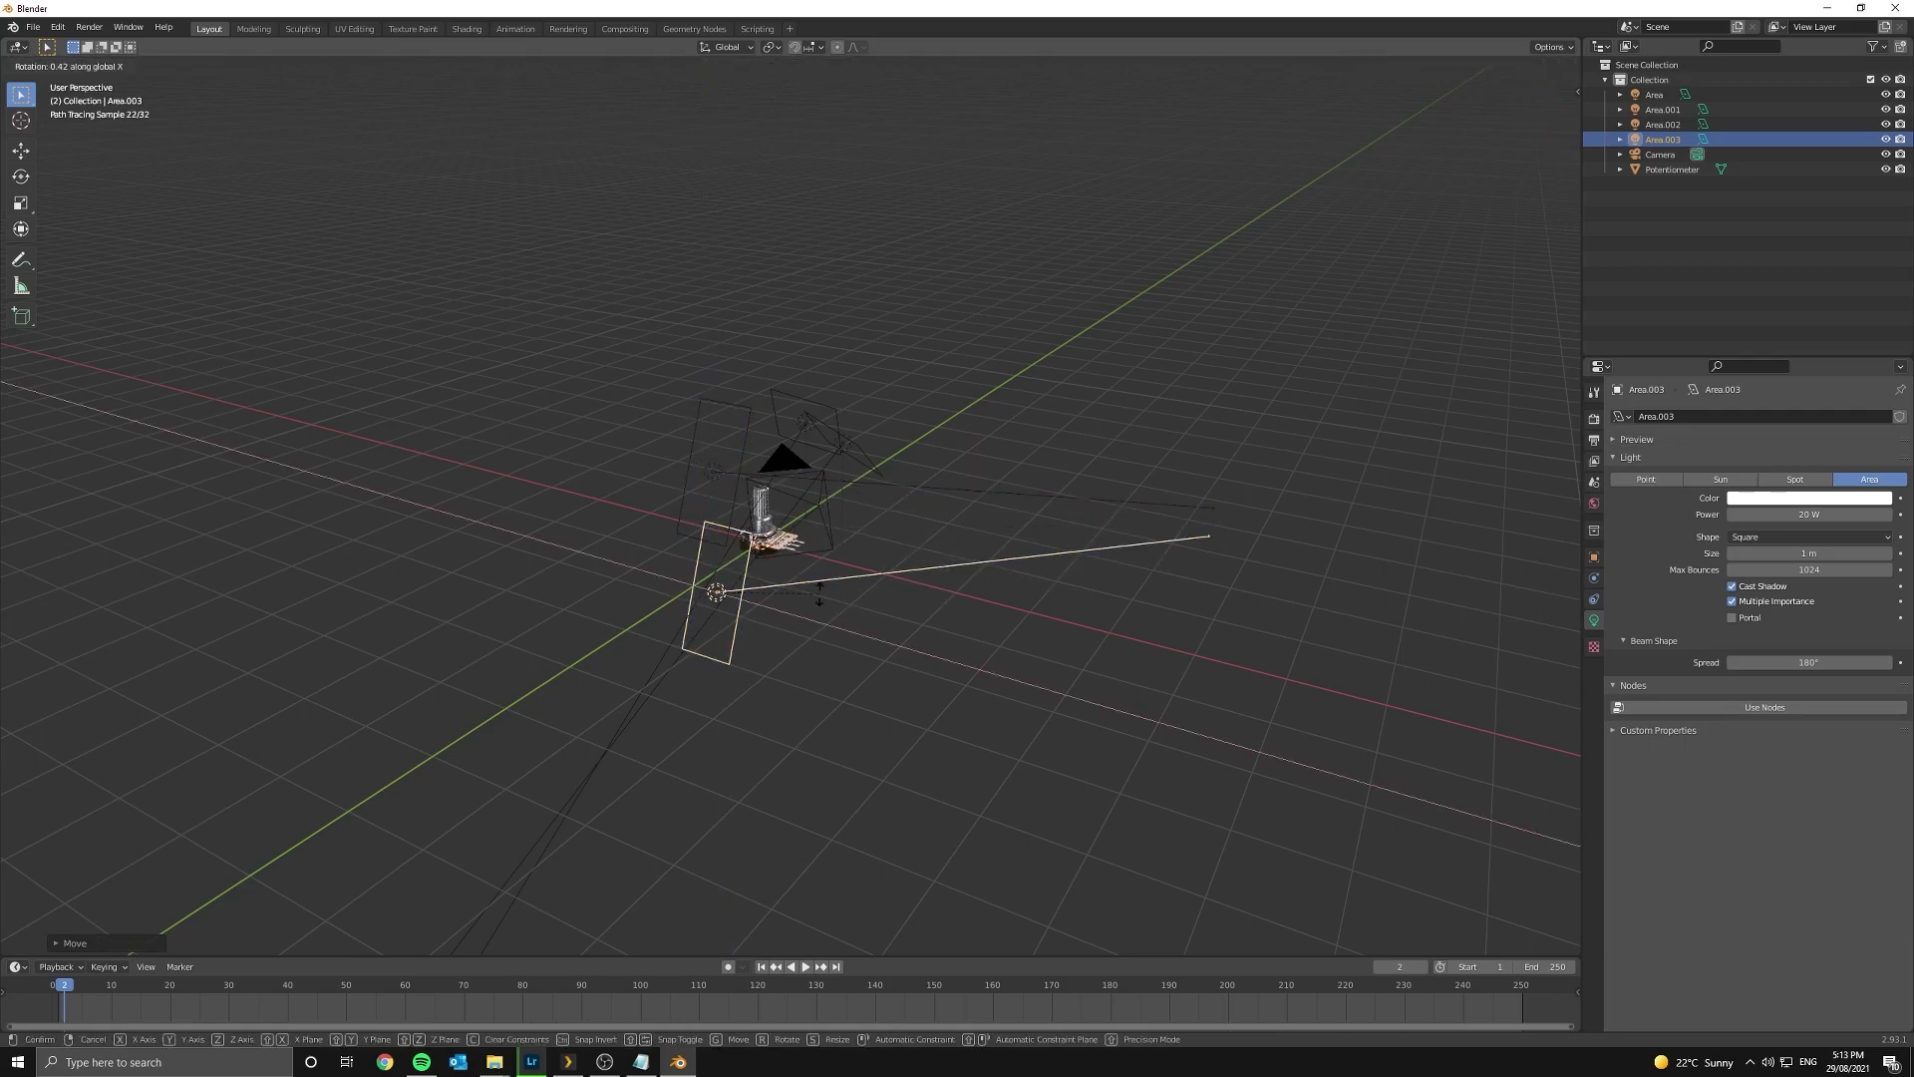
key("y")
key("Return")
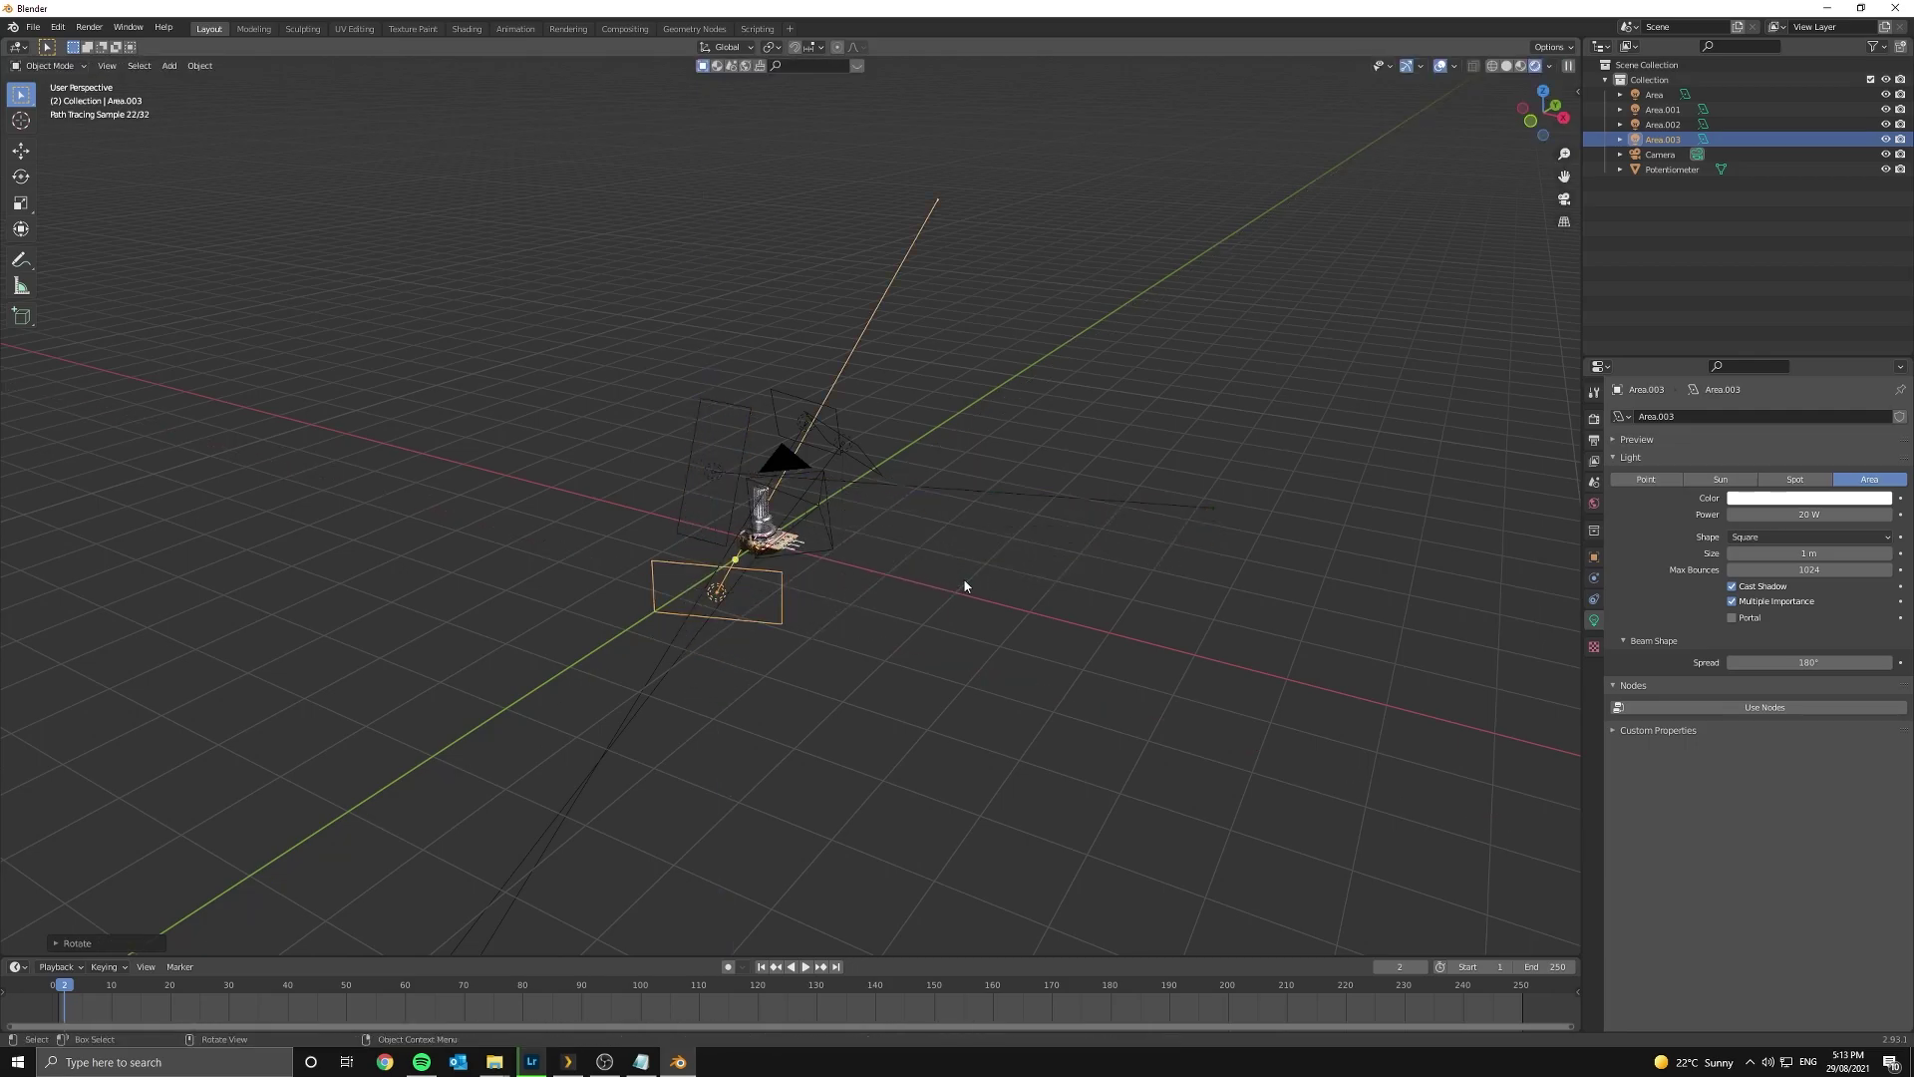
middle_click_drag(970, 586, 1081, 575)
scroll(1082, 575, "up", 5)
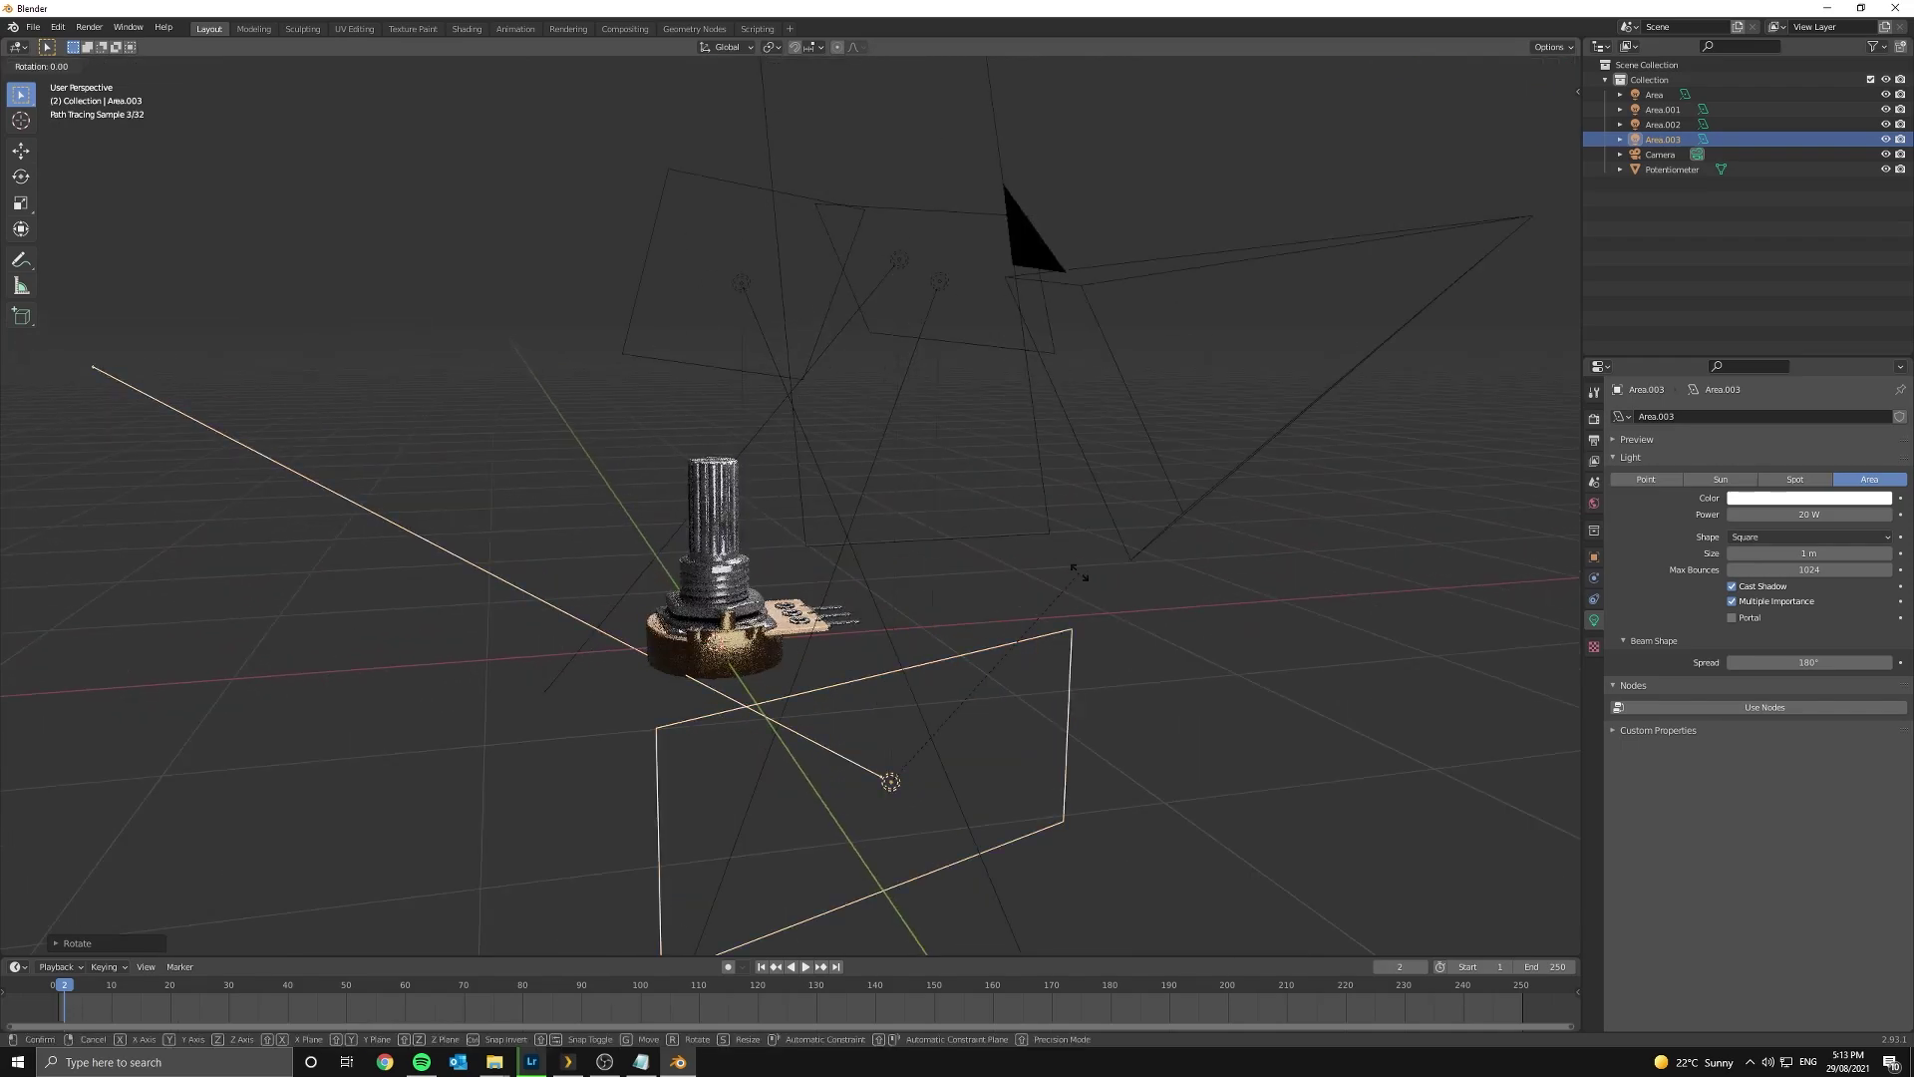
key("g")
key("shift+z")
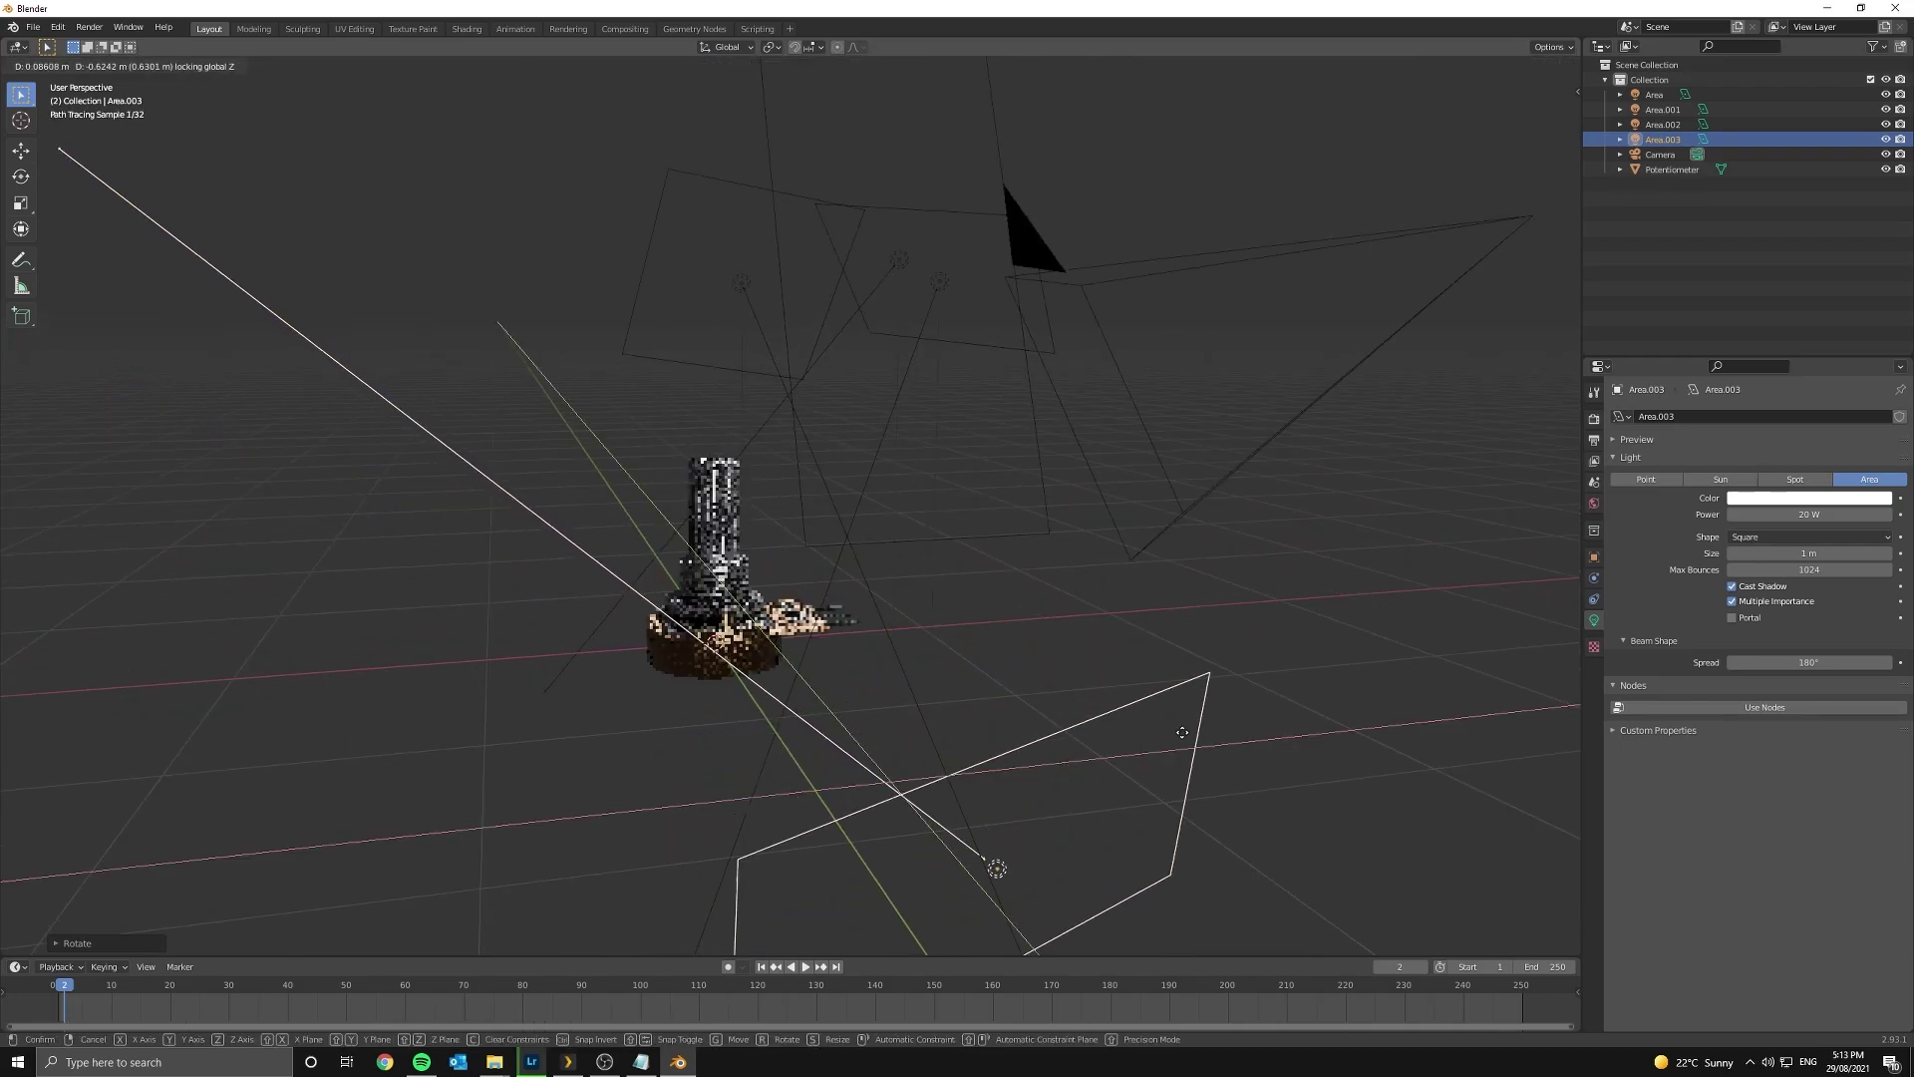
left_click(1179, 730)
- Check the fourth light through the camera, scale it up uniformly and shift it along its local Z axis
key("KP_0")
middle_click_drag(1178, 731, 1336, 509, "shift")
scroll(841, 516, "up", 6)
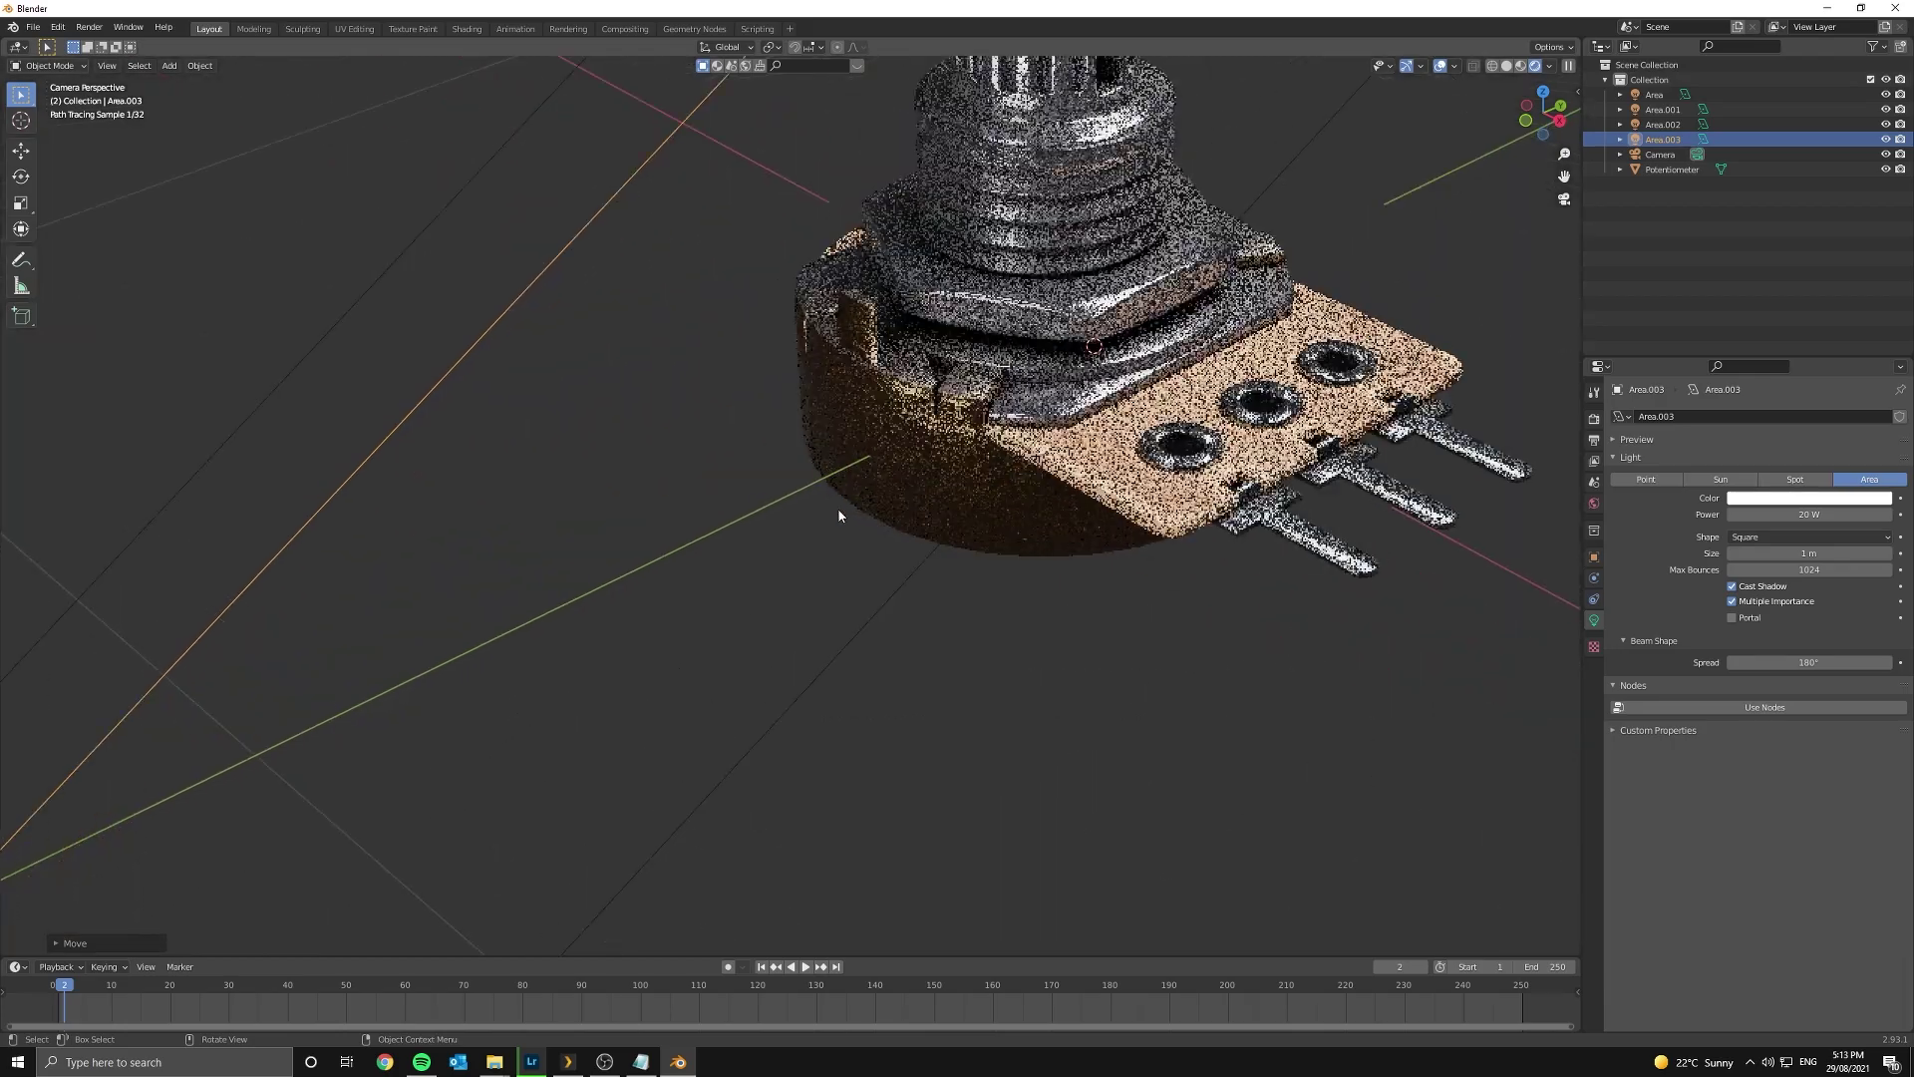
middle_click_drag(1033, 445, 829, 566, "shift")
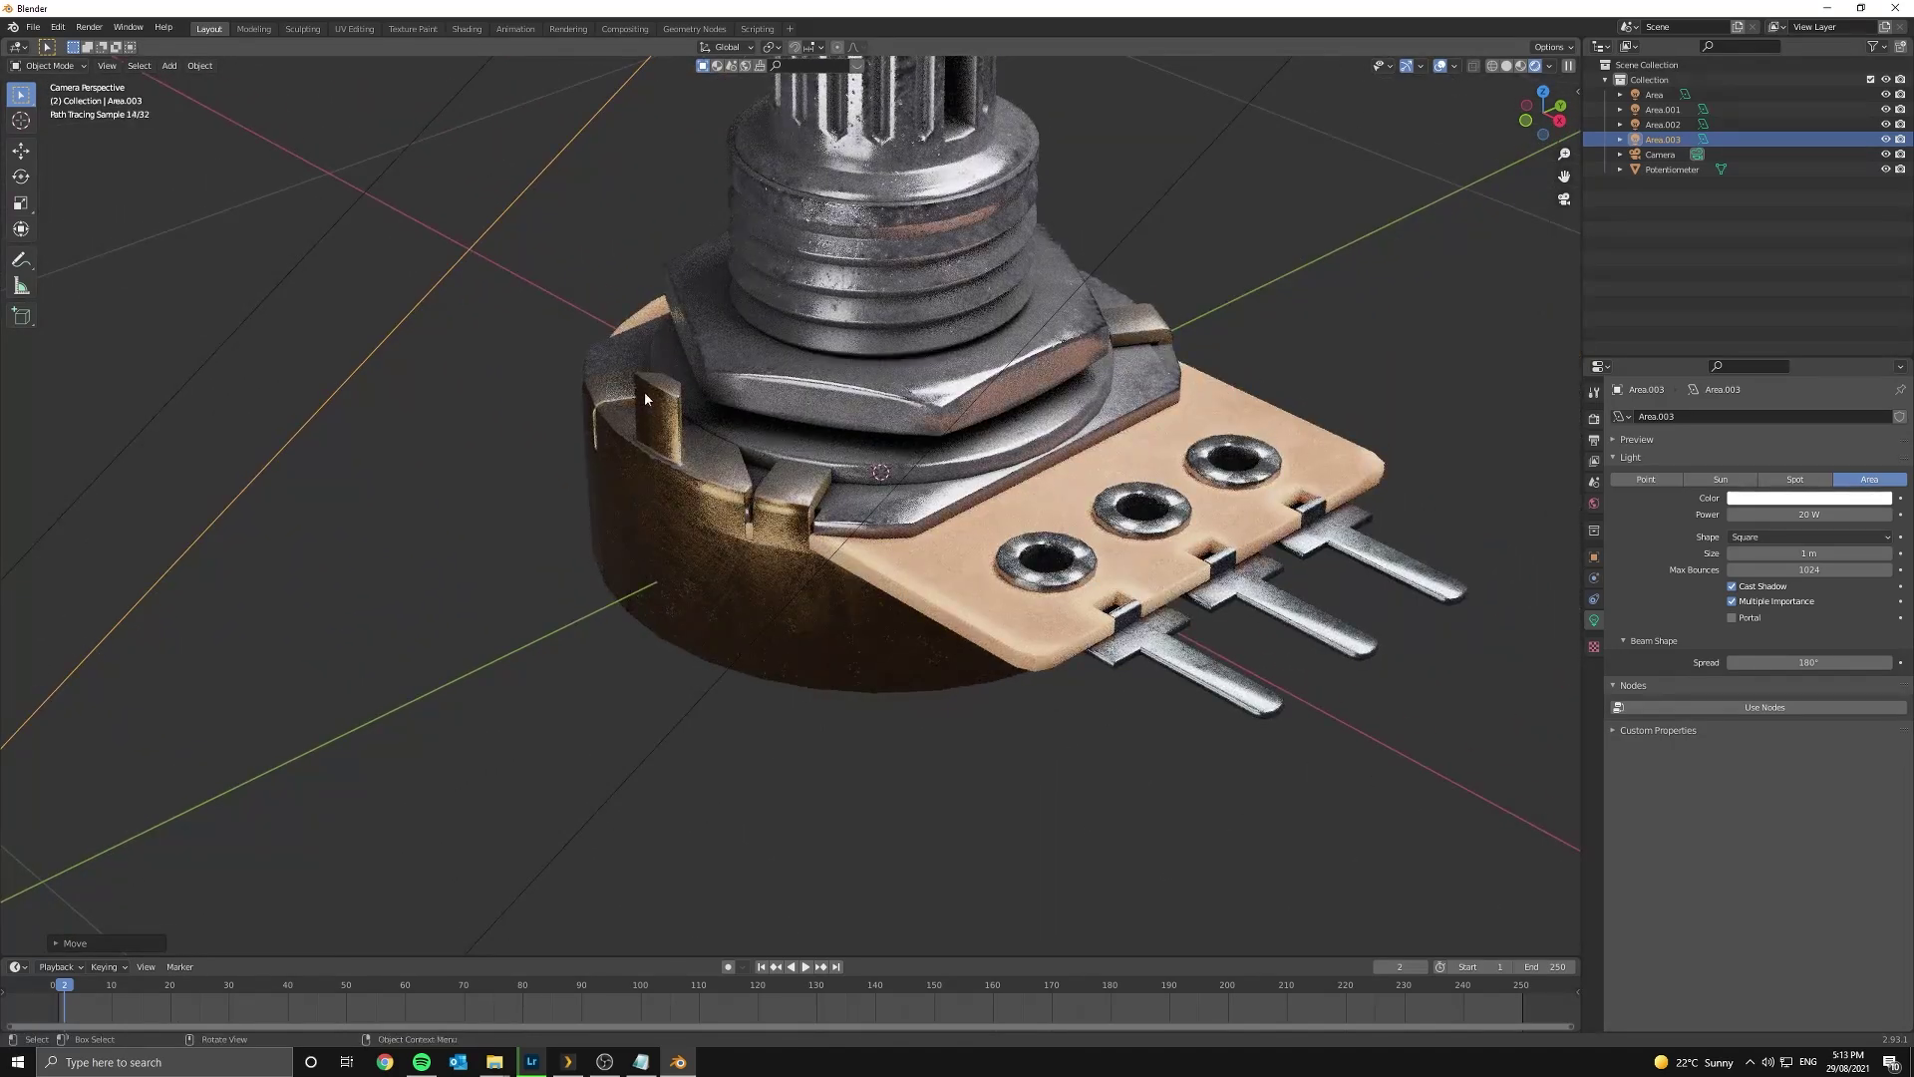
scroll(720, 588, "down", 10)
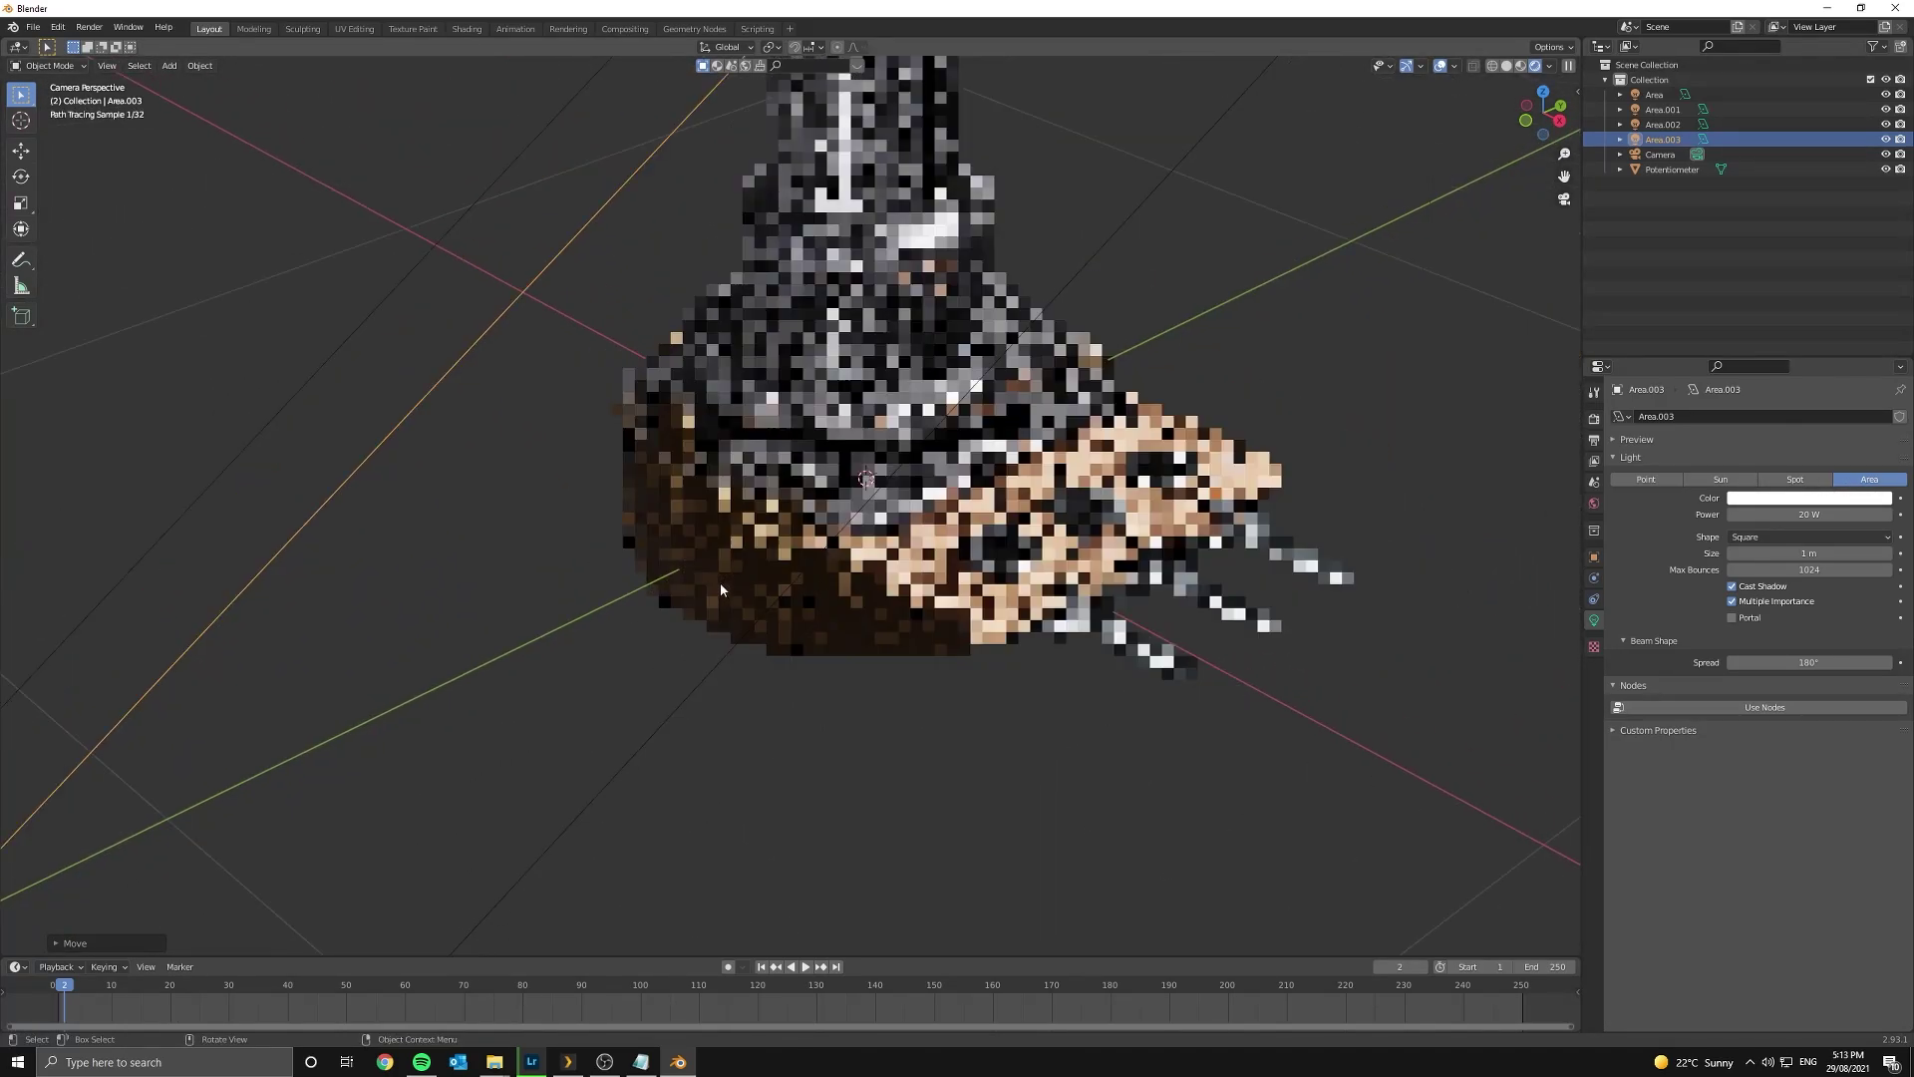
key("s")
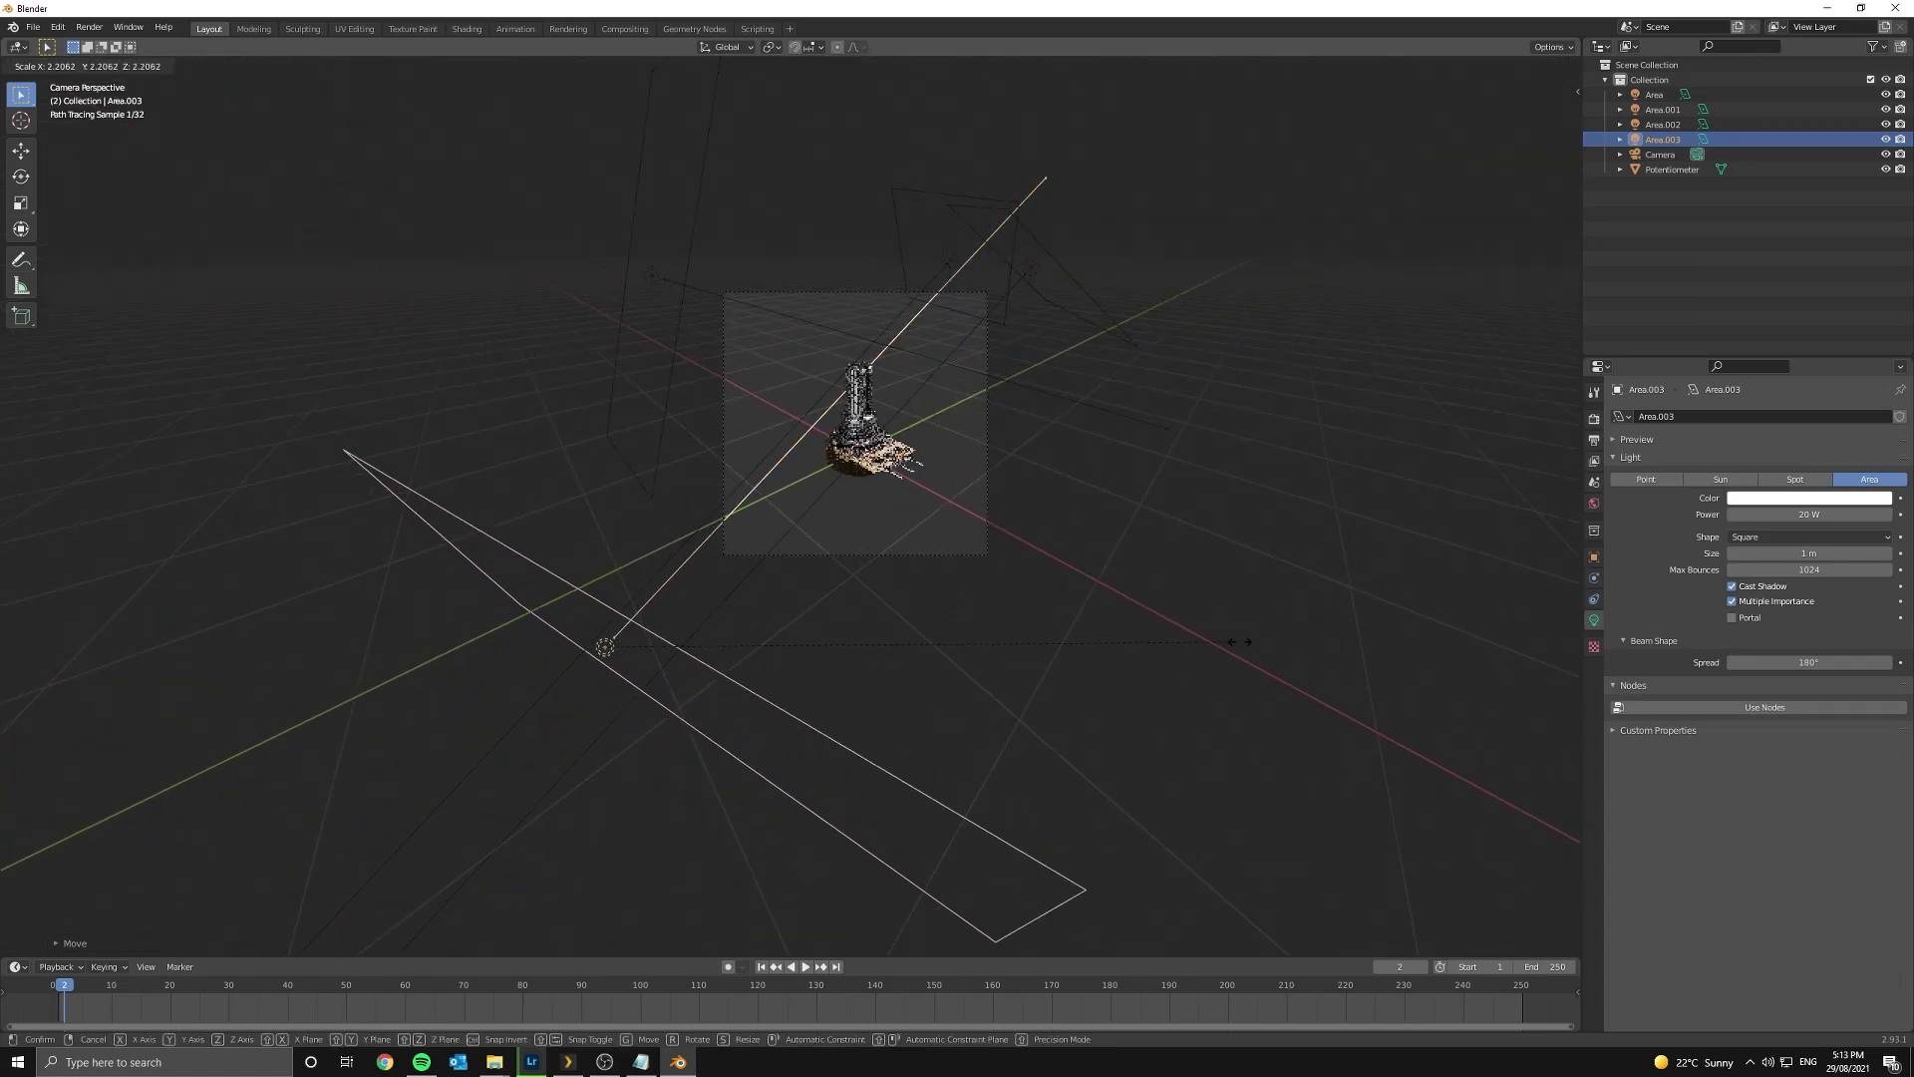
left_click(1030, 538)
key("g")
key("z")
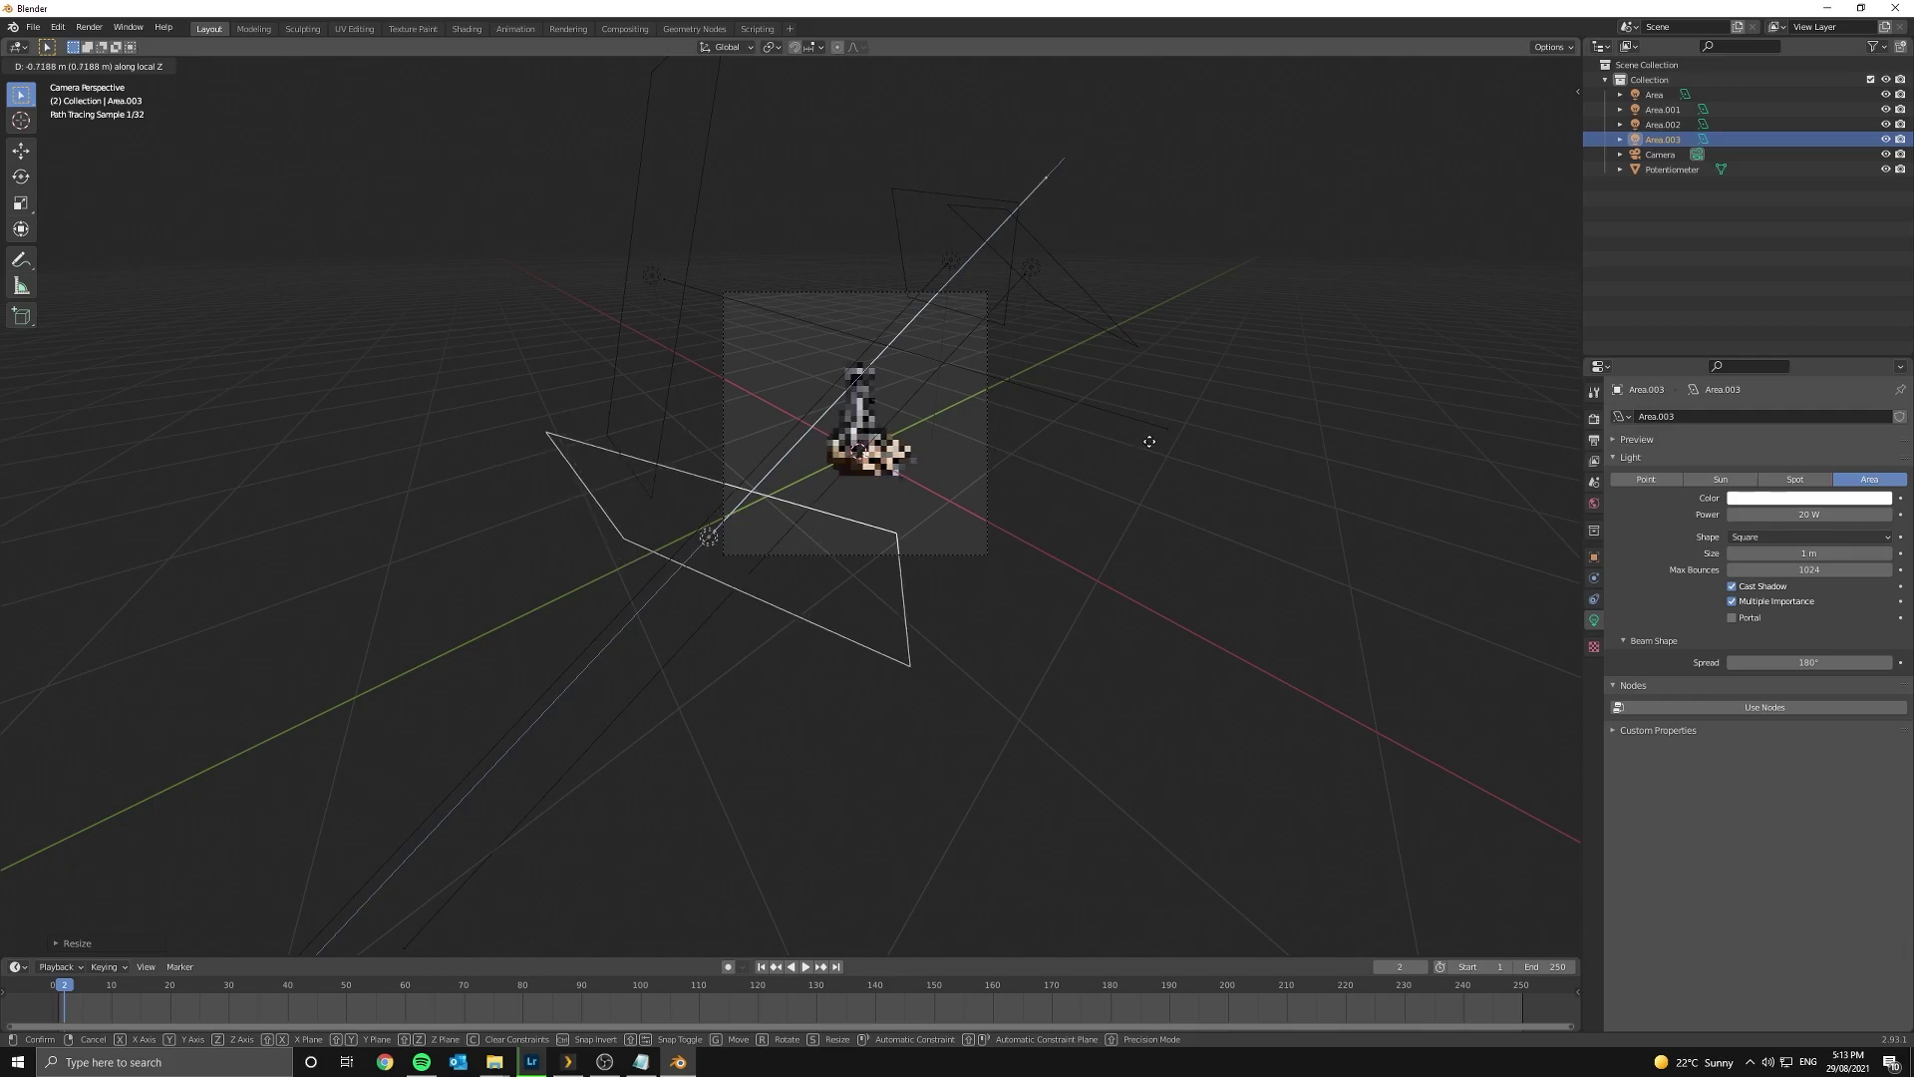
left_click(1108, 481)
- Flatten the fourth area light along the global Z axis into a narrow strip and set its power to 35 W
scroll(1109, 481, "up", 5)
middle_click_drag(1203, 460, 1013, 565, "shift")
key("s")
key("x")
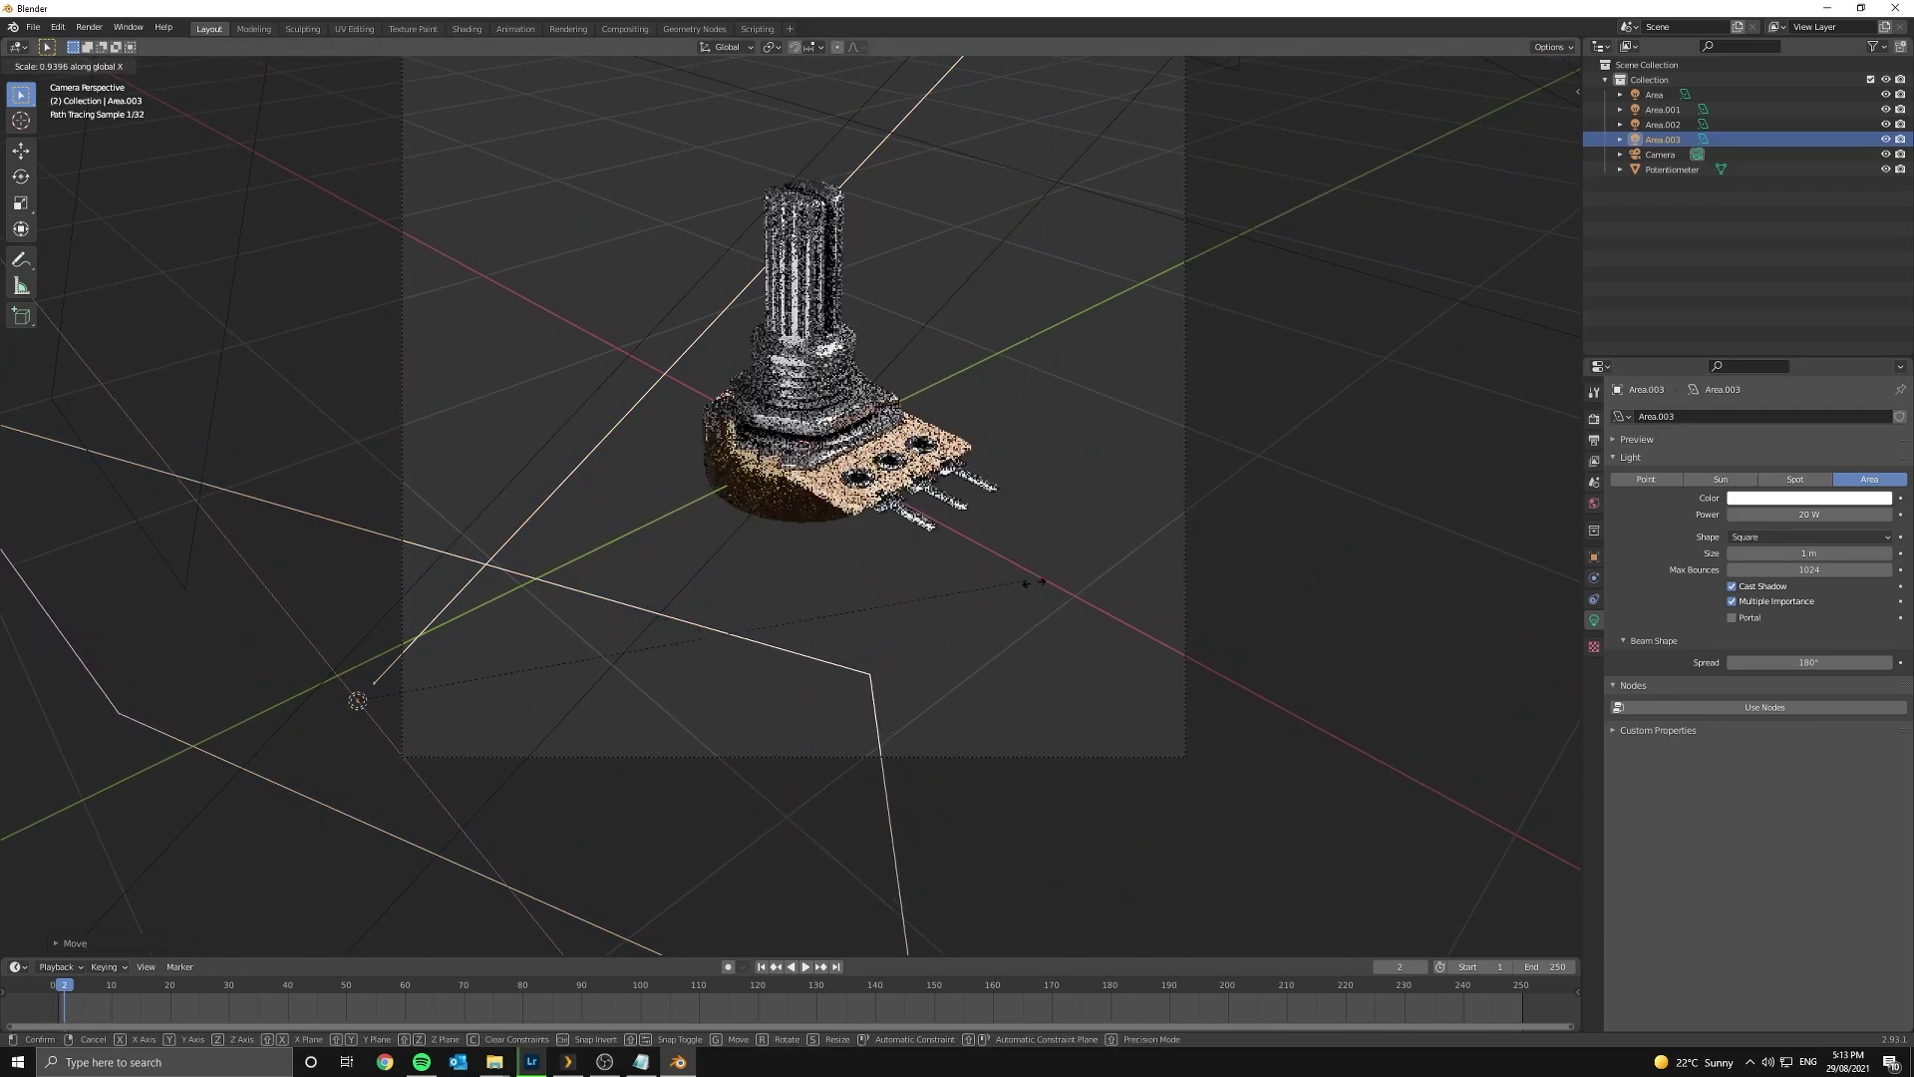
key("z")
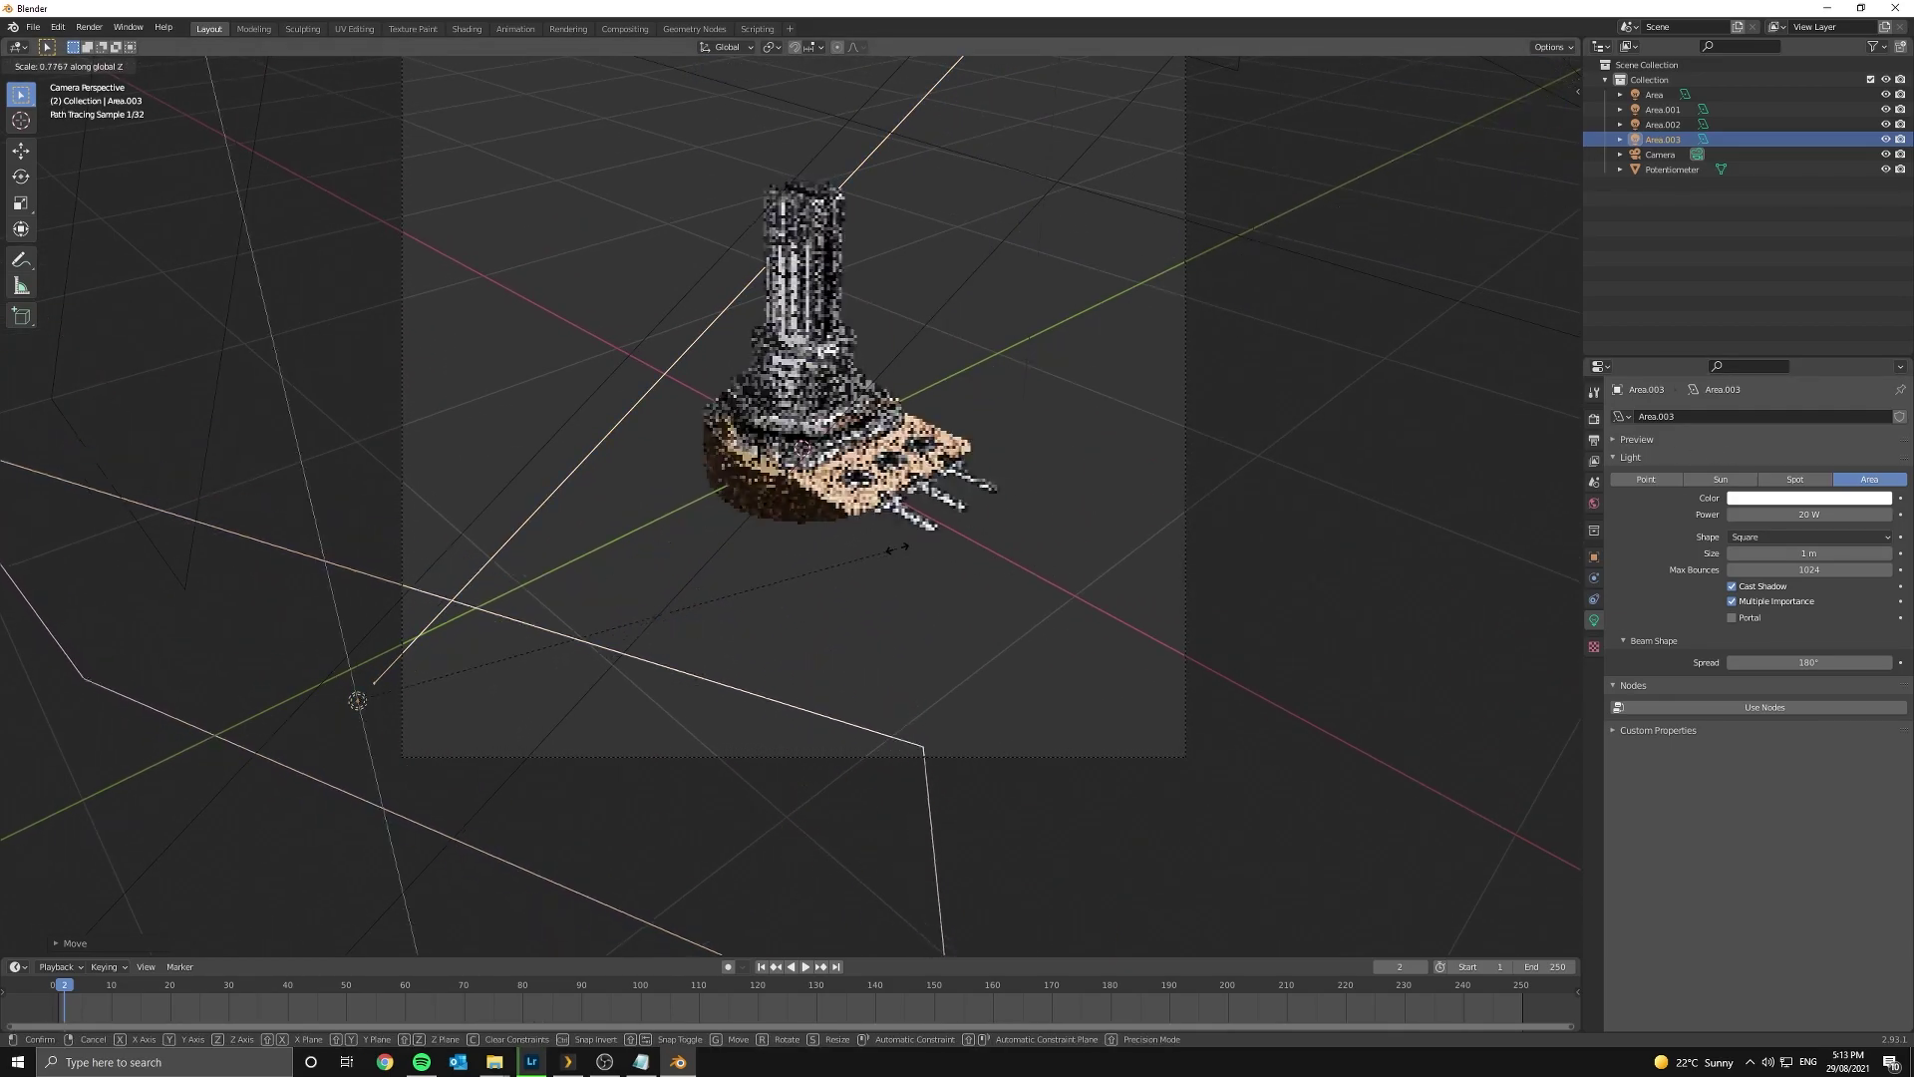
left_click(402, 566)
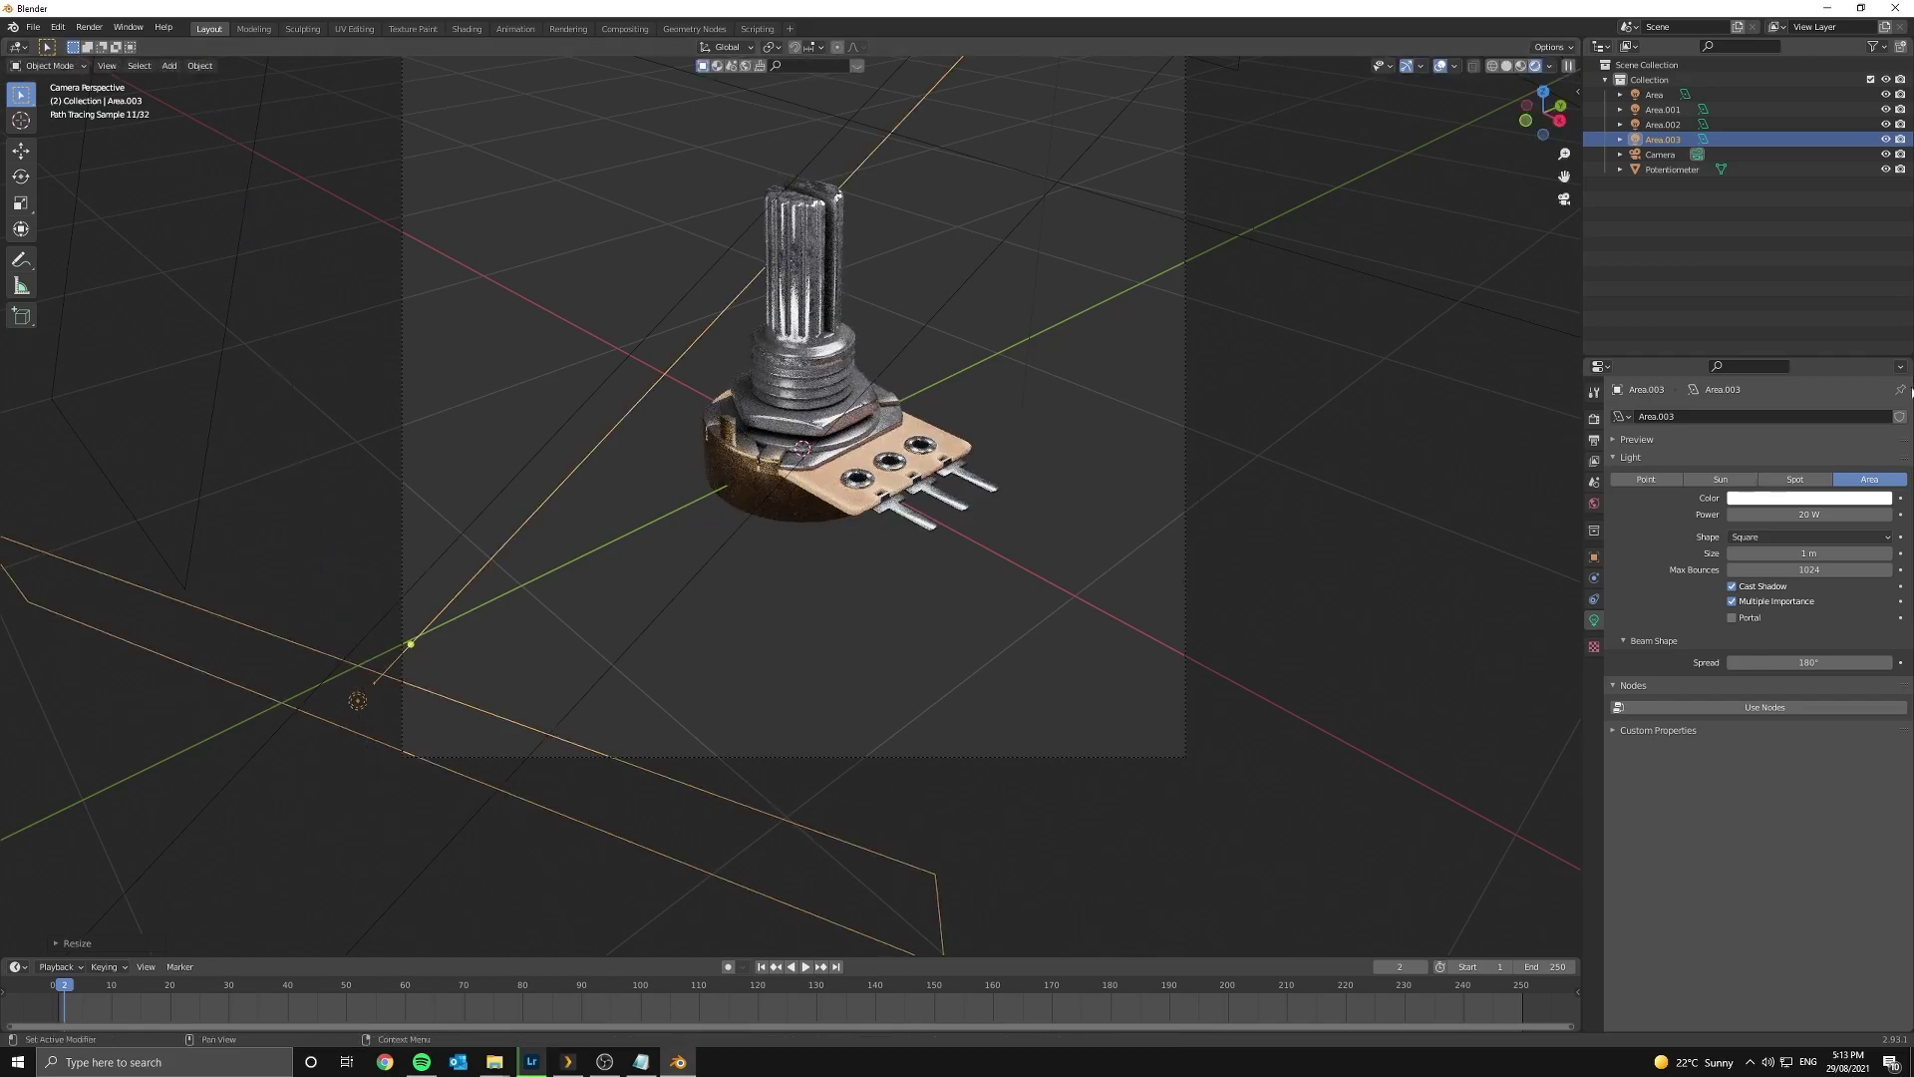
mouse_move(1837, 513)
left_mouse_down()
mouse_move(1874, 513)
mouse_move(1824, 514)
left_mouse_up()
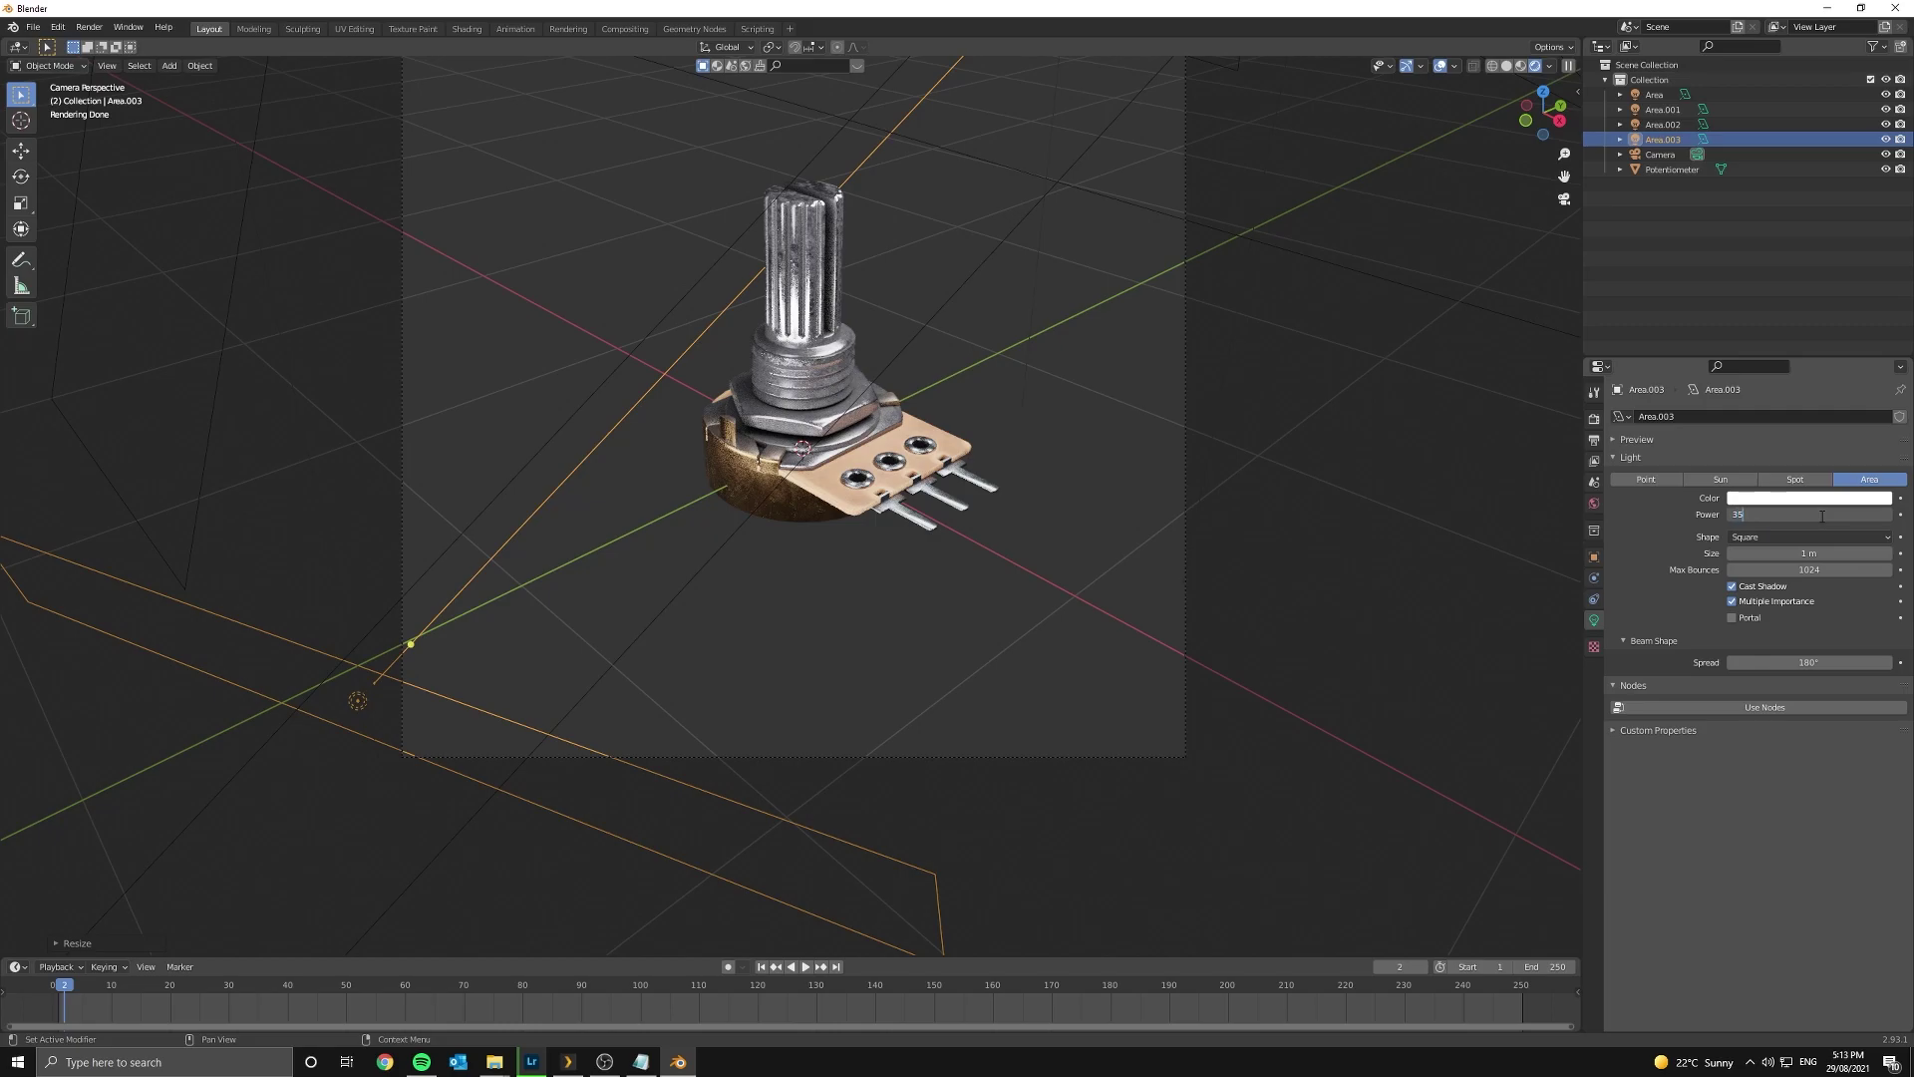
key("Return")
- Inspect the reflections on the potentiometer's shaft and base, and view the light arrangement around it
middle_click_drag(1104, 396, 1048, 549, "shift")
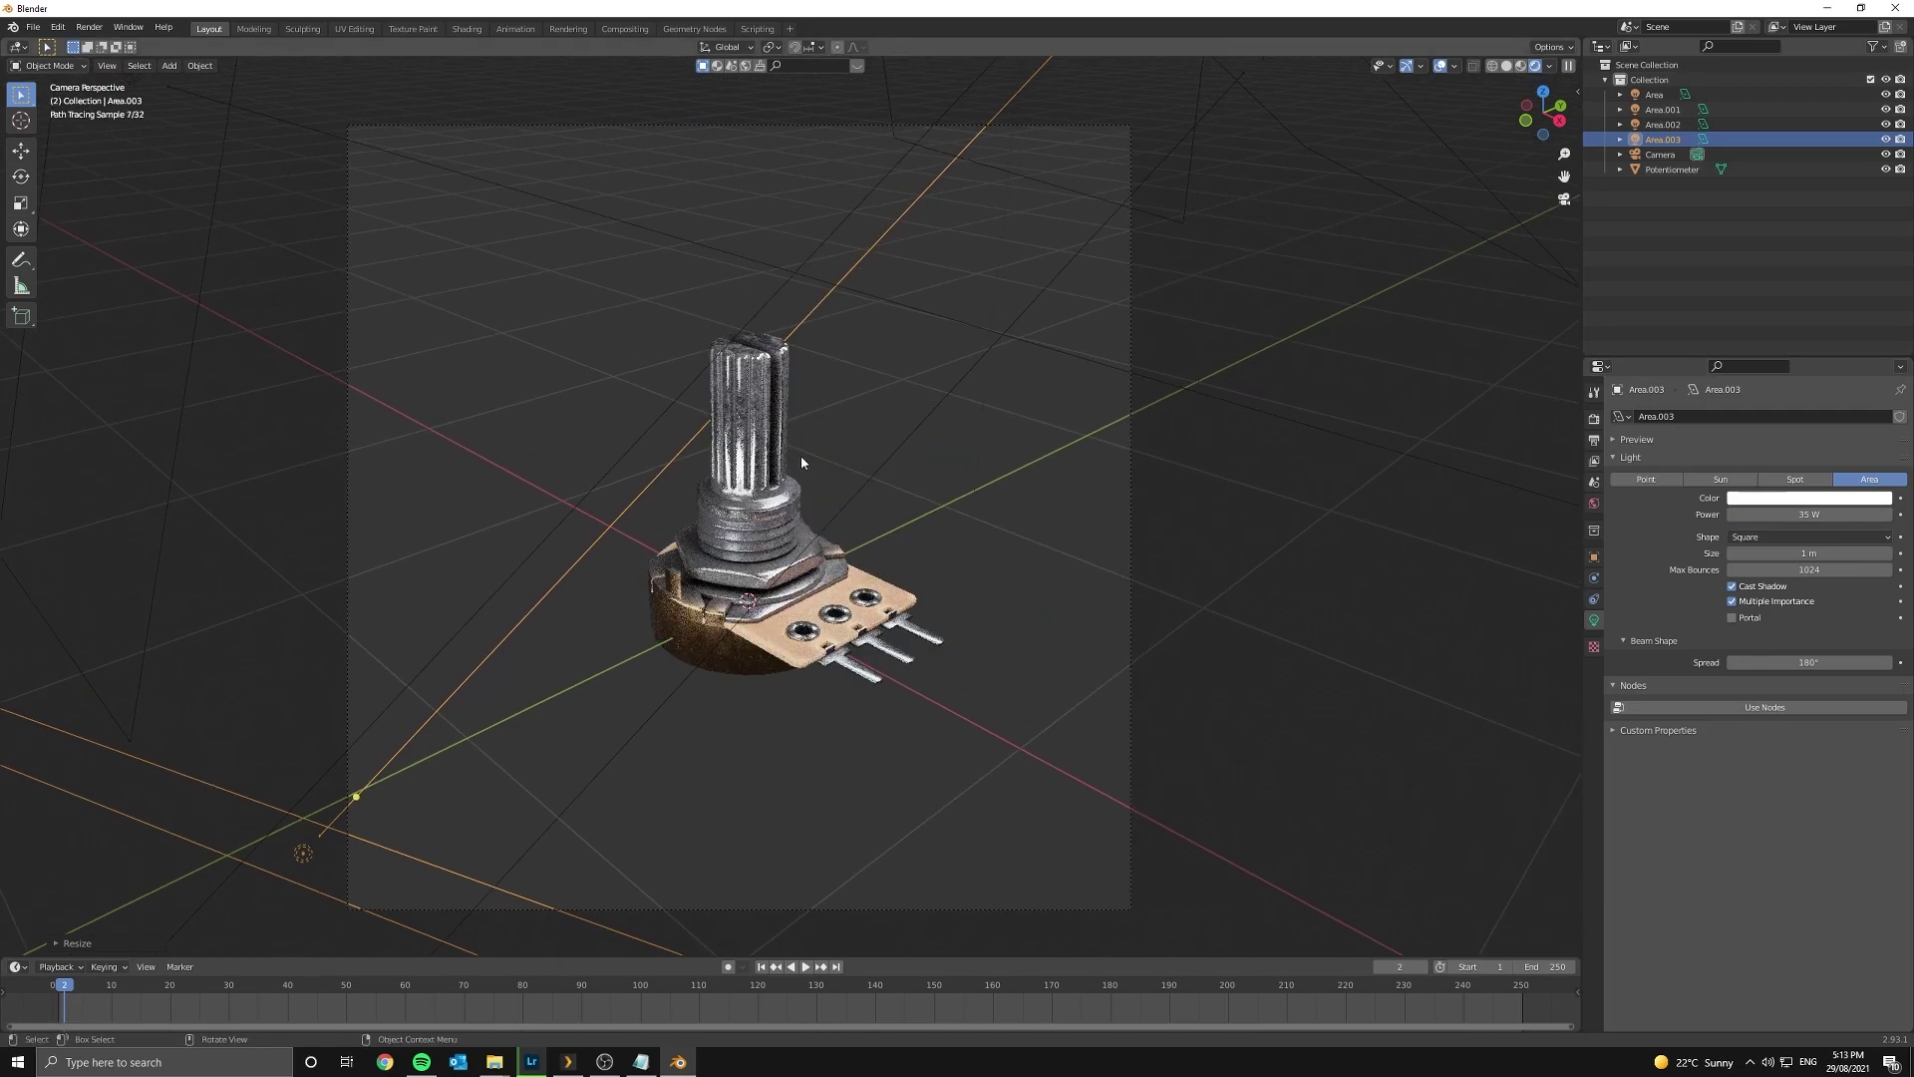
scroll(799, 456, "up", 5)
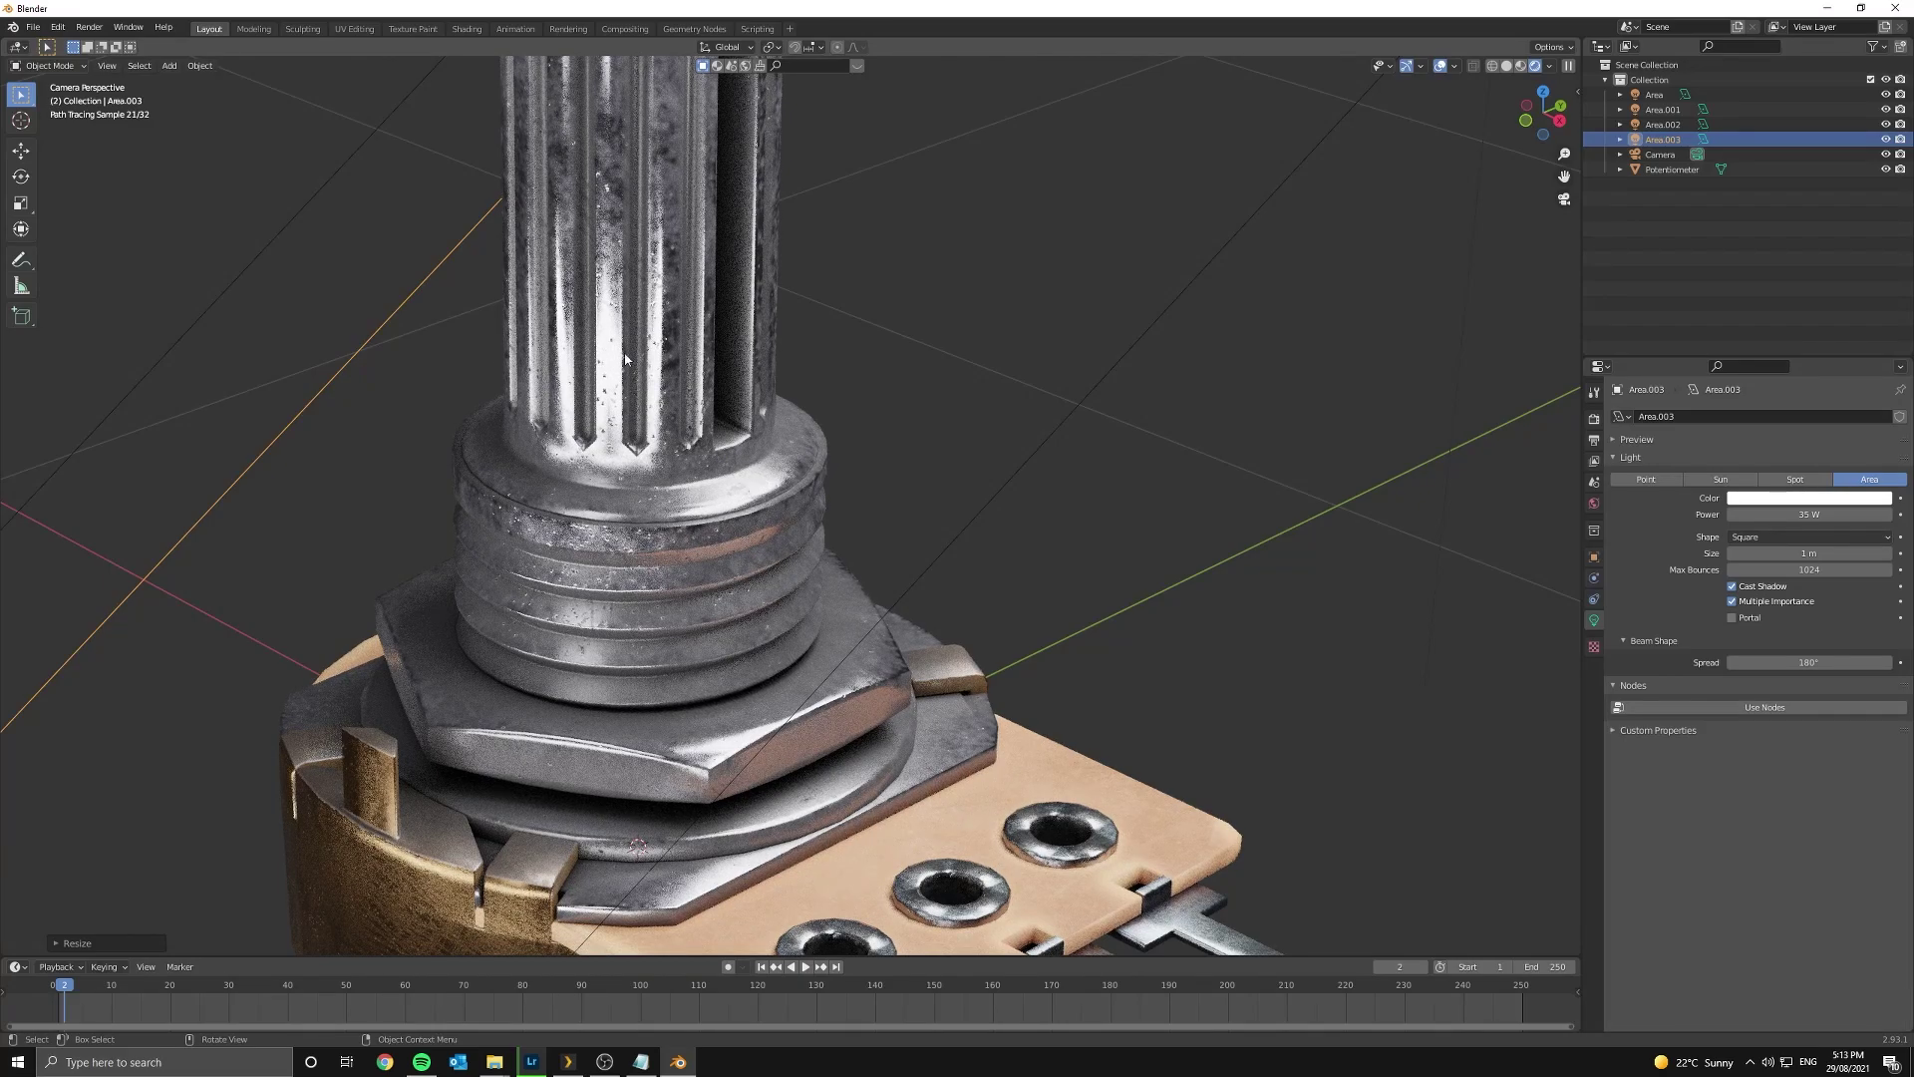
scroll(624, 353, "down", 2)
middle_click_drag(624, 352, 820, 434)
scroll(820, 435, "down", 6)
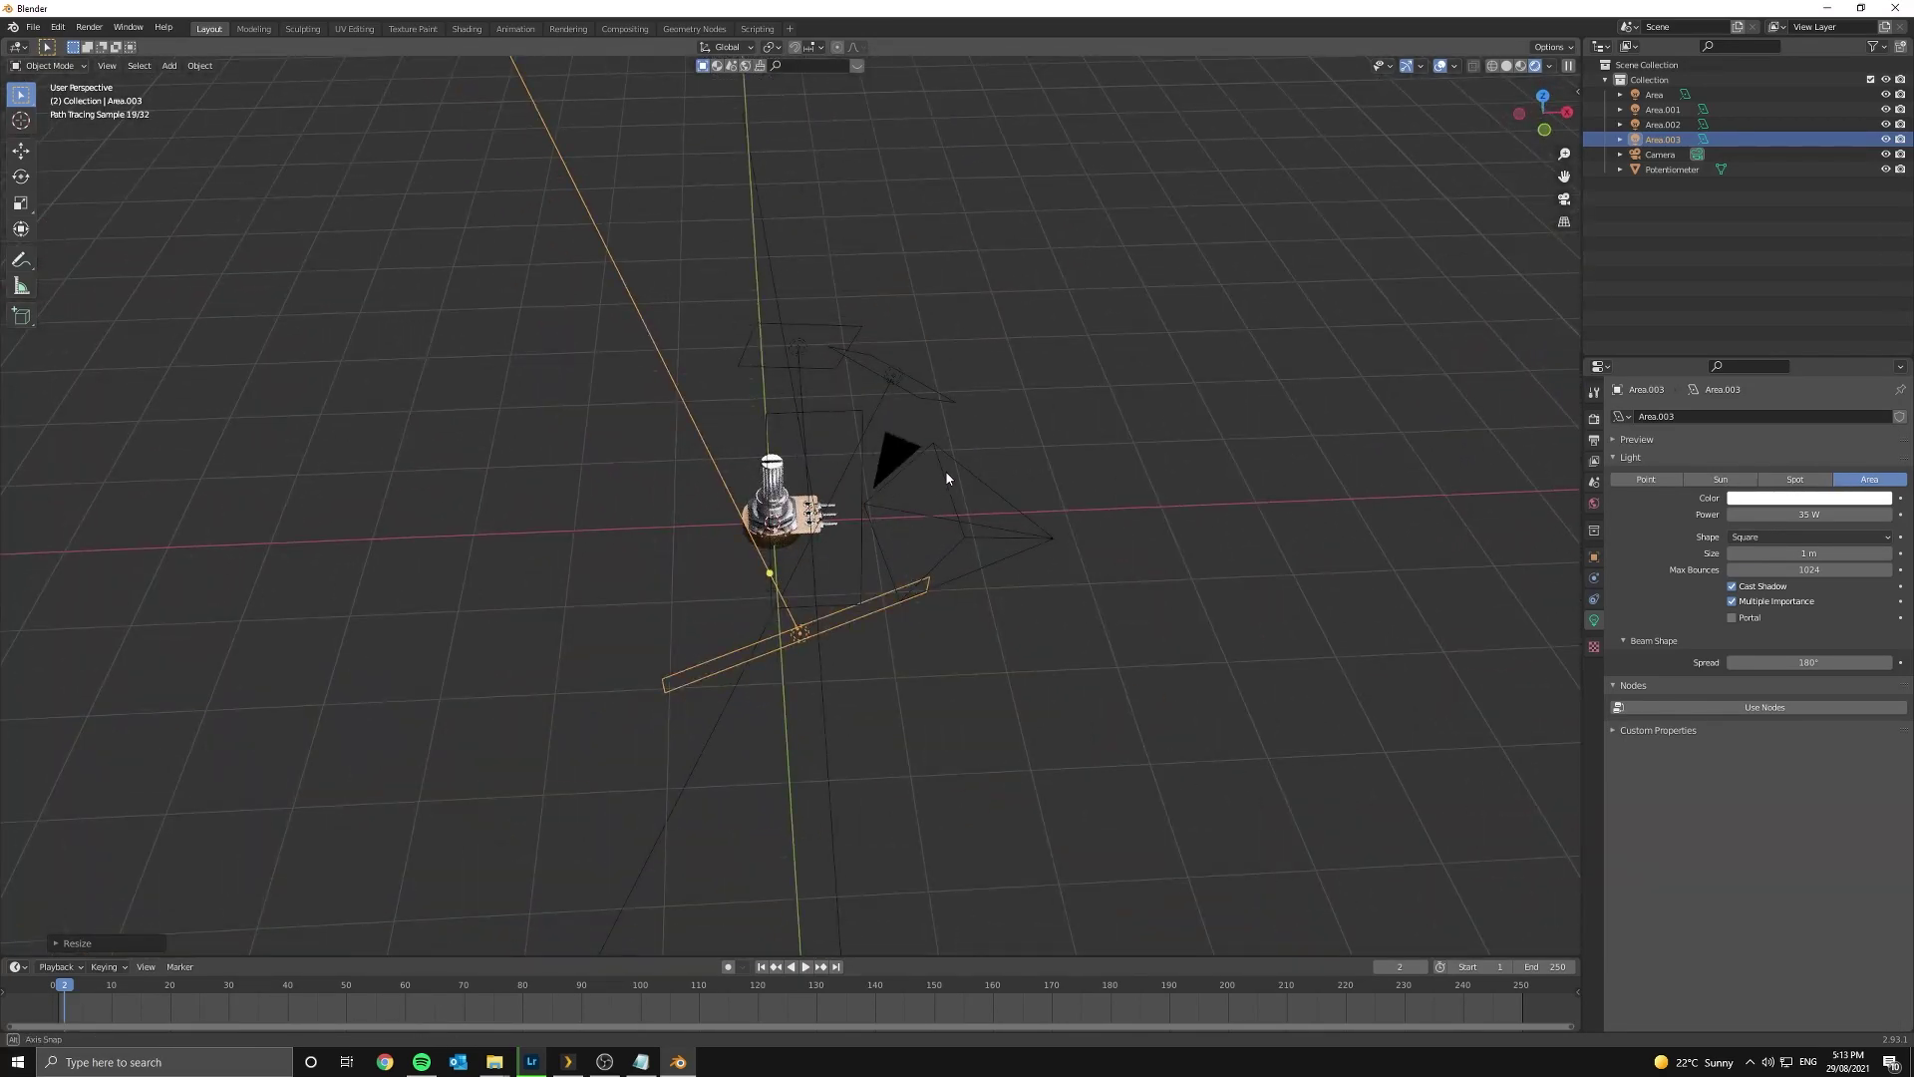
mouse_move(947, 478)
middle_mouse_down()
mouse_move(903, 423)
mouse_move(913, 476)
middle_mouse_up()
left_click(857, 437)
key("g")
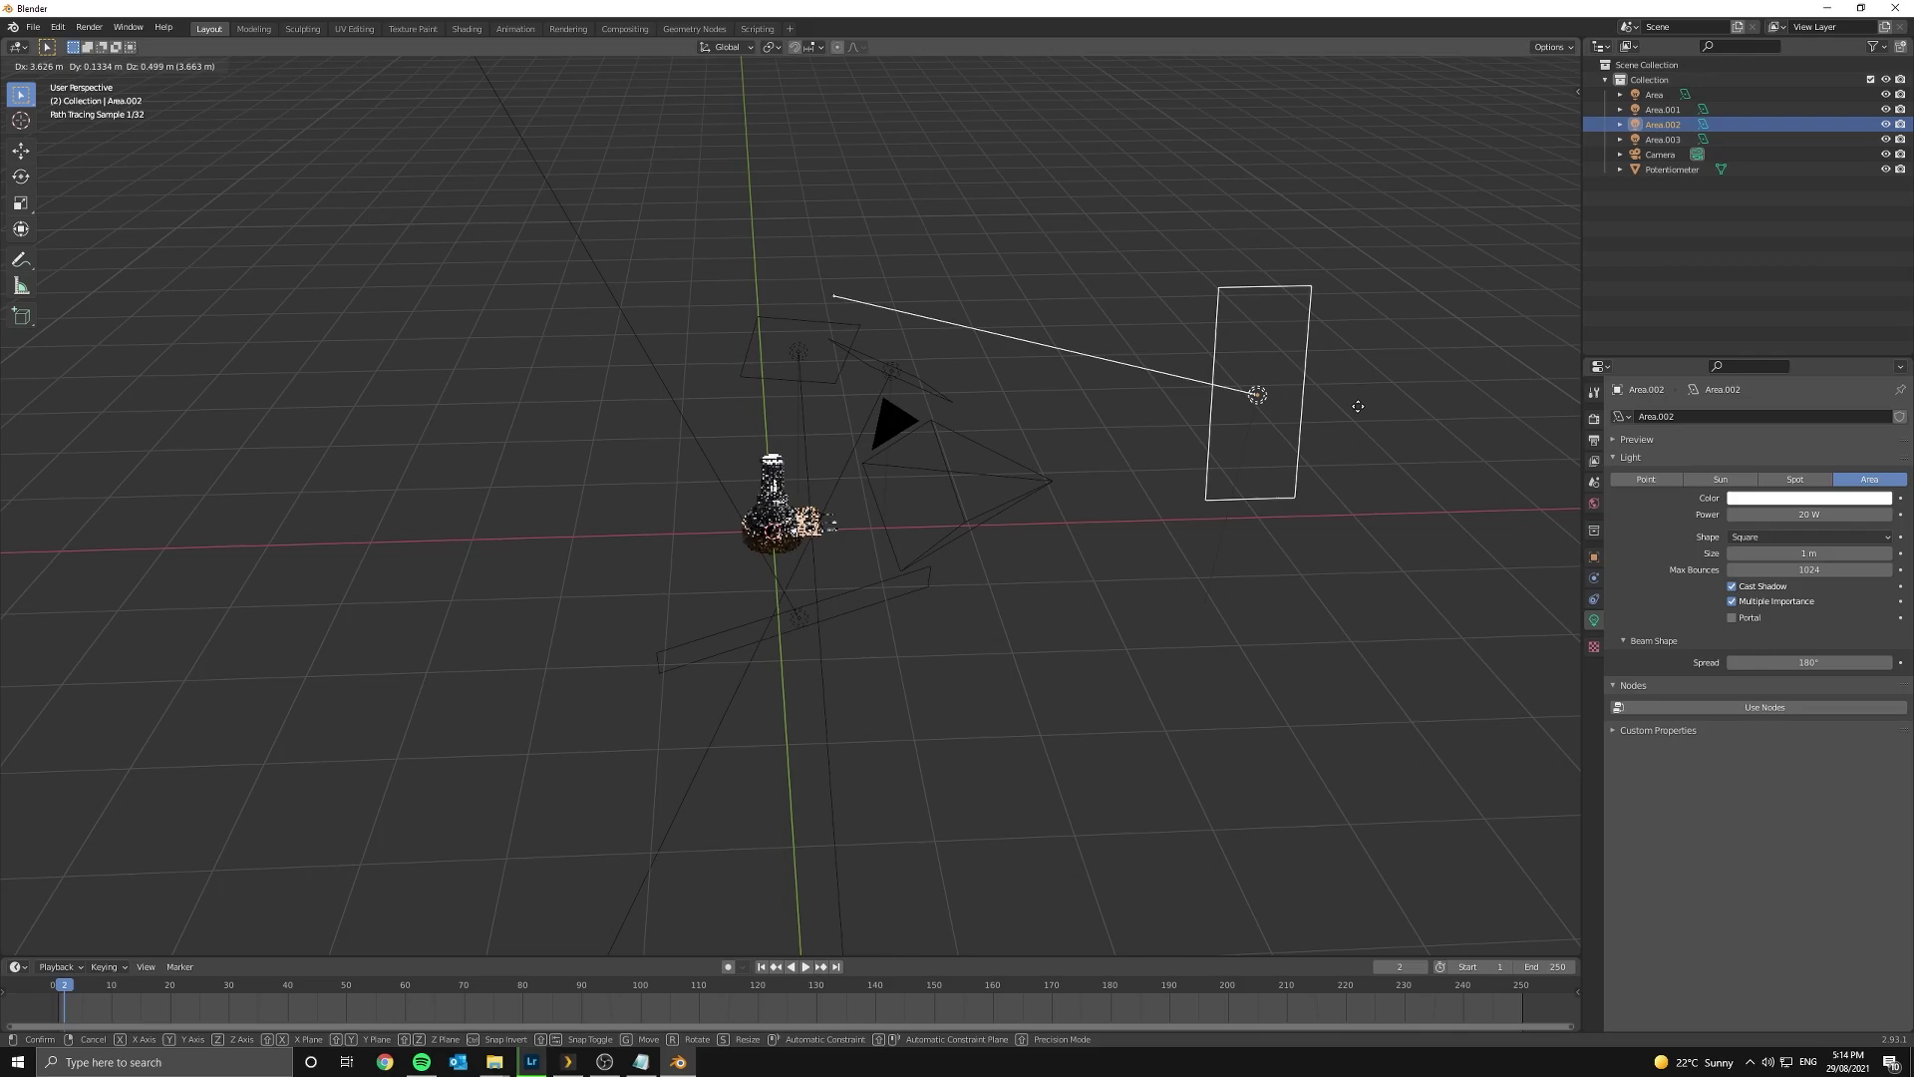
right_click(1359, 406)
- Reshape the fourth area light by scaling it down along the global X axis and up along the global Z axis
scroll(1193, 494, "up", 4)
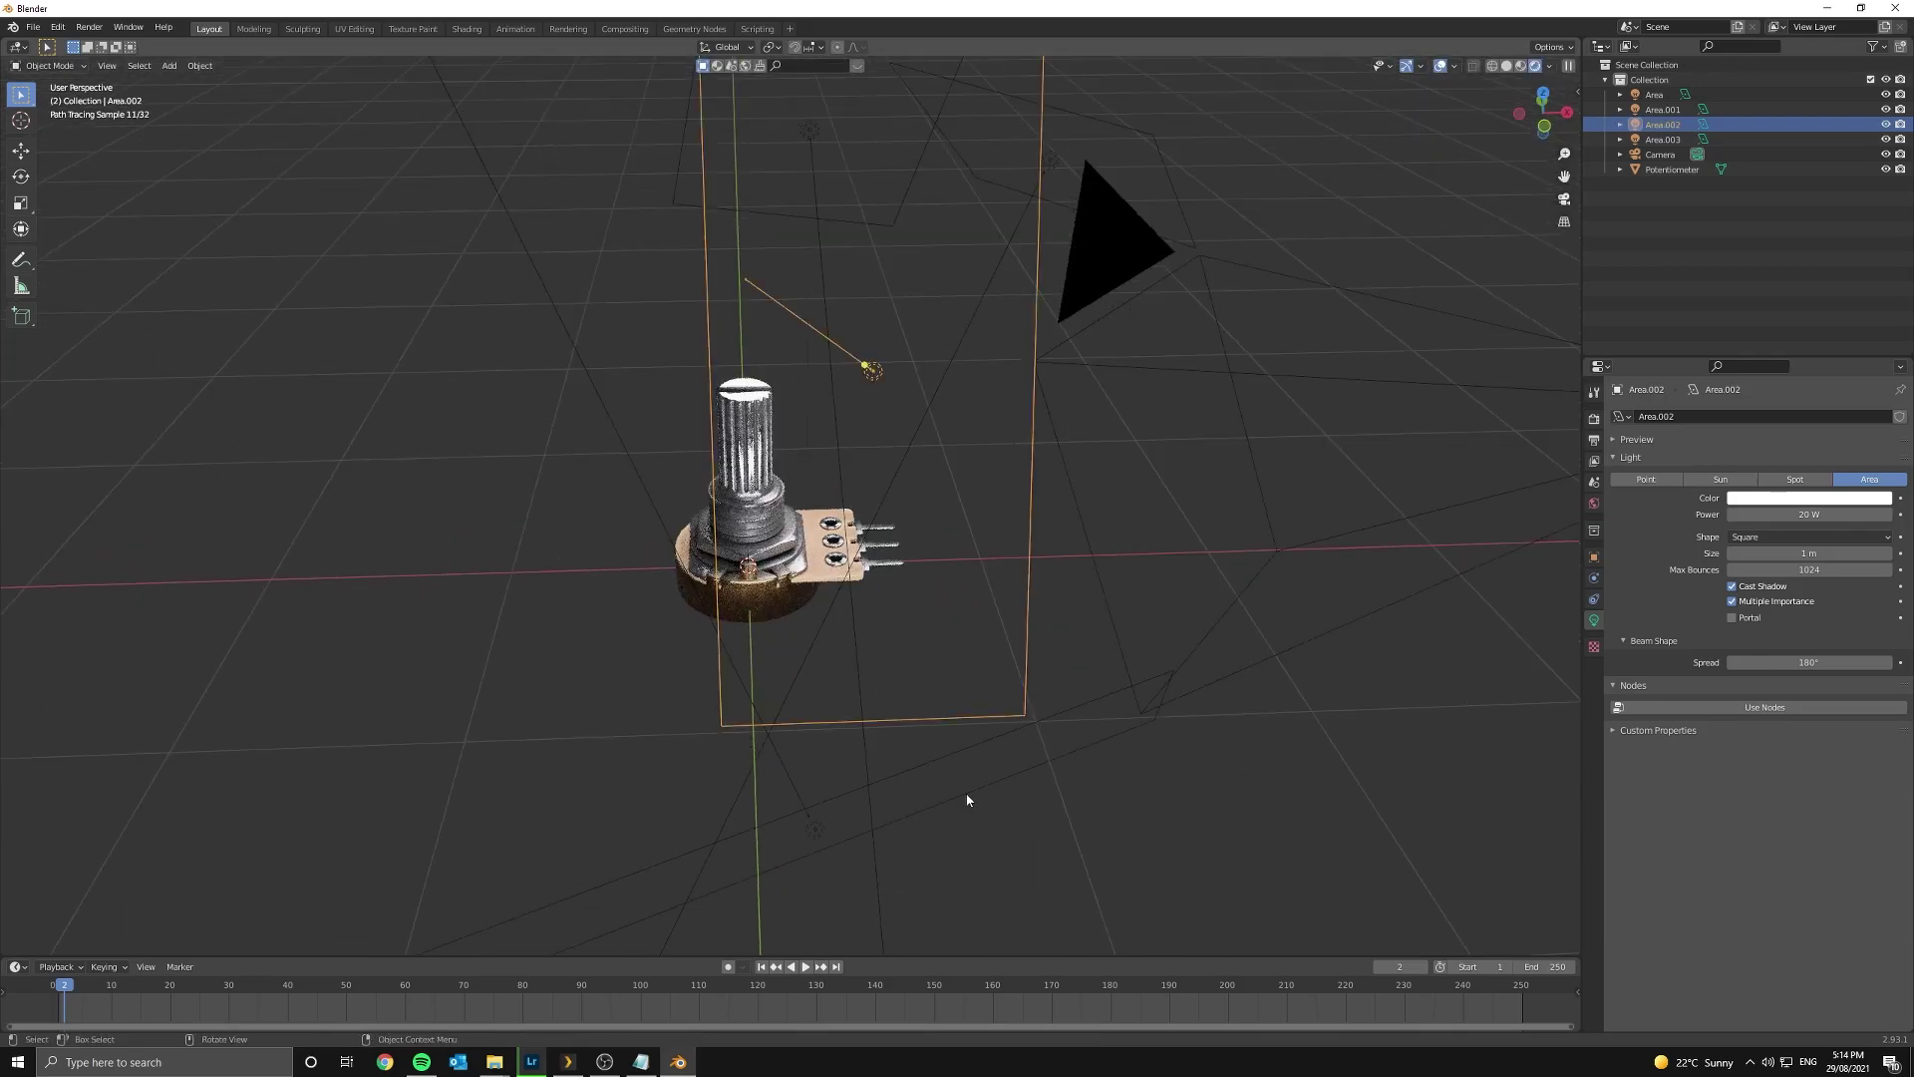
left_click(812, 835)
middle_click_drag(812, 834, 1009, 625)
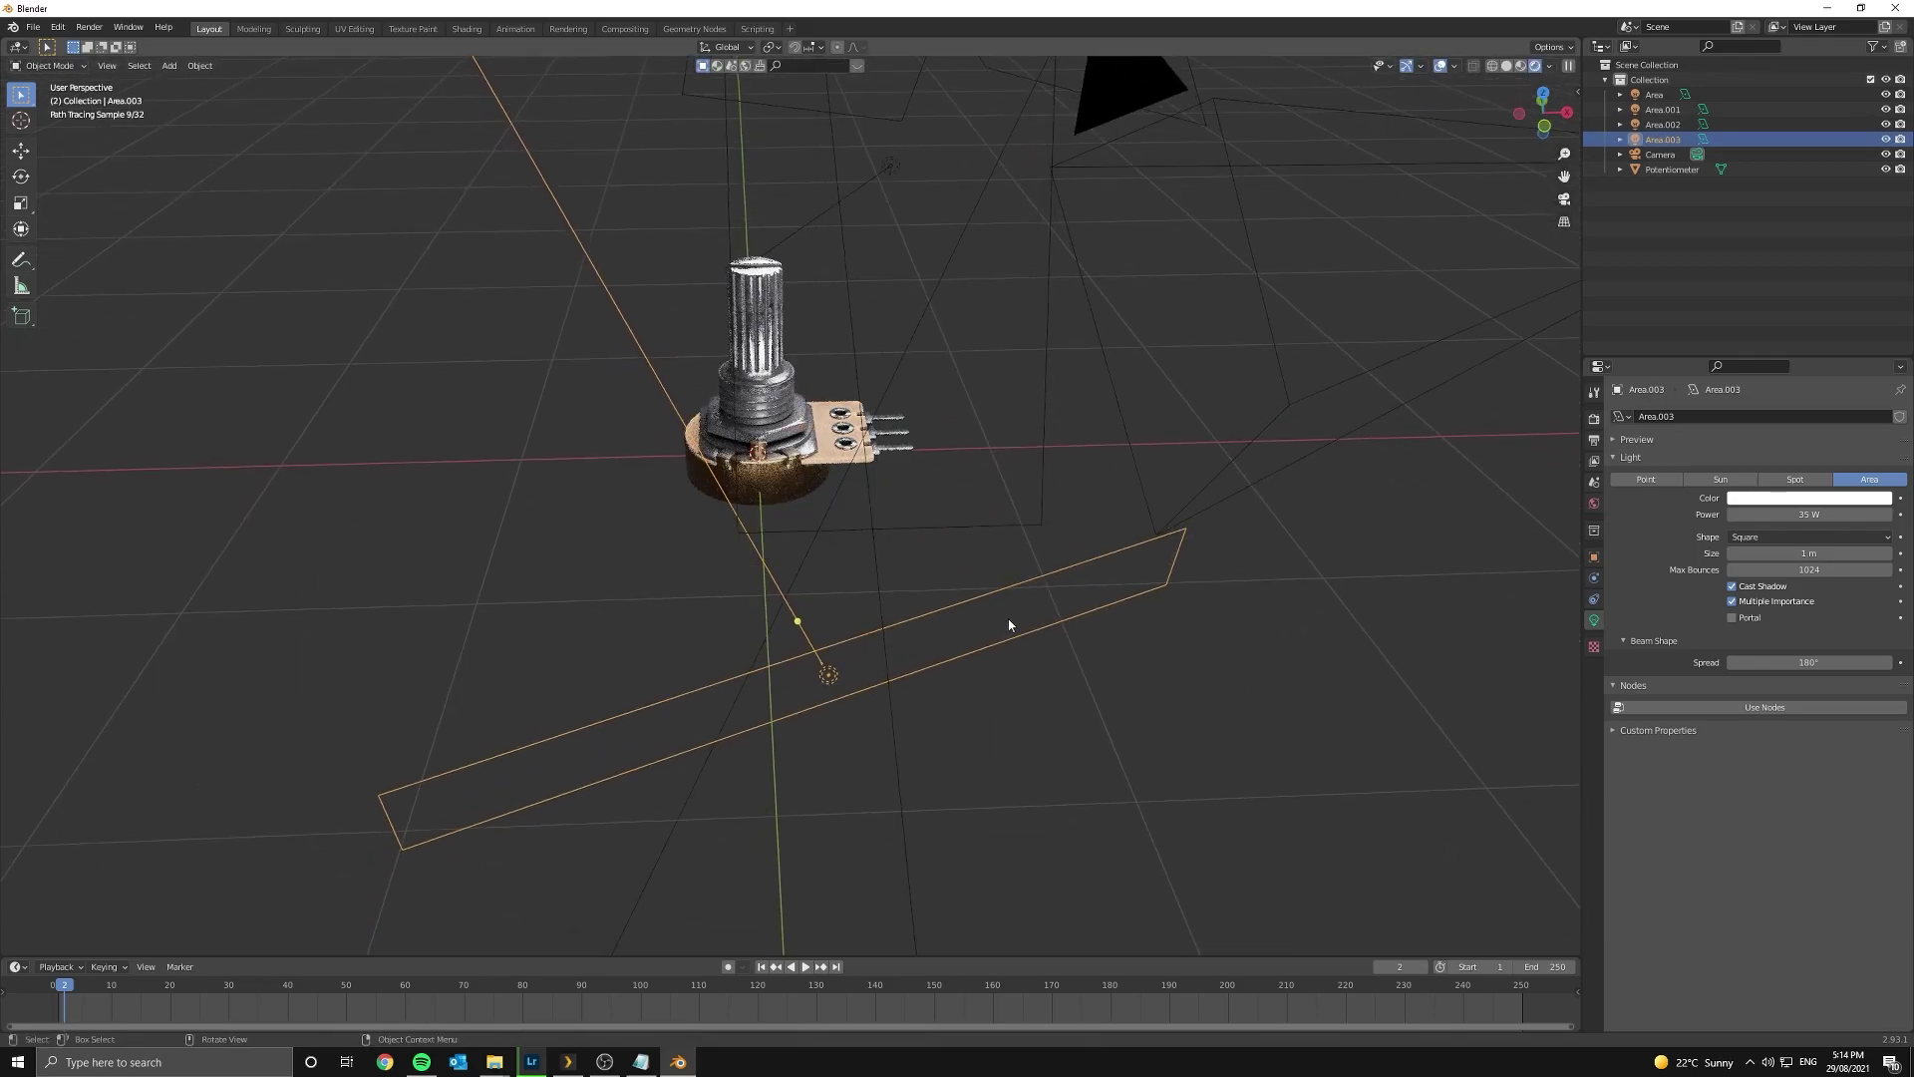
key("s")
key("x")
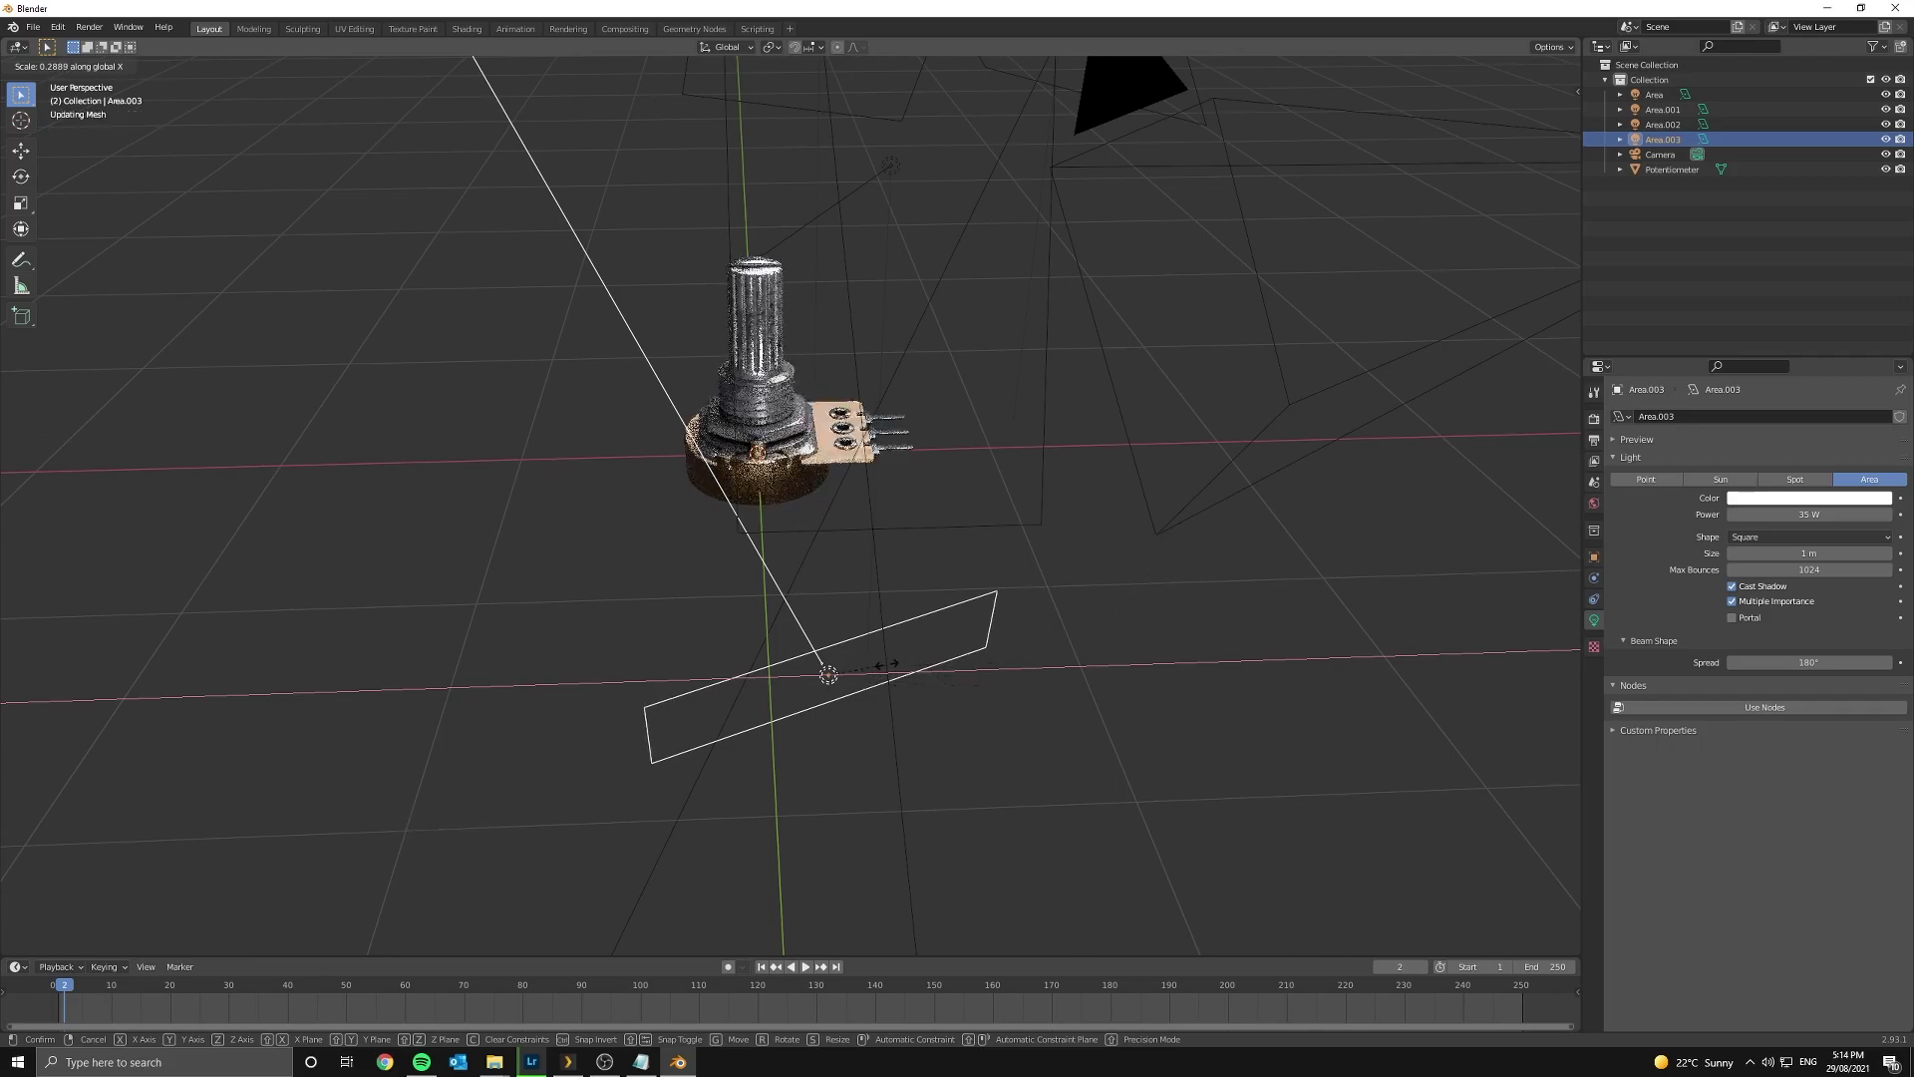
left_click(859, 659)
key("s")
key("z")
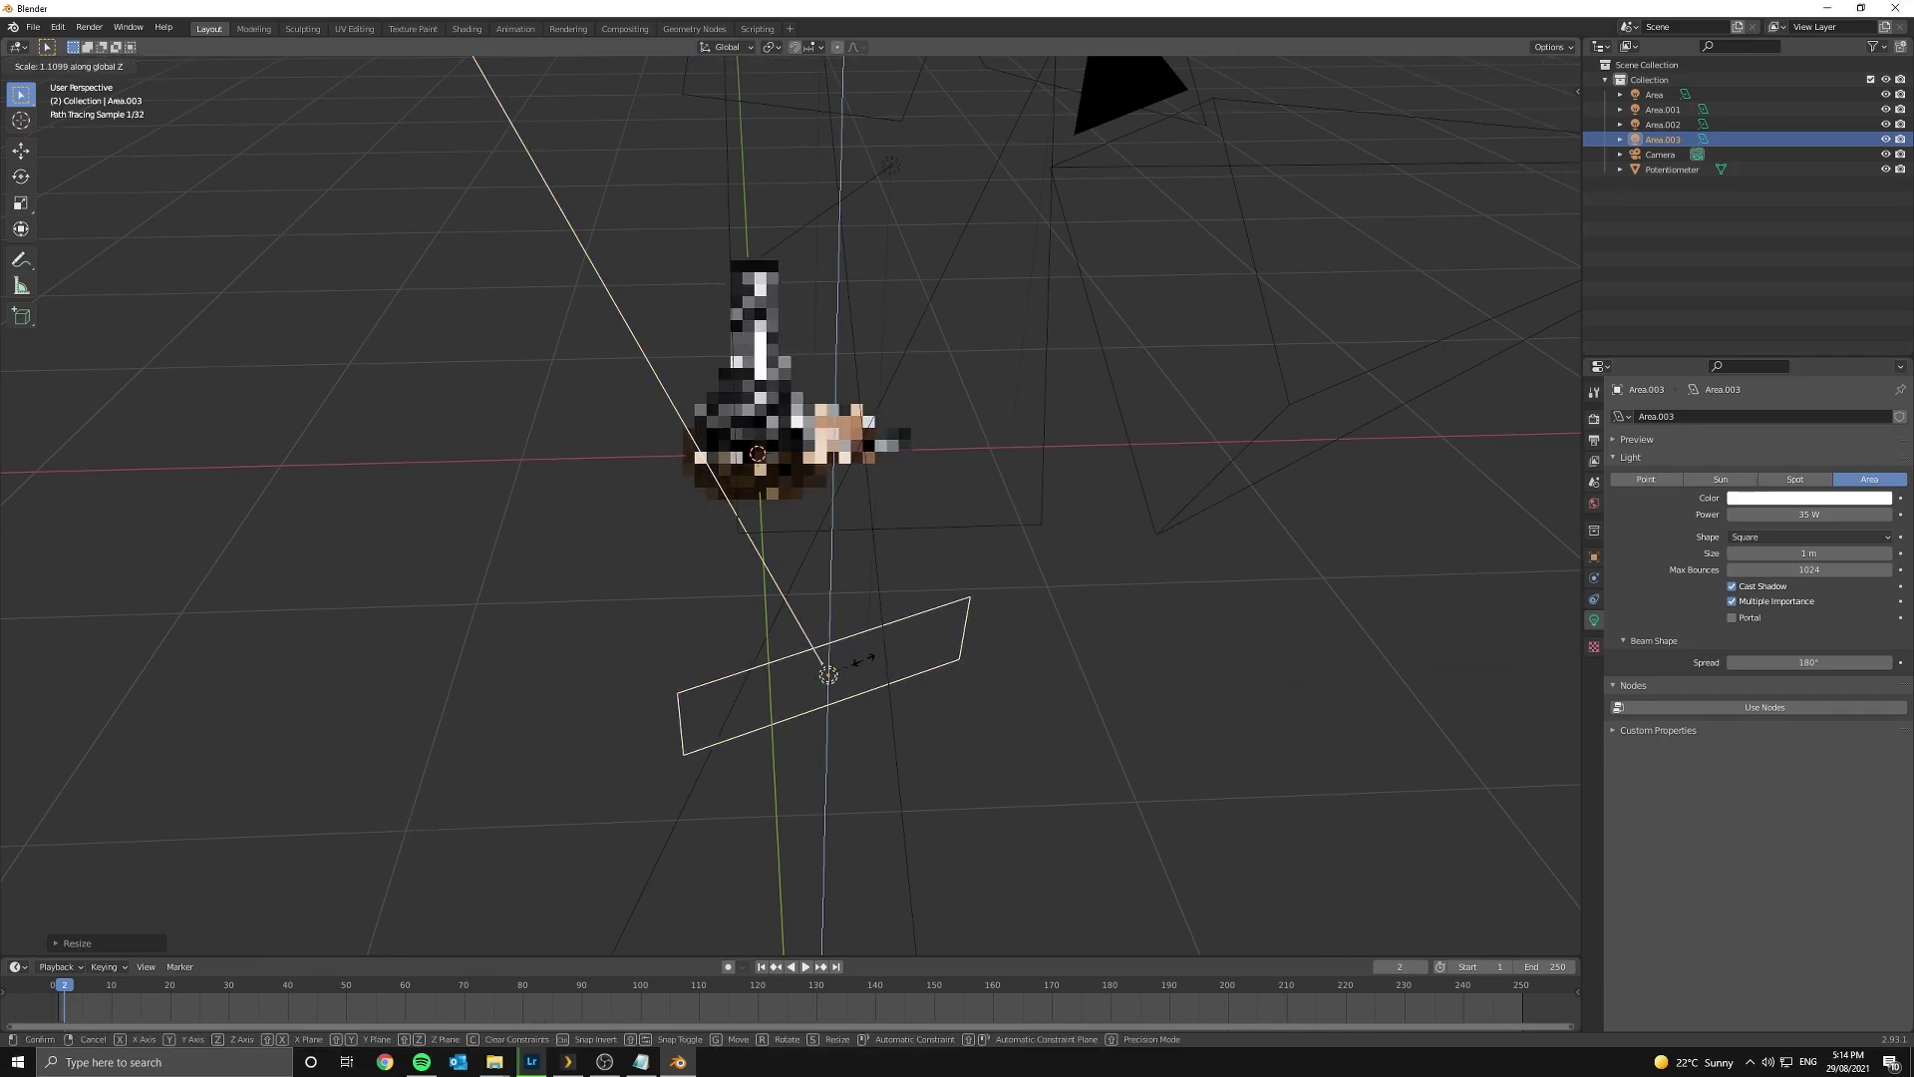
left_click(876, 828)
- Move the fourth area light back from the potentiometer along its local Z axis and lower it along global Z
middle_click_drag(982, 752, 833, 731)
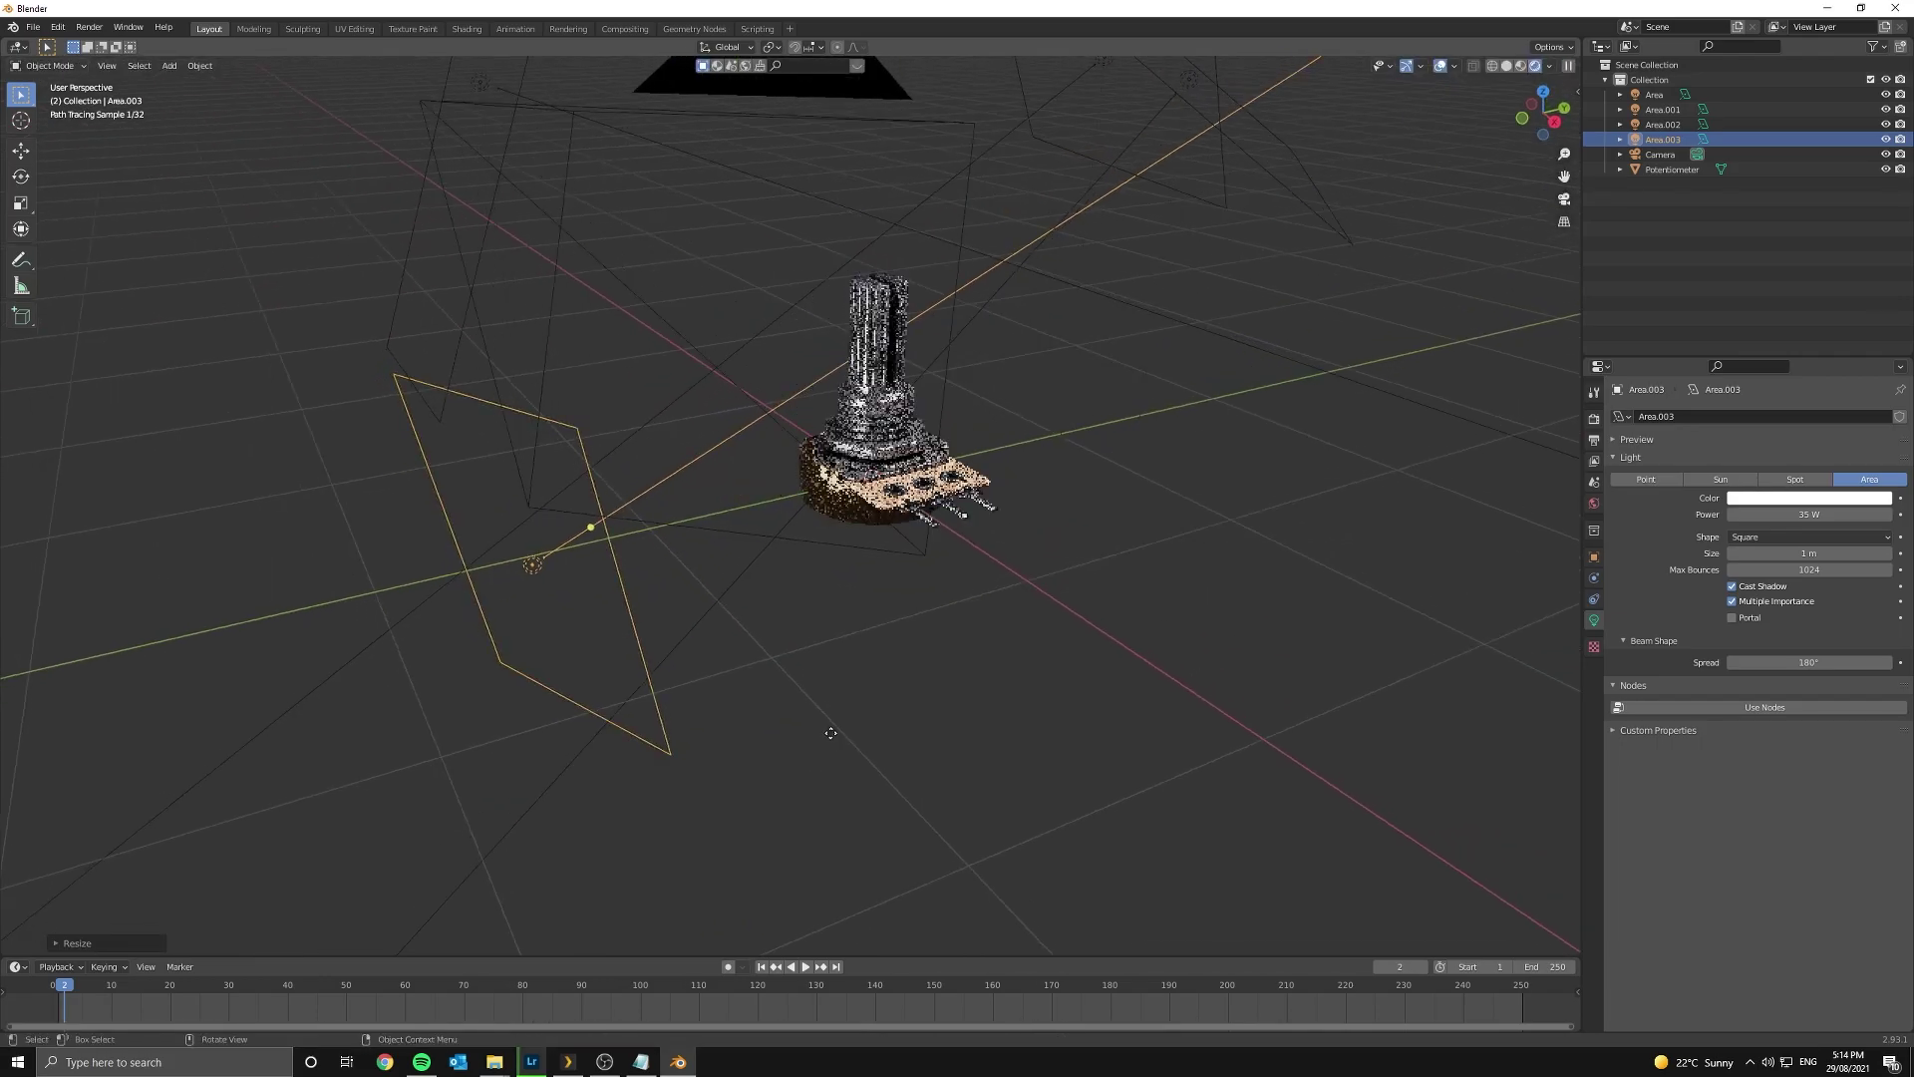
key("g")
key("z")
key("z")
left_click(626, 874)
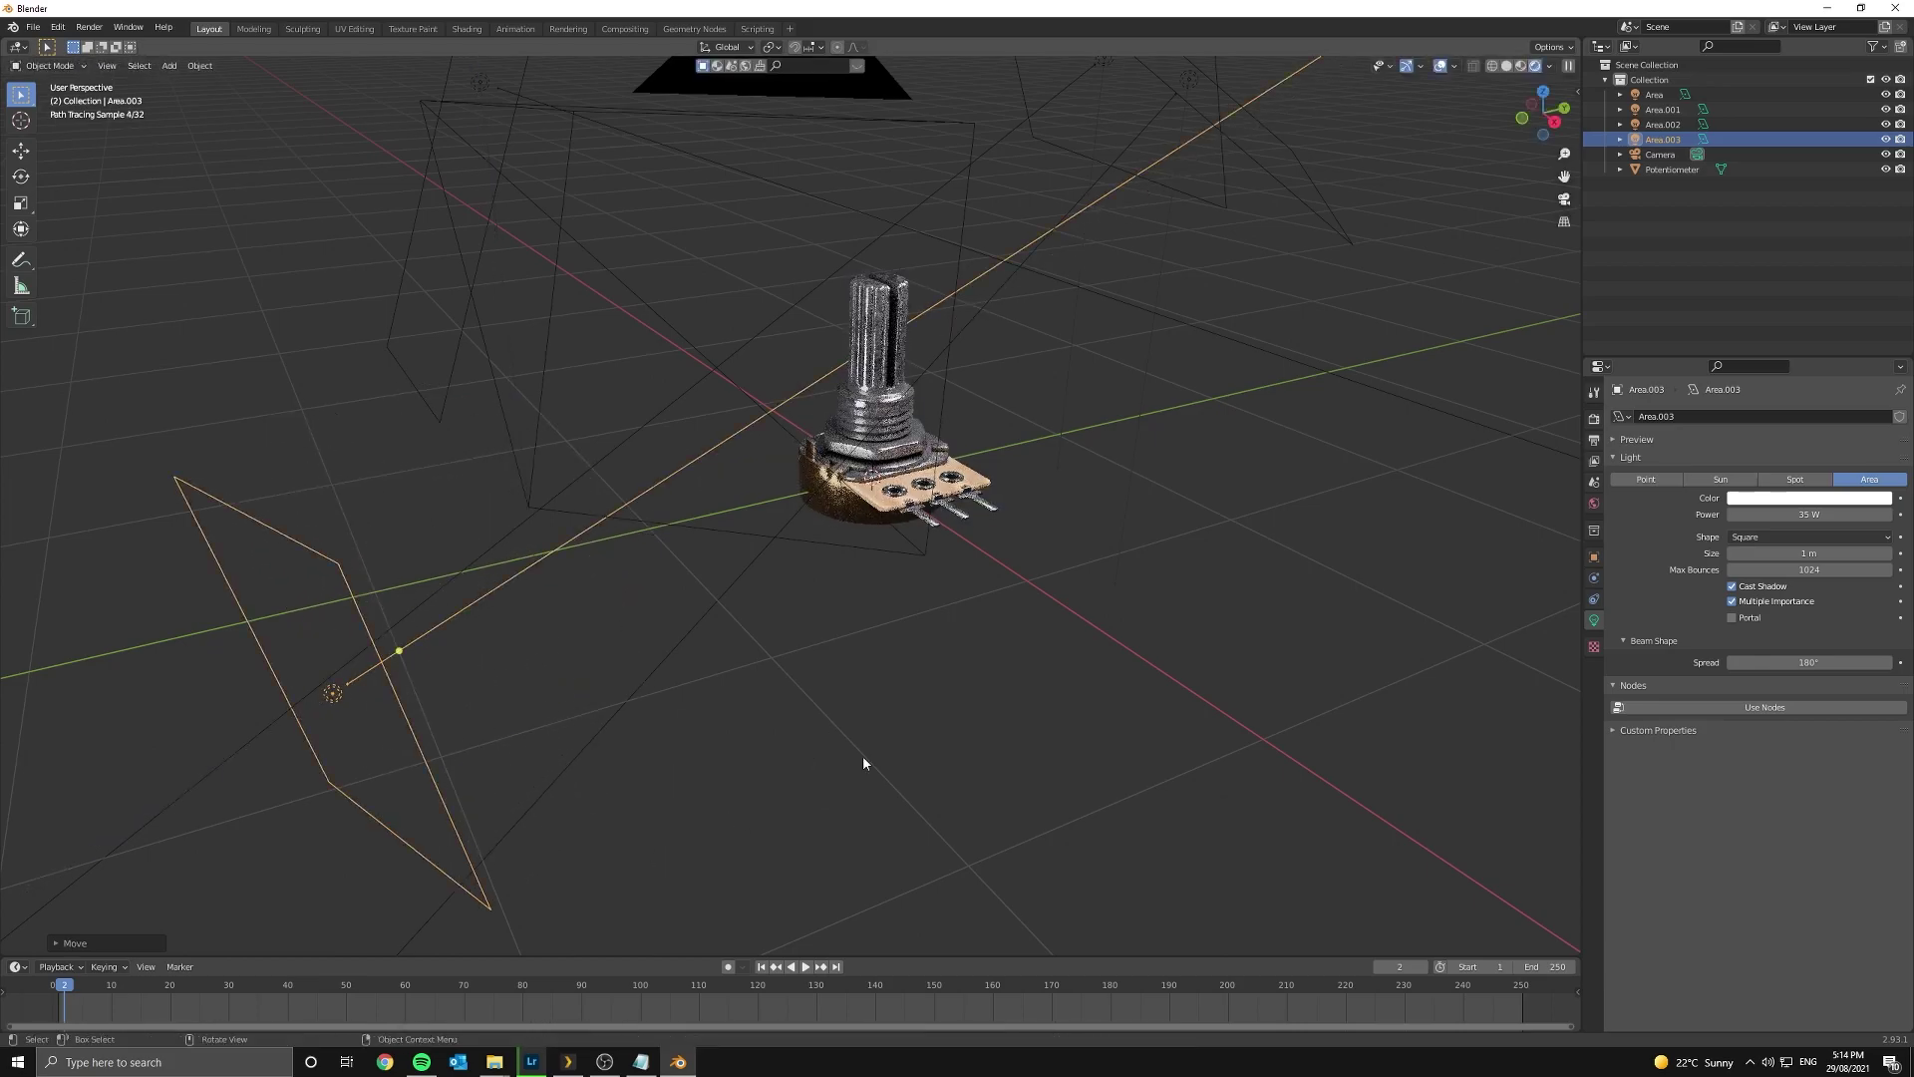
key("g")
key("z")
left_click(863, 853)
- Tilt the fourth area light about the global X axis and adjust its height along global Z
key("r")
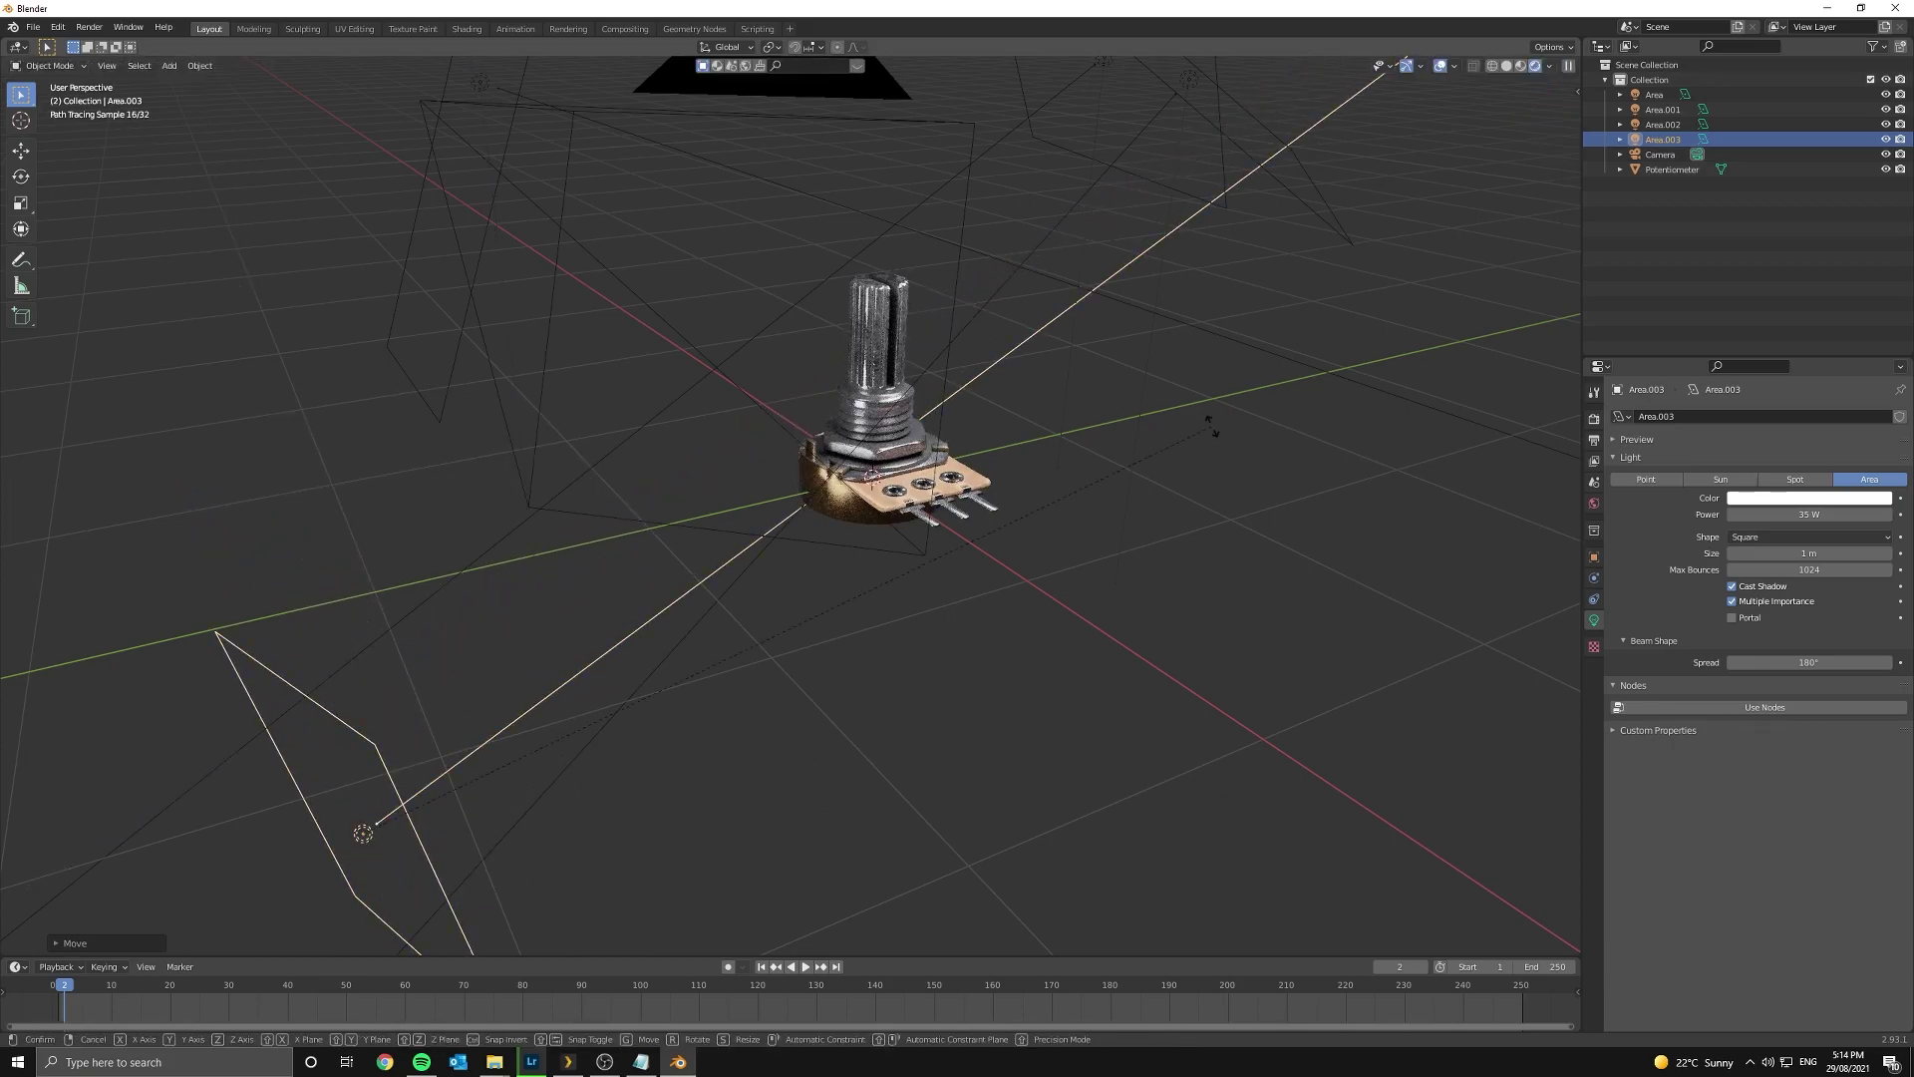
key("x")
left_click(987, 698)
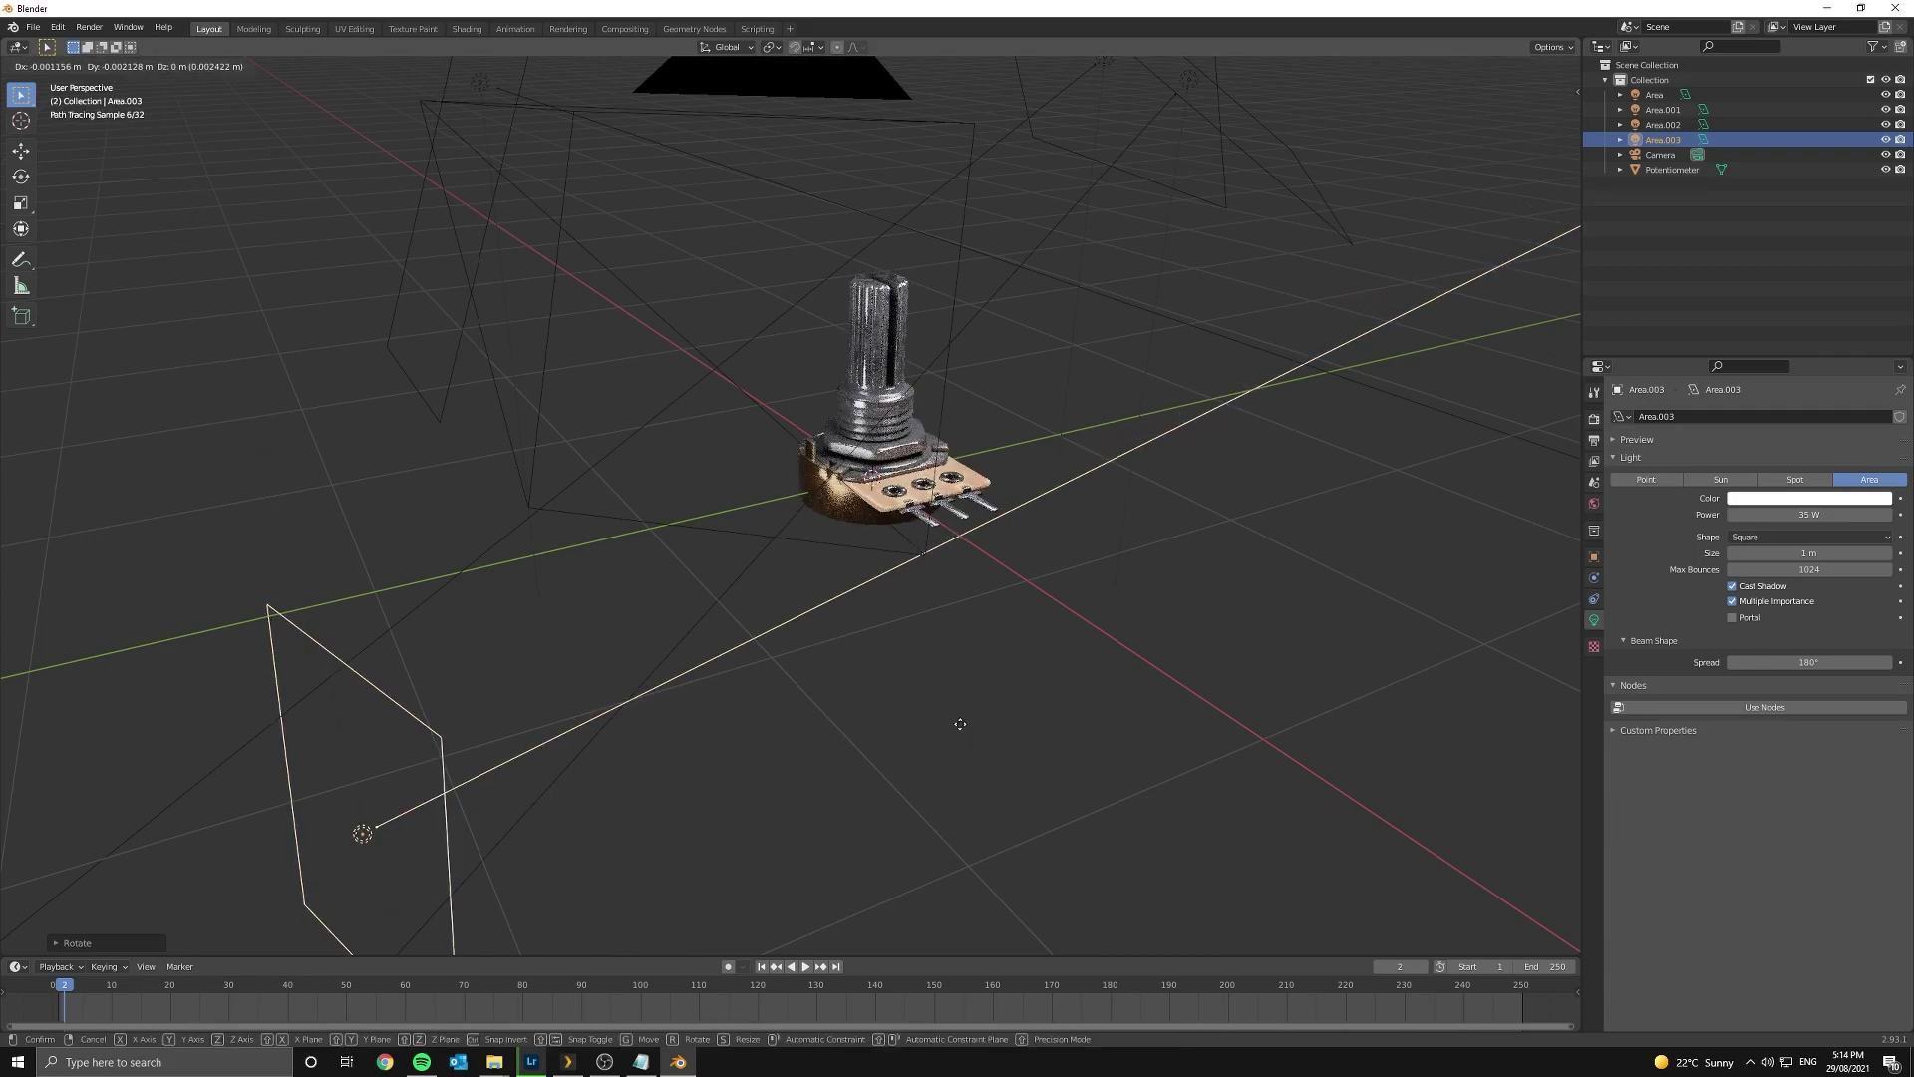
key("g")
key("z")
left_click(953, 714)
- Examine the fourth light's effect on the potentiometer's base, nut and shaft through the camera
key("KP_0")
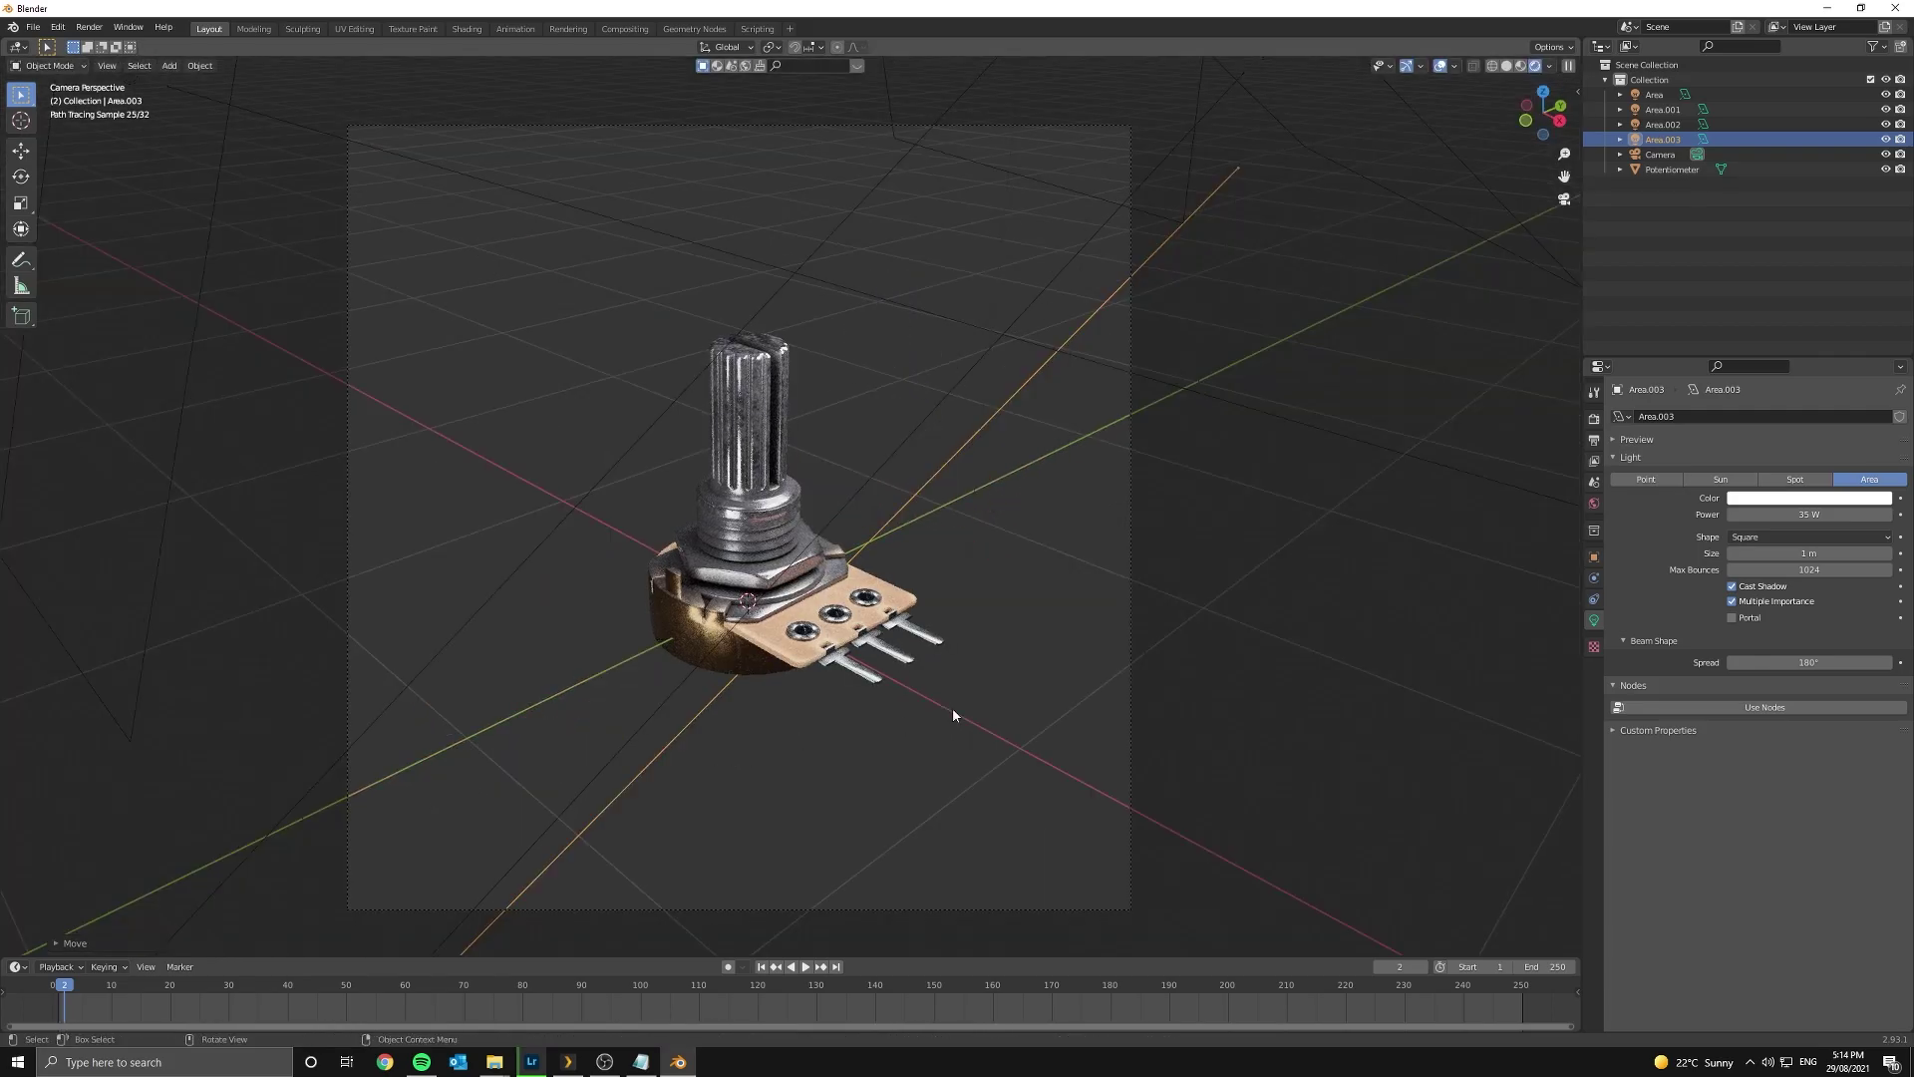
scroll(705, 476, "up", 1)
scroll(705, 475, "up", 4)
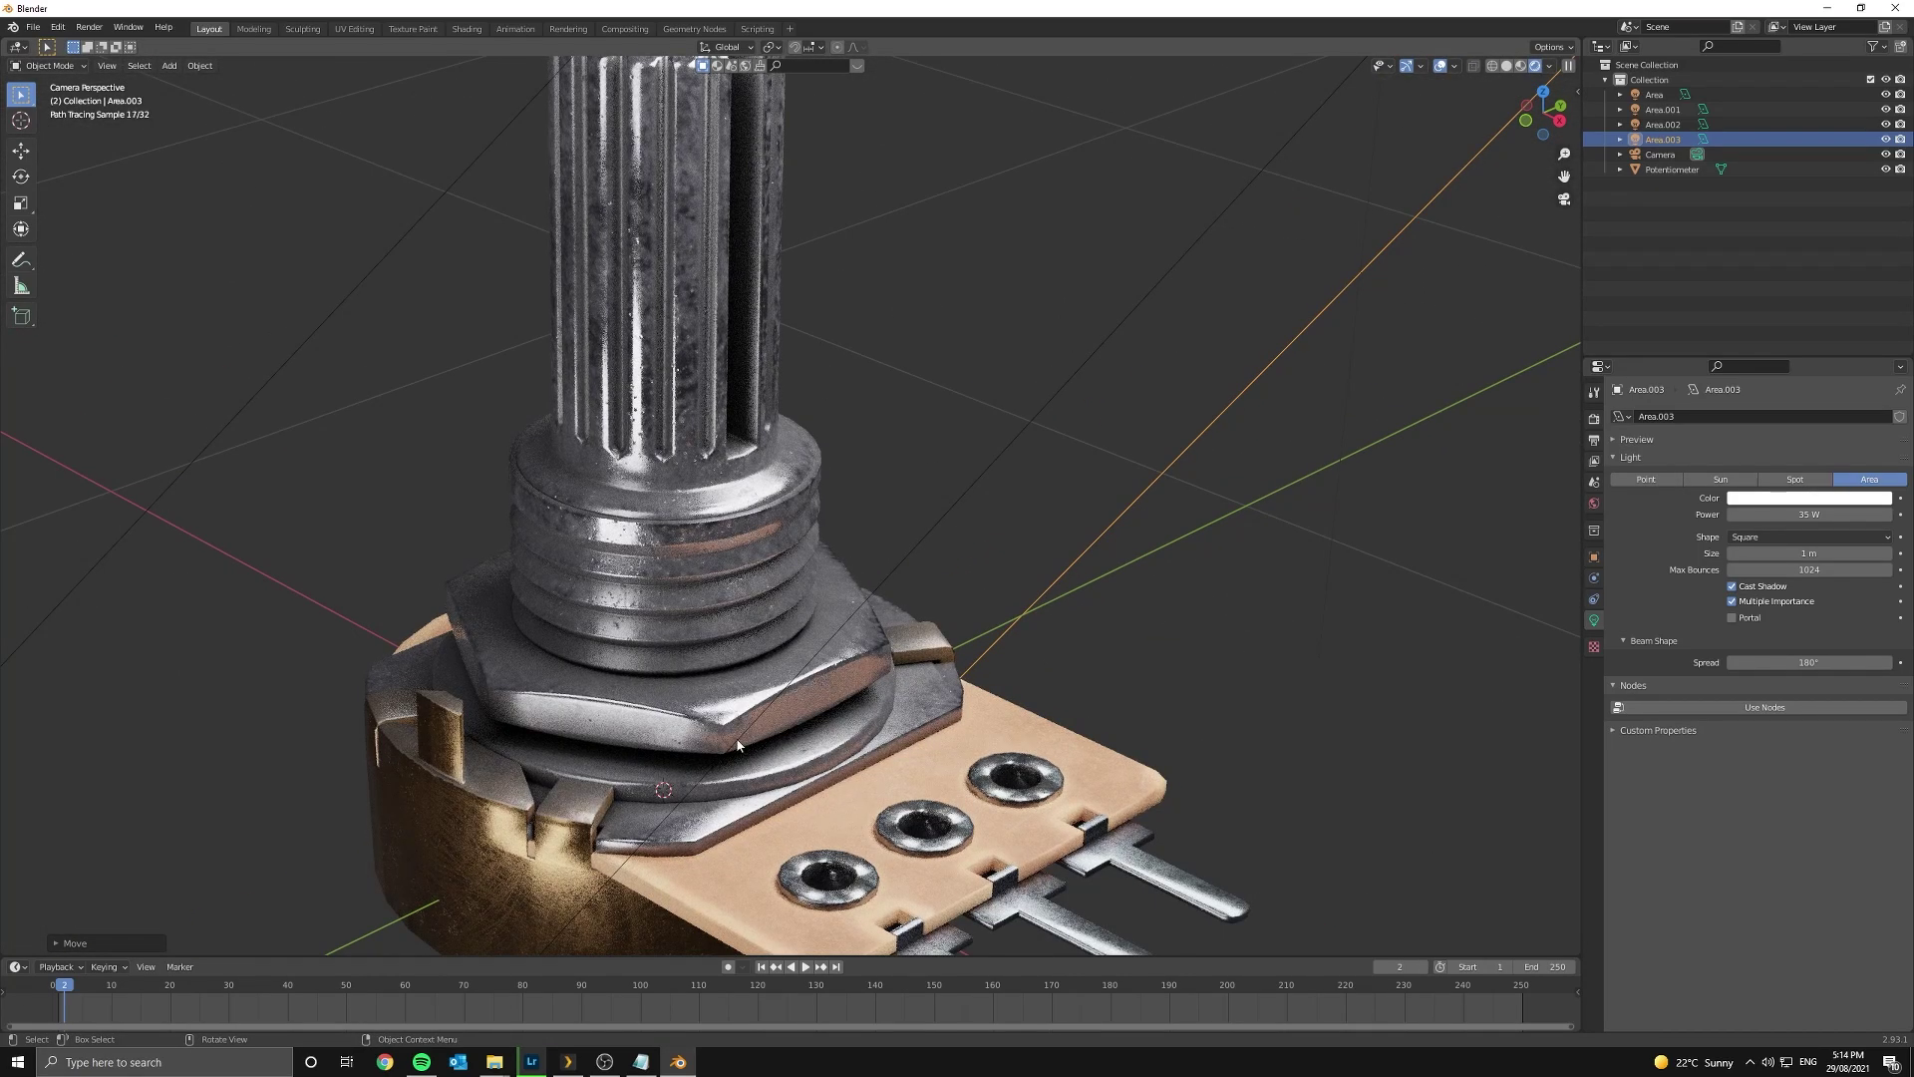
scroll(641, 721, "down", 4)
middle_click_drag(852, 160, 789, 420, "shift")
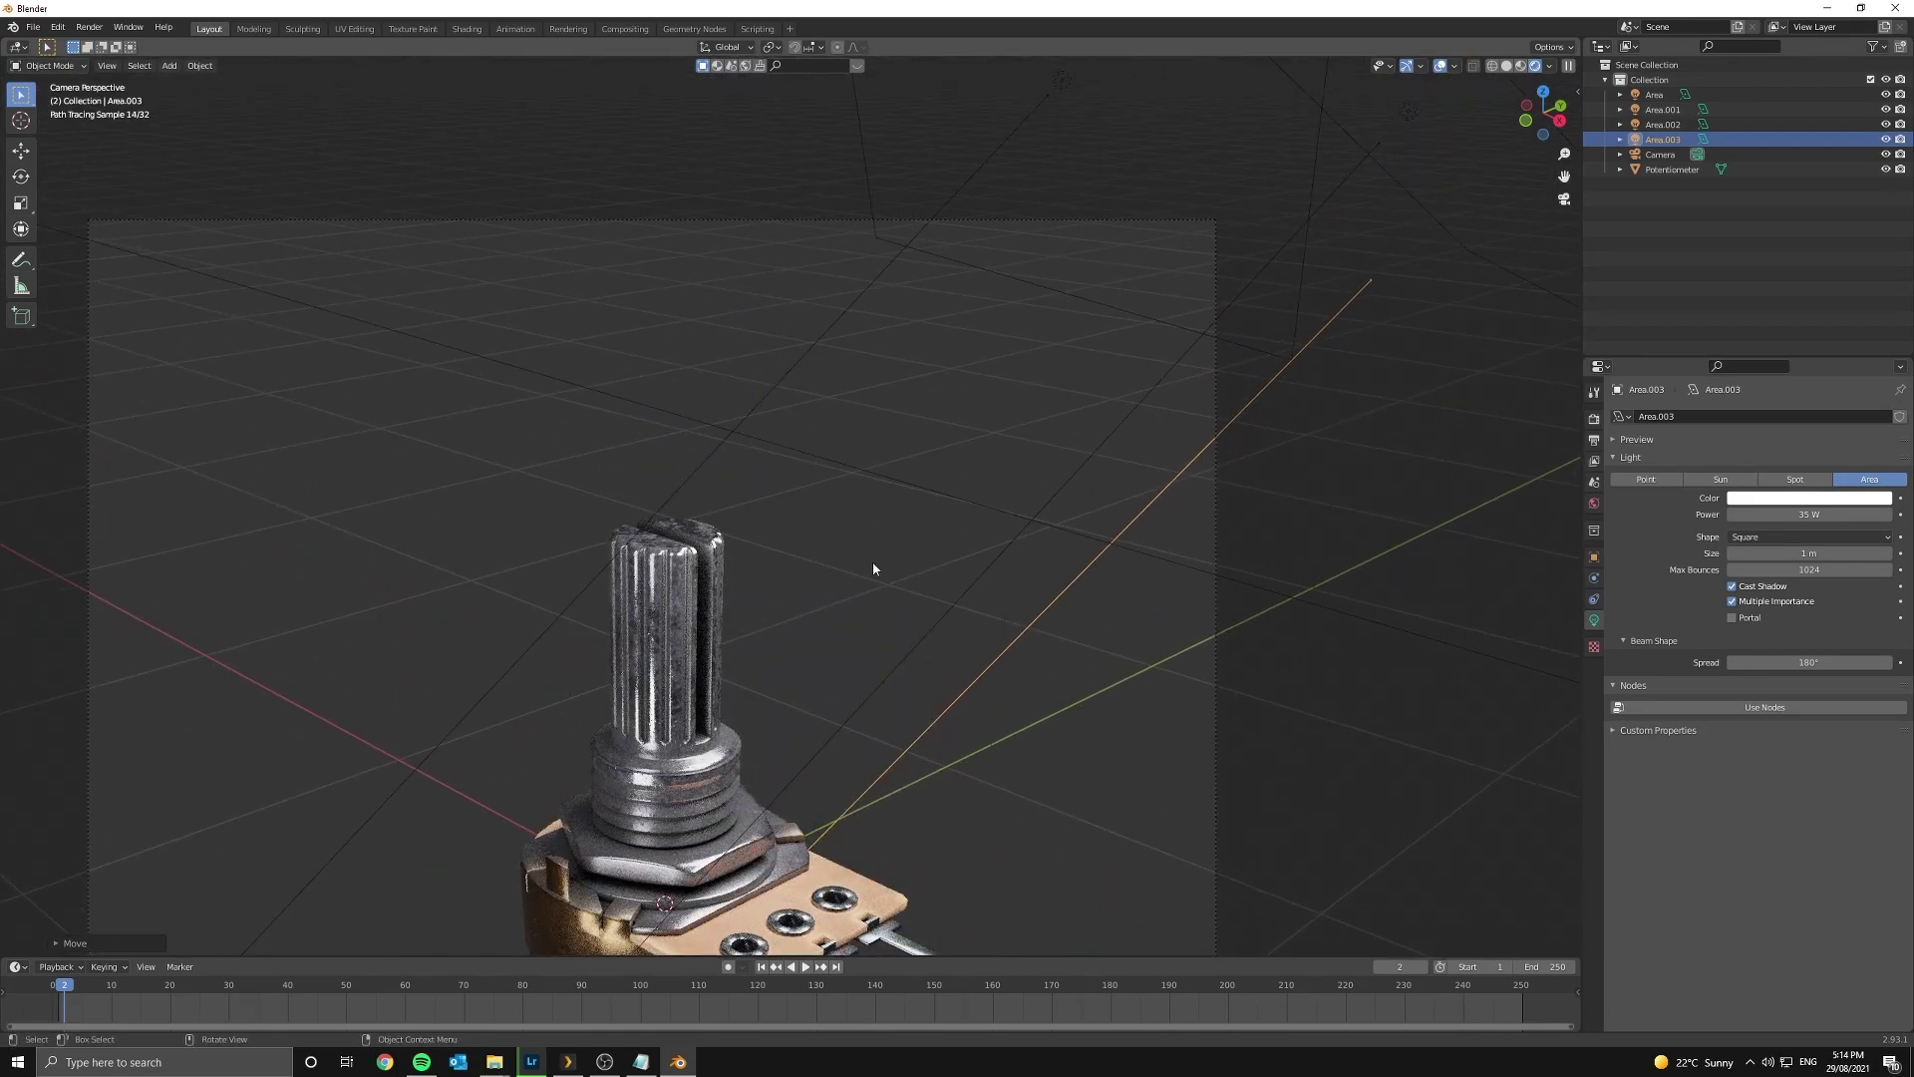
- Set the third area light's power to 15 W
scroll(794, 540, "down", 3)
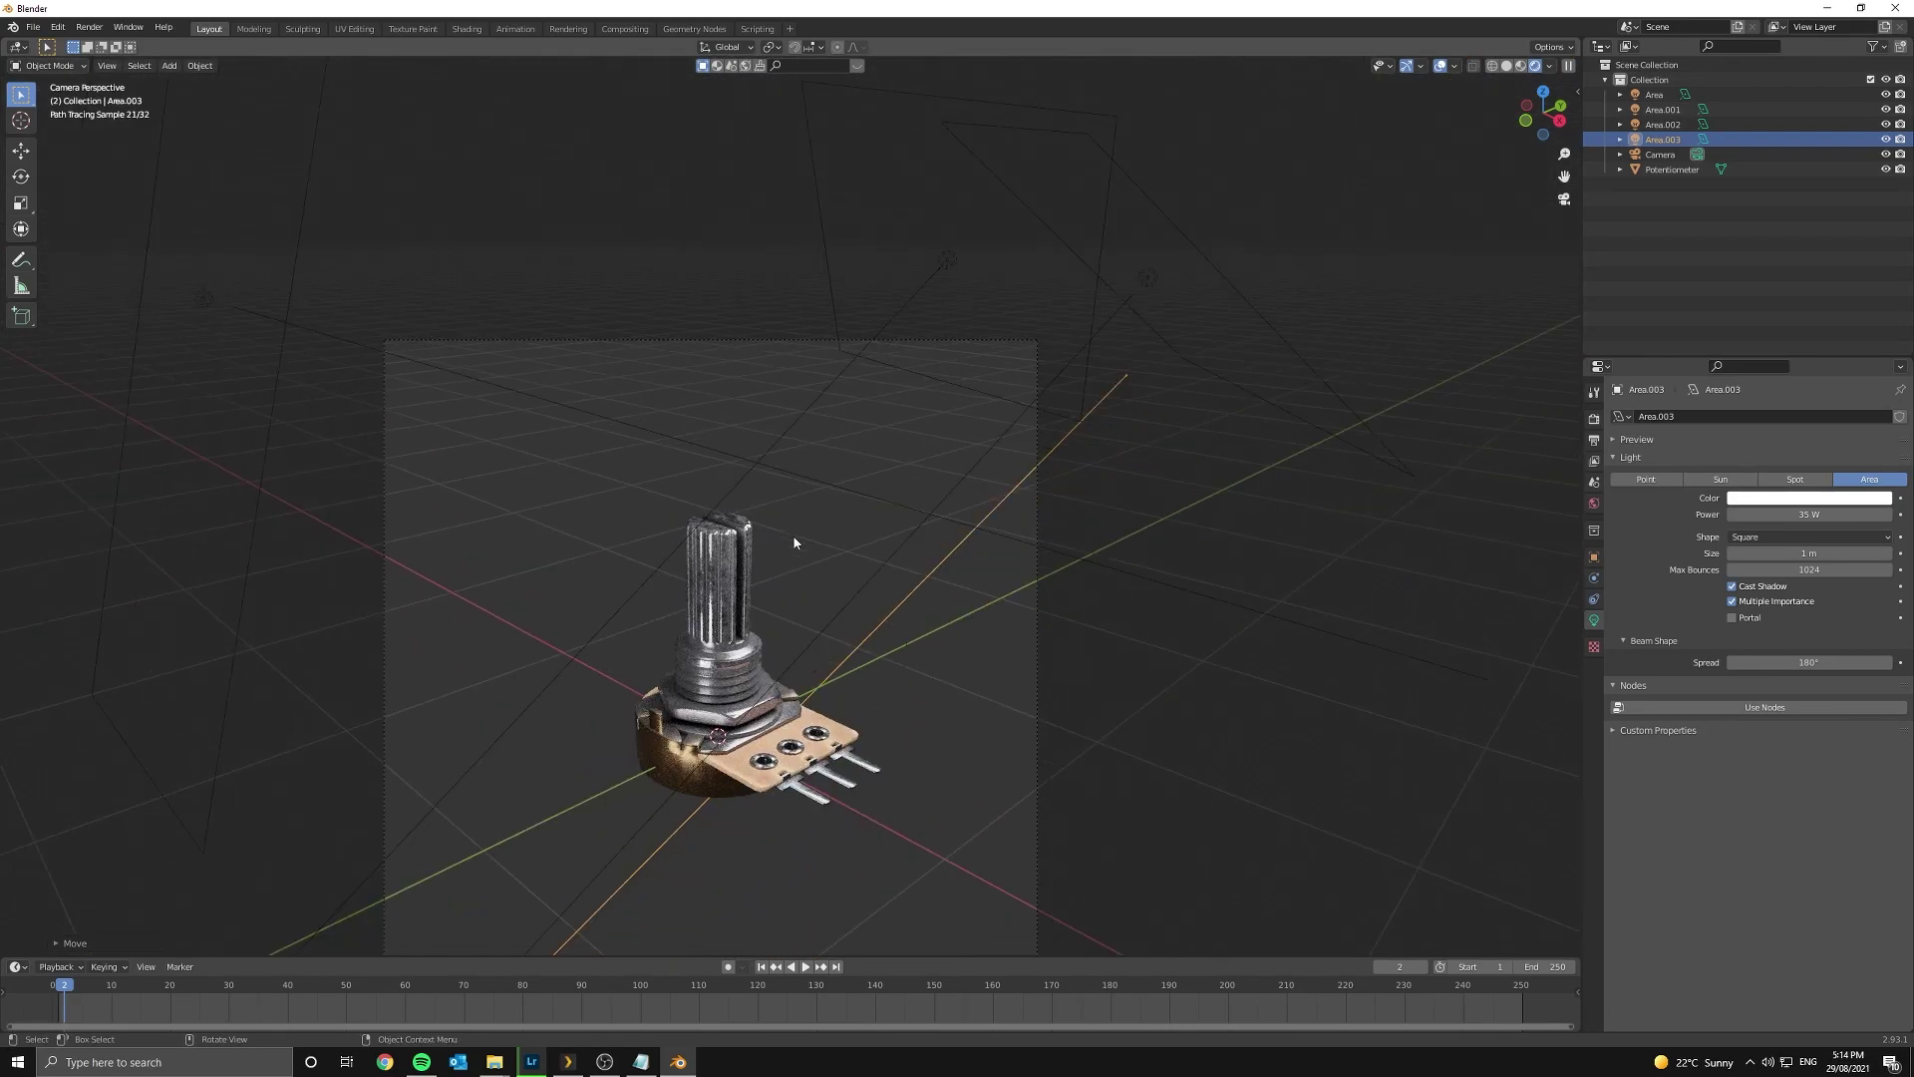
scroll(795, 542, "down", 4)
left_click(507, 414)
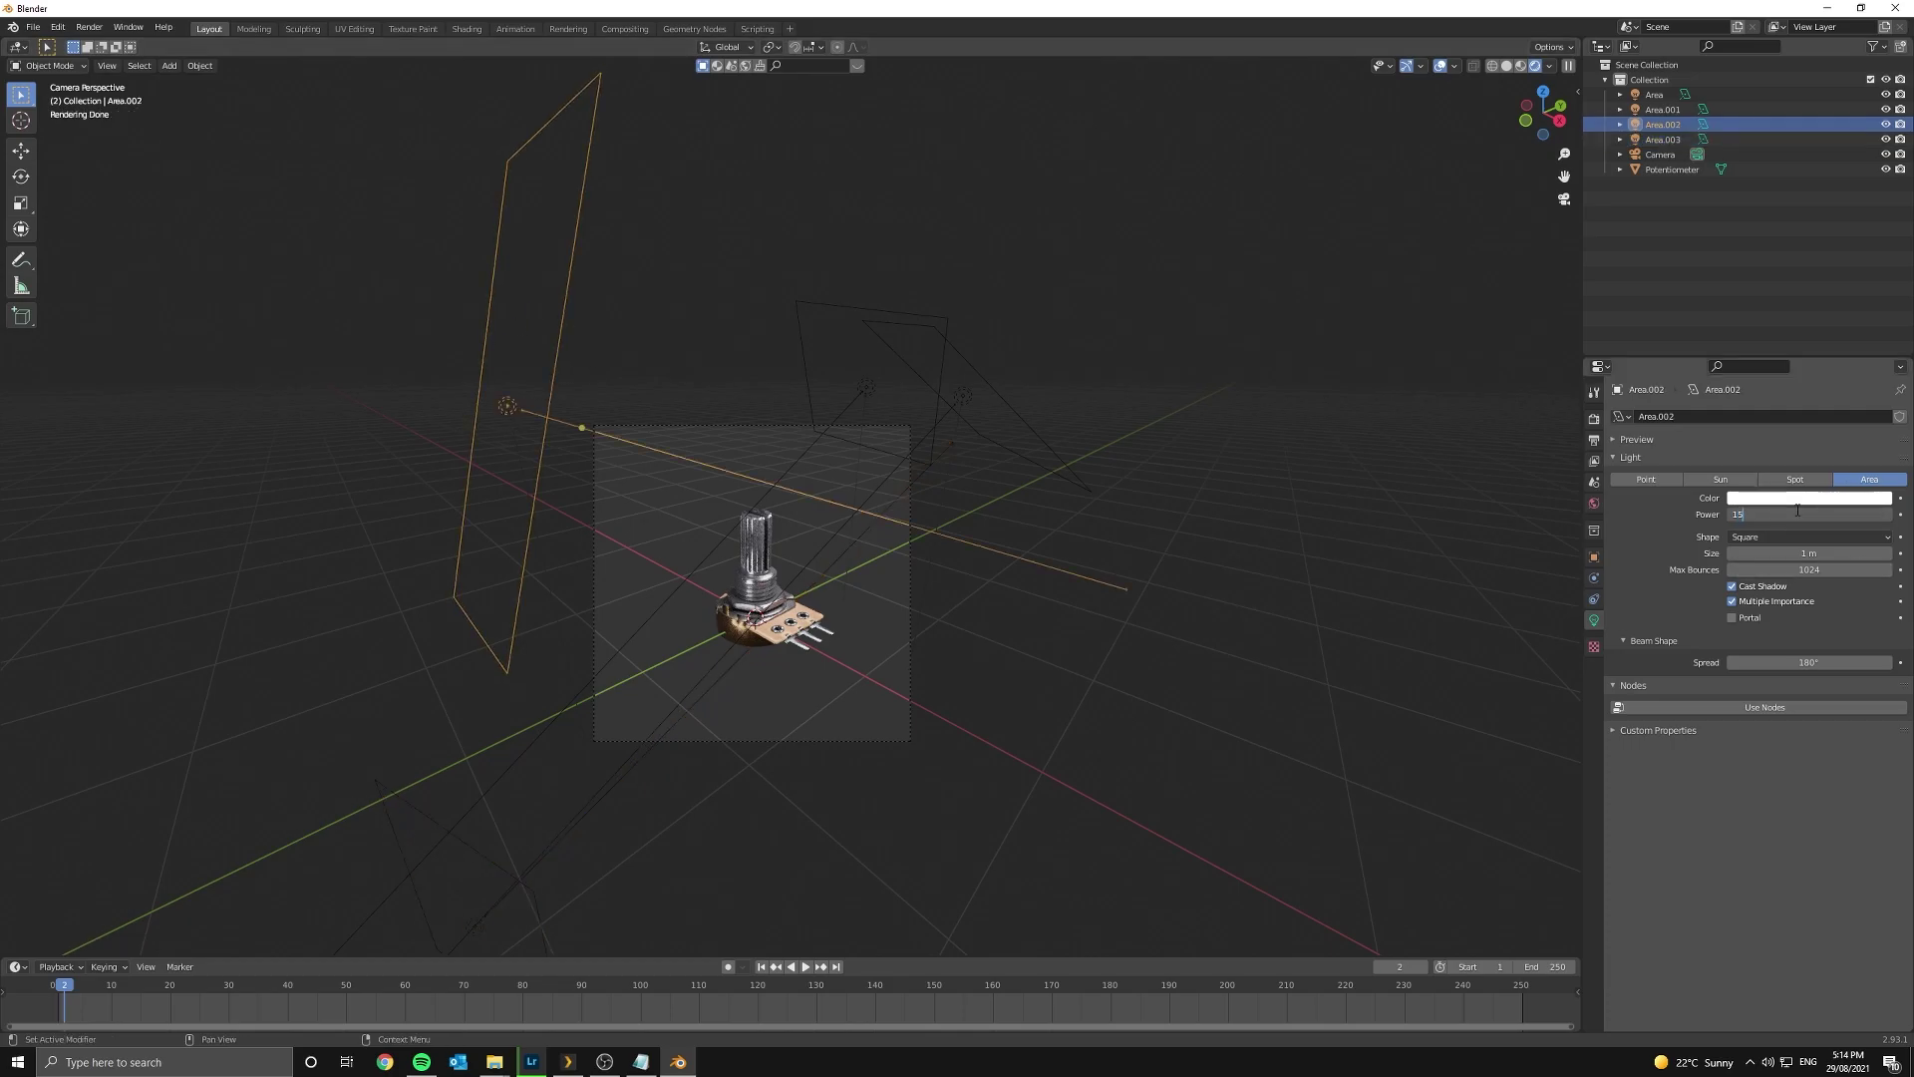
scroll(720, 682, "up", 5)
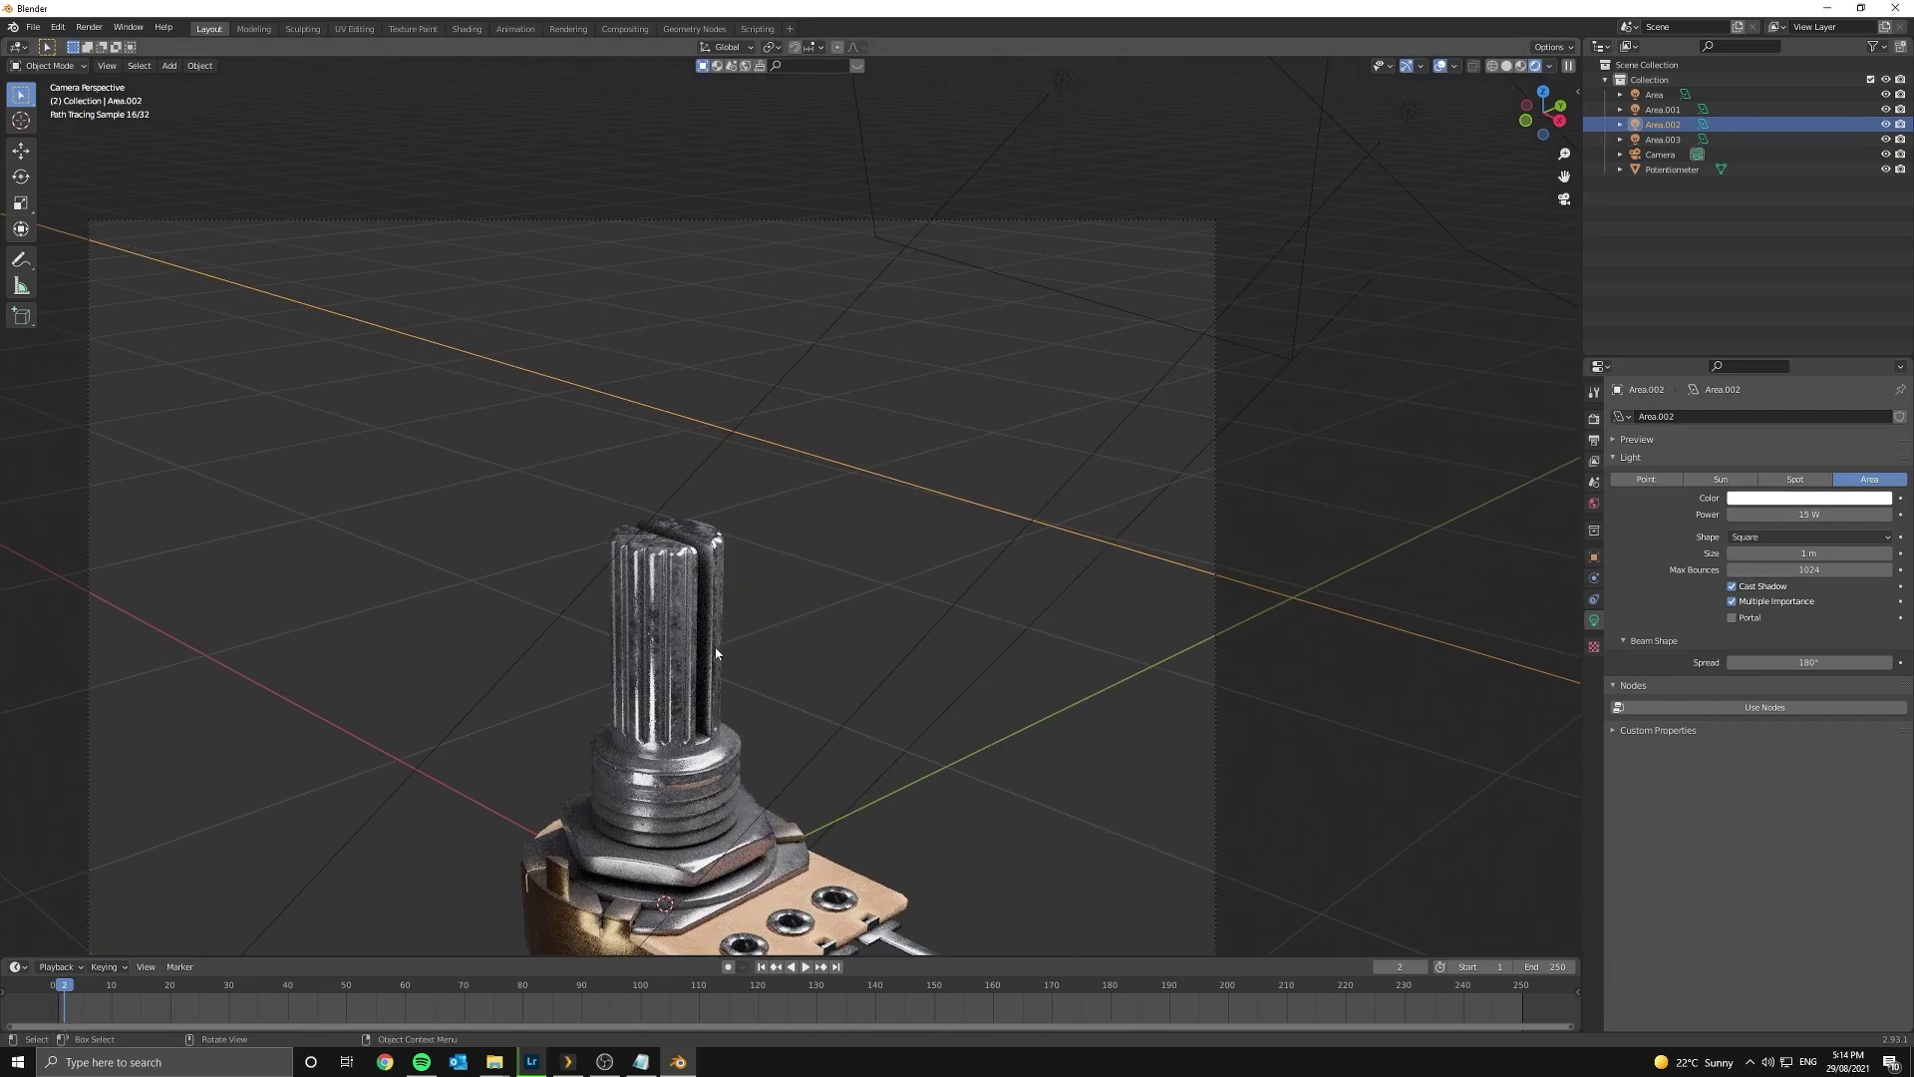
- Narrow the third area light by scaling it down along the global X axis
scroll(716, 653, "down", 4)
middle_click_drag(716, 653, 768, 649)
key("s")
key("x")
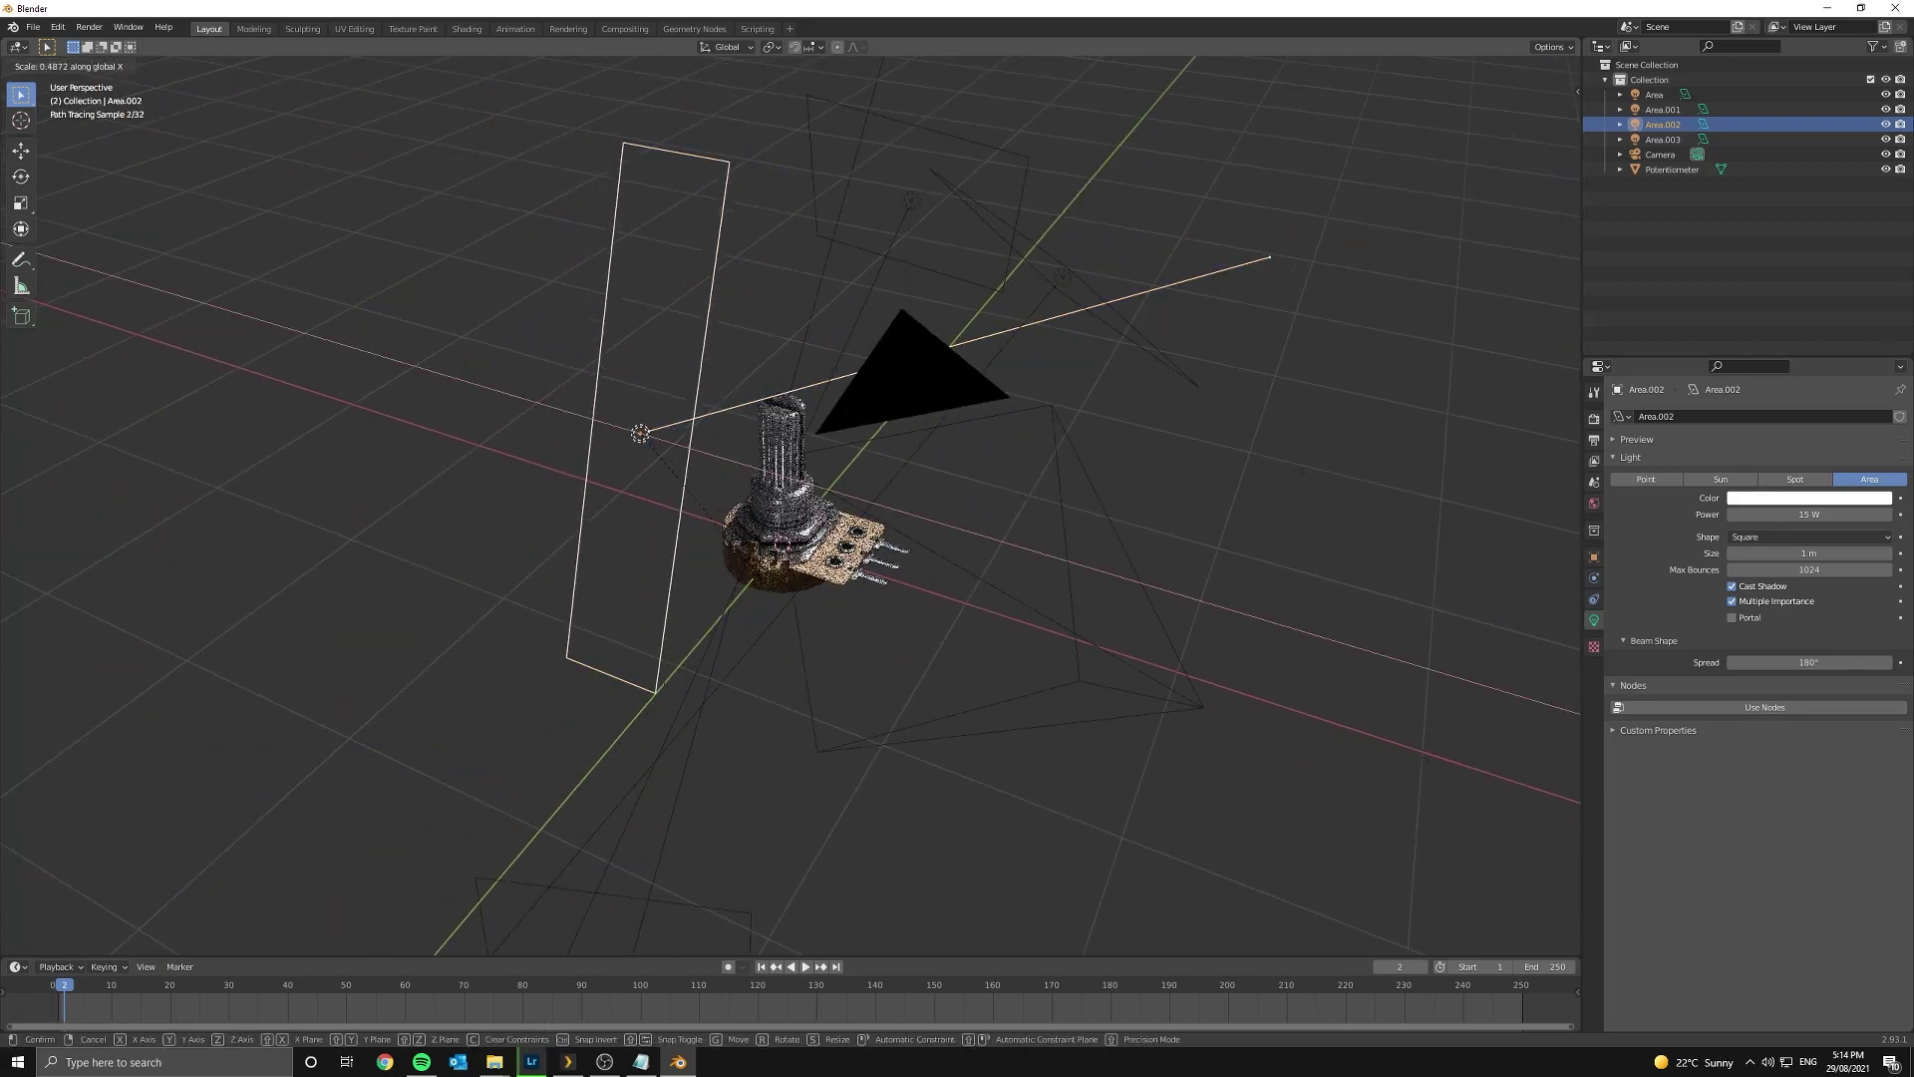
key("Return")
key("KP_0")
scroll(732, 551, "up", 4)
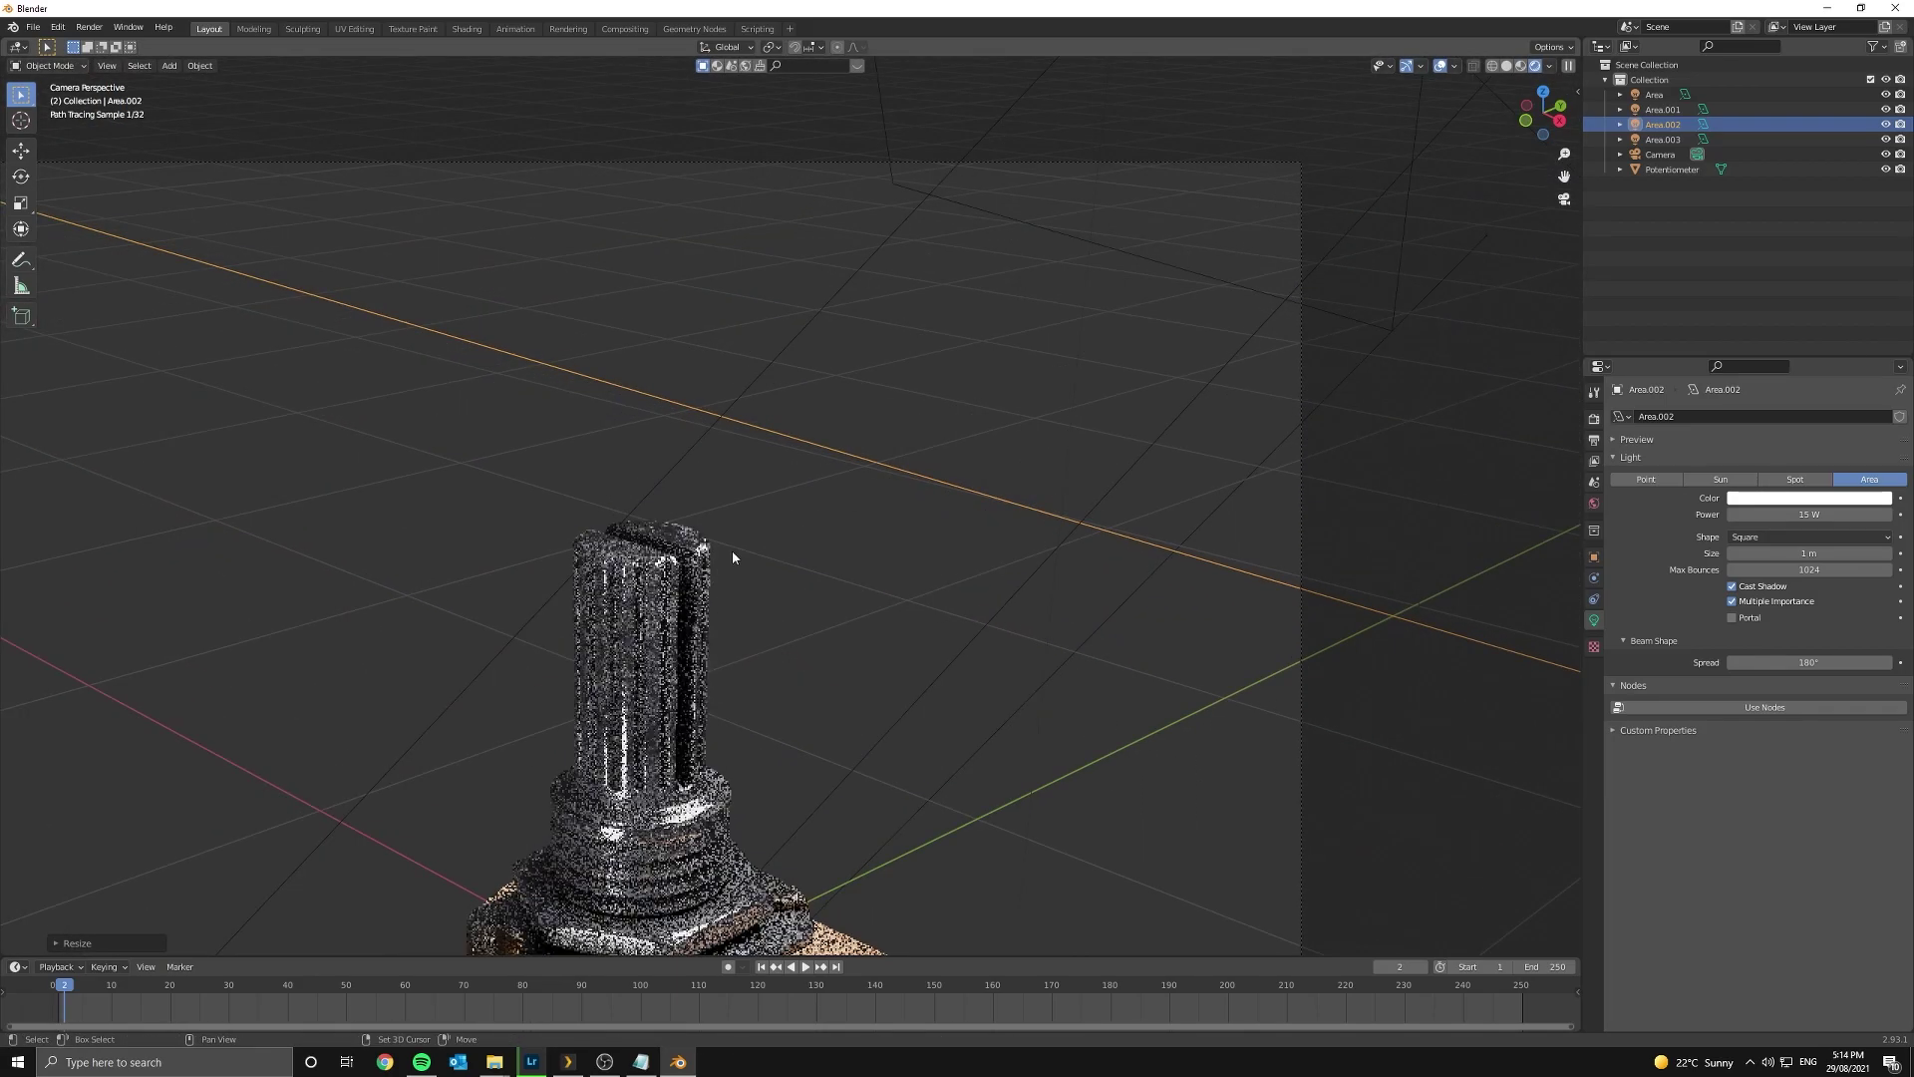
- Switch the viewport to solid shading and render the still image of the potentiometer
middle_click_drag(720, 685, 802, 388, "shift")
key("z")
left_click(989, 566)
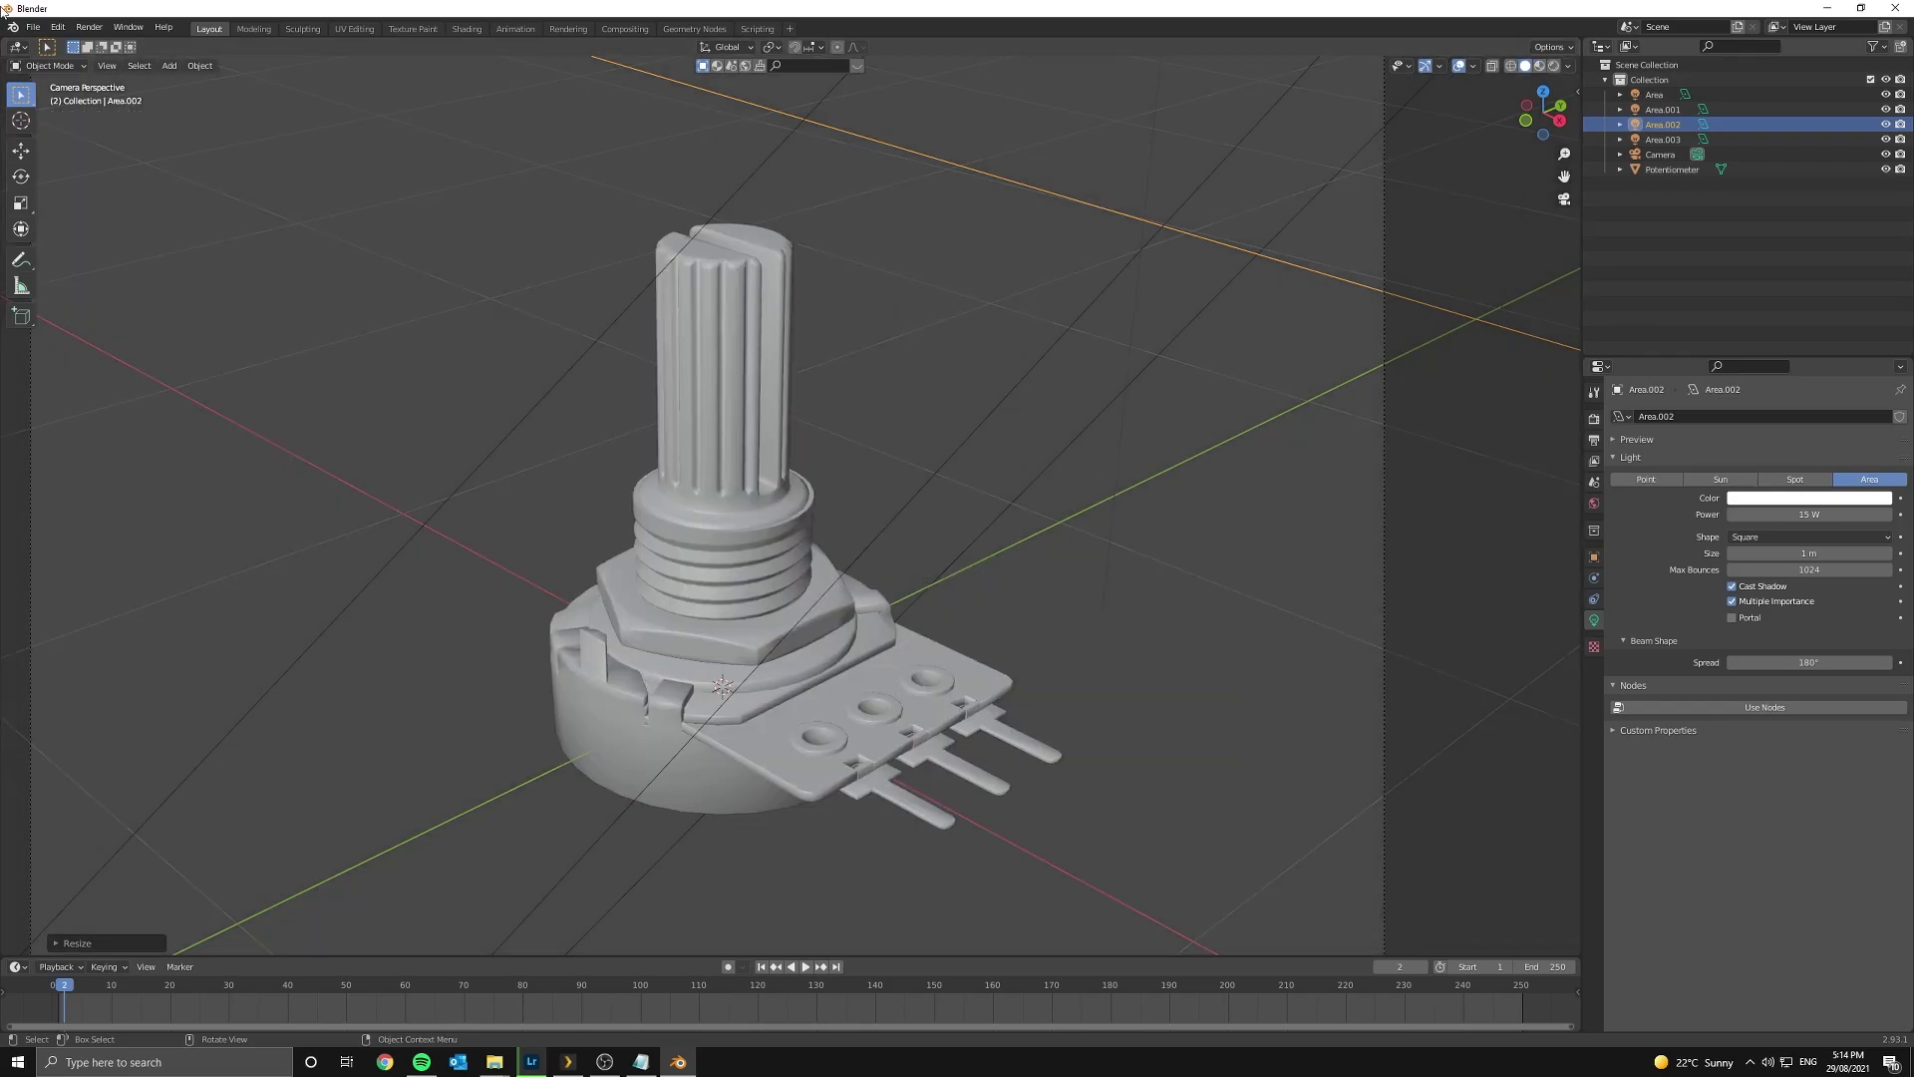
left_click(90, 27)
left_click(119, 42)
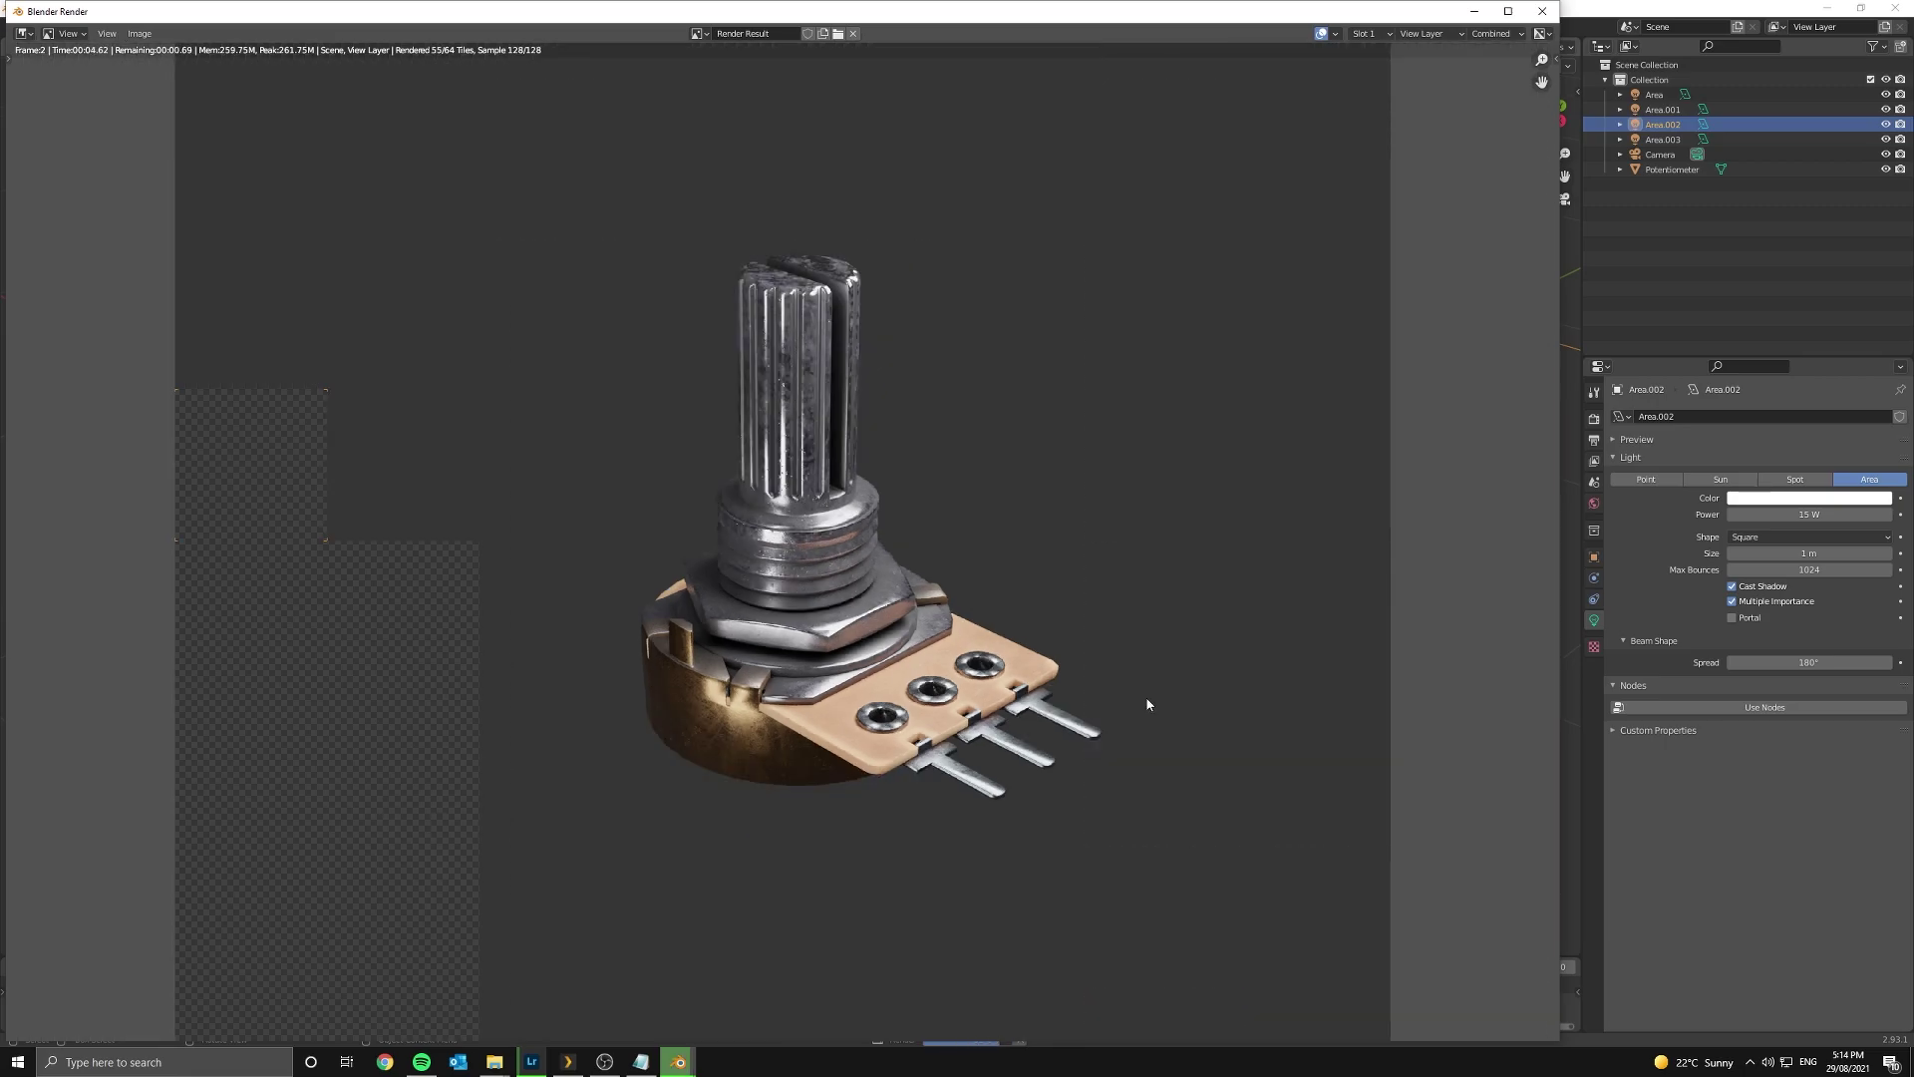
- Look over the render and switch the displayed result to slot 2 and back to slot 1
scroll(950, 556, "up", 5)
scroll(951, 556, "down", 5)
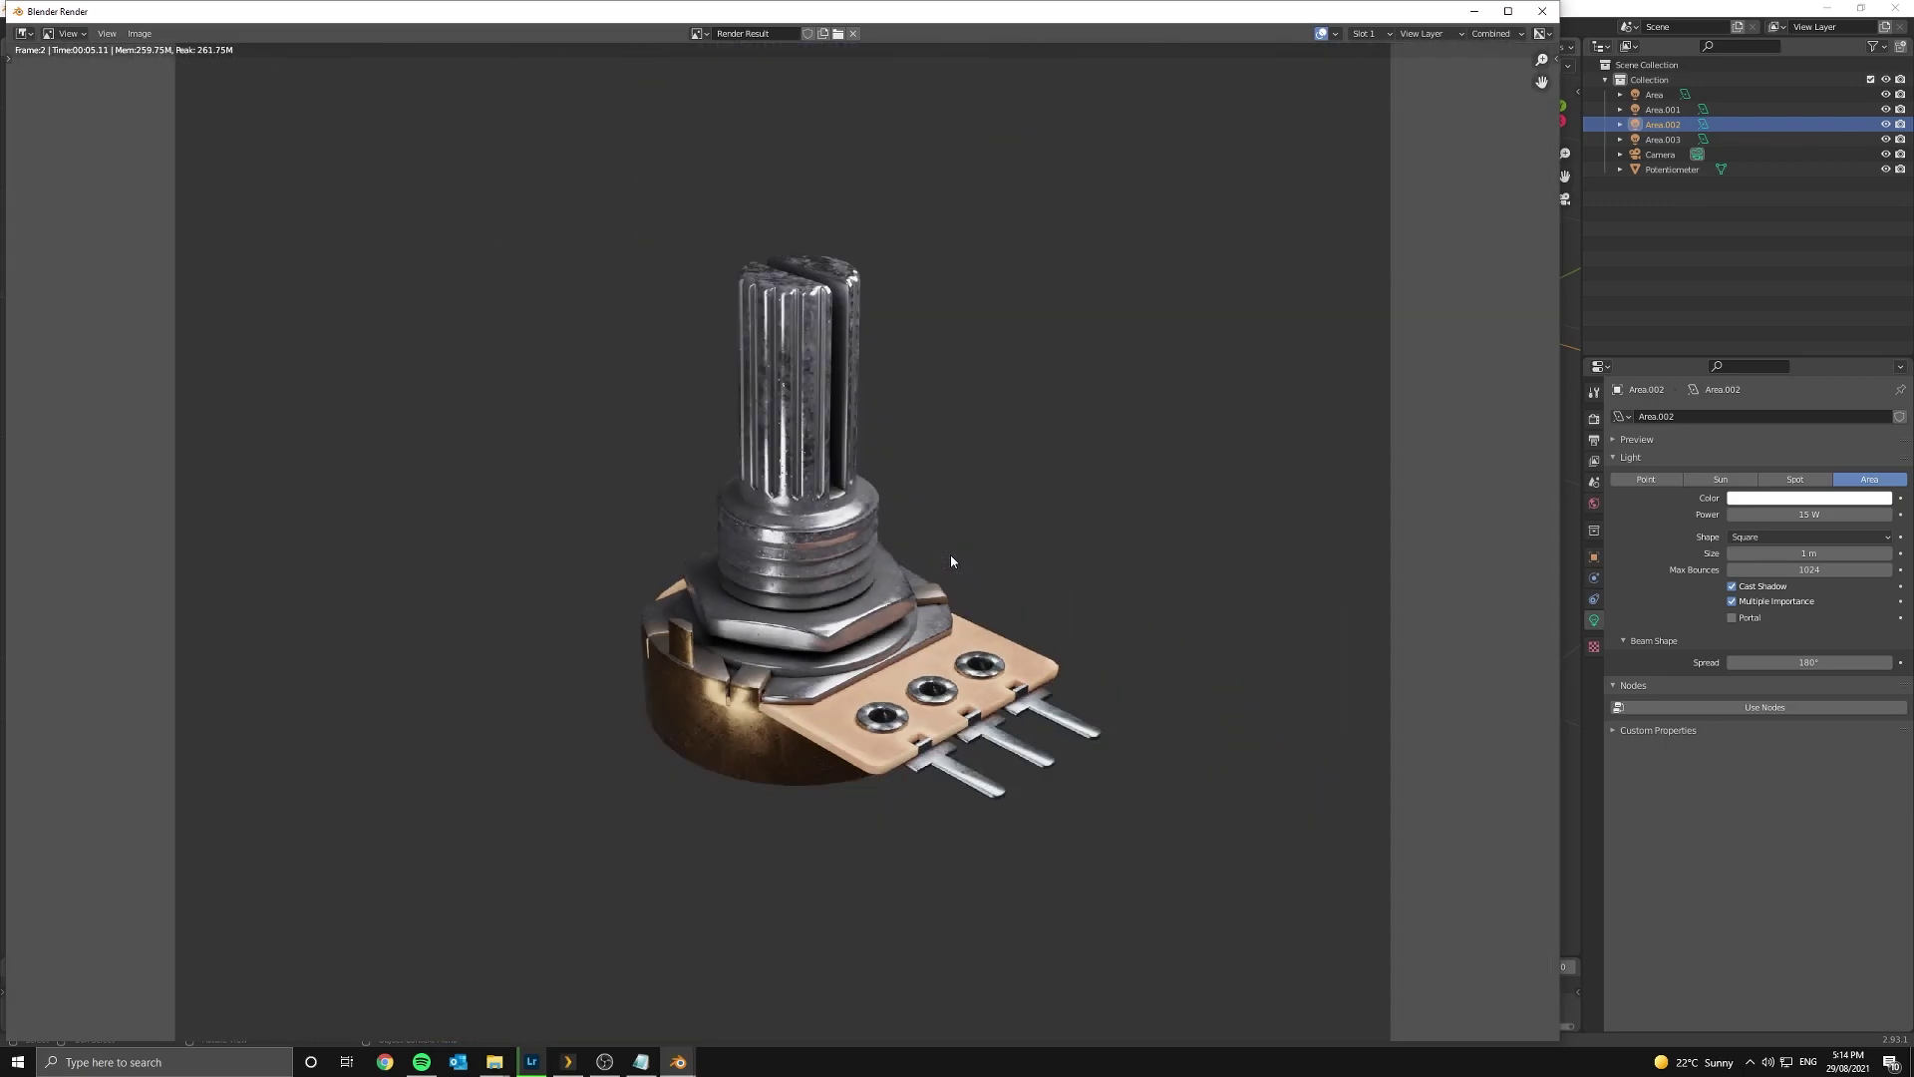
left_click(1382, 65)
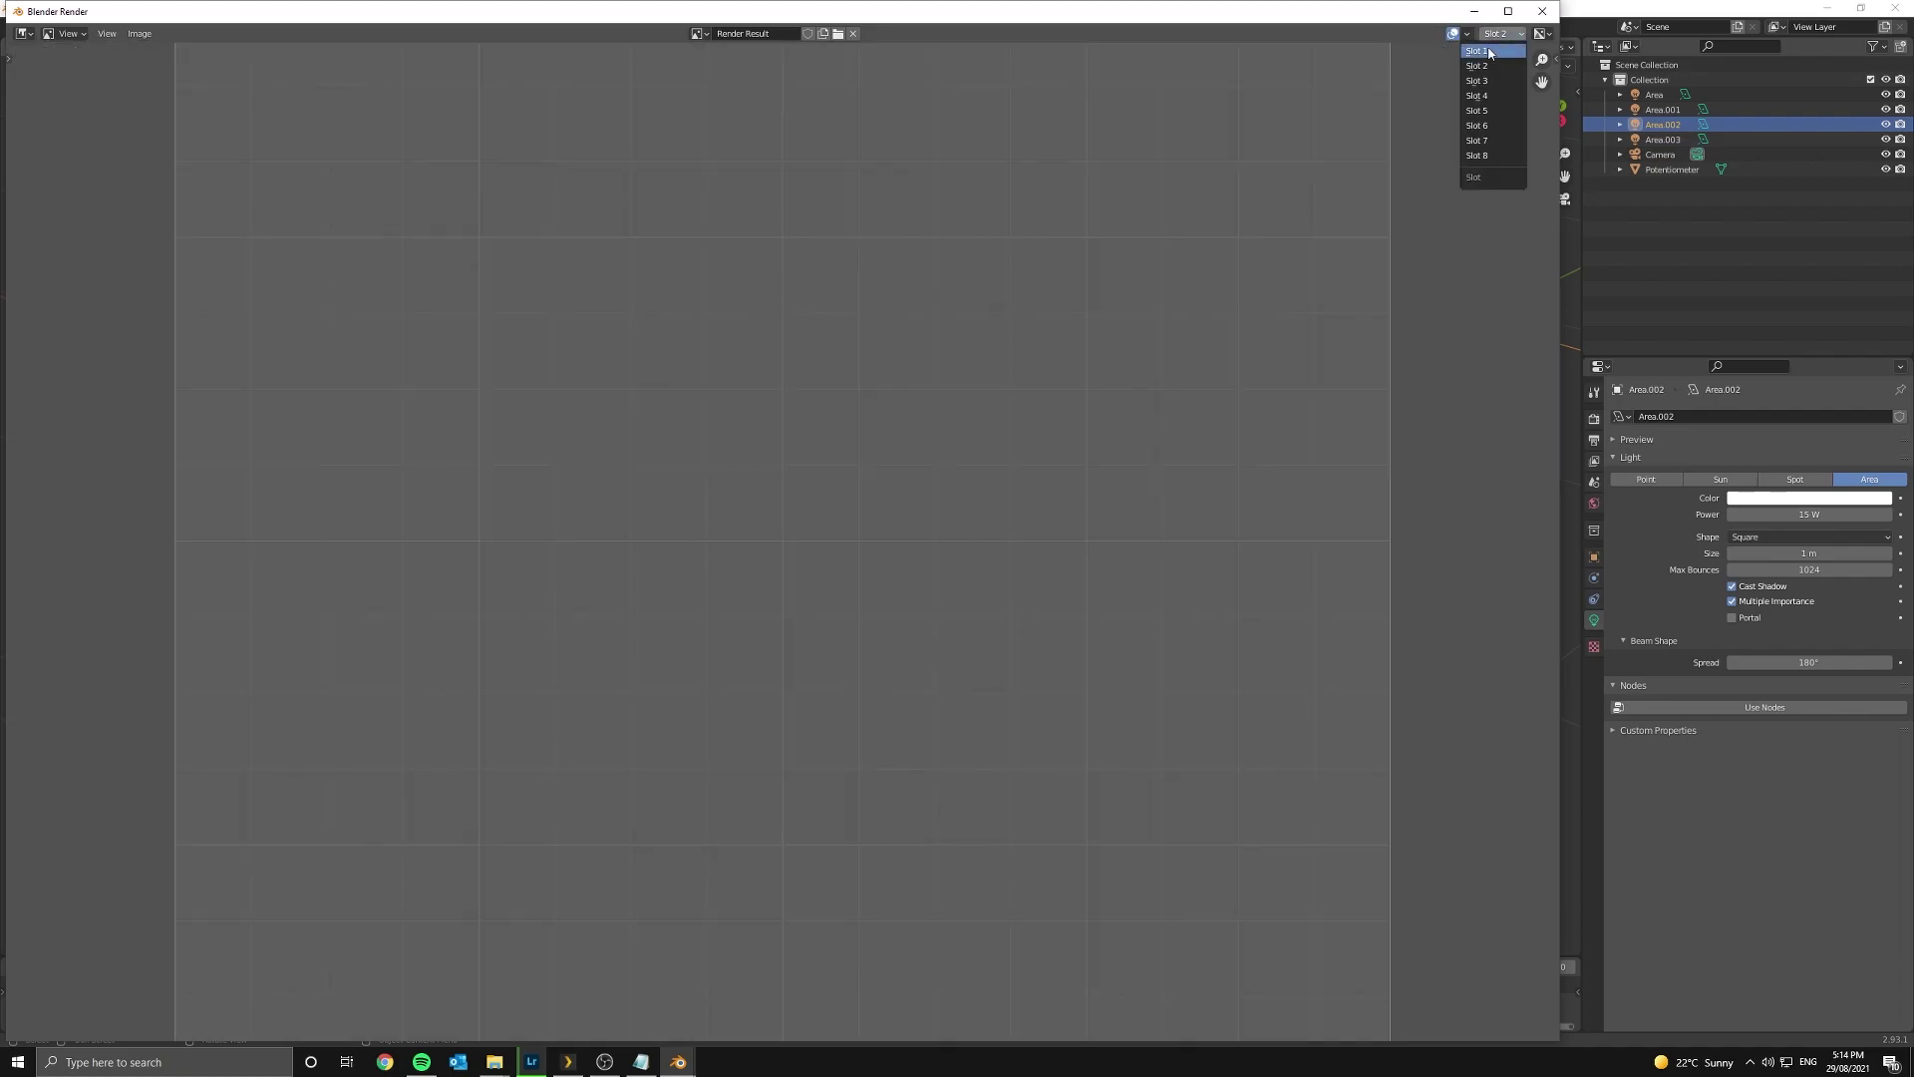
left_click(1489, 52)
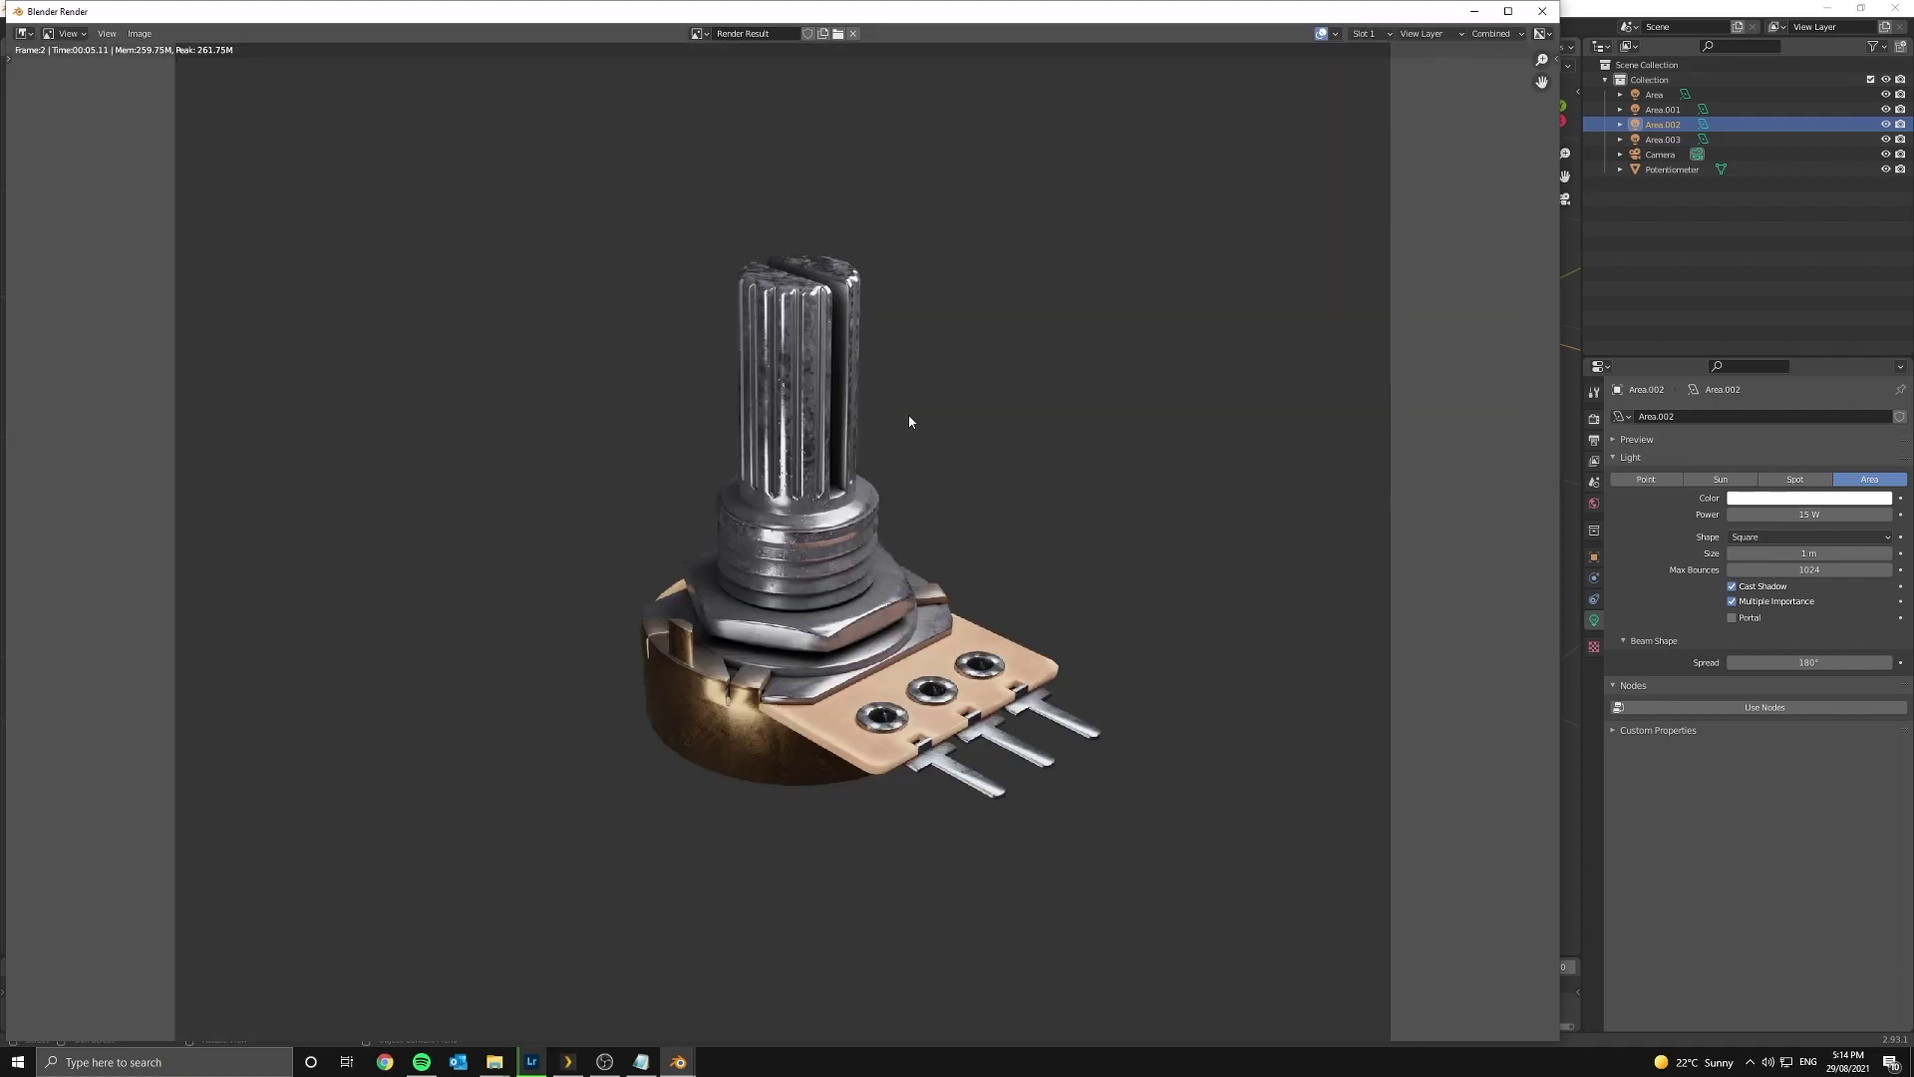
- Examine the rendered potentiometer's shaft, thread, nut, base and terminals up close
key("alt+Tab")
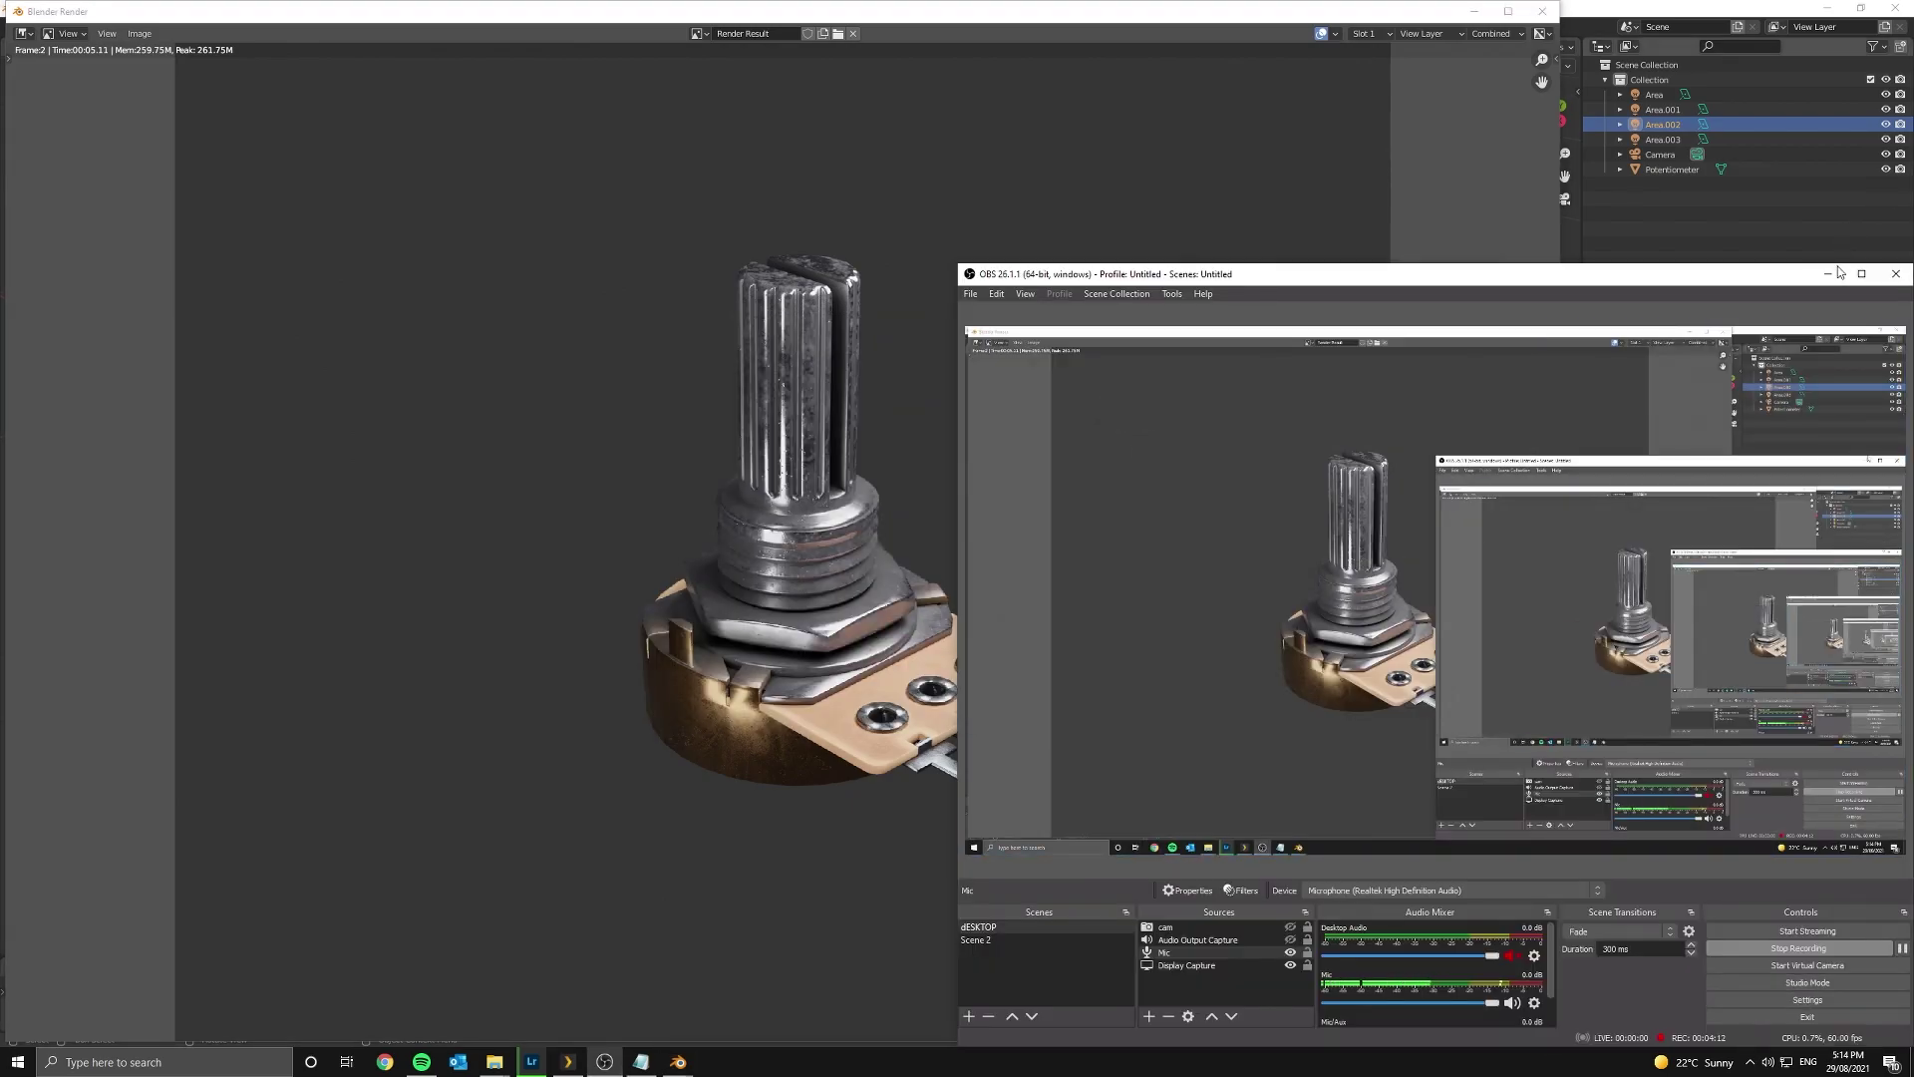
left_click(1829, 279)
scroll(917, 671, "up", 5)
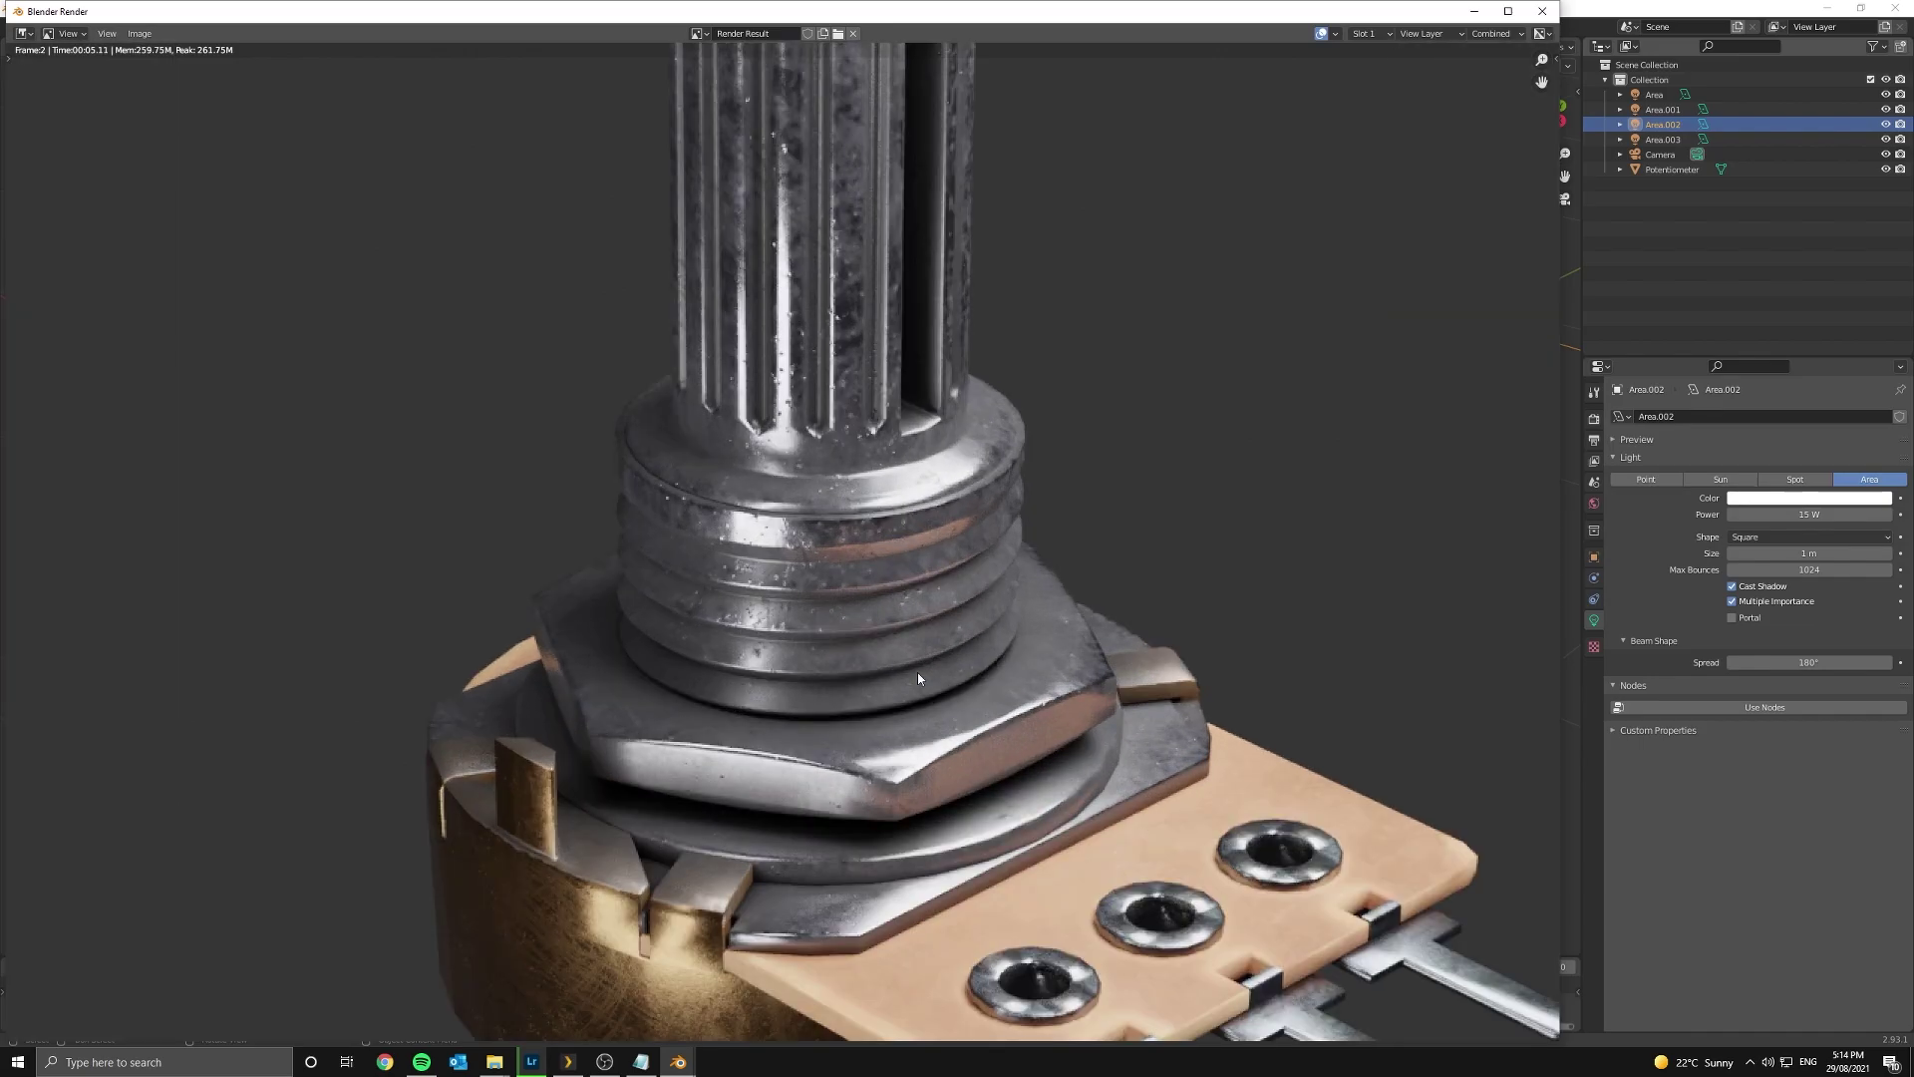
scroll(927, 660, "down", 4)
middle_click_drag(807, 232, 735, 480)
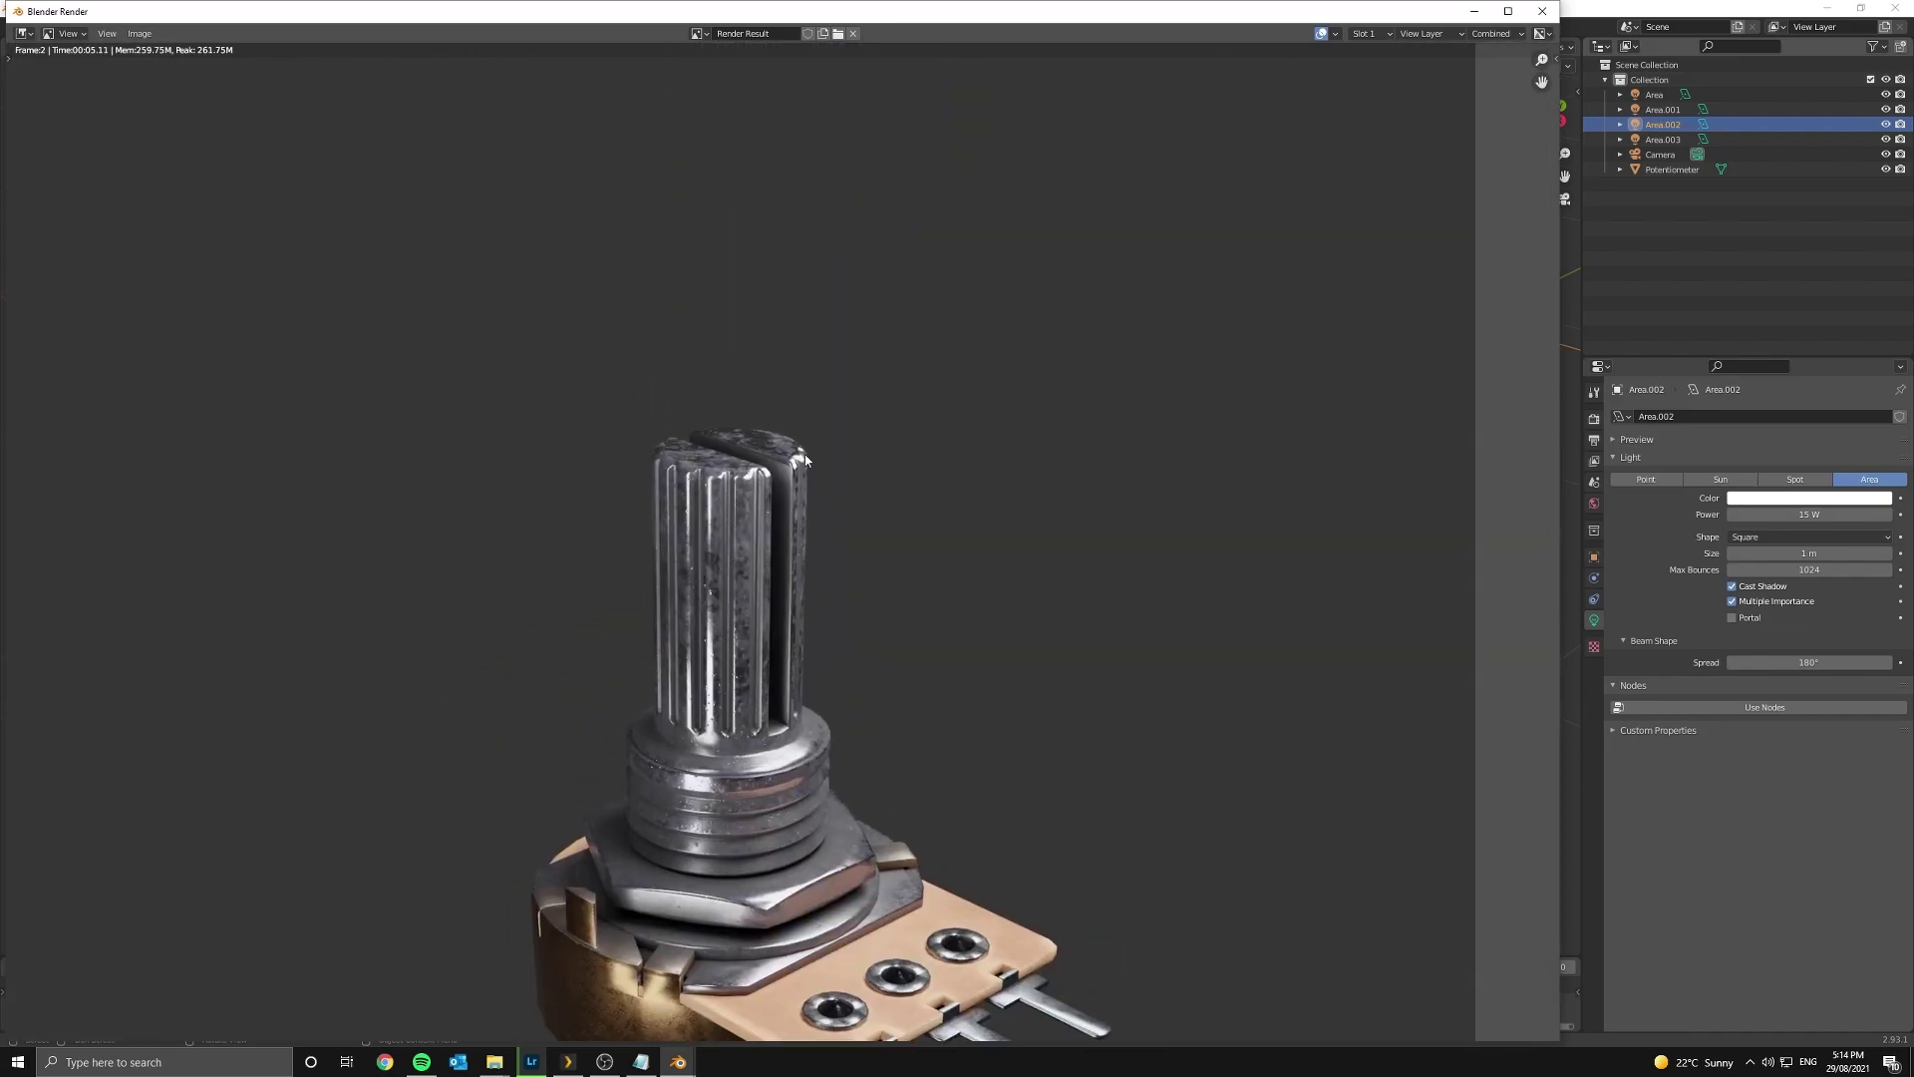
middle_click_drag(821, 669, 845, 546)
scroll(790, 292, "up", 5)
middle_click_drag(791, 292, 838, 643)
scroll(789, 725, "down", 8)
scroll(838, 698, "up", 5)
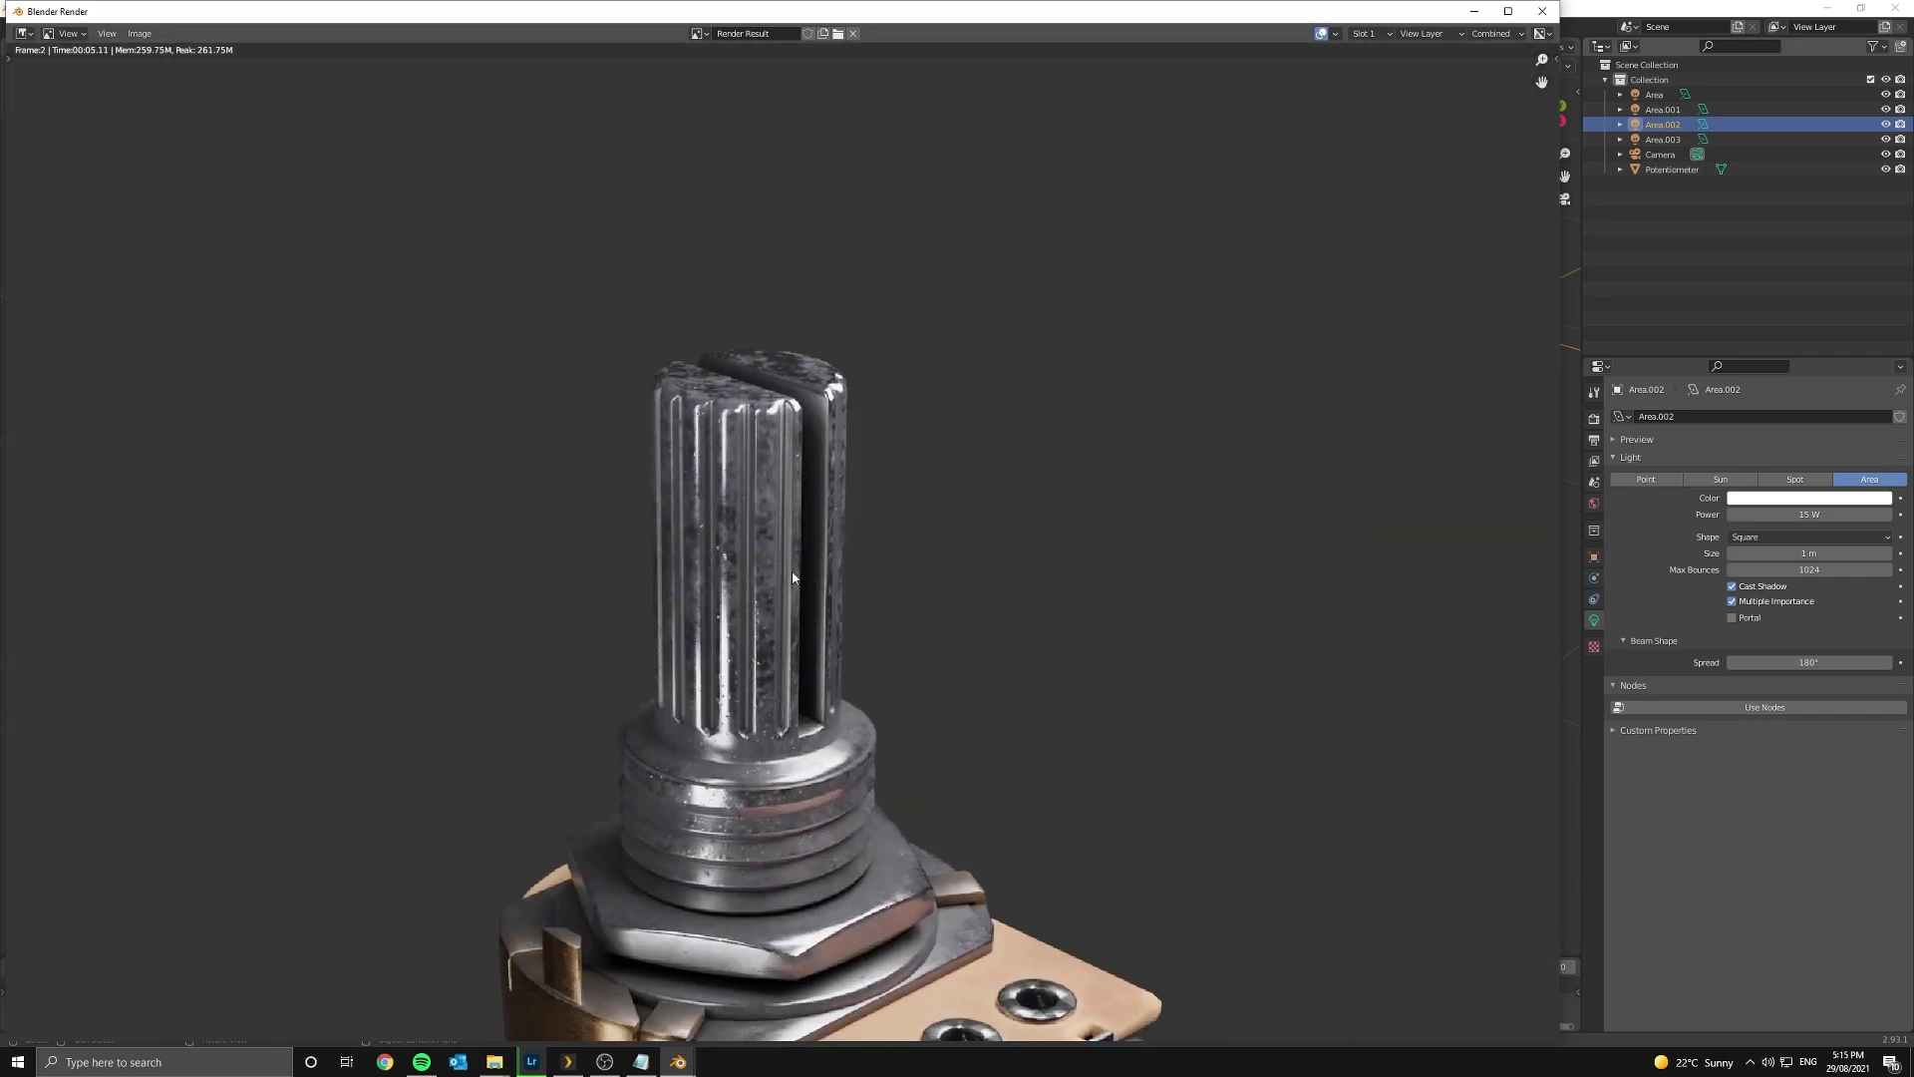
middle_click_drag(760, 687, 688, 573)
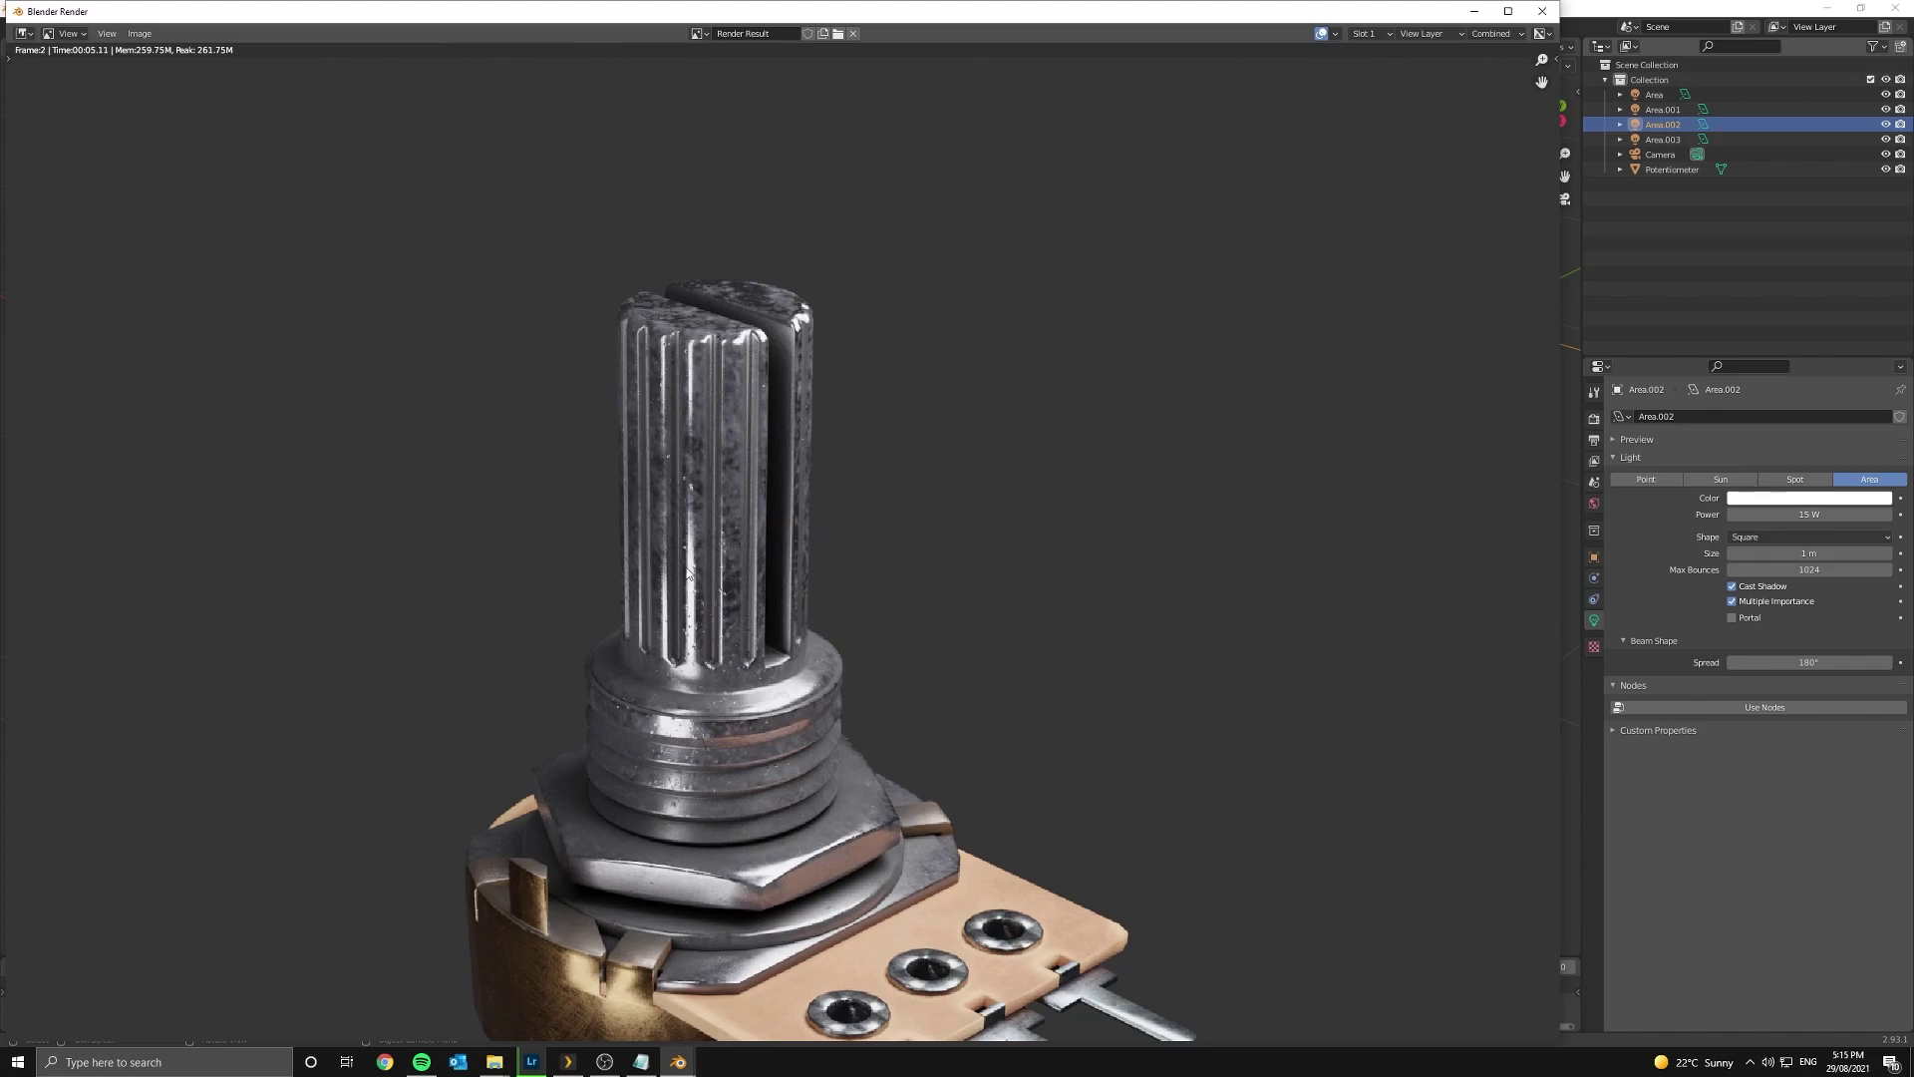
scroll(895, 443, "down", 2)
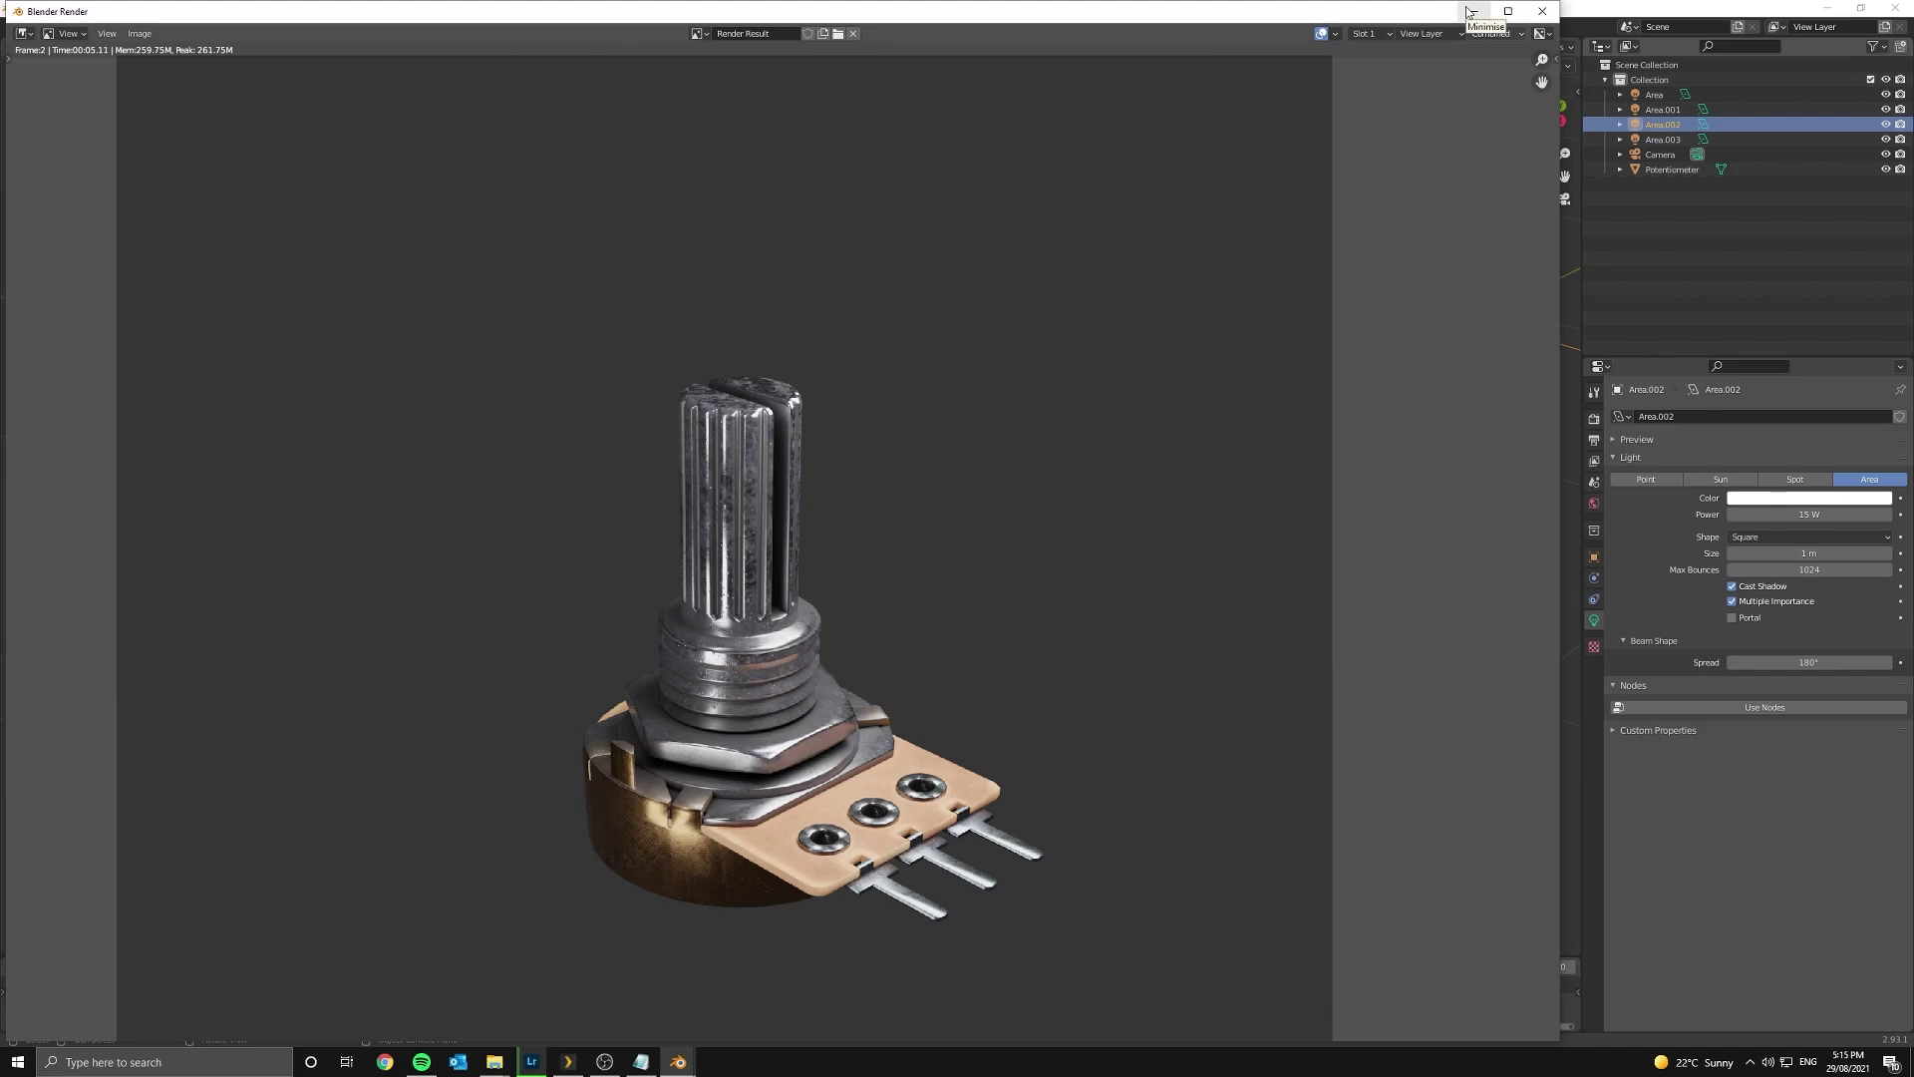
middle_click_drag(1024, 674, 1063, 530)
scroll(777, 633, "up", 4)
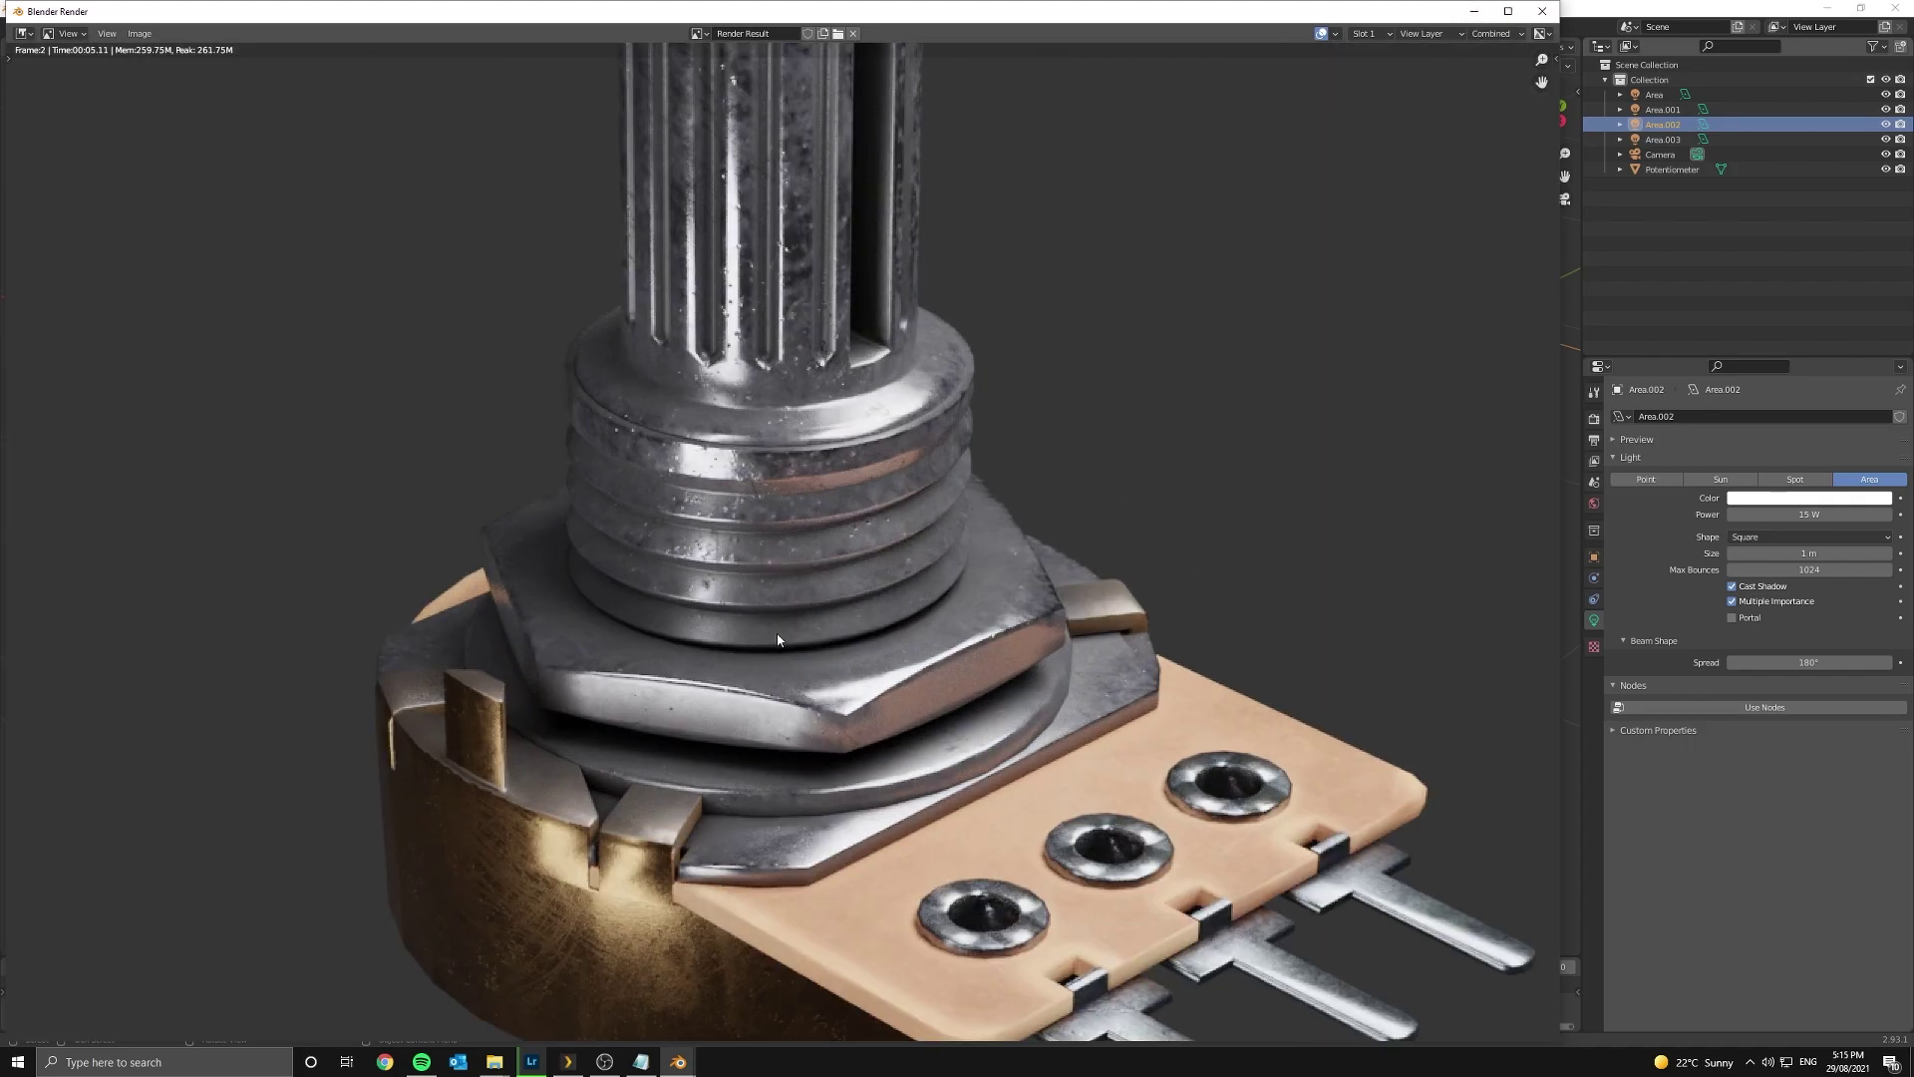
middle_click_drag(777, 639, 938, 565)
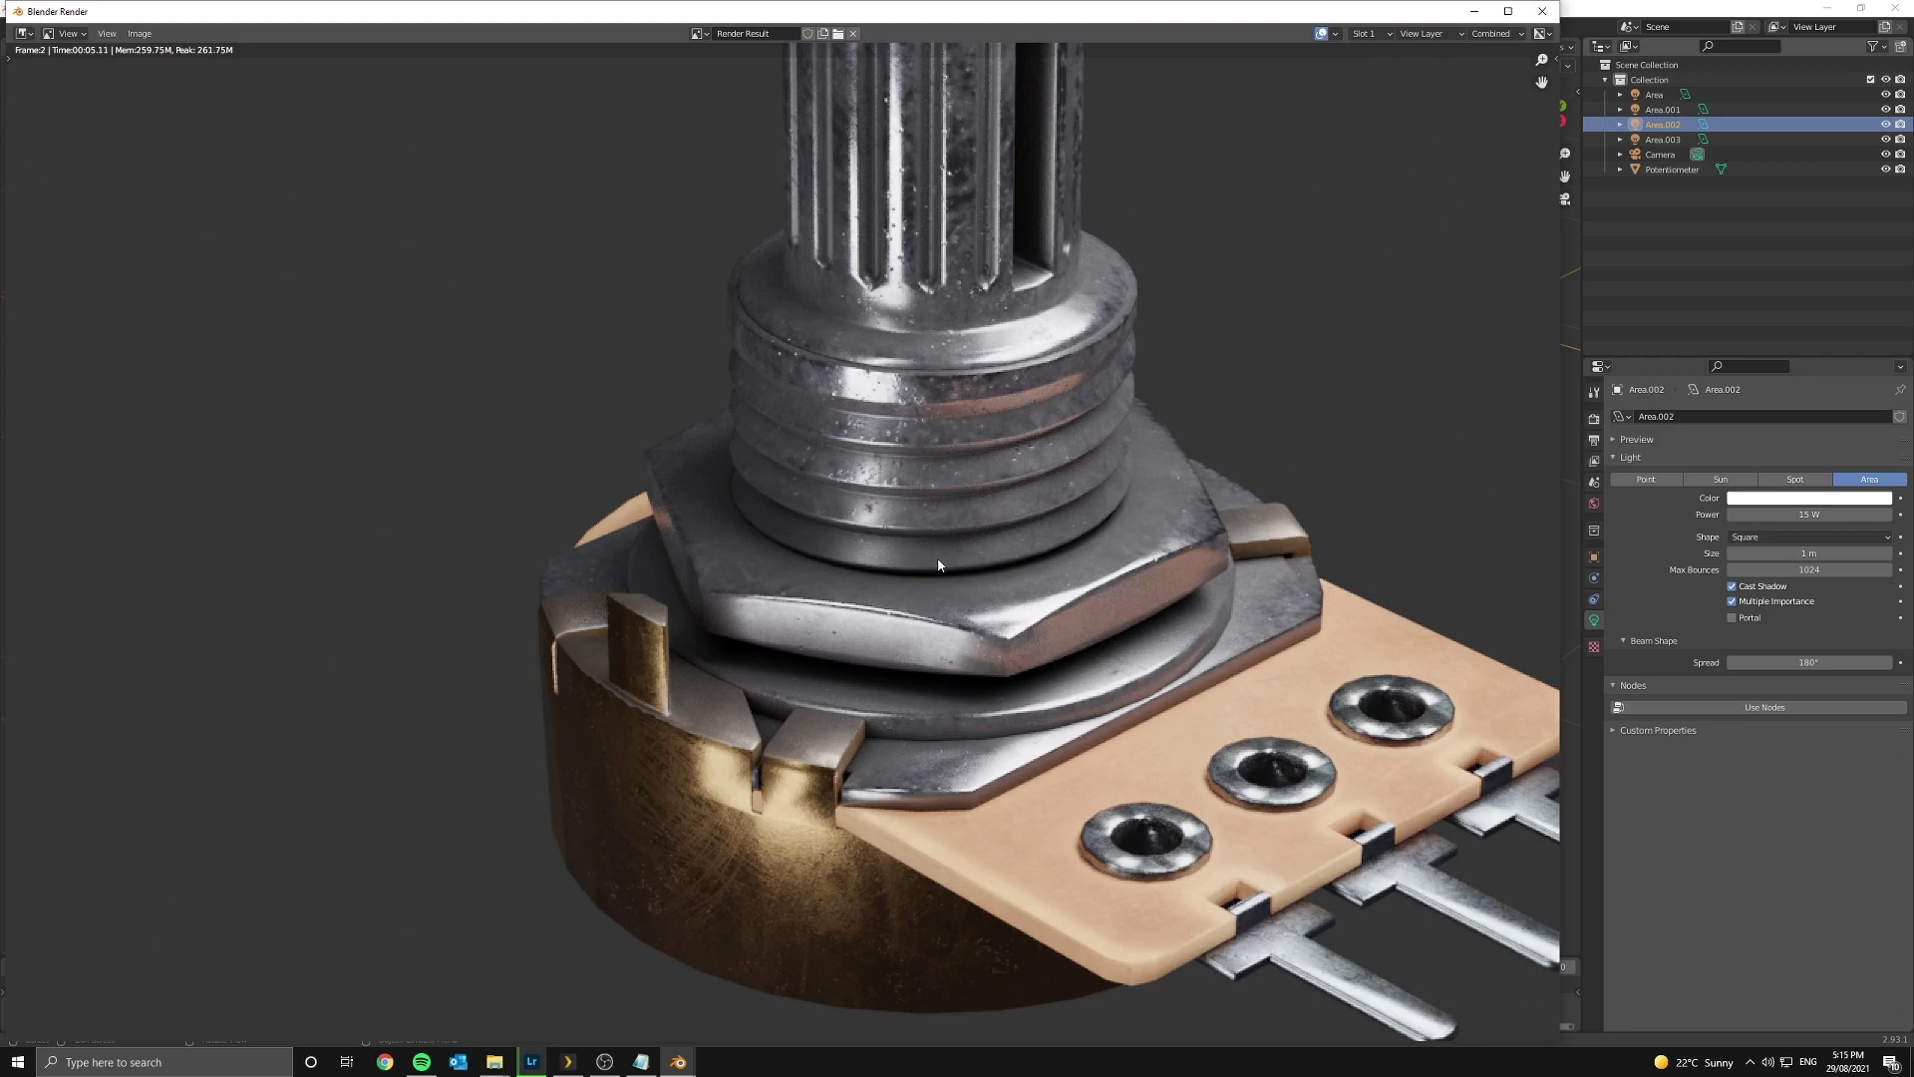
scroll(938, 566, "down", 3)
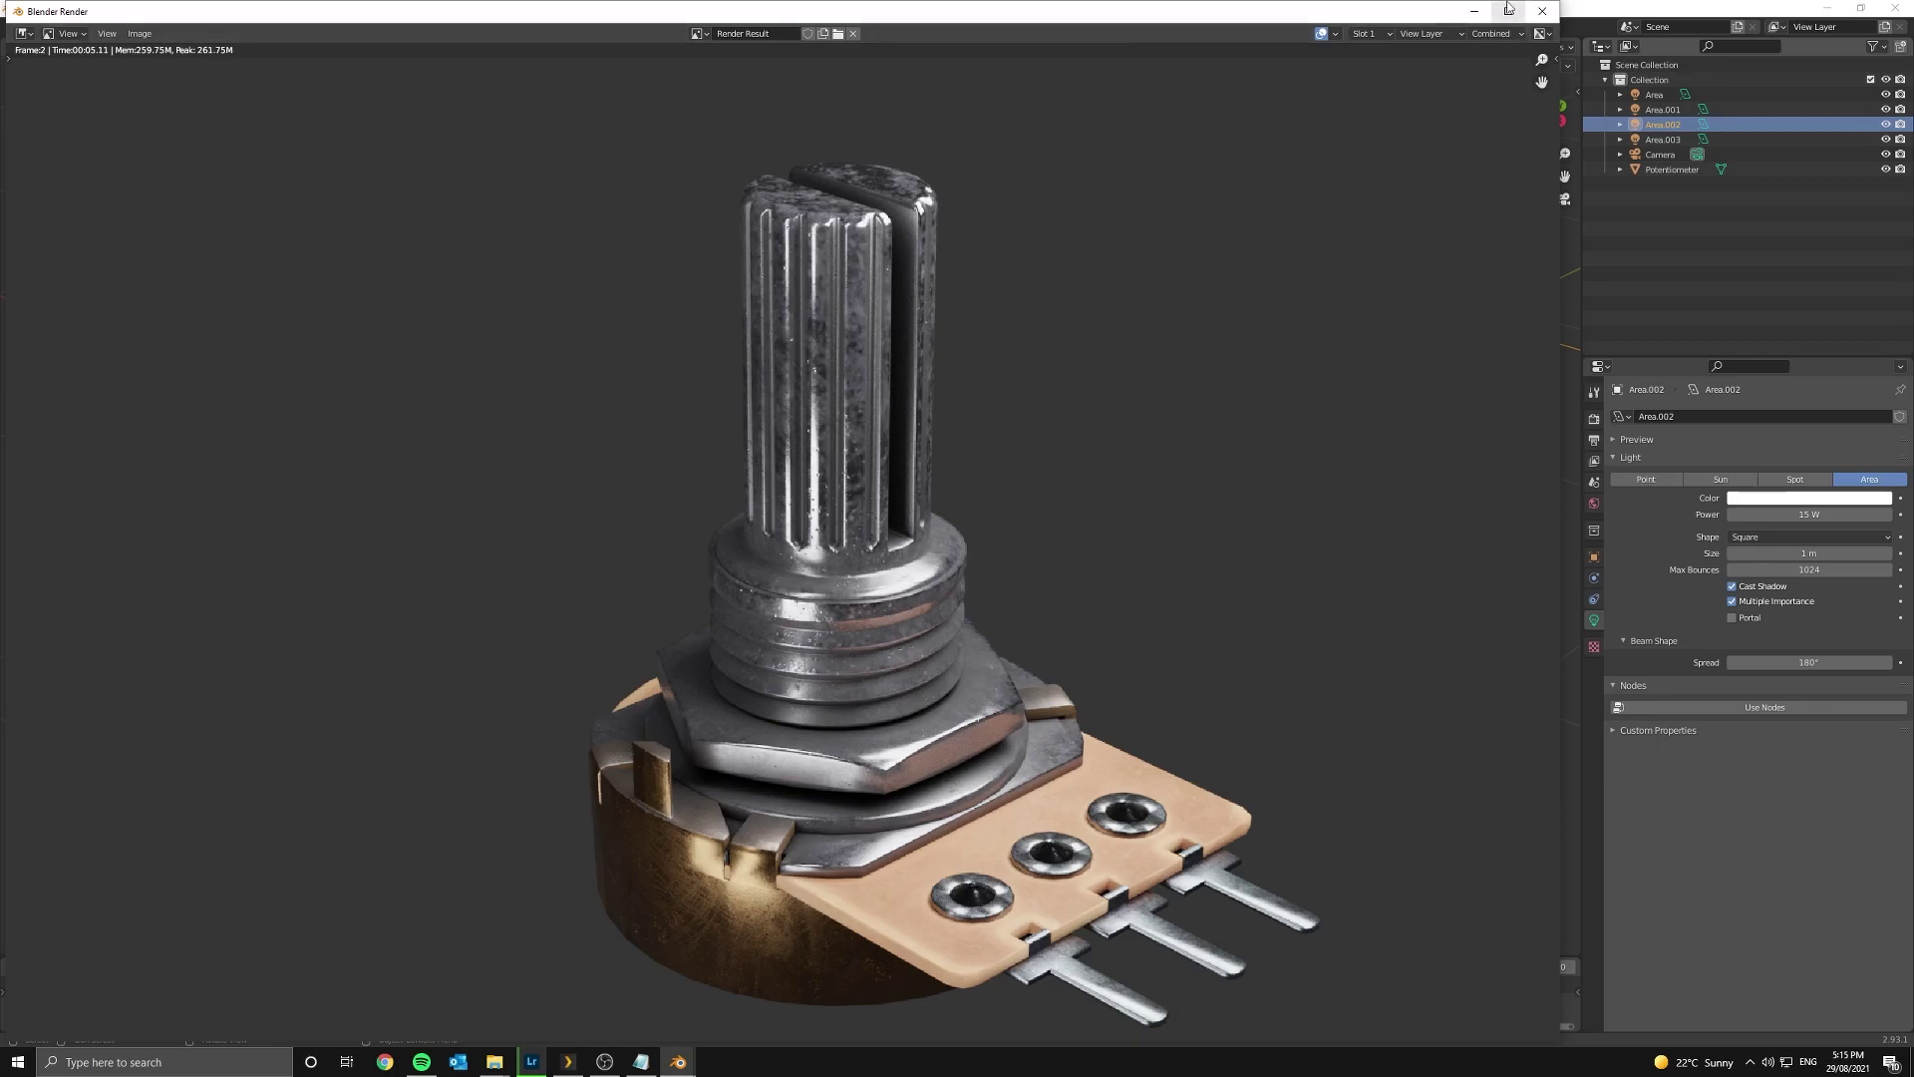
- Minimize the render window and select the second area light behind the potentiometer
left_click(1474, 11)
scroll(1116, 363, "down", 3)
middle_click_drag(1082, 361, 1057, 549, "shift")
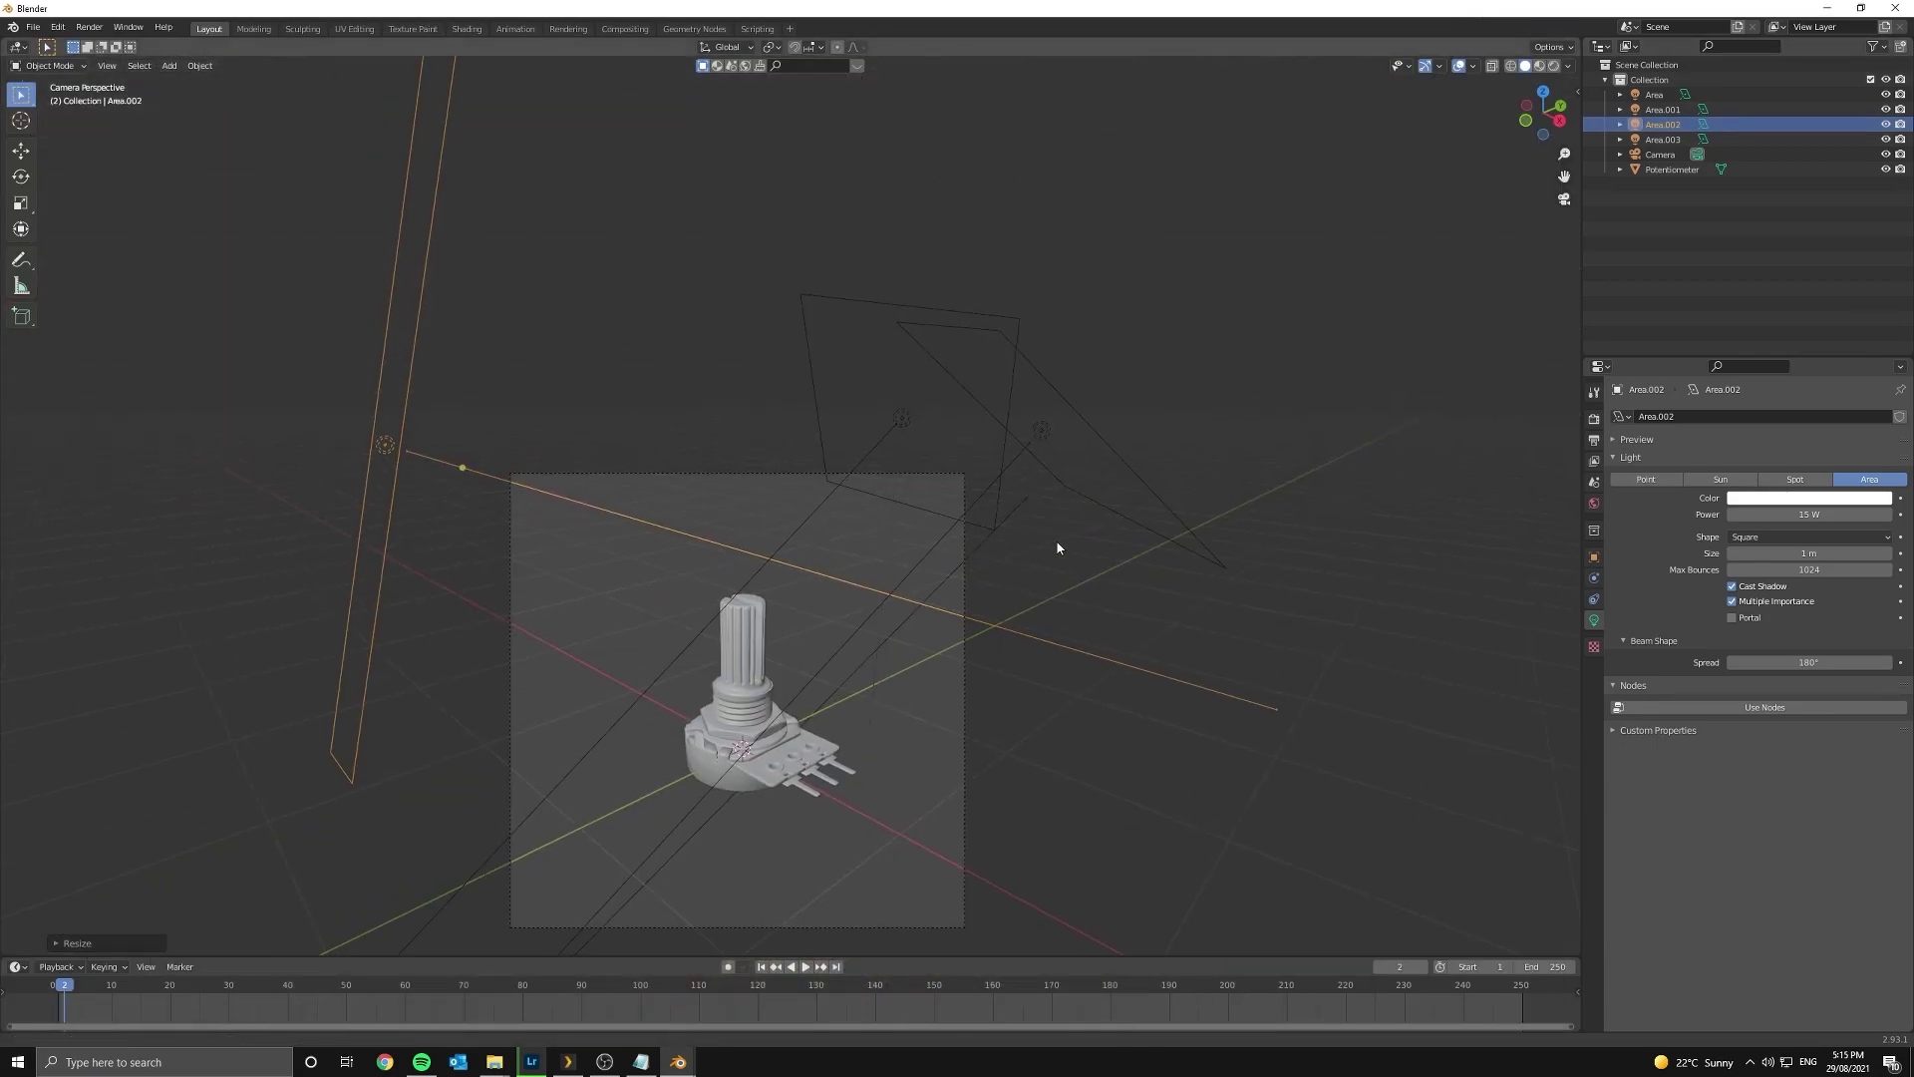
left_click(896, 409)
middle_click_drag(896, 410, 1235, 595)
scroll(1235, 596, "down", 3)
key("s")
key("x")
right_click(1216, 591)
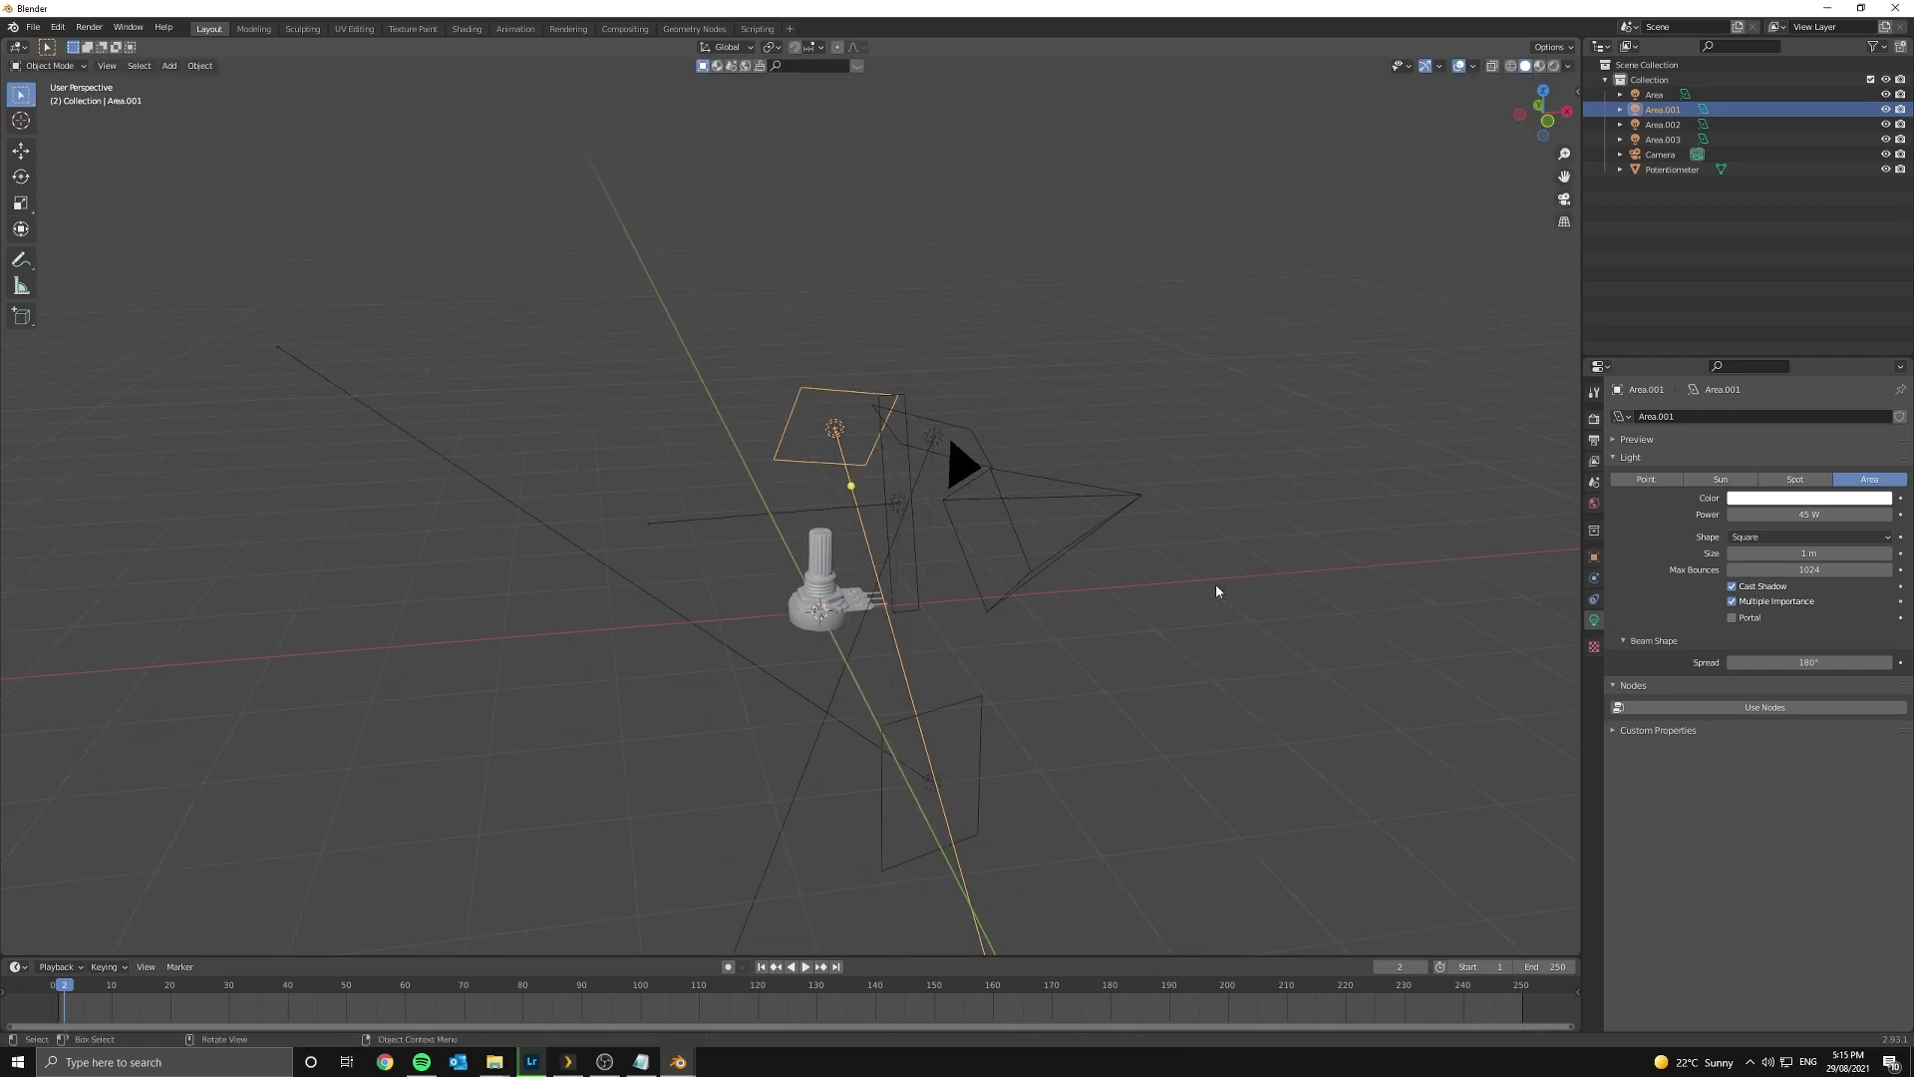
- Clear the second area light's rotation and tilt it upright about the global X axis
key("alt+r")
key("x")
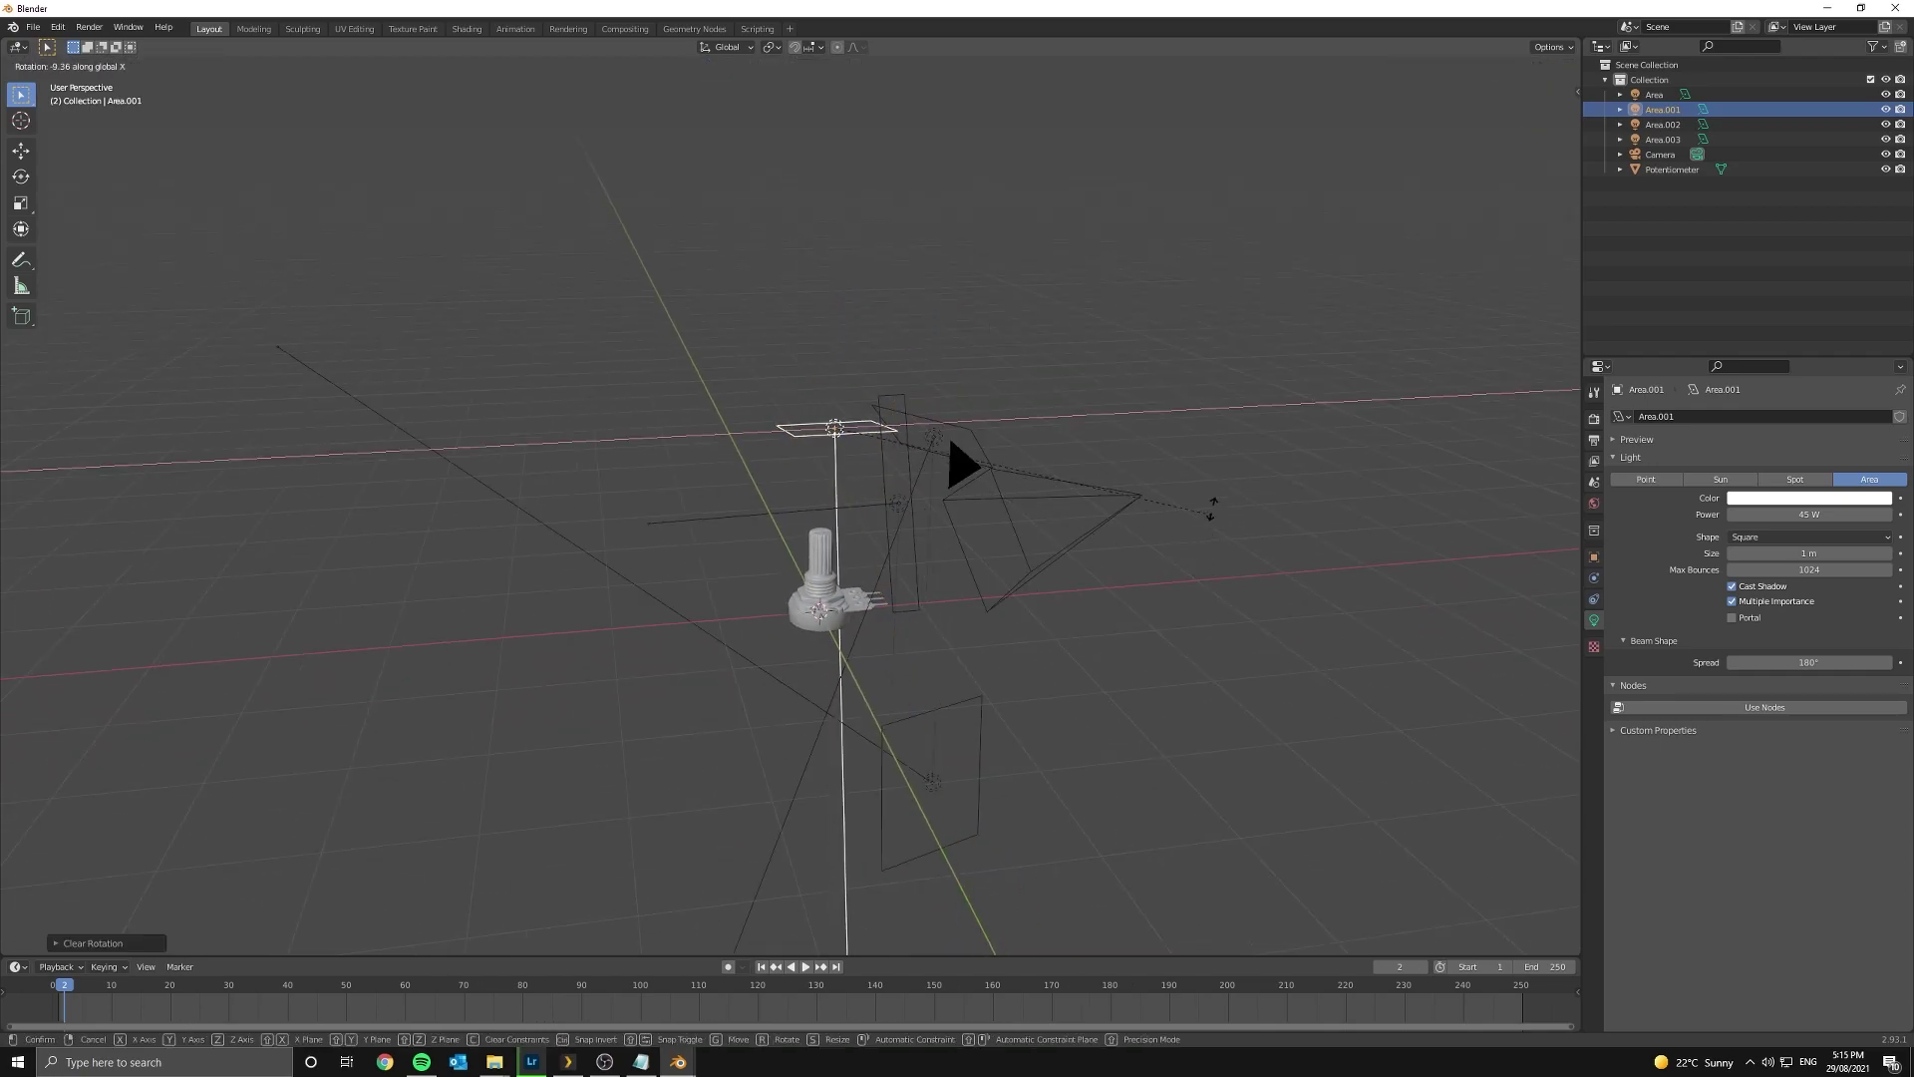
left_click(1066, 84)
- Lower the second area light along global Z while viewing the potentiometer through the camera in rendered shading
key("KP_0")
key("z")
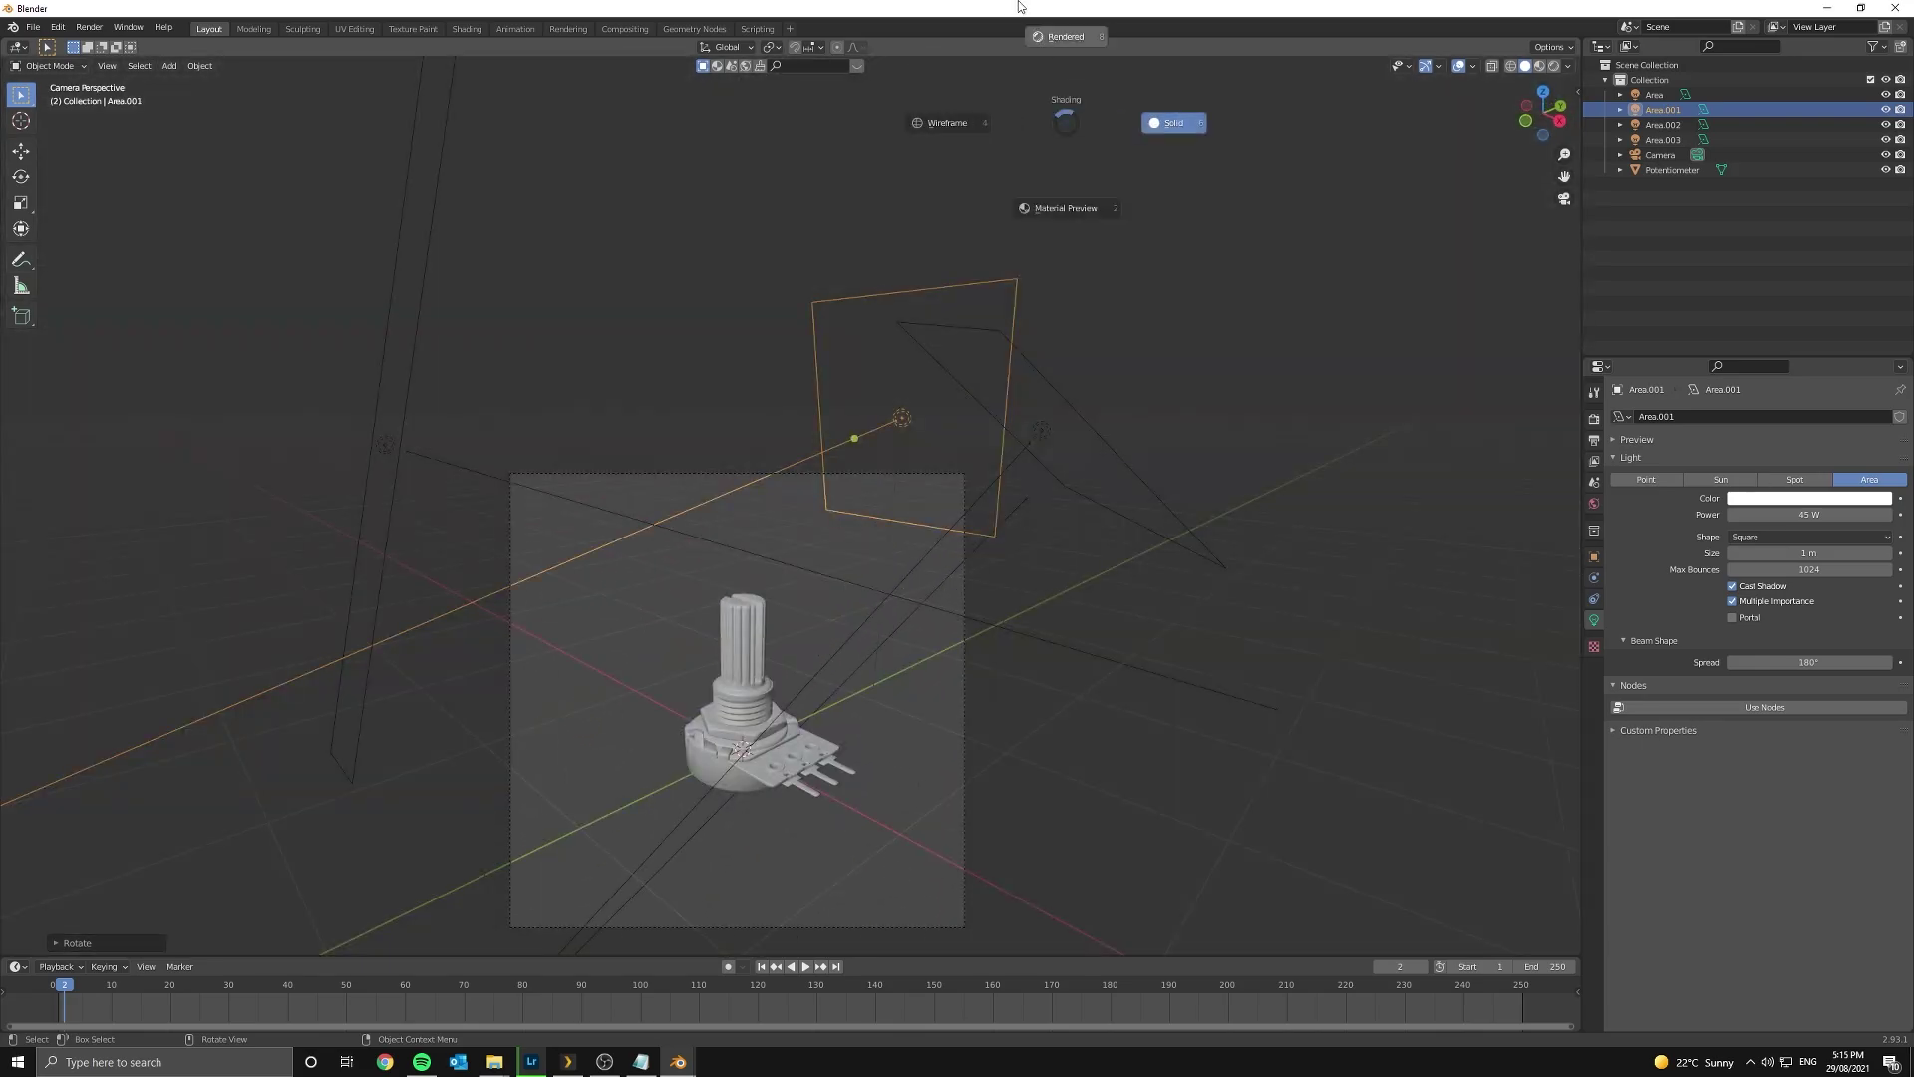
left_click(1047, 24)
scroll(991, 580, "up", 5)
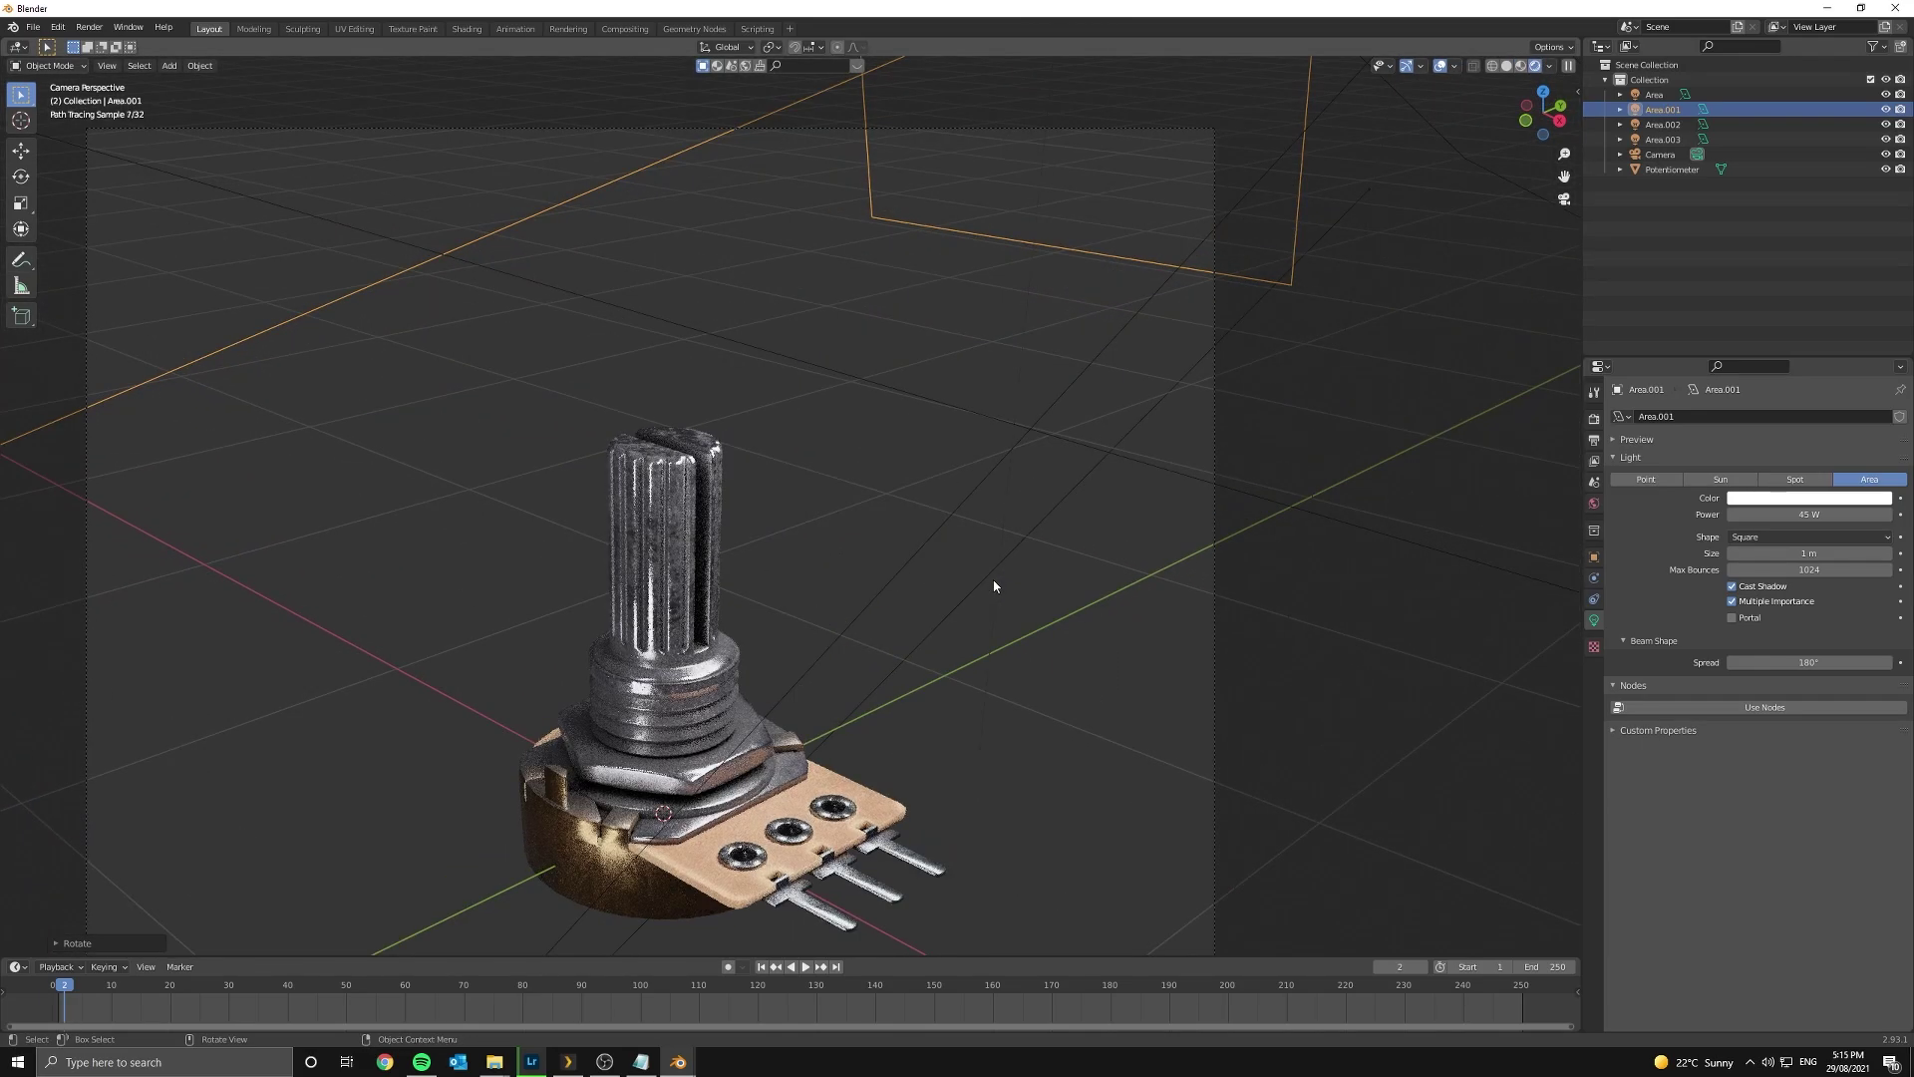
key("g")
key("z")
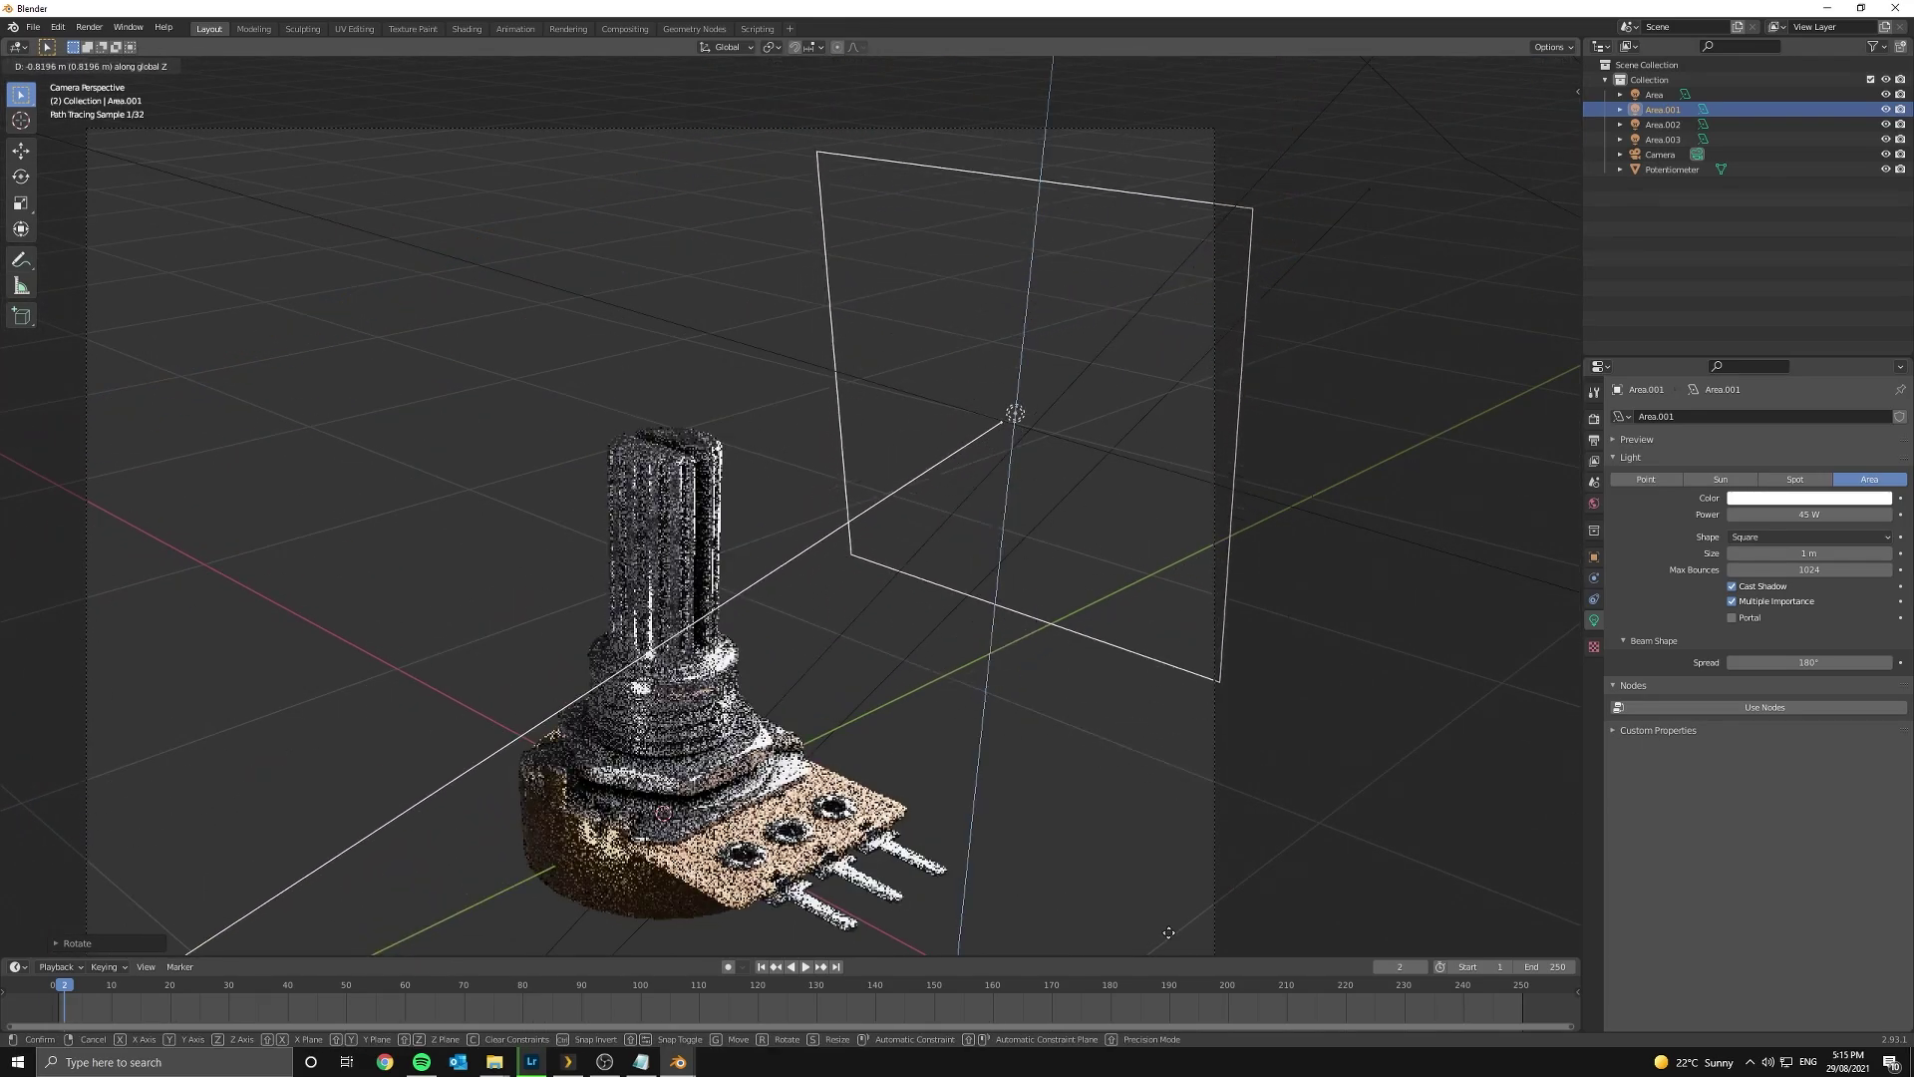
left_click(1205, 819)
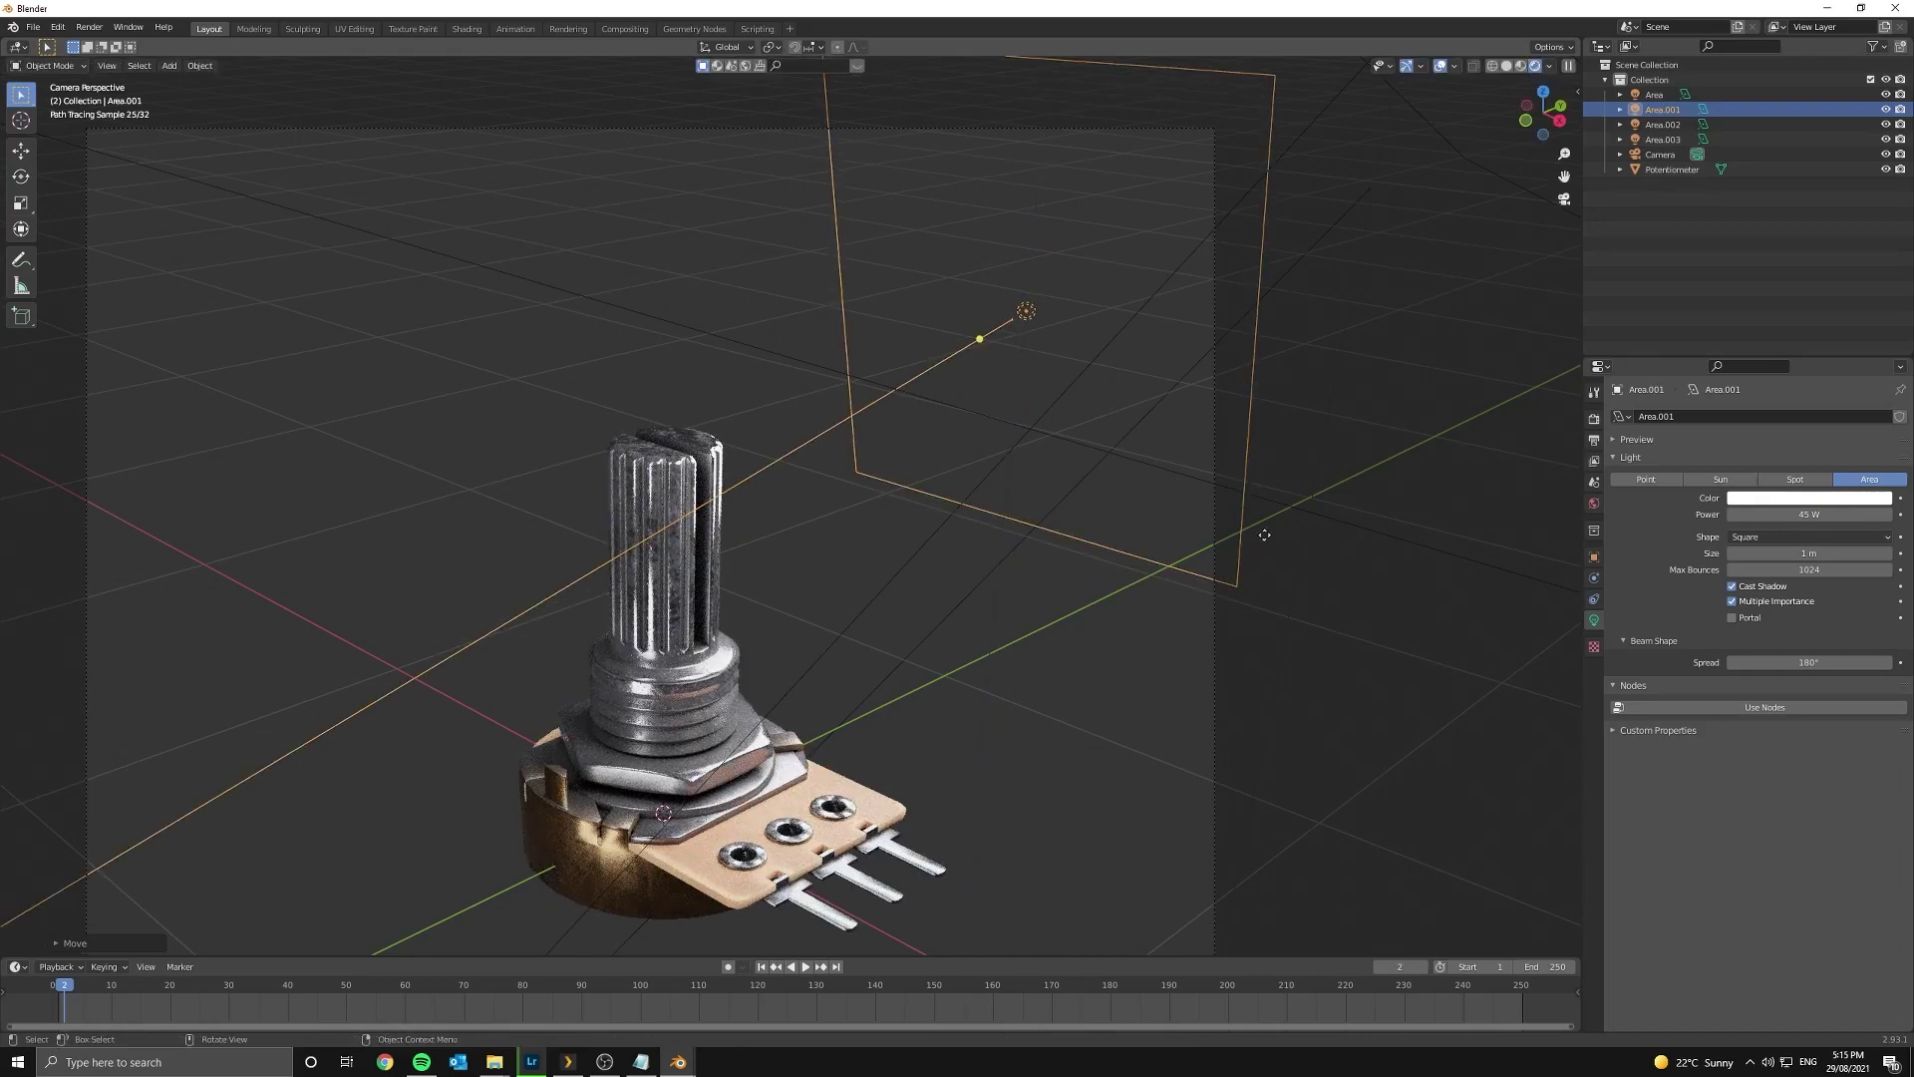
- Scale the second area light to about a third of its width along the global X axis
key("s")
key("x")
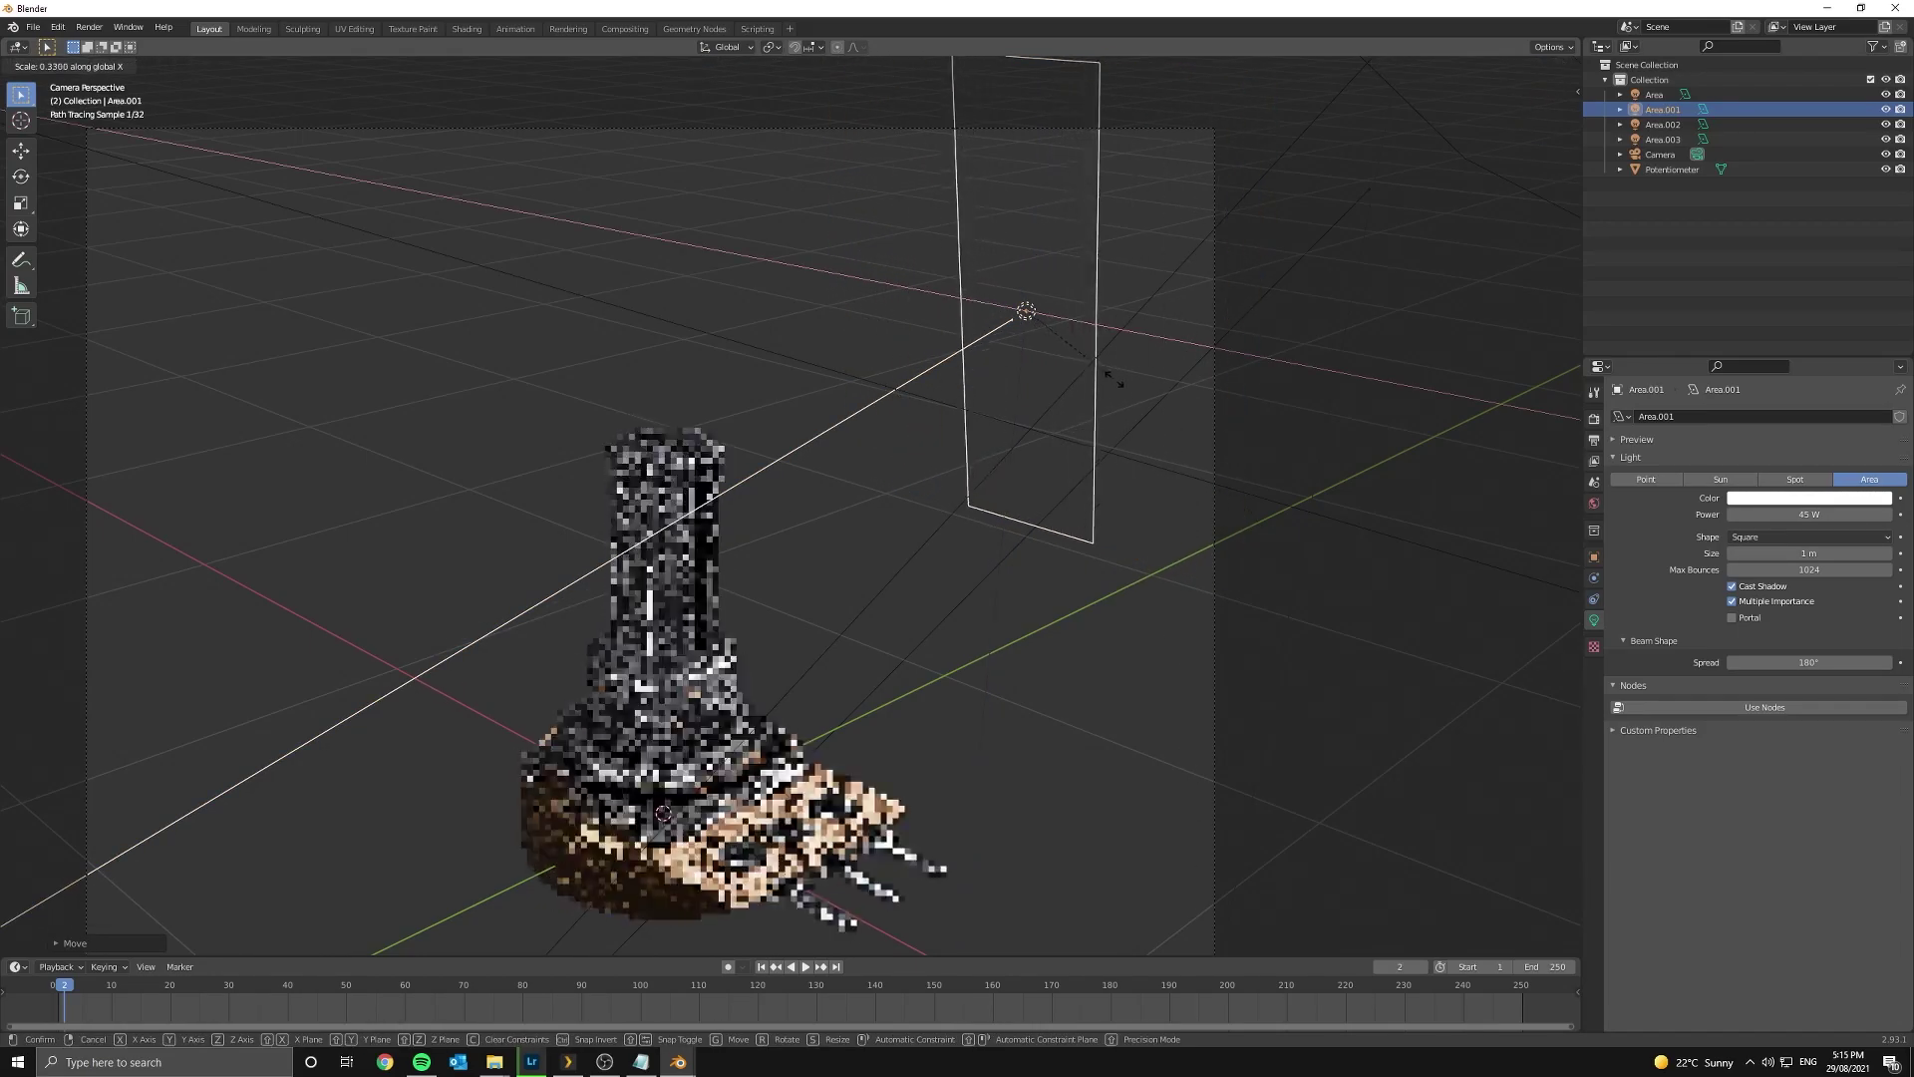
left_click(1113, 379)
- Rotate the second area light about 29 degrees around global Z and lower it slightly along global Z
key("r")
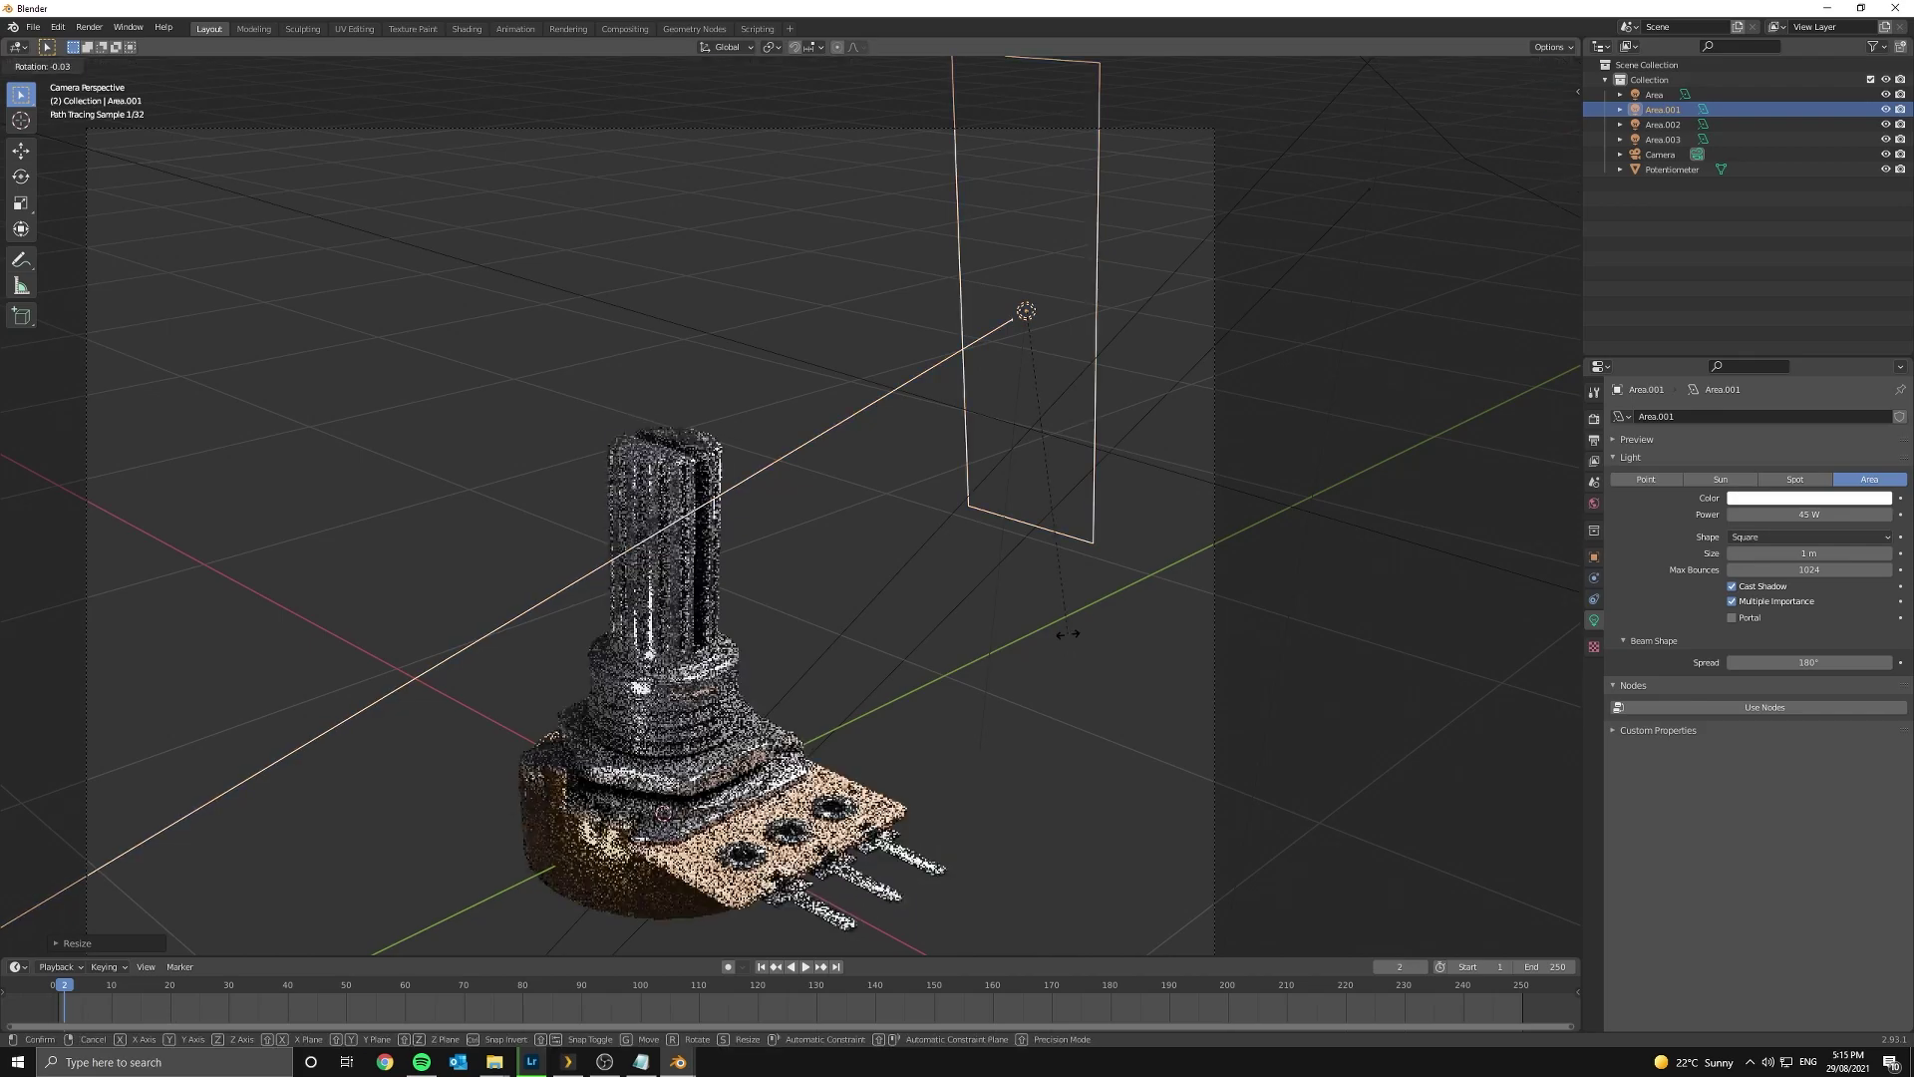
key("z")
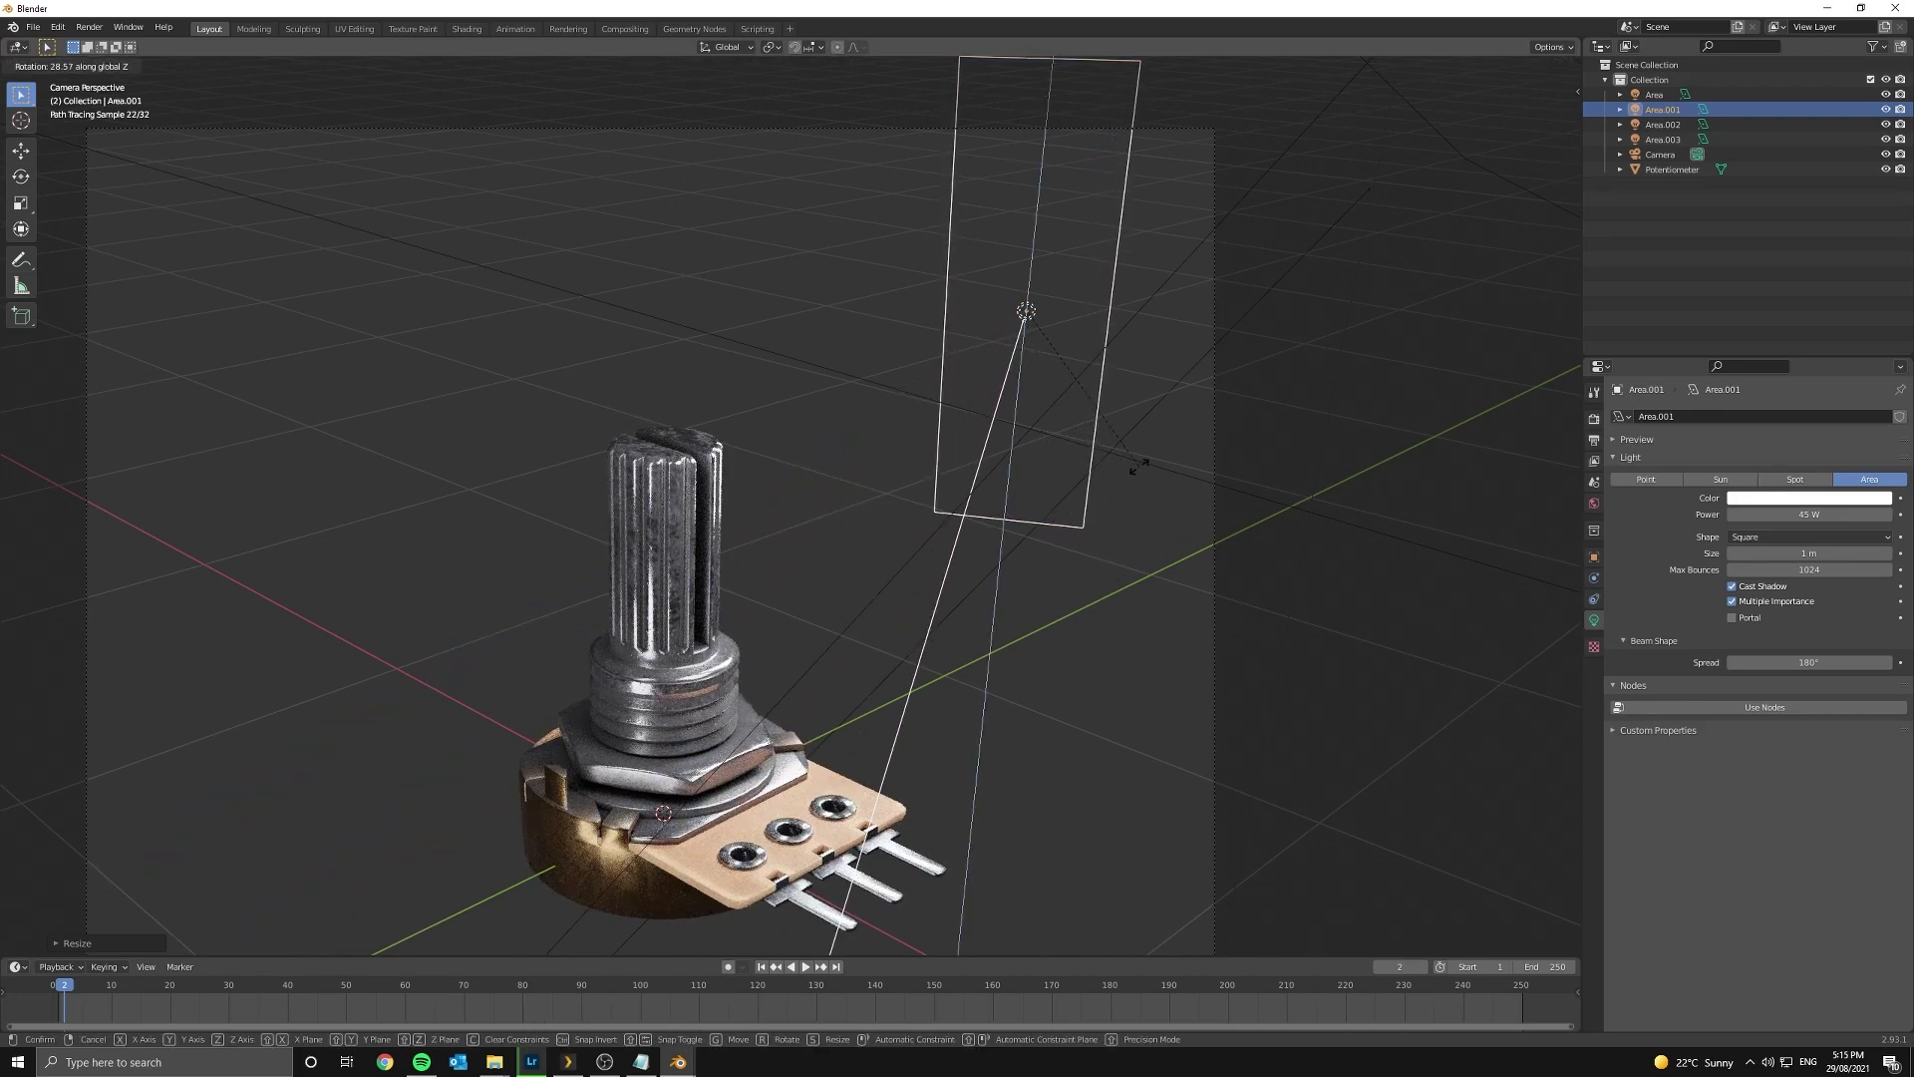
left_click(1138, 465)
key("g")
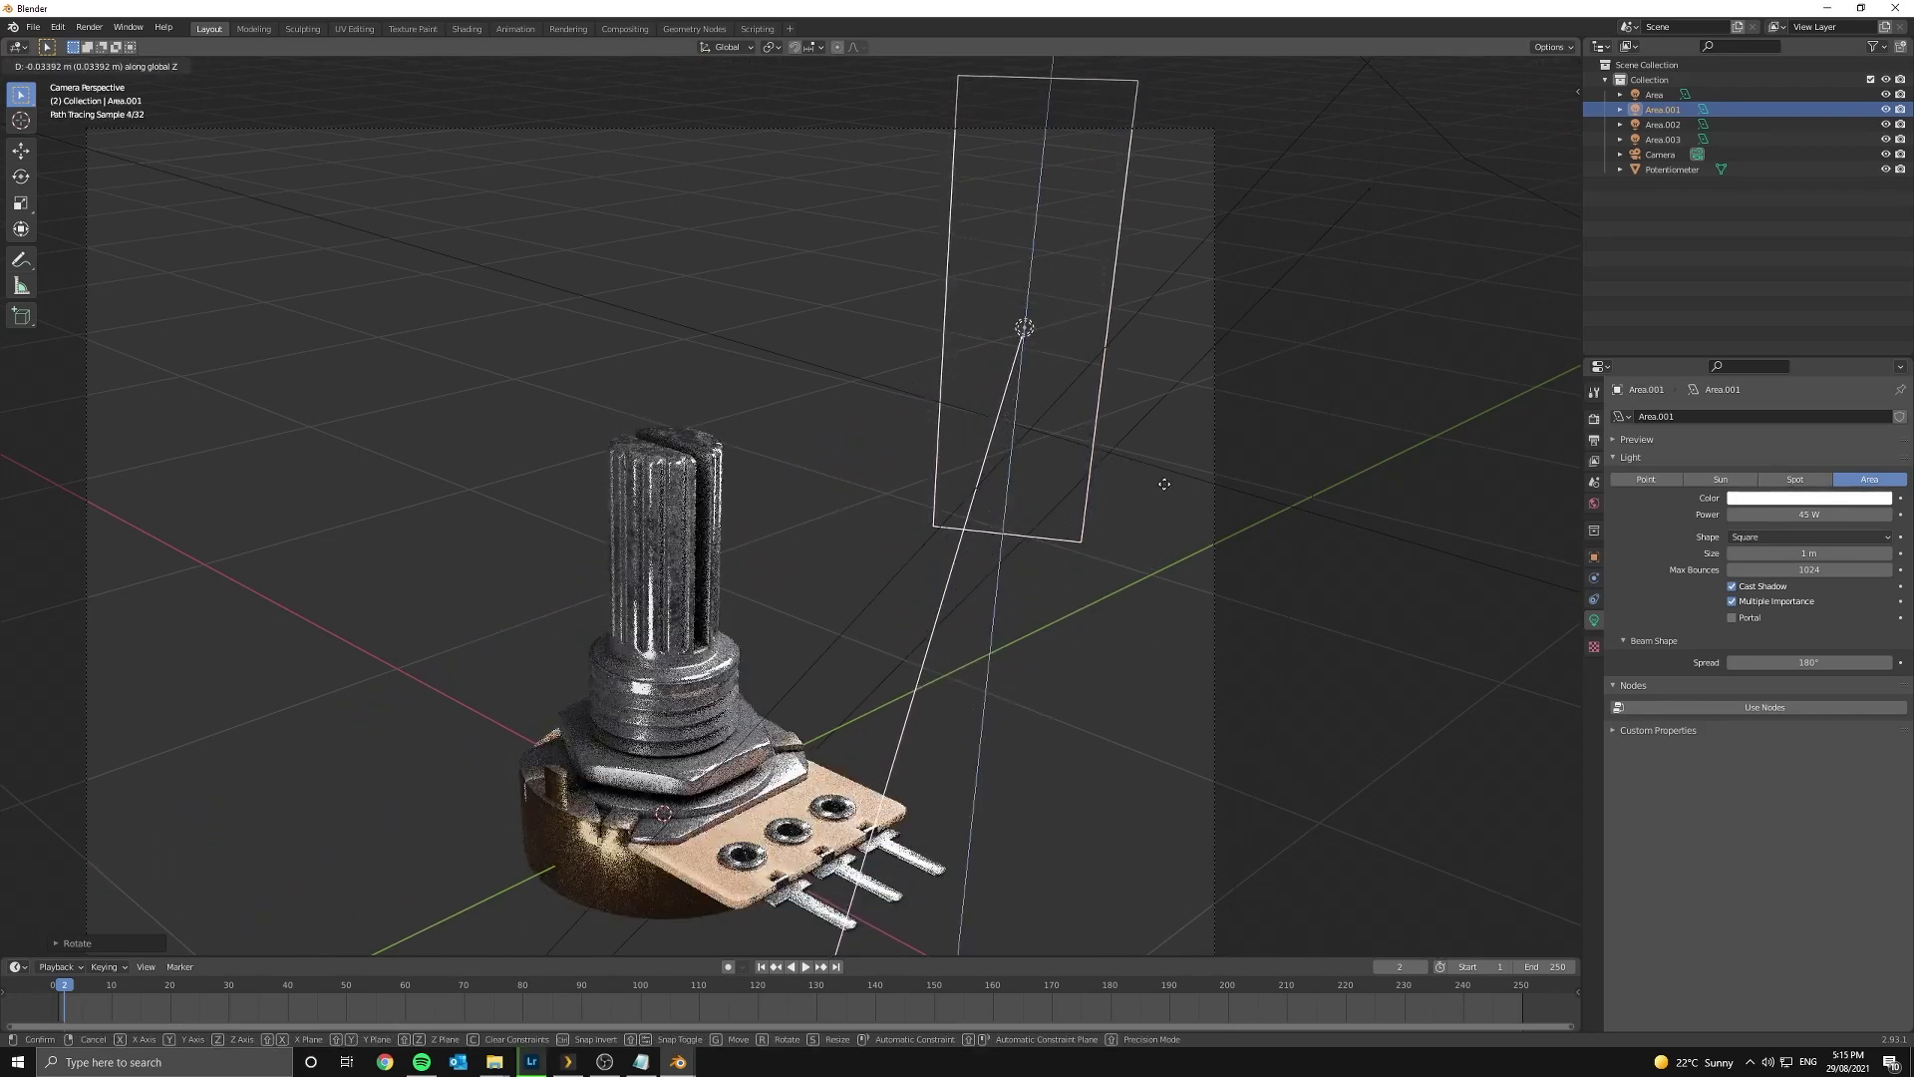
left_click(1164, 499)
- Duplicate the second area light and move the copy horizontally to the opposite side, keeping its global Z height
scroll(1137, 543, "down", 5)
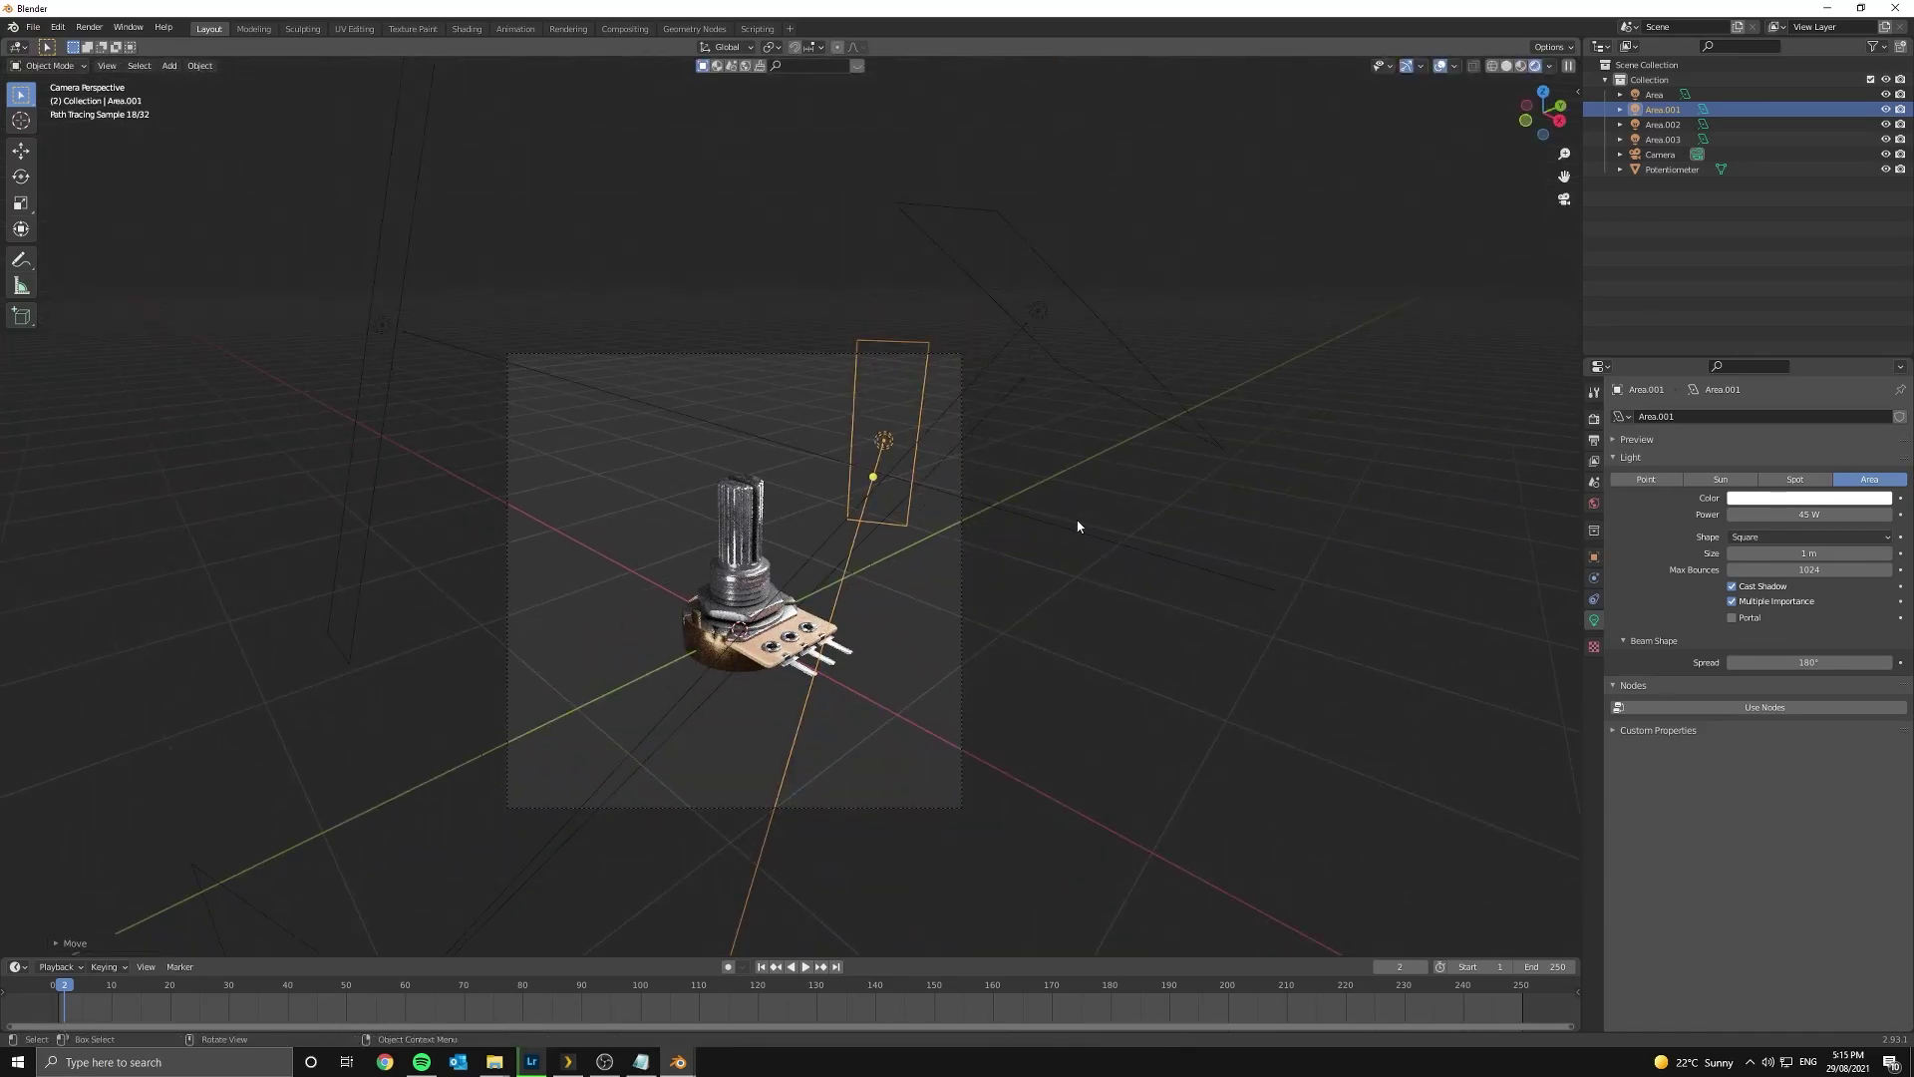
key("shift+z")
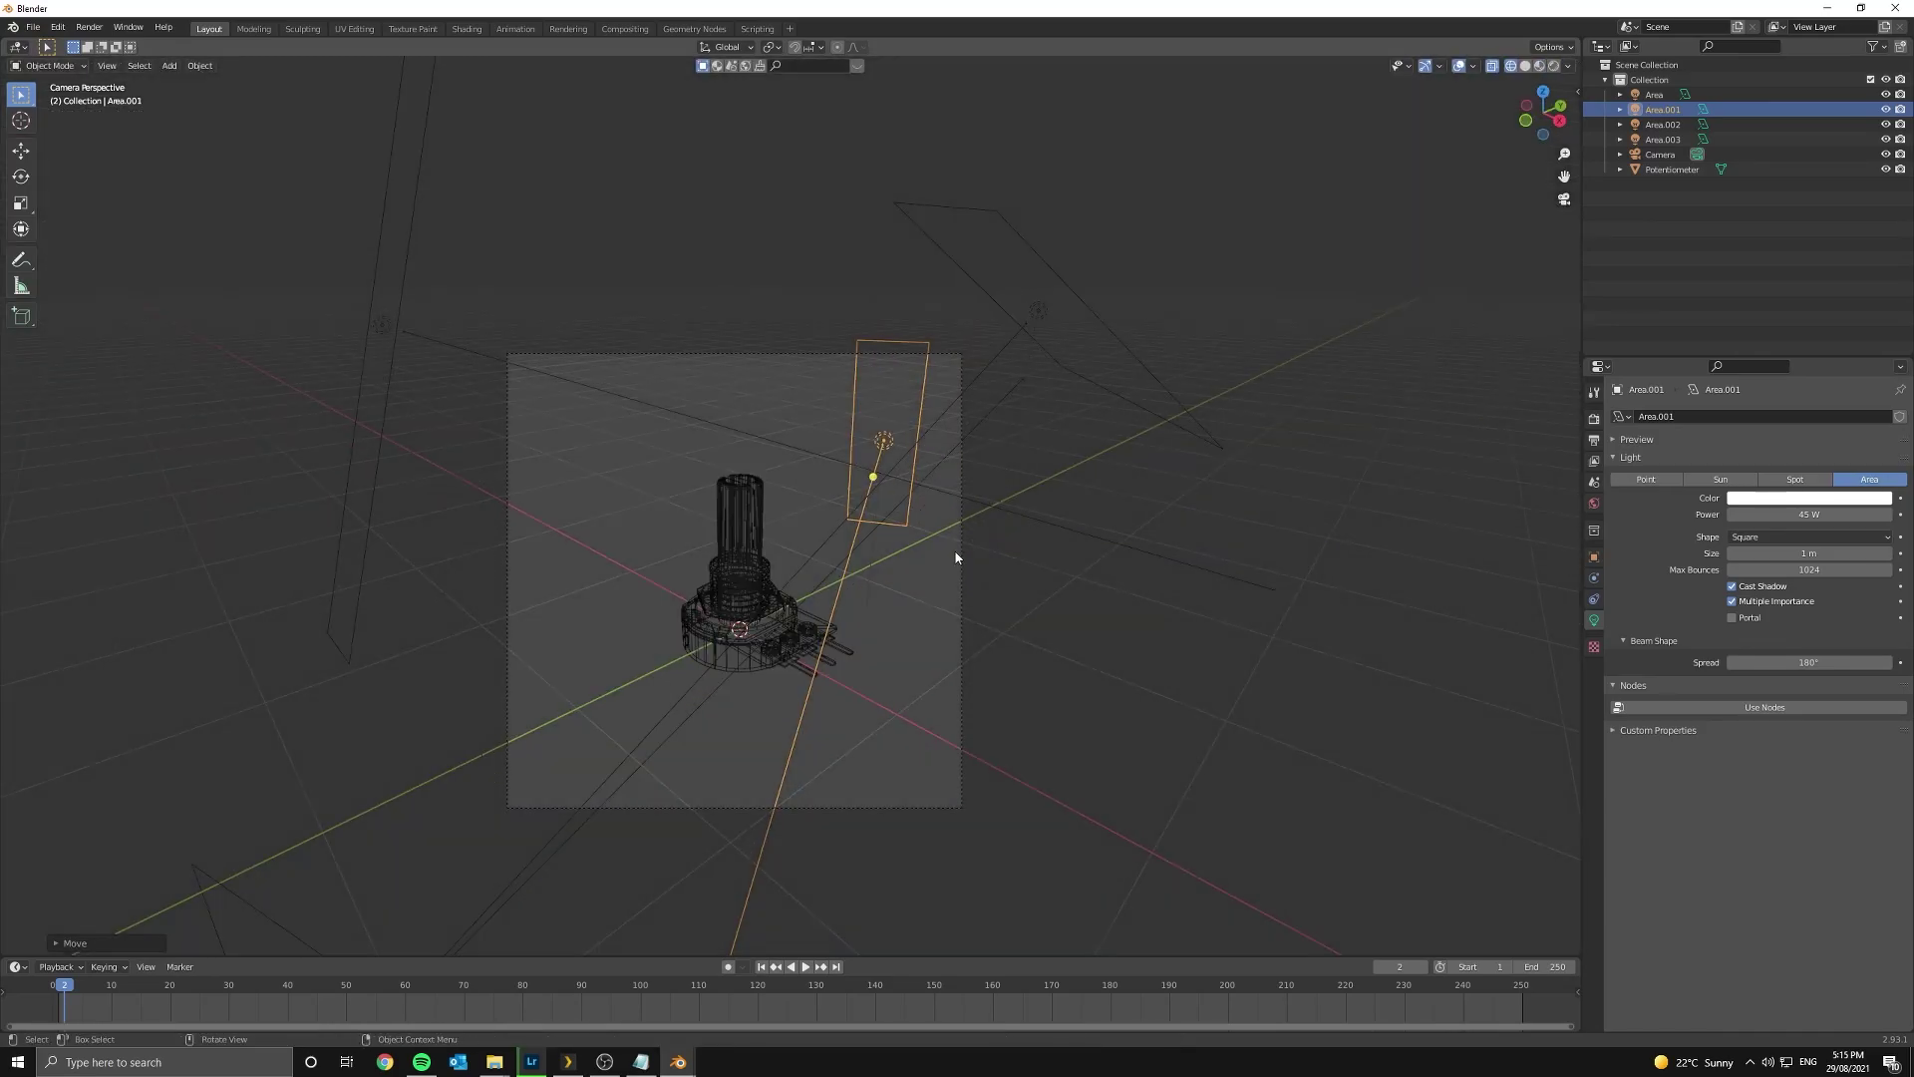
middle_click_drag(956, 557, 967, 572)
key("shift+z")
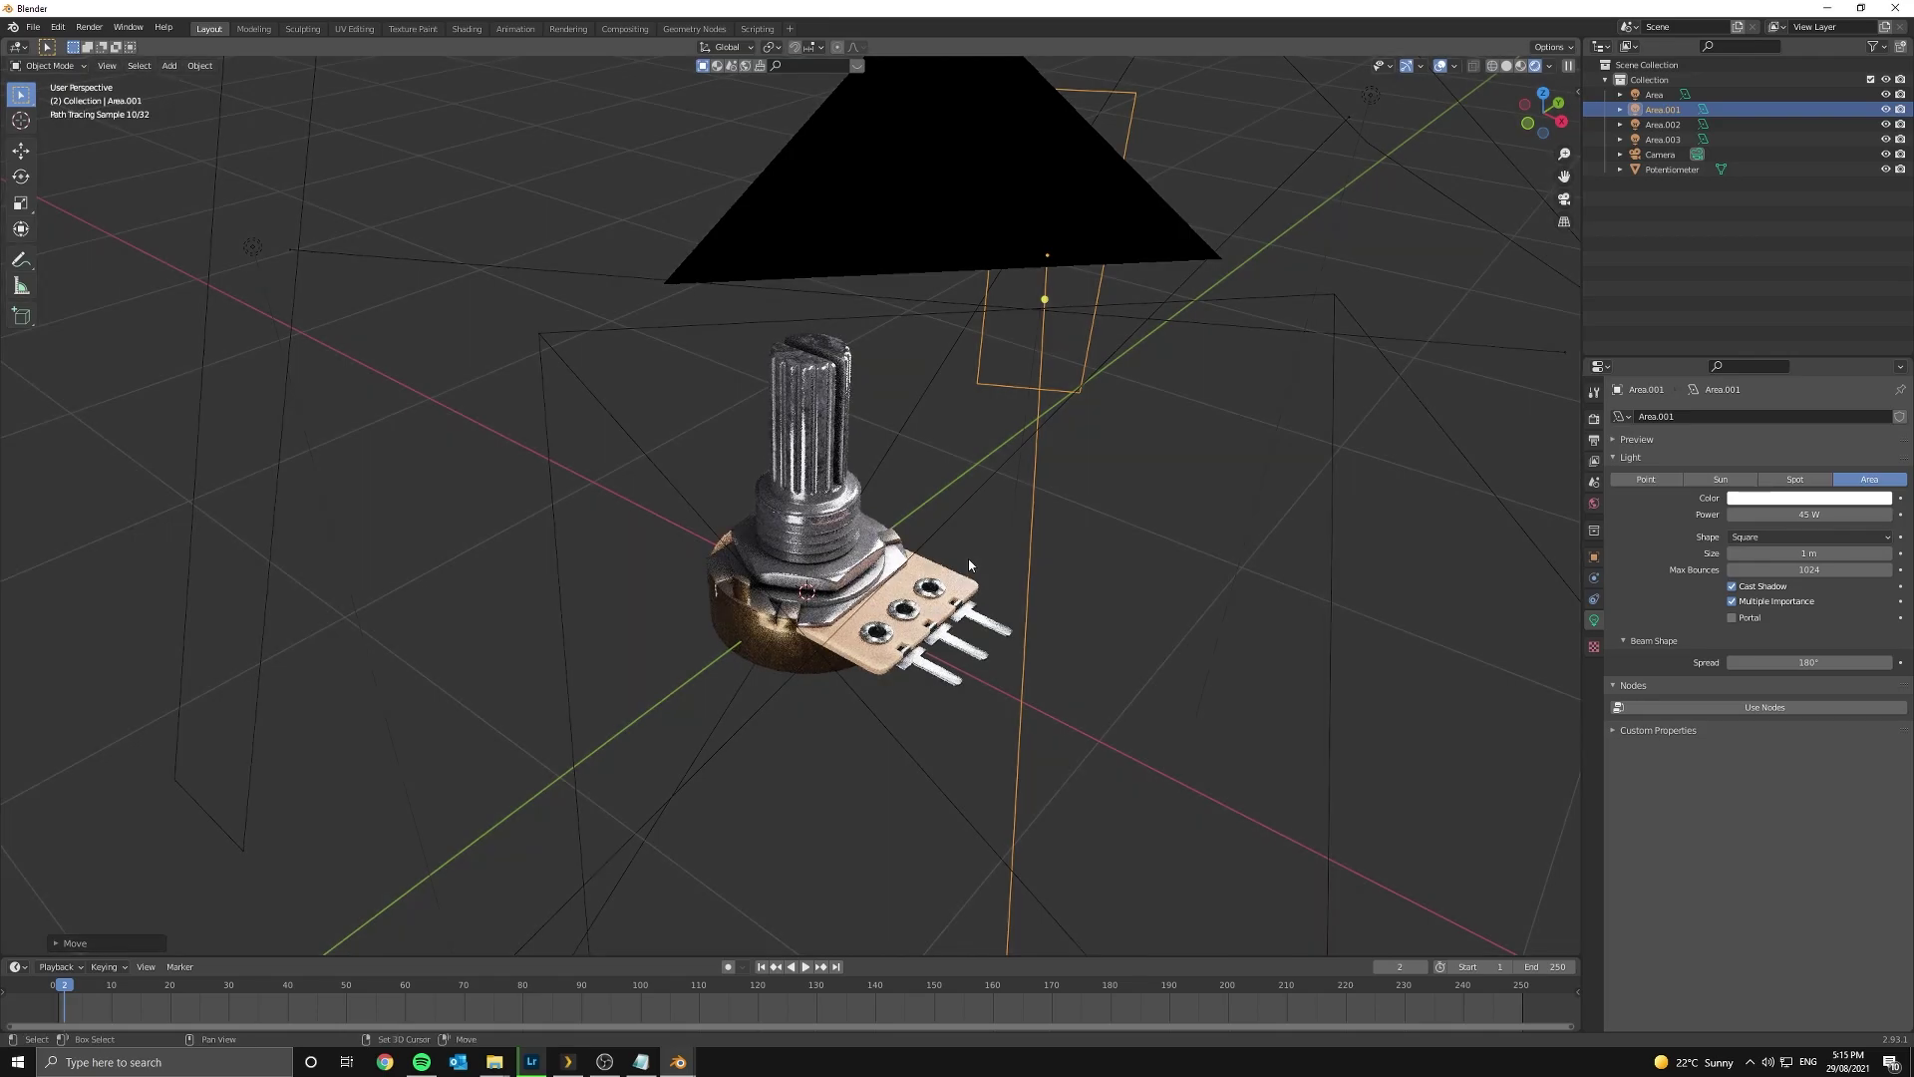
key("shift+d")
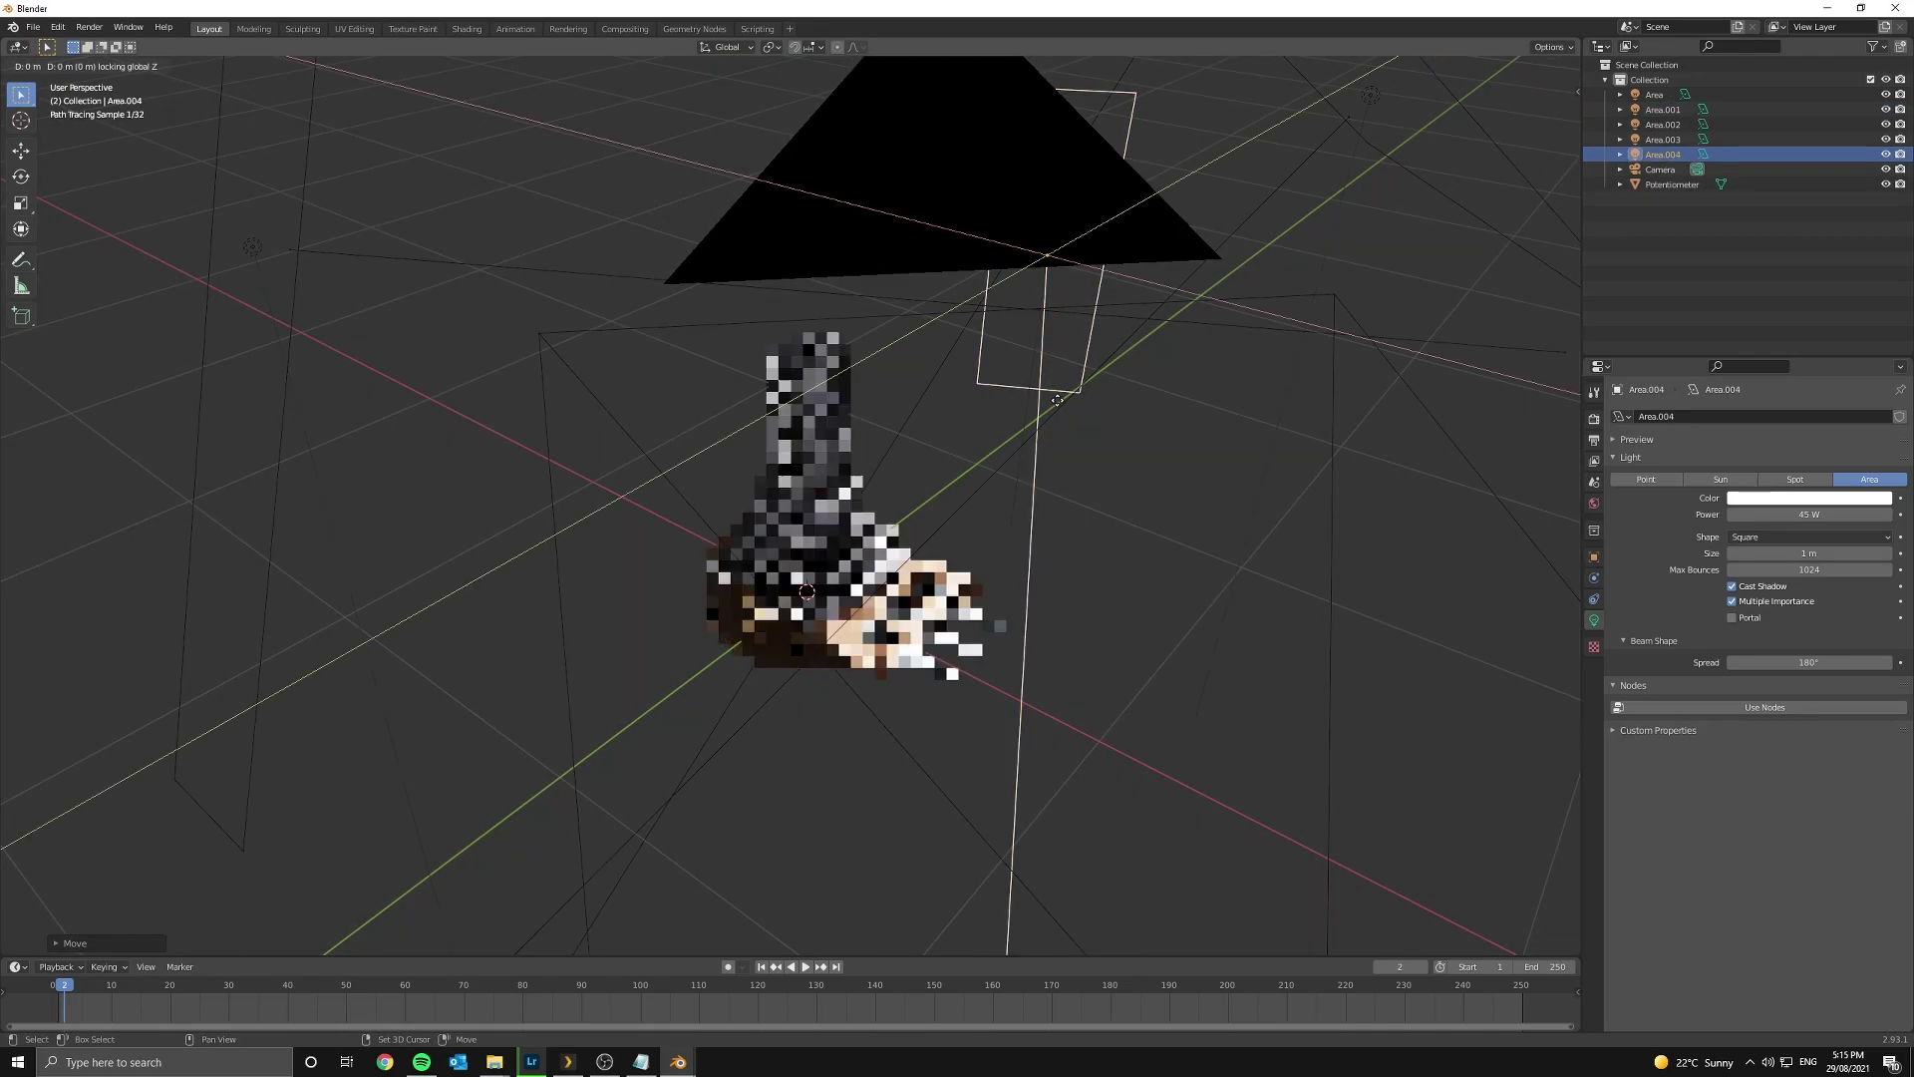
left_click(771, 529)
- Rotate the duplicated area light around global Z to face the potentiometer and check its effect through the camera
scroll(770, 530, "down", 7)
middle_click_drag(770, 530, 973, 484)
key("r")
key("z")
left_click(744, 200)
key("KP_0")
scroll(973, 484, "up", 4)
scroll(906, 624, "up", 3)
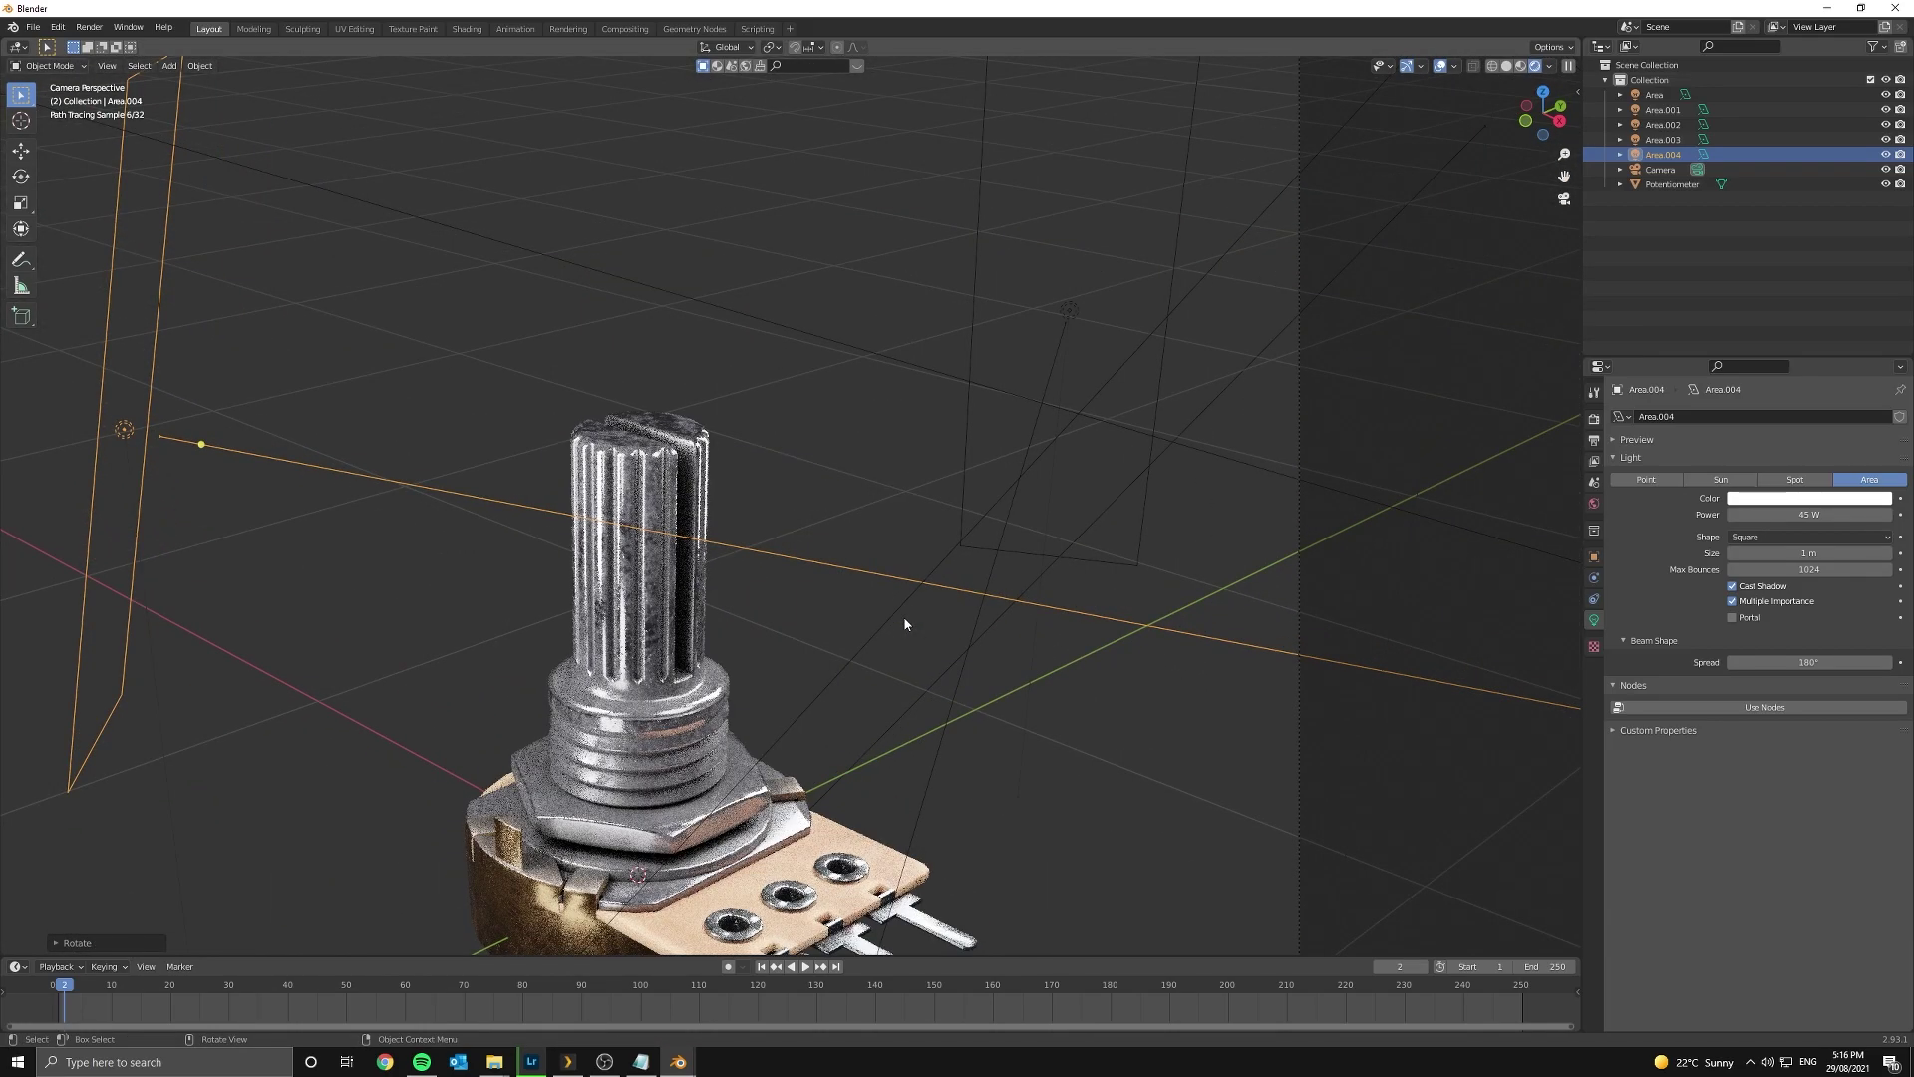
- Reposition Area.004 horizontally beside the potentiometer, aimed at it with rotation around global Z, and set its power to 20 W
scroll(905, 625, "down", 5)
key("r")
key("z")
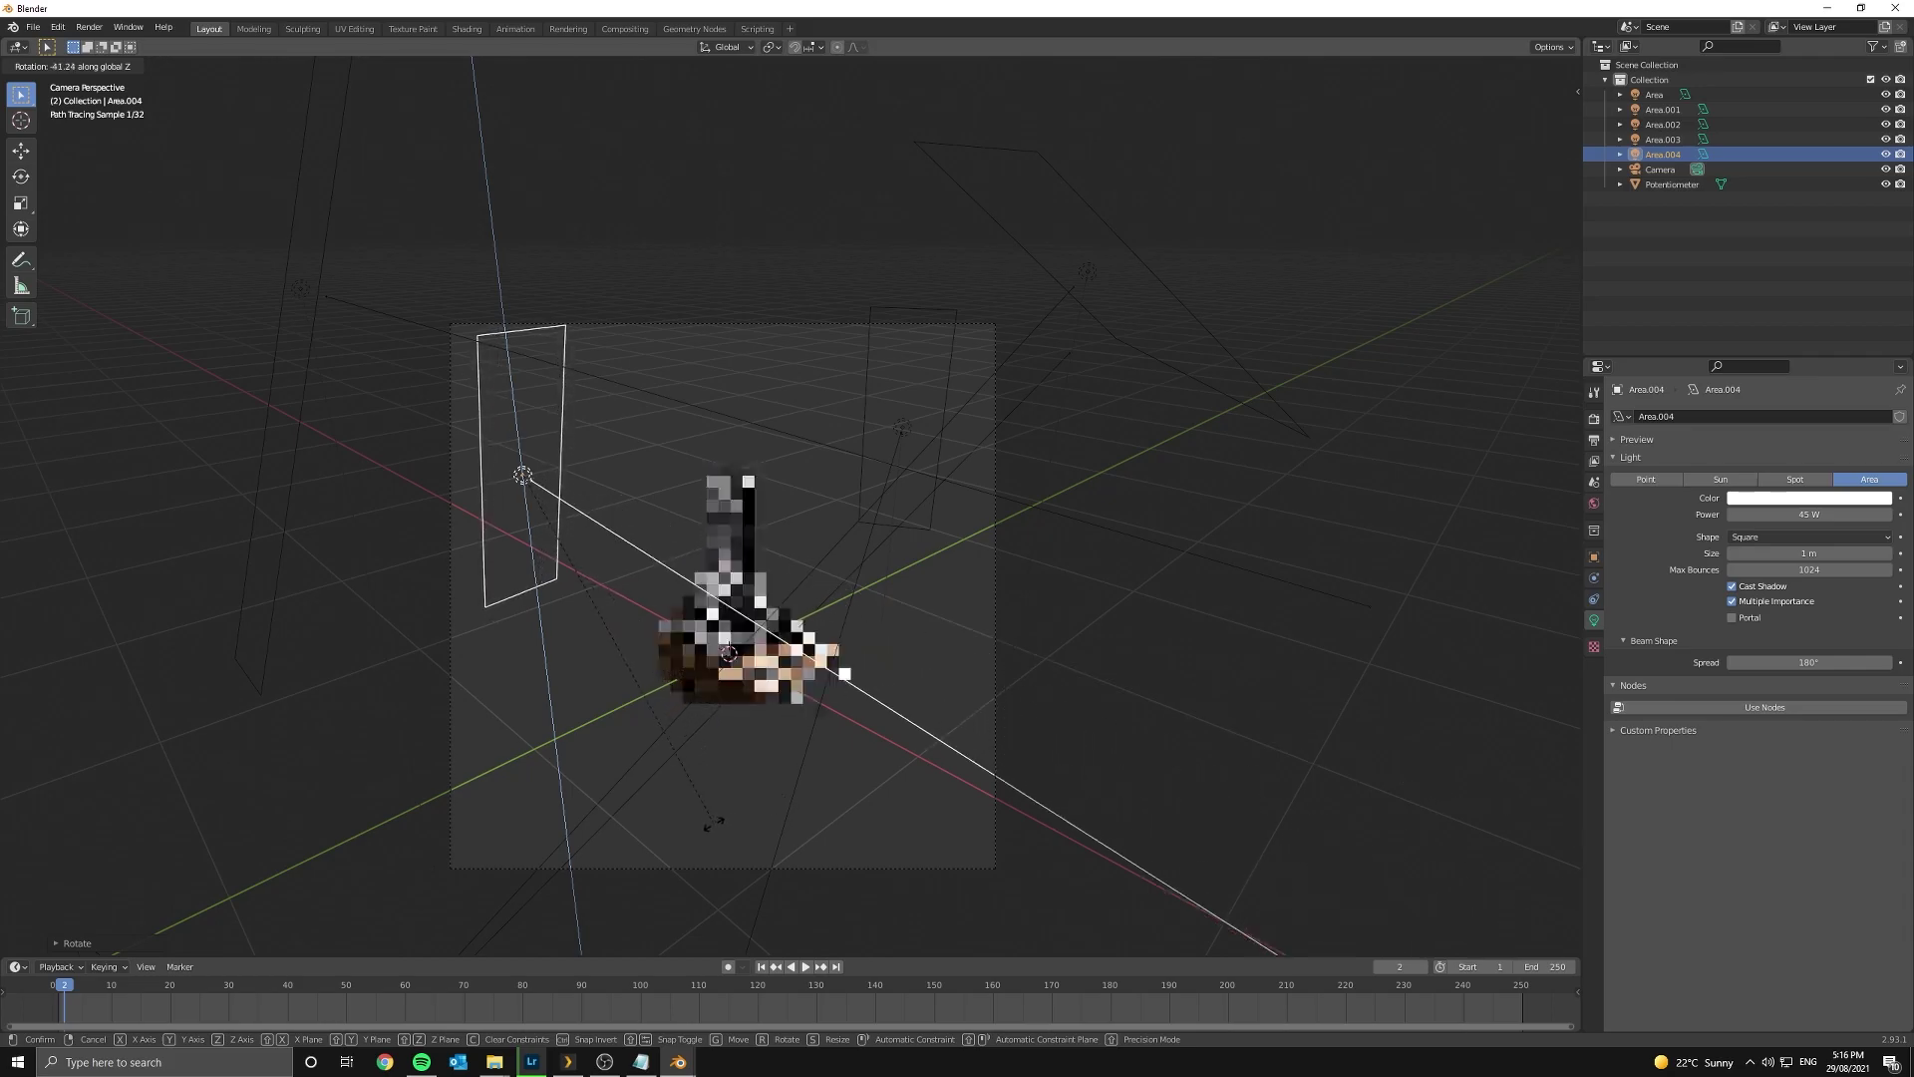
left_click(739, 782)
key("g")
key("shift+z")
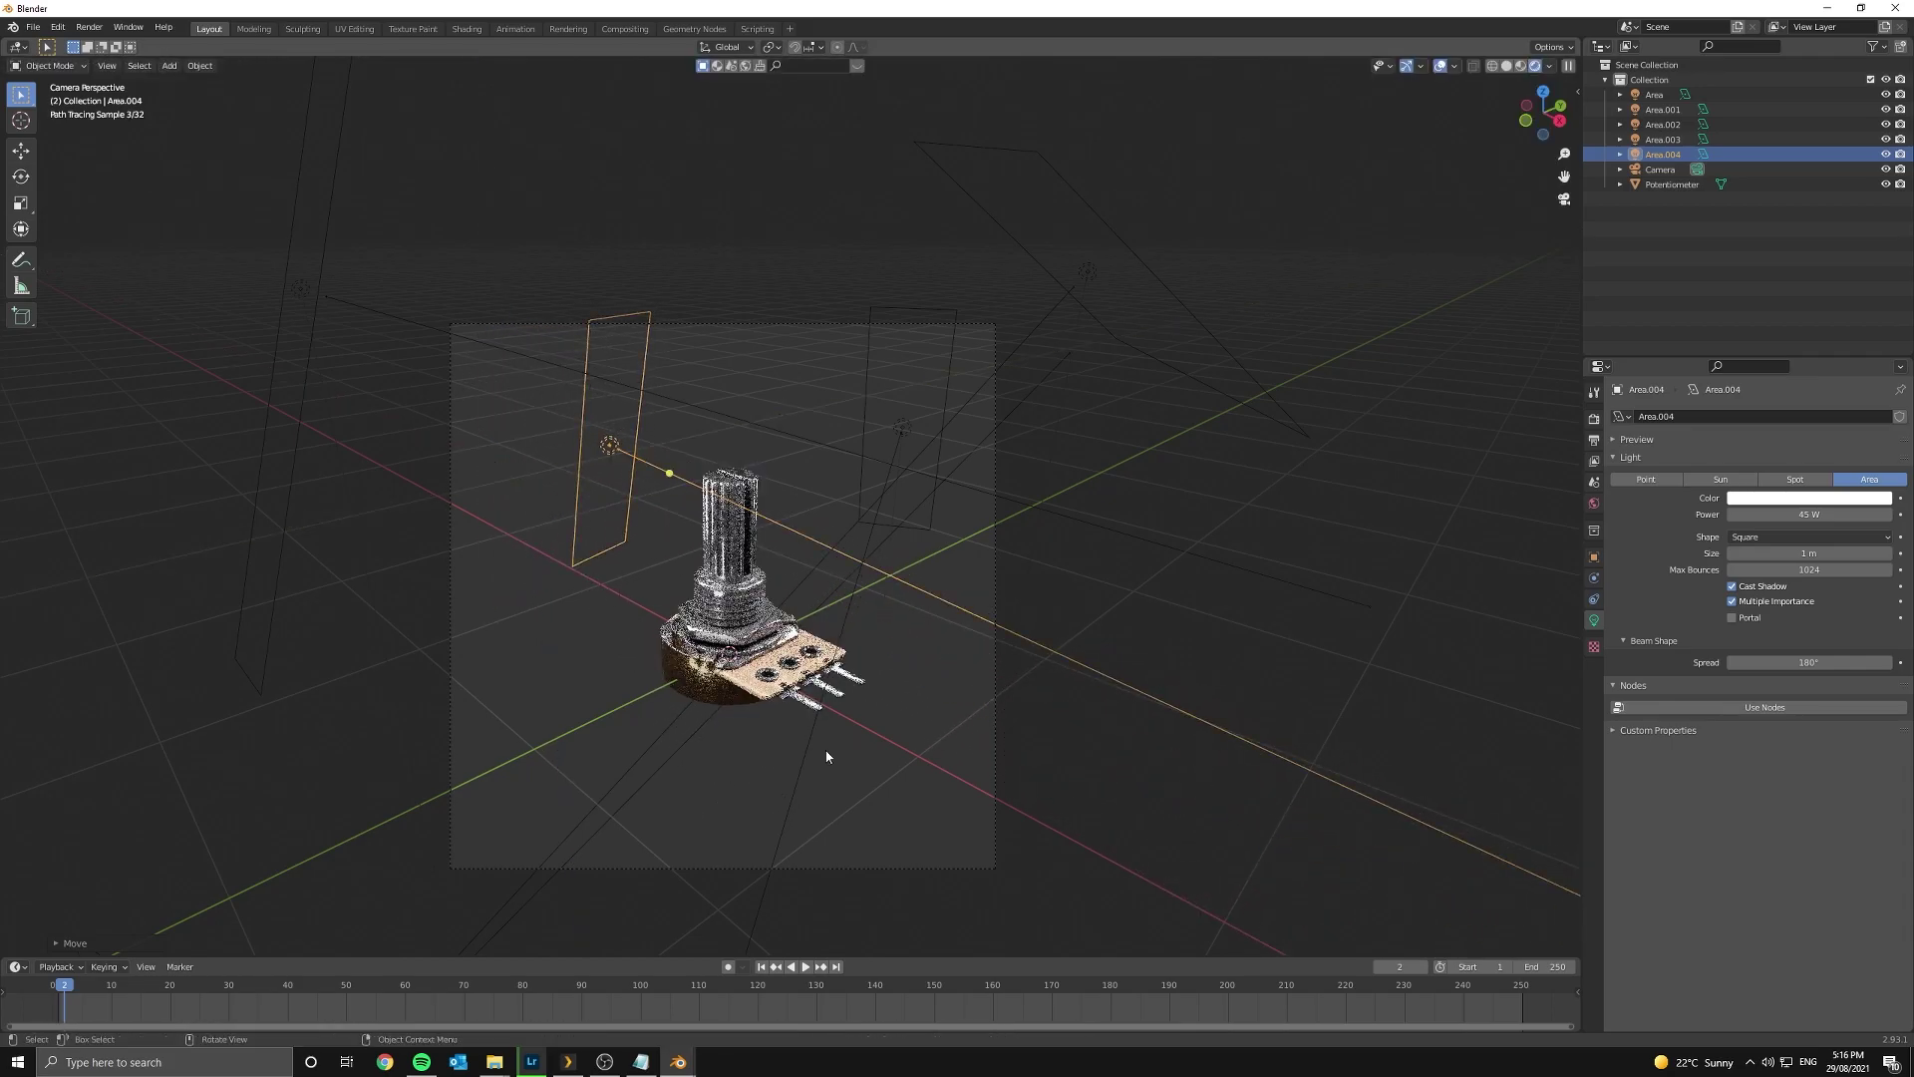
left_click(827, 746)
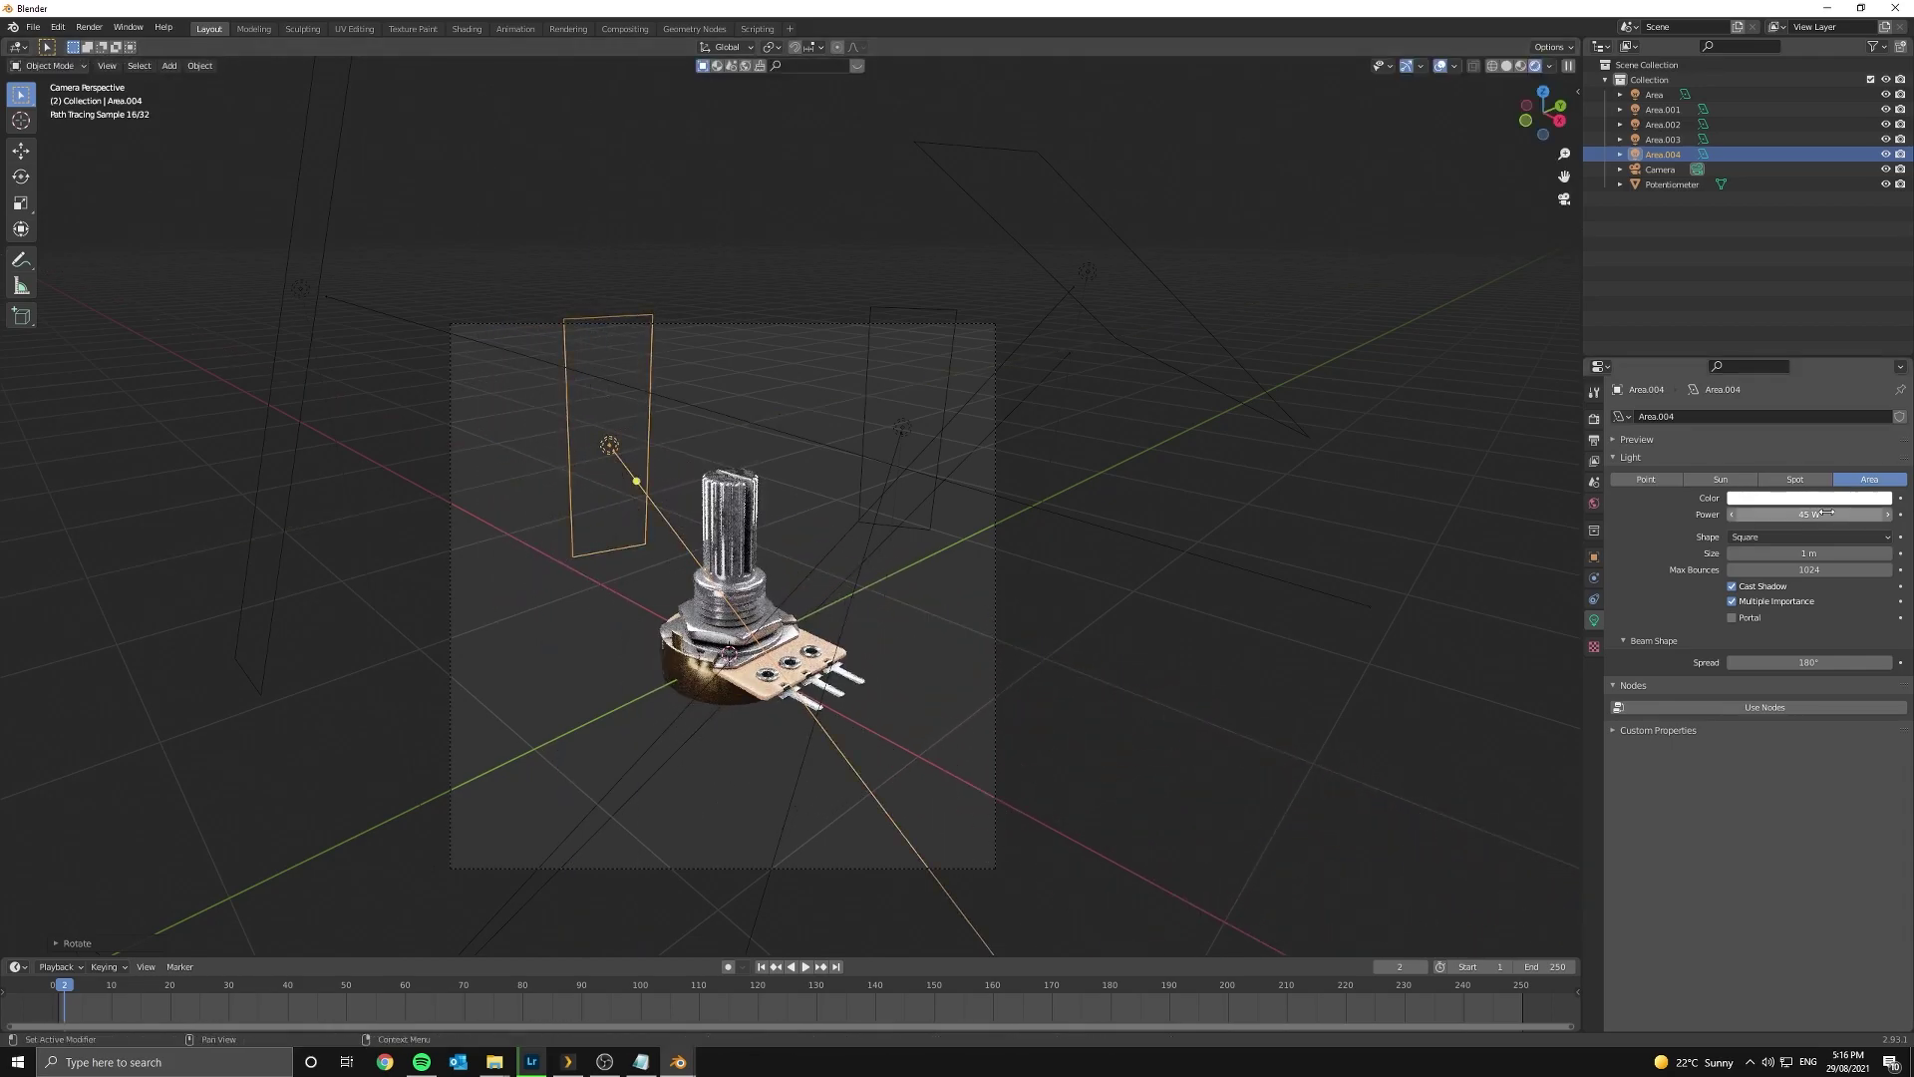
key("Return")
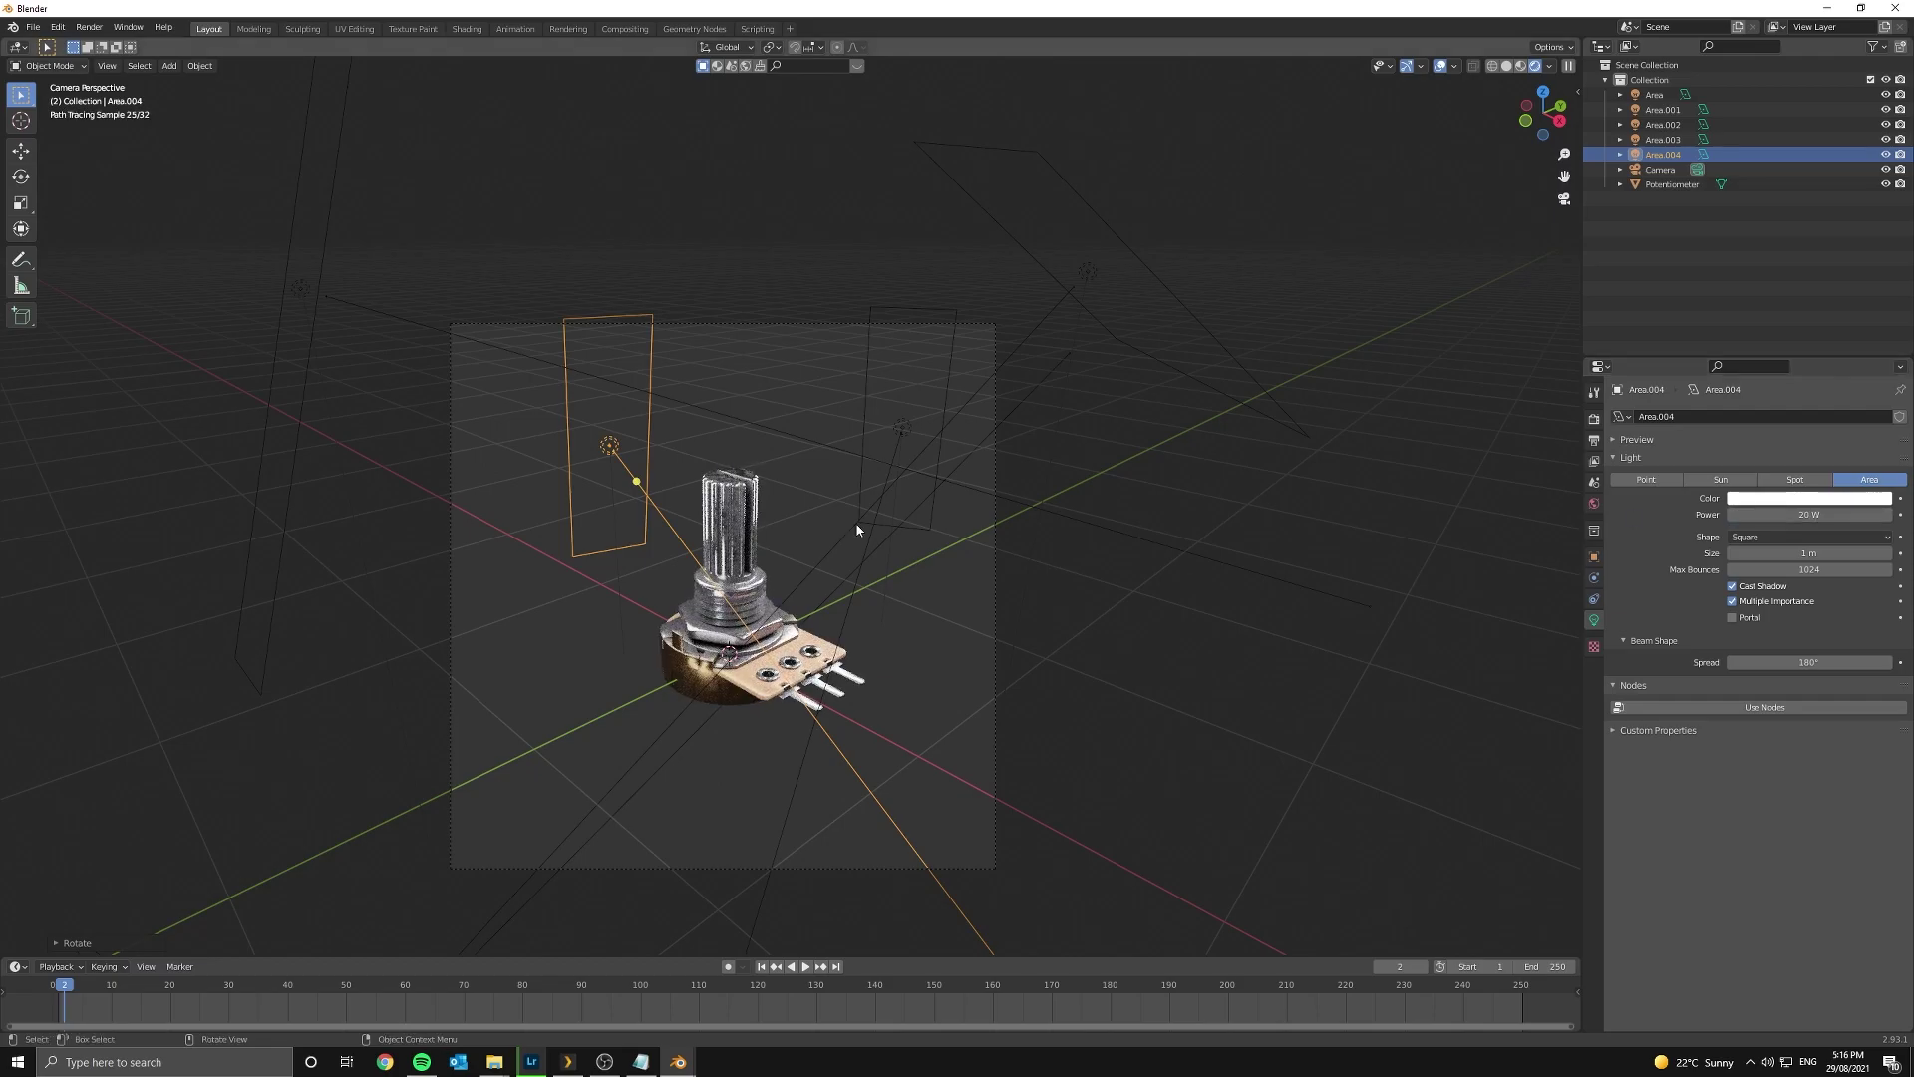
- Narrow the Area.004 light along the global X axis and lower it along global Z beside the shaft
scroll(833, 537, "up", 5)
key("s")
key("z")
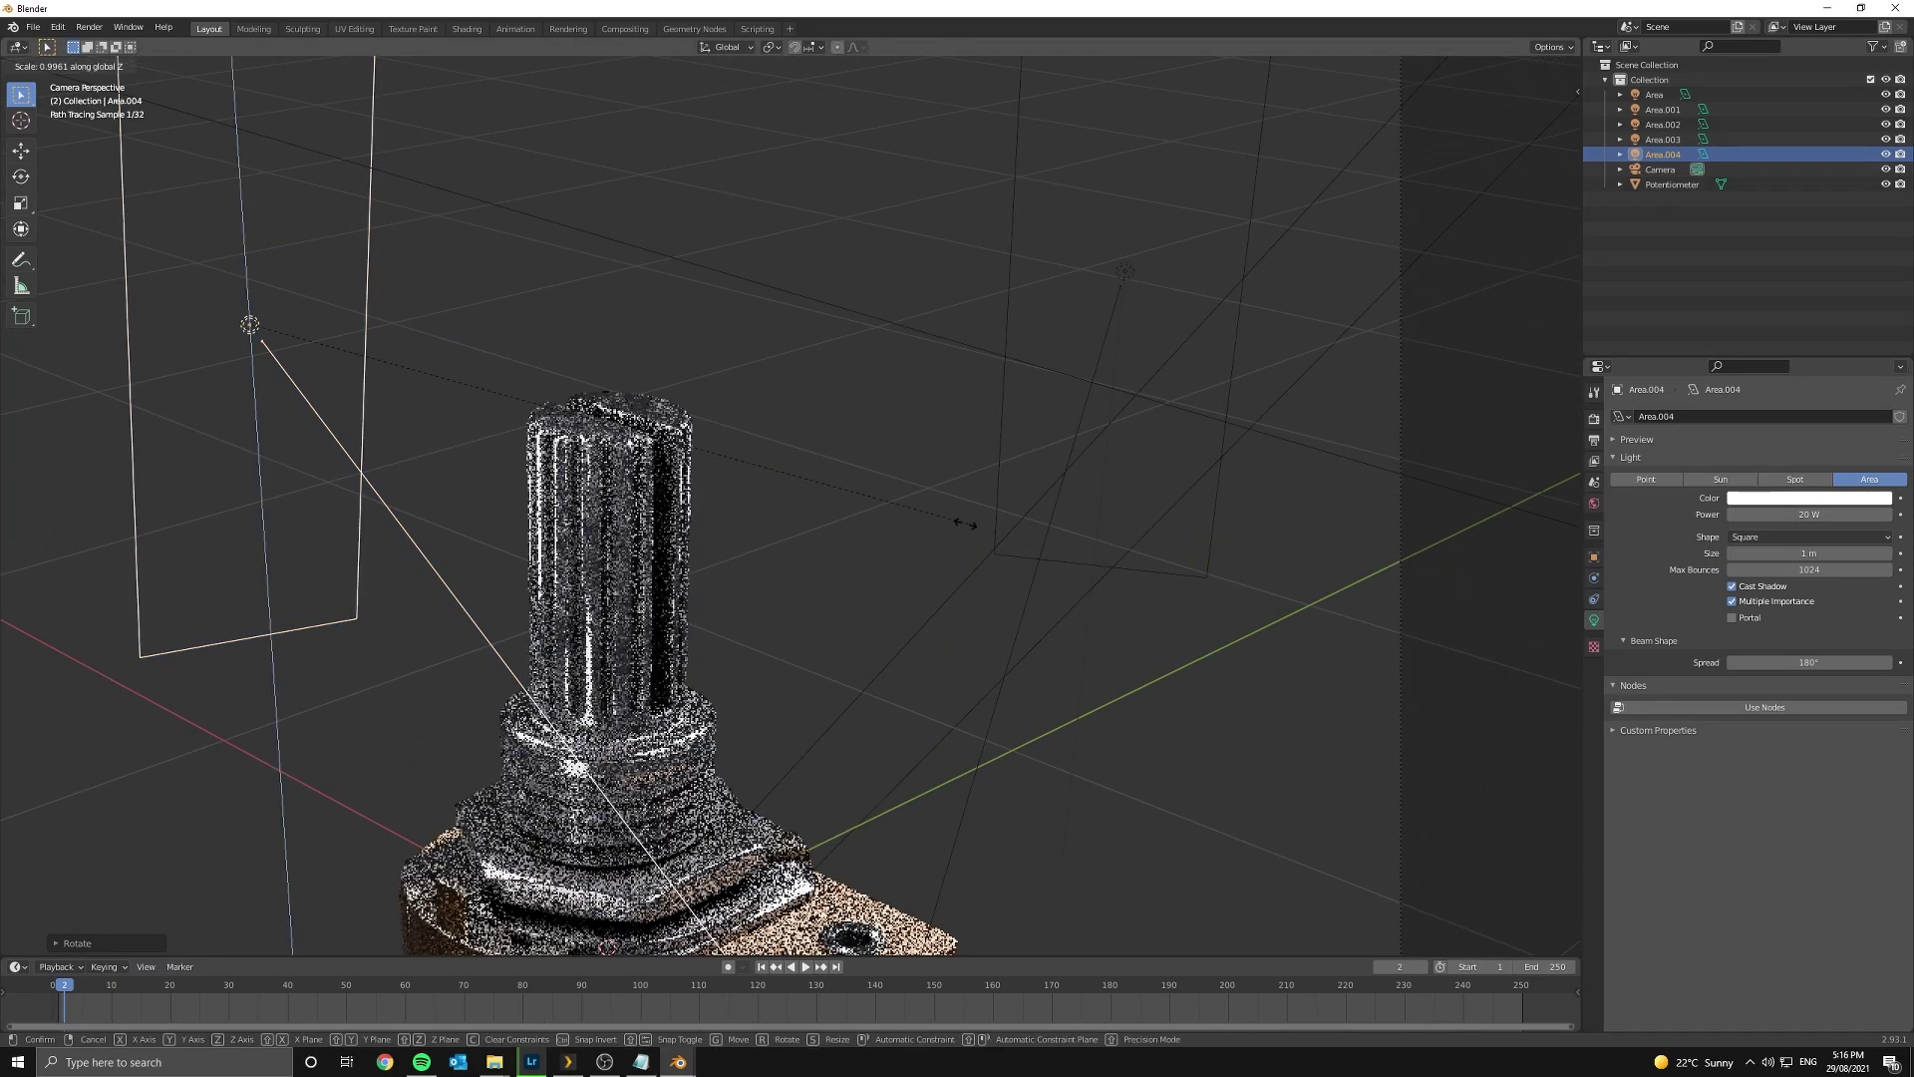
key("x")
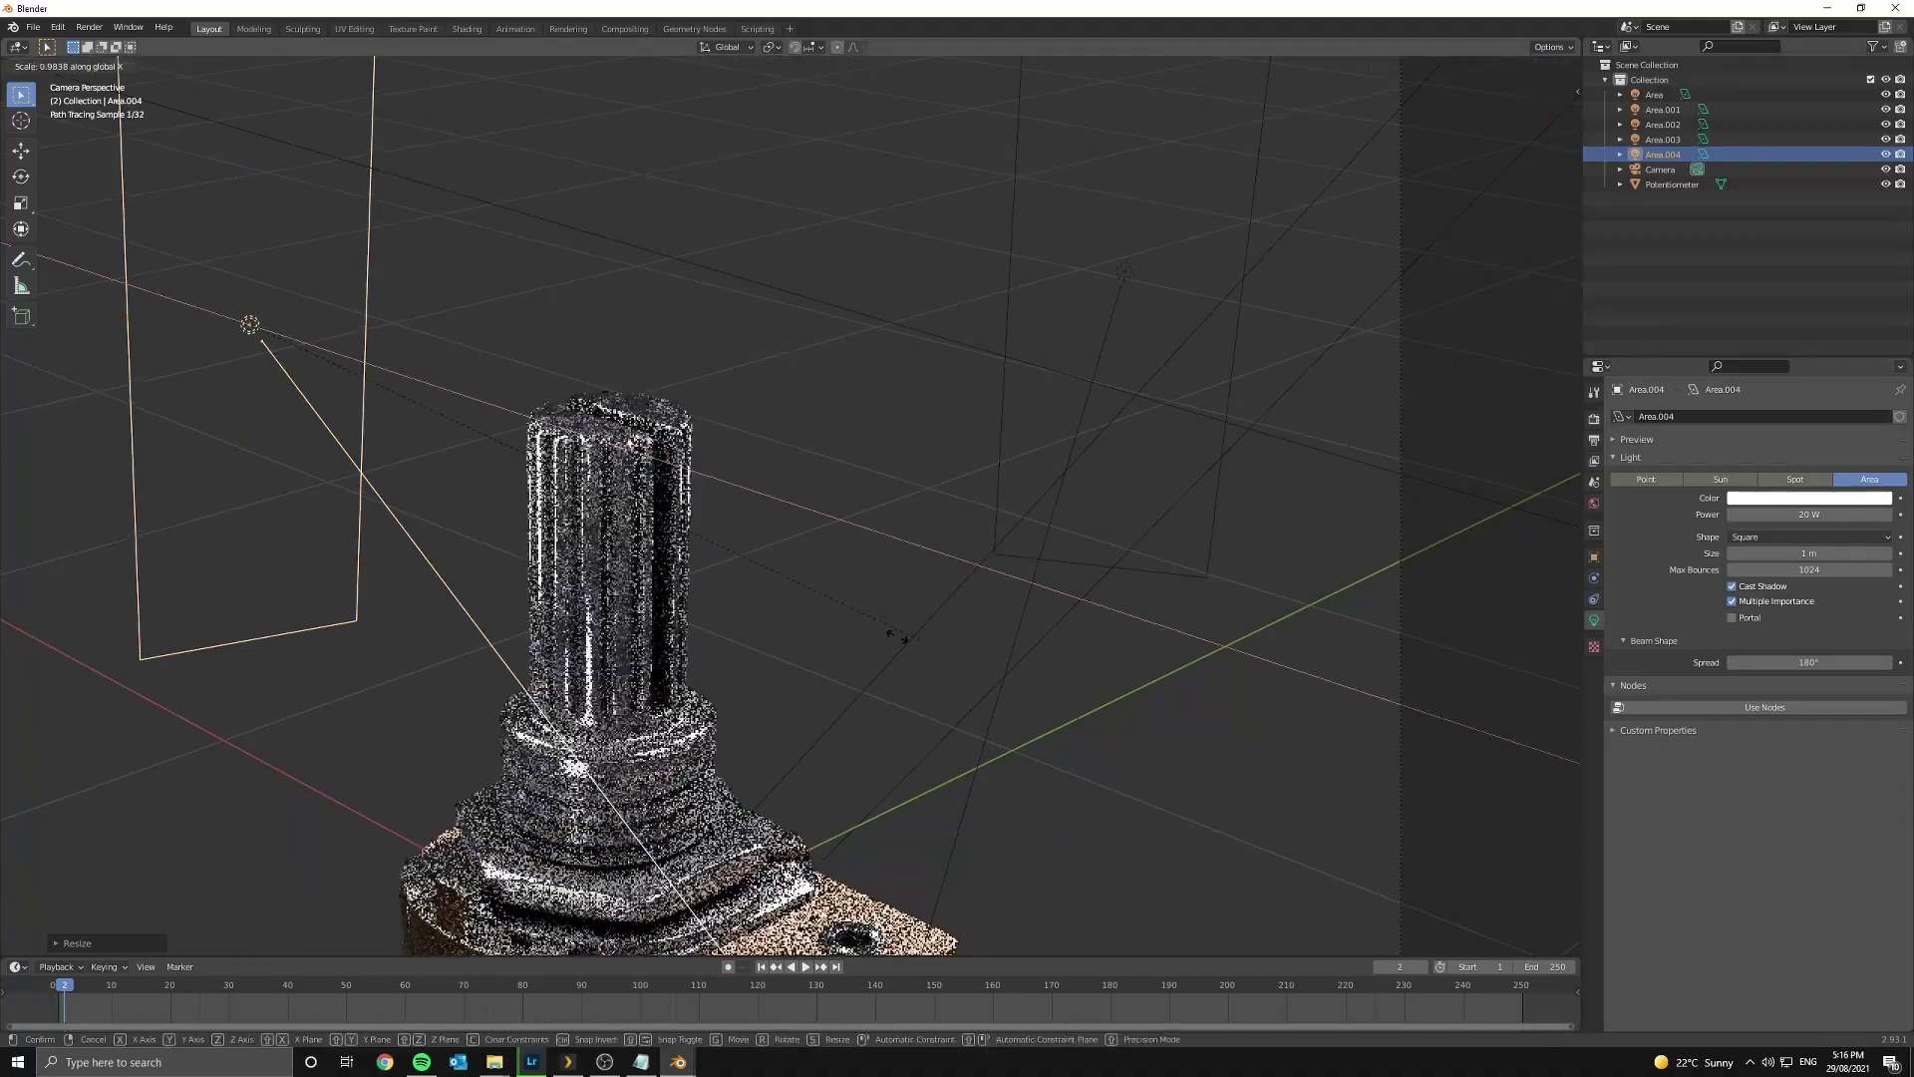
key("x")
key("g")
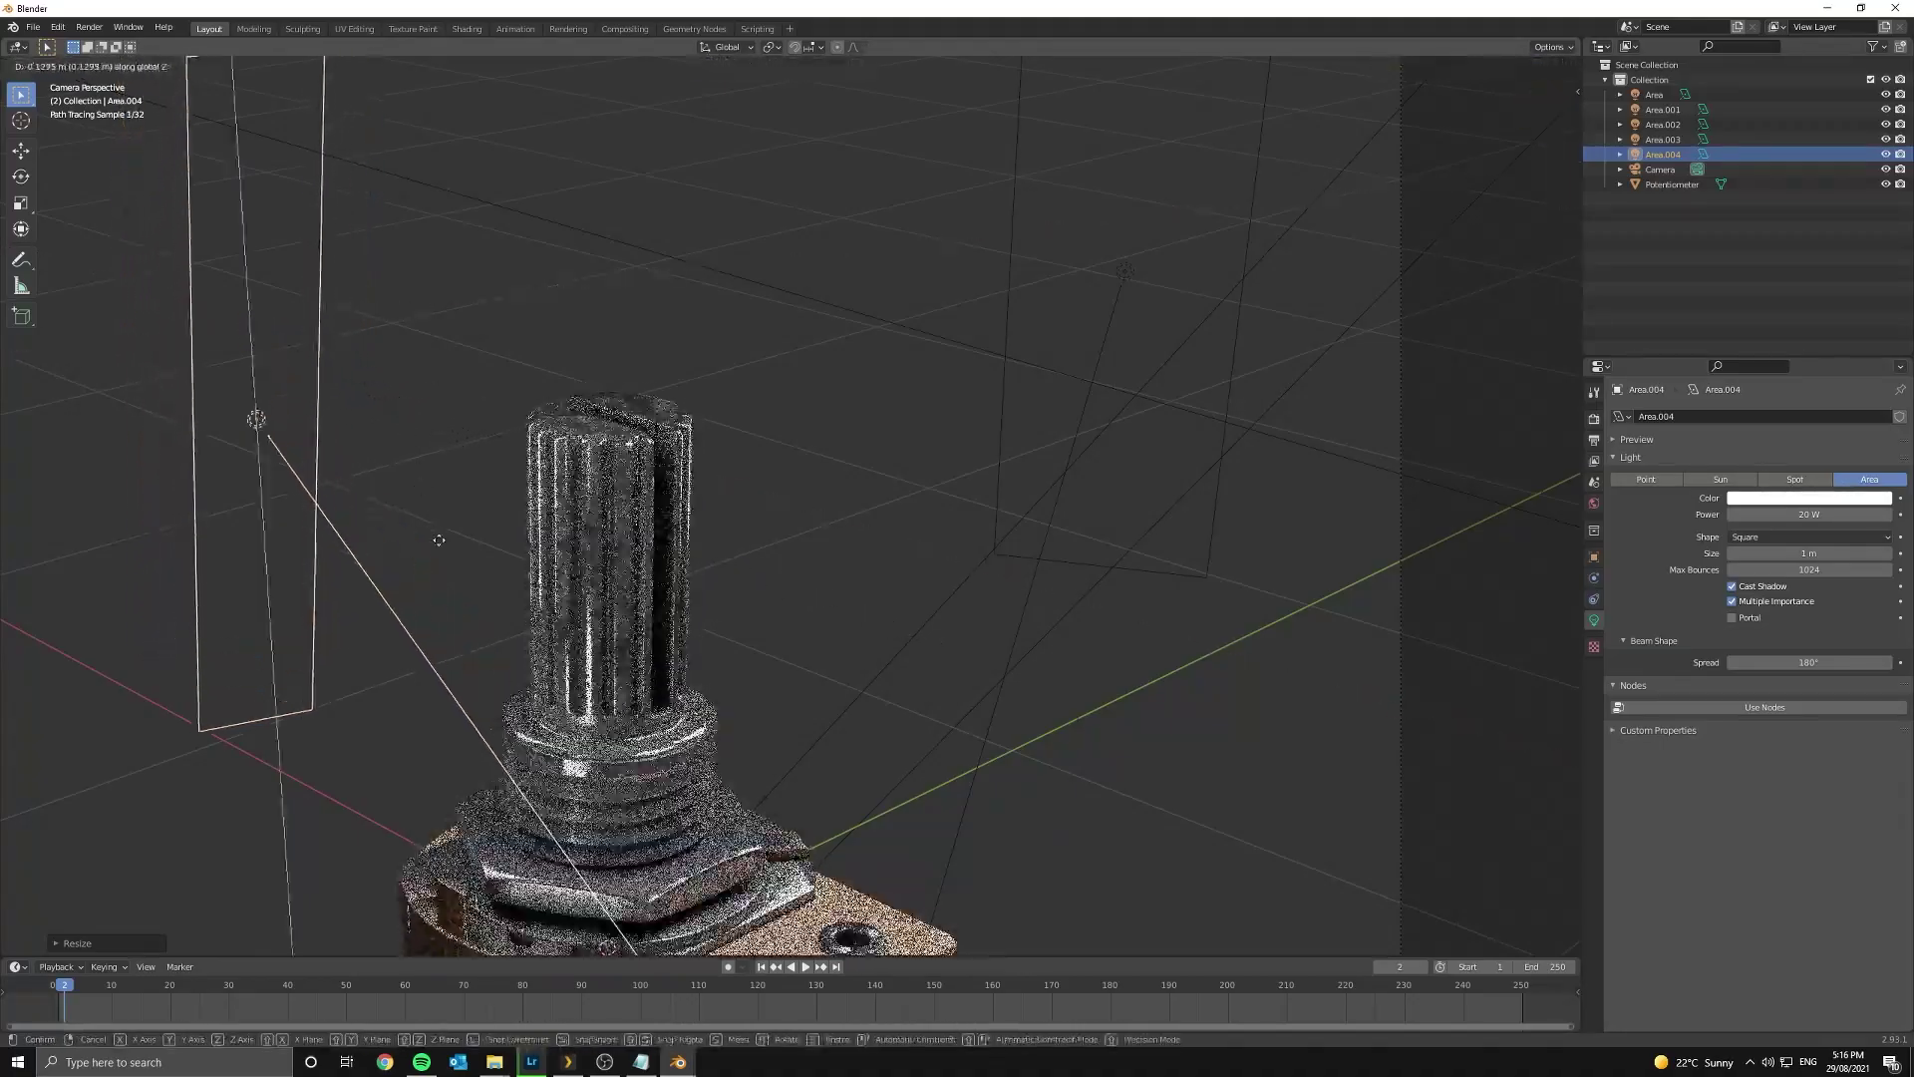
left_click(504, 646)
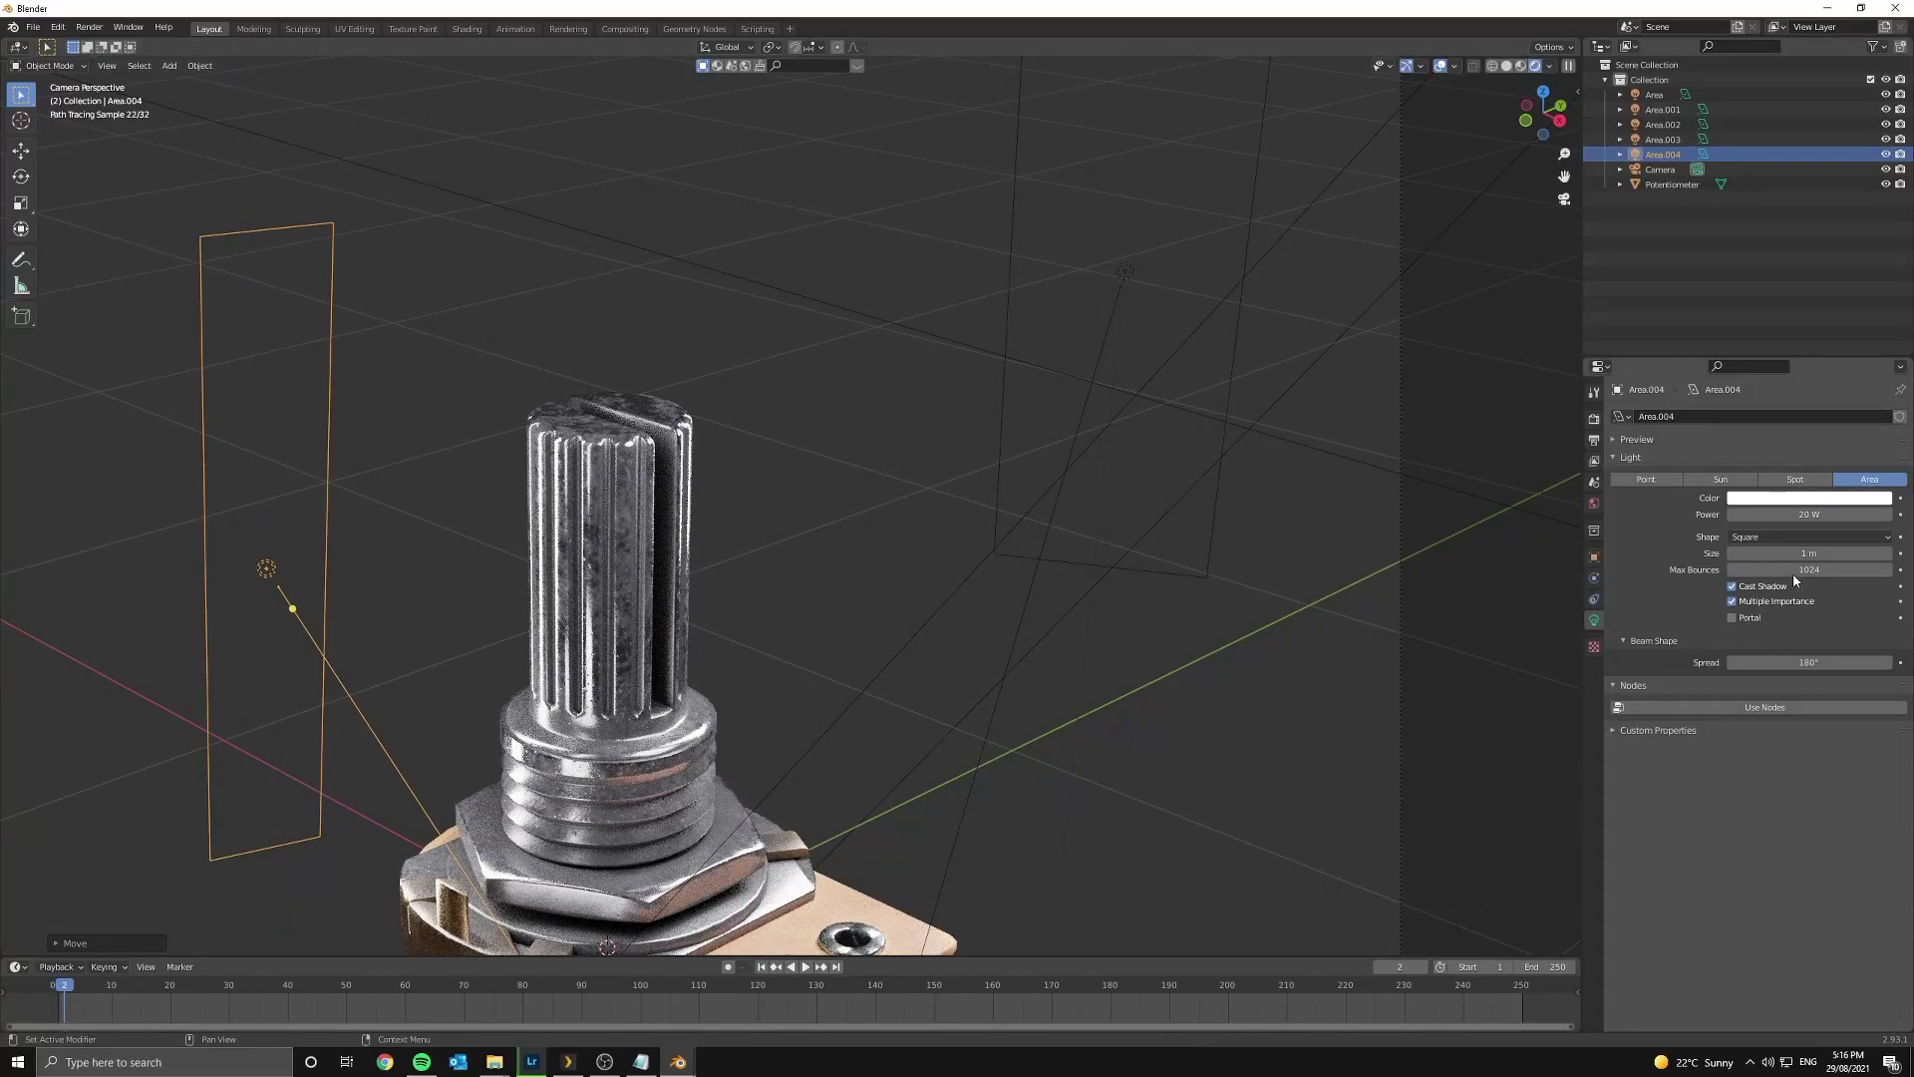
- Reduce the power of the Area.004 light to 5 W
left_click_drag(1820, 514, 1732, 513)
key("Return")
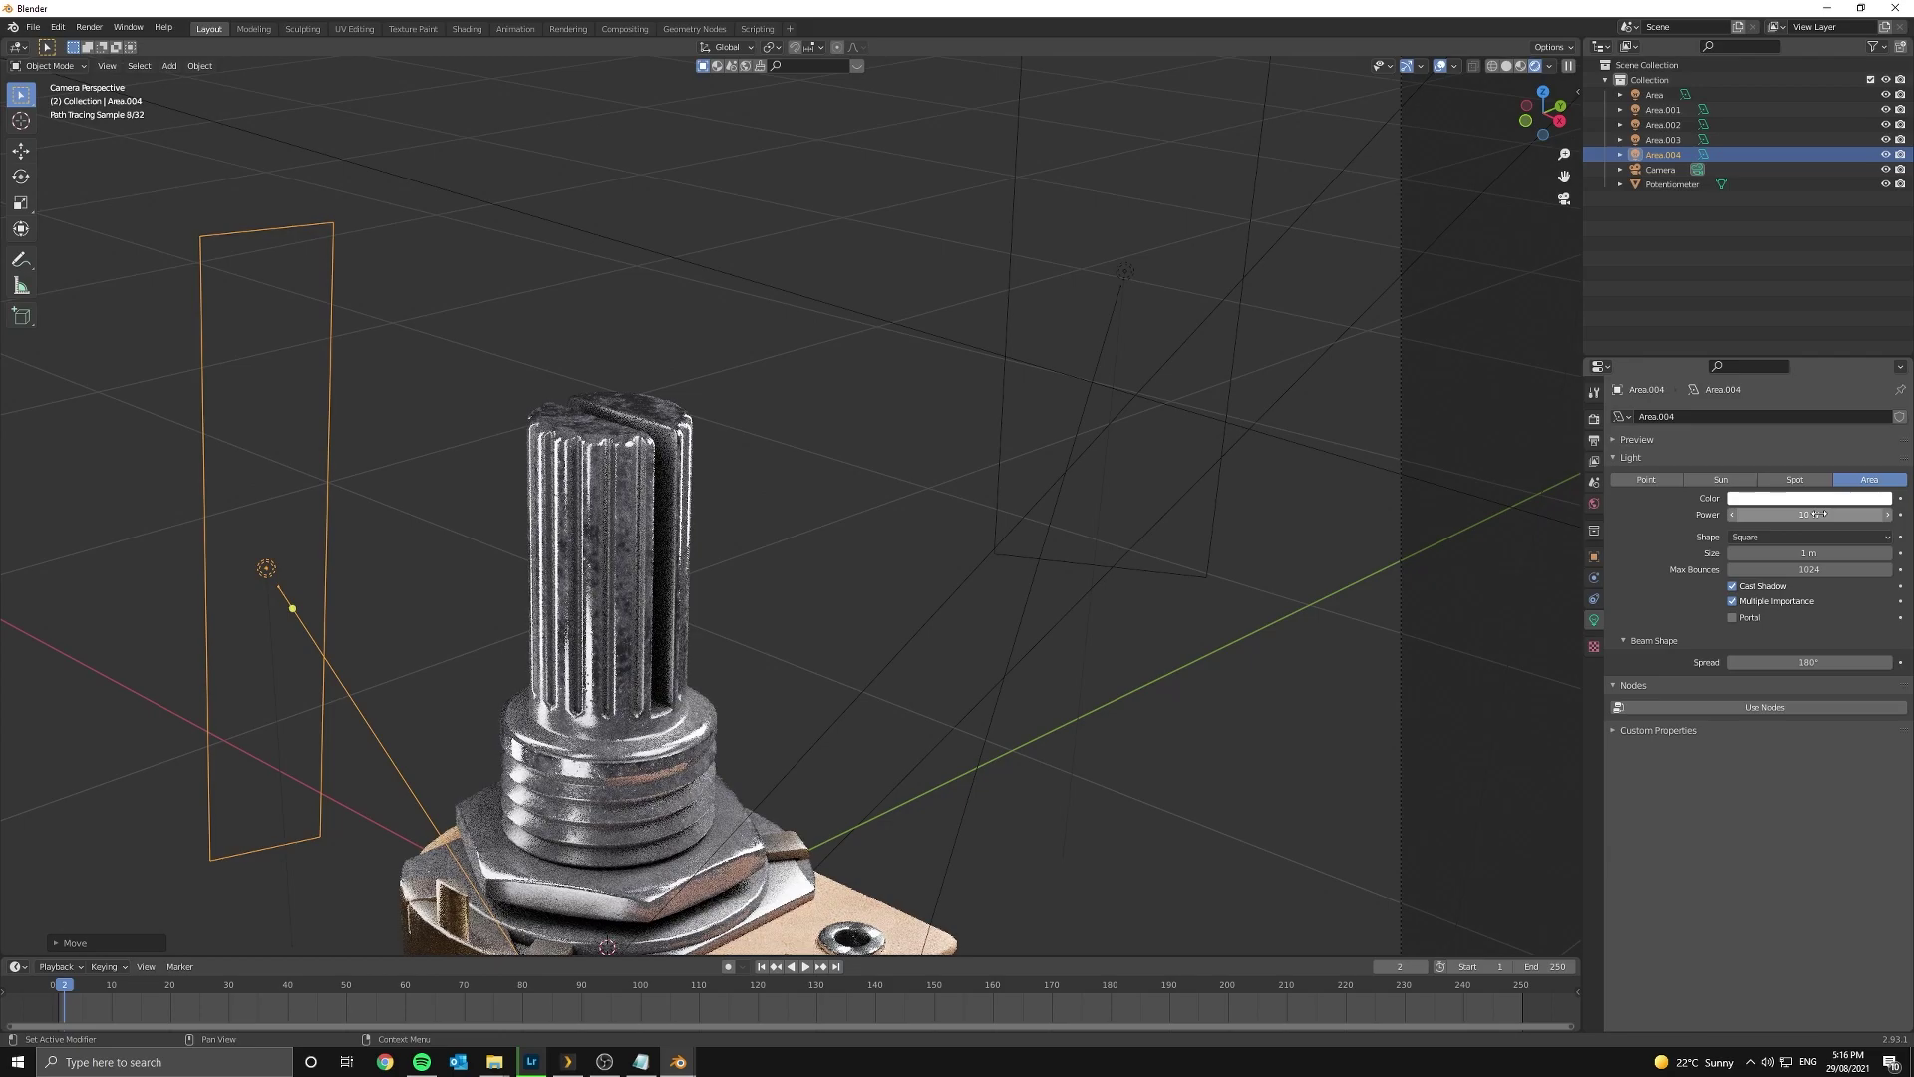
key("BackSpace")
key("BackSpace")
key("BackSpace")
key("BackSpace")
type("5")
key("Return")
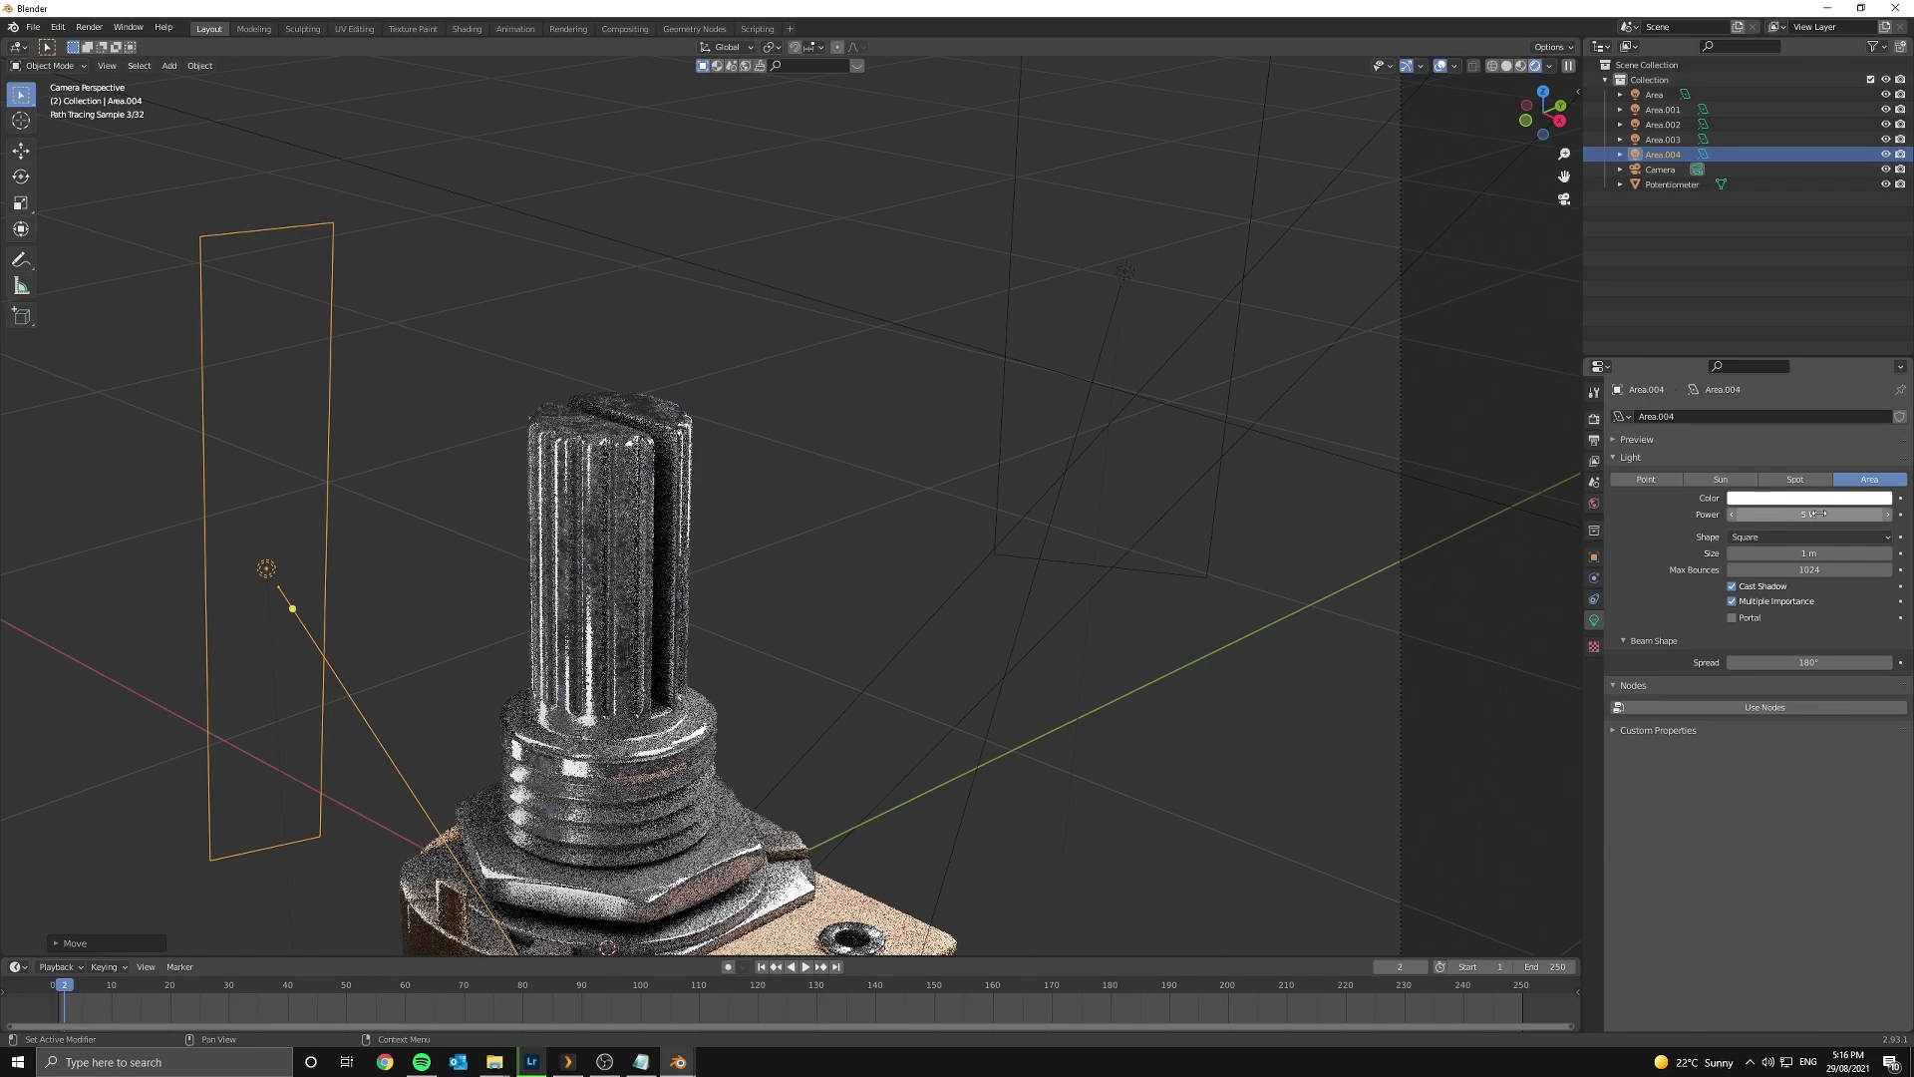
- Check the dimmed light through the camera and render a still image of the potentiometer
scroll(867, 623, "down", 5)
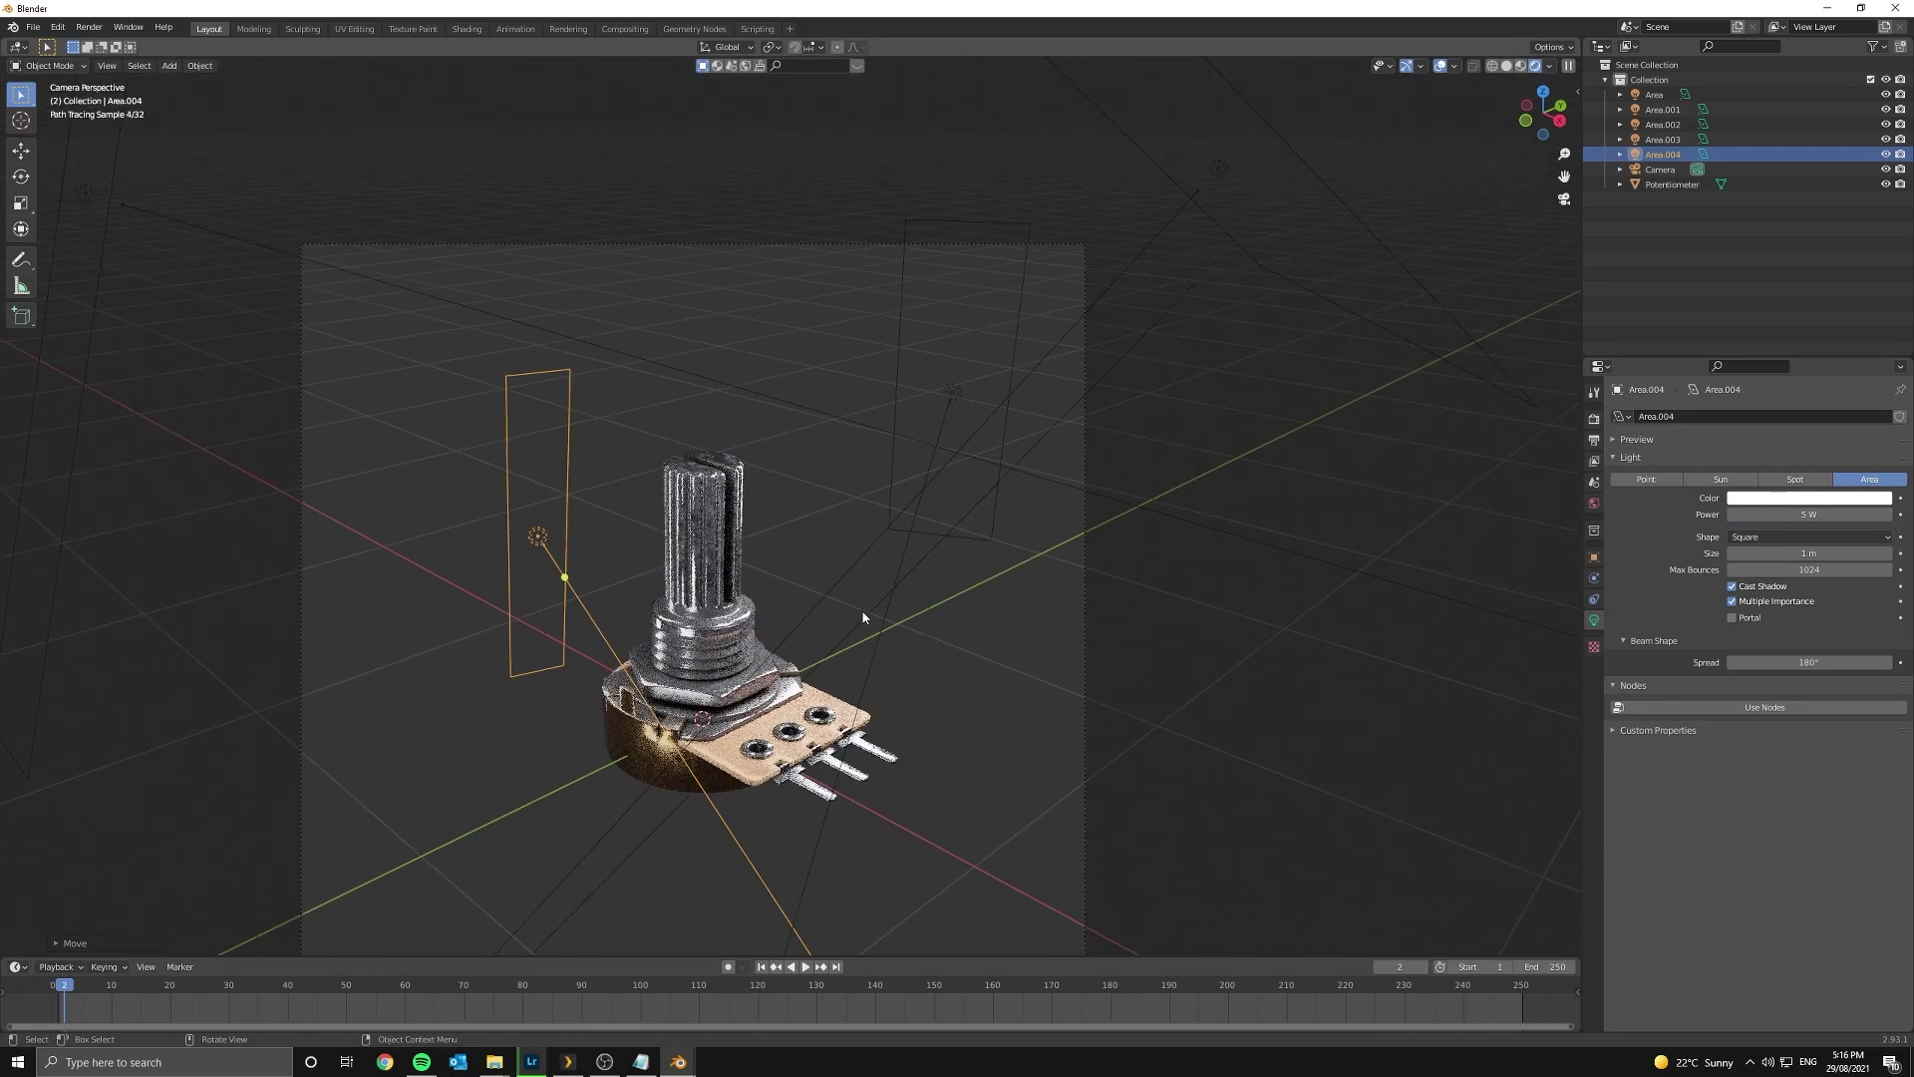
scroll(772, 758, "up", 5)
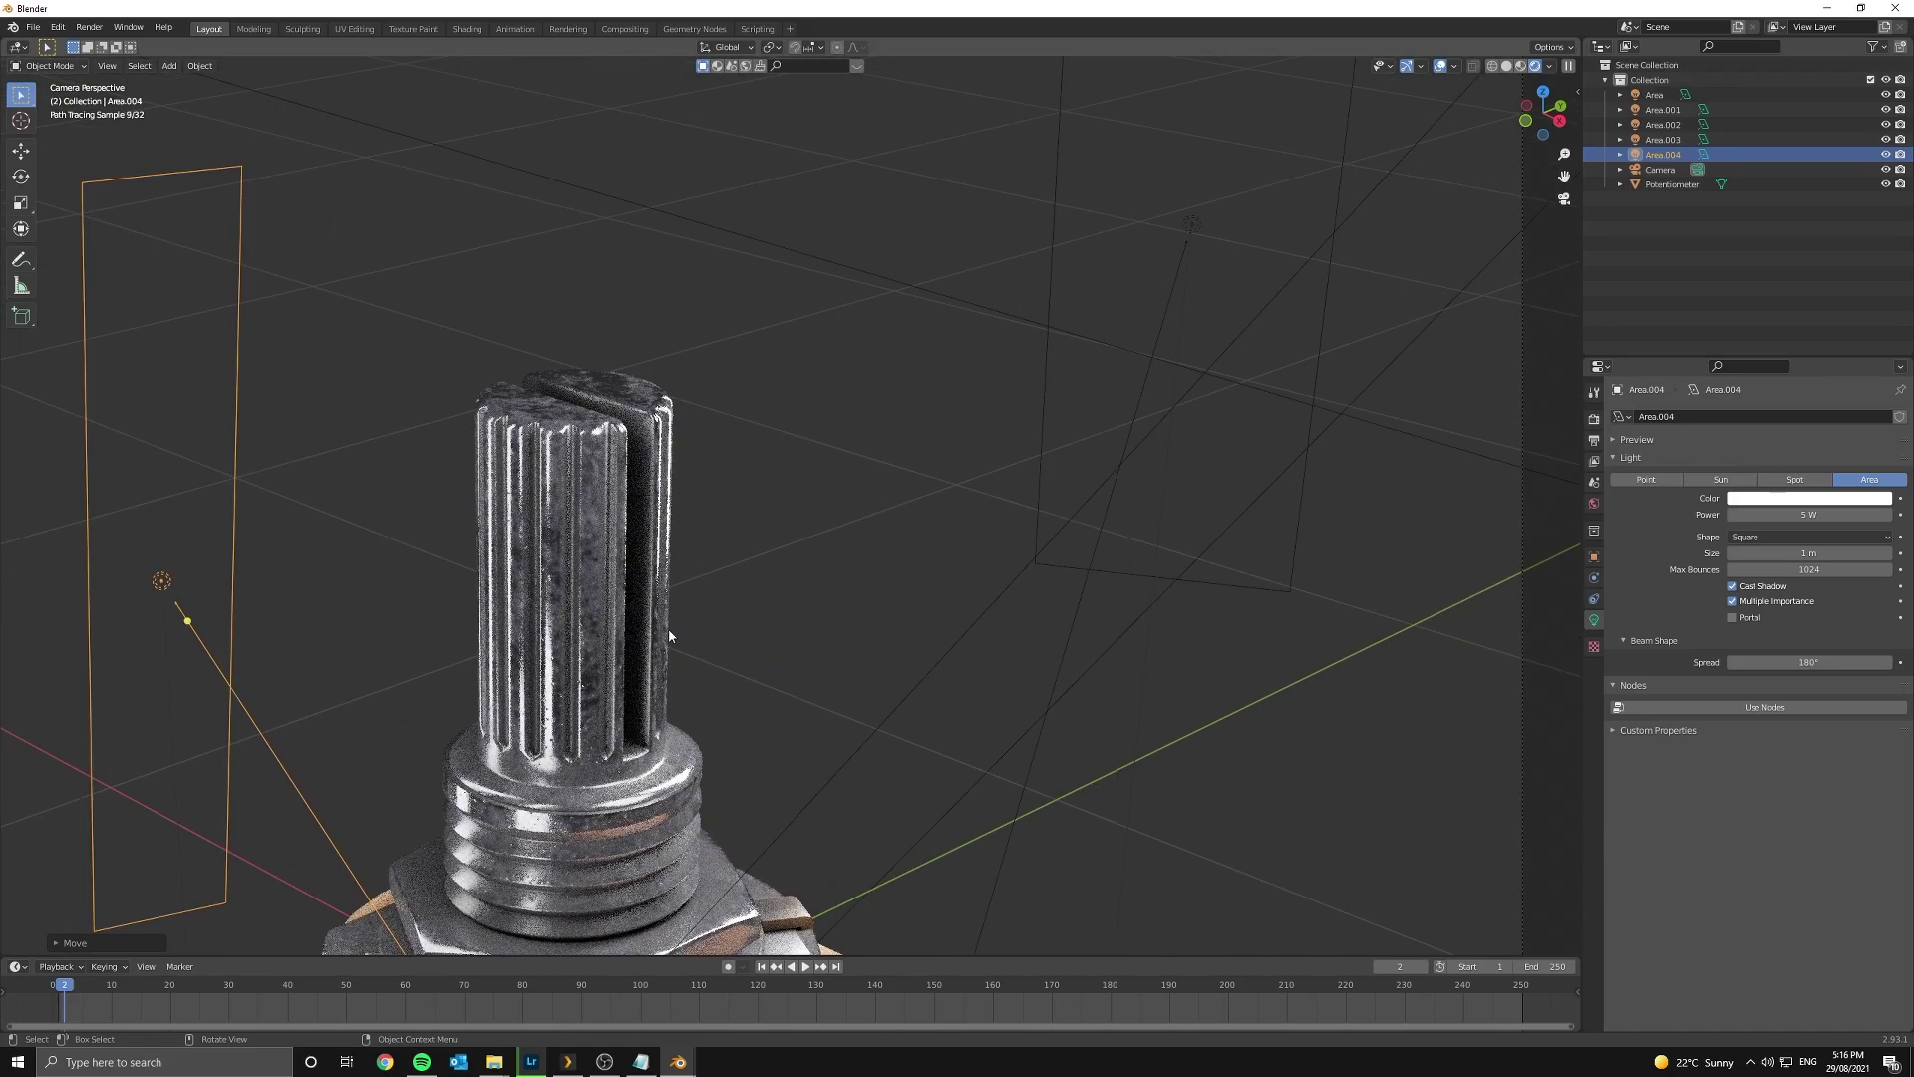
left_click(89, 27)
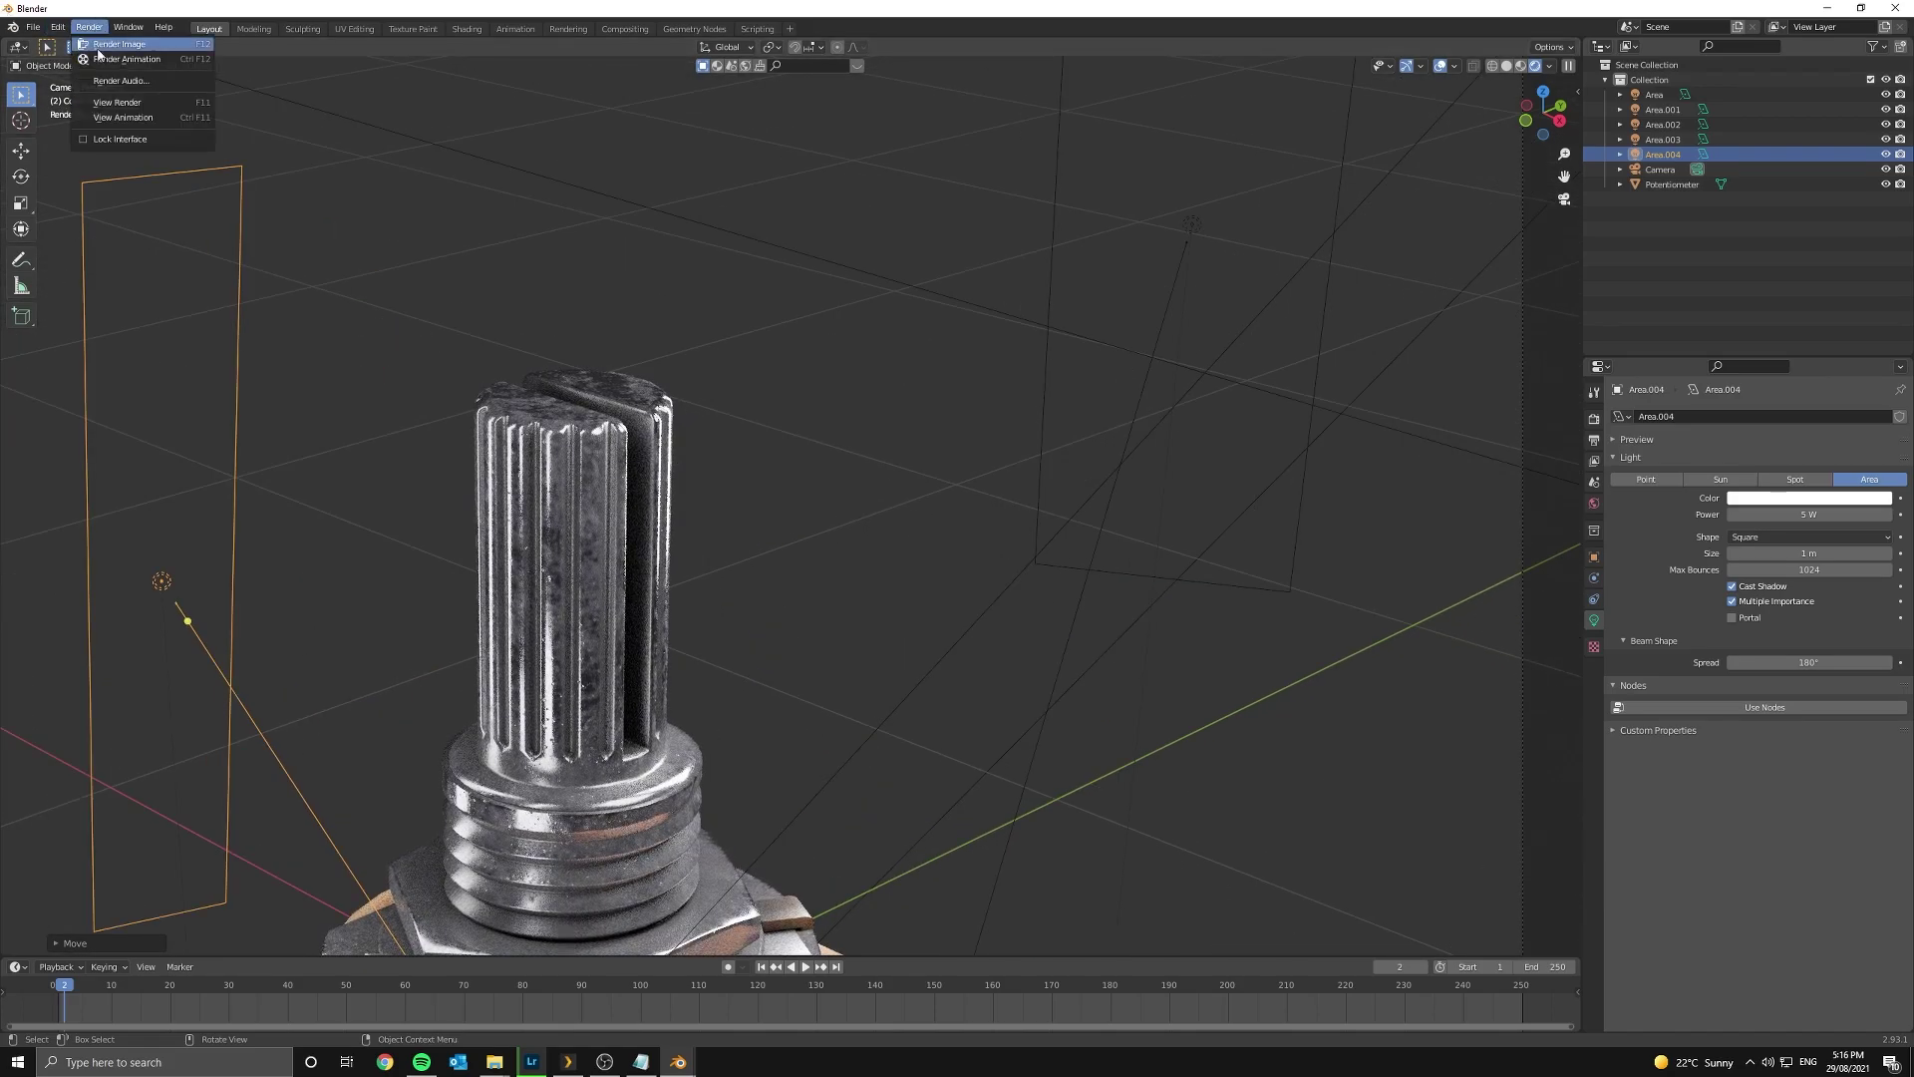
left_click(115, 42)
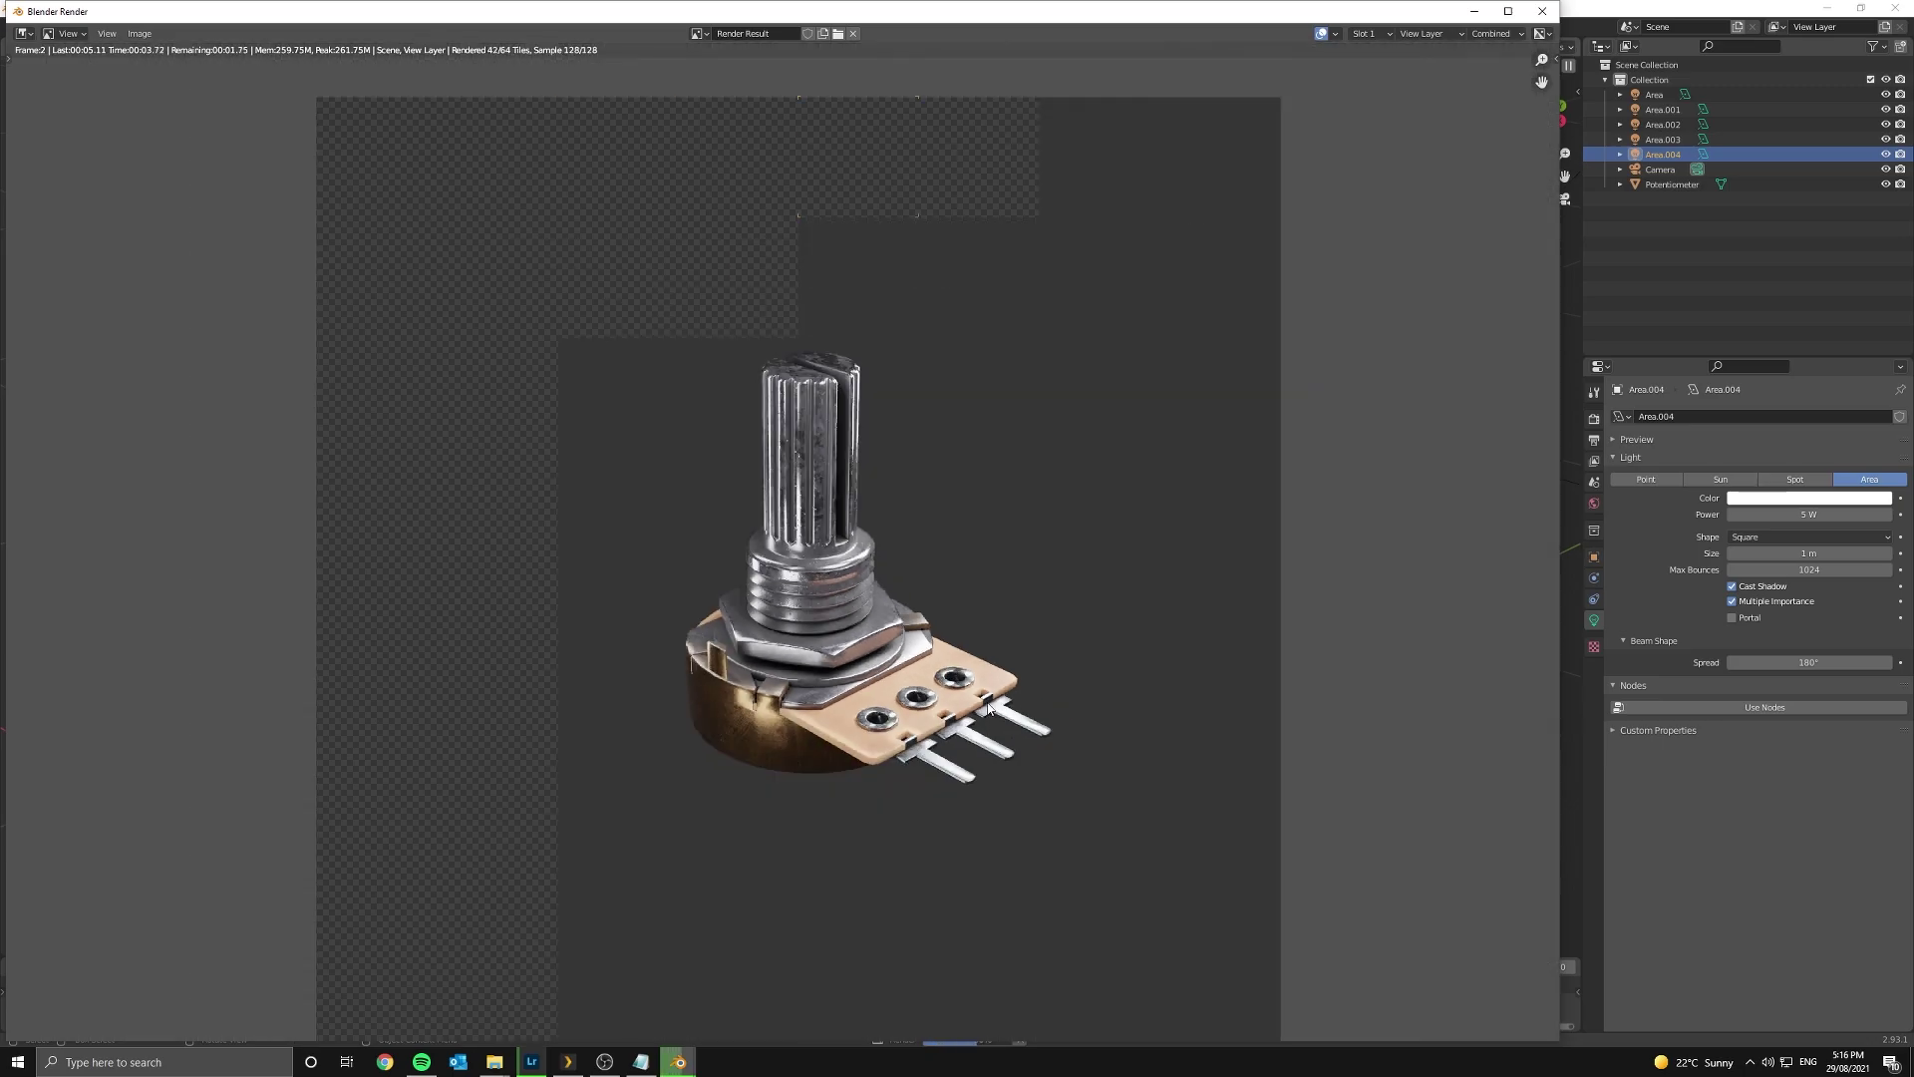
- Examine the rendered shaft, threads, brass base and pins up close and at full size, and close the render
scroll(914, 406, "up", 6)
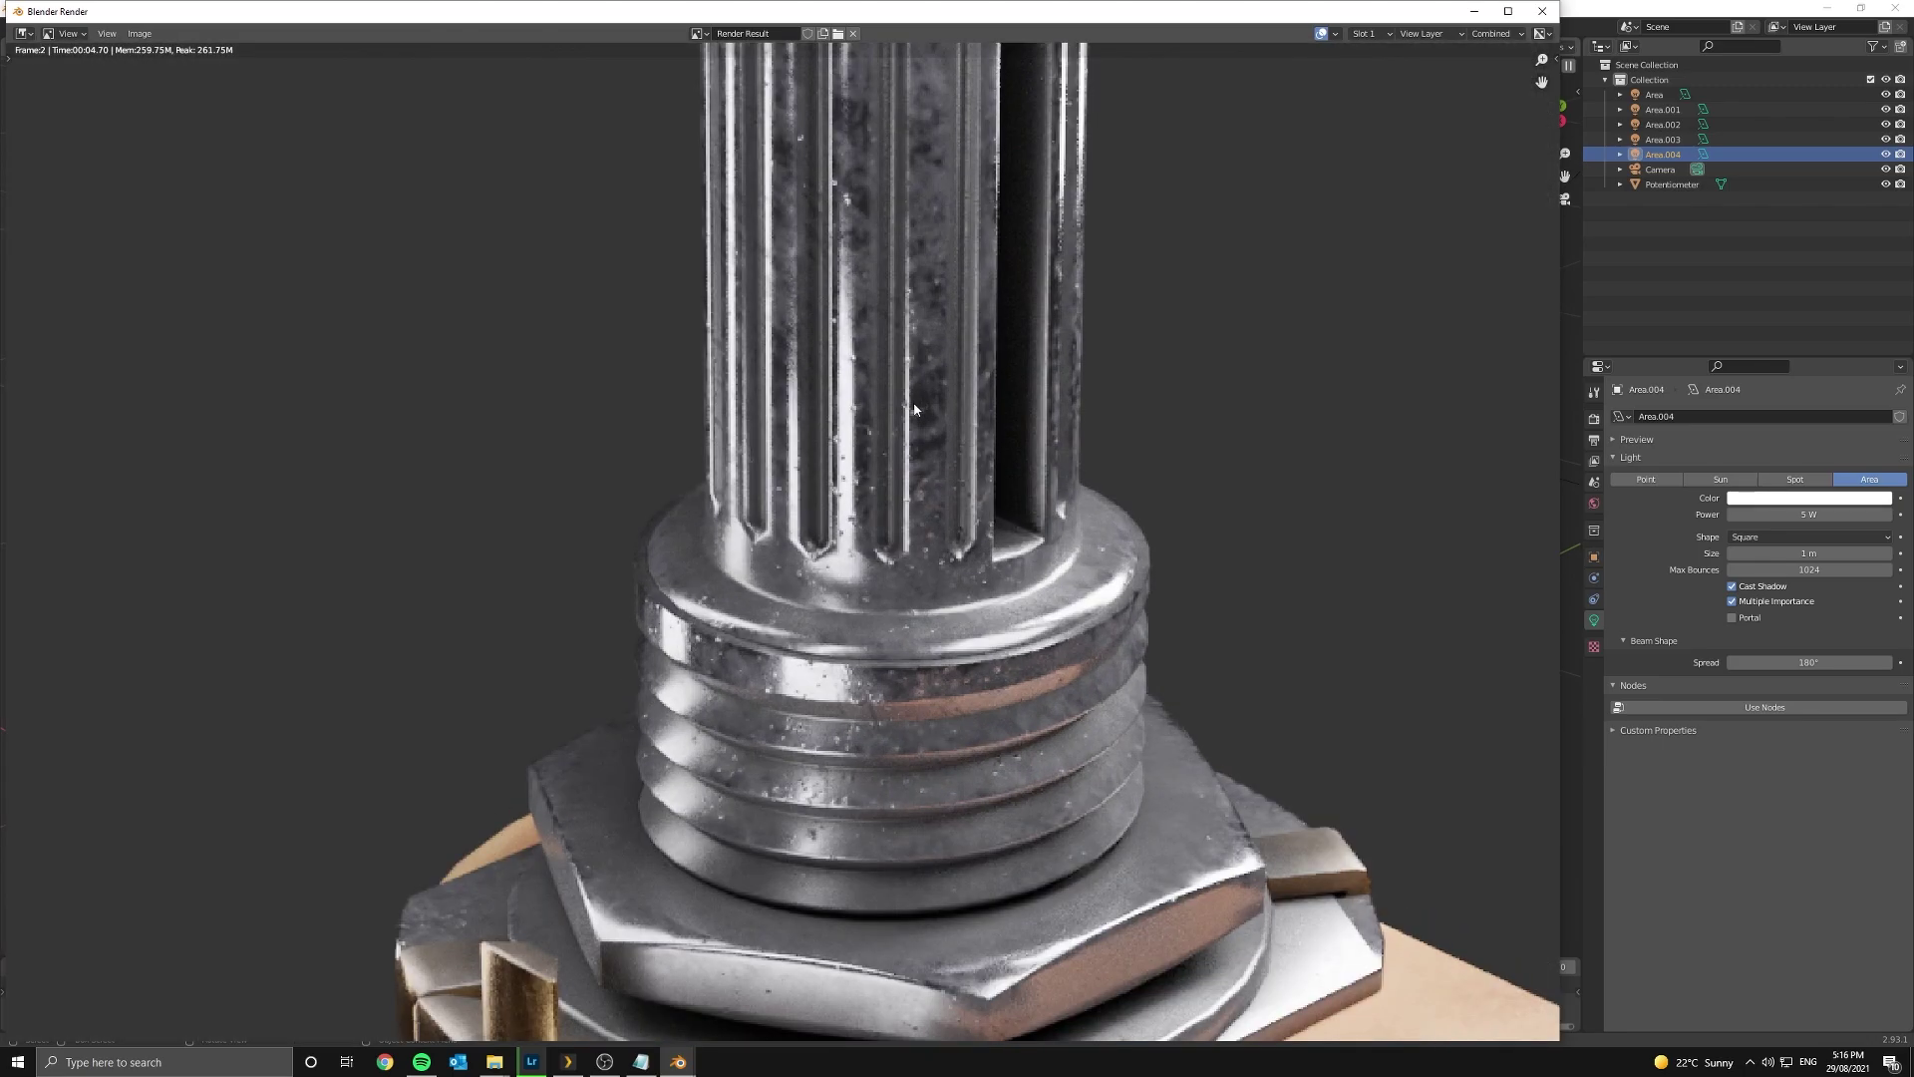
scroll(825, 697, "down", 5)
middle_click_drag(1041, 787, 1021, 696)
scroll(1021, 696, "up", 2)
scroll(1021, 702, "up", 2)
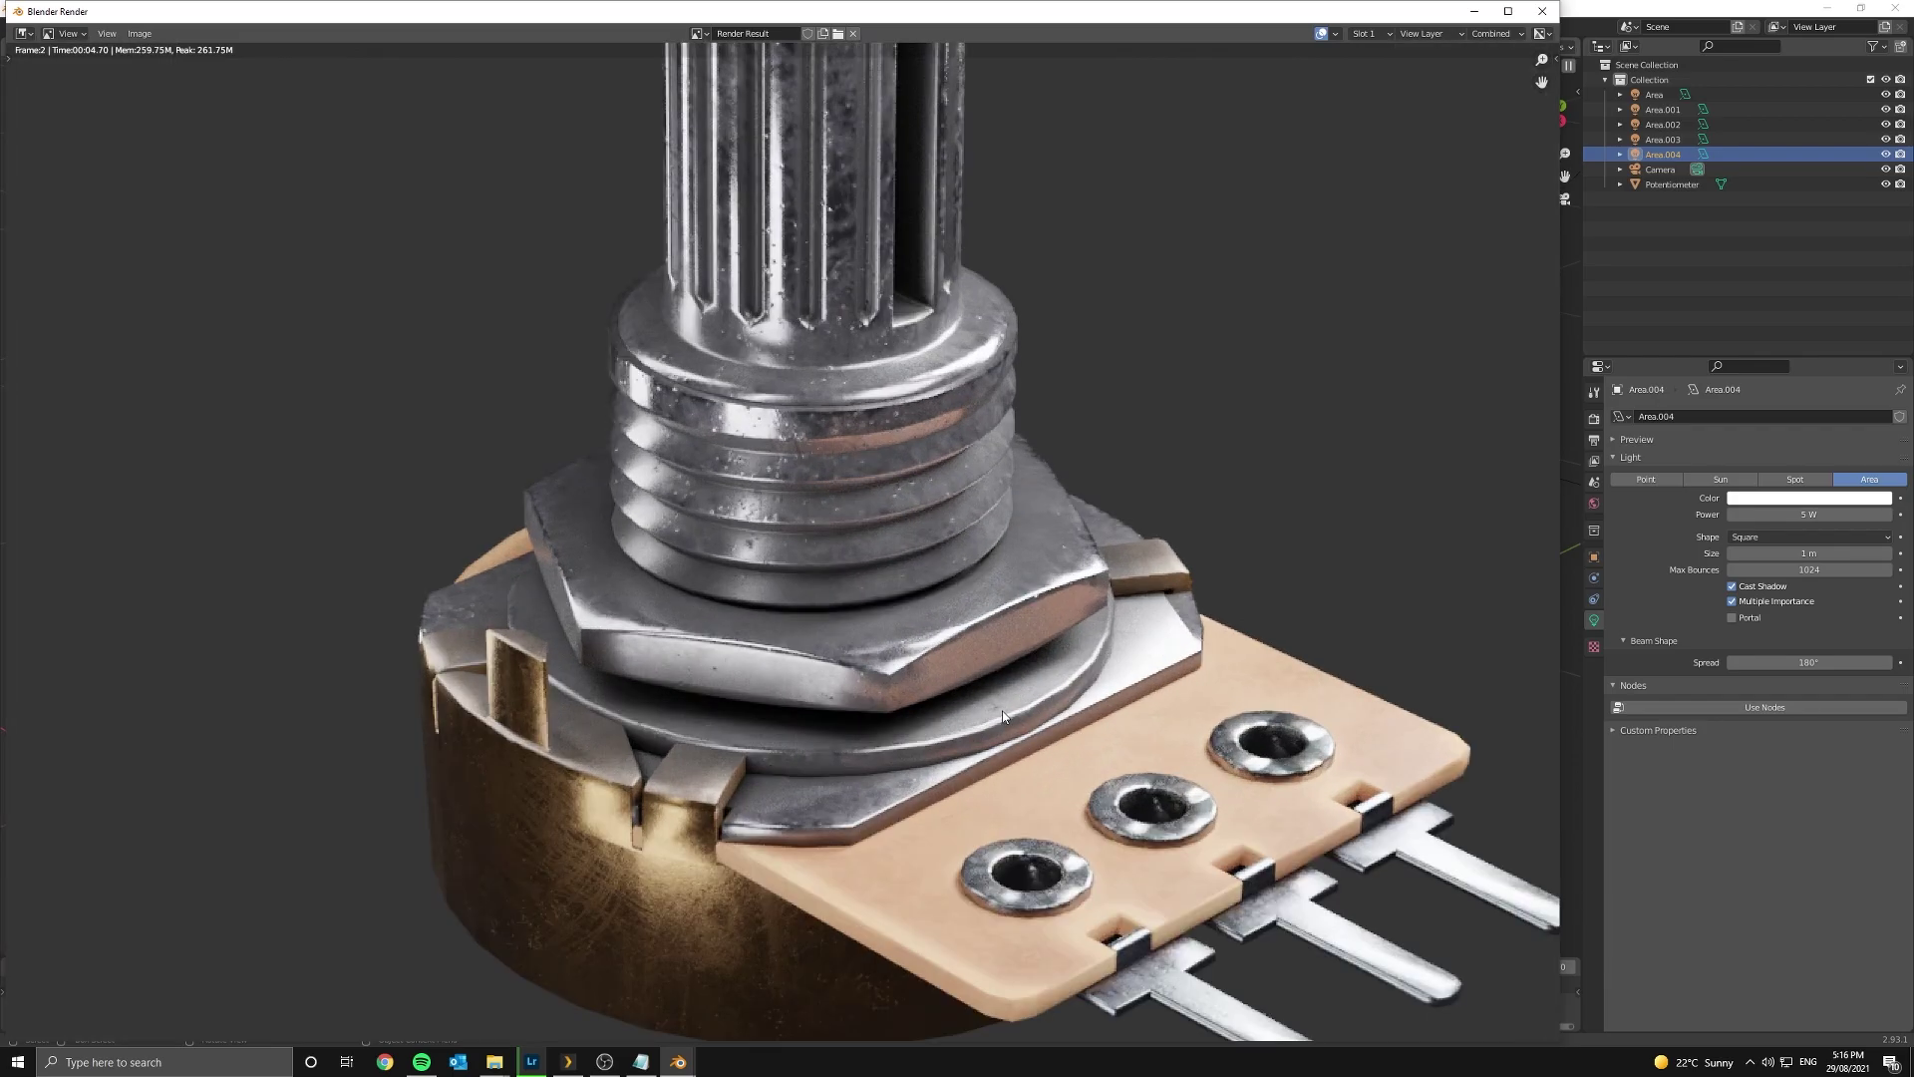
scroll(993, 706, "down", 8)
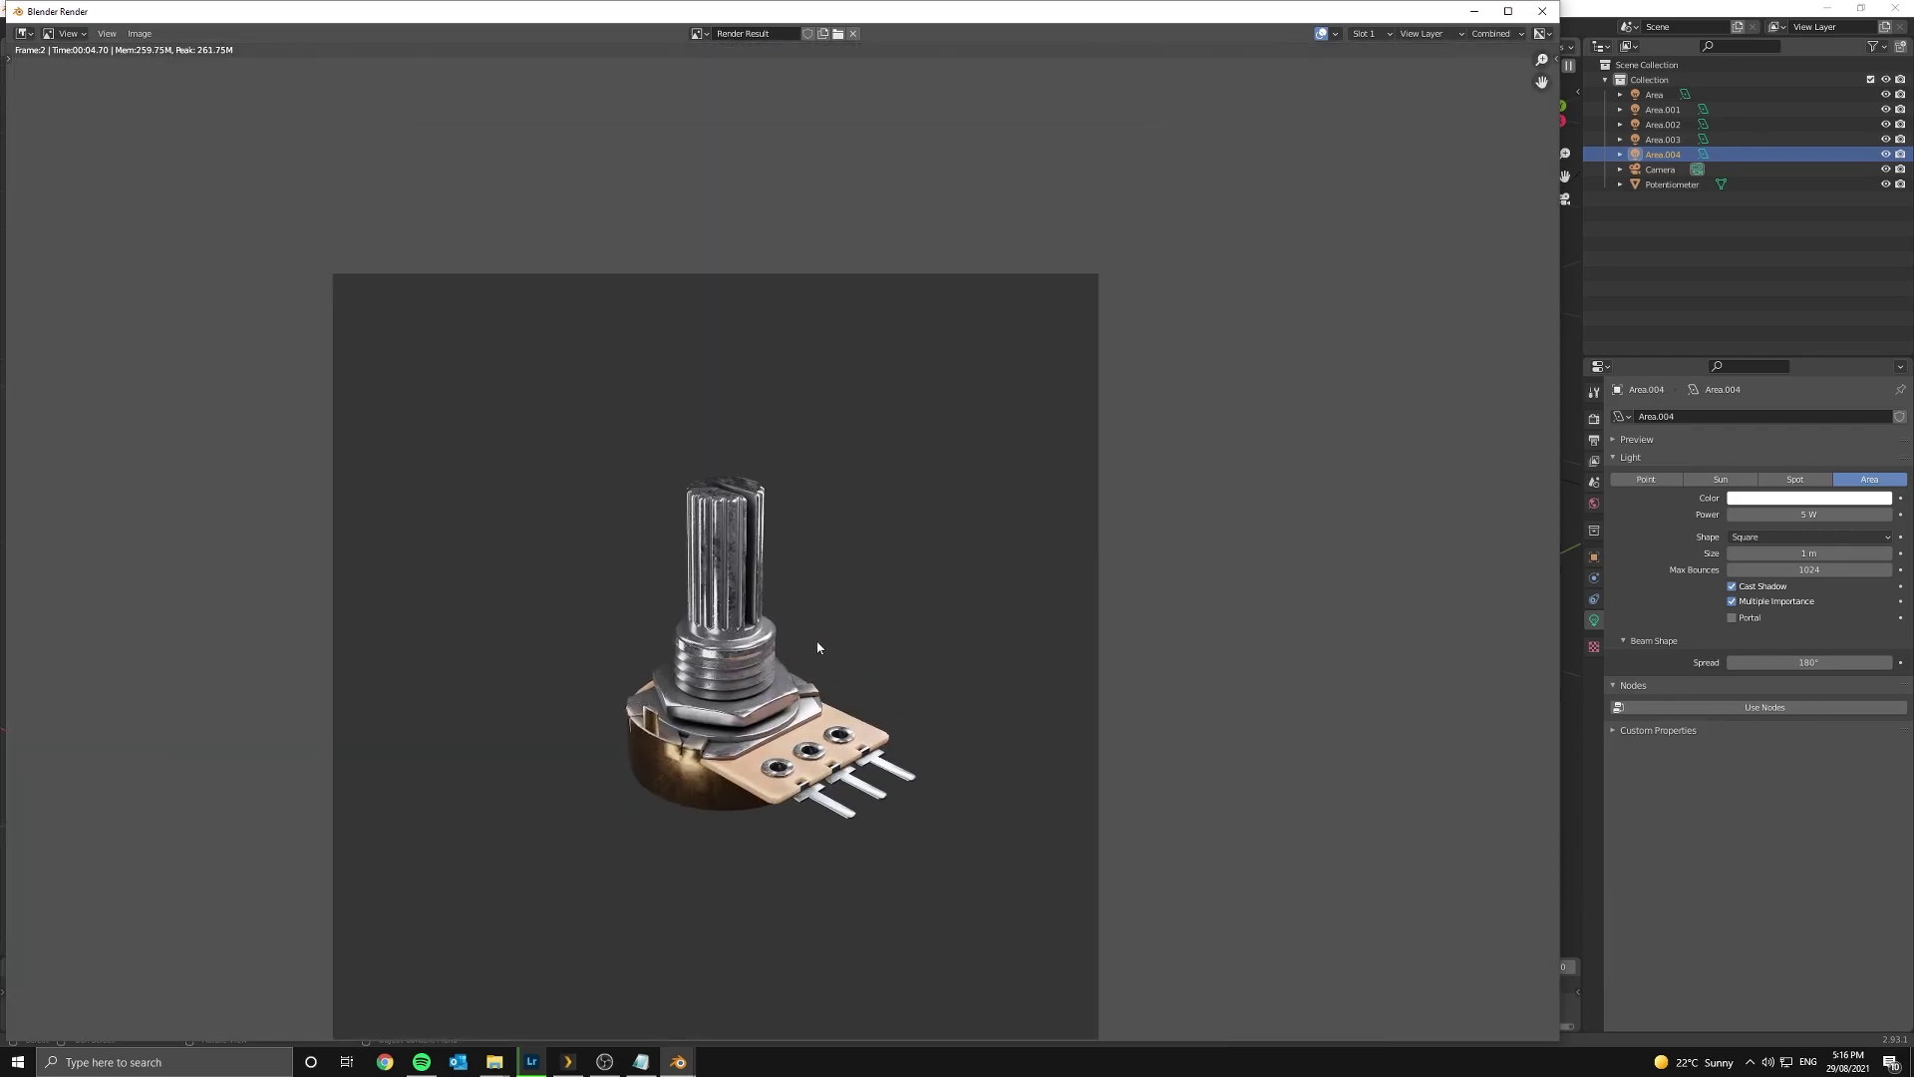
scroll(794, 819, "up", 2)
middle_click_drag(794, 819, 843, 607)
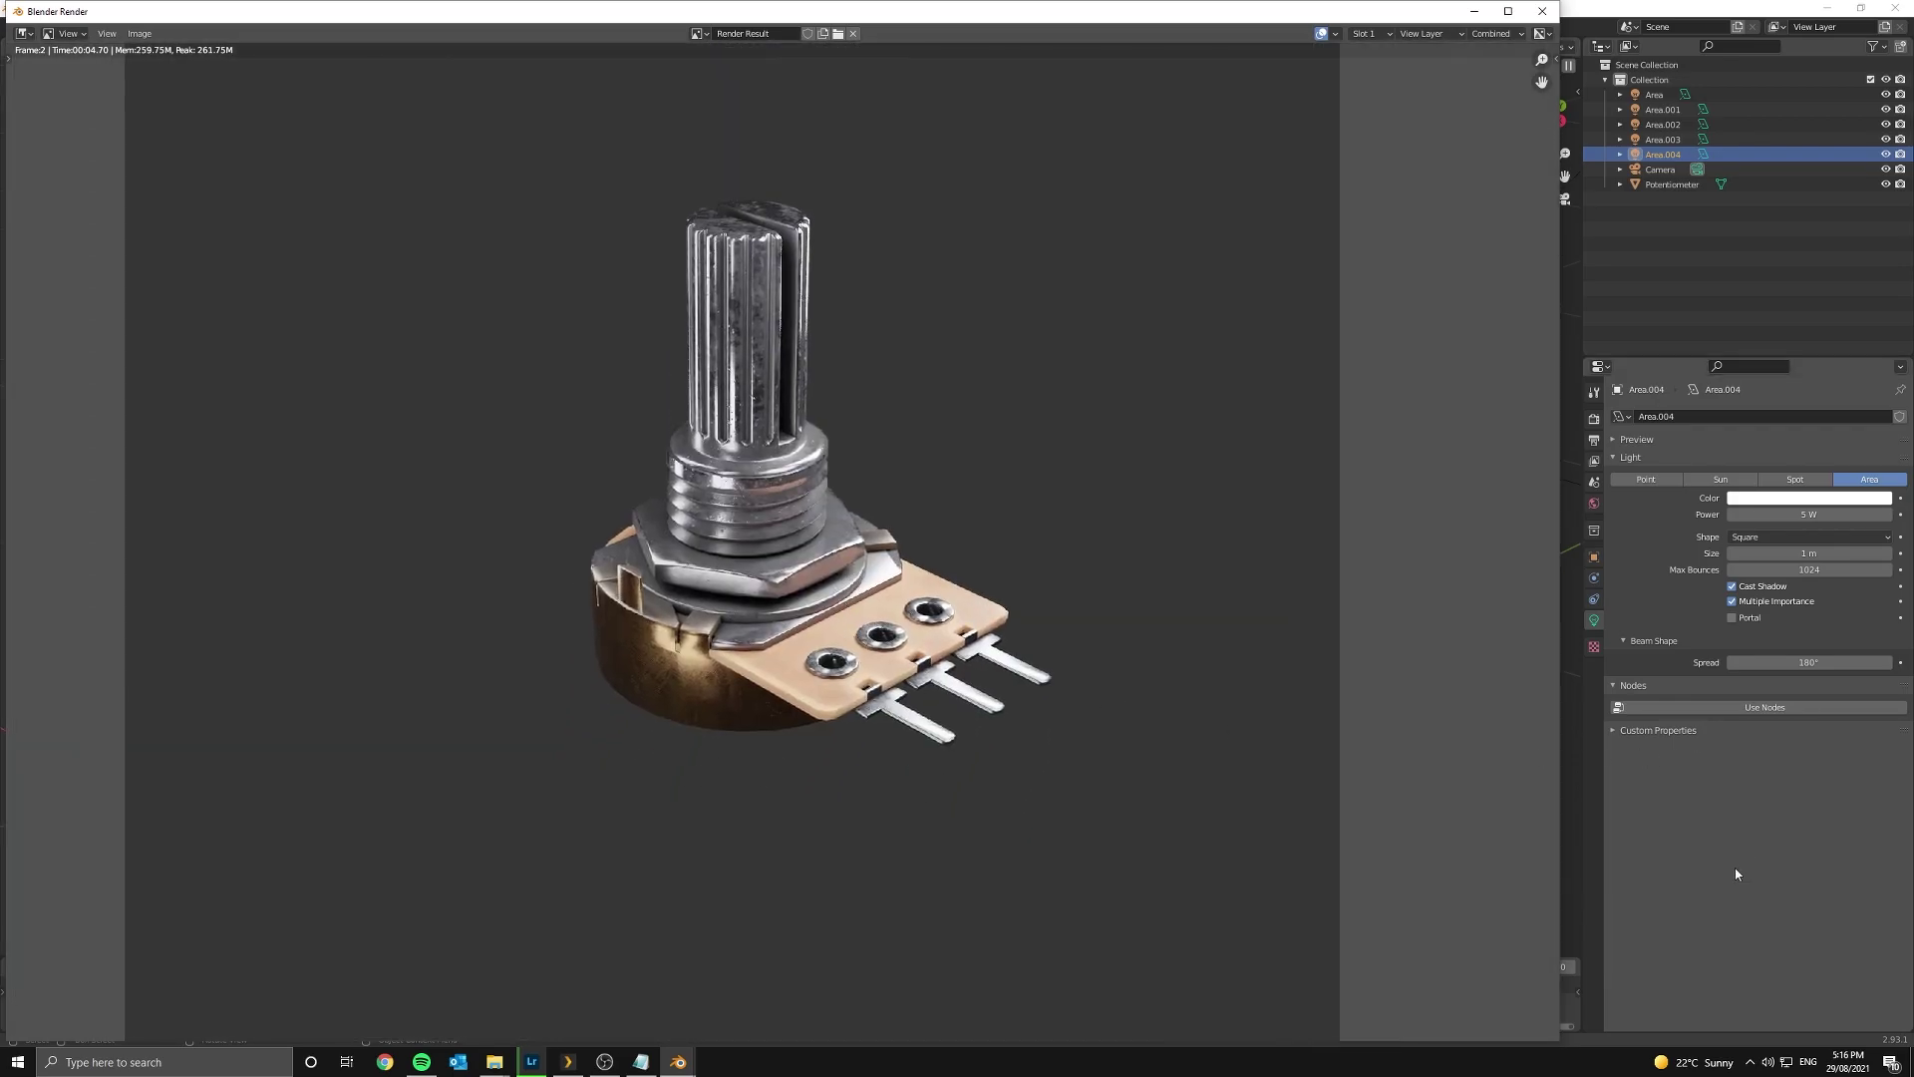
key("Home")
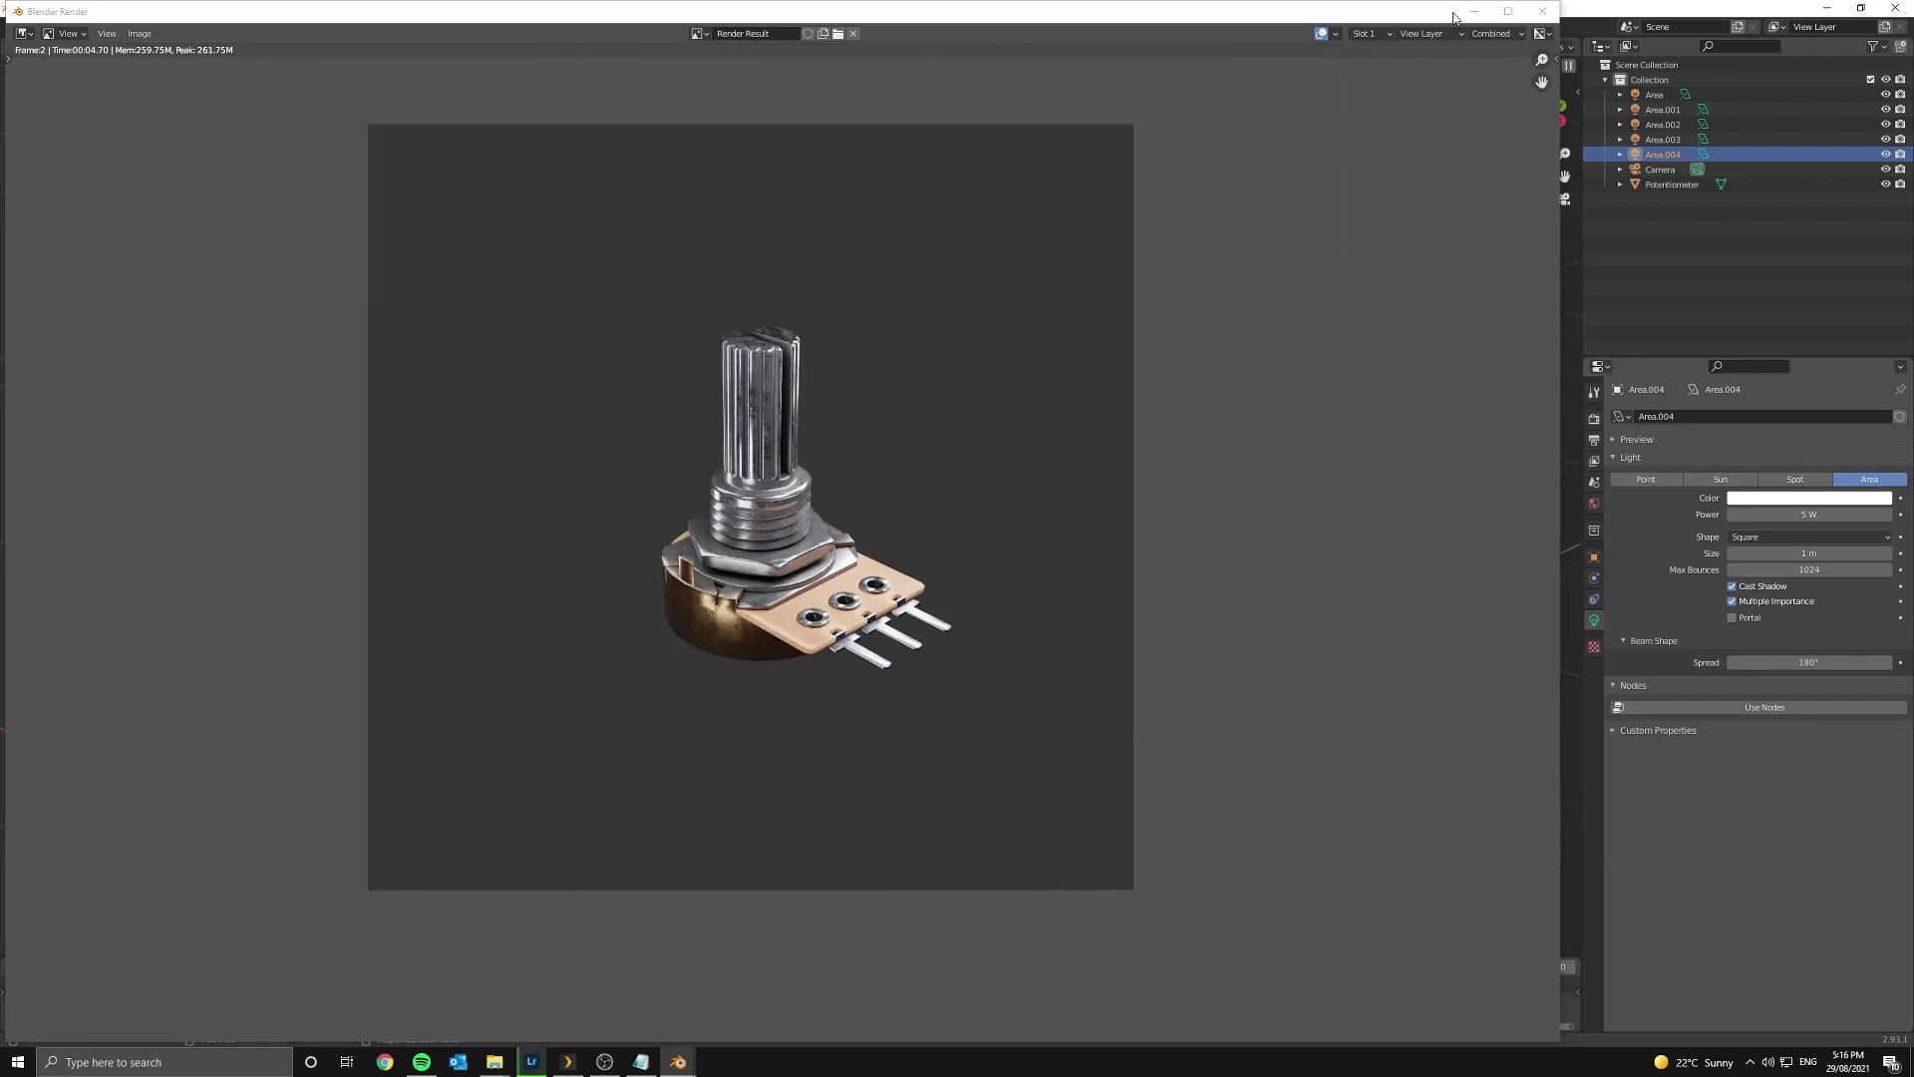
scroll(633, 758, "up", 3)
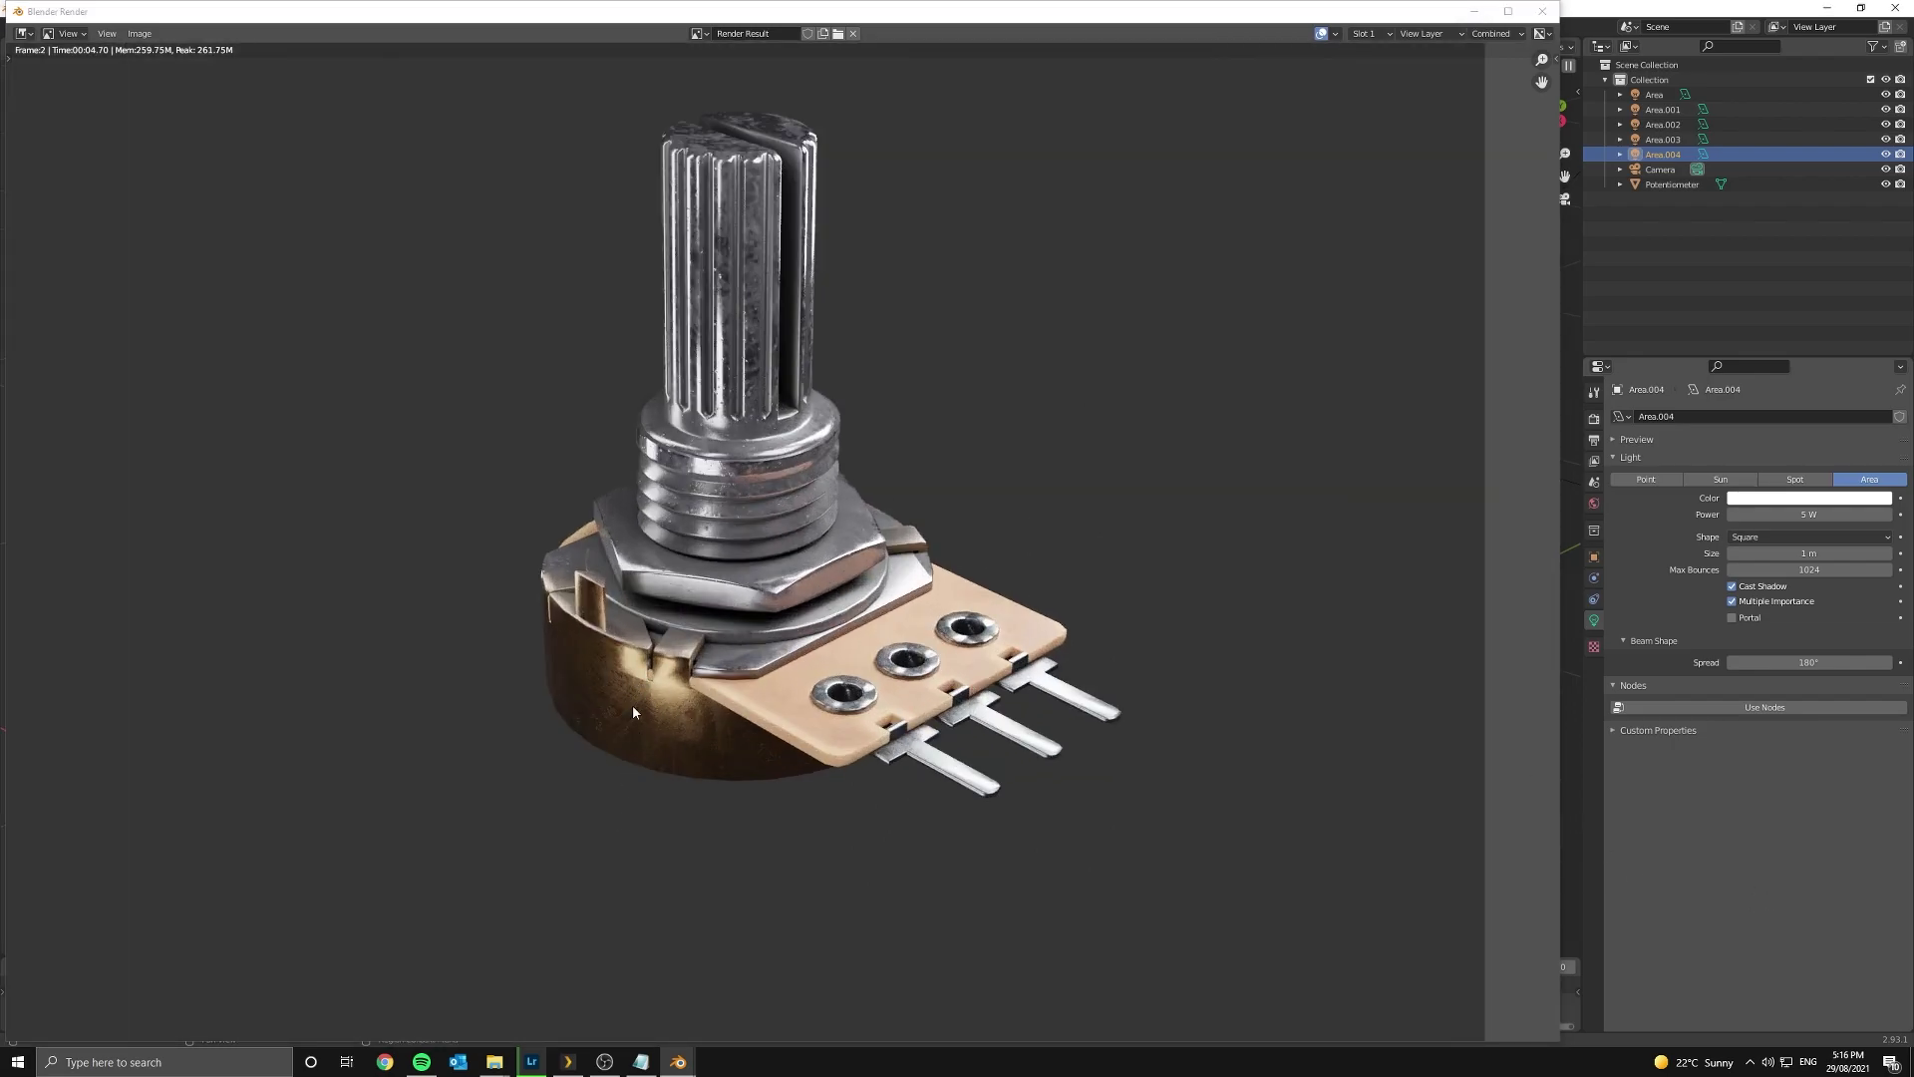
left_click(1542, 11)
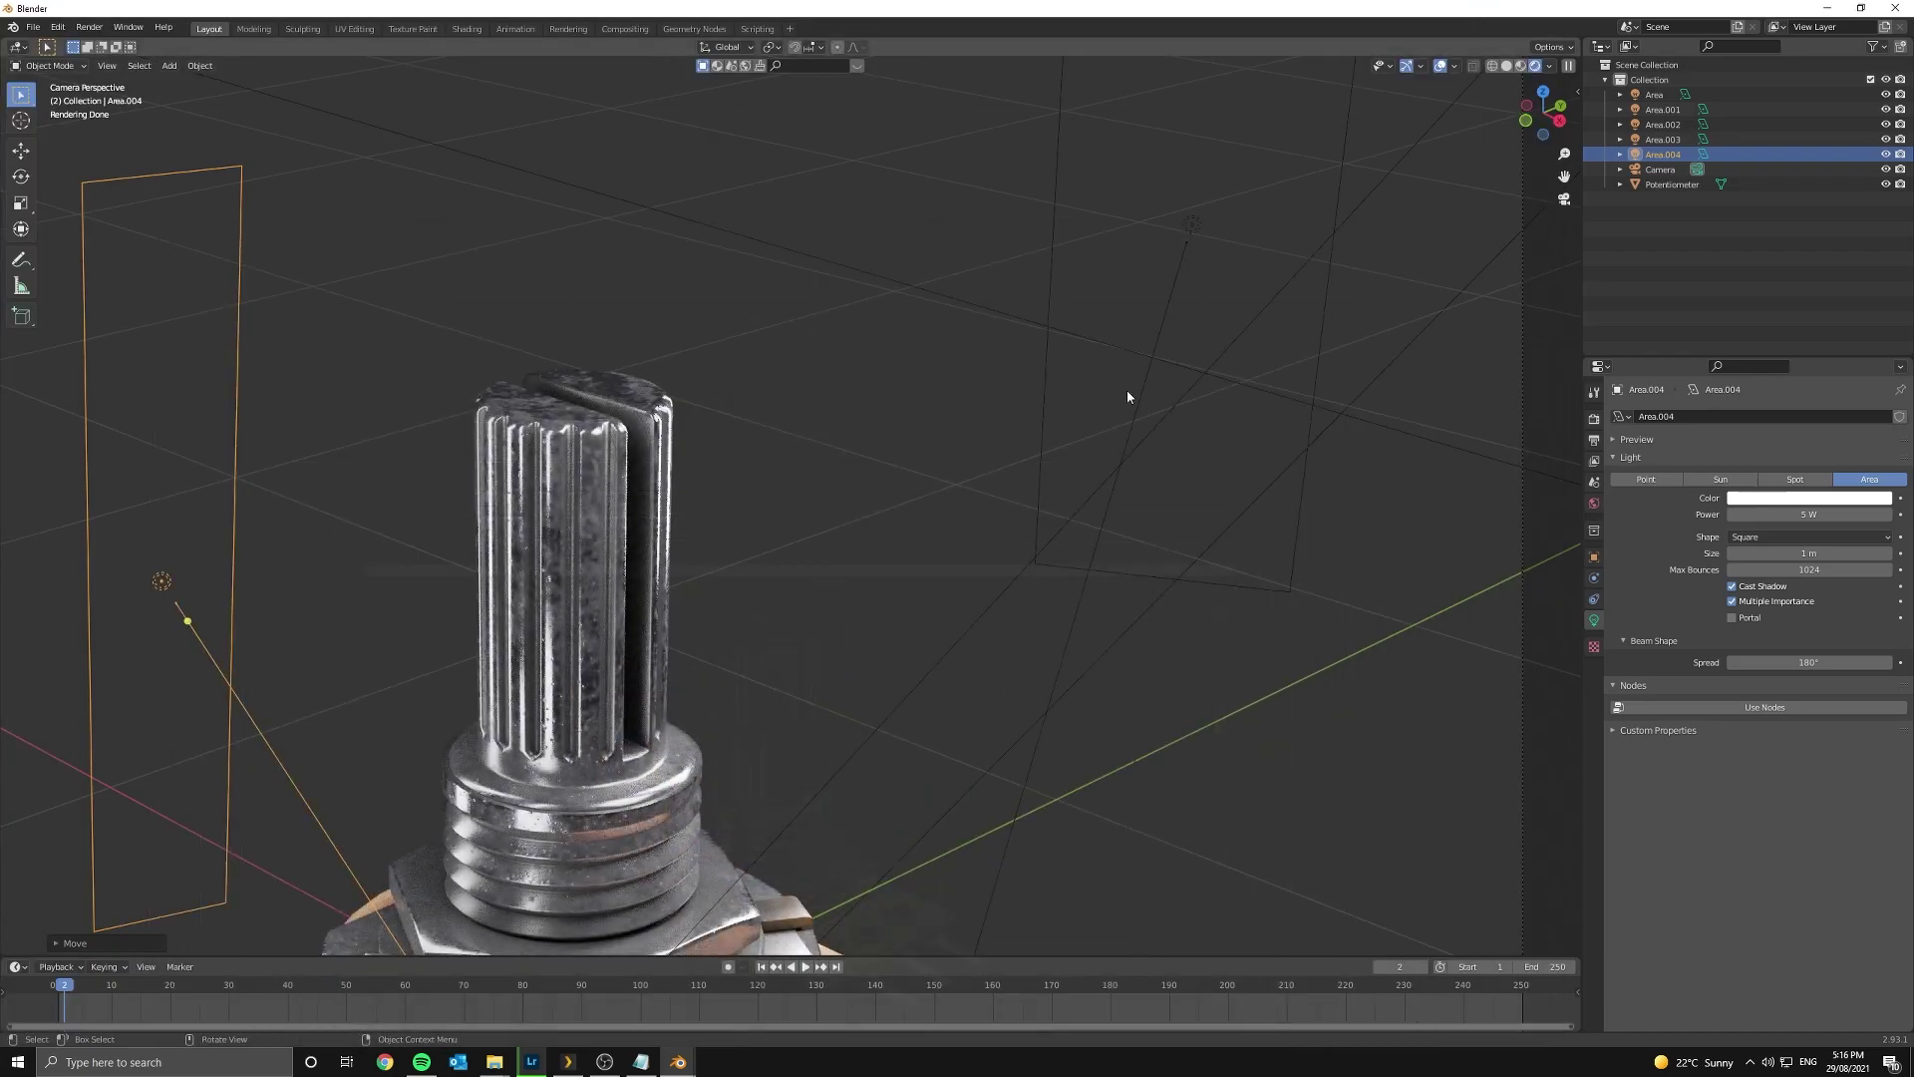
- Look over the light arrangement from outside the camera in solid shading, and return to rendered shading
scroll(1126, 391, "down", 8)
middle_click_drag(928, 568, 859, 668)
key("z")
left_click(1257, 664)
middle_click_drag(981, 714, 1170, 504, "shift")
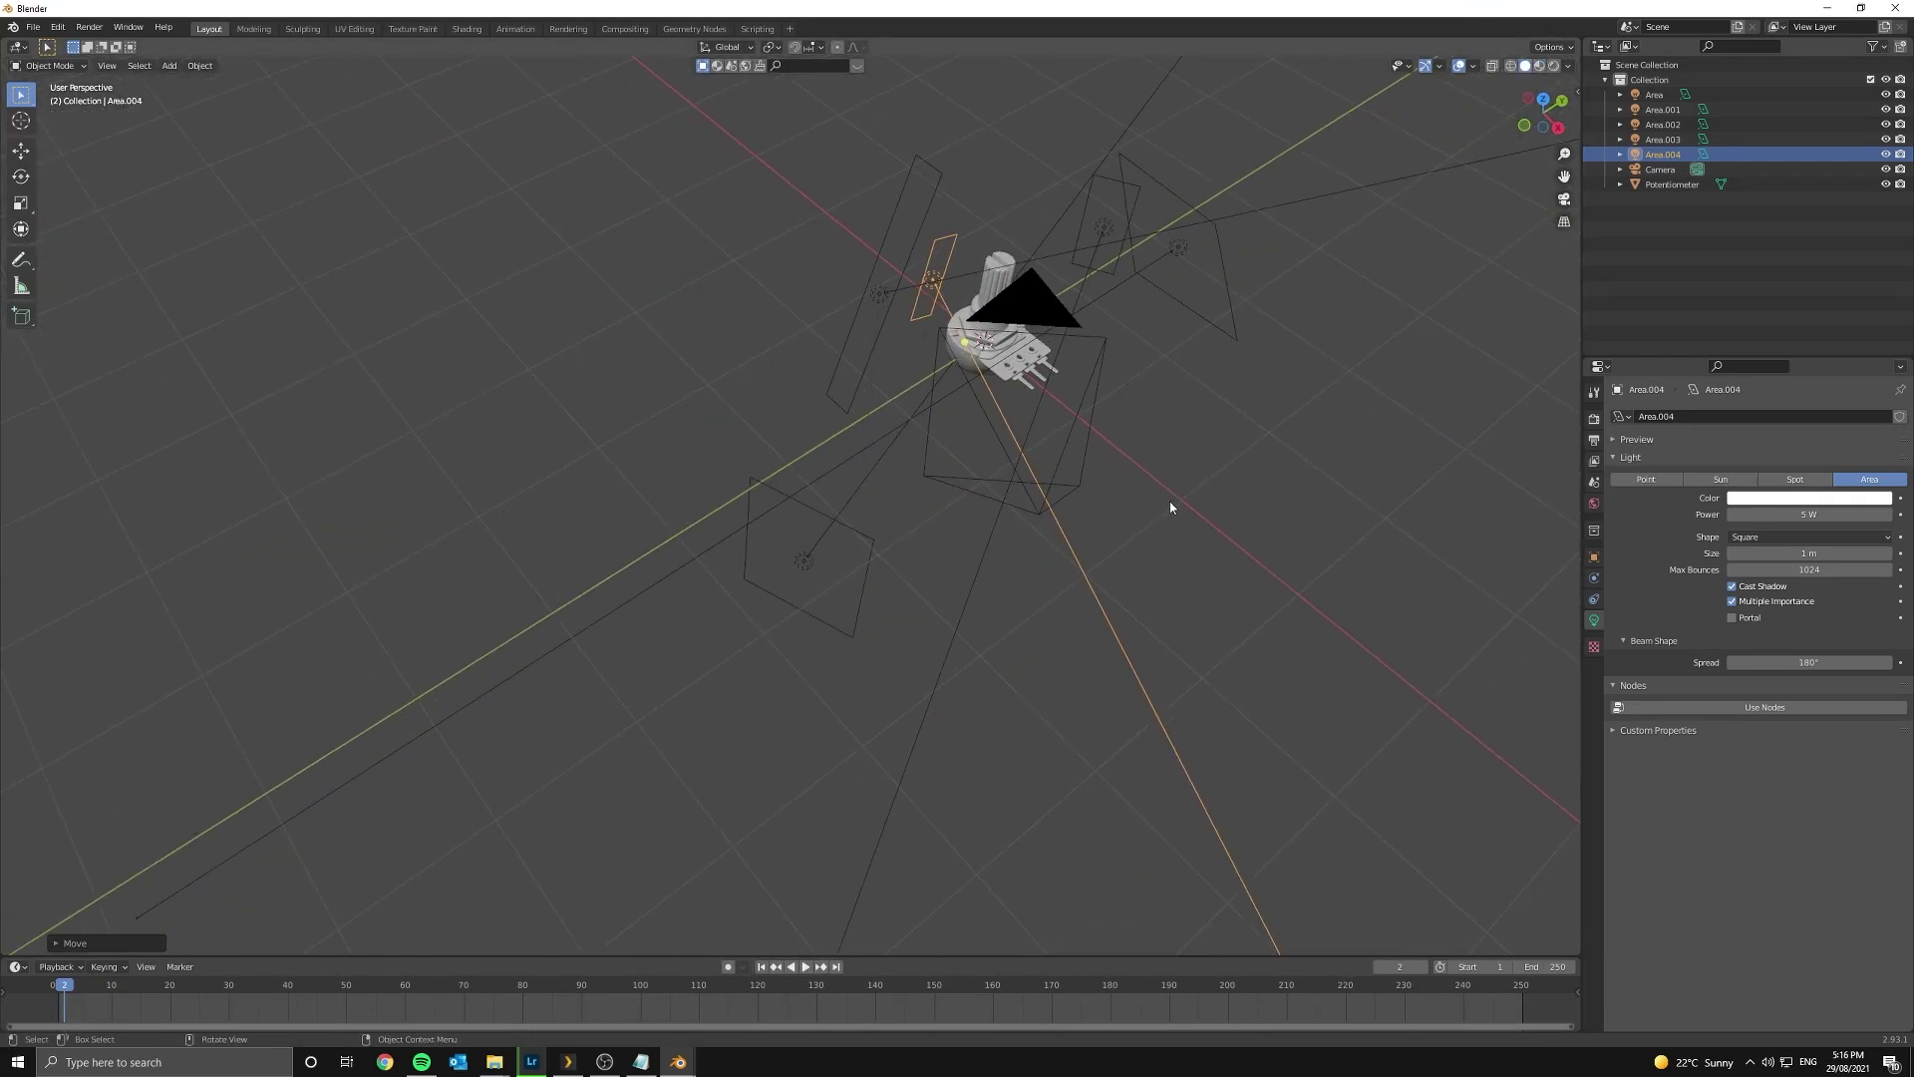
mouse_move(1326, 583)
middle_mouse_down()
mouse_move(1254, 477)
mouse_move(1145, 492)
middle_mouse_up()
key("z")
left_click(1142, 399)
- Reshape the Area.003 light into a wide panel by scaling it along global X and global Z
middle_click_drag(832, 546, 1066, 560)
scroll(1006, 453, "up", 3)
left_click(948, 456)
middle_click_drag(922, 521, 901, 572)
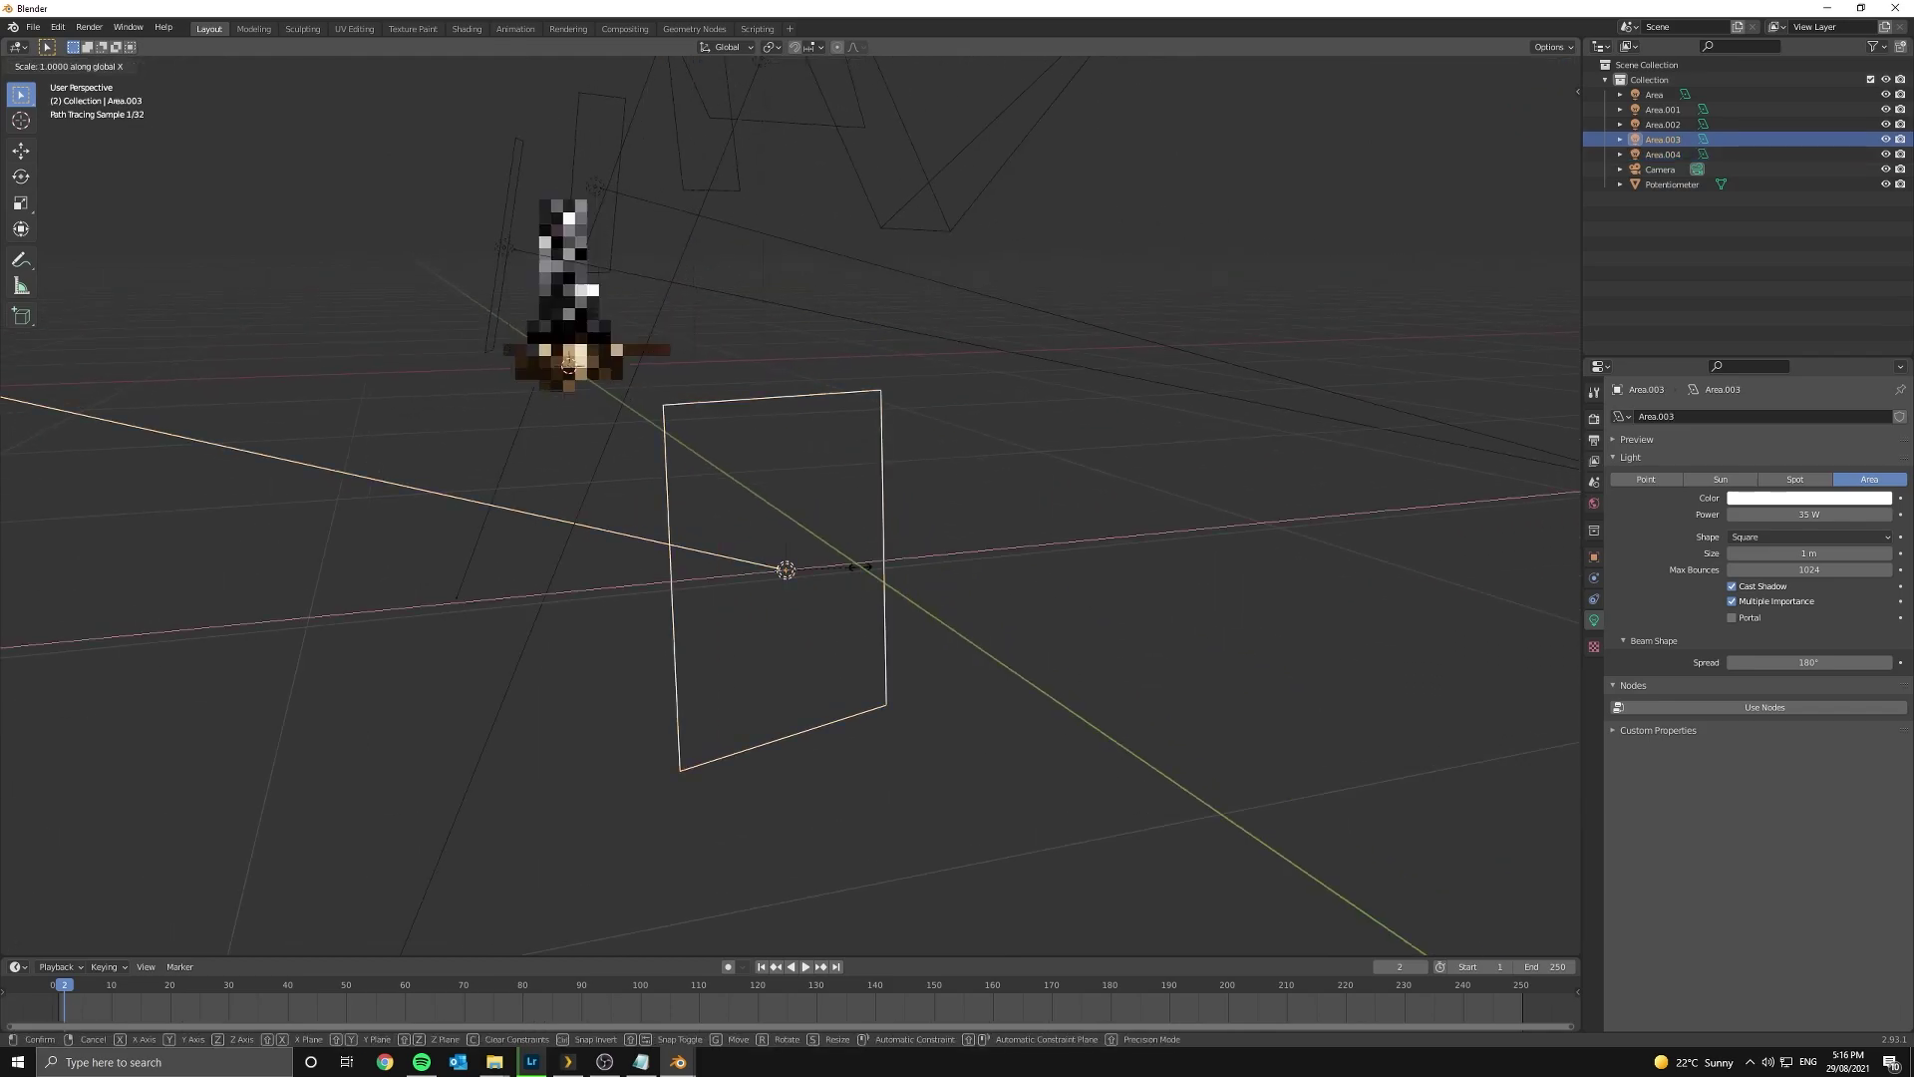
key("s")
key("z")
key("x")
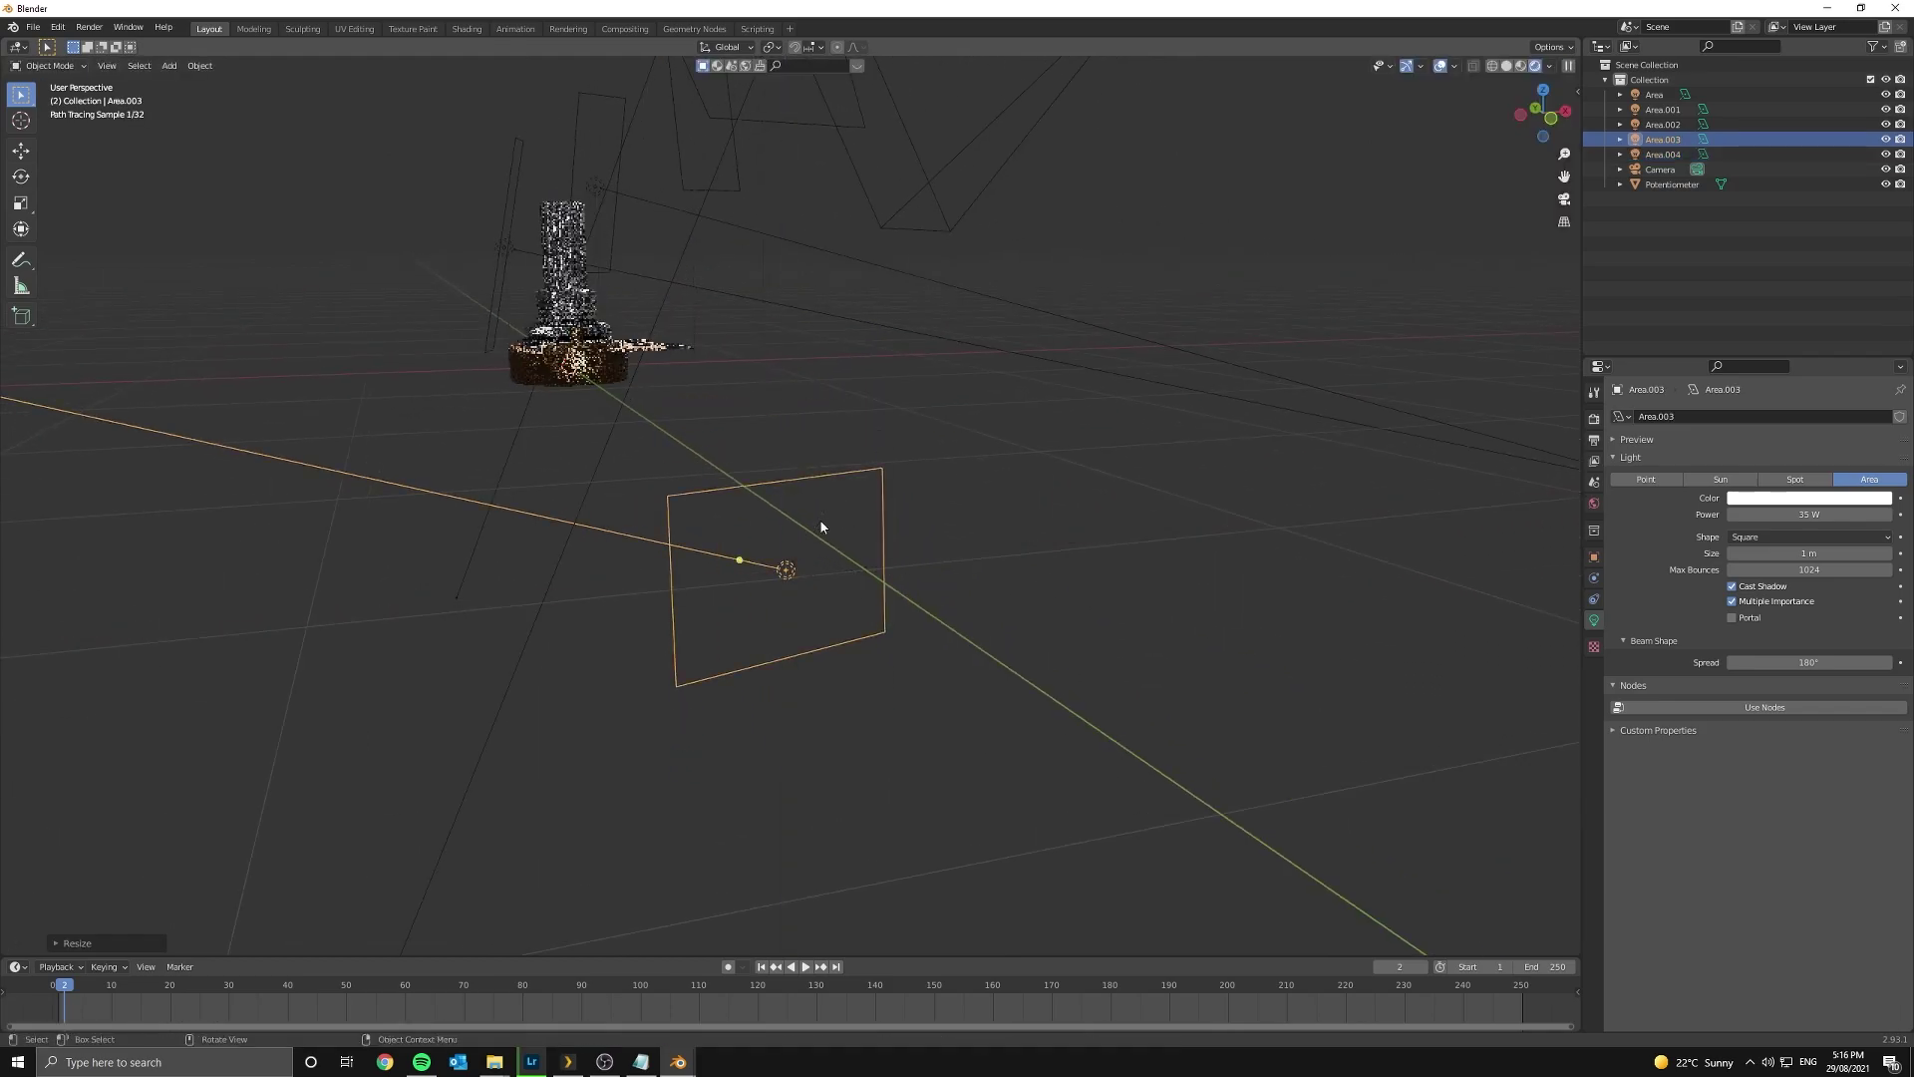
left_click(1092, 487)
left_click(1123, 478)
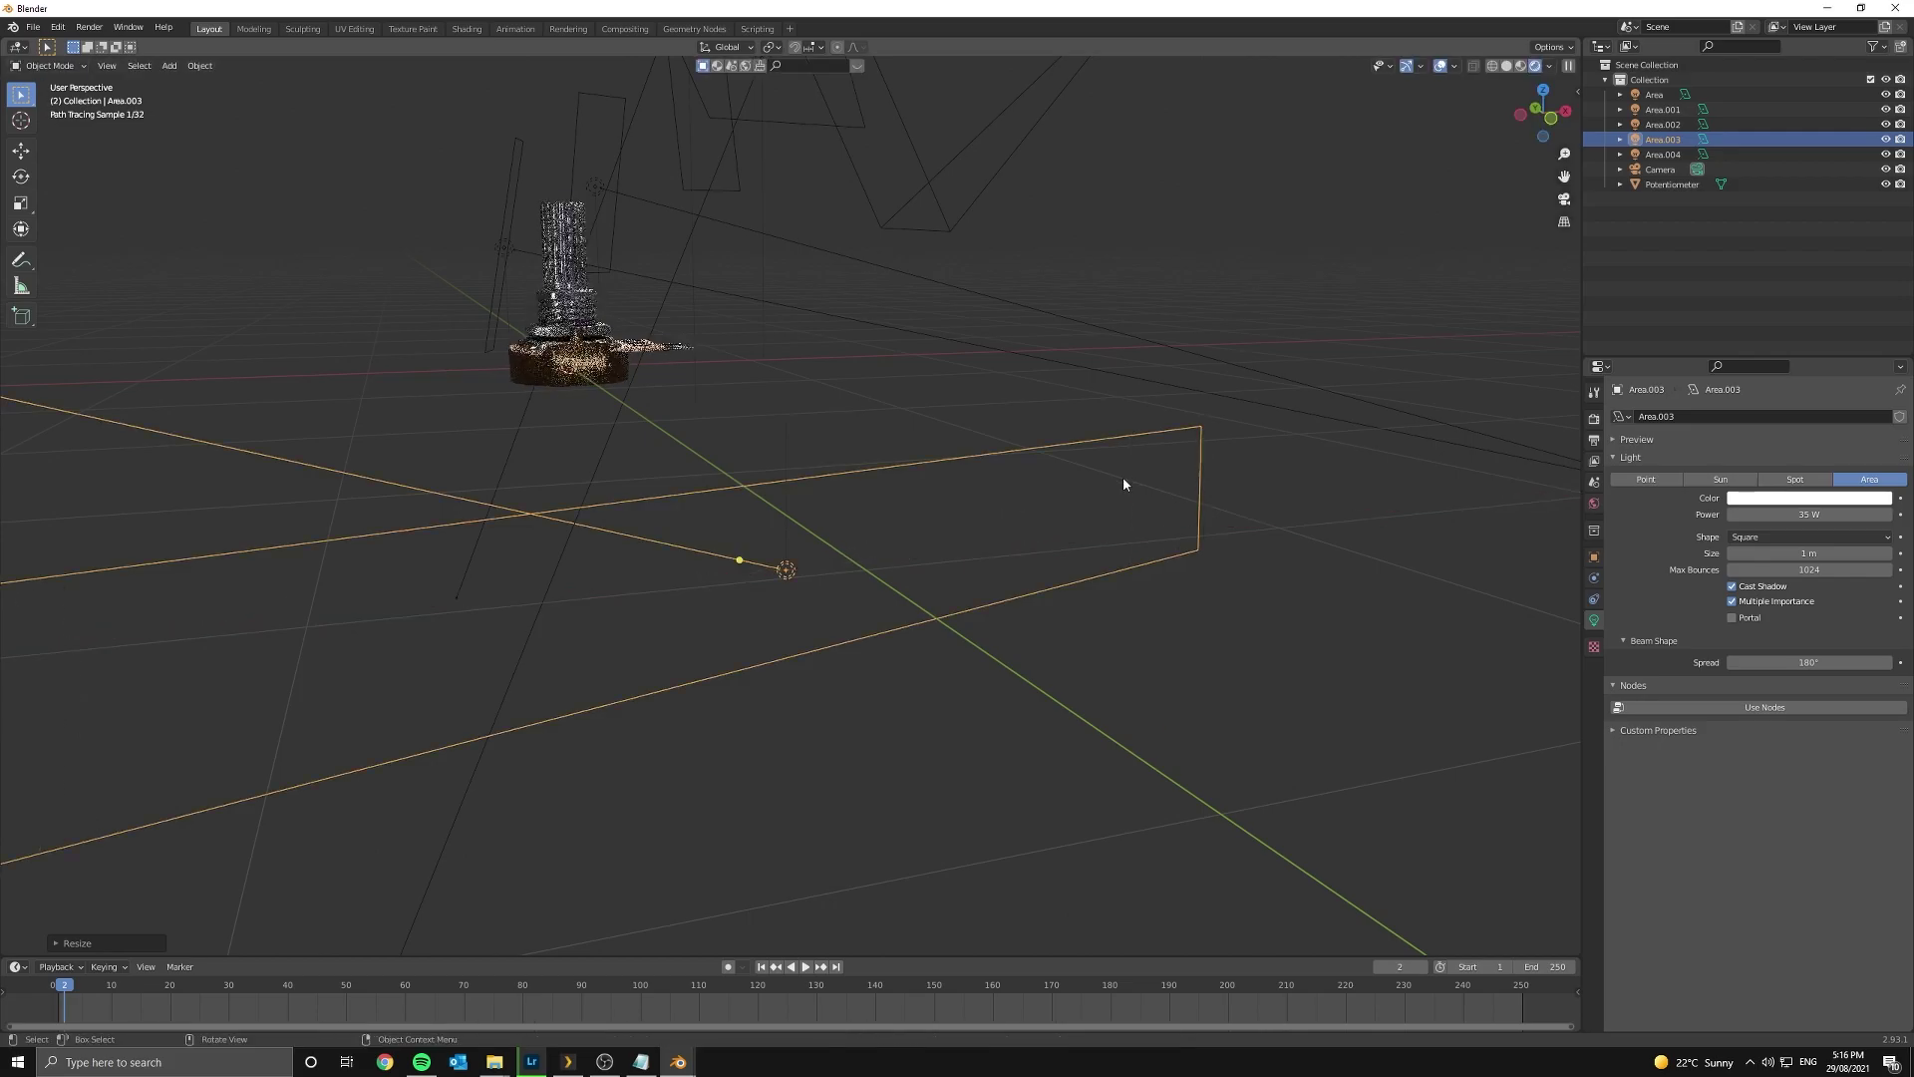
key("s")
key("z")
left_click(1274, 670)
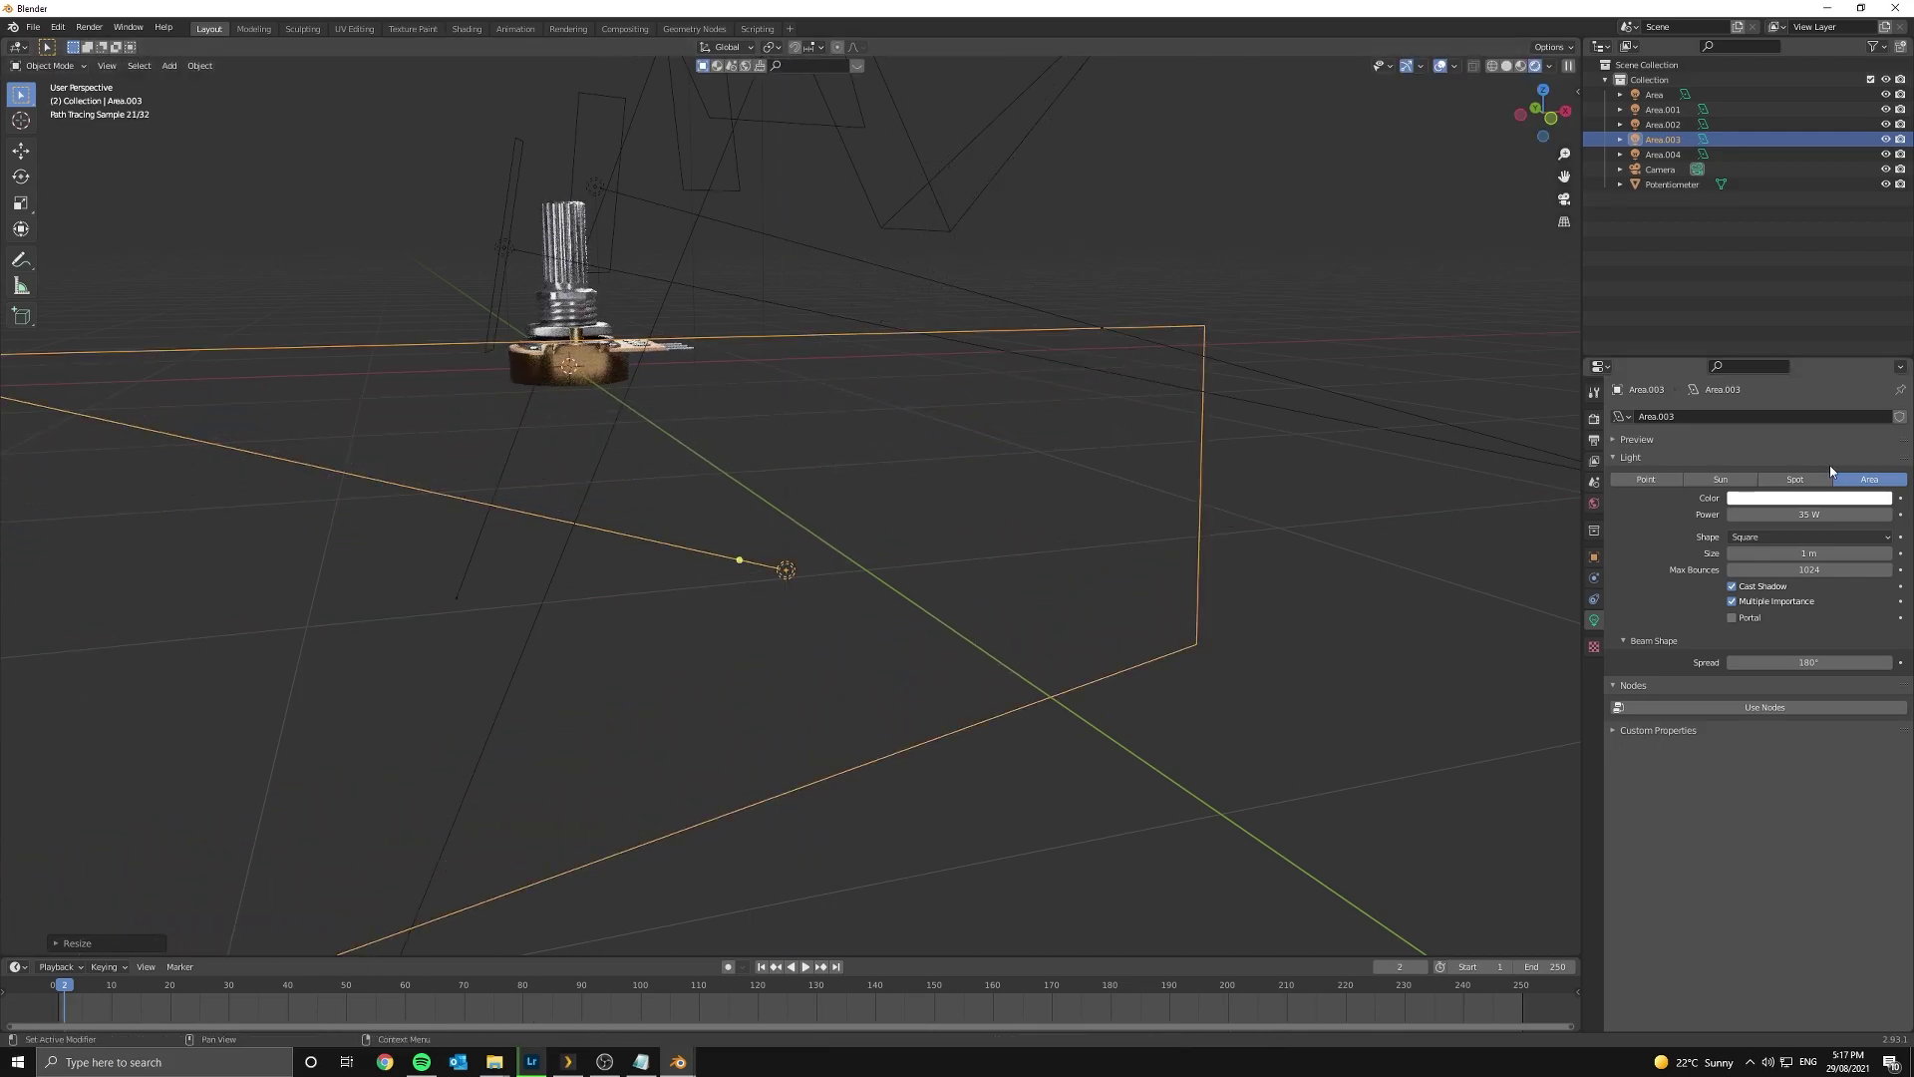
- Set the power of Area.003 to 63.6 W and check its effect through the camera
mouse_move(1813, 515)
left_mouse_down()
mouse_move(1894, 514)
mouse_move(1825, 515)
left_mouse_up()
key("KP_0")
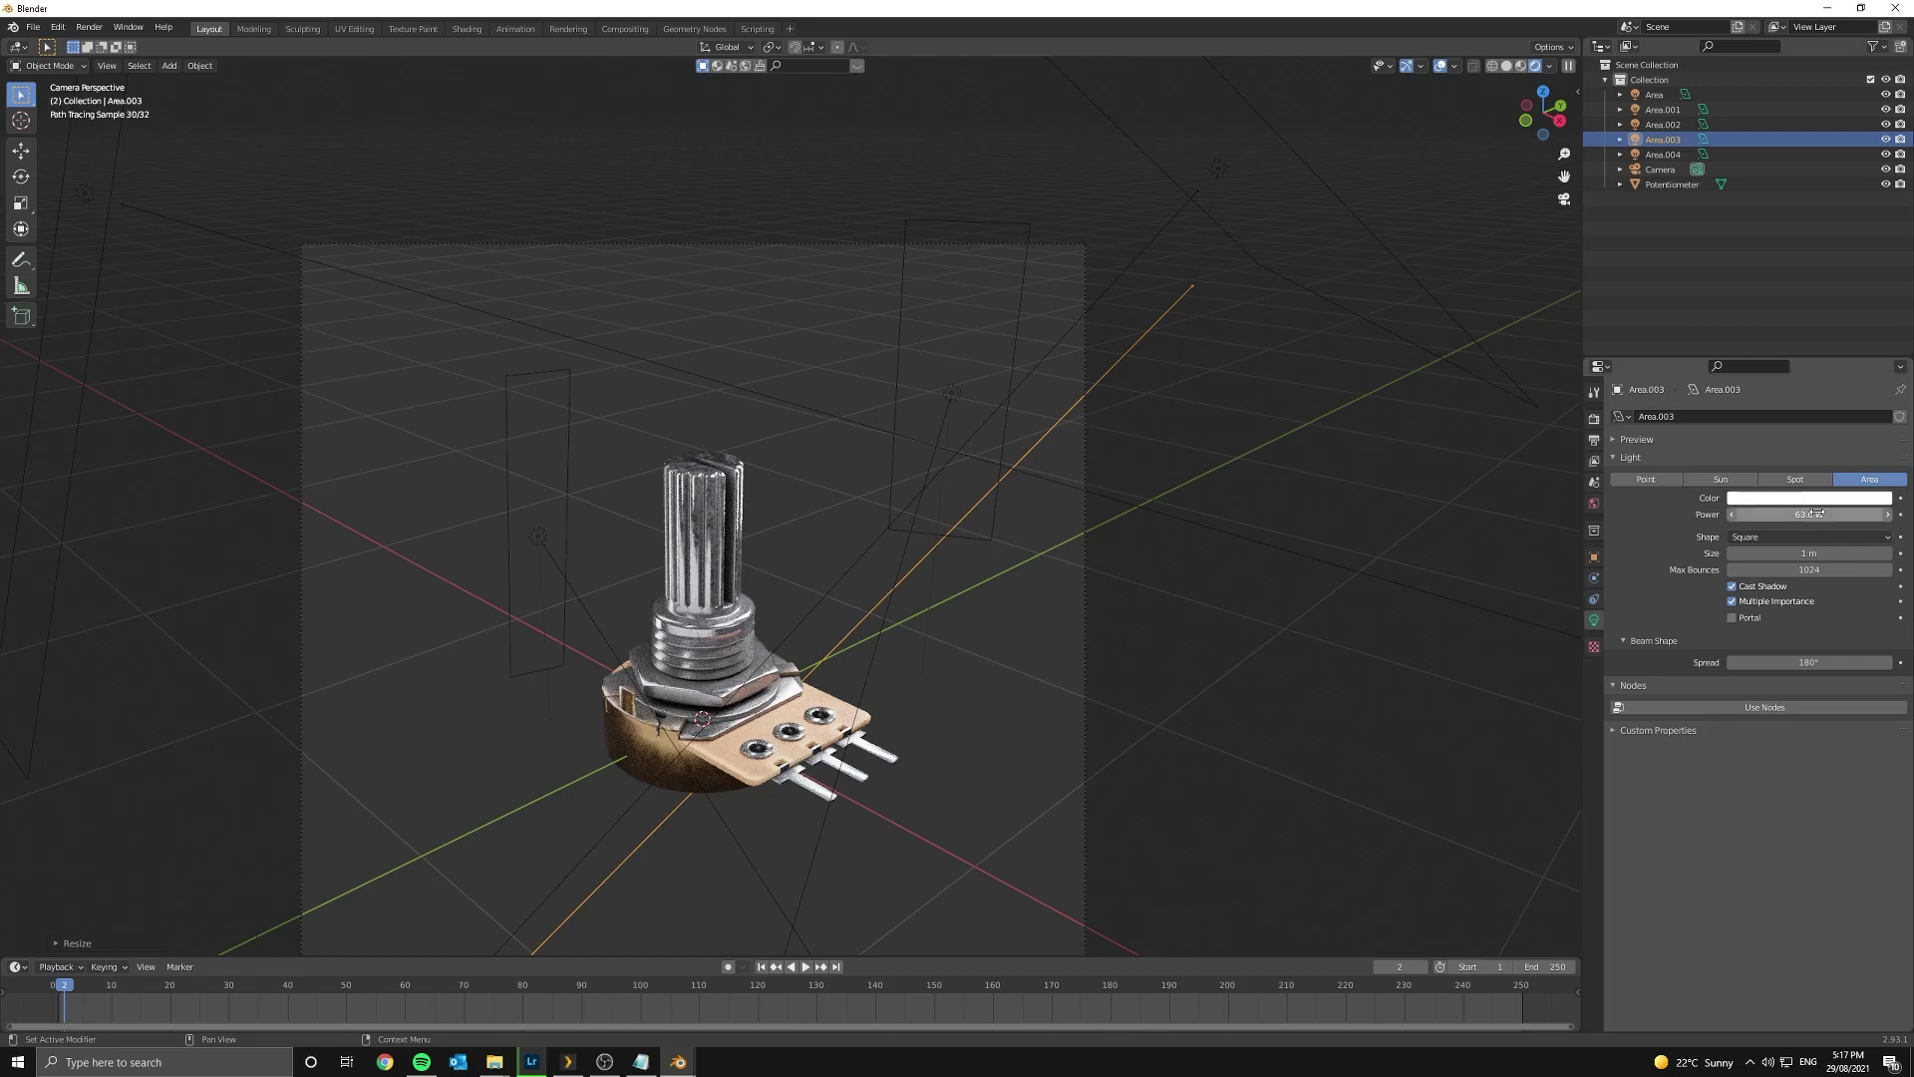
scroll(865, 900, "down", 4)
middle_click_drag(839, 774, 904, 698, "shift")
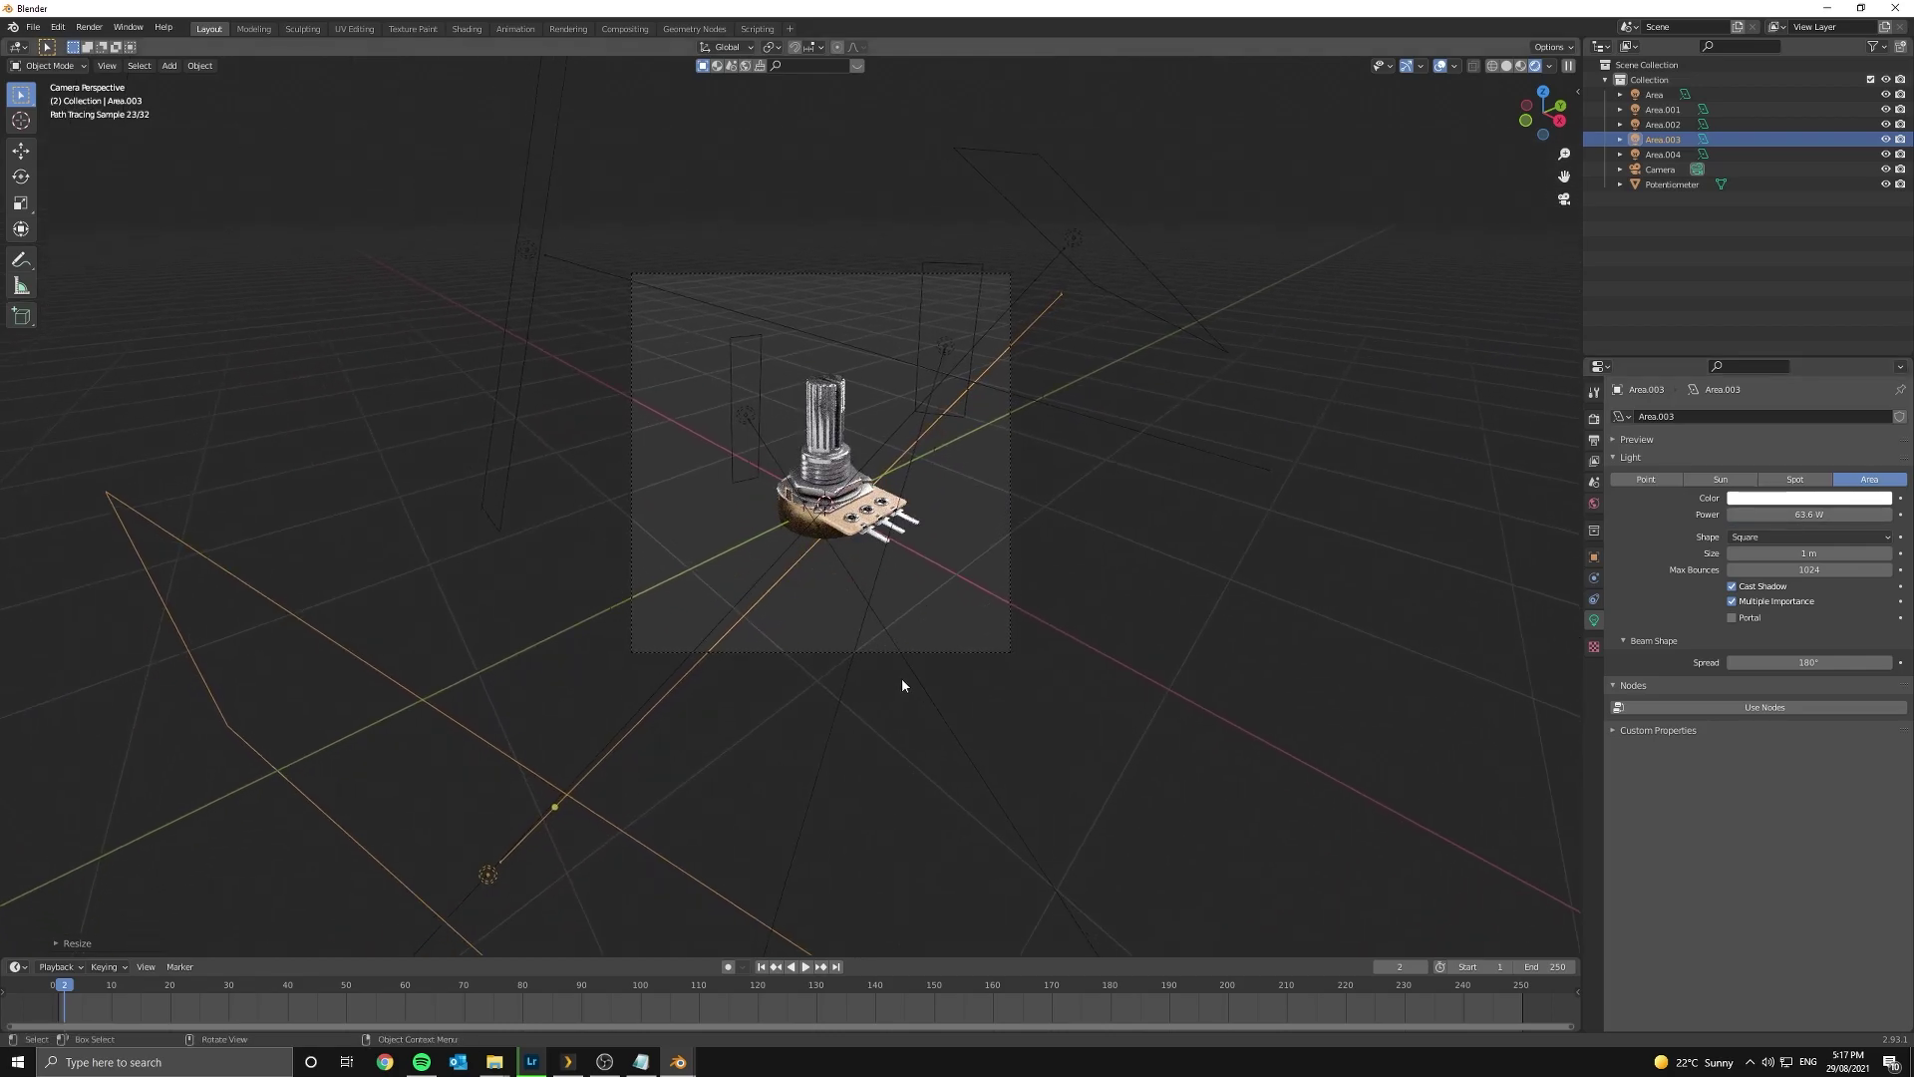
key("g")
right_click(923, 399)
- Clear the rotation of Area.003 and rotate it 90° around global Z
middle_click_drag(923, 399, 885, 564)
scroll(886, 565, "down", 5)
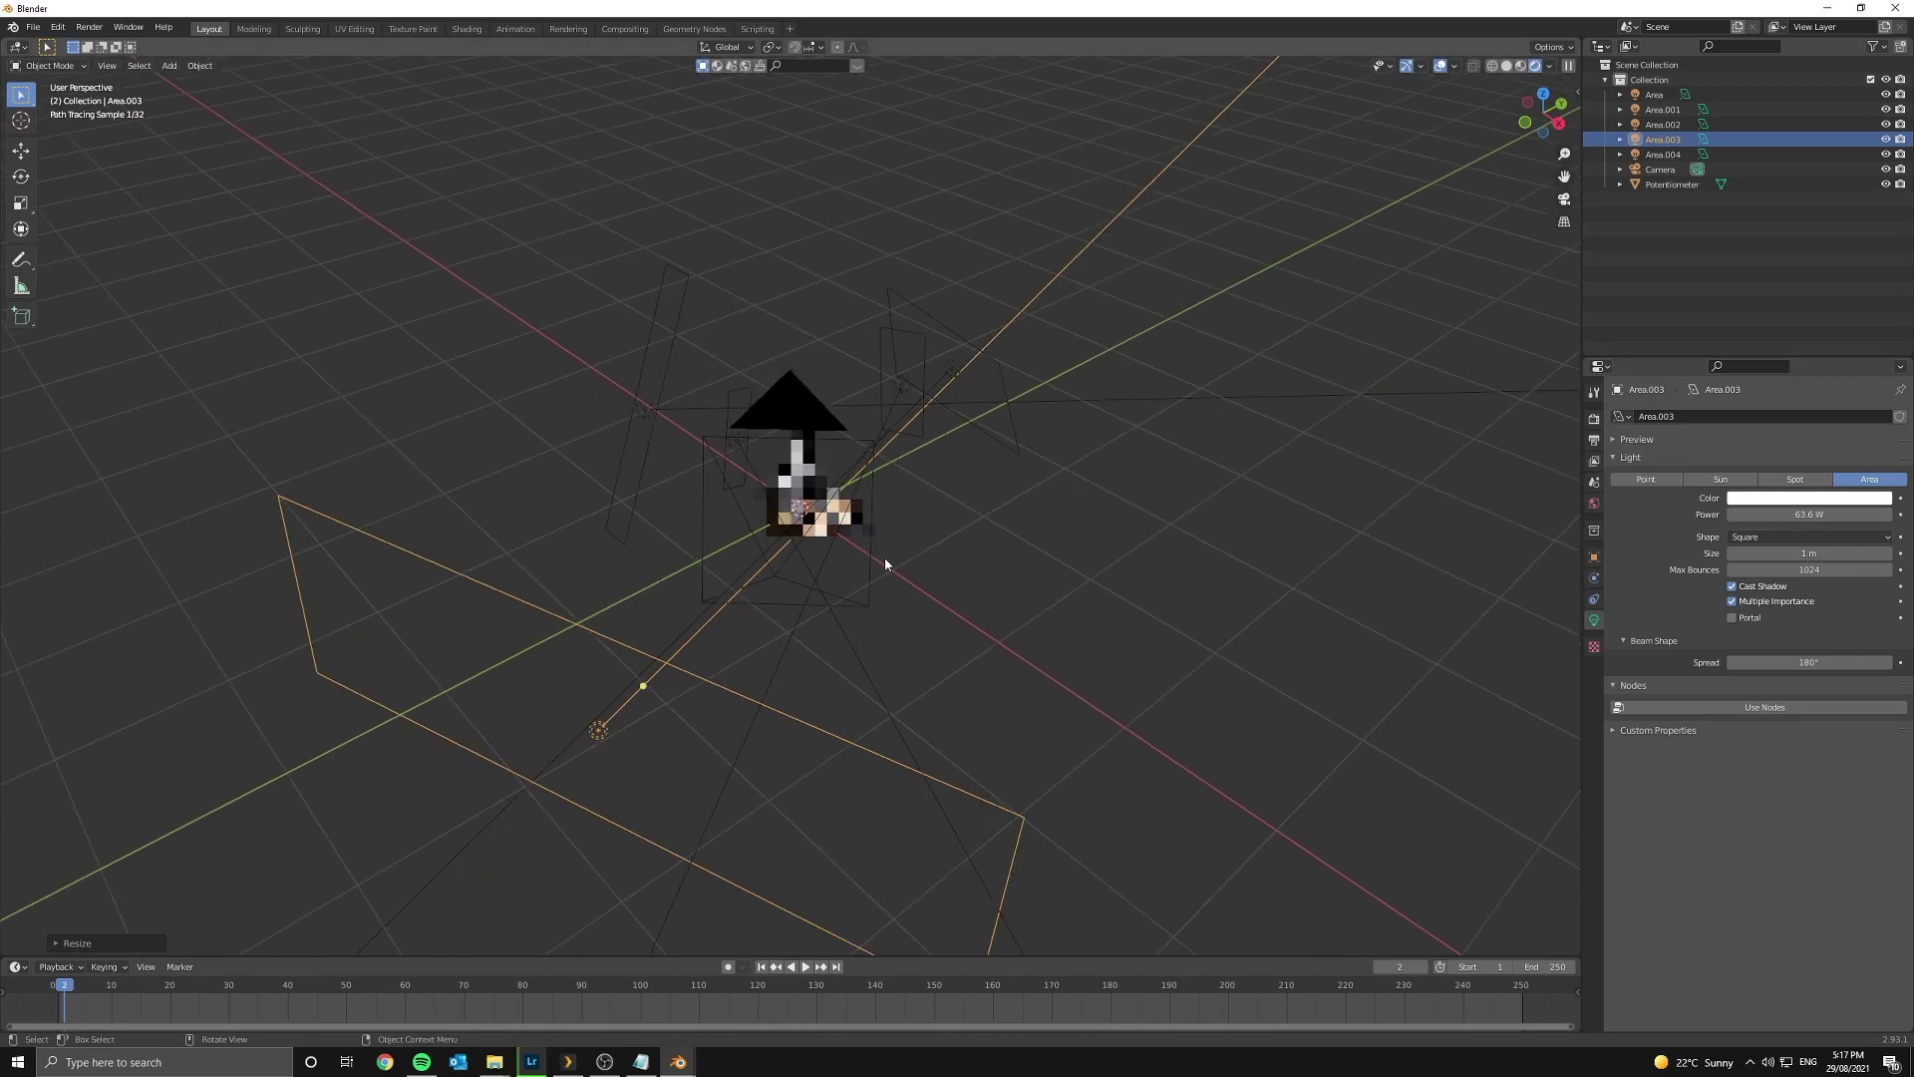
key("r")
right_click(923, 589)
key("alt+r")
type("rz")
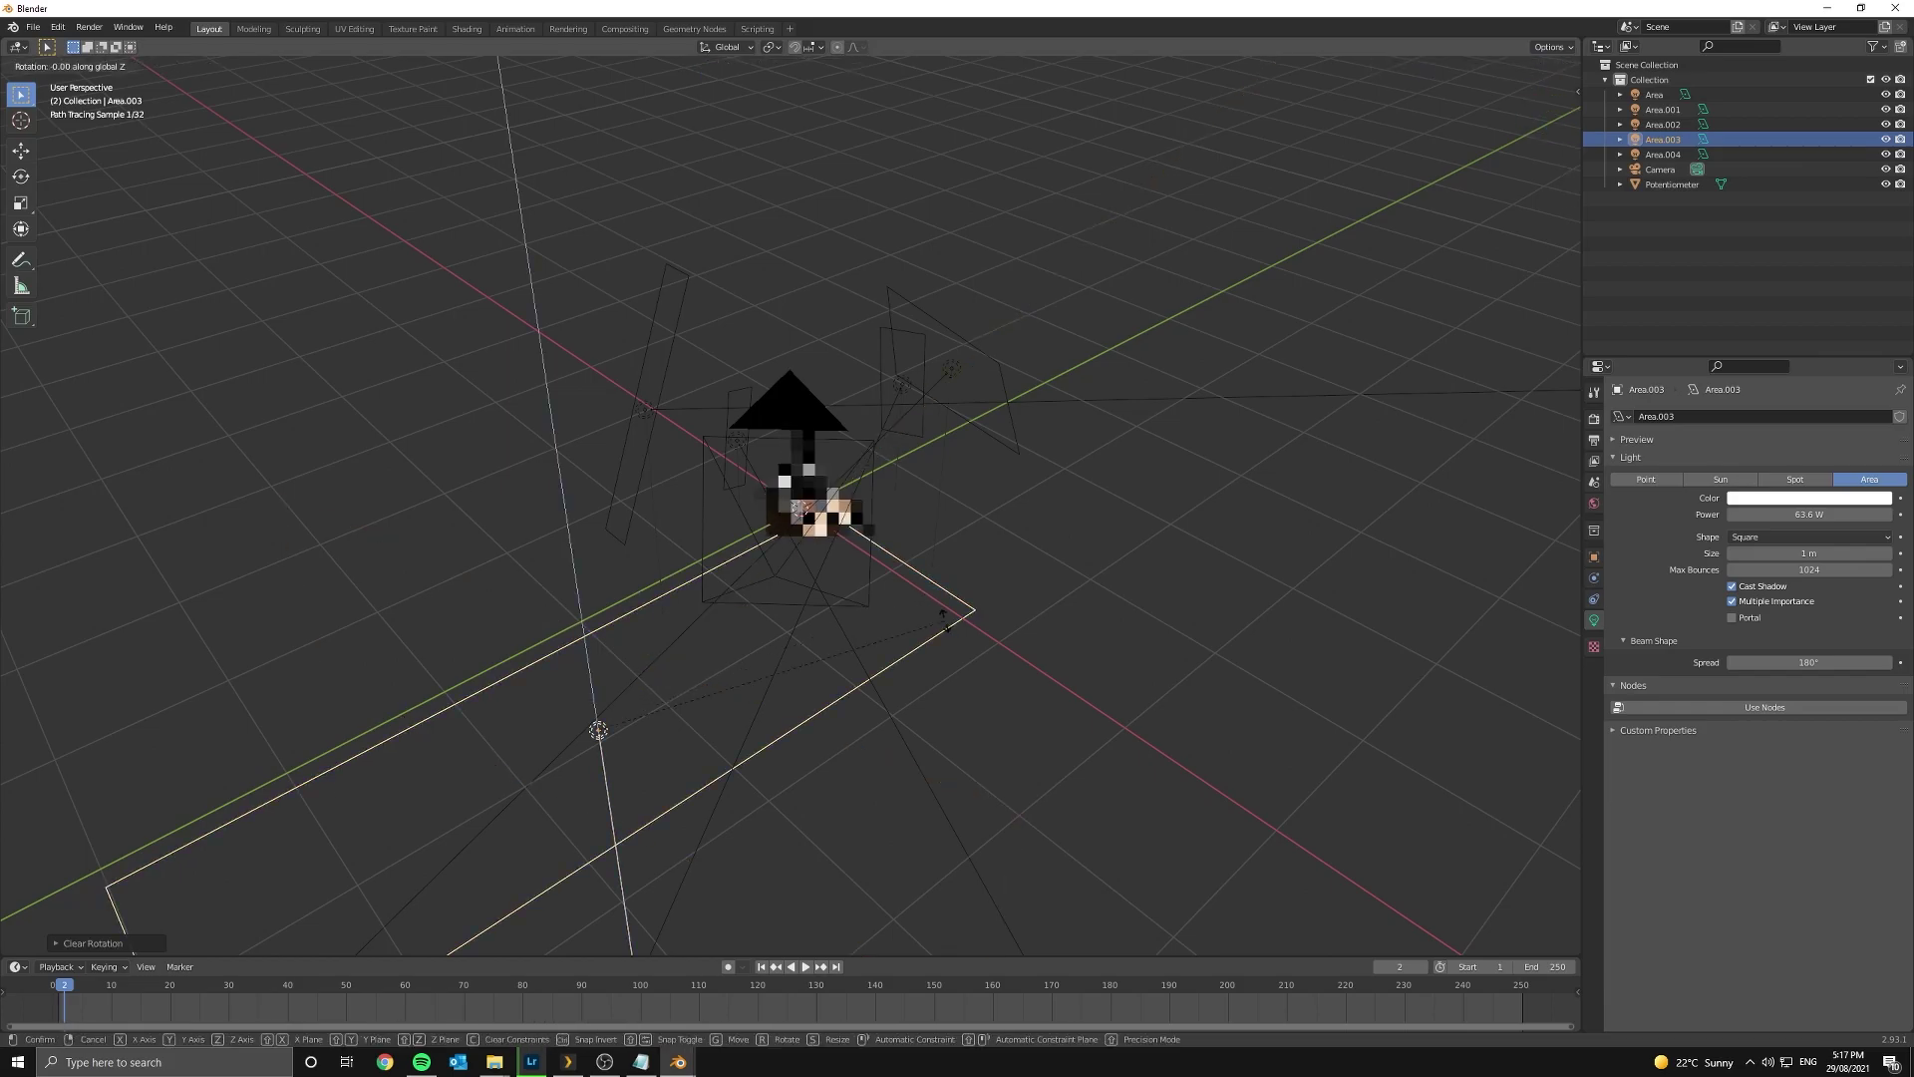
type("80990")
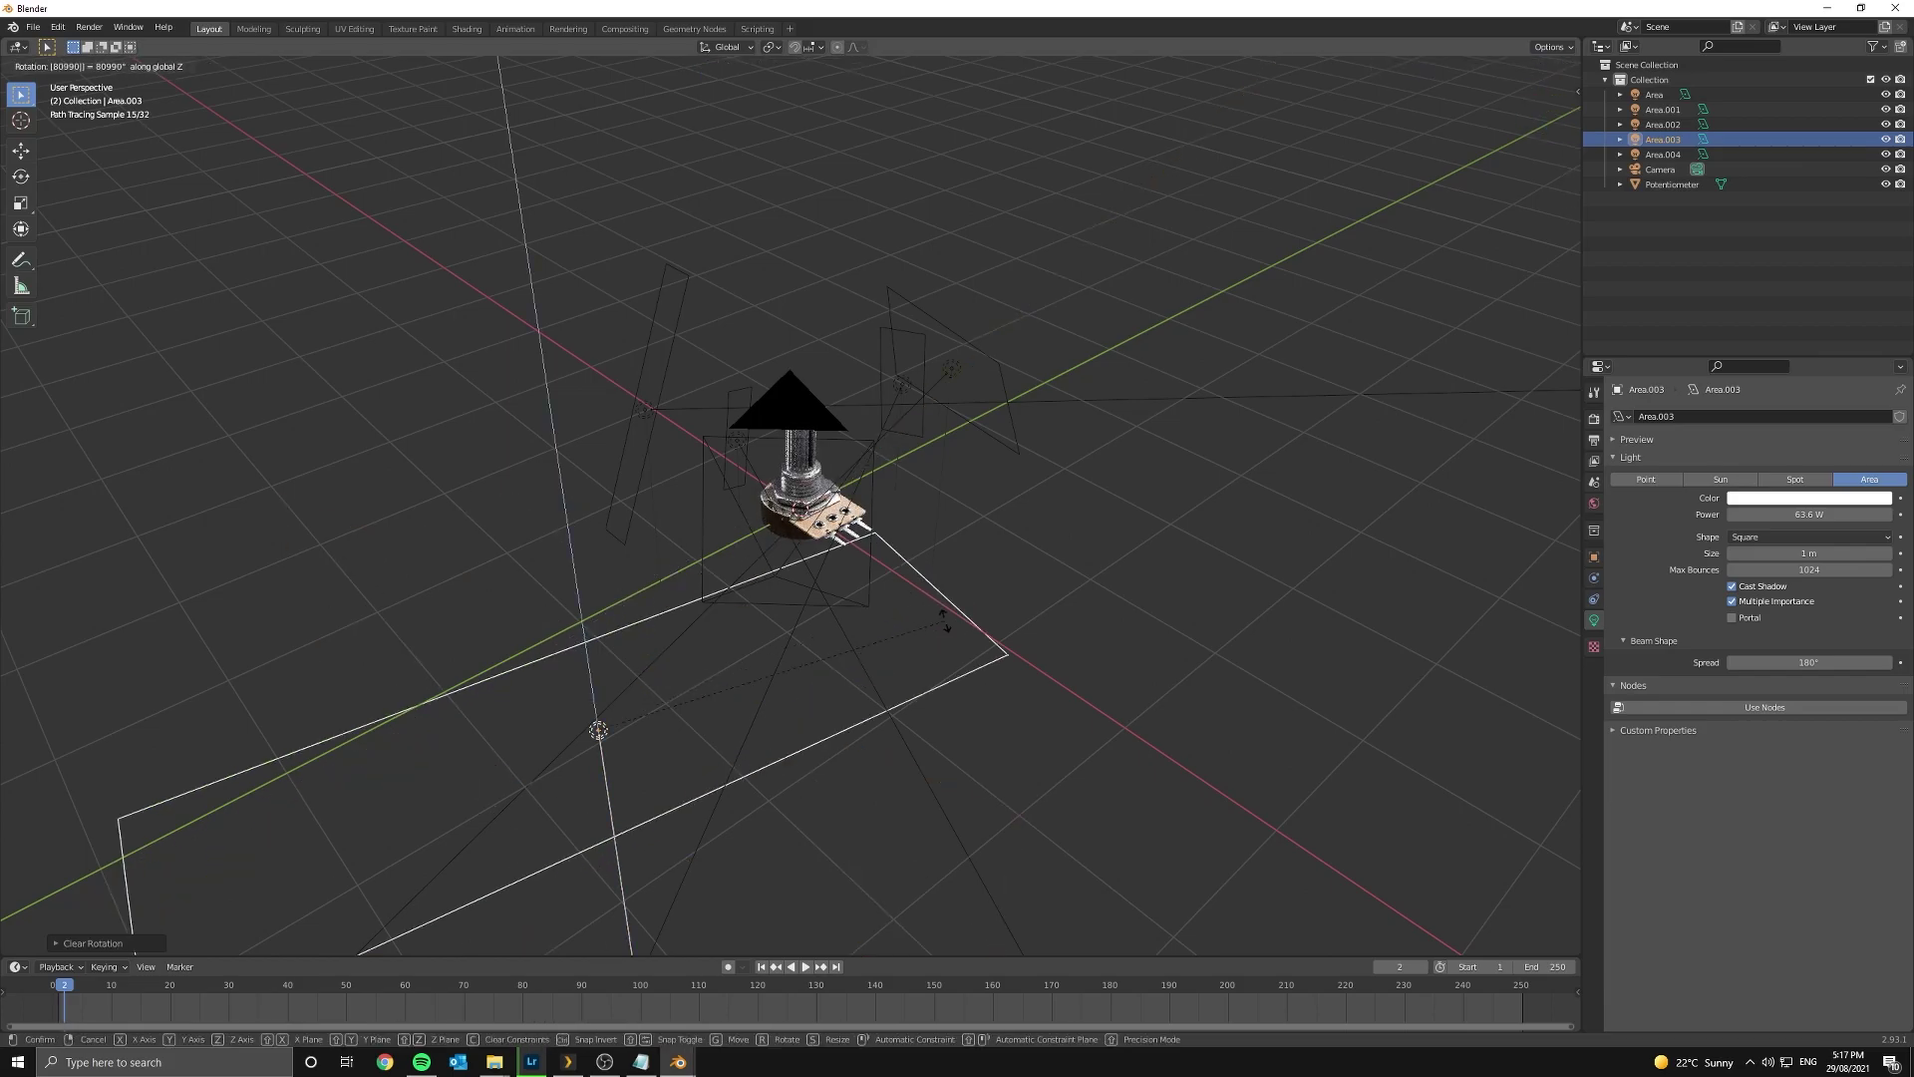
right_click(945, 620)
type("rz90")
key("Return")
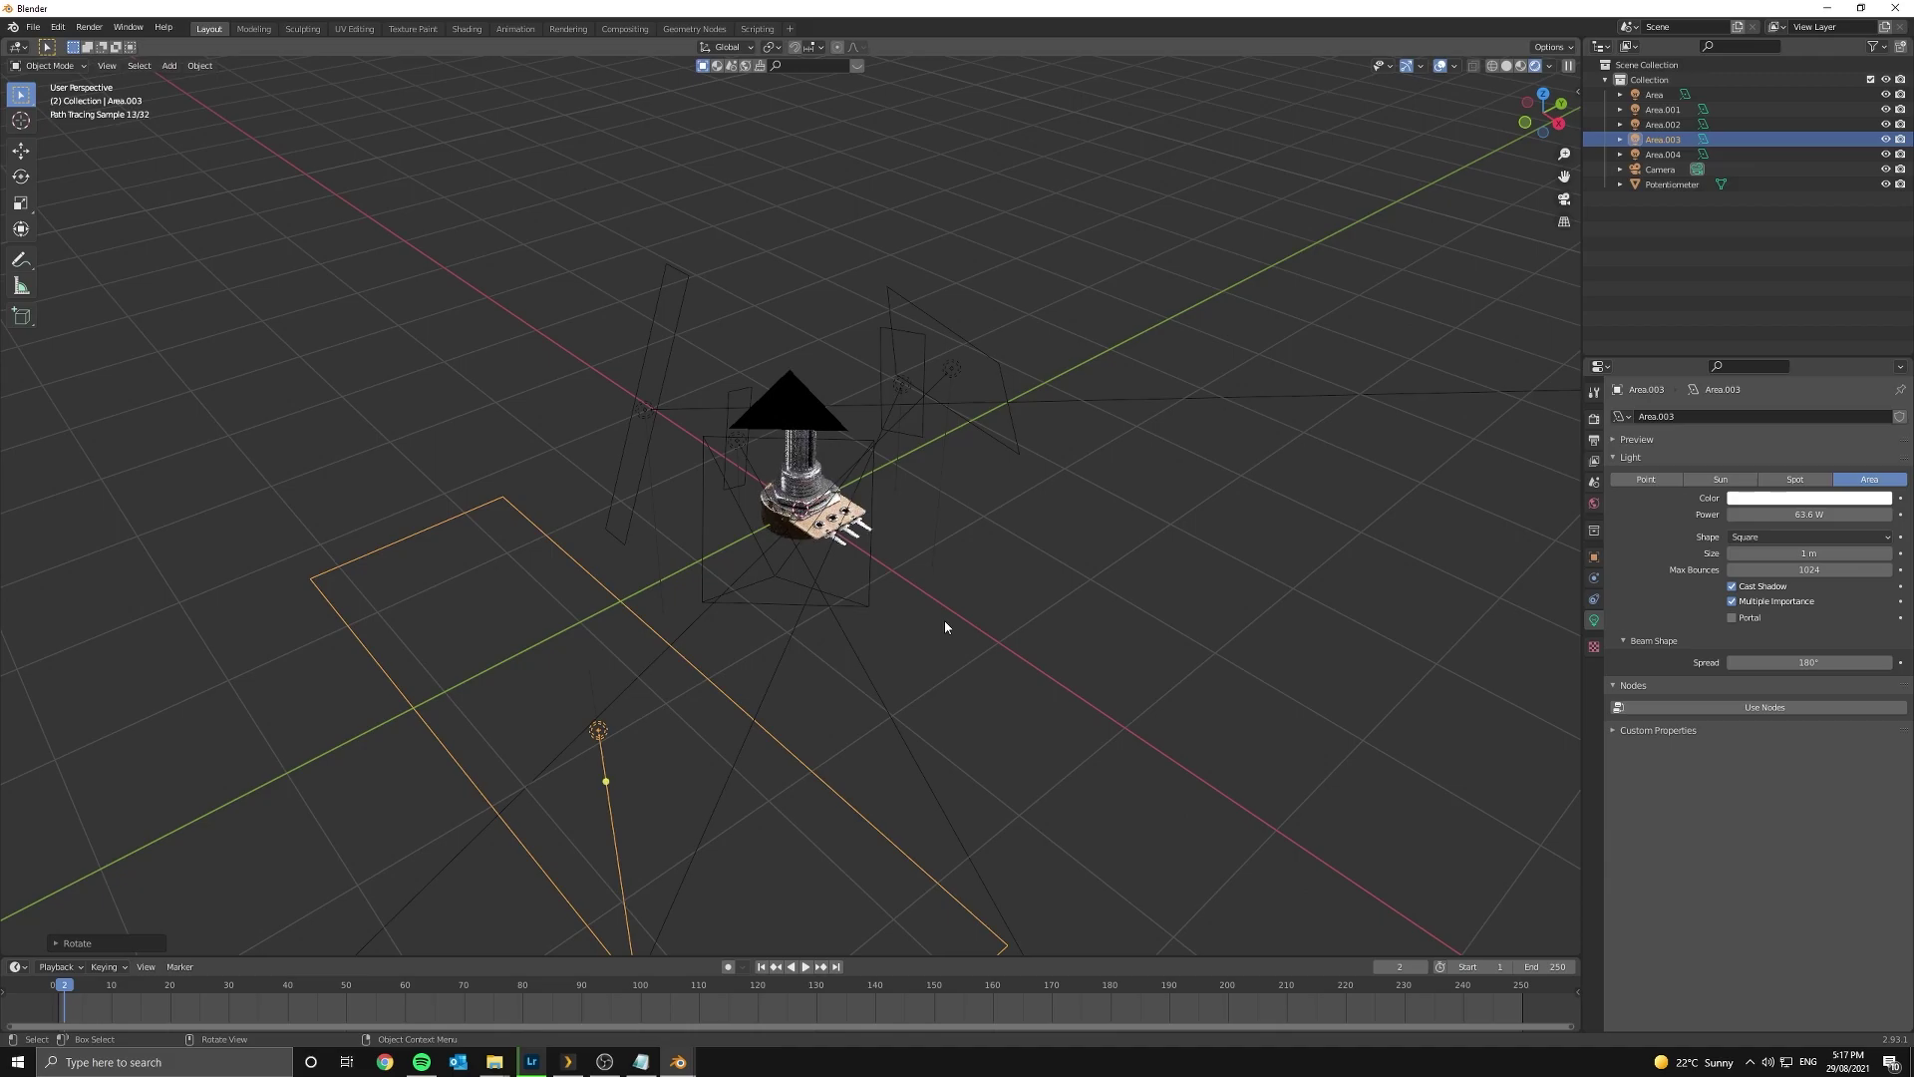
- Tilt Area.003 off its downward direction and adjust its height along global Z
key("g")
key("z")
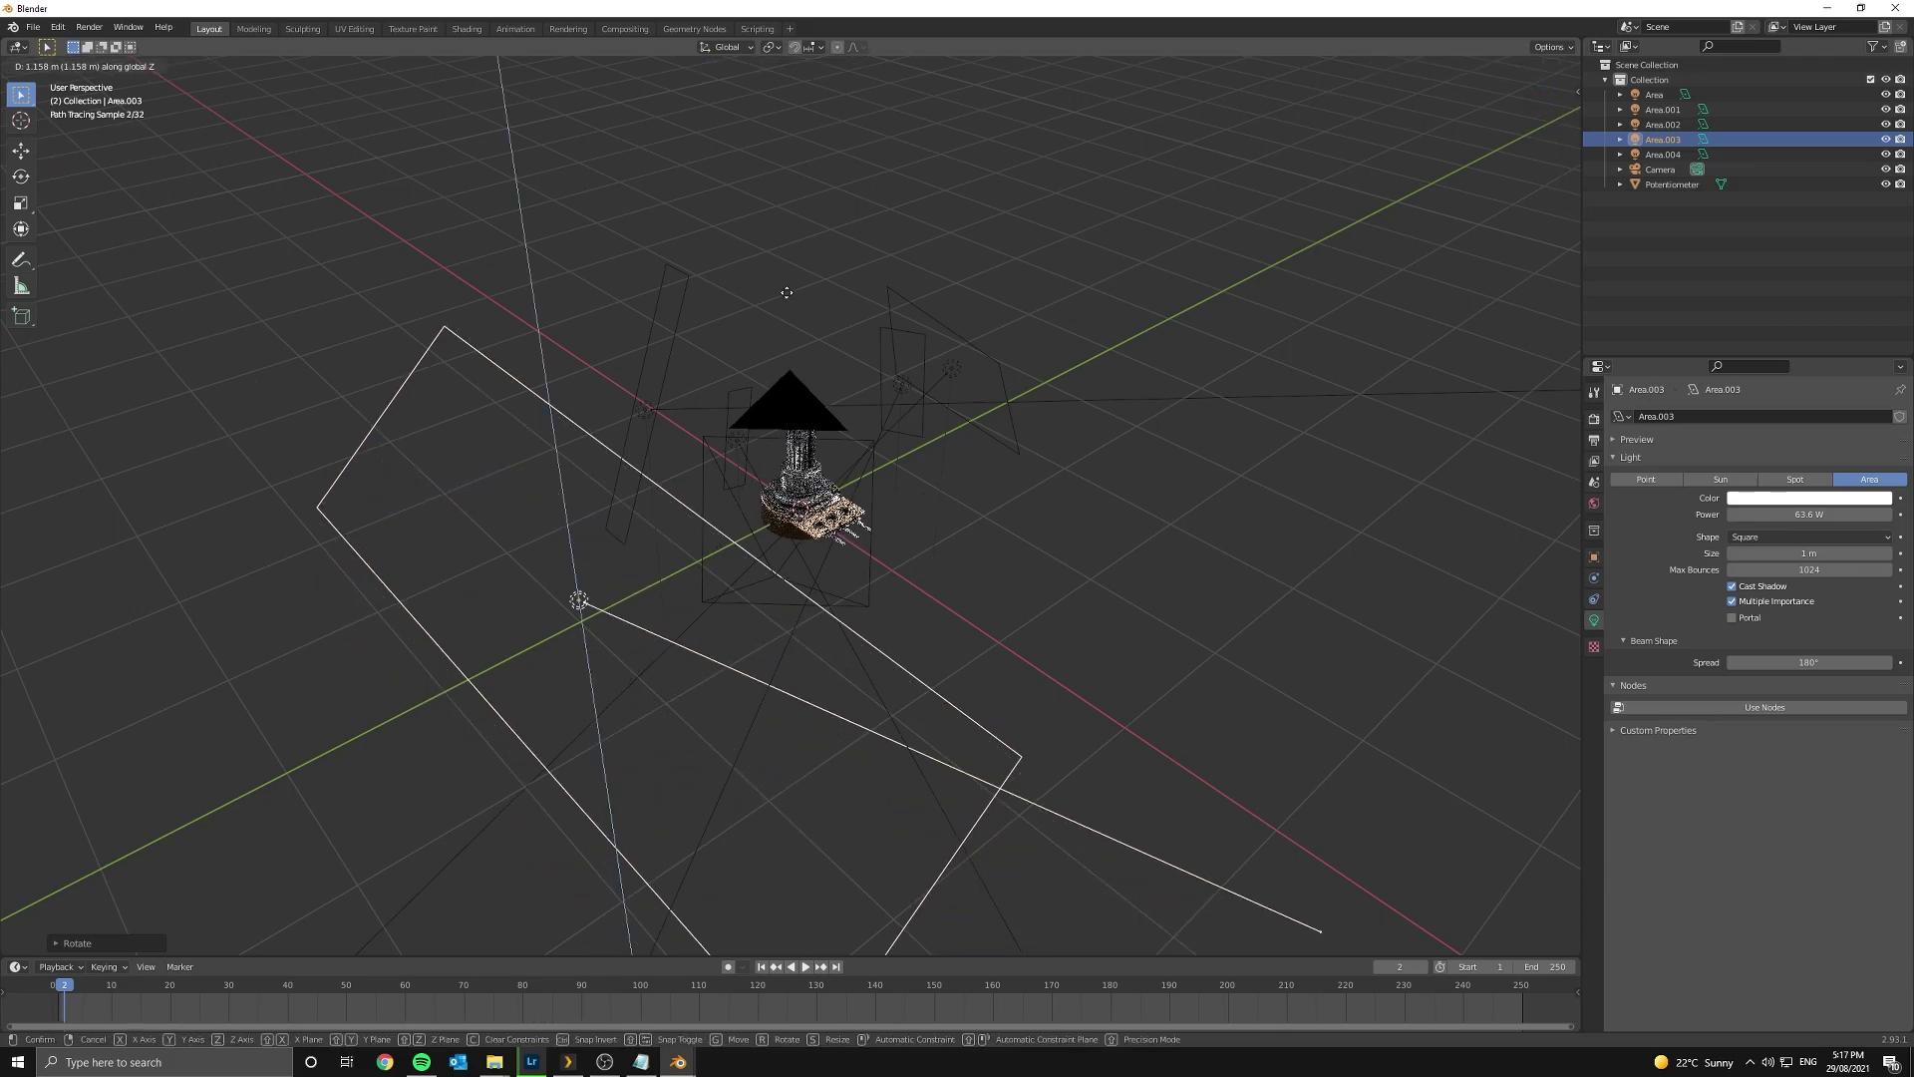
left_click(794, 201)
key("g")
key("z")
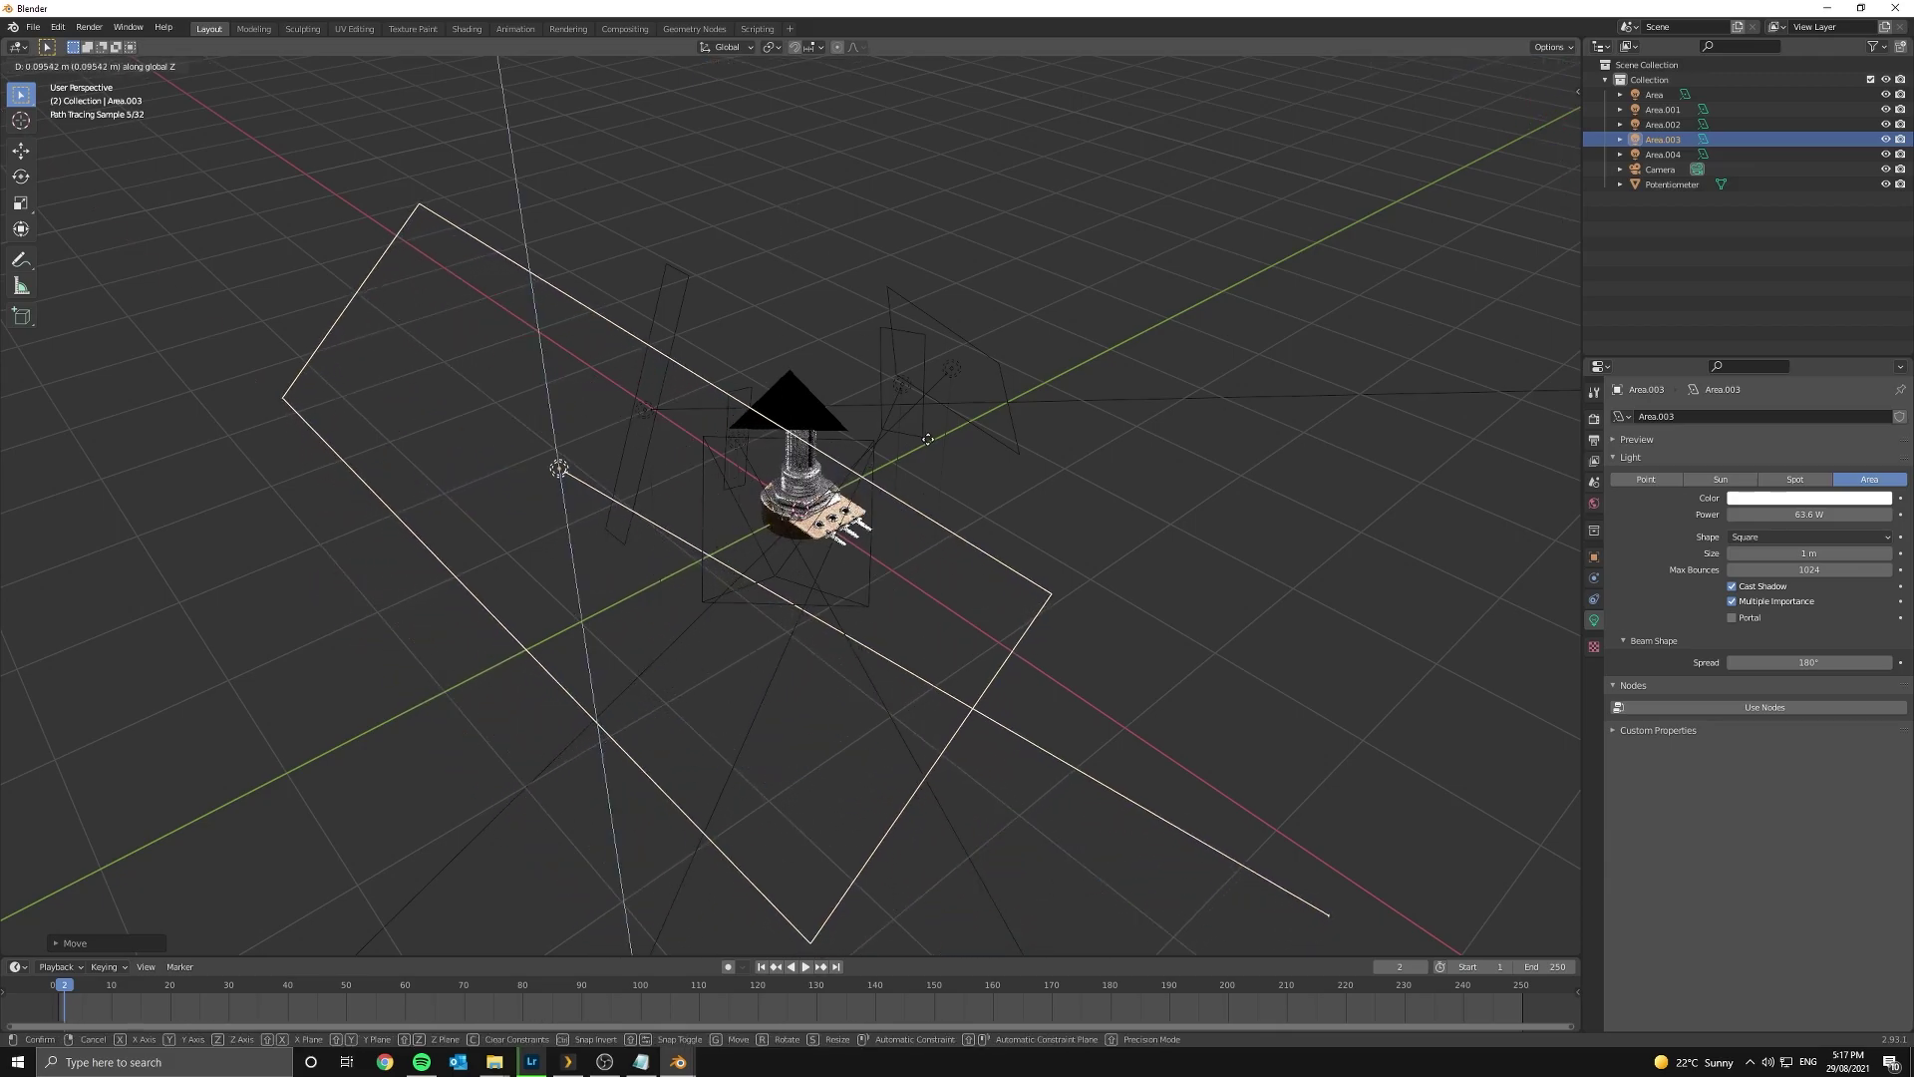
key("Return")
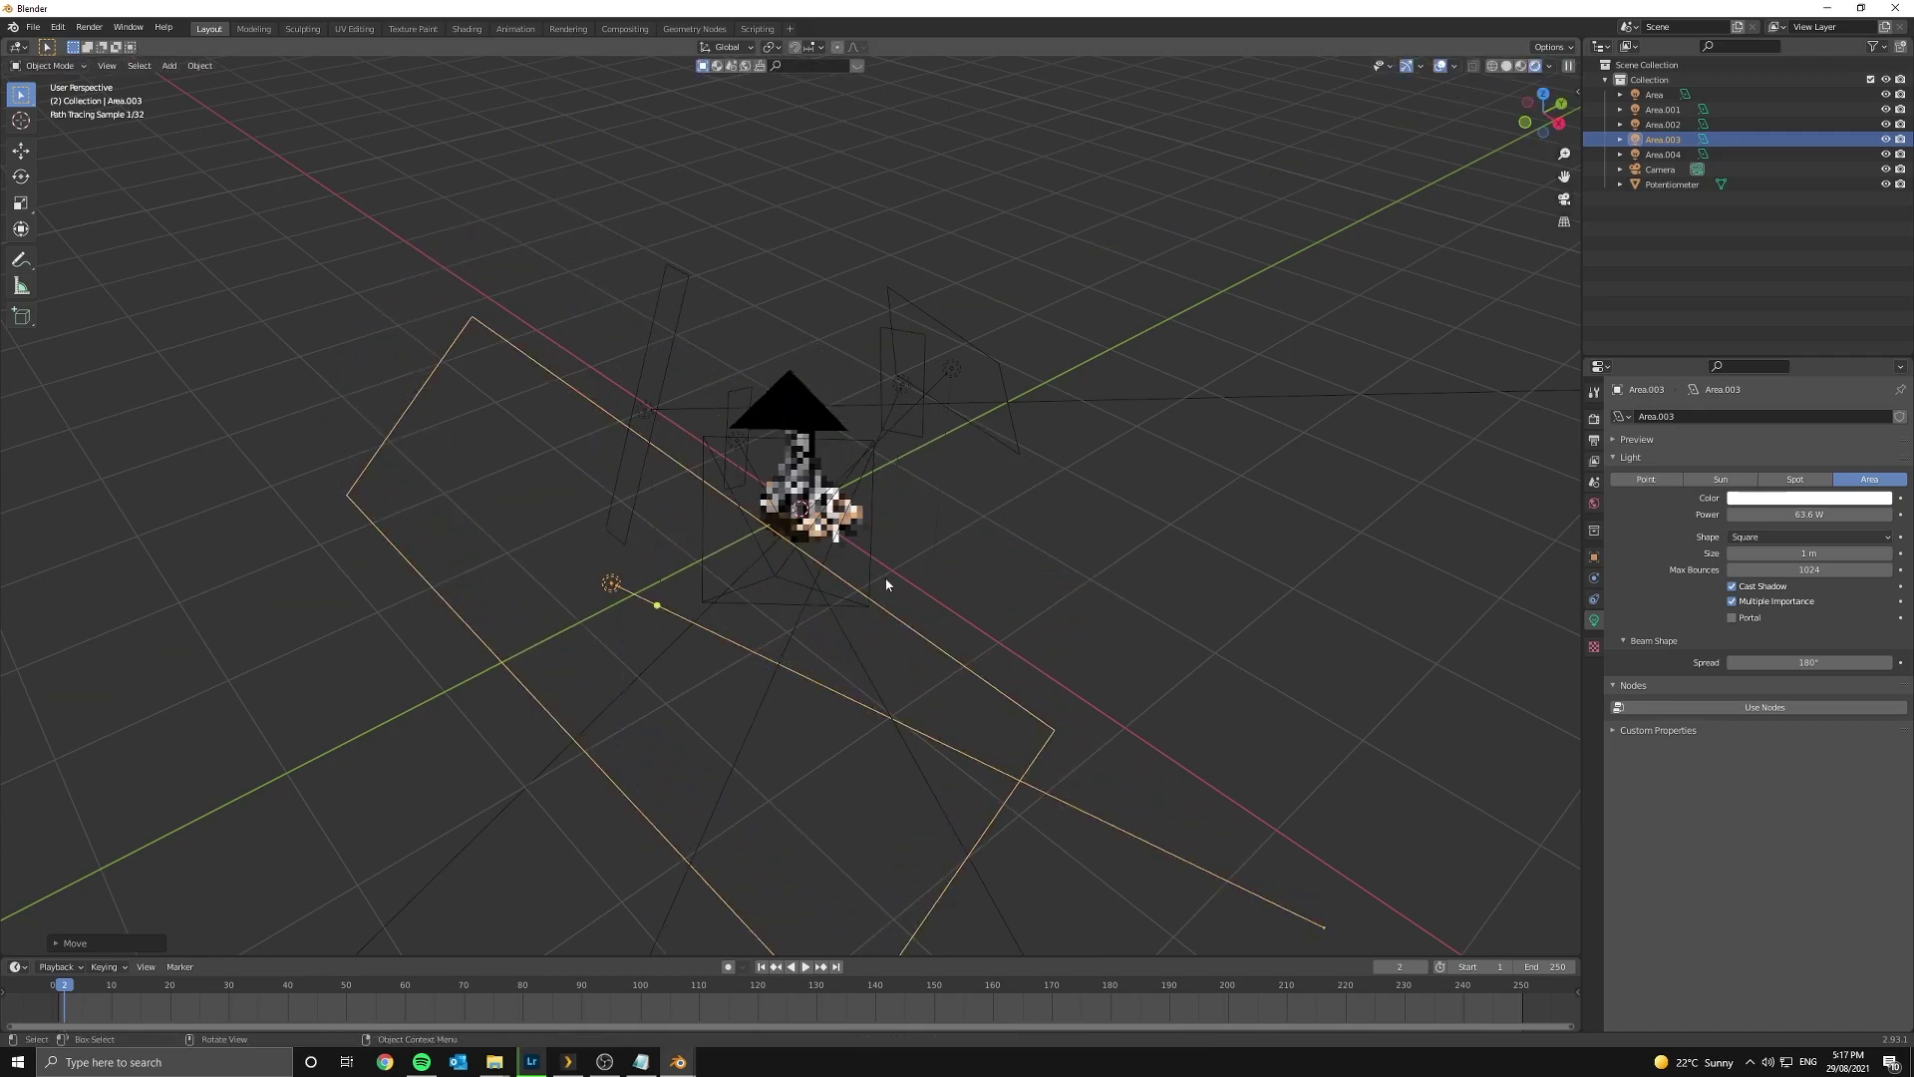
- Check the lighting through the camera and scale the Area.003 light down uniformly
middle_click_drag(885, 585, 822, 518)
key("KP_0")
scroll(820, 518, "up", 3)
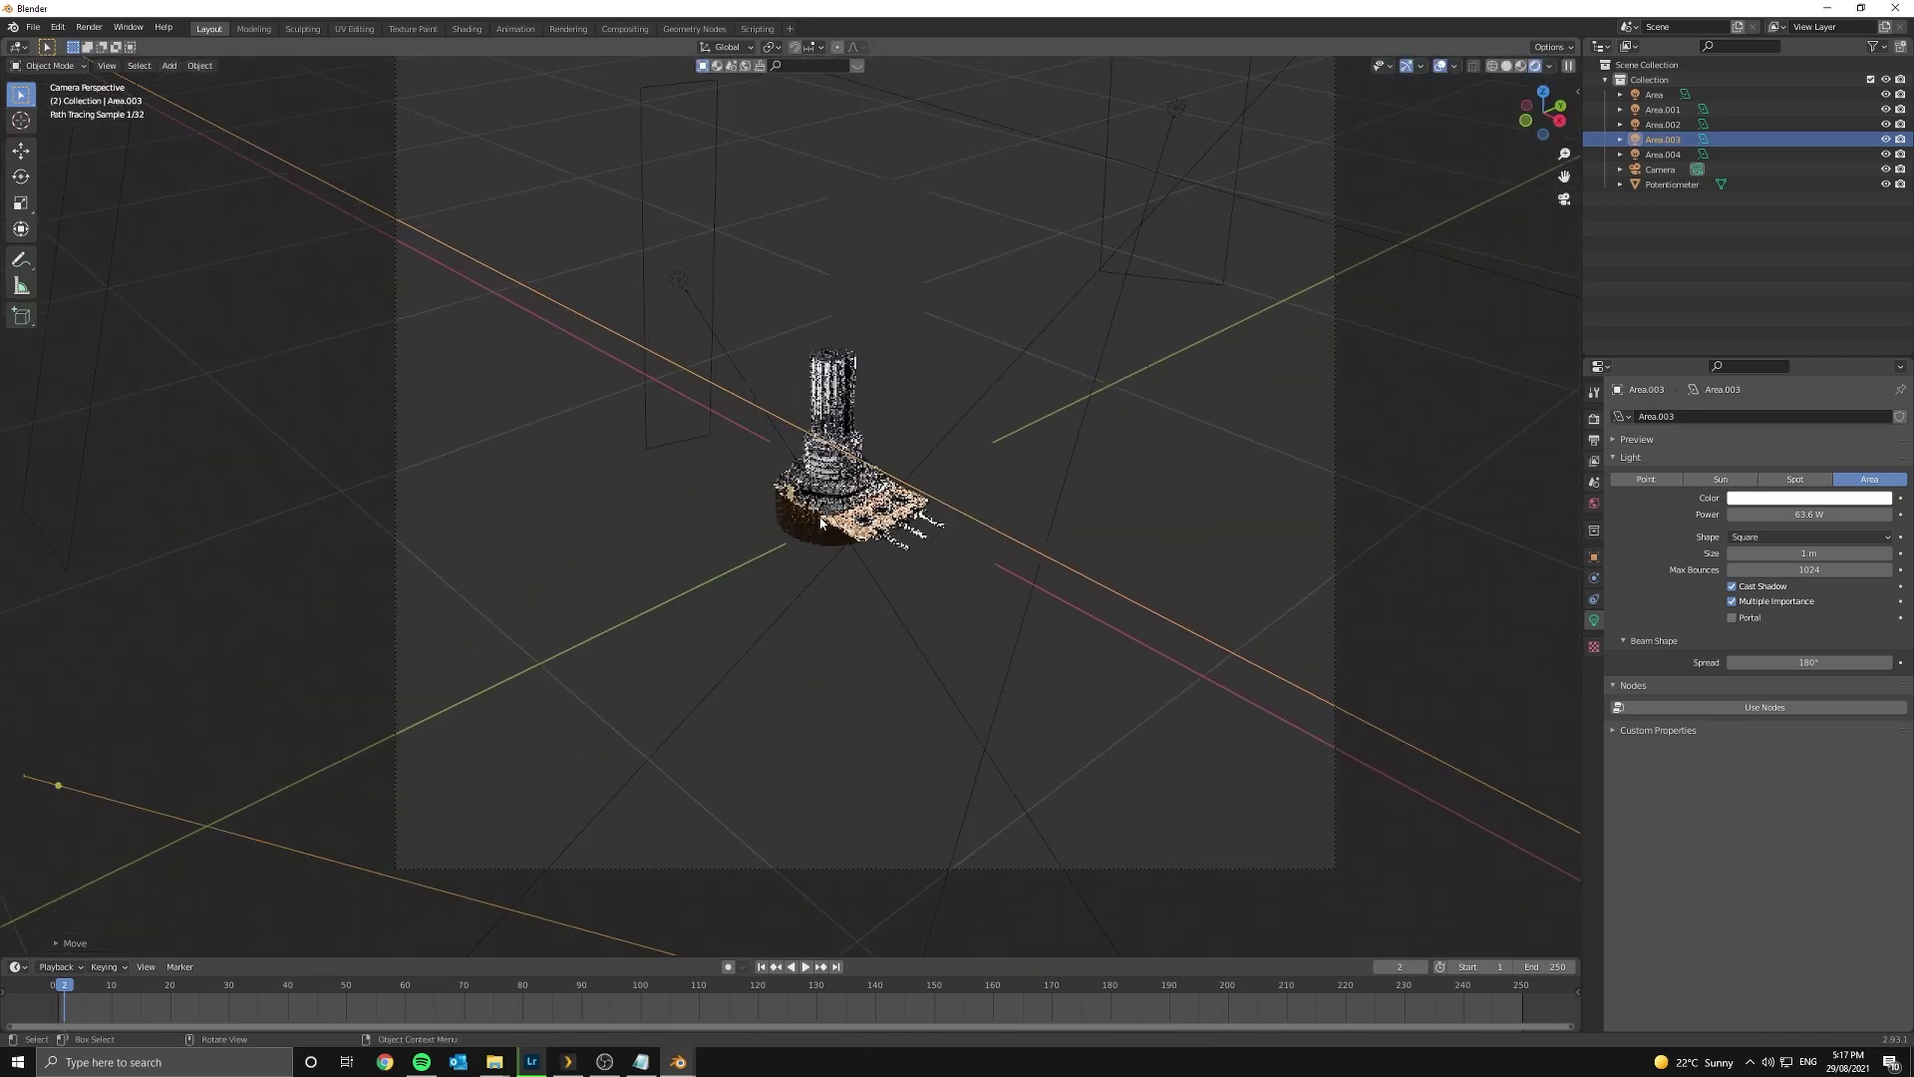
scroll(821, 521, "up", 3)
scroll(821, 522, "down", 7)
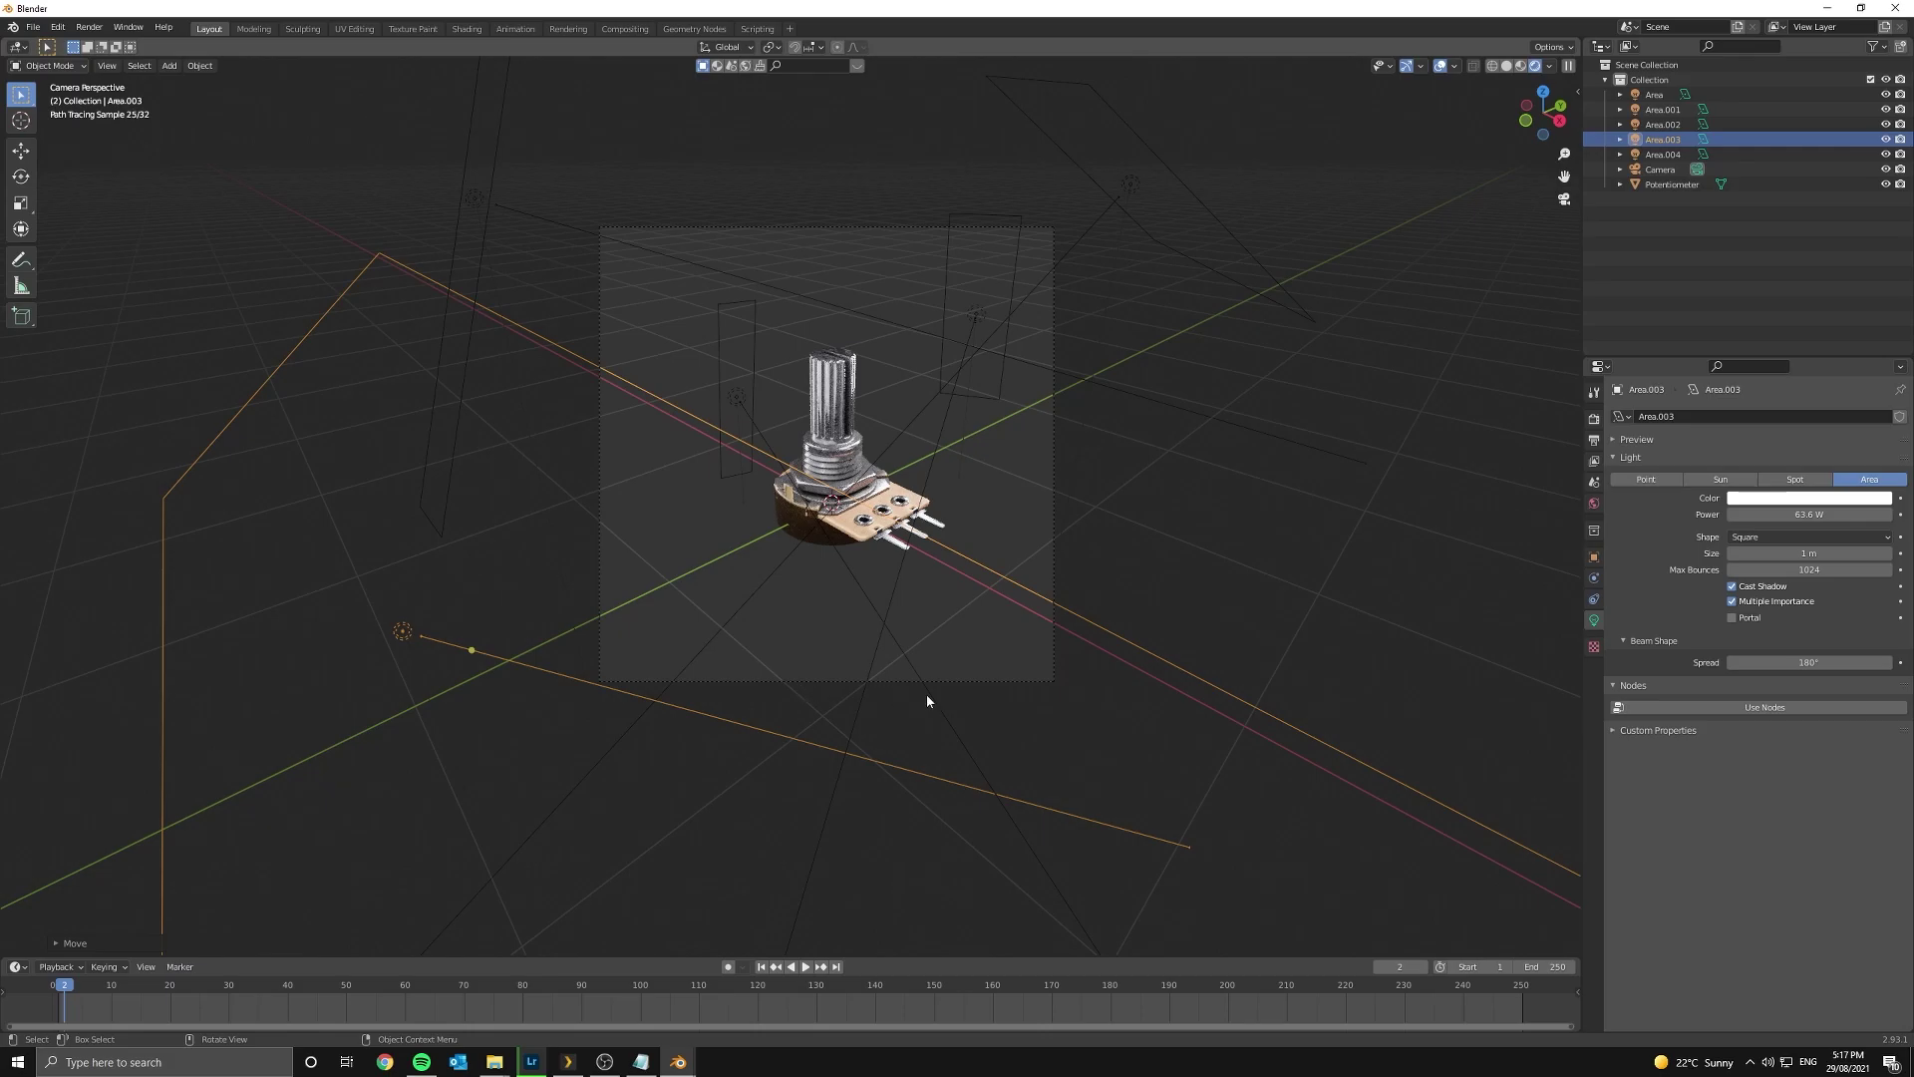
key("s")
left_click(626, 638)
- Rotate Area.003 around global X so that it tilts up towards the potentiometer
key("g")
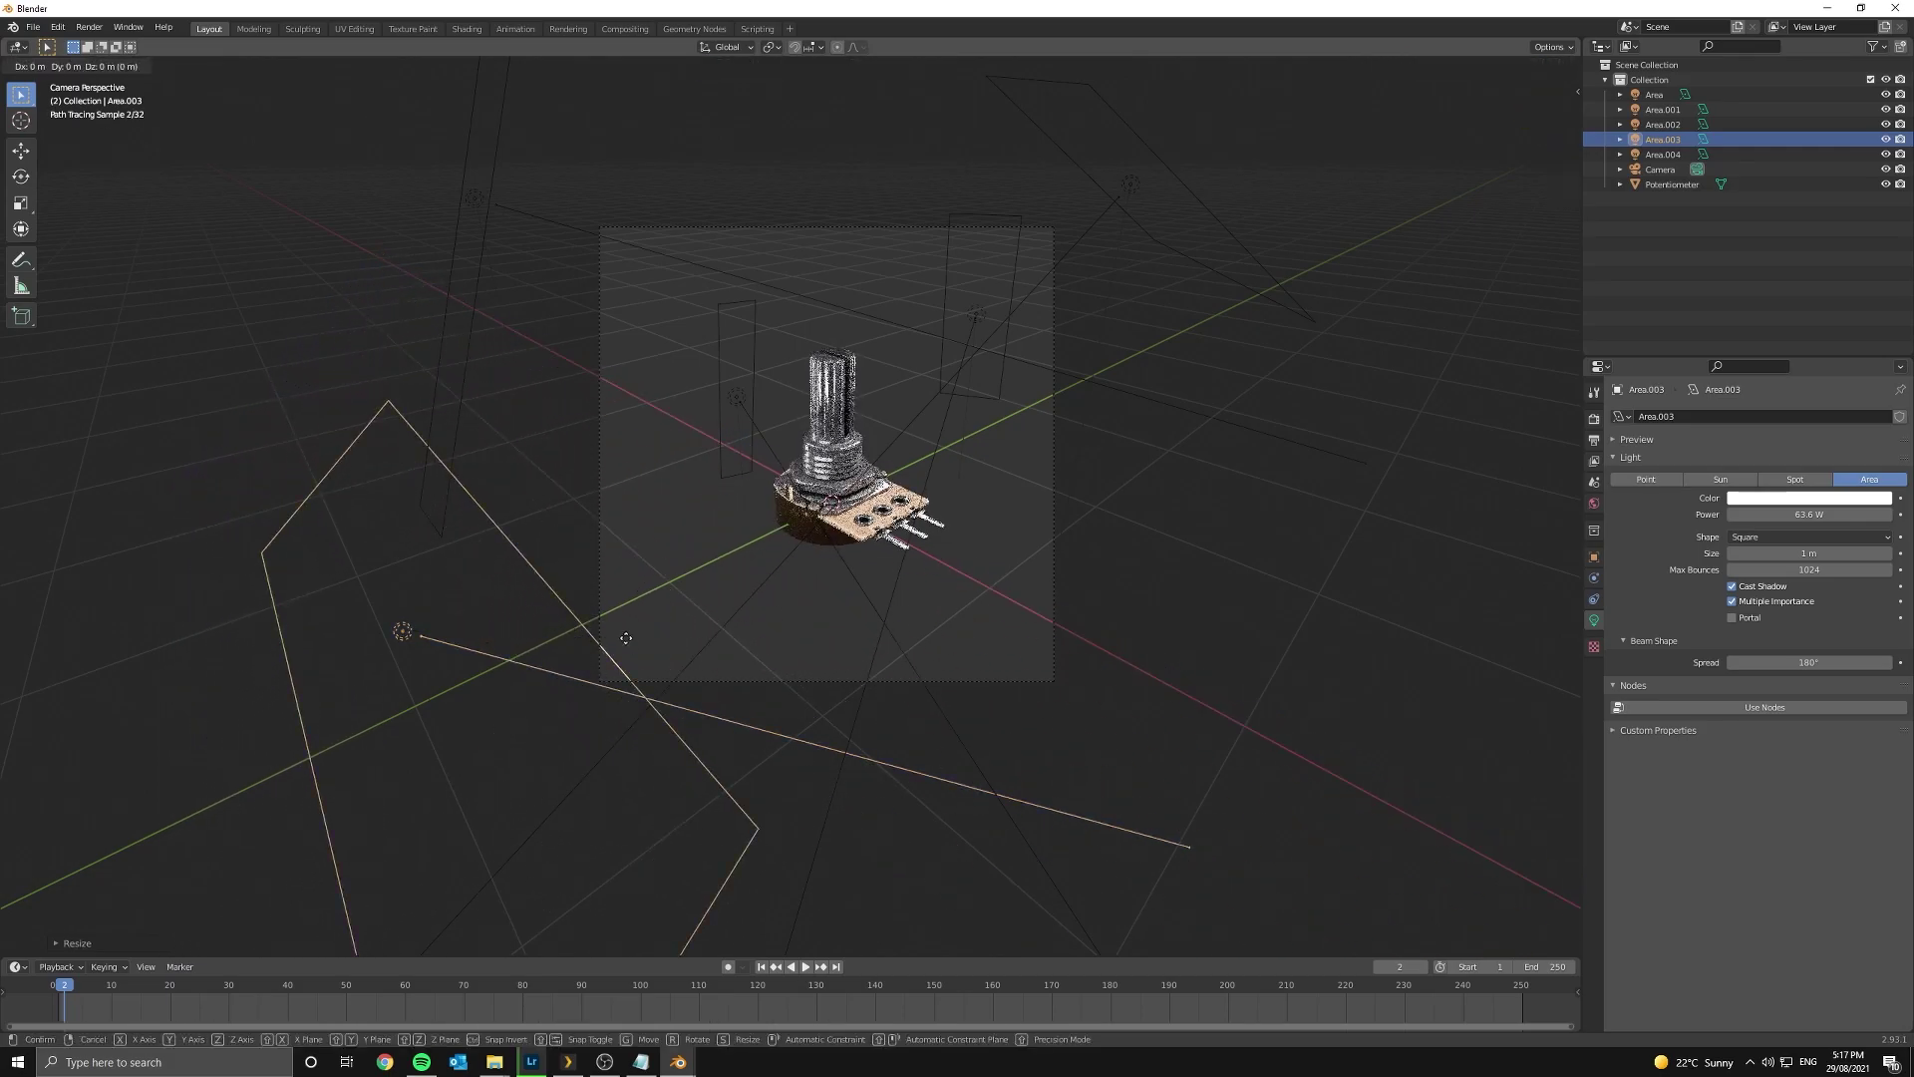
key("y")
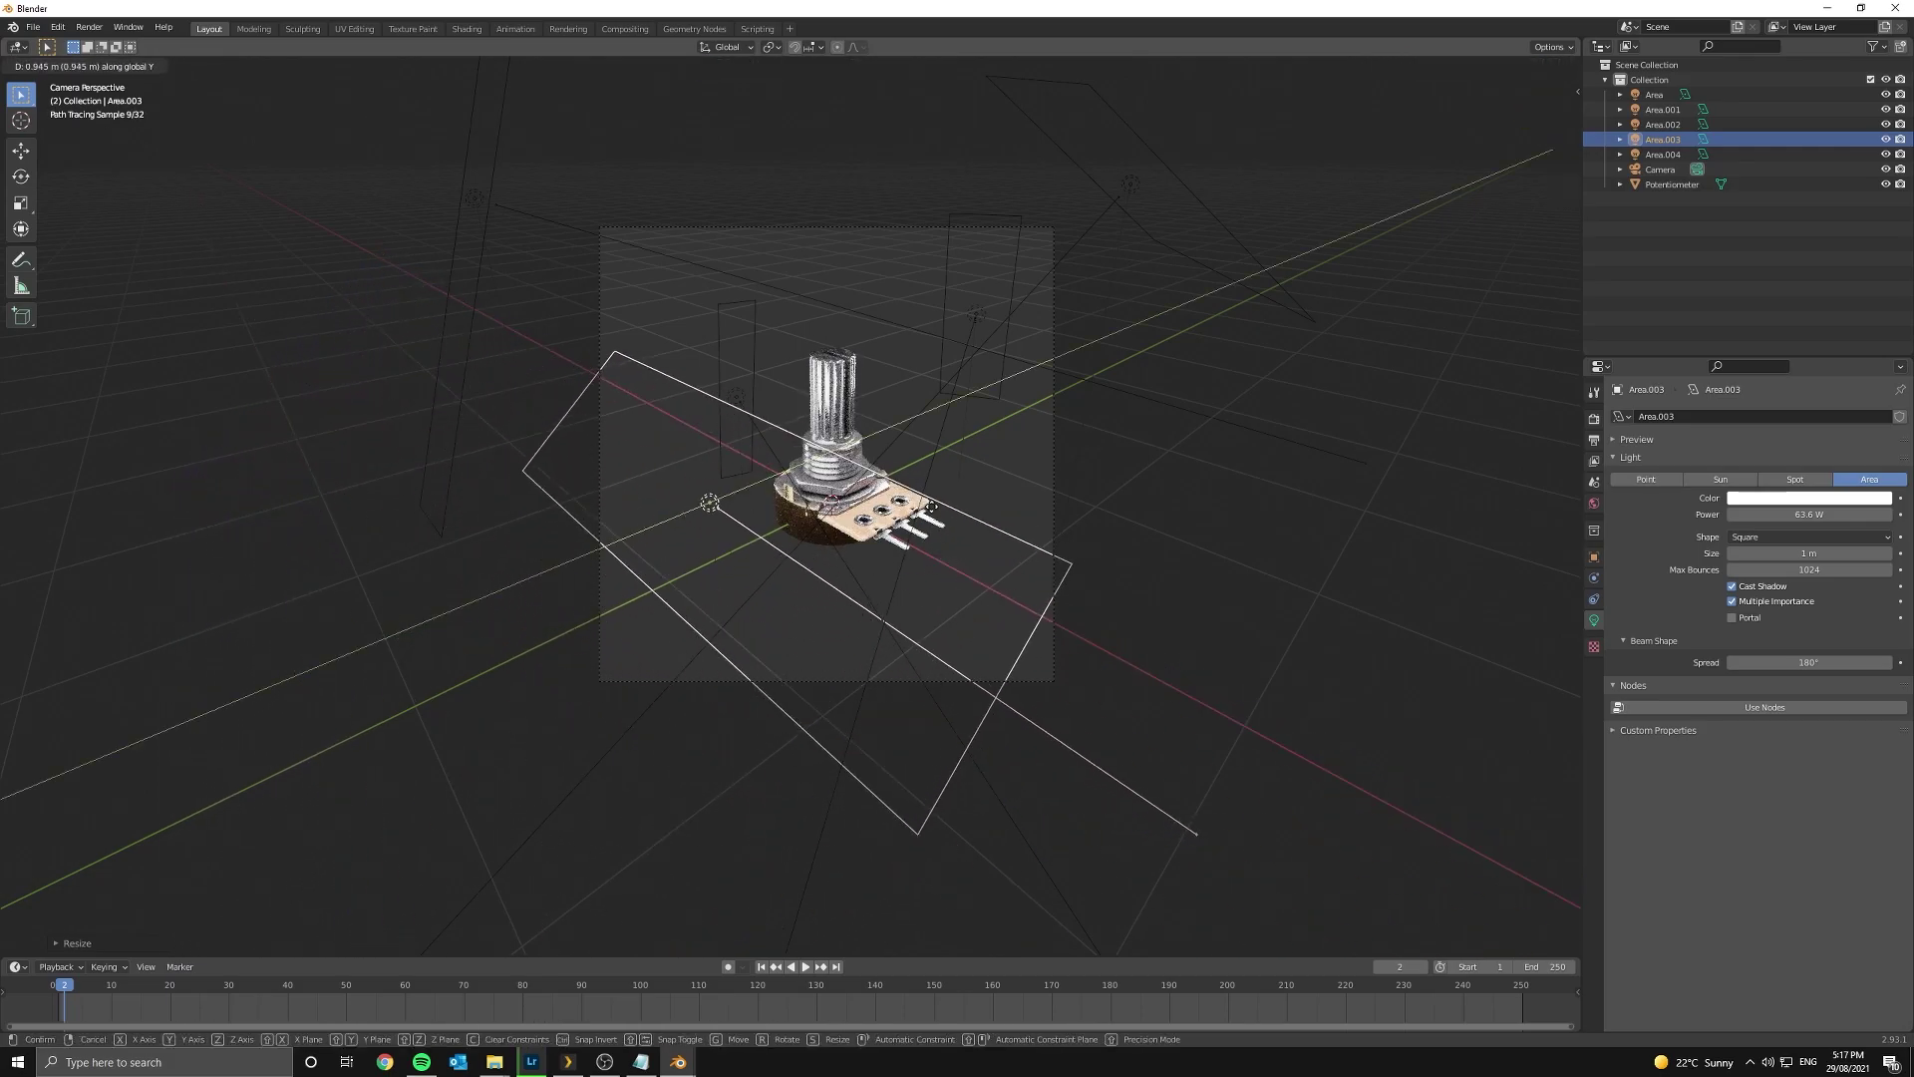
key("r")
key("x")
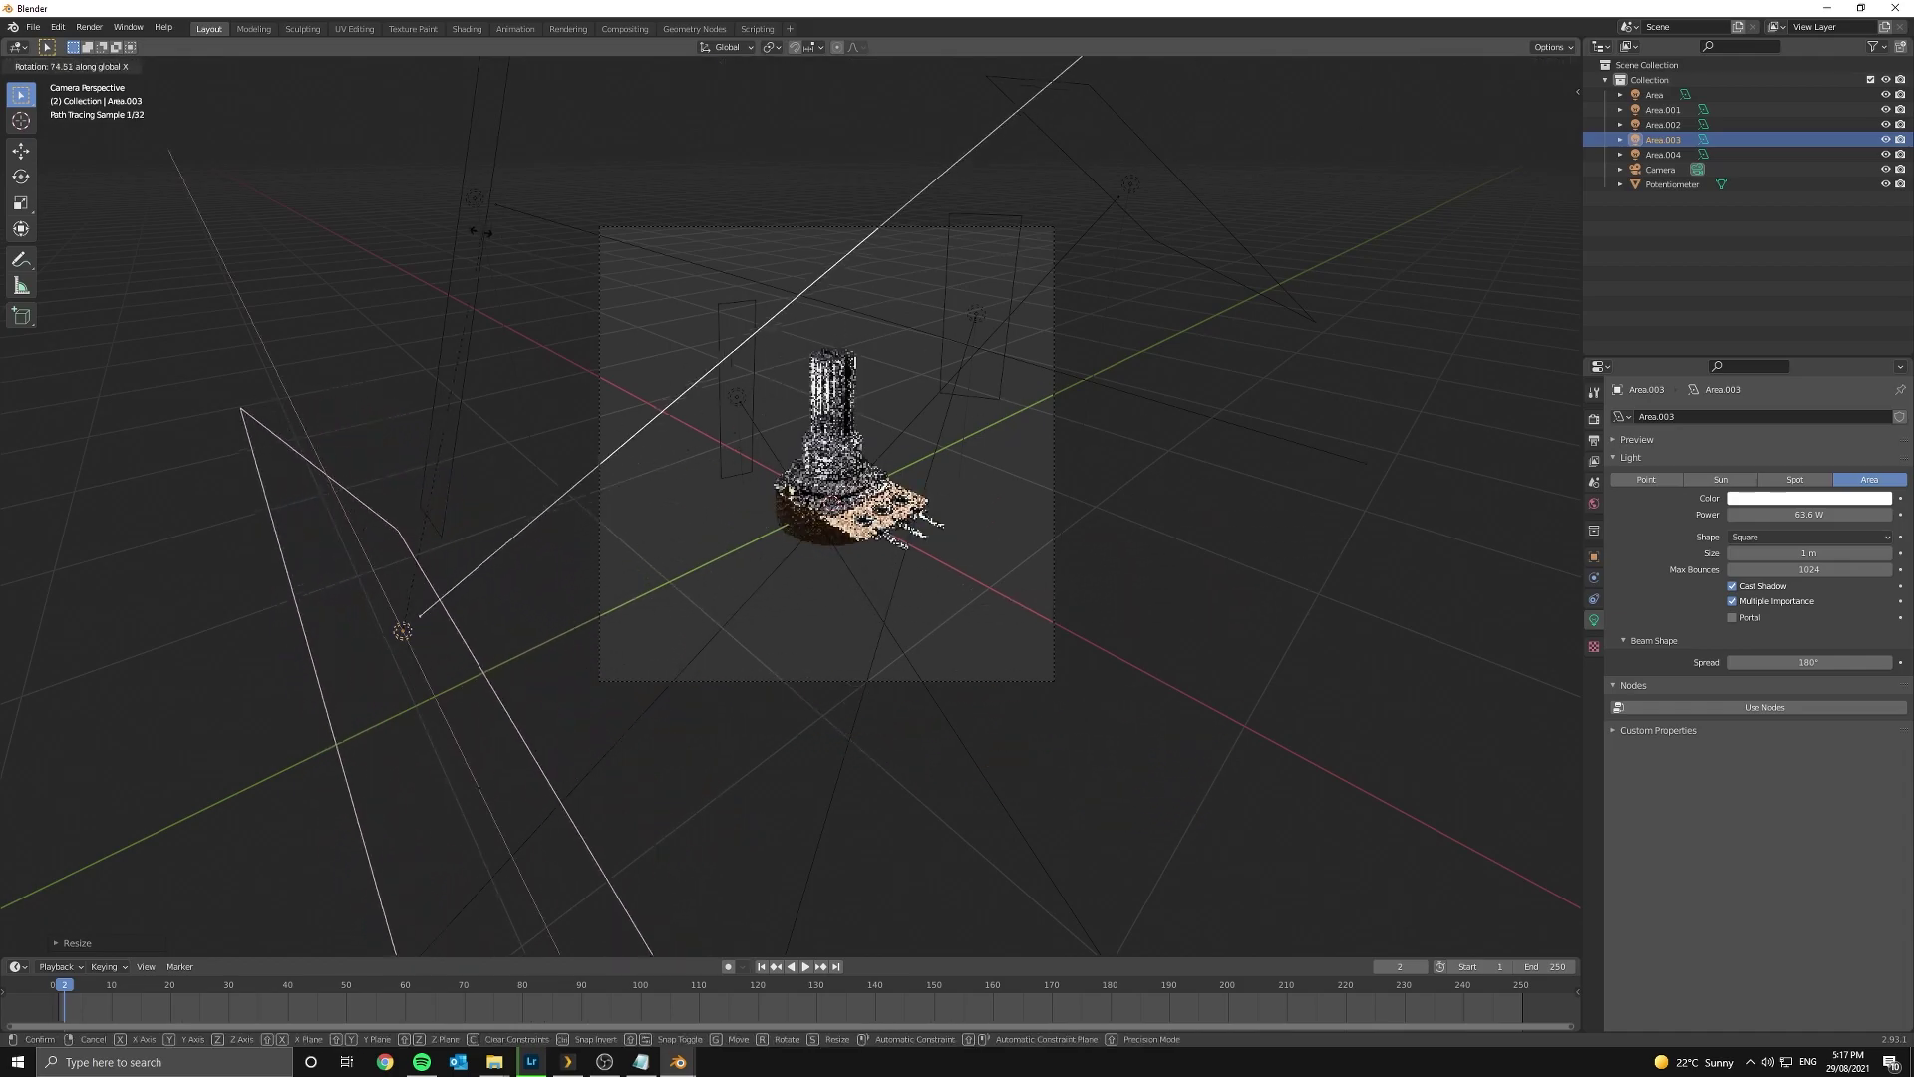
left_click(403, 221)
- Lower Area.003 along global Z and examine its highlight on the brass casing up close
key("g")
key("z")
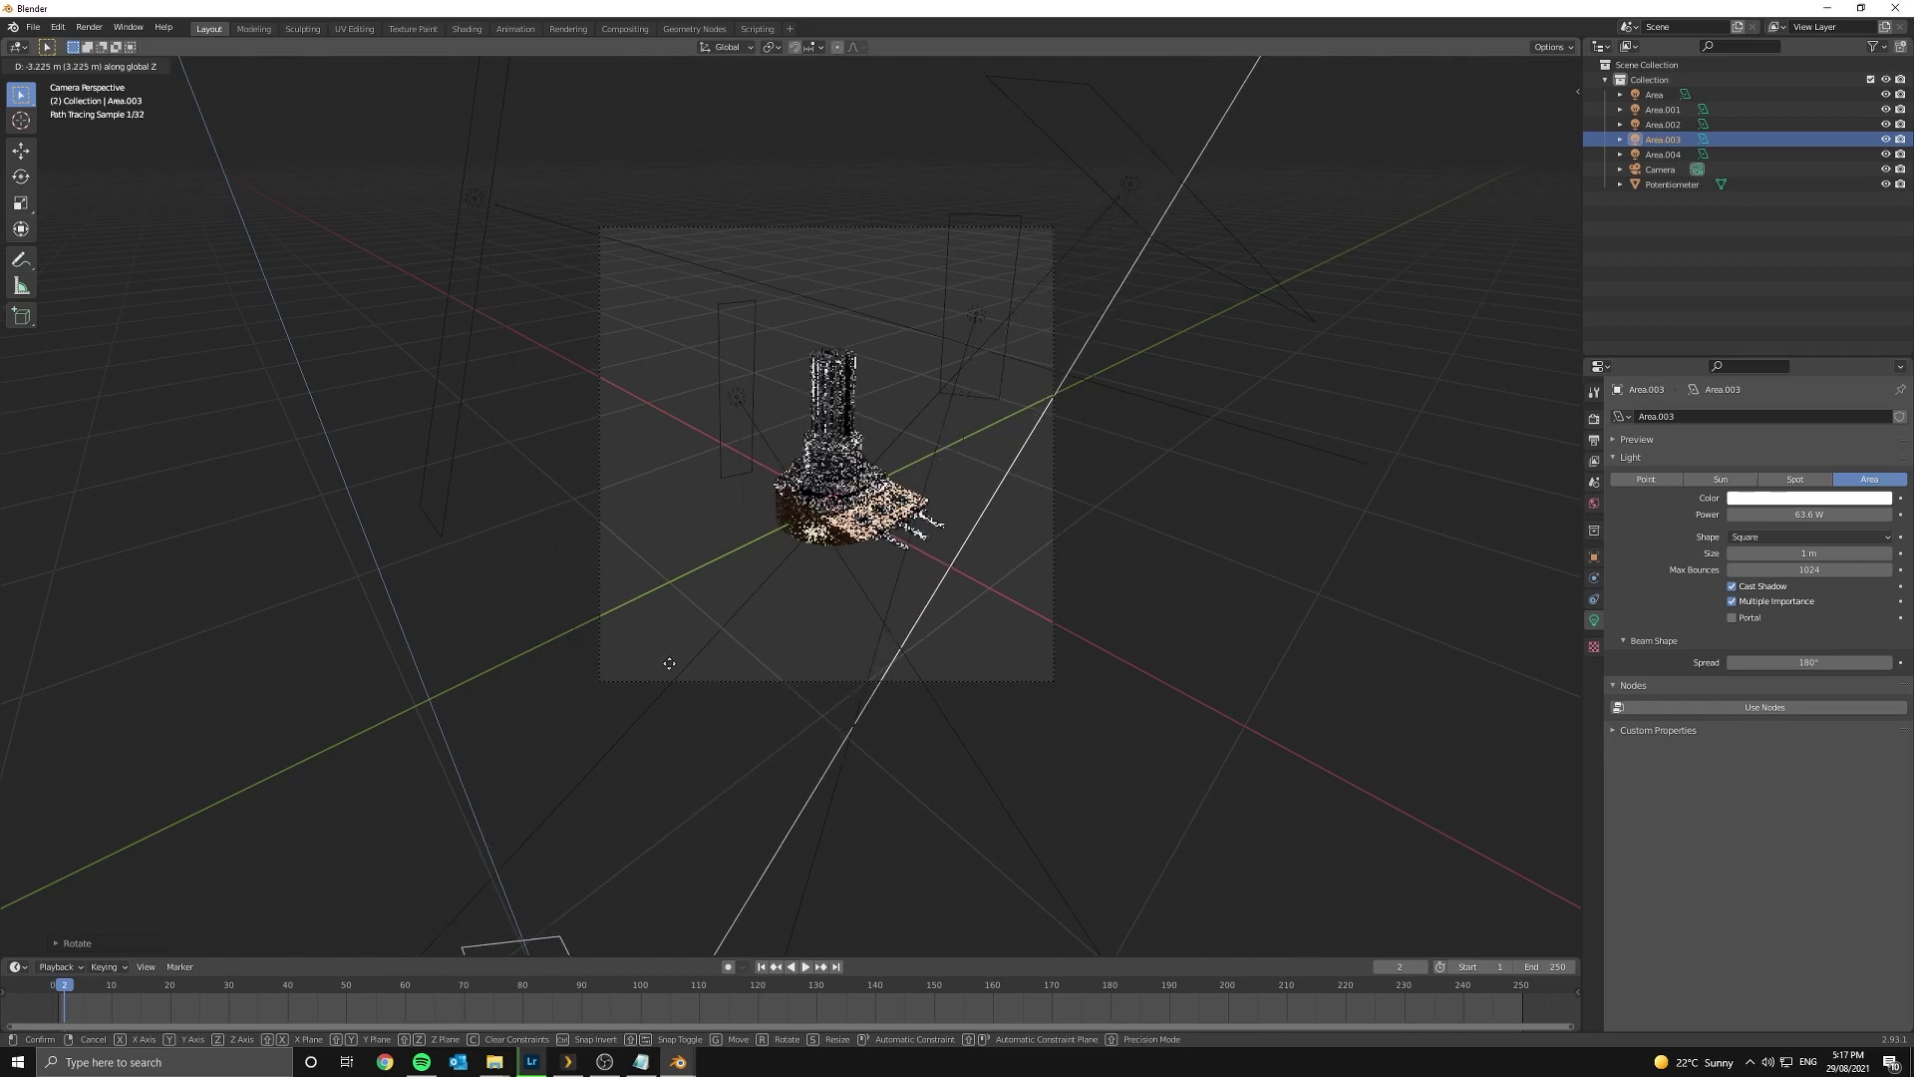
scroll(722, 637, "up", 5)
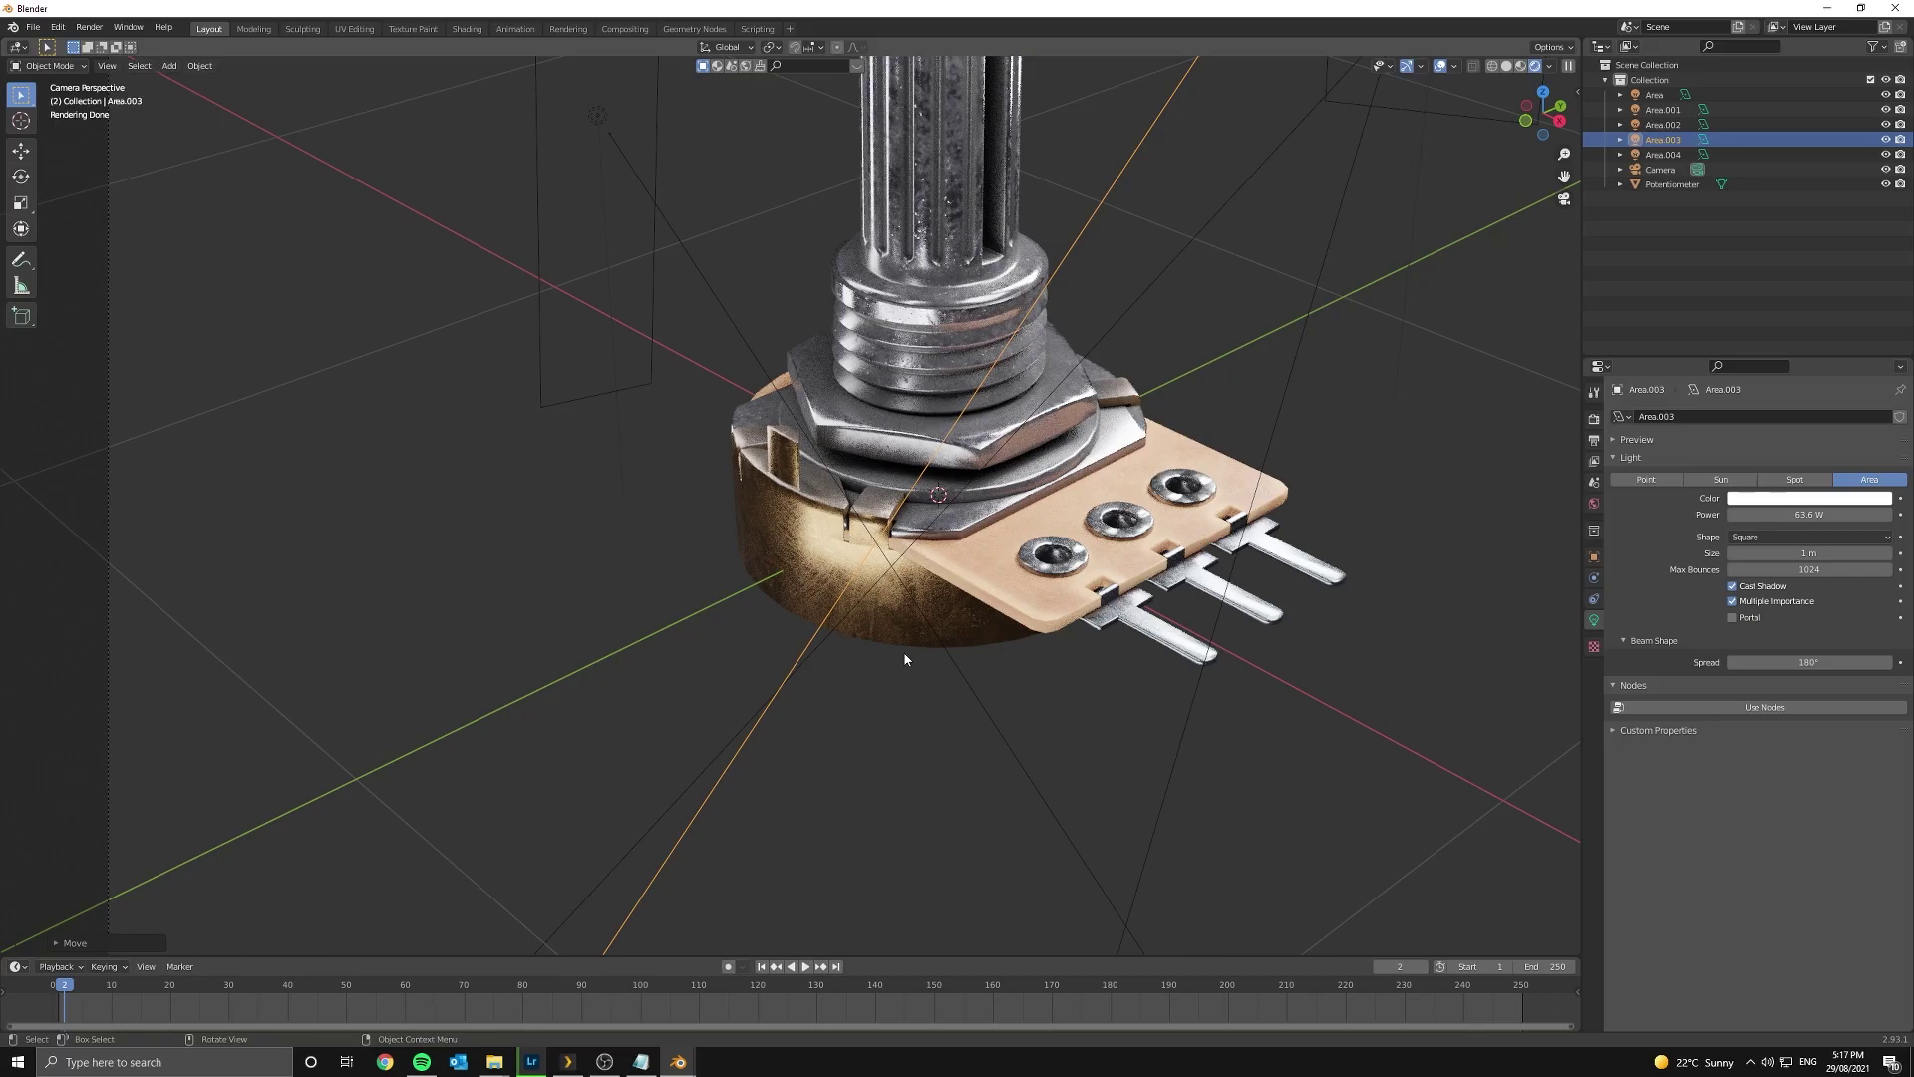
scroll(904, 658, "up", 6)
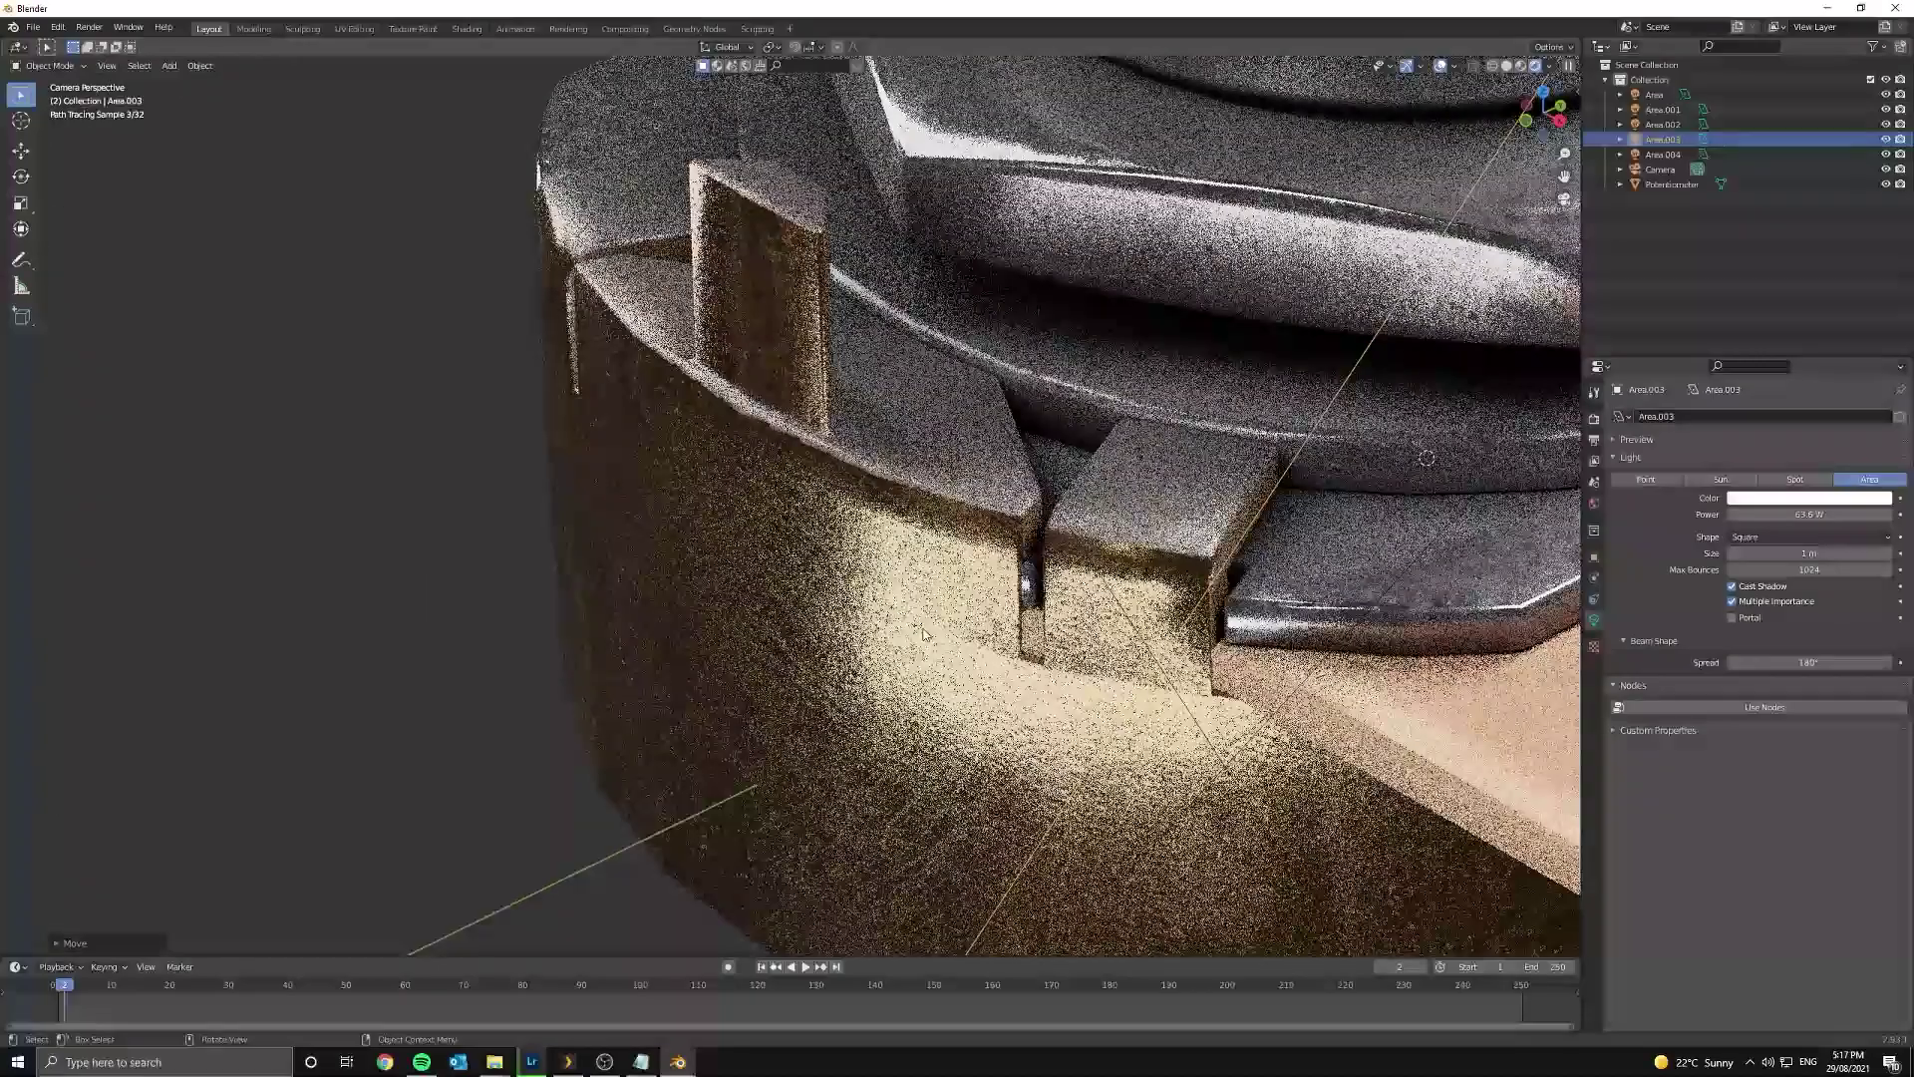
scroll(919, 628, "down", 6)
scroll(720, 520, "down", 6)
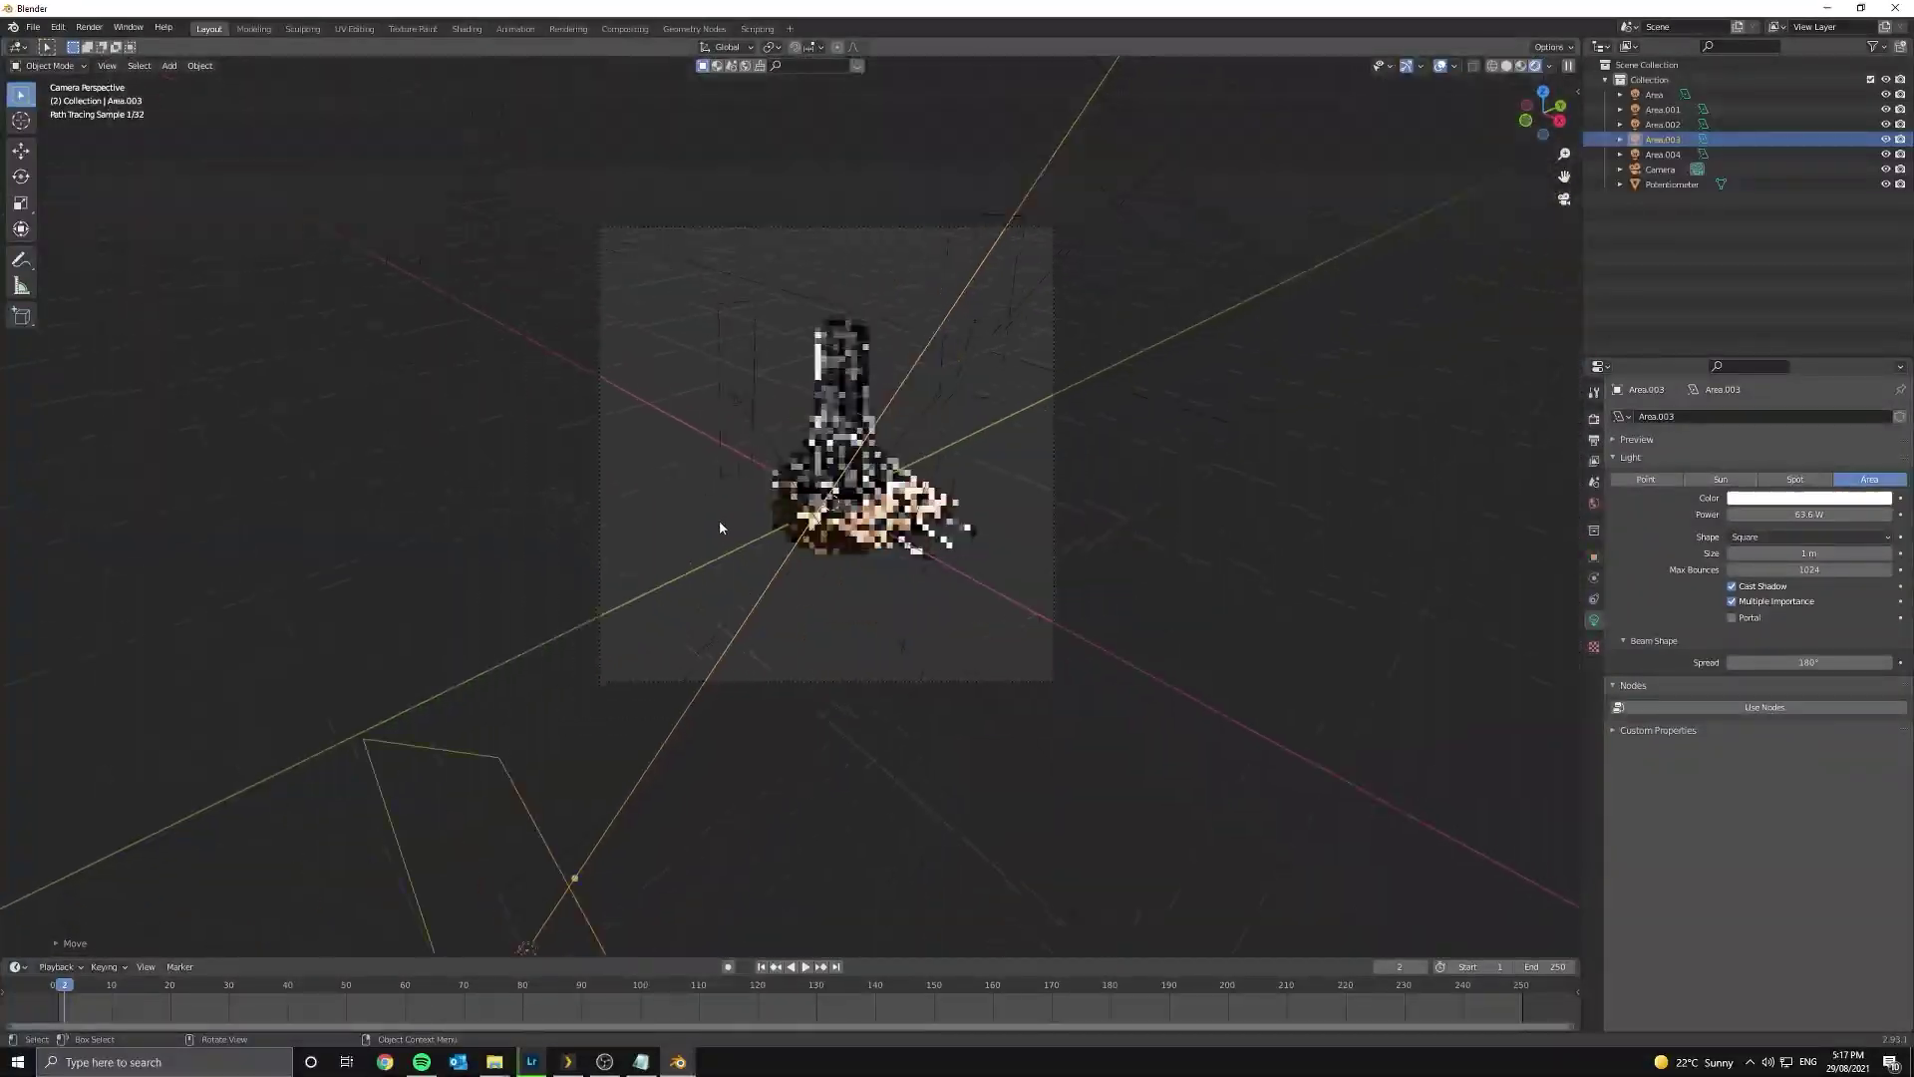
key("s")
key("x")
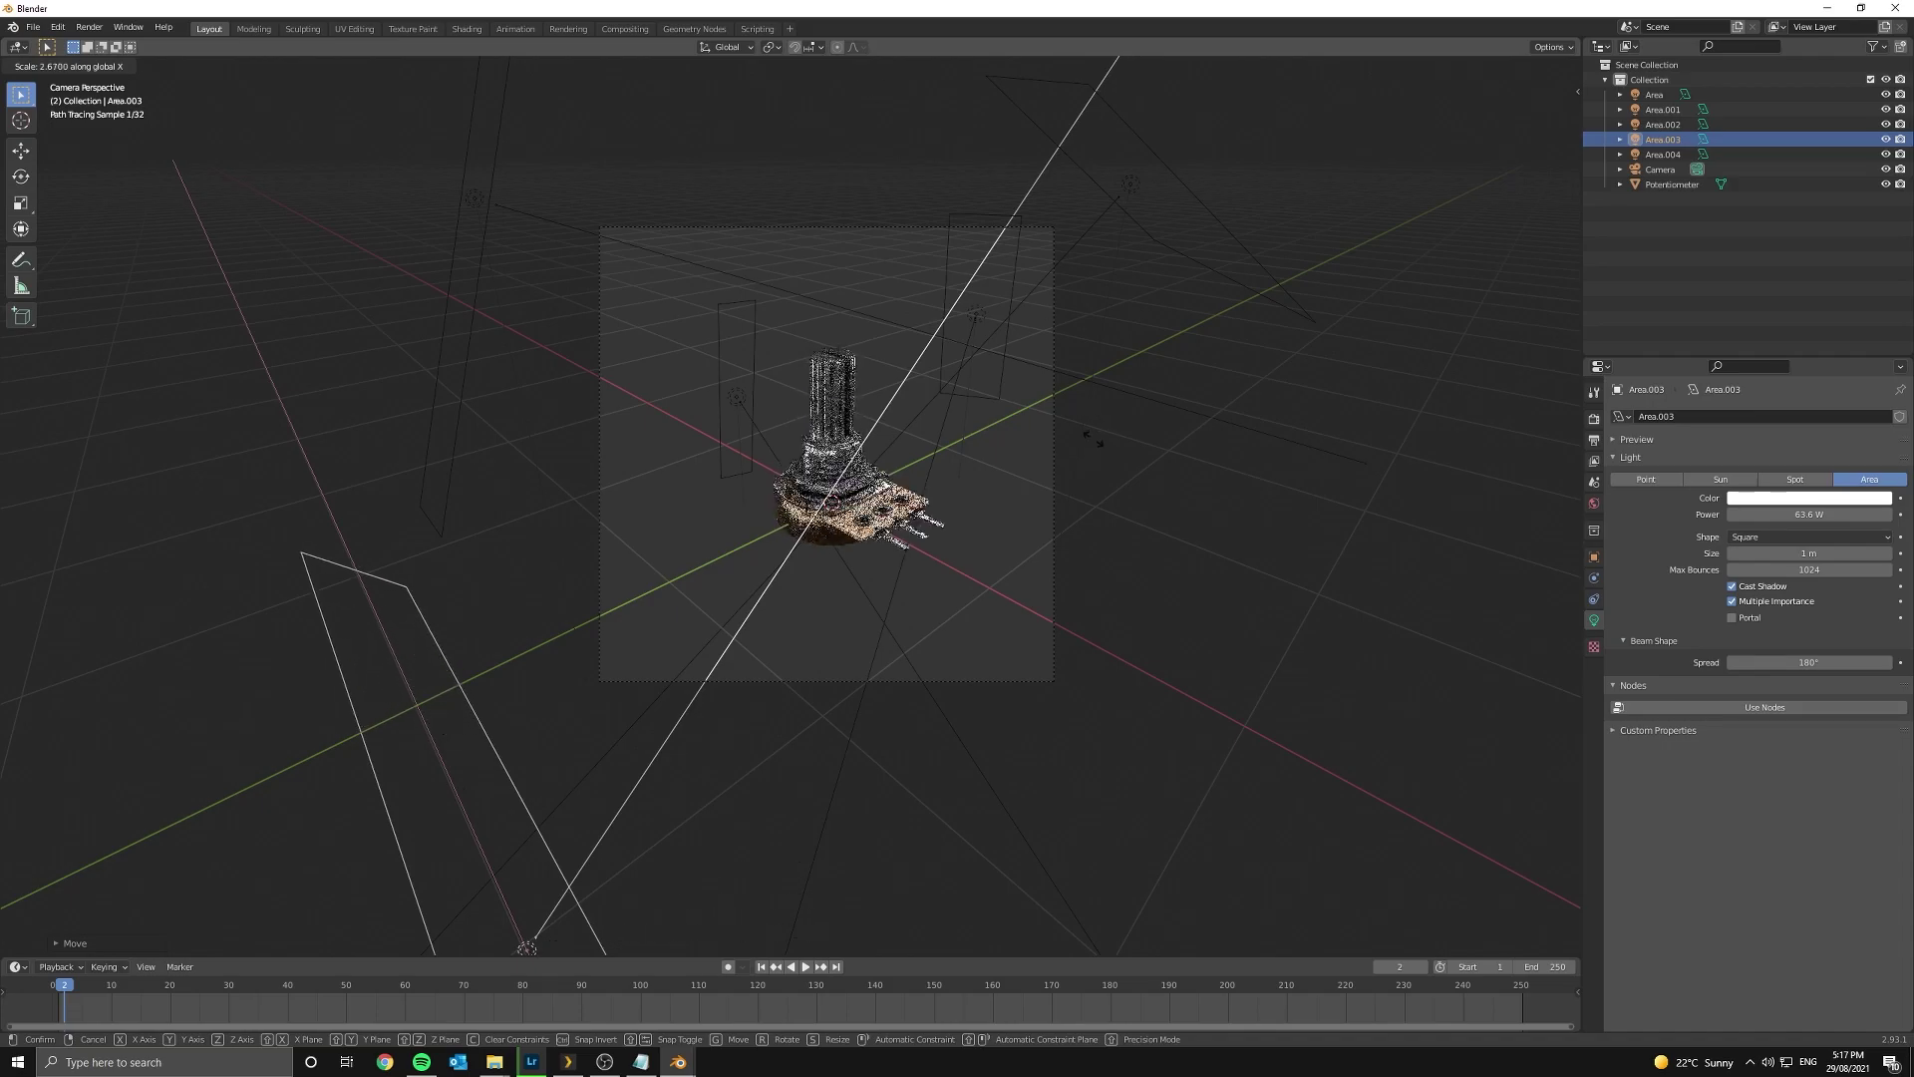
left_click(1096, 641)
- Move Area.003 about 1.9 m along negative global X, turn it around global Z towards the potentiometer and check the lighting
scroll(1096, 641, "down", 3)
key("g")
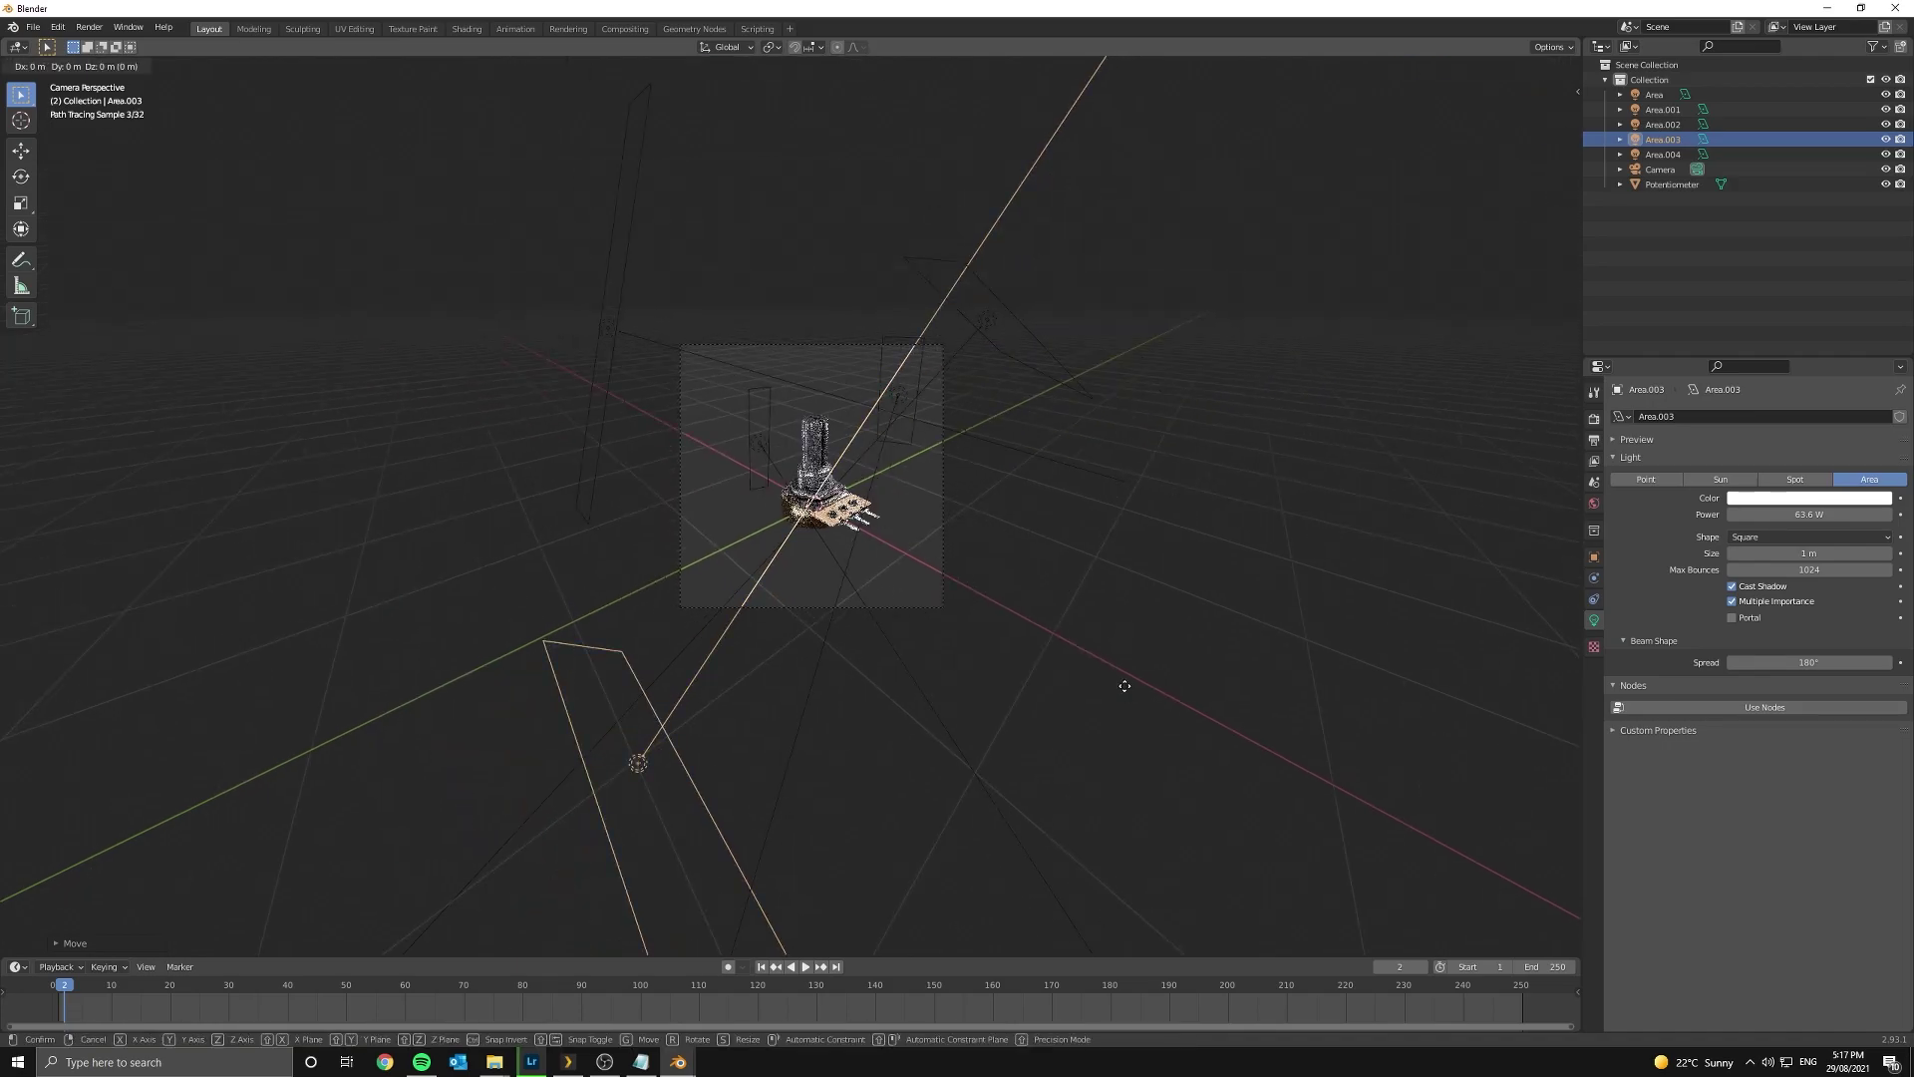
key("x")
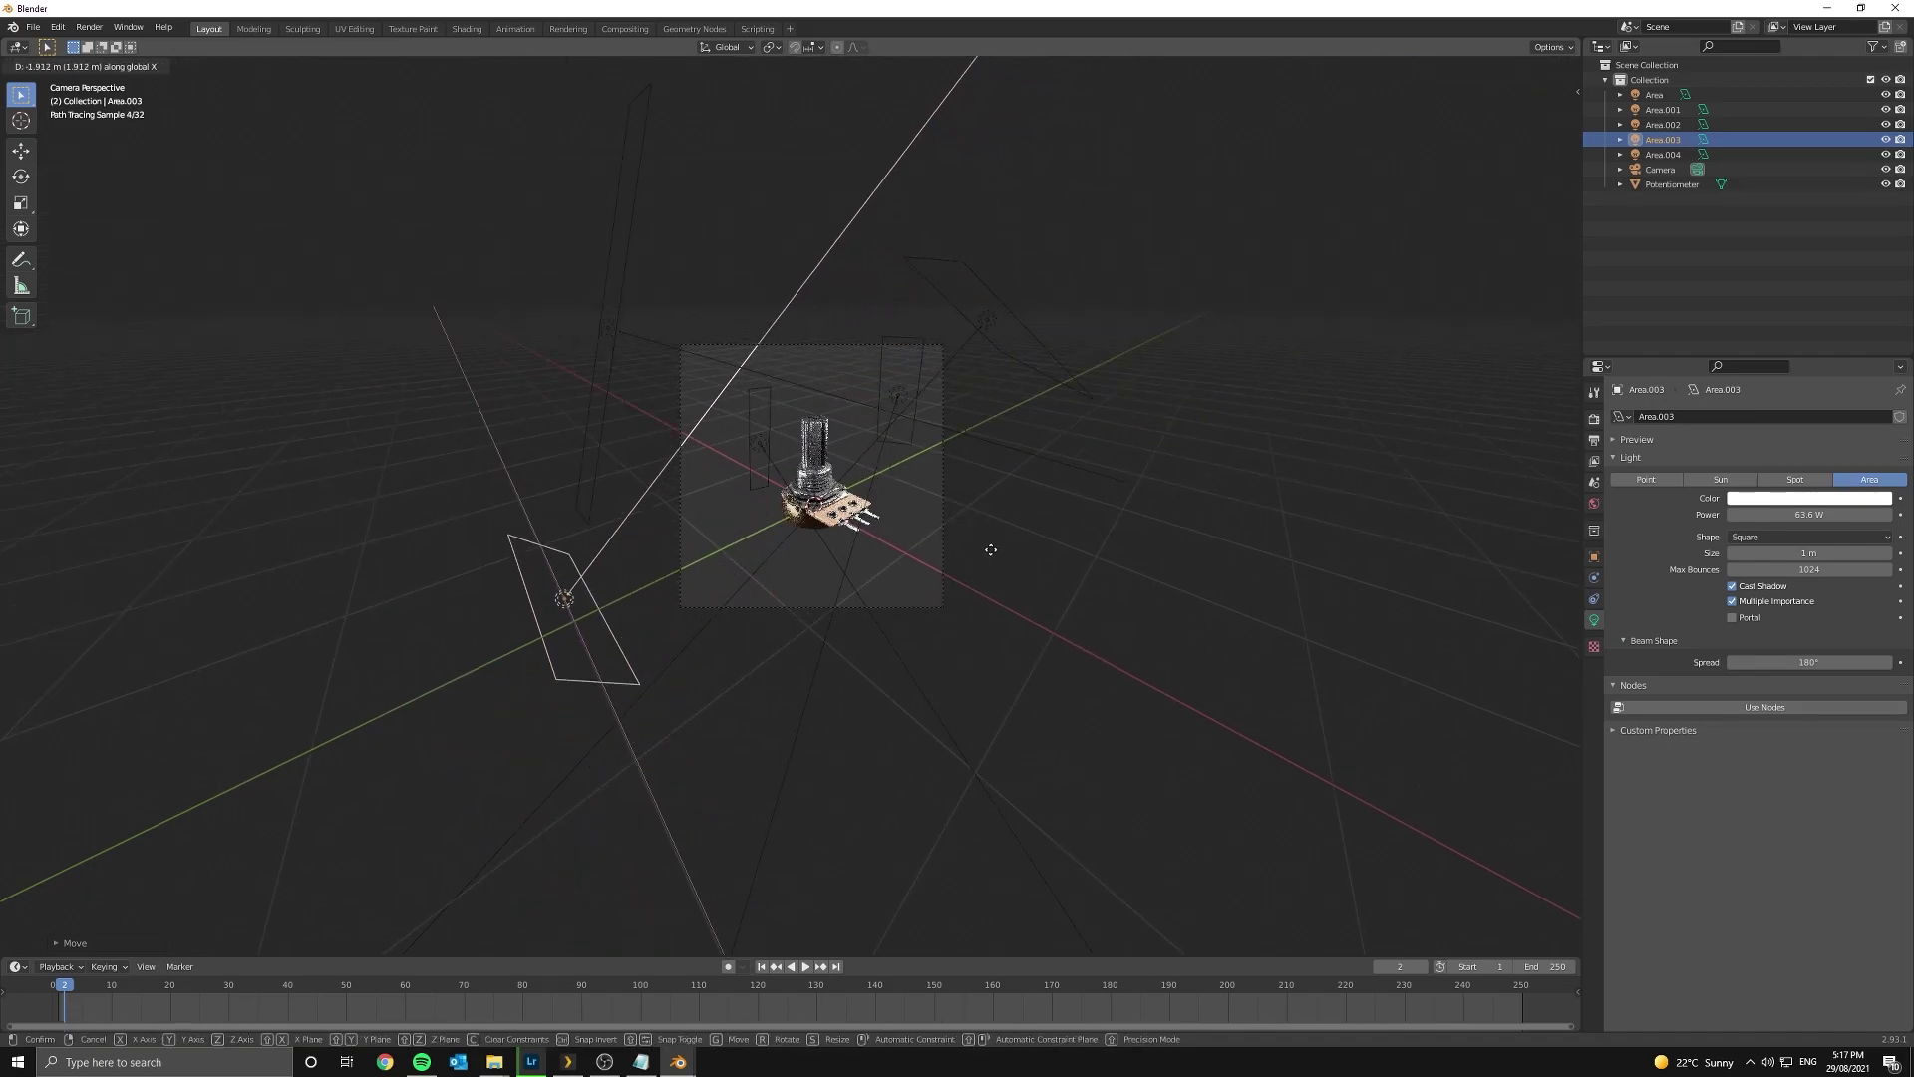
left_click(990, 550)
key("r")
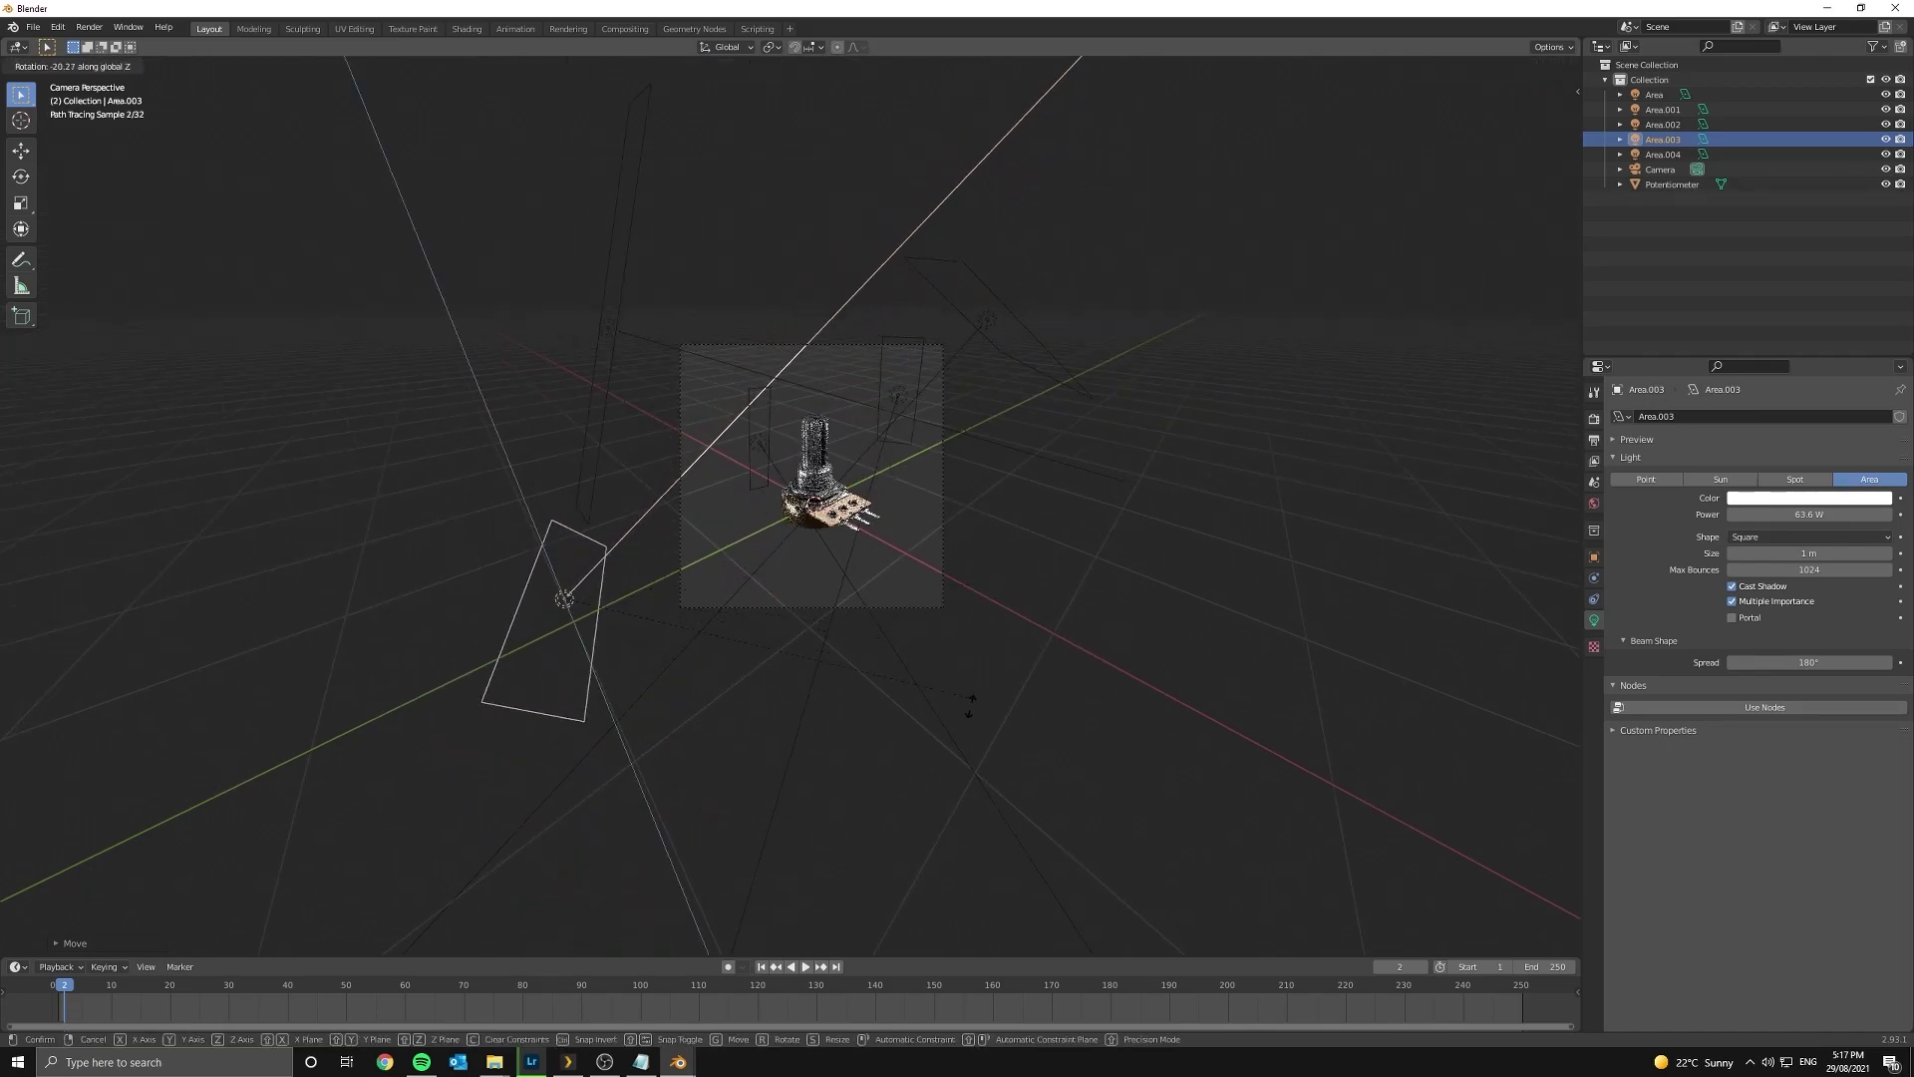
left_click(916, 519)
scroll(915, 520, "up", 5)
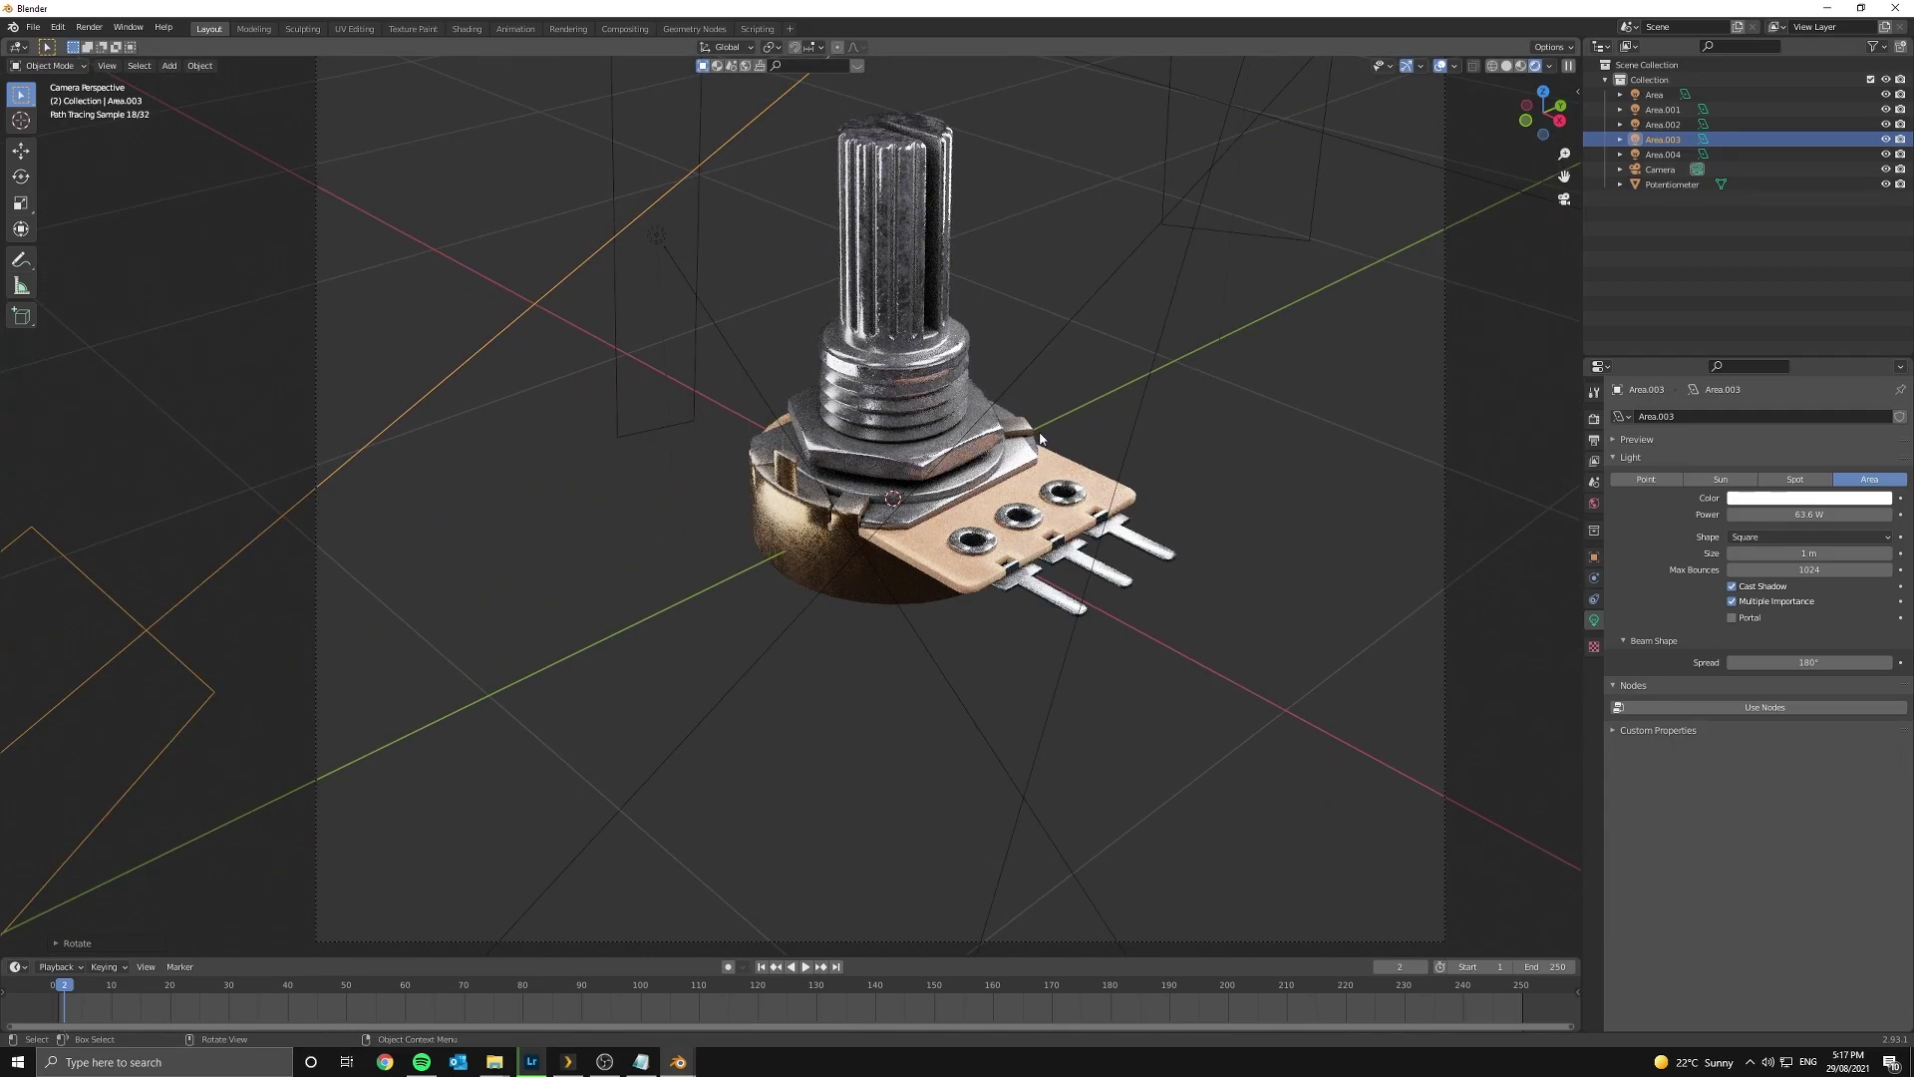
middle_click_drag(1040, 439, 808, 643, "shift")
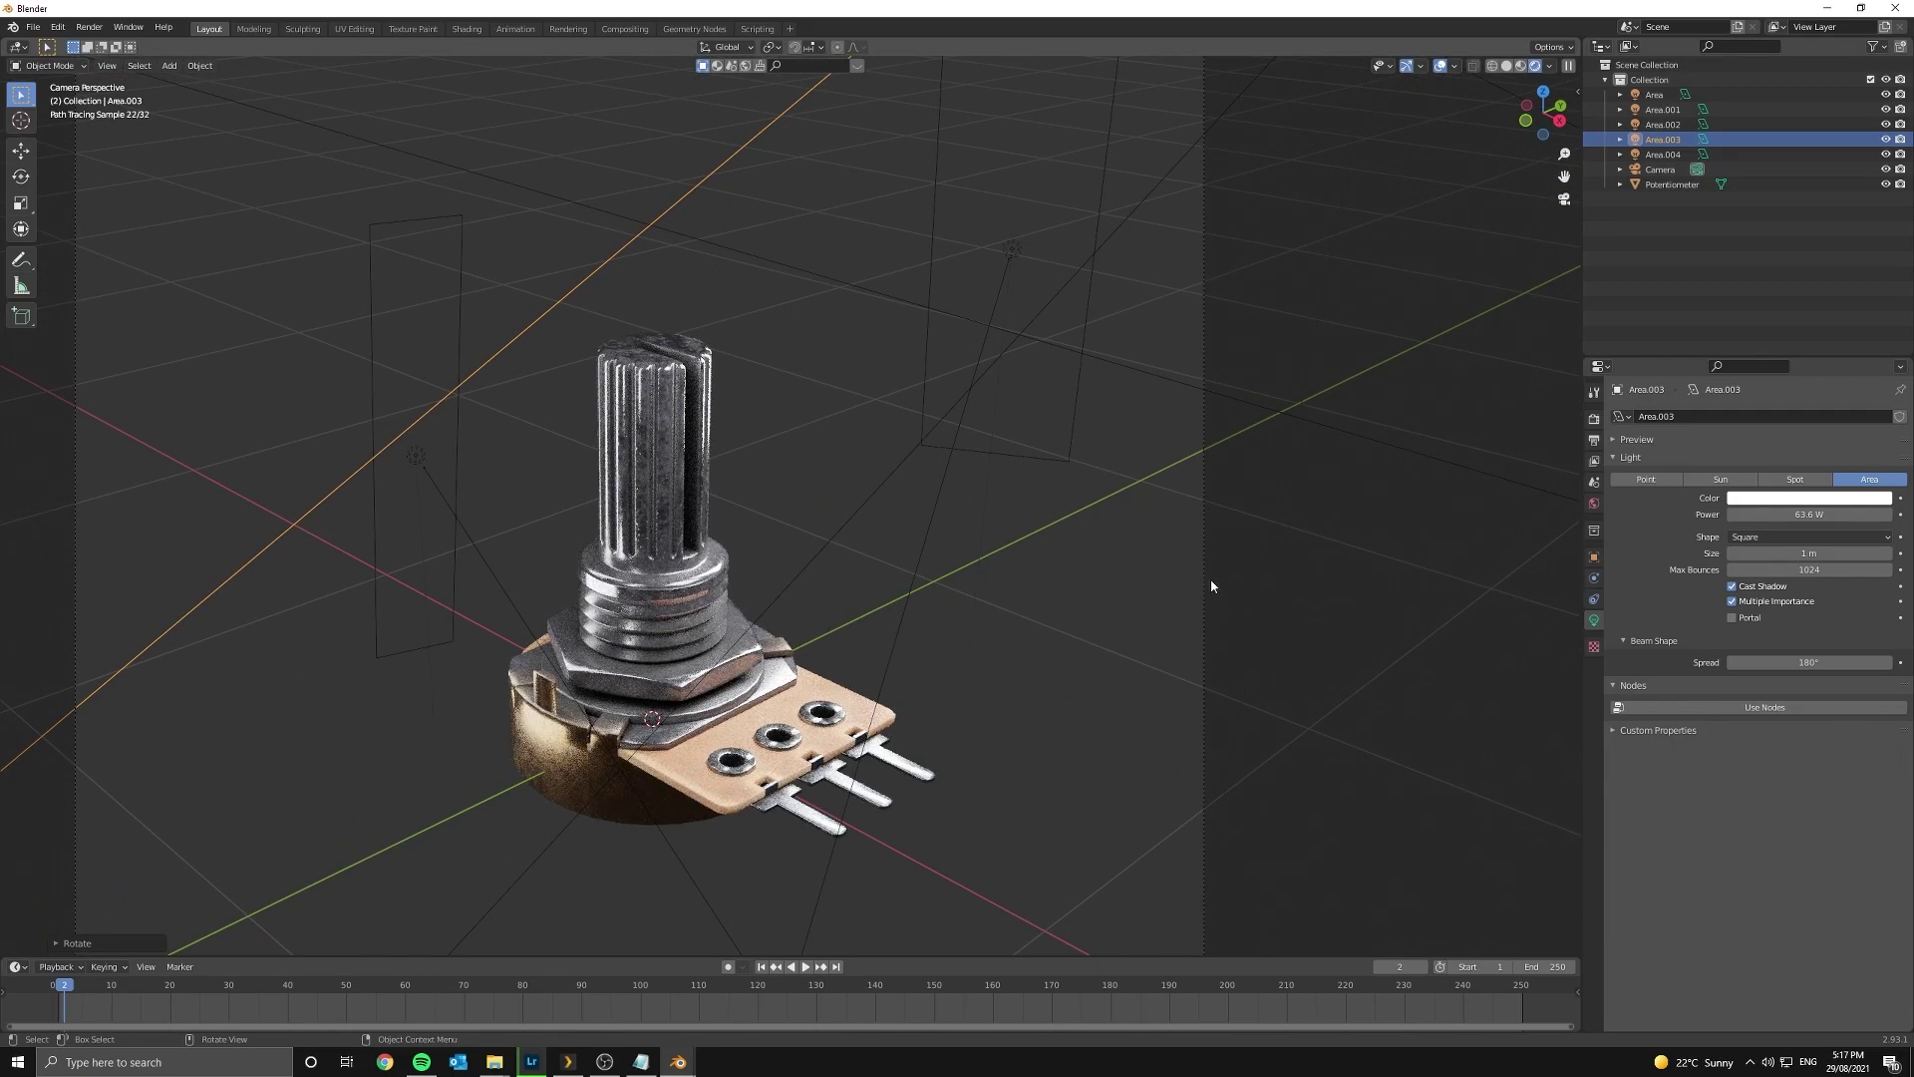
scroll(1211, 586, "down", 5)
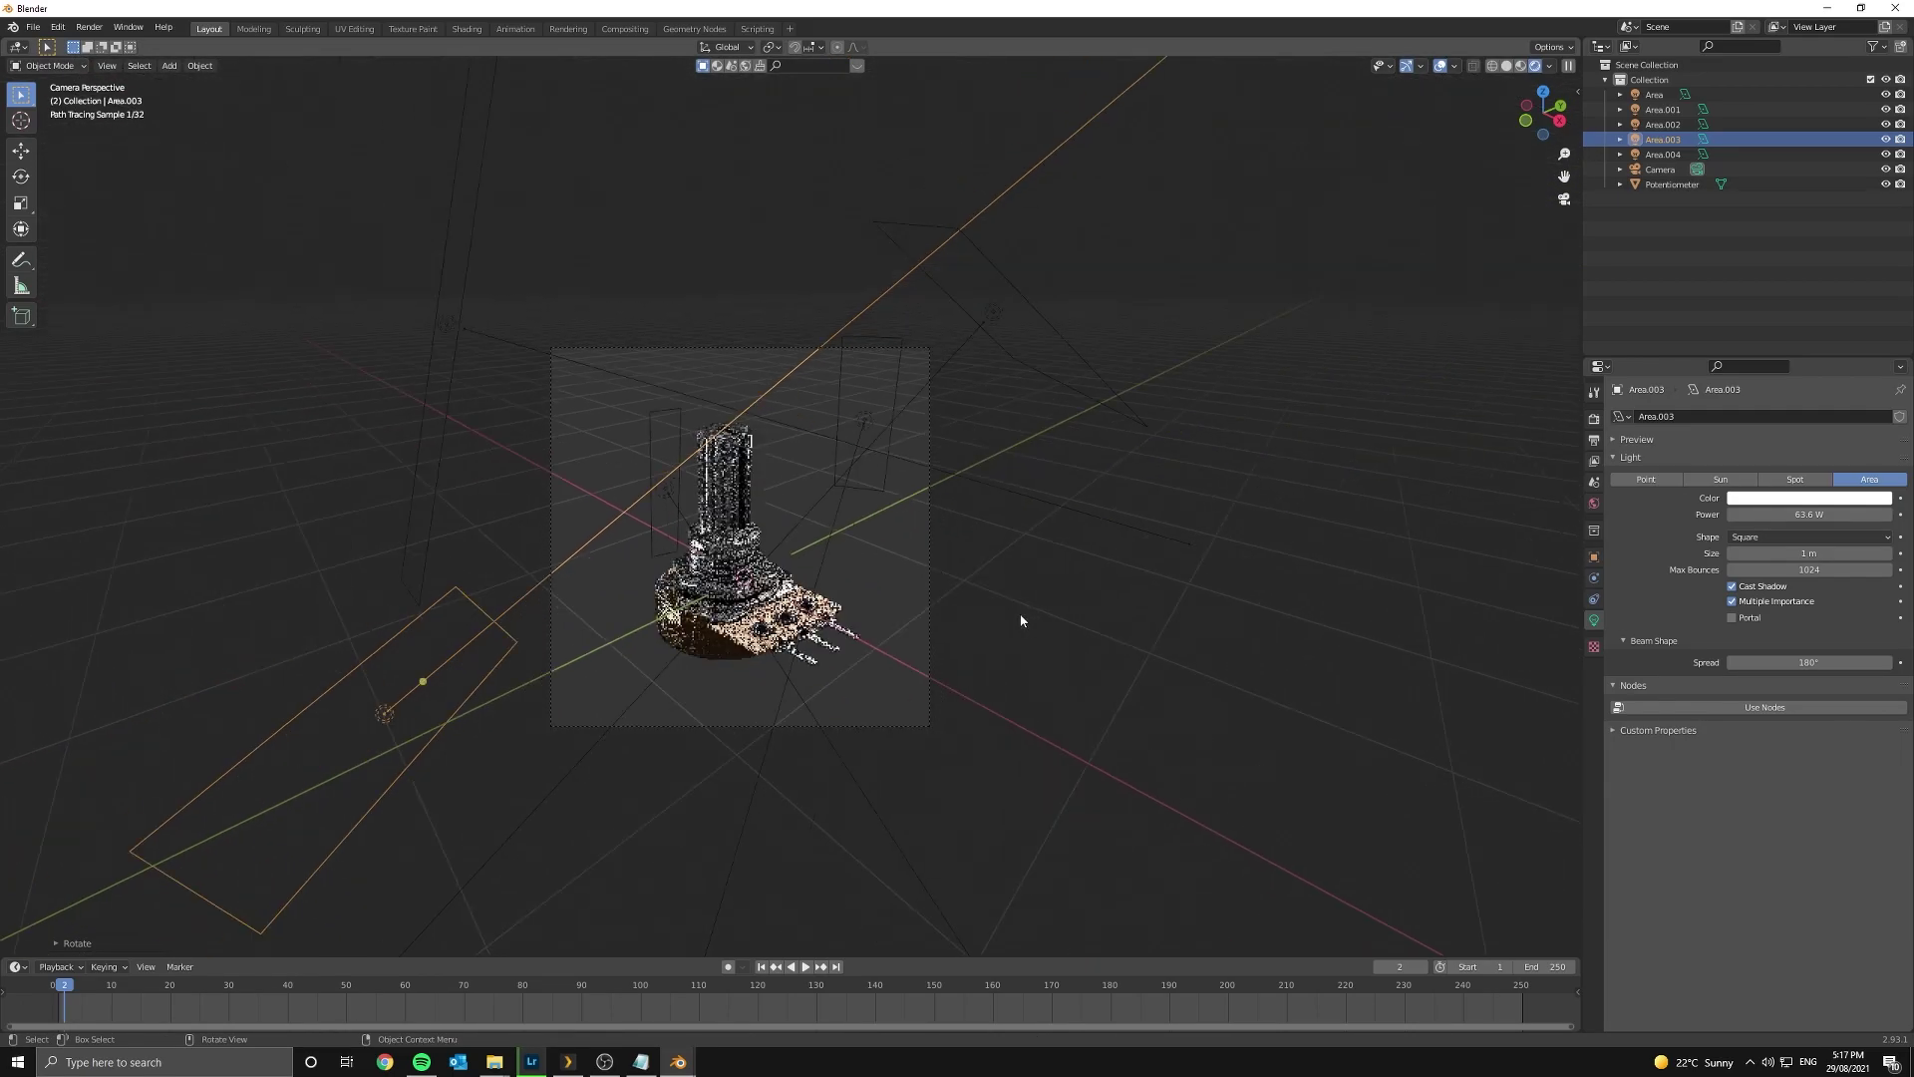
- Fine-tune the rotation of Area.003 around global Z and shift it horizontally with its height locked
key("r")
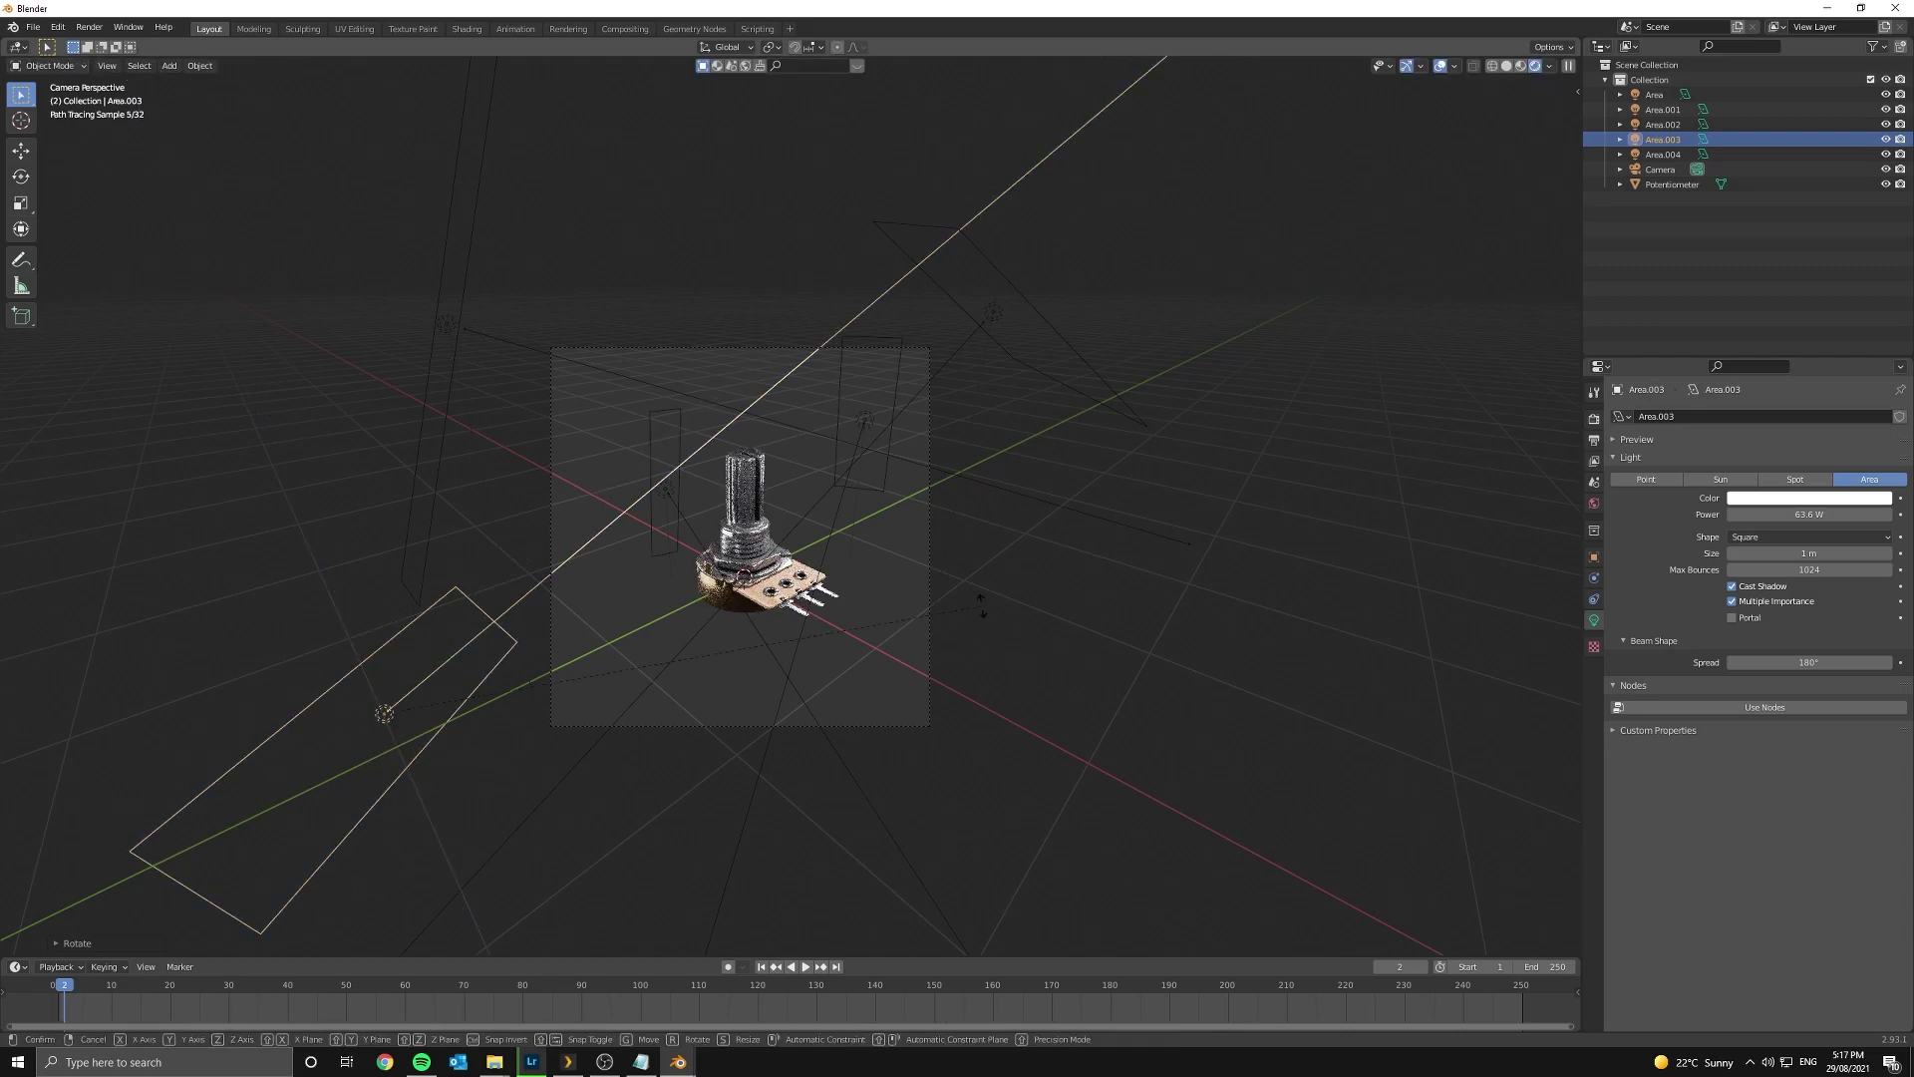
key("z")
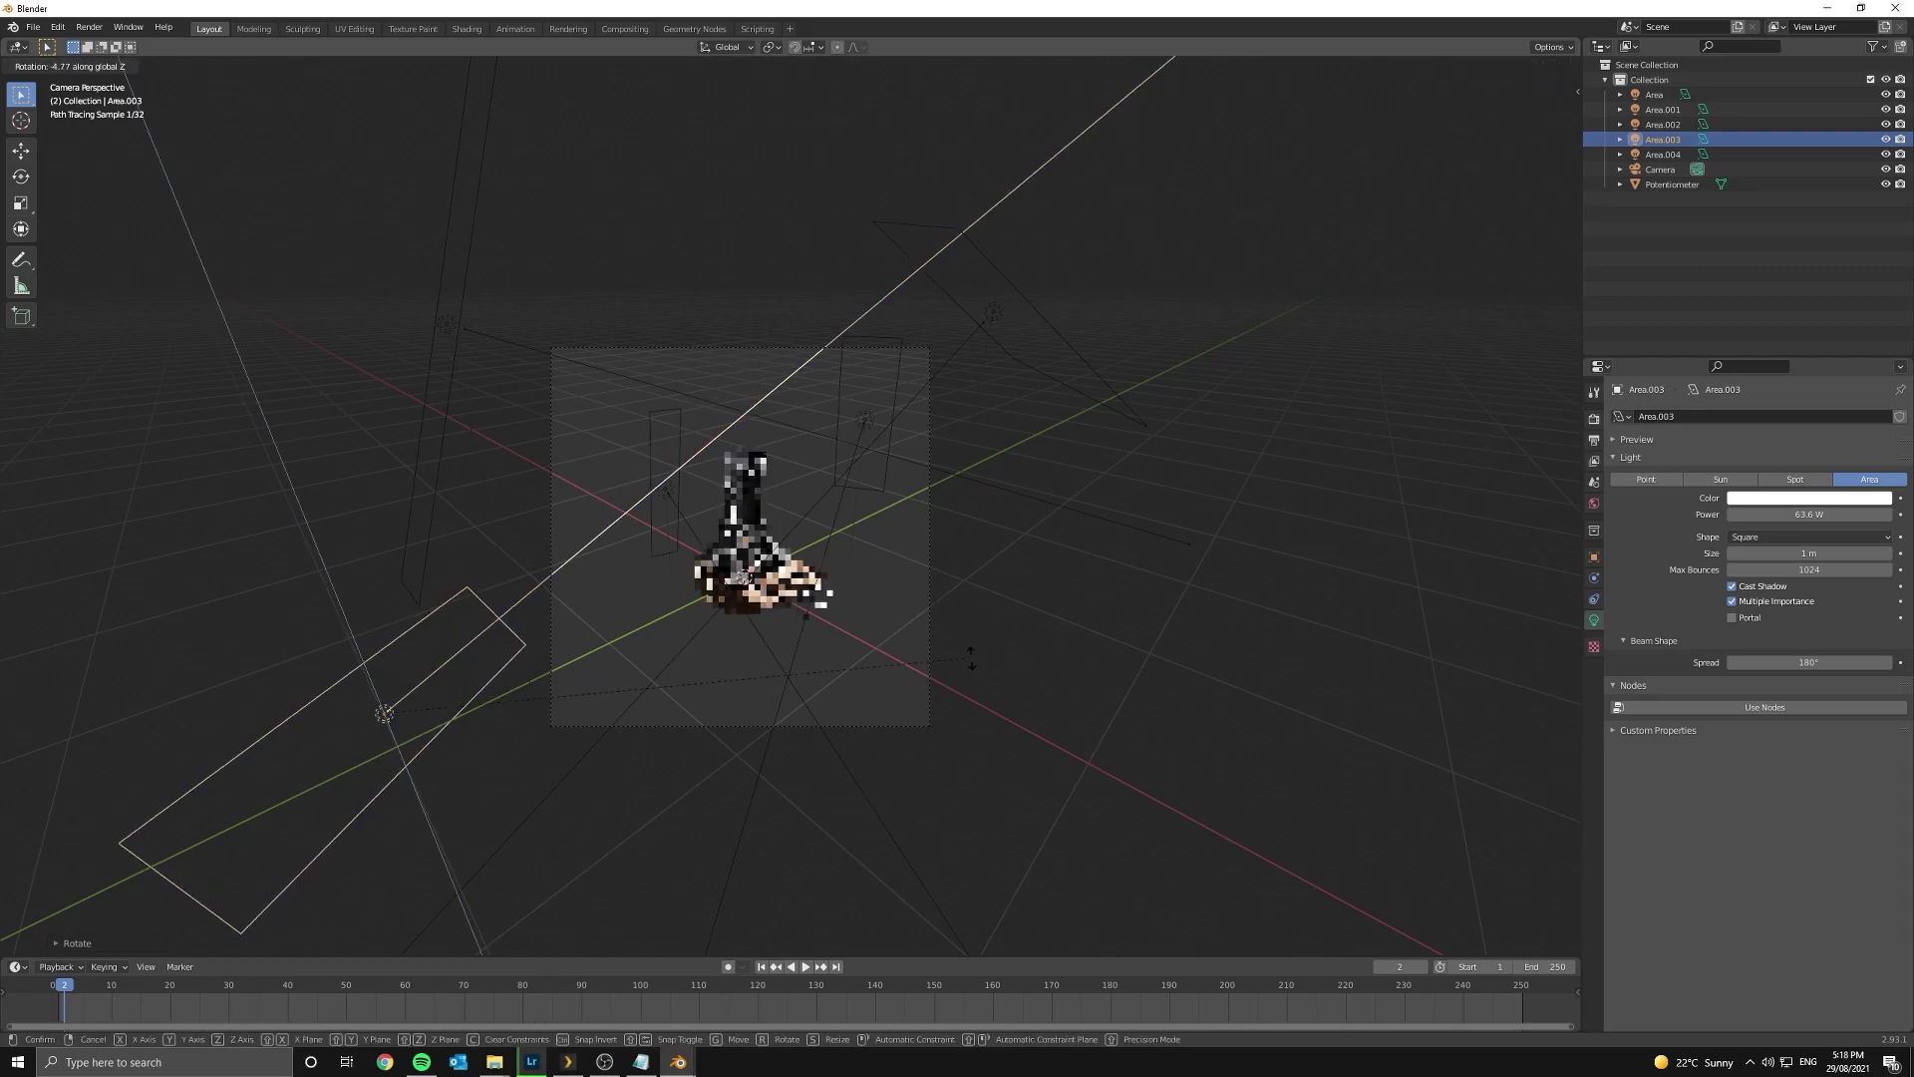
left_click(948, 692)
key("g")
key("shift+z")
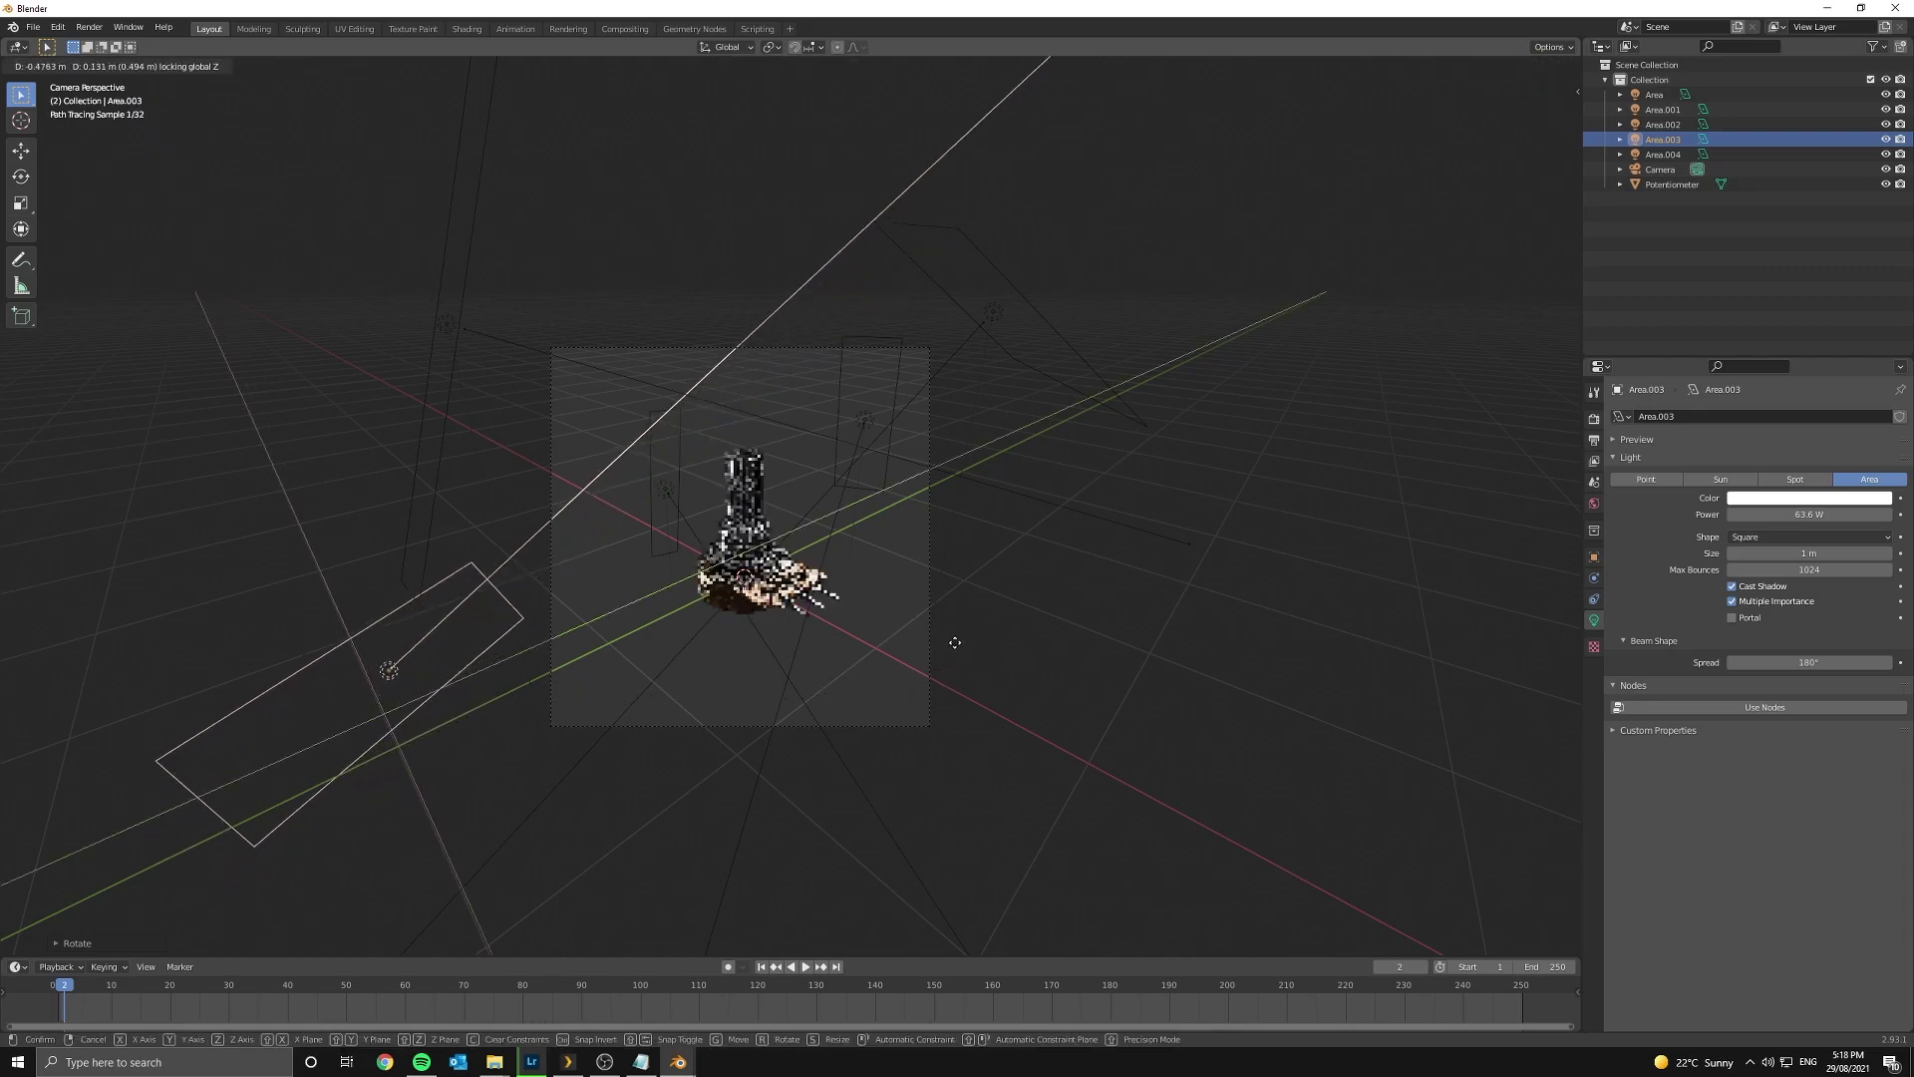
left_click(962, 628)
scroll(738, 642, "up", 5)
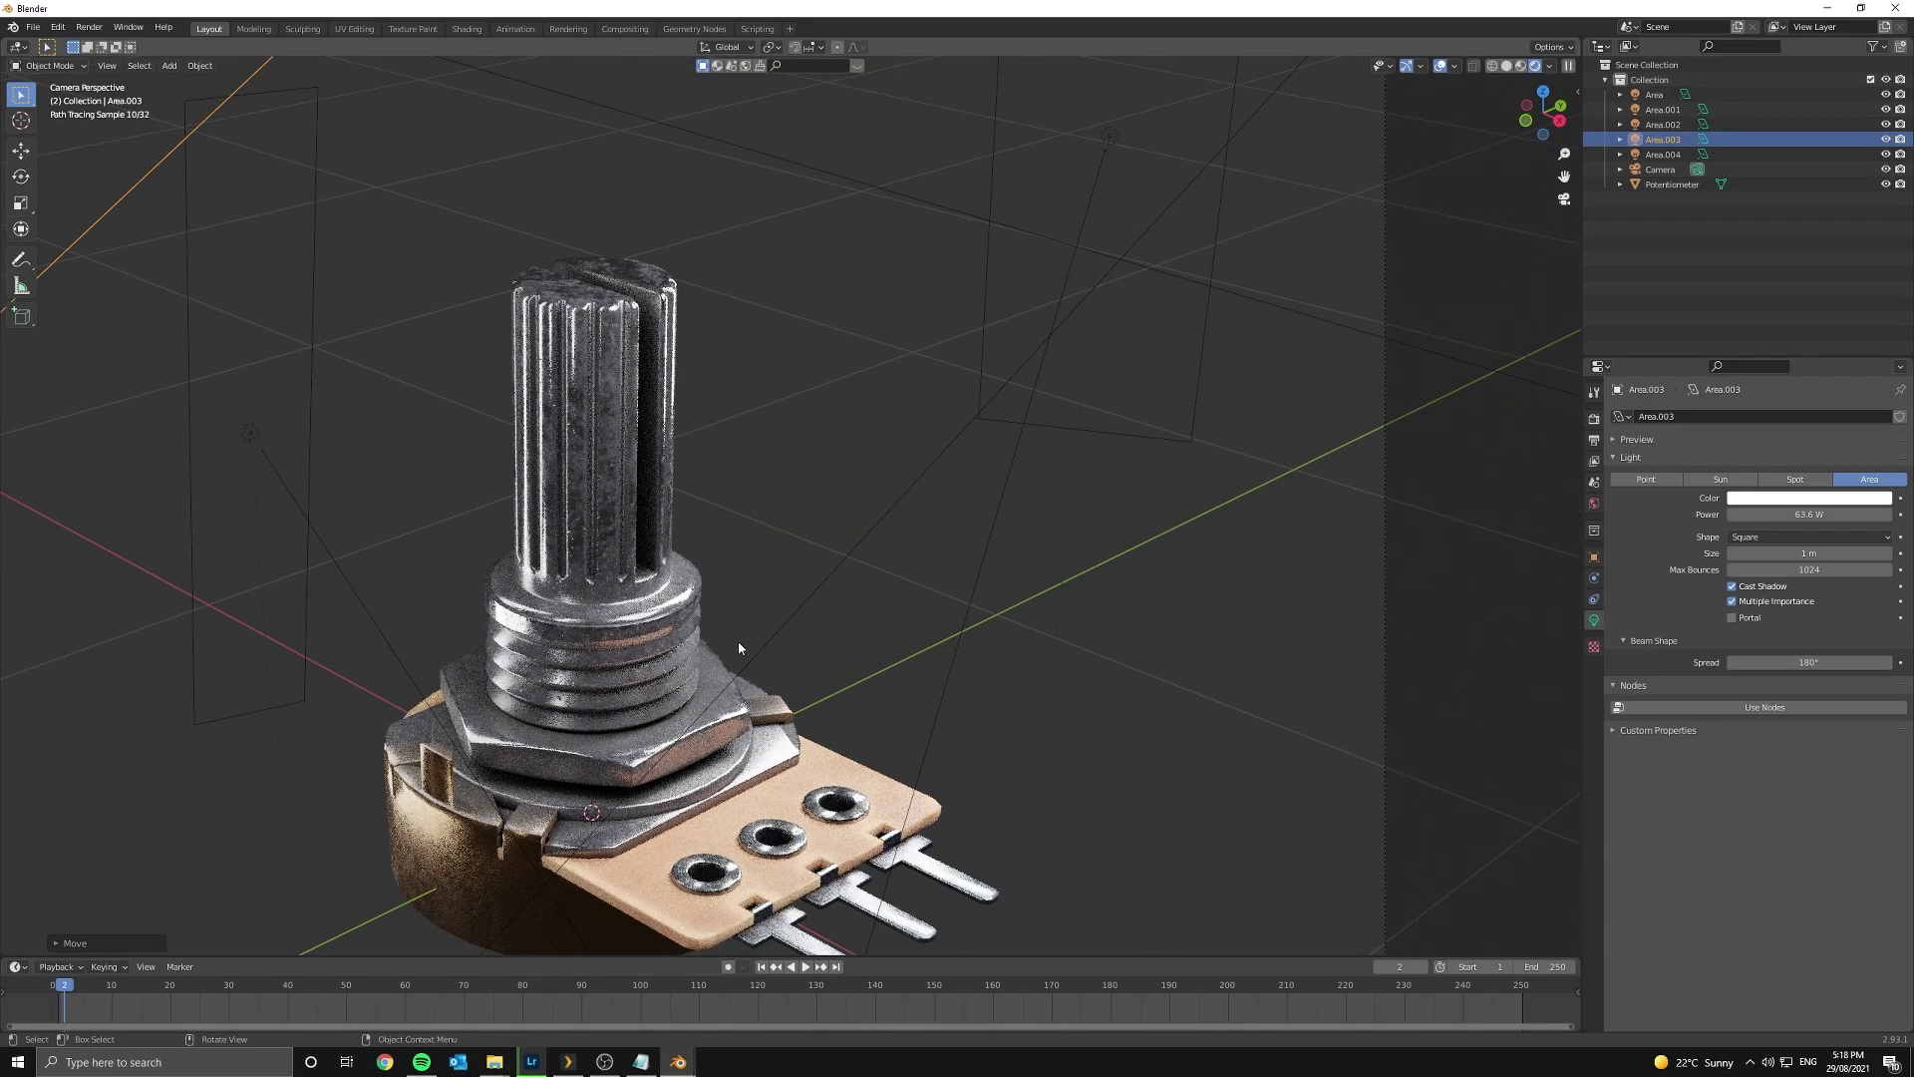
- Switch the viewport to solid shading, render the still image and inspect the potentiometer's details in the result
key("z")
left_click(1164, 610)
left_click(89, 27)
left_click(116, 48)
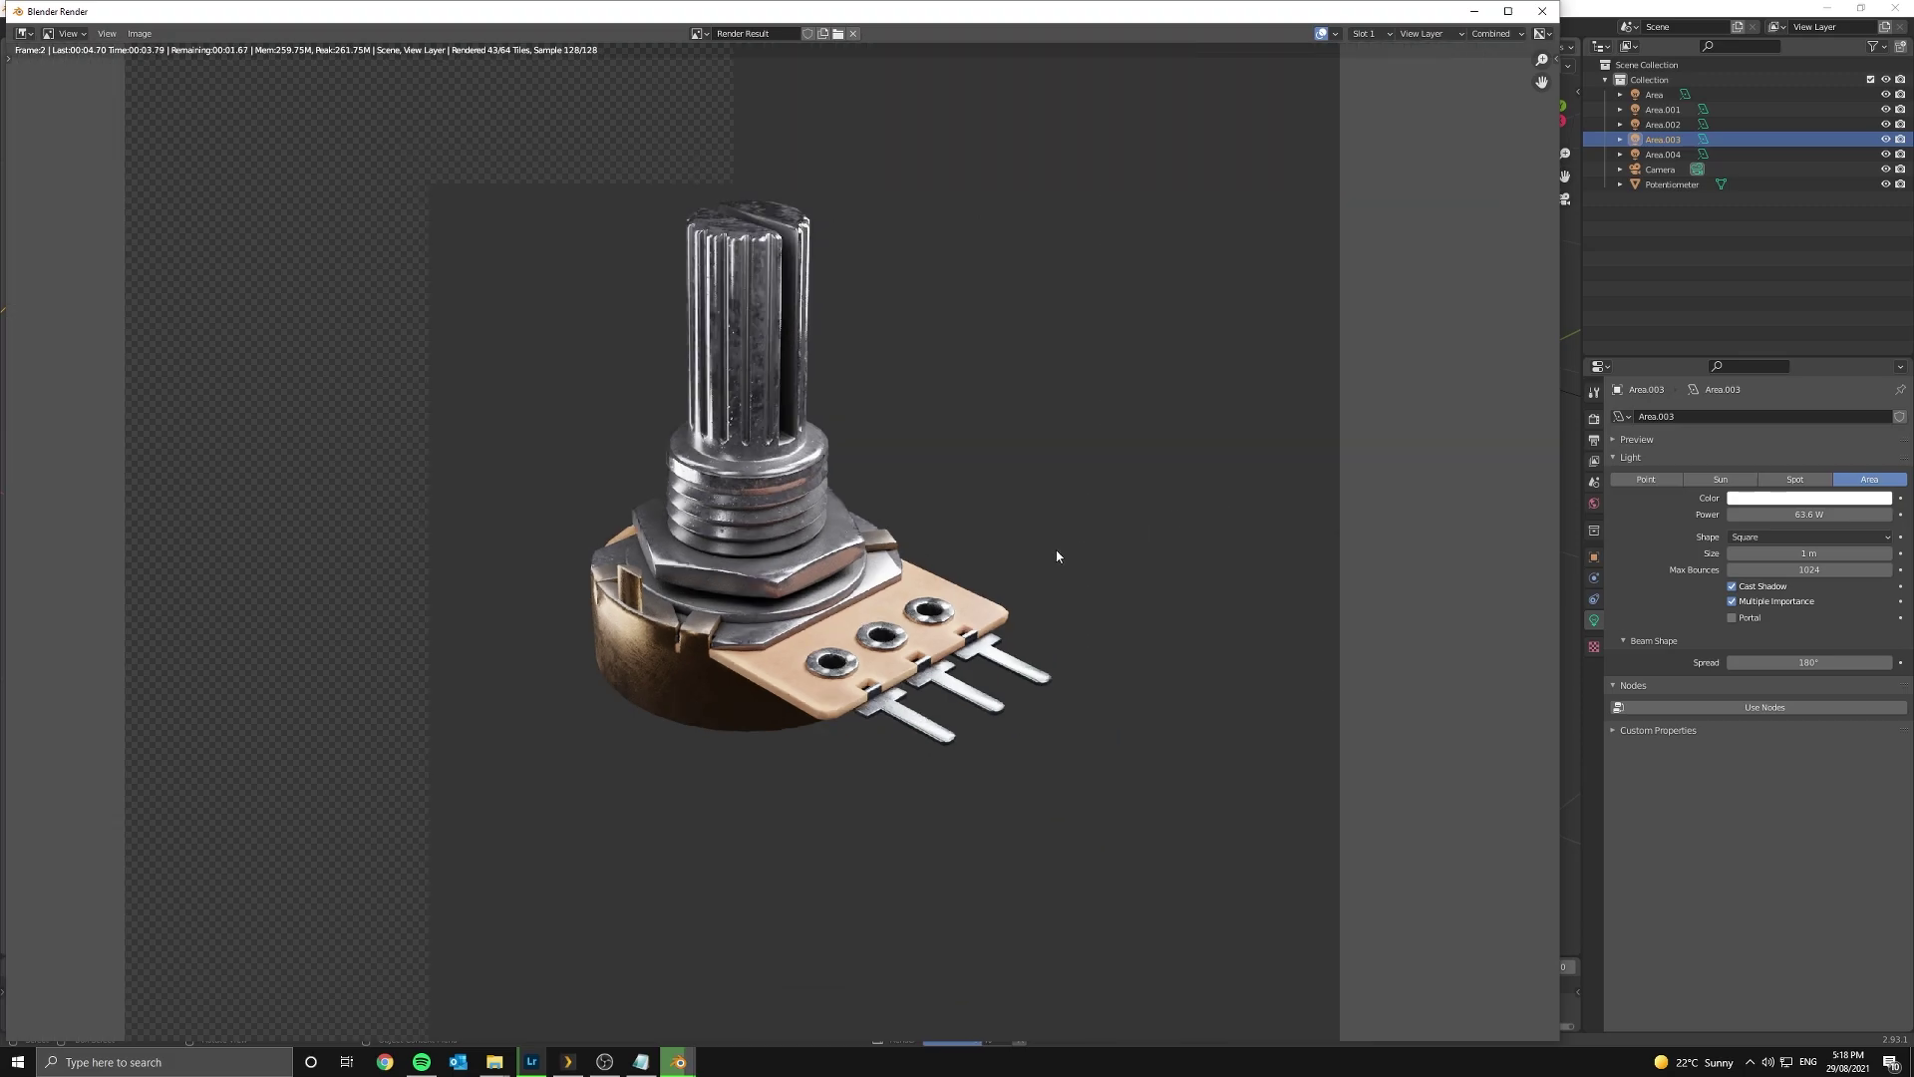
scroll(1017, 499, "up", 4)
scroll(1037, 494, "down", 1)
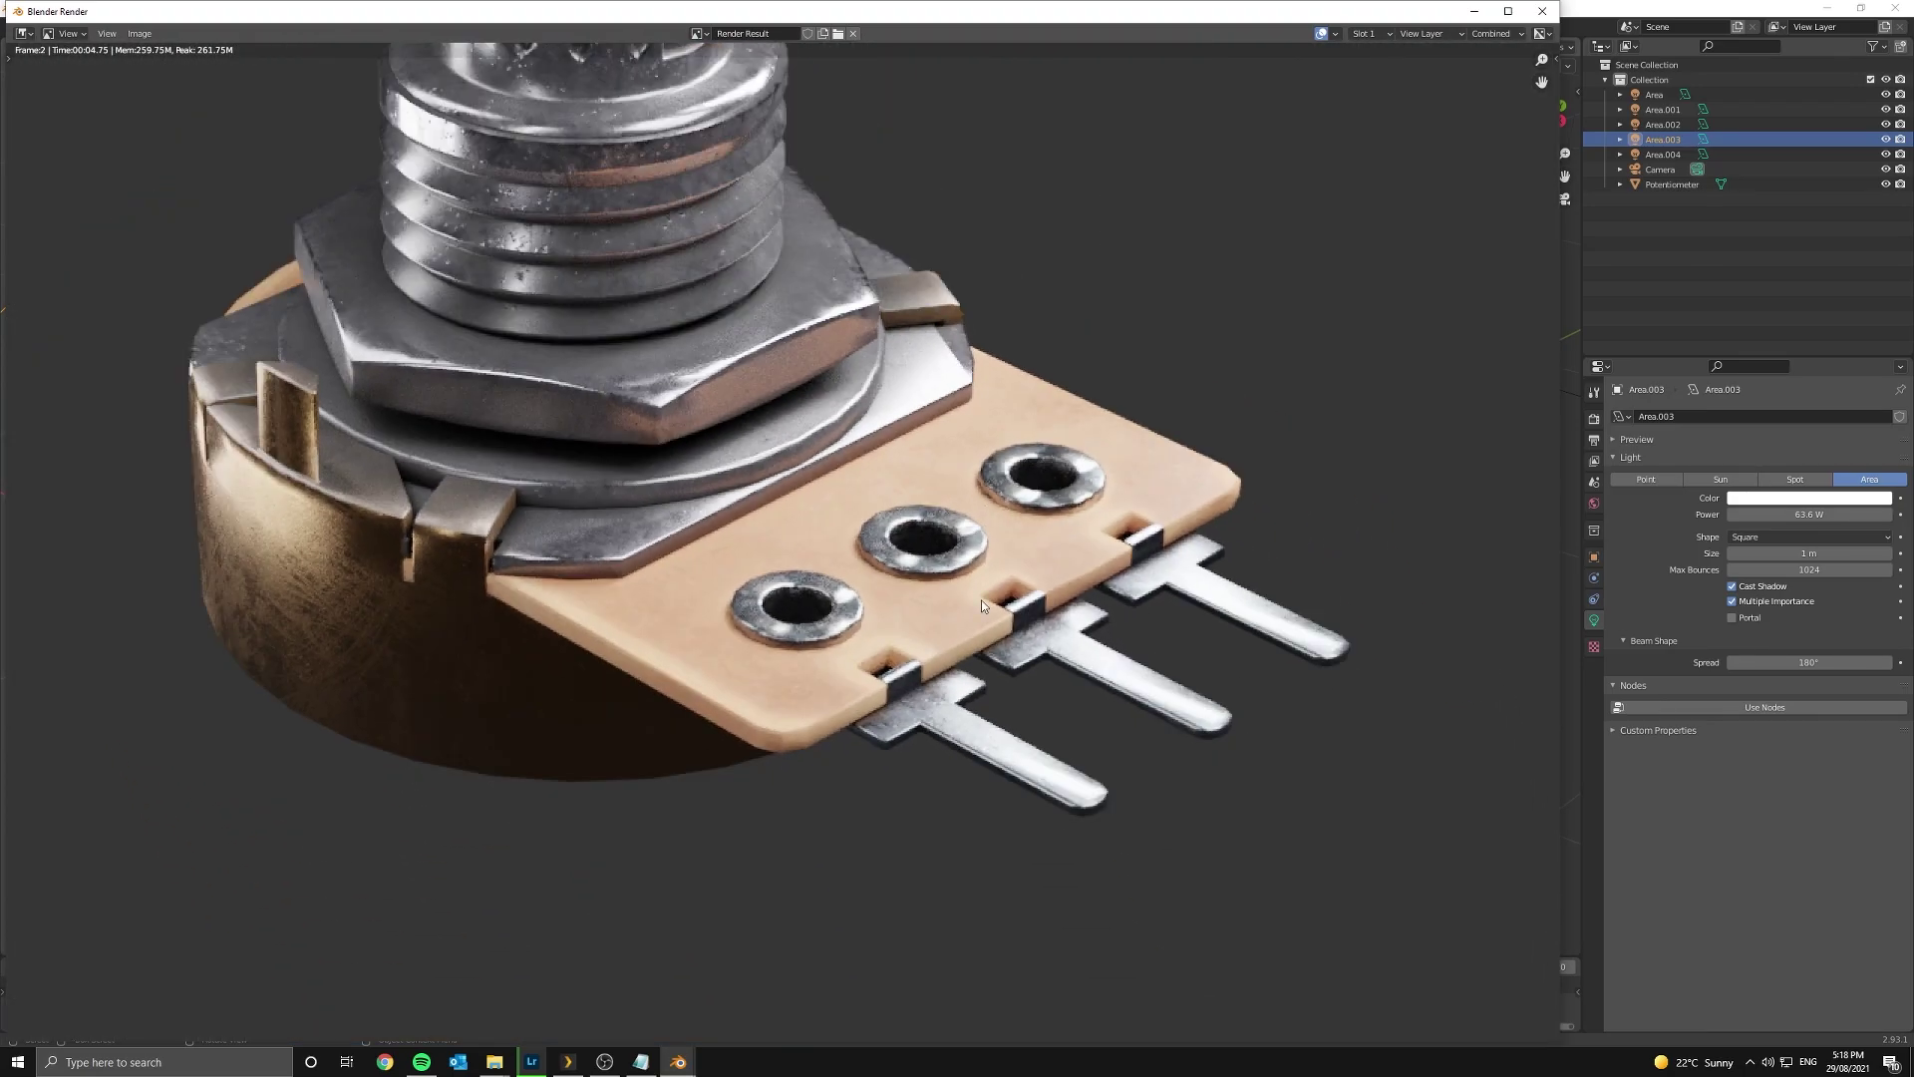
scroll(1018, 456, "down", 6)
scroll(620, 343, "up", 3)
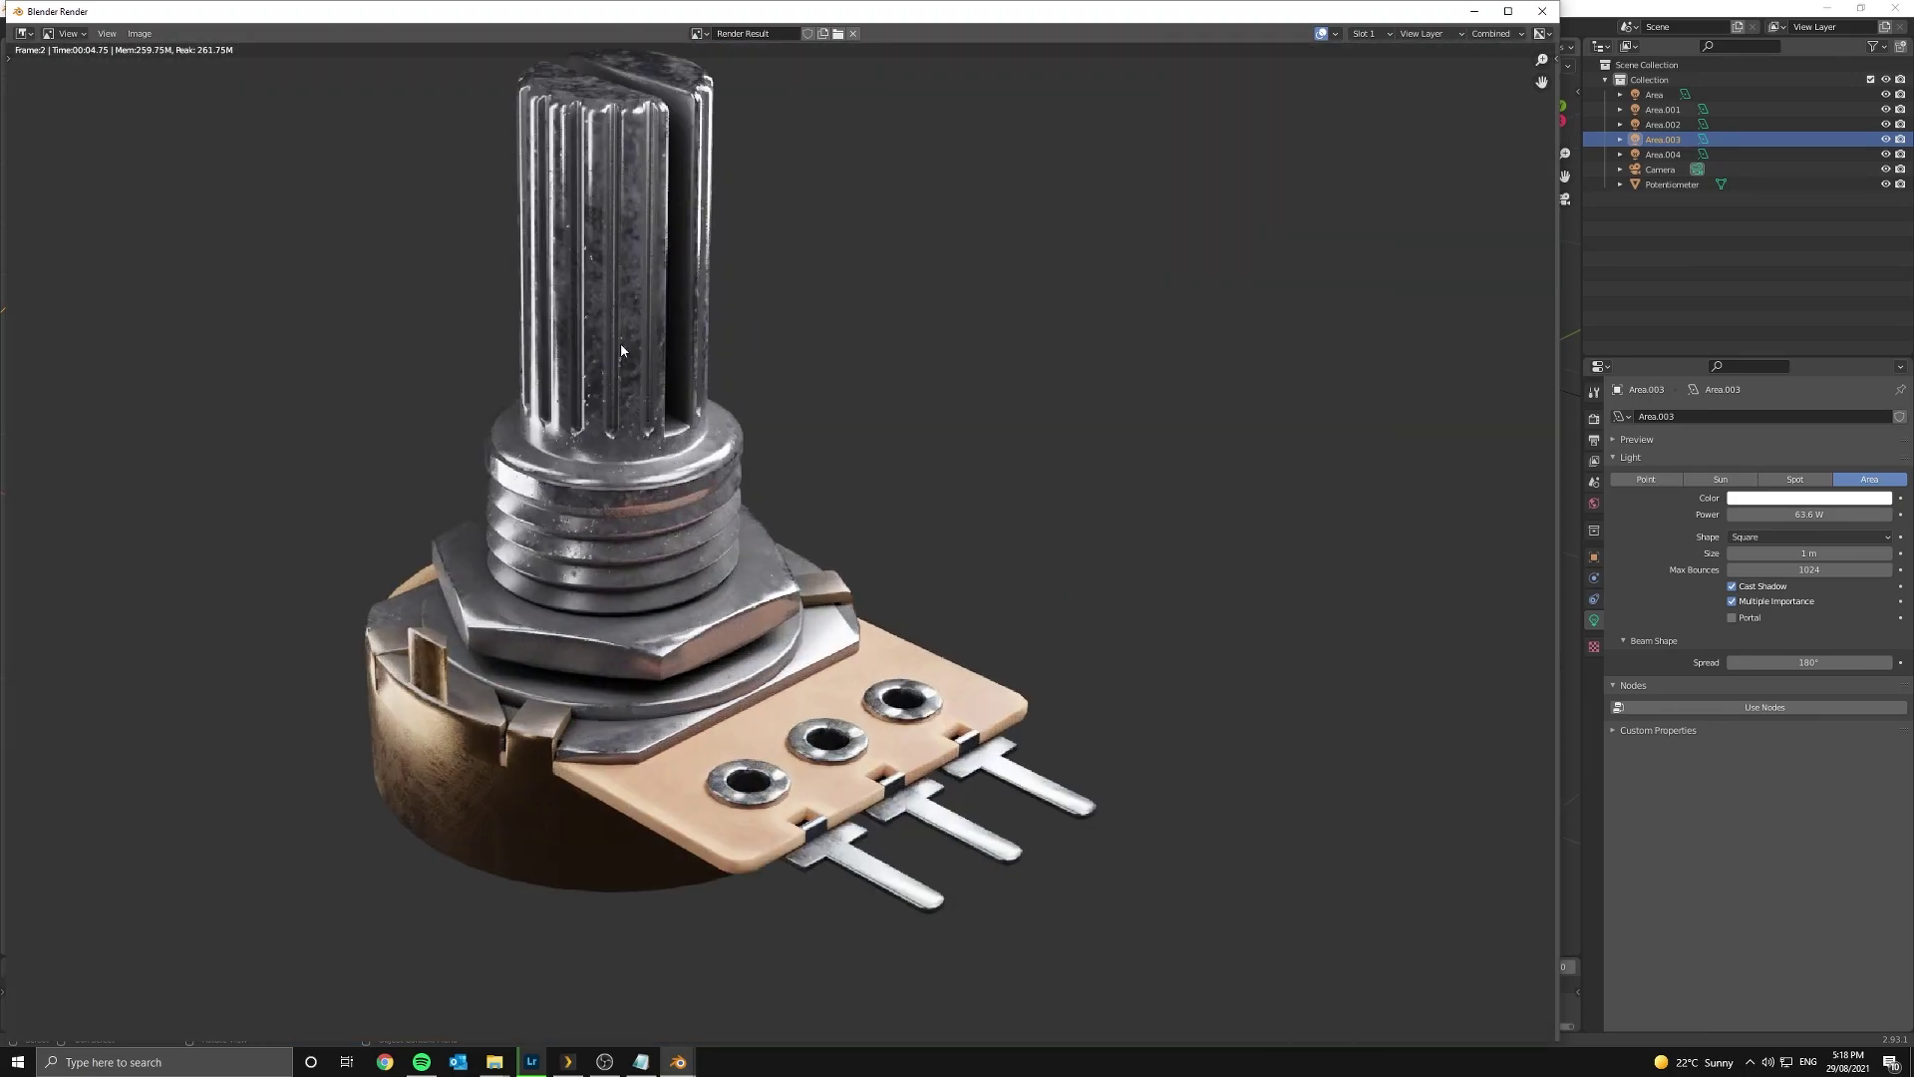
scroll(624, 368, "down", 4)
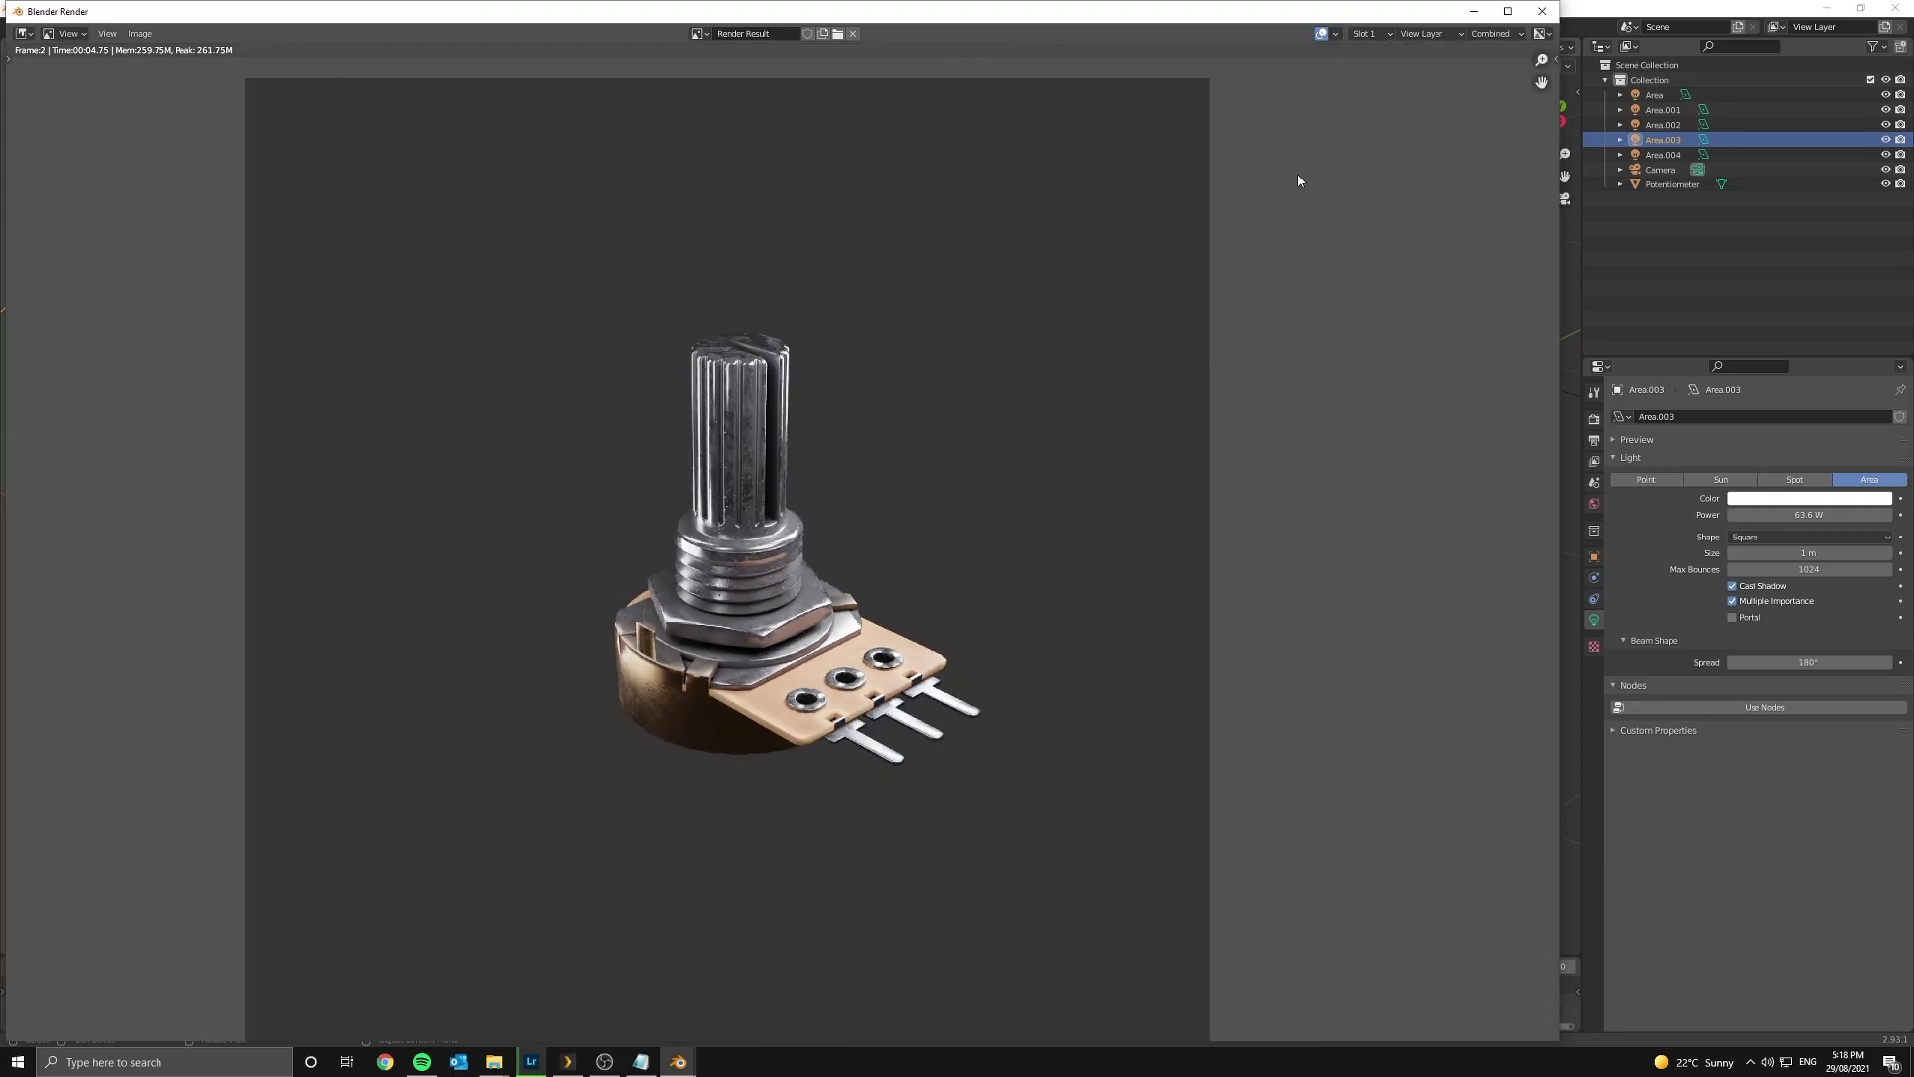
left_click(1483, 13)
- Set the power of the light named Area to 30 W and check it in the rendered camera view
middle_click_drag(1094, 432, 1142, 361)
left_click(994, 268)
scroll(945, 265, "down", 9)
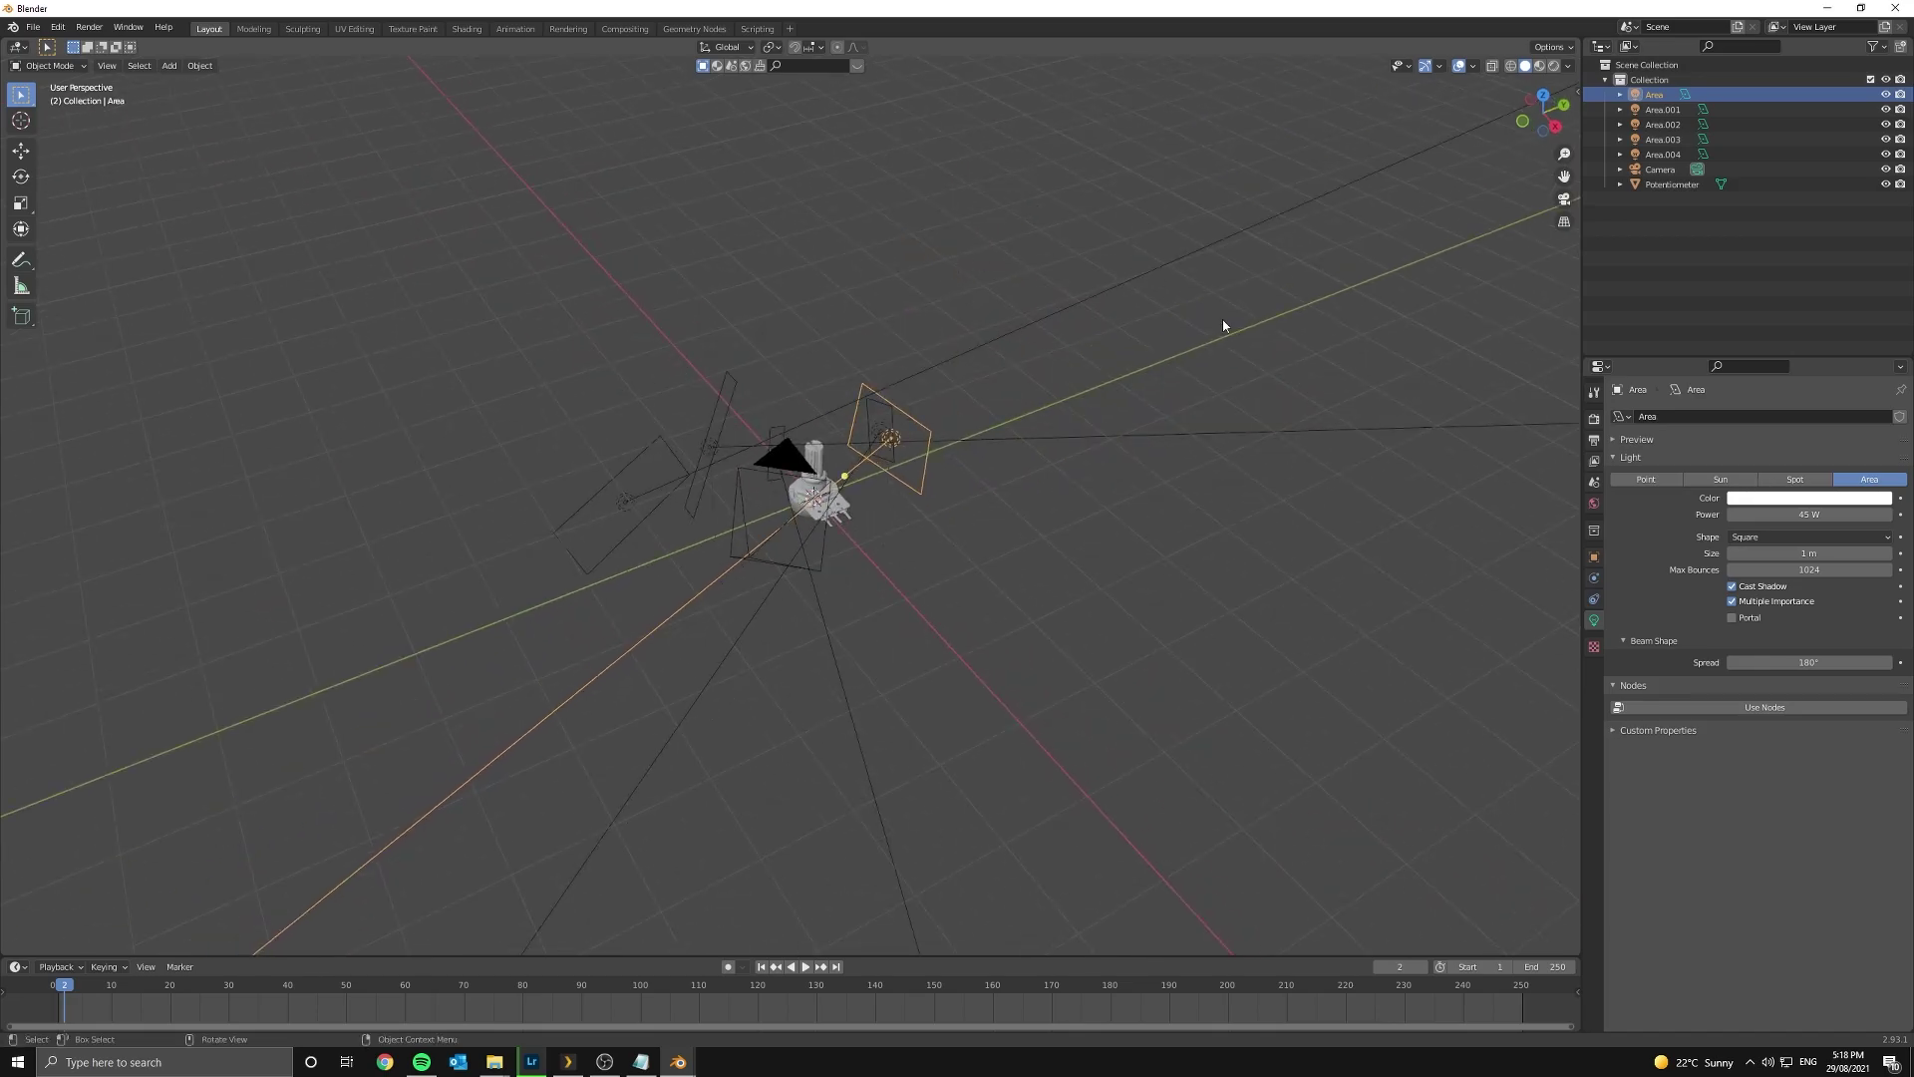
scroll(942, 504, "up", 5)
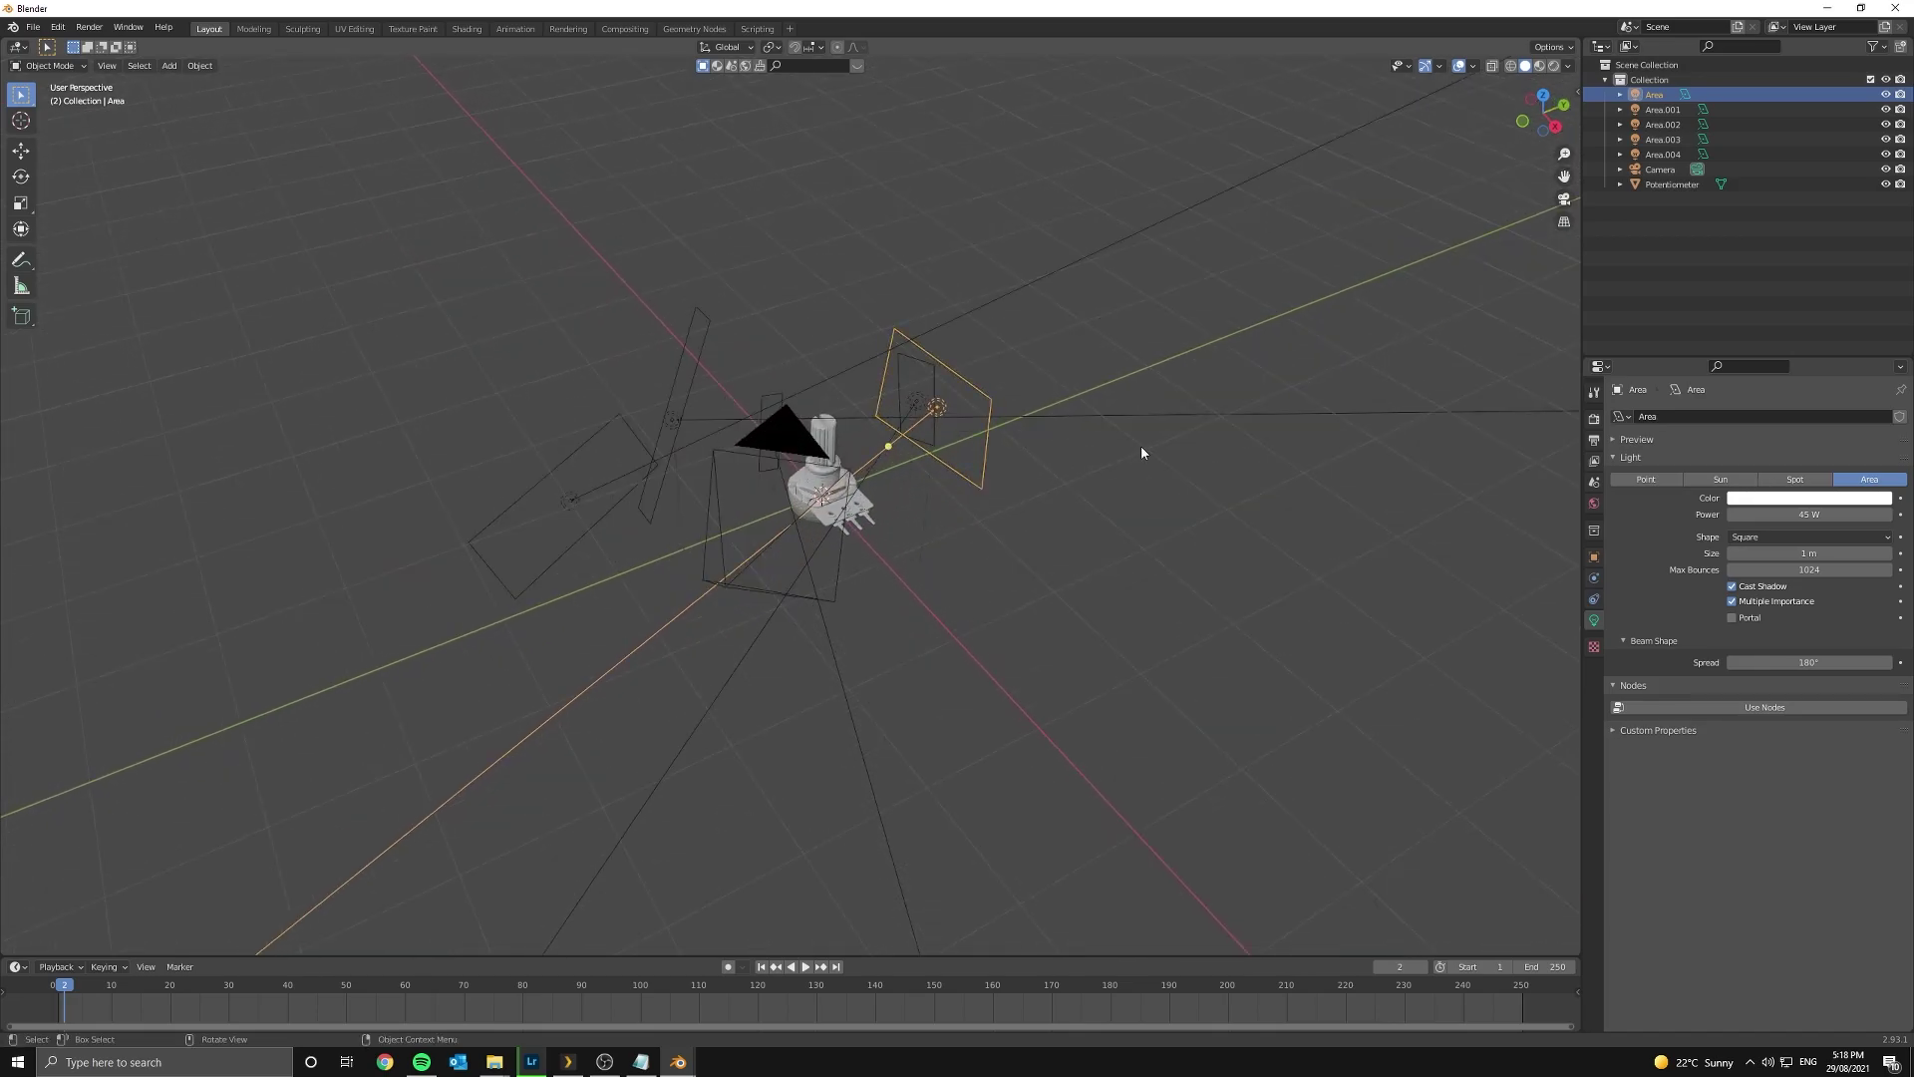
key("KP_0")
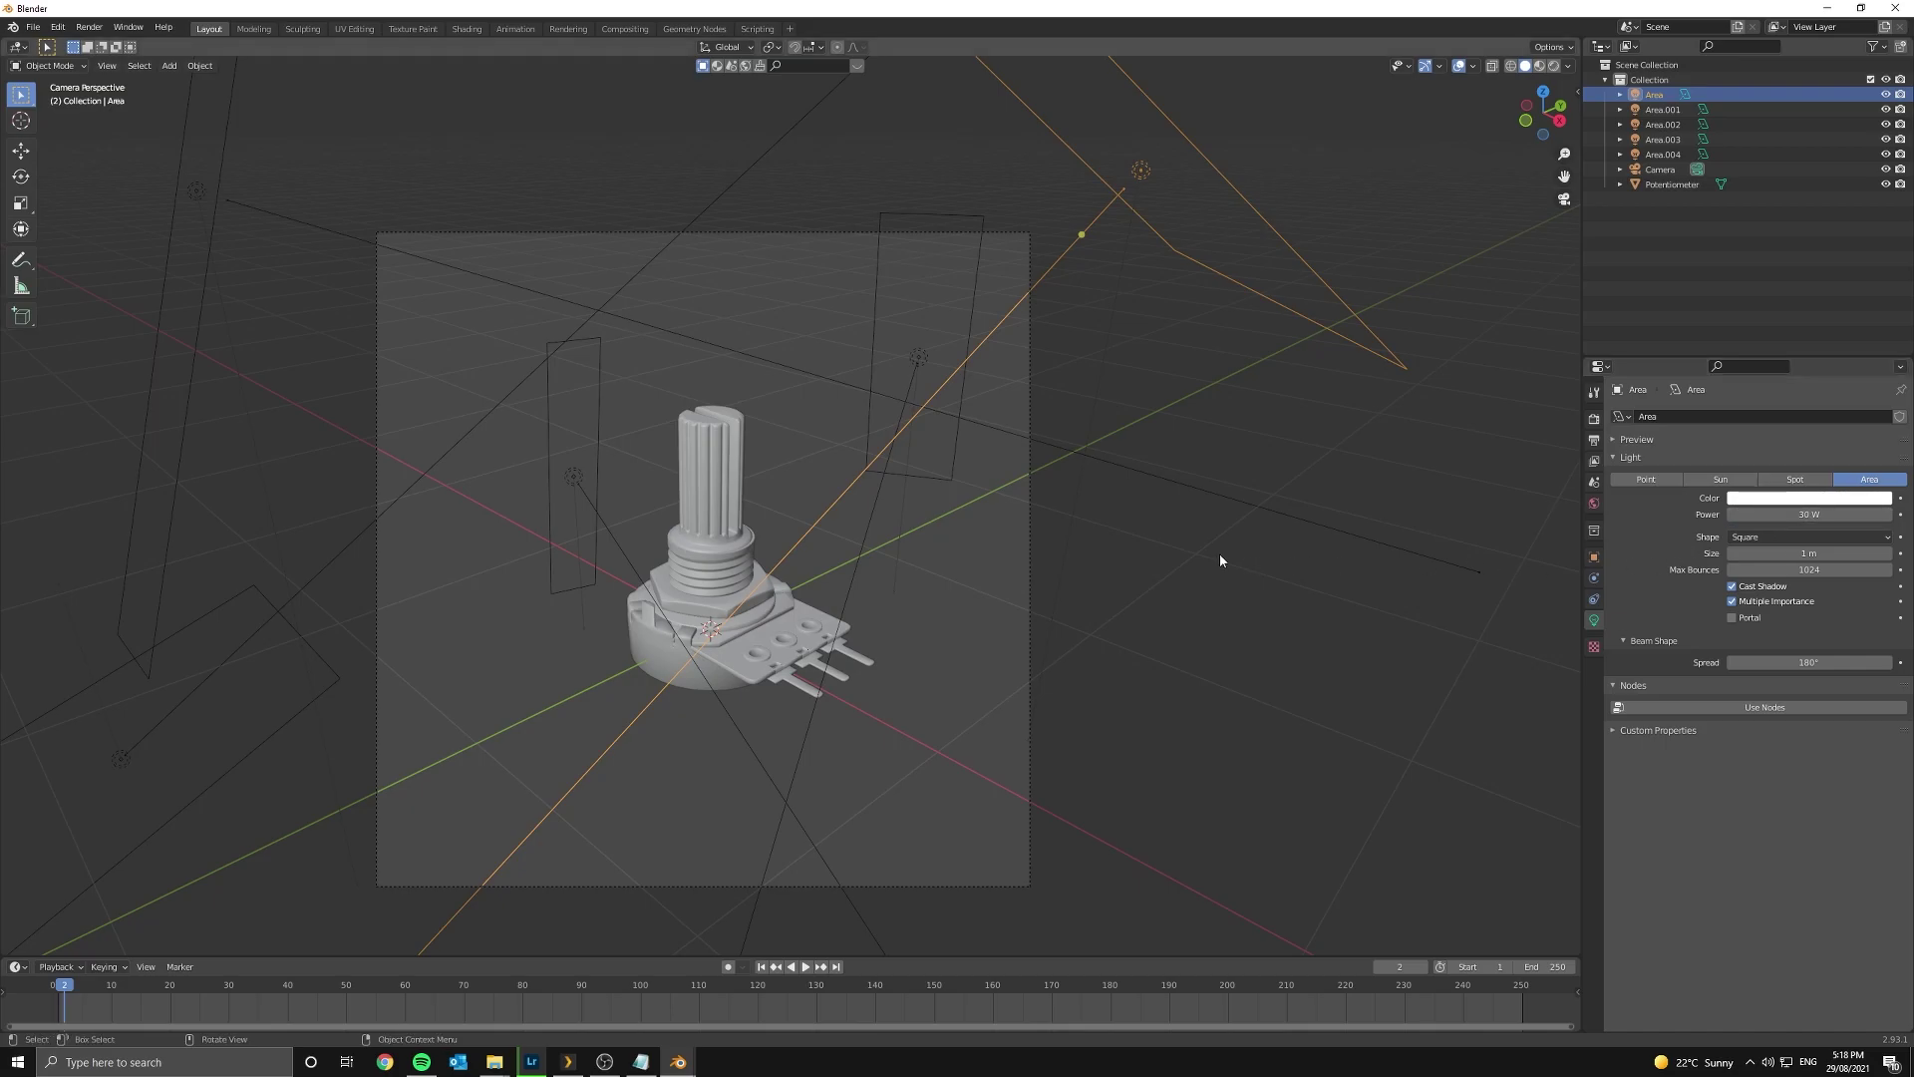
left_click(1122, 520)
scroll(877, 648, "up", 5)
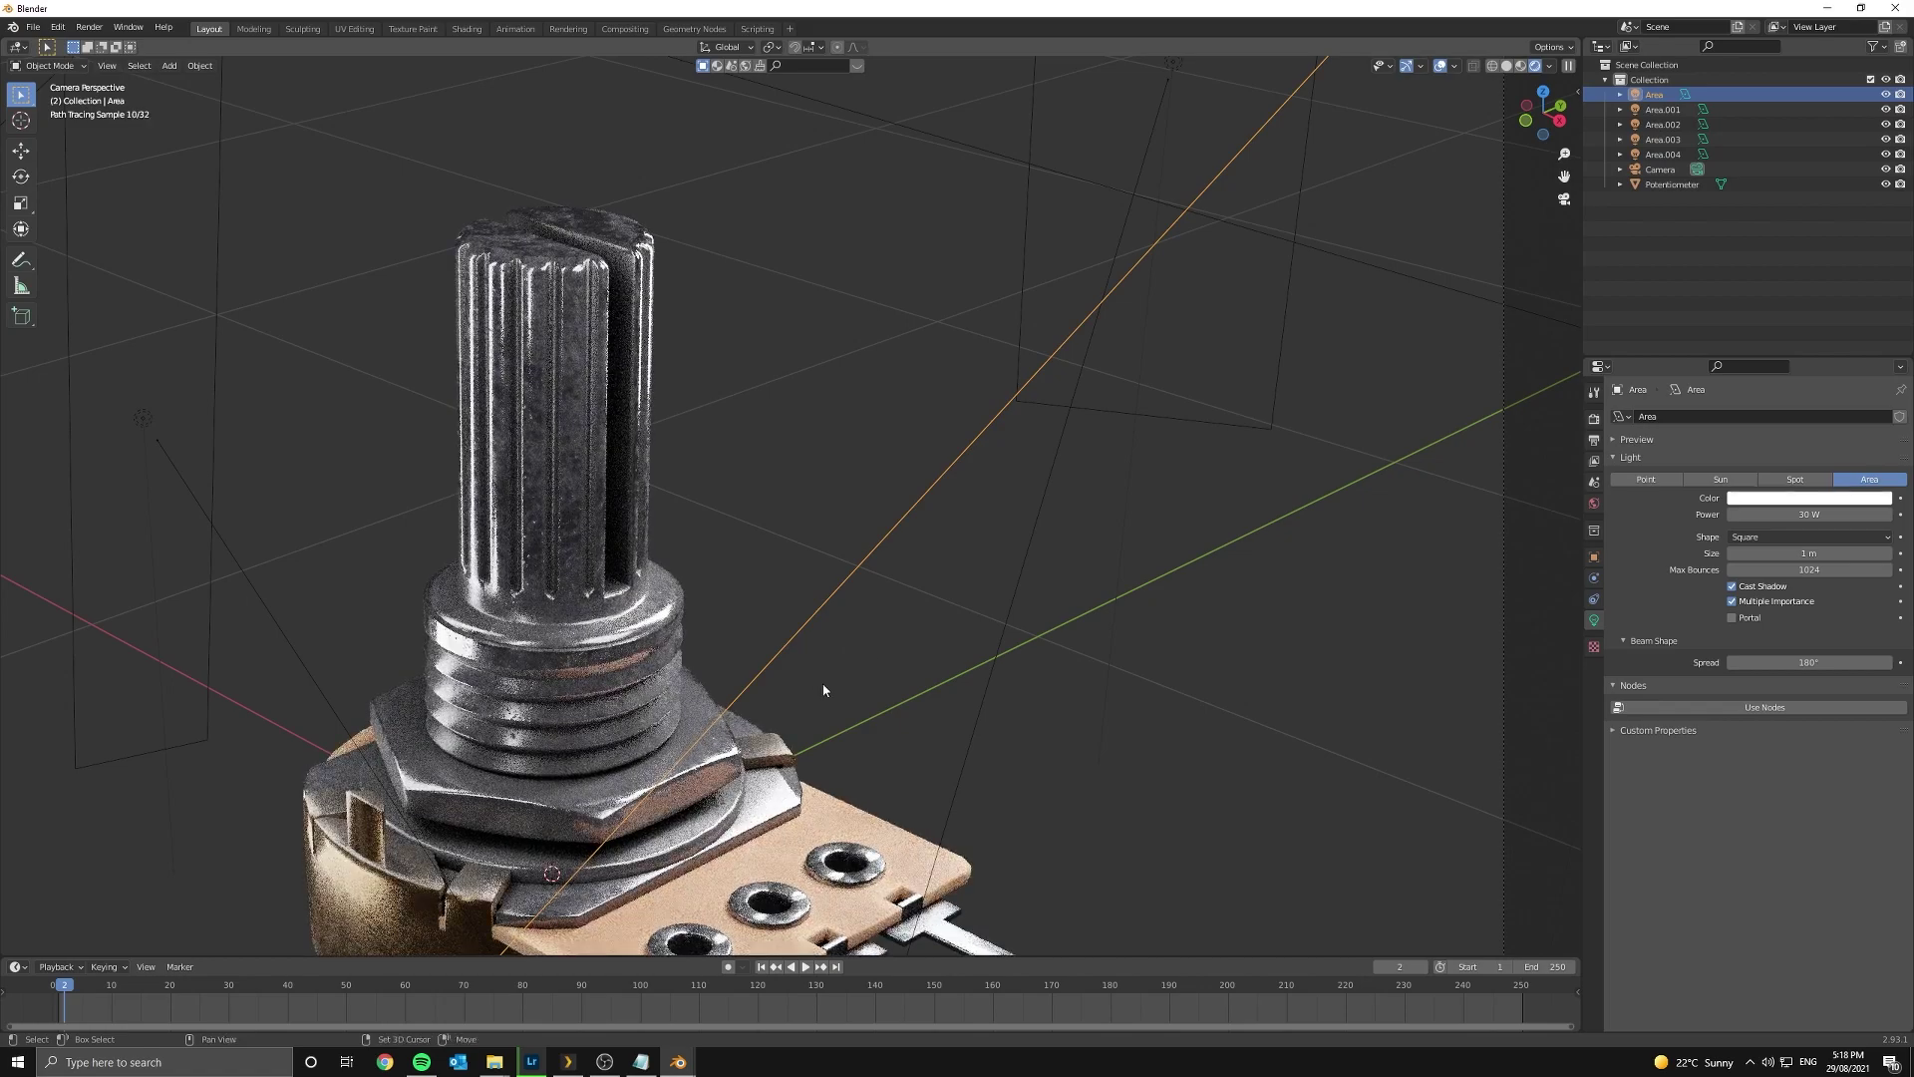
scroll(1031, 671, "down", 4)
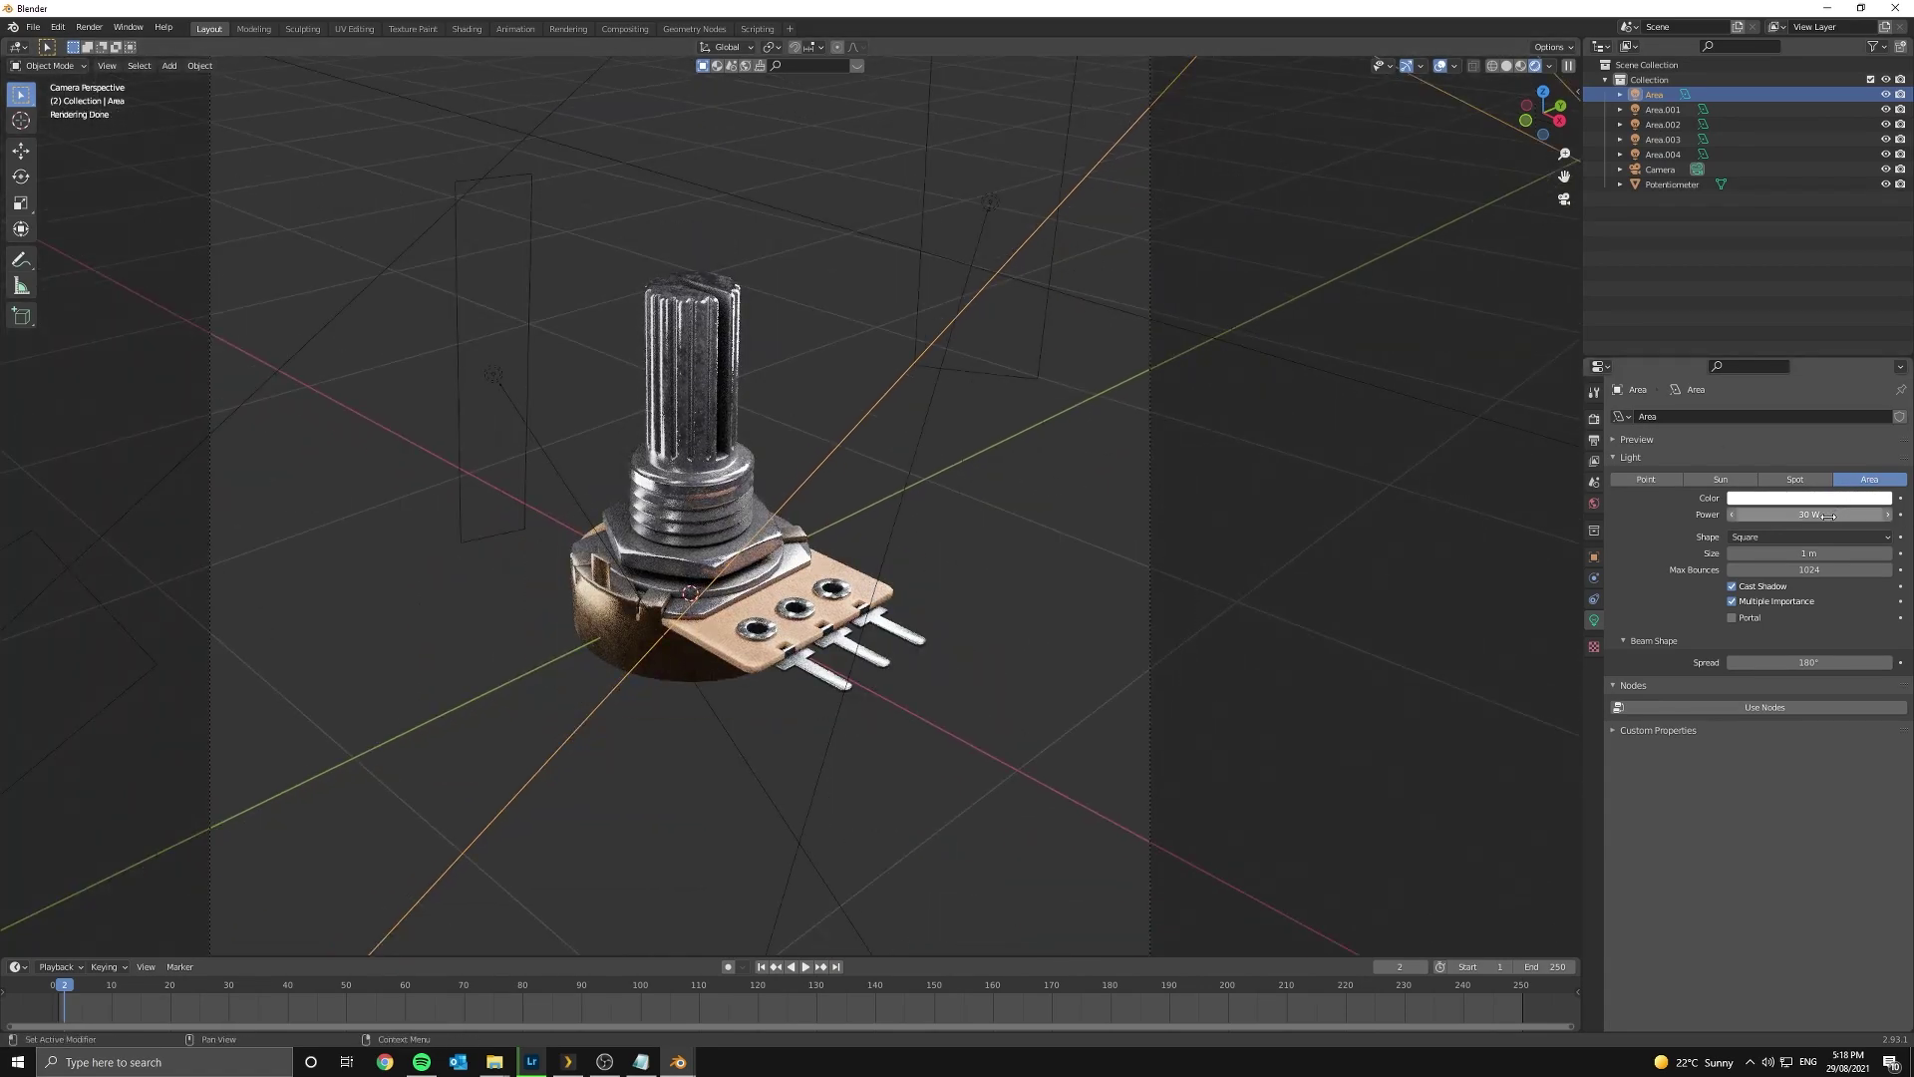
mouse_move(1829, 515)
left_mouse_down()
mouse_move(1884, 515)
mouse_move(1735, 515)
mouse_move(1841, 516)
left_mouse_up()
- Select Area.001, hide it briefly to judge its contribution to the lighting, and restore it
scroll(1296, 671, "down", 6)
left_click(867, 412)
key("g")
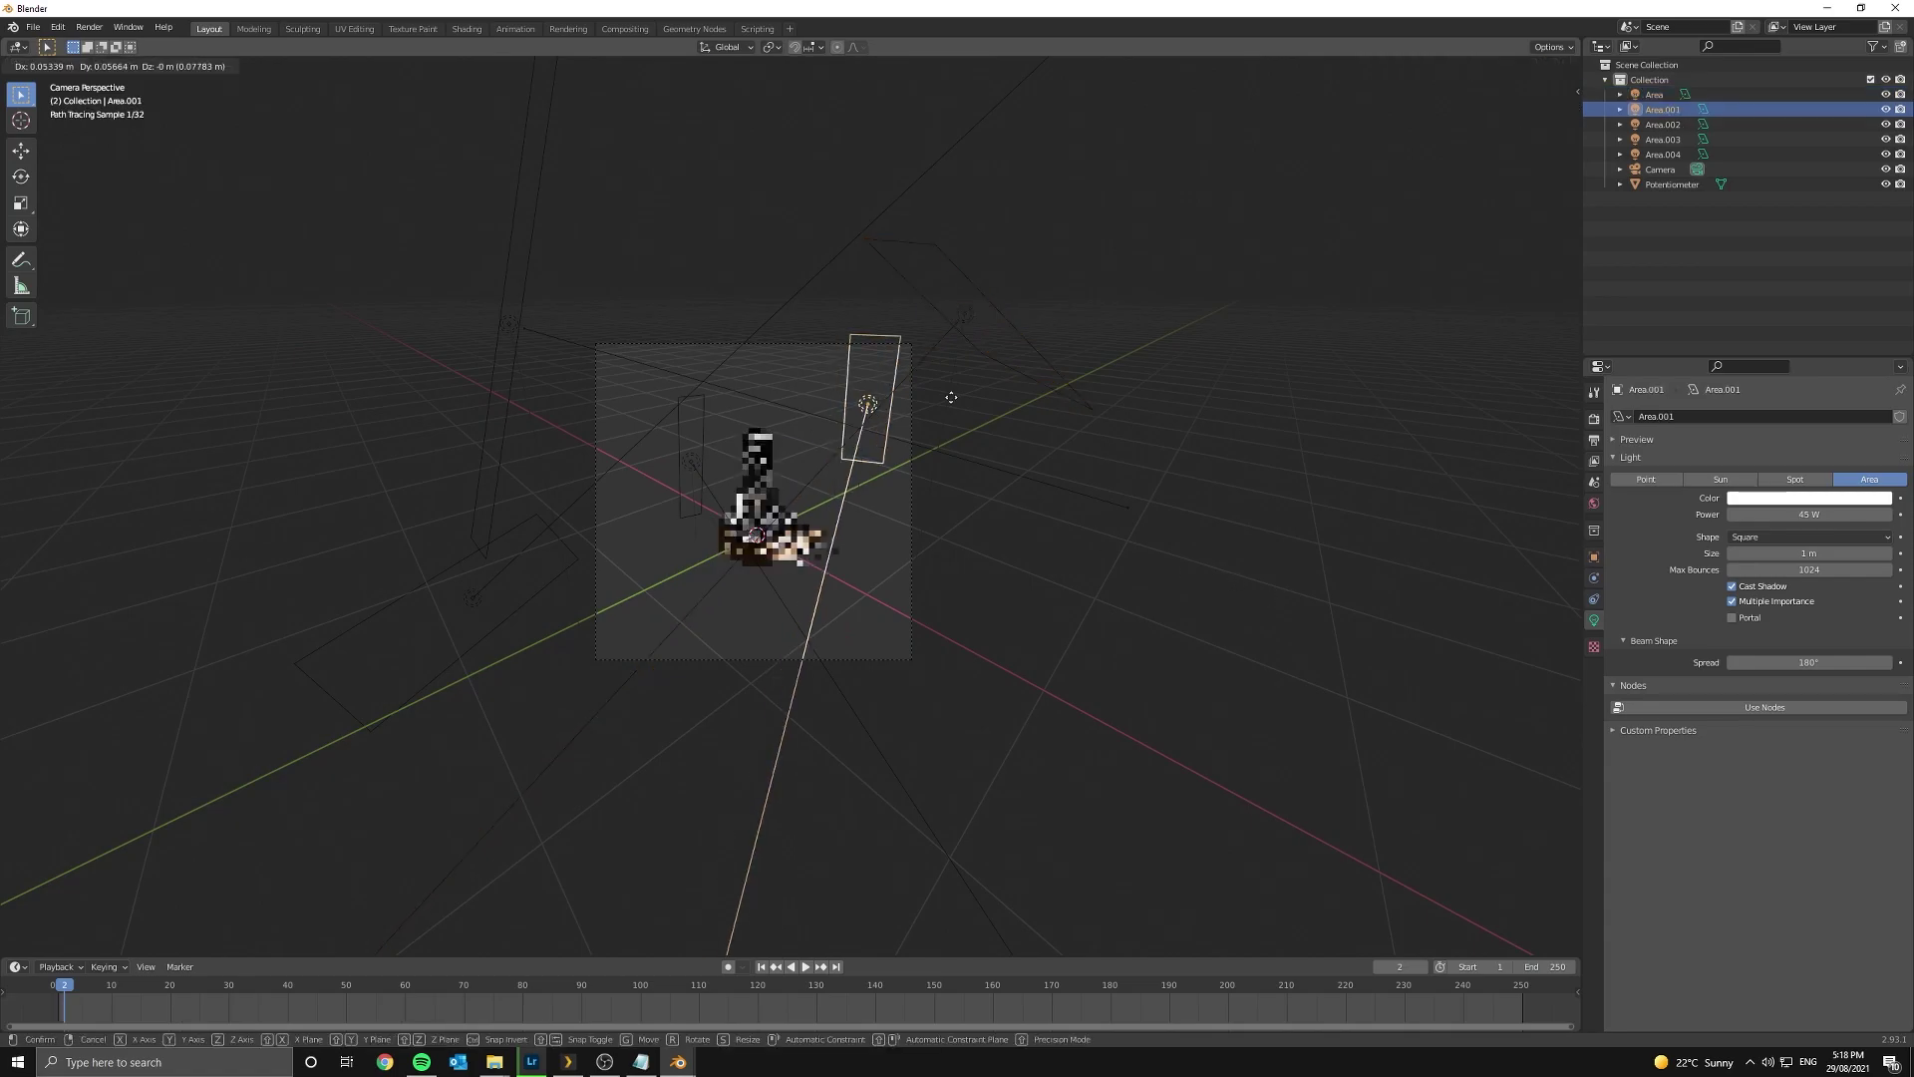
left_click(579, 458)
scroll(581, 482, "up", 7)
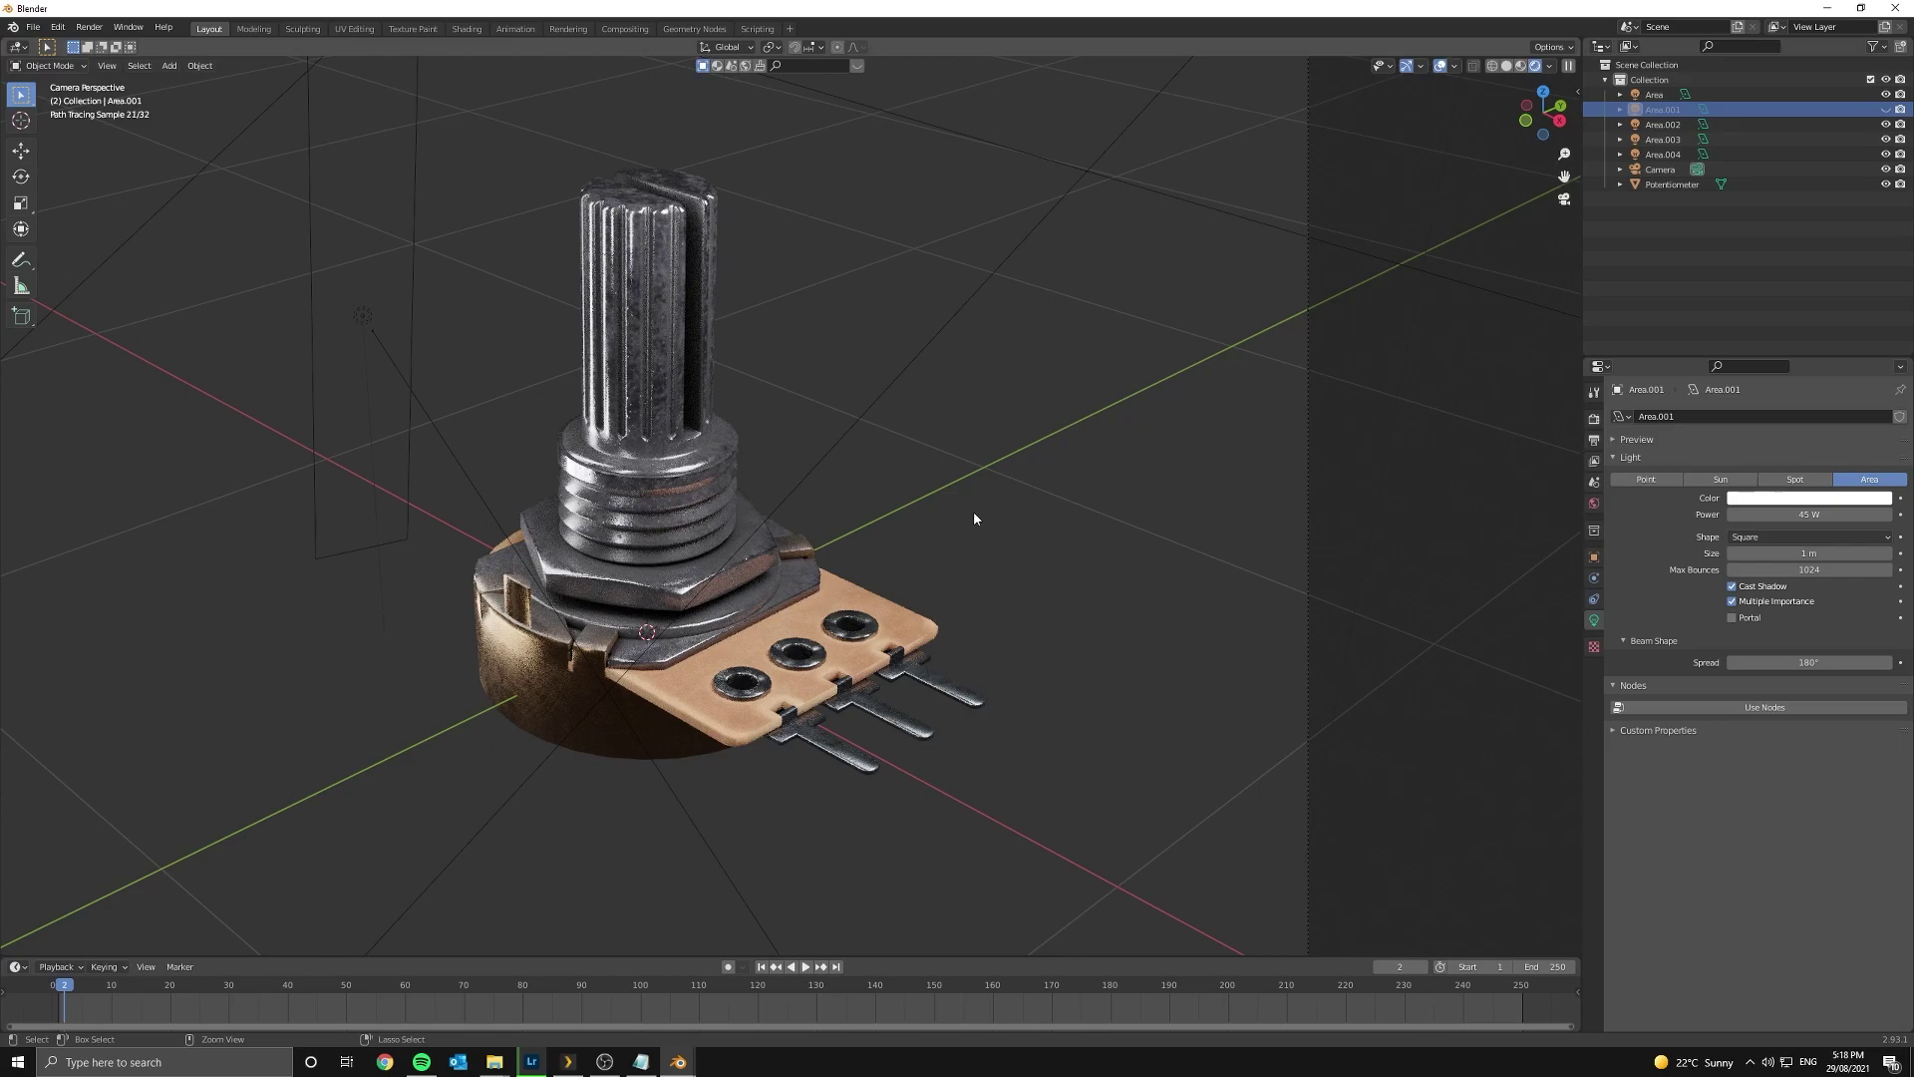
key("ctrl+z")
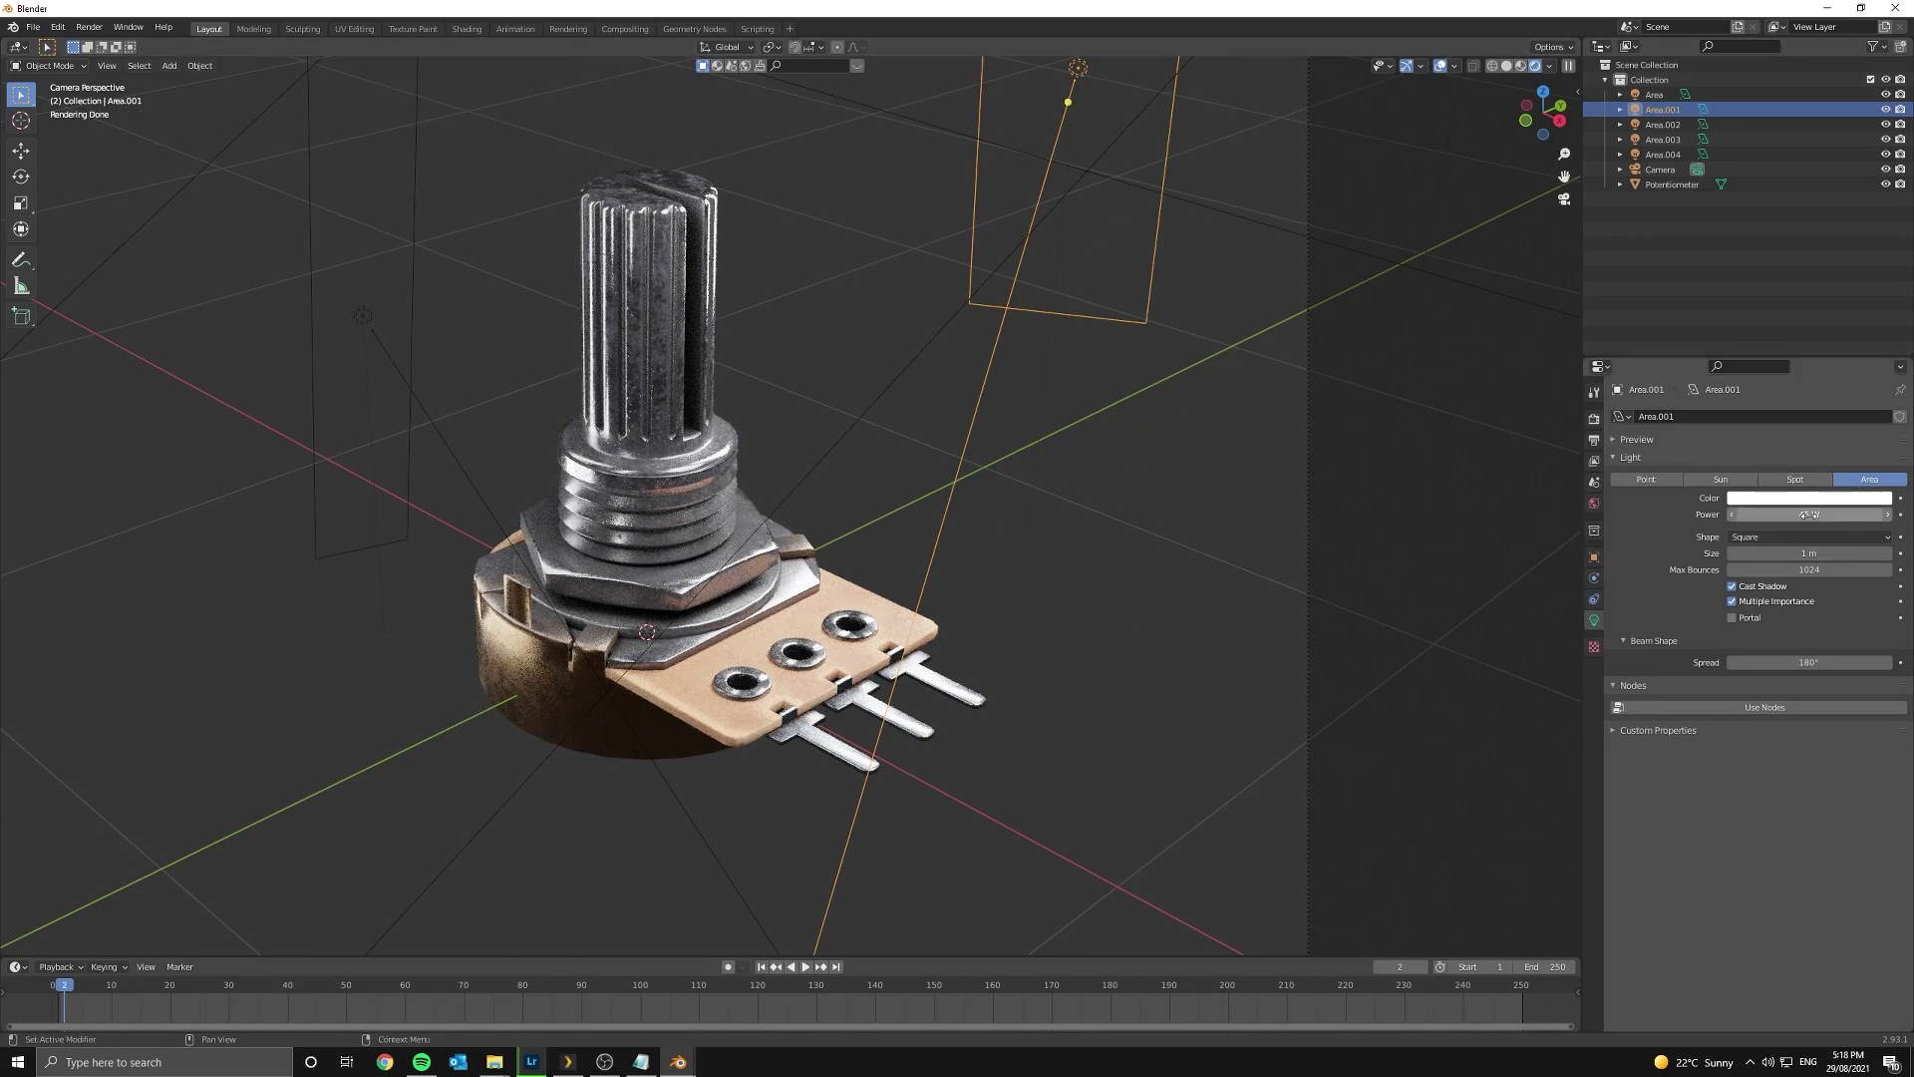
- Try Area.001 at 30 W, undo that change, and set its power to 35 W
key("Return")
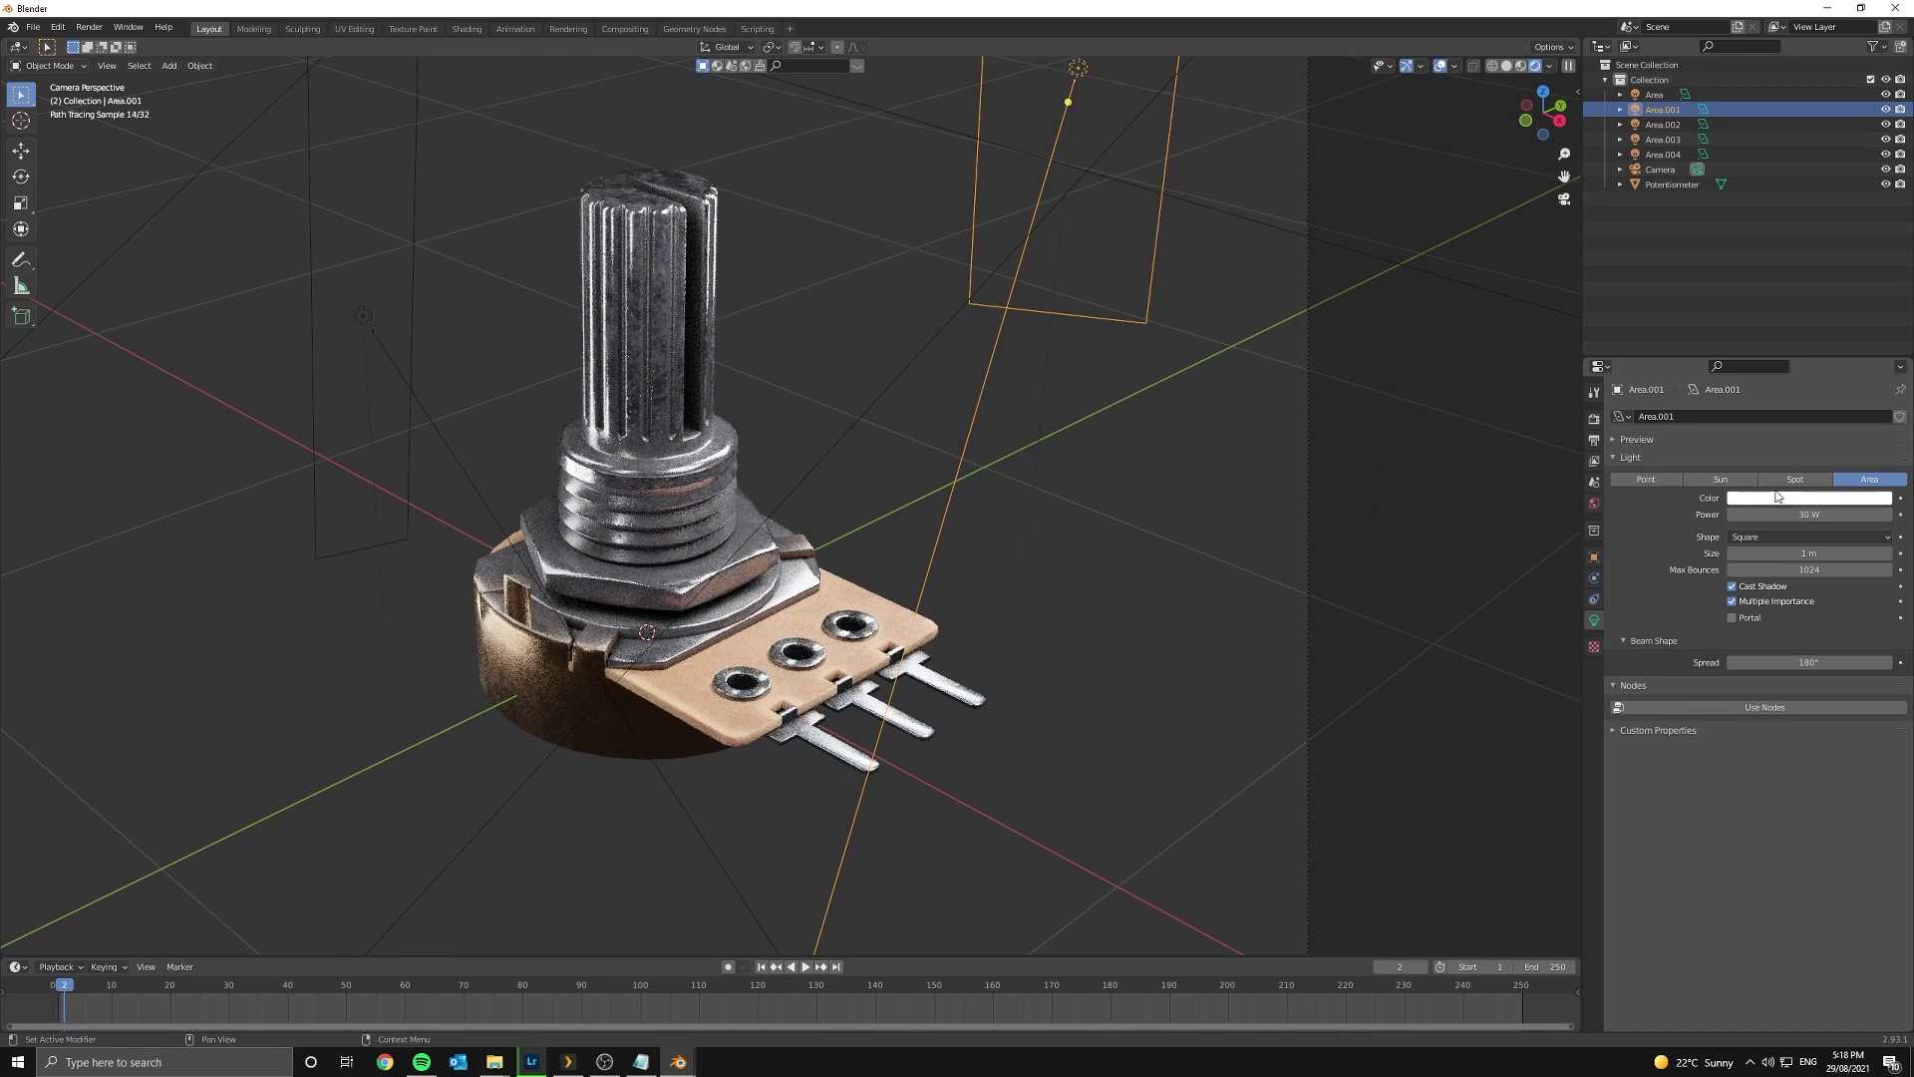
key("ctrl+z")
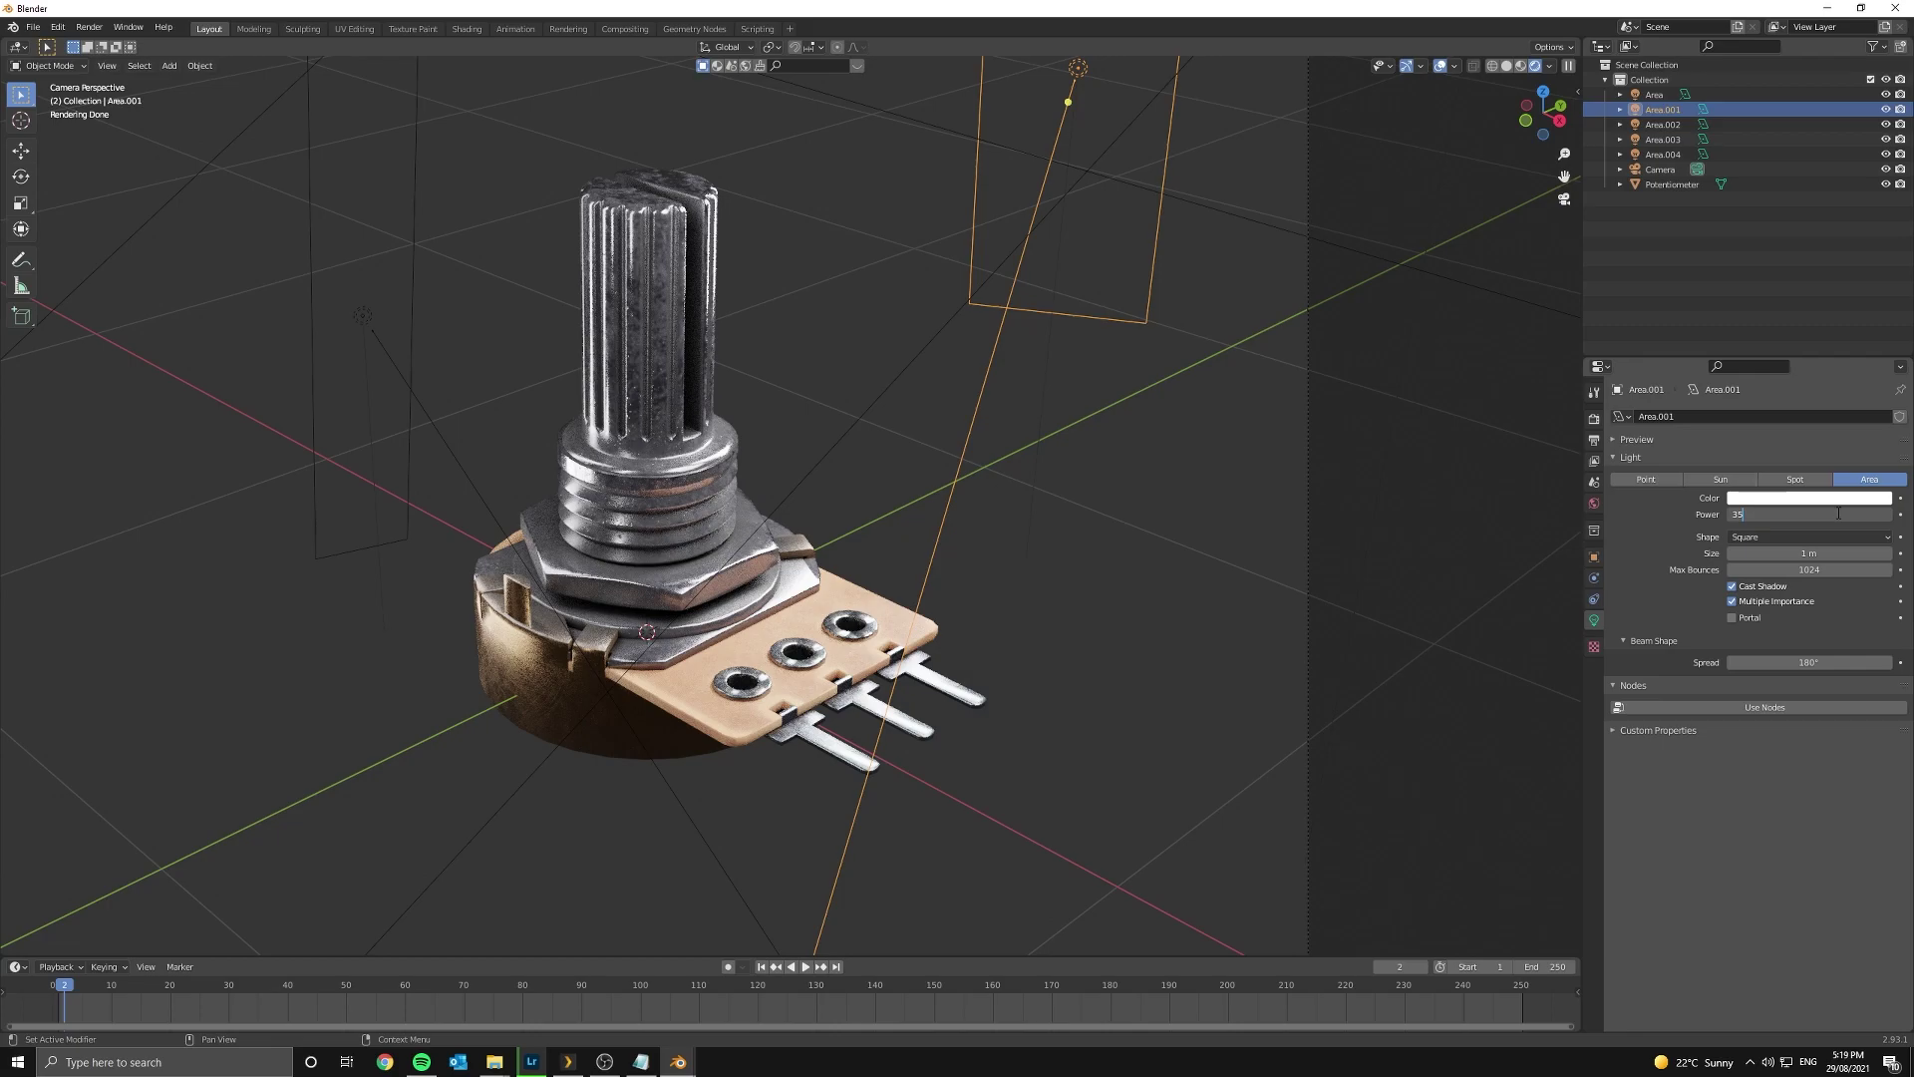
key("Return")
scroll(941, 728, "down", 6)
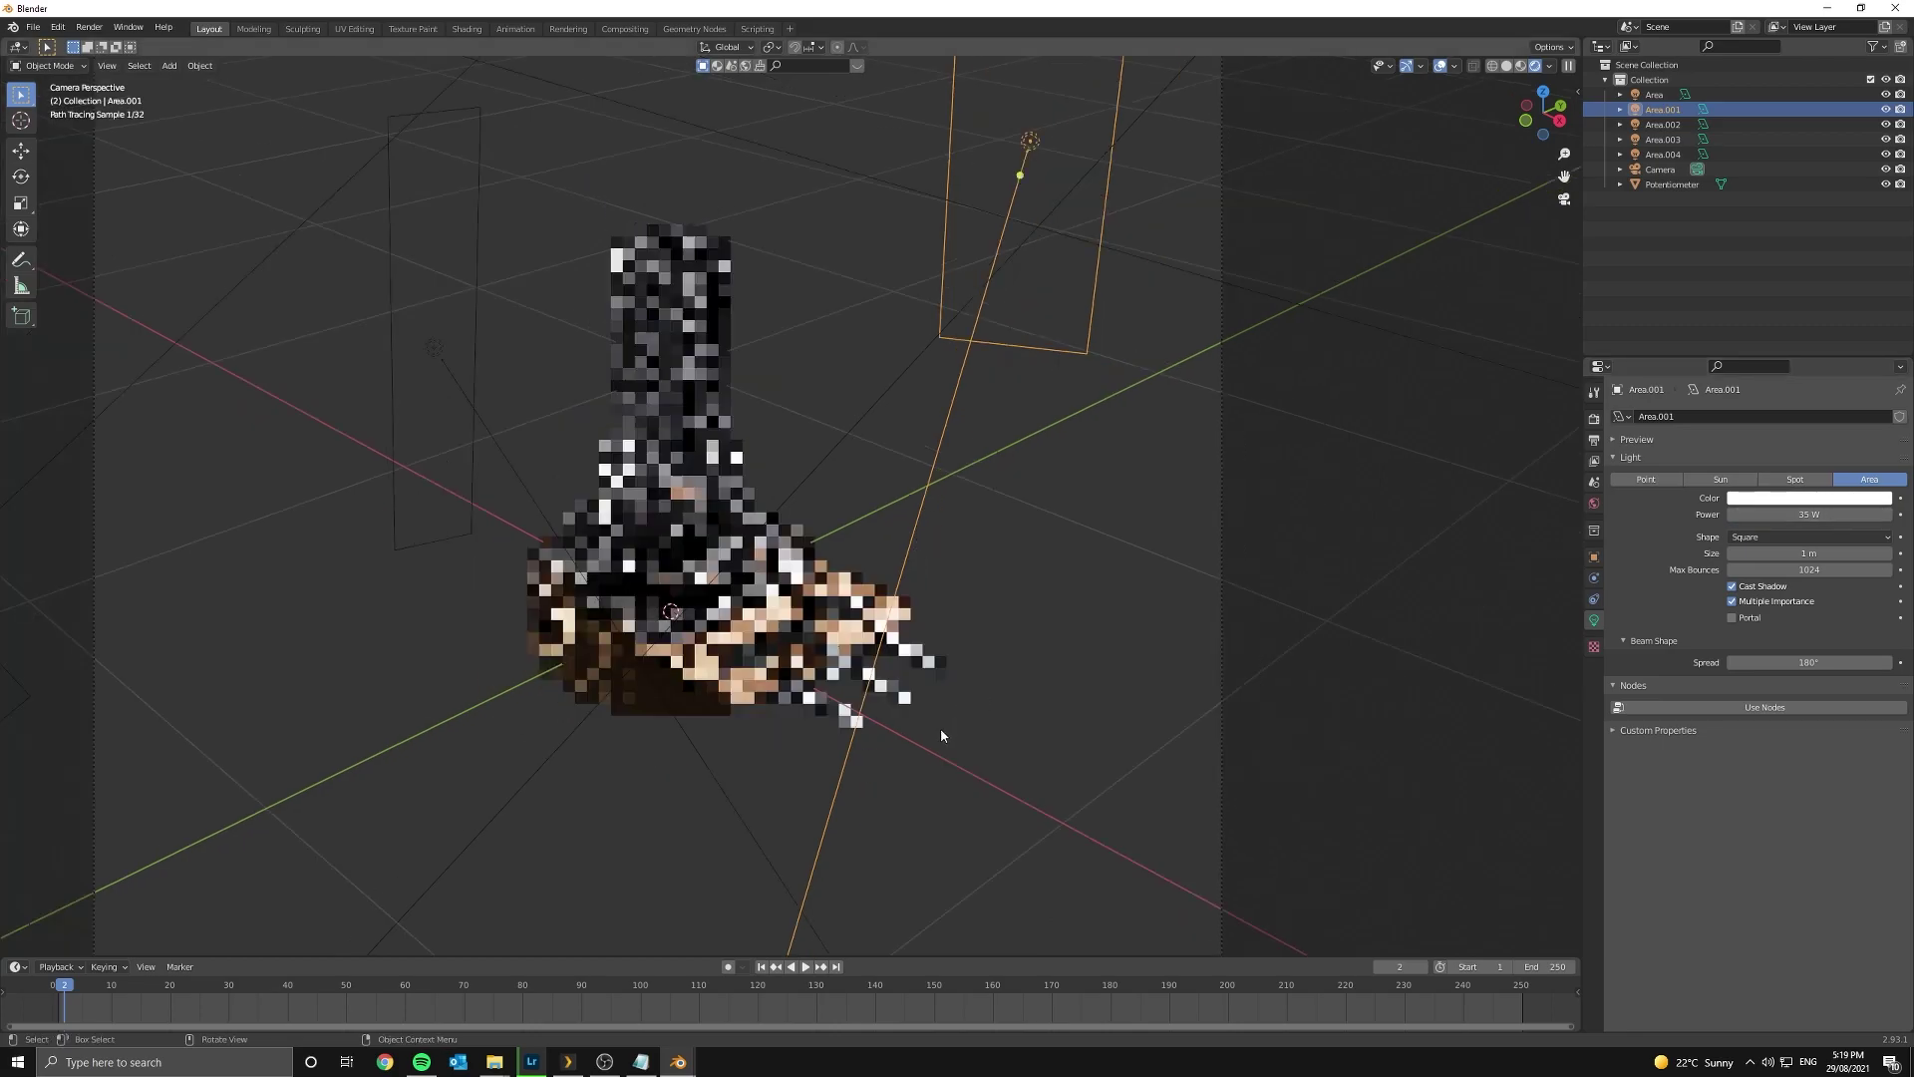
- Select the area light Area.003 beside the potentiometer and return to the camera view
middle_click_drag(941, 728, 820, 514)
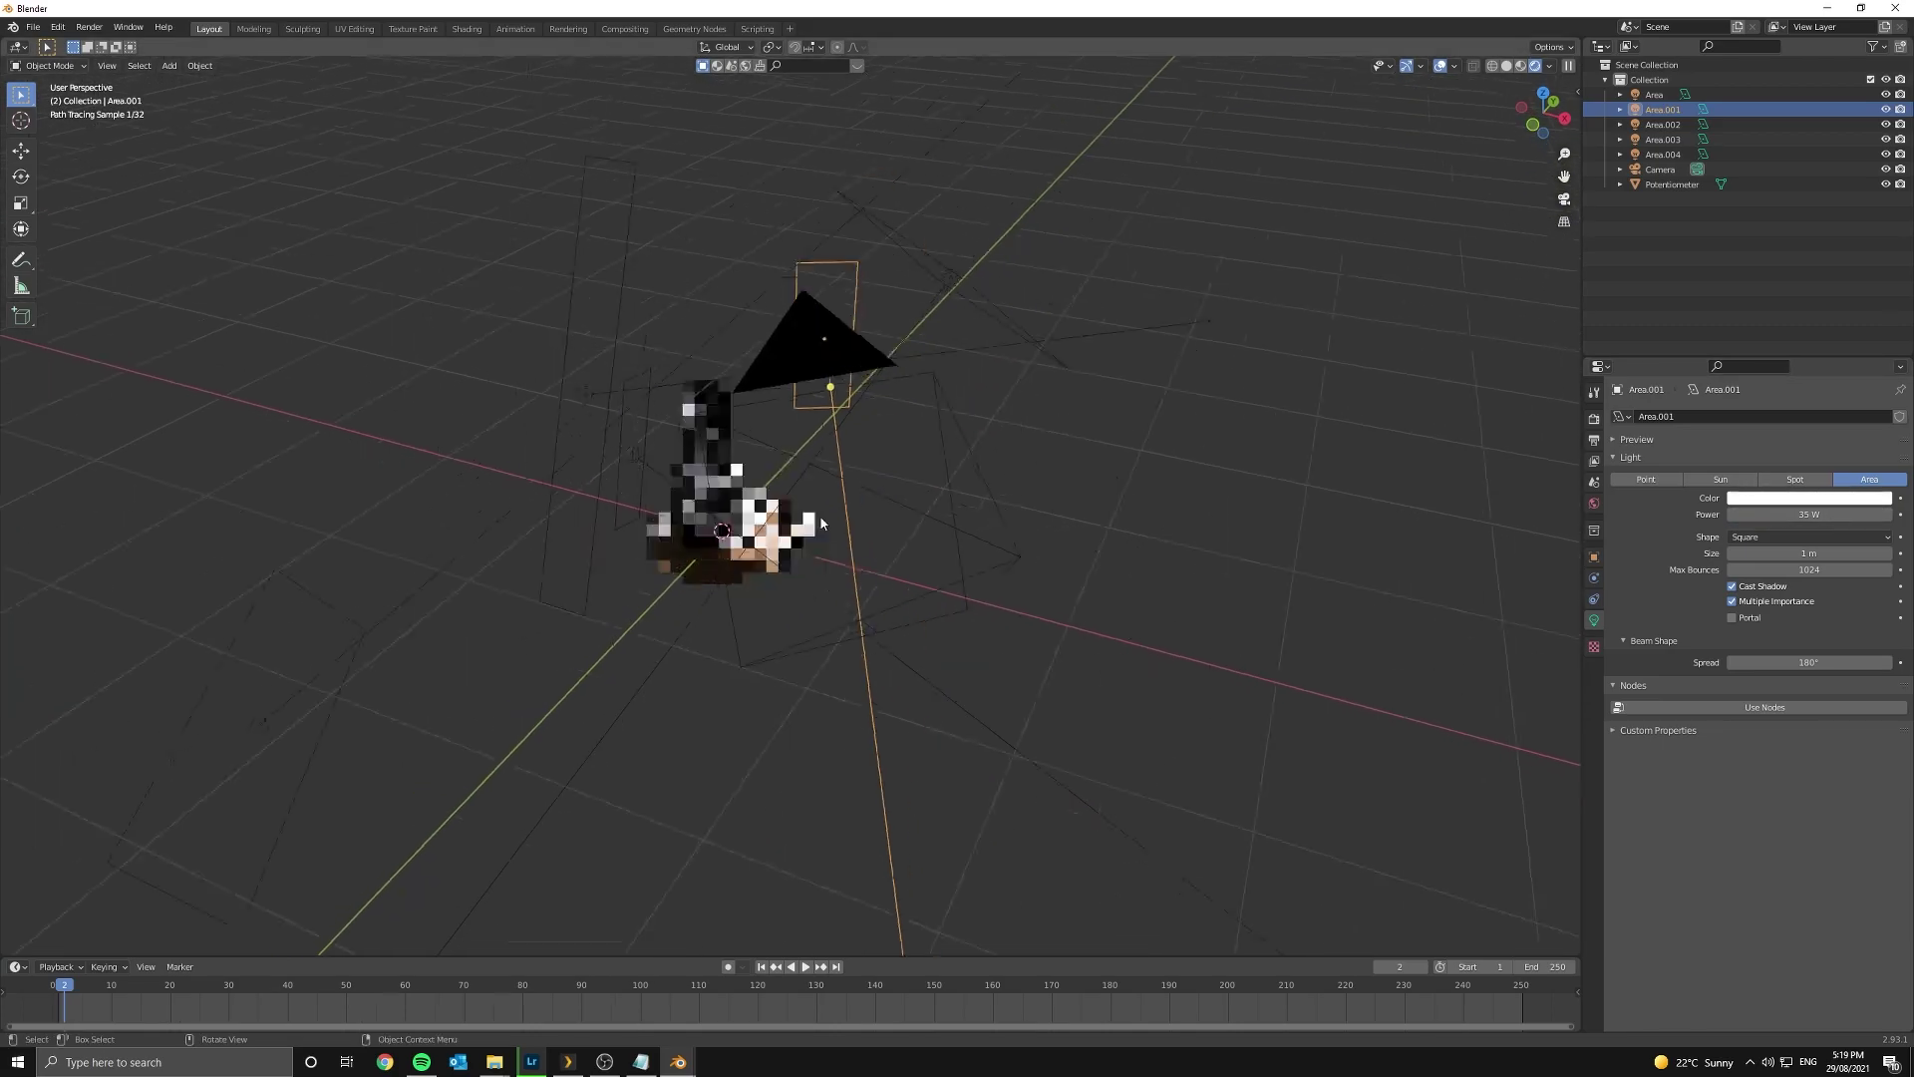
middle_click_drag(864, 387, 454, 496)
left_click(533, 496)
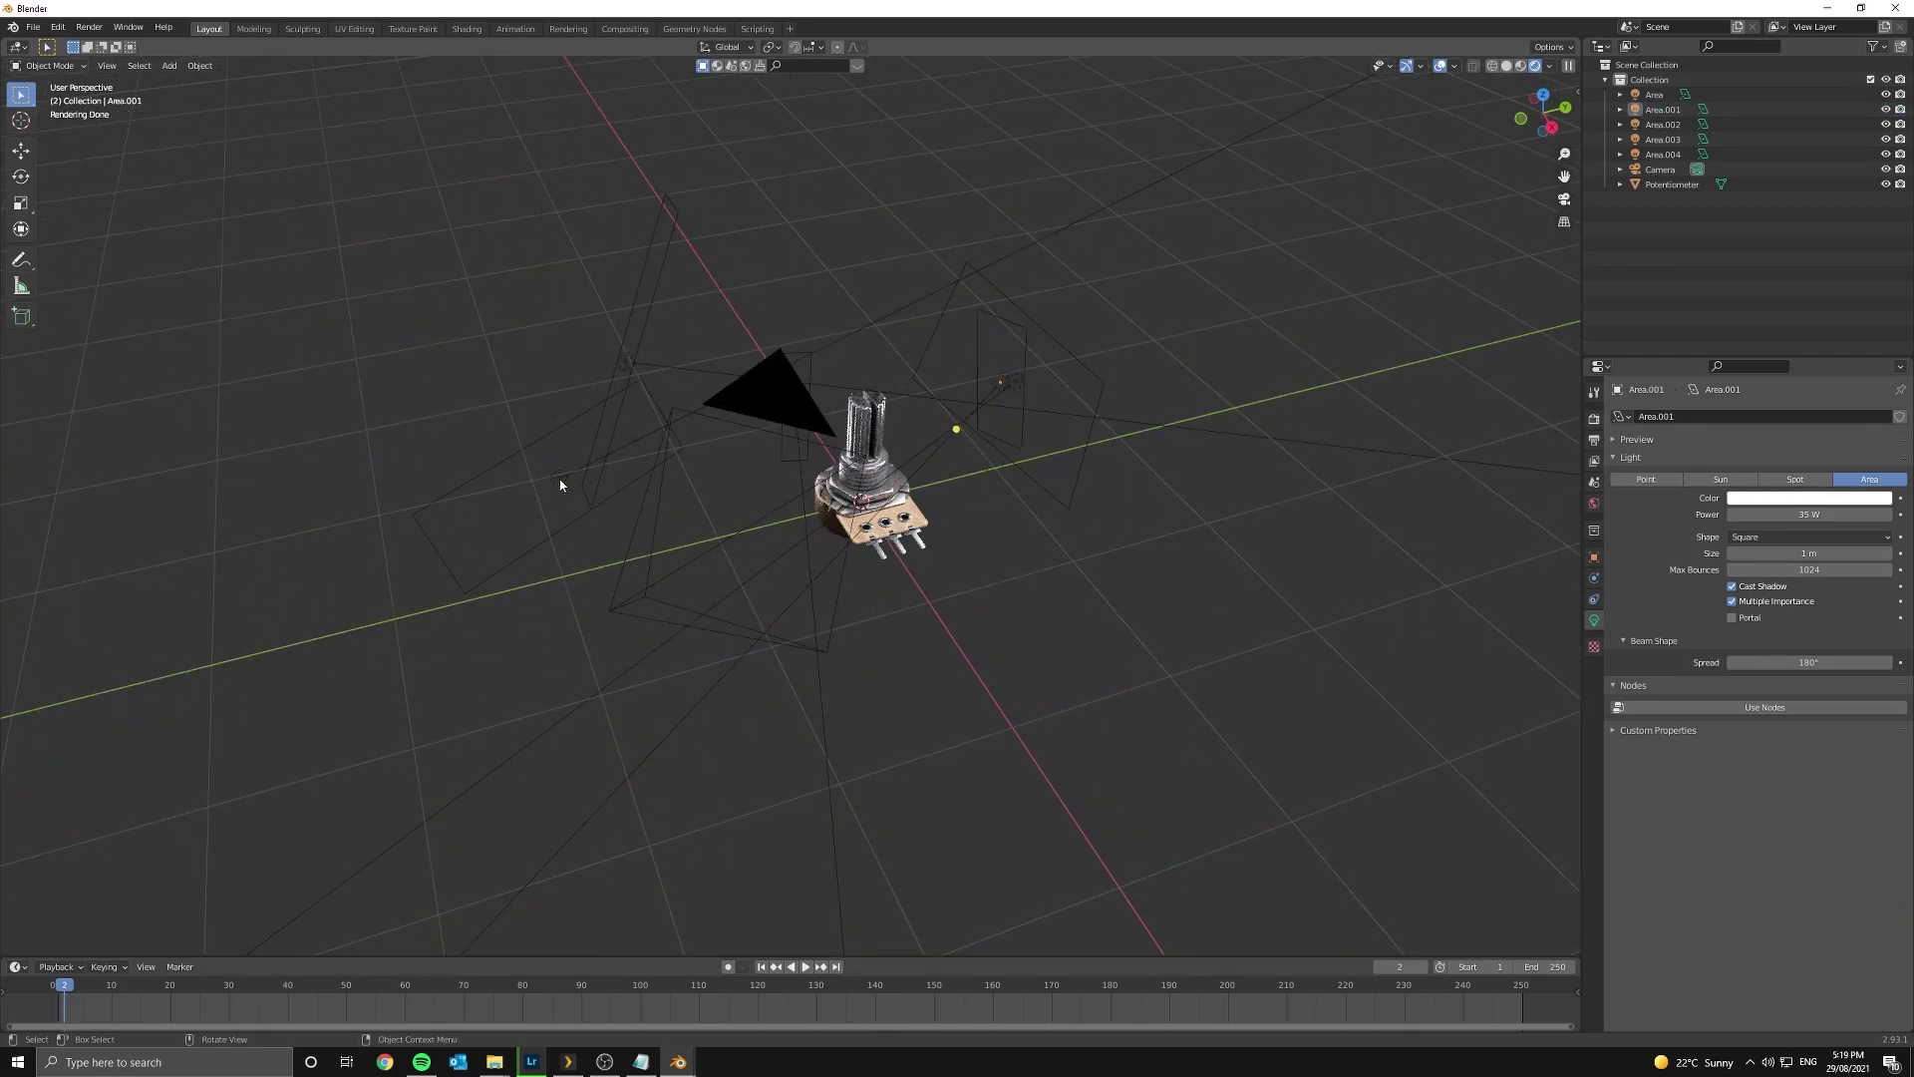
left_click(678, 528)
middle_click_drag(678, 528, 840, 446)
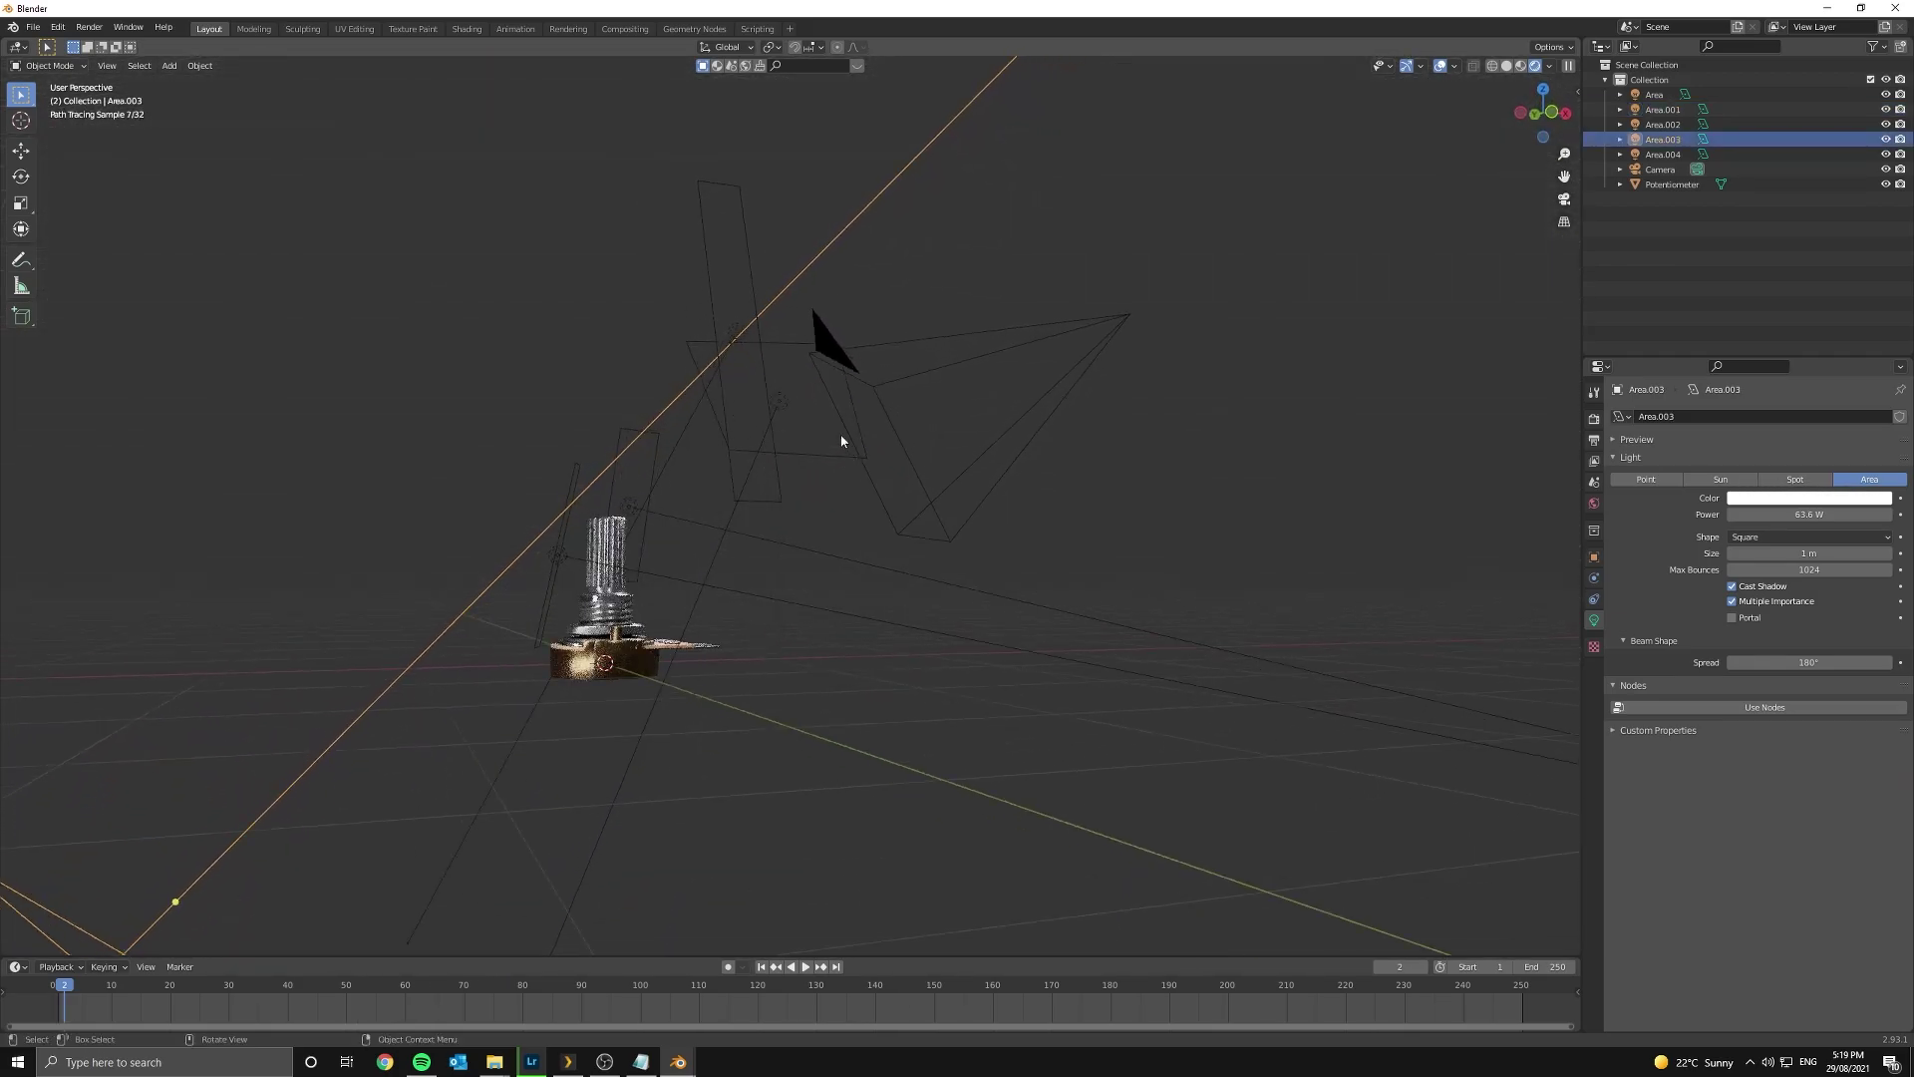
key("KP_0")
key("a")
key("s")
key("Escape")
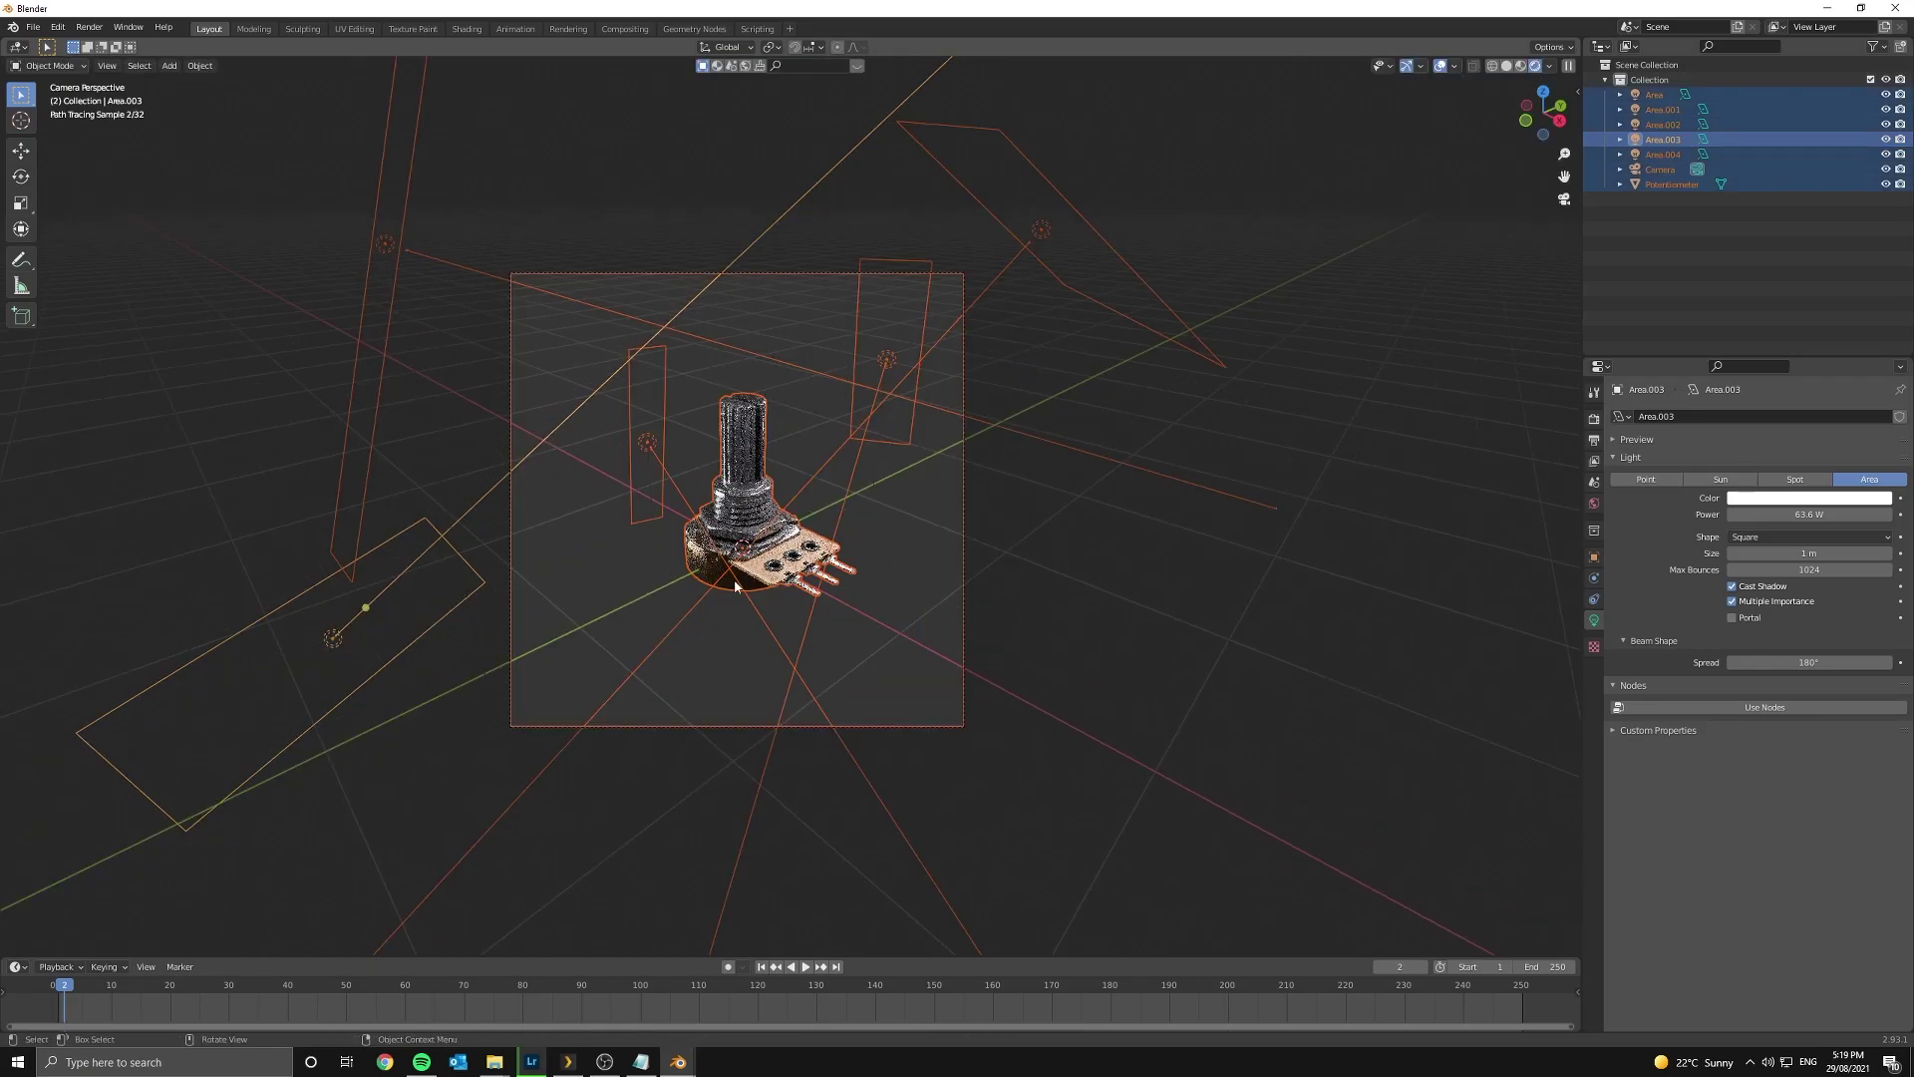
key("alt+a")
- Select only Area.003 and enlarge it along the global Z axis
left_click(333, 638)
key("s")
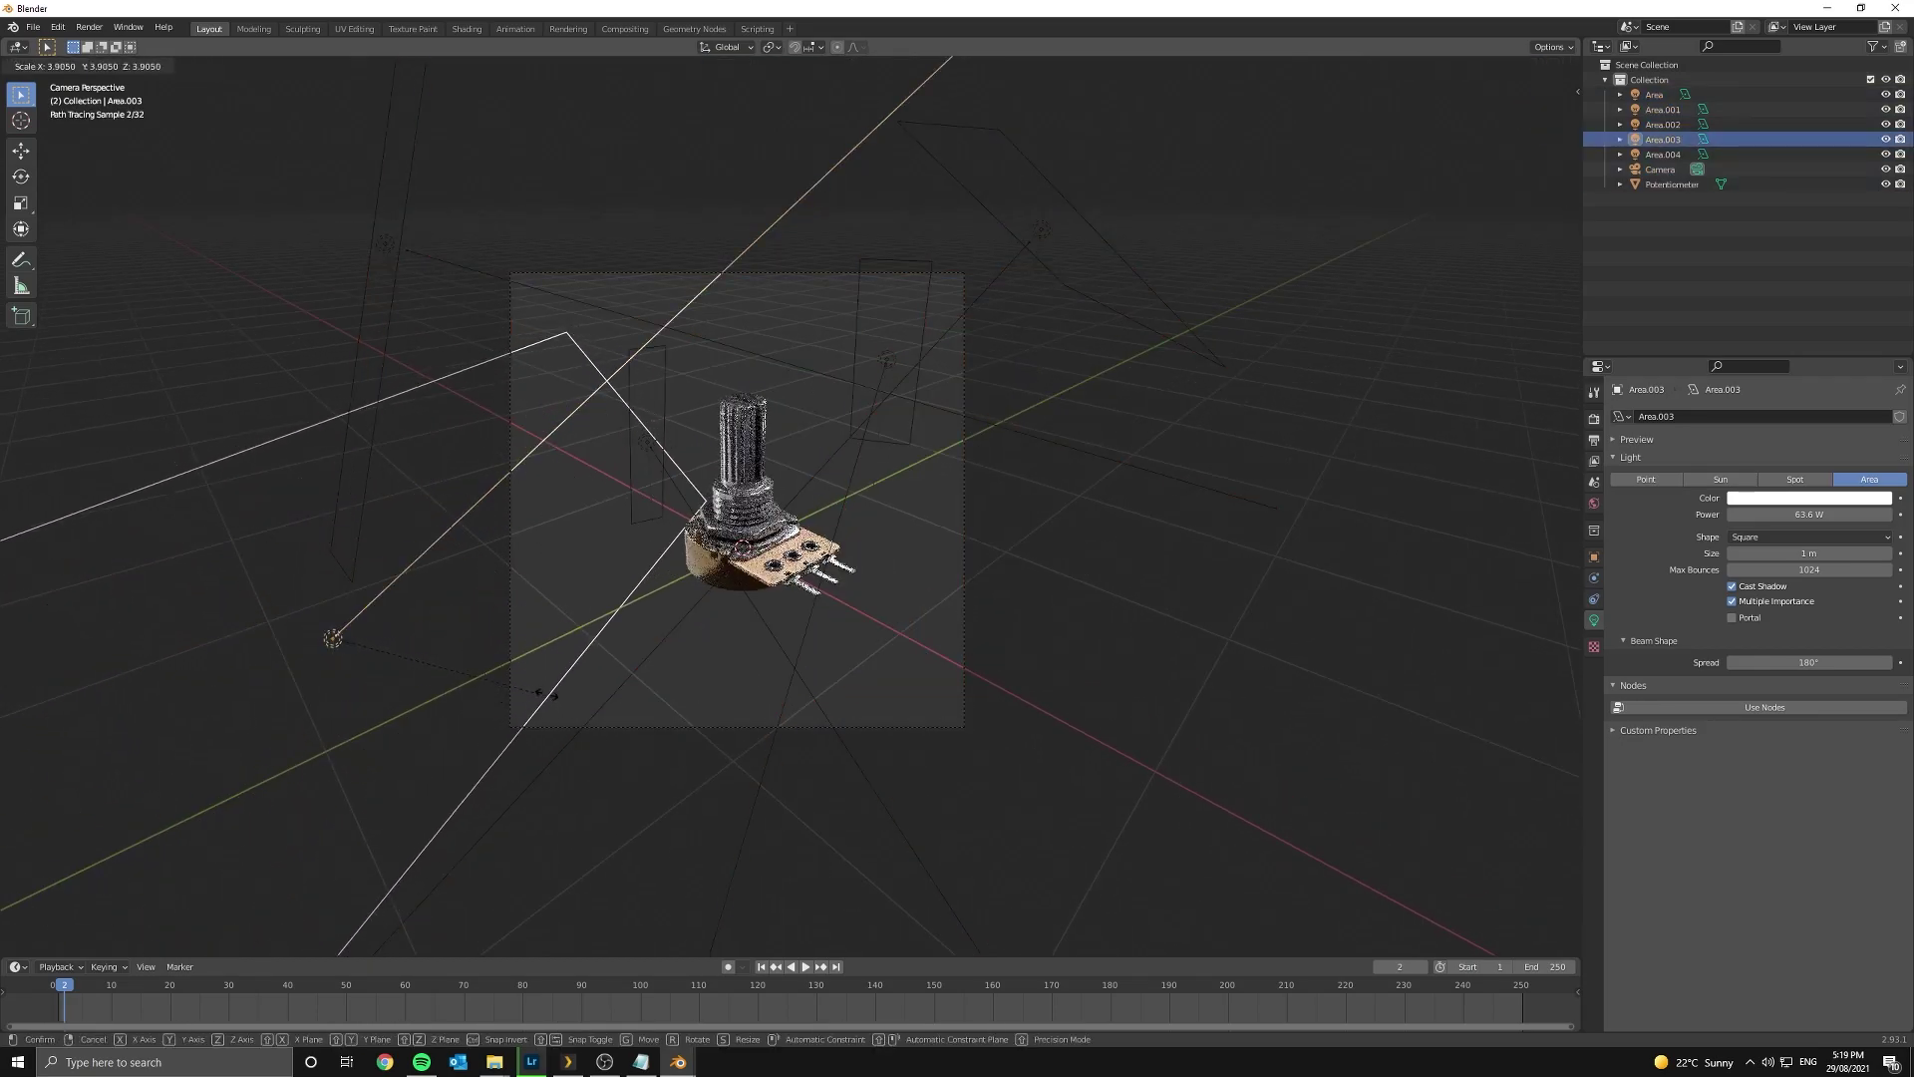
right_click(481, 652)
key("s")
key("z")
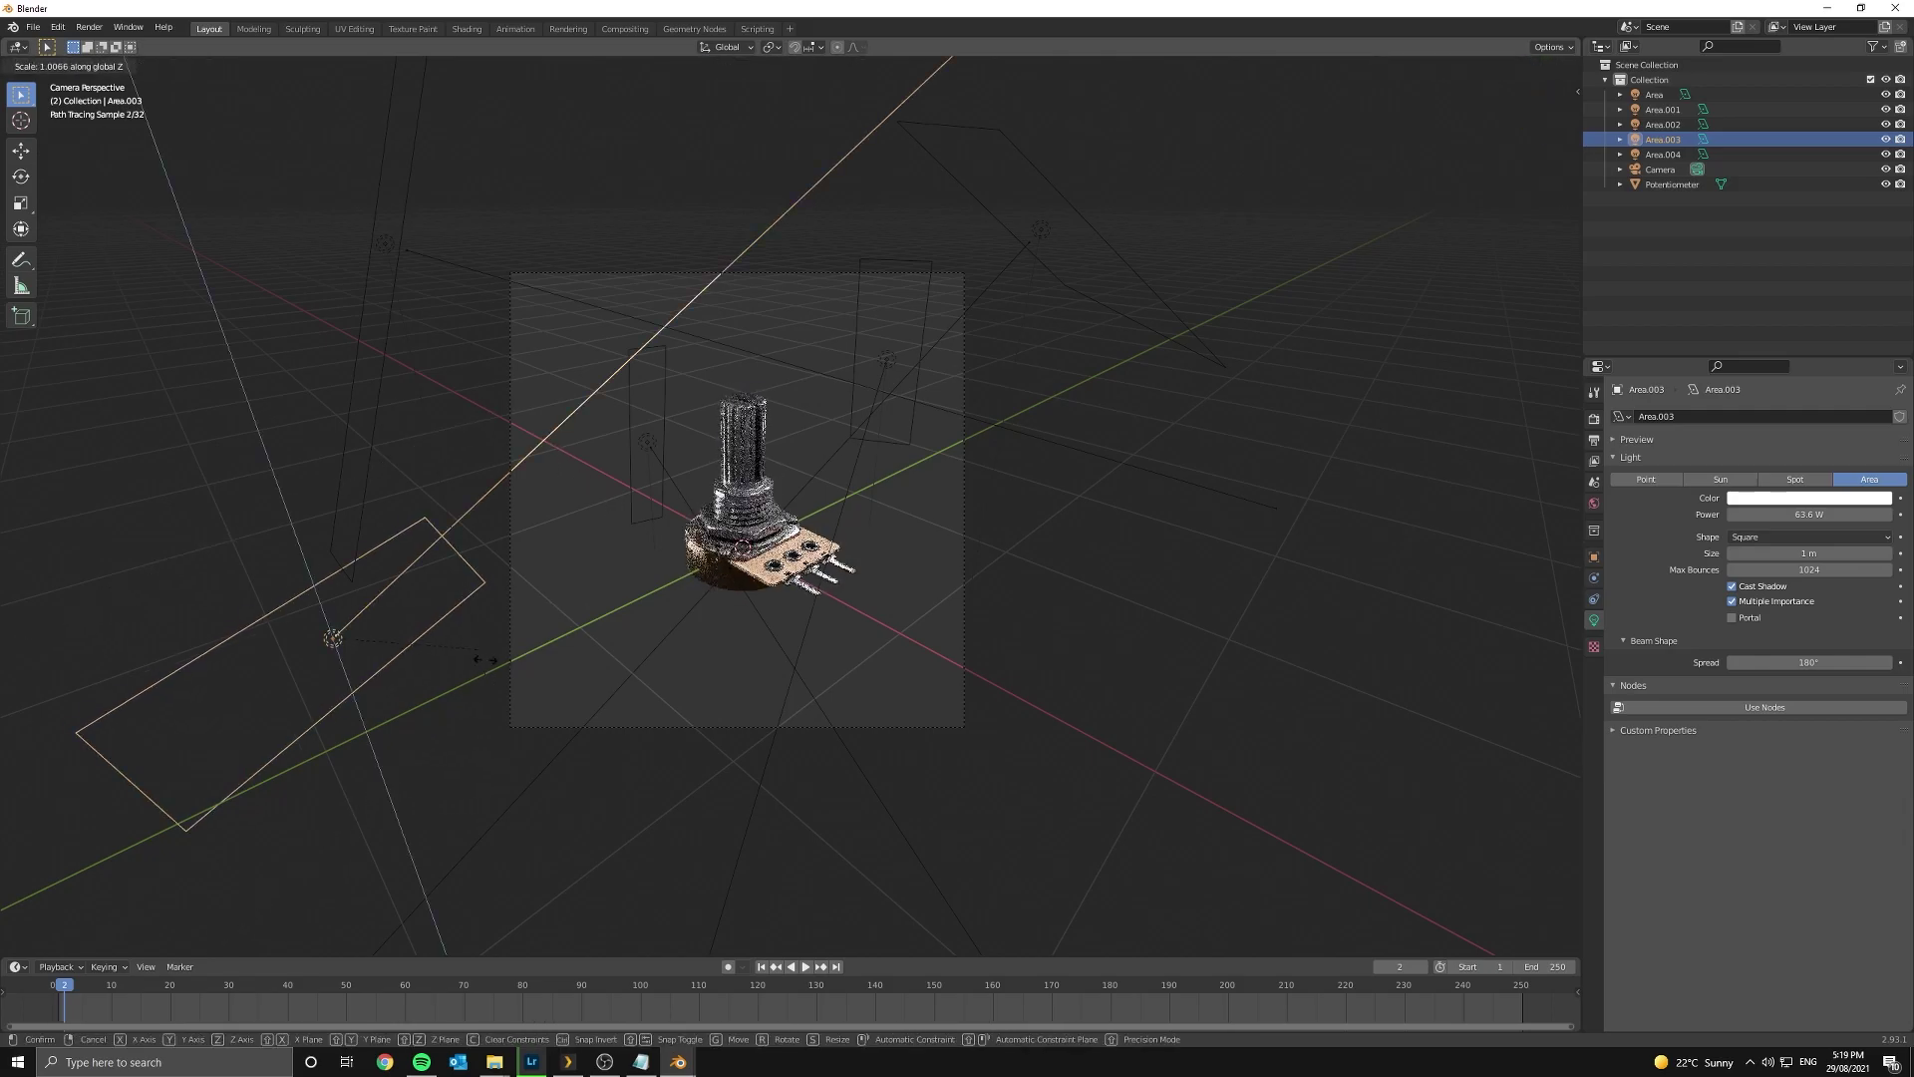
left_click(853, 837)
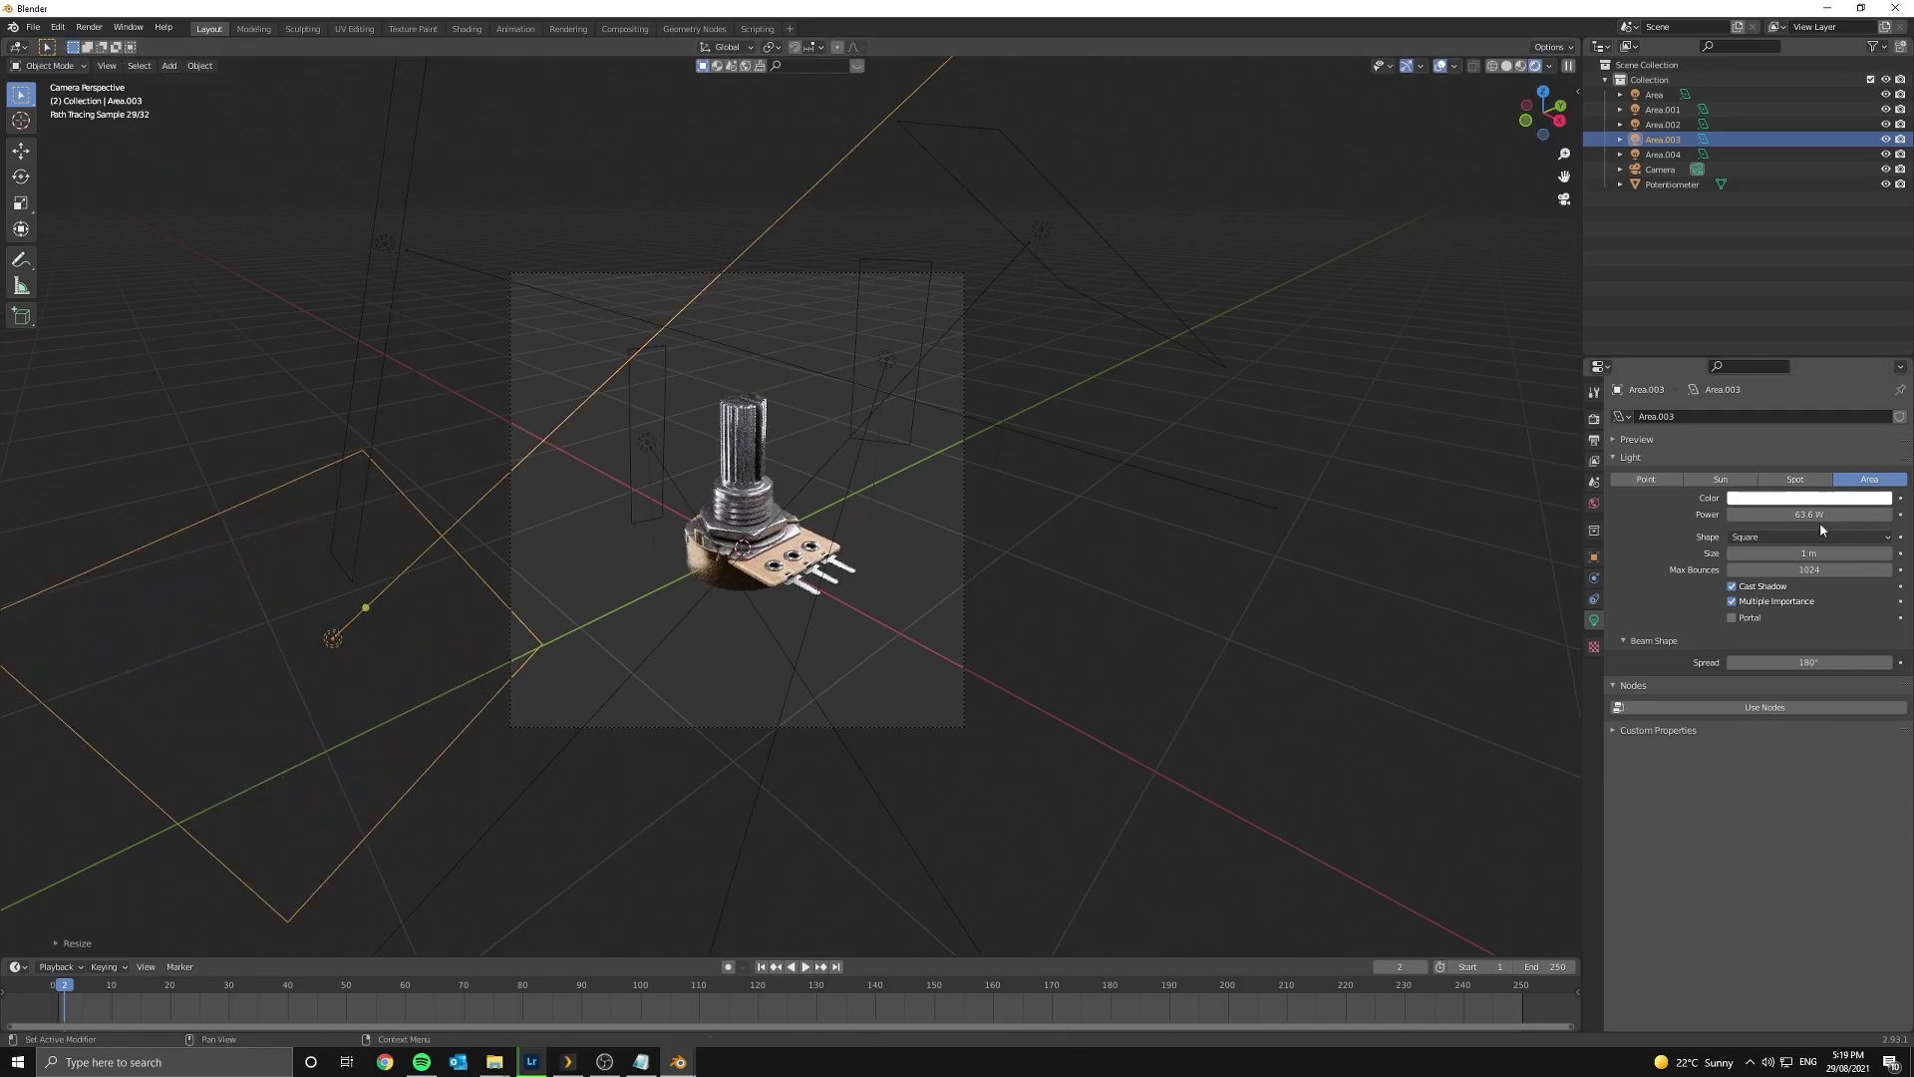
- Set the power of Area.003 to 120 W and check its reflection on the brass housing
left_click_drag(1814, 514, 1849, 514)
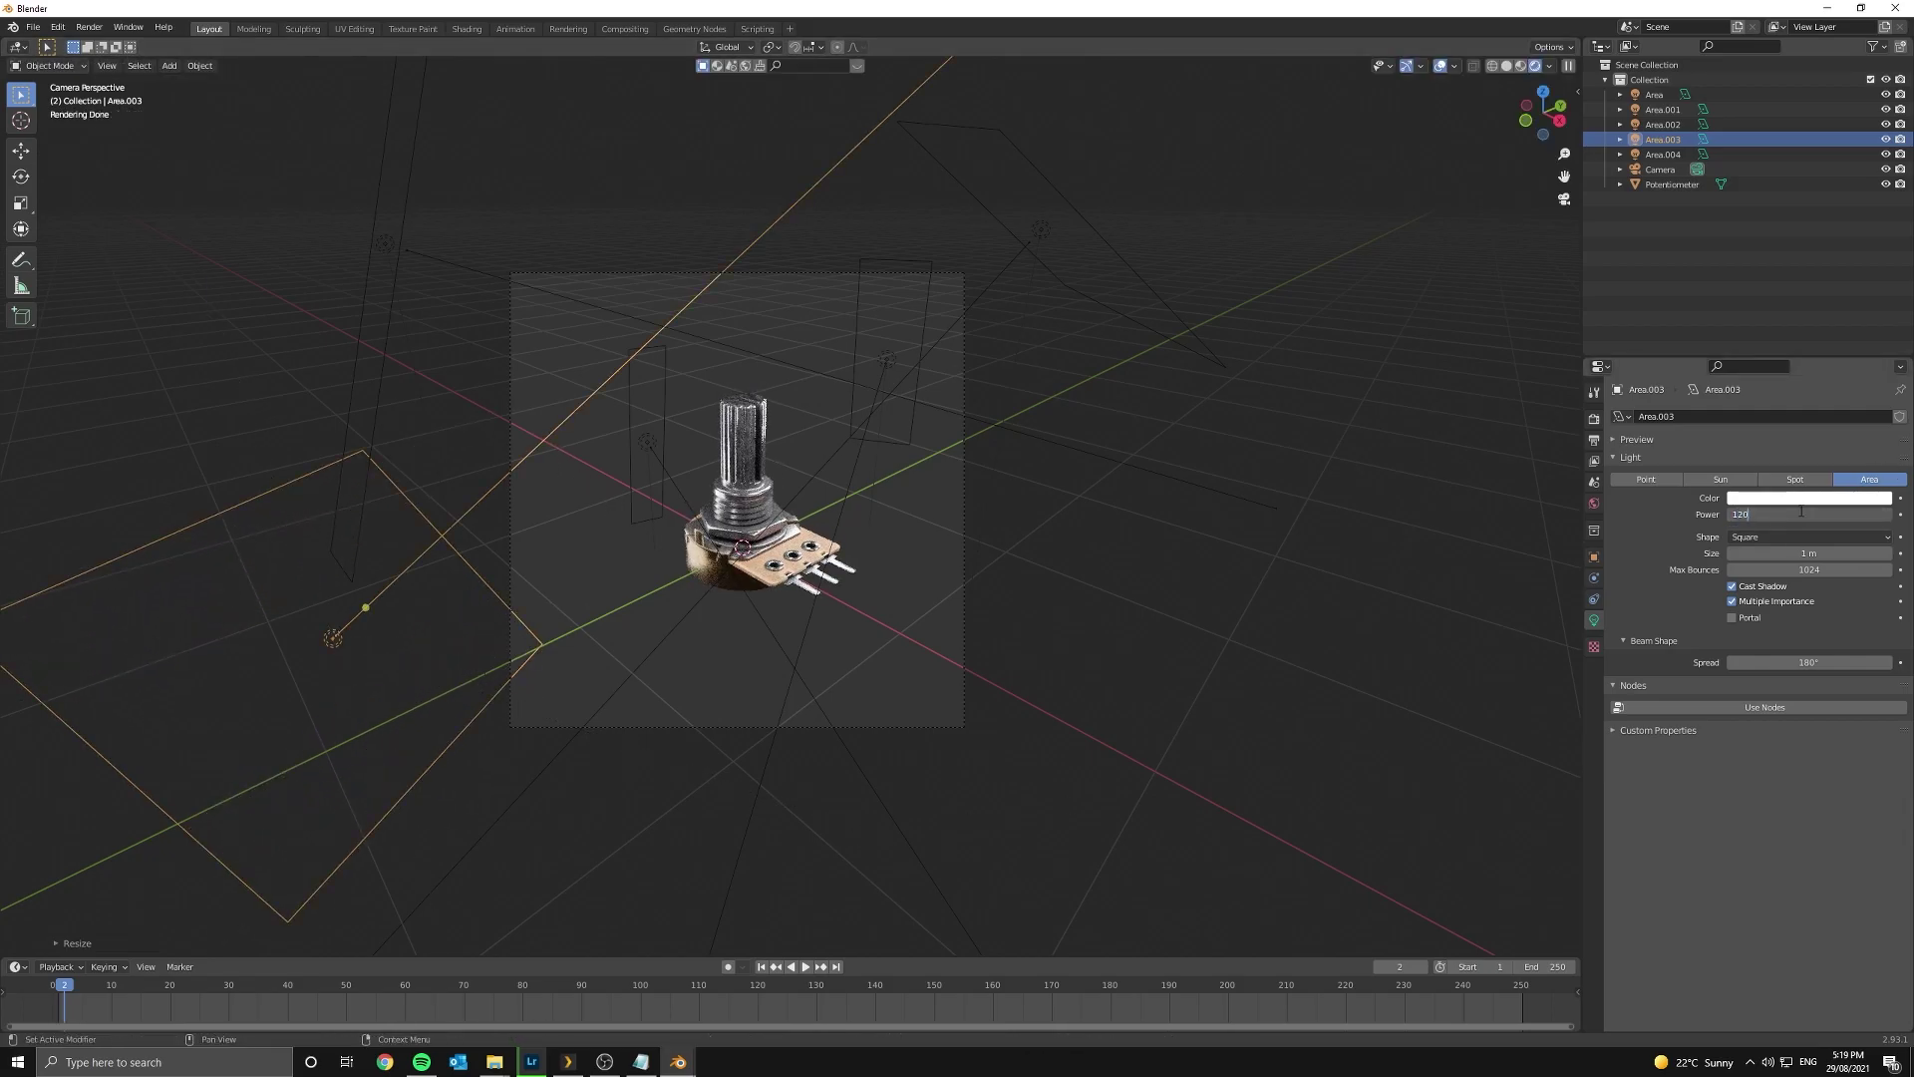
key("Return")
scroll(822, 712, "up", 6)
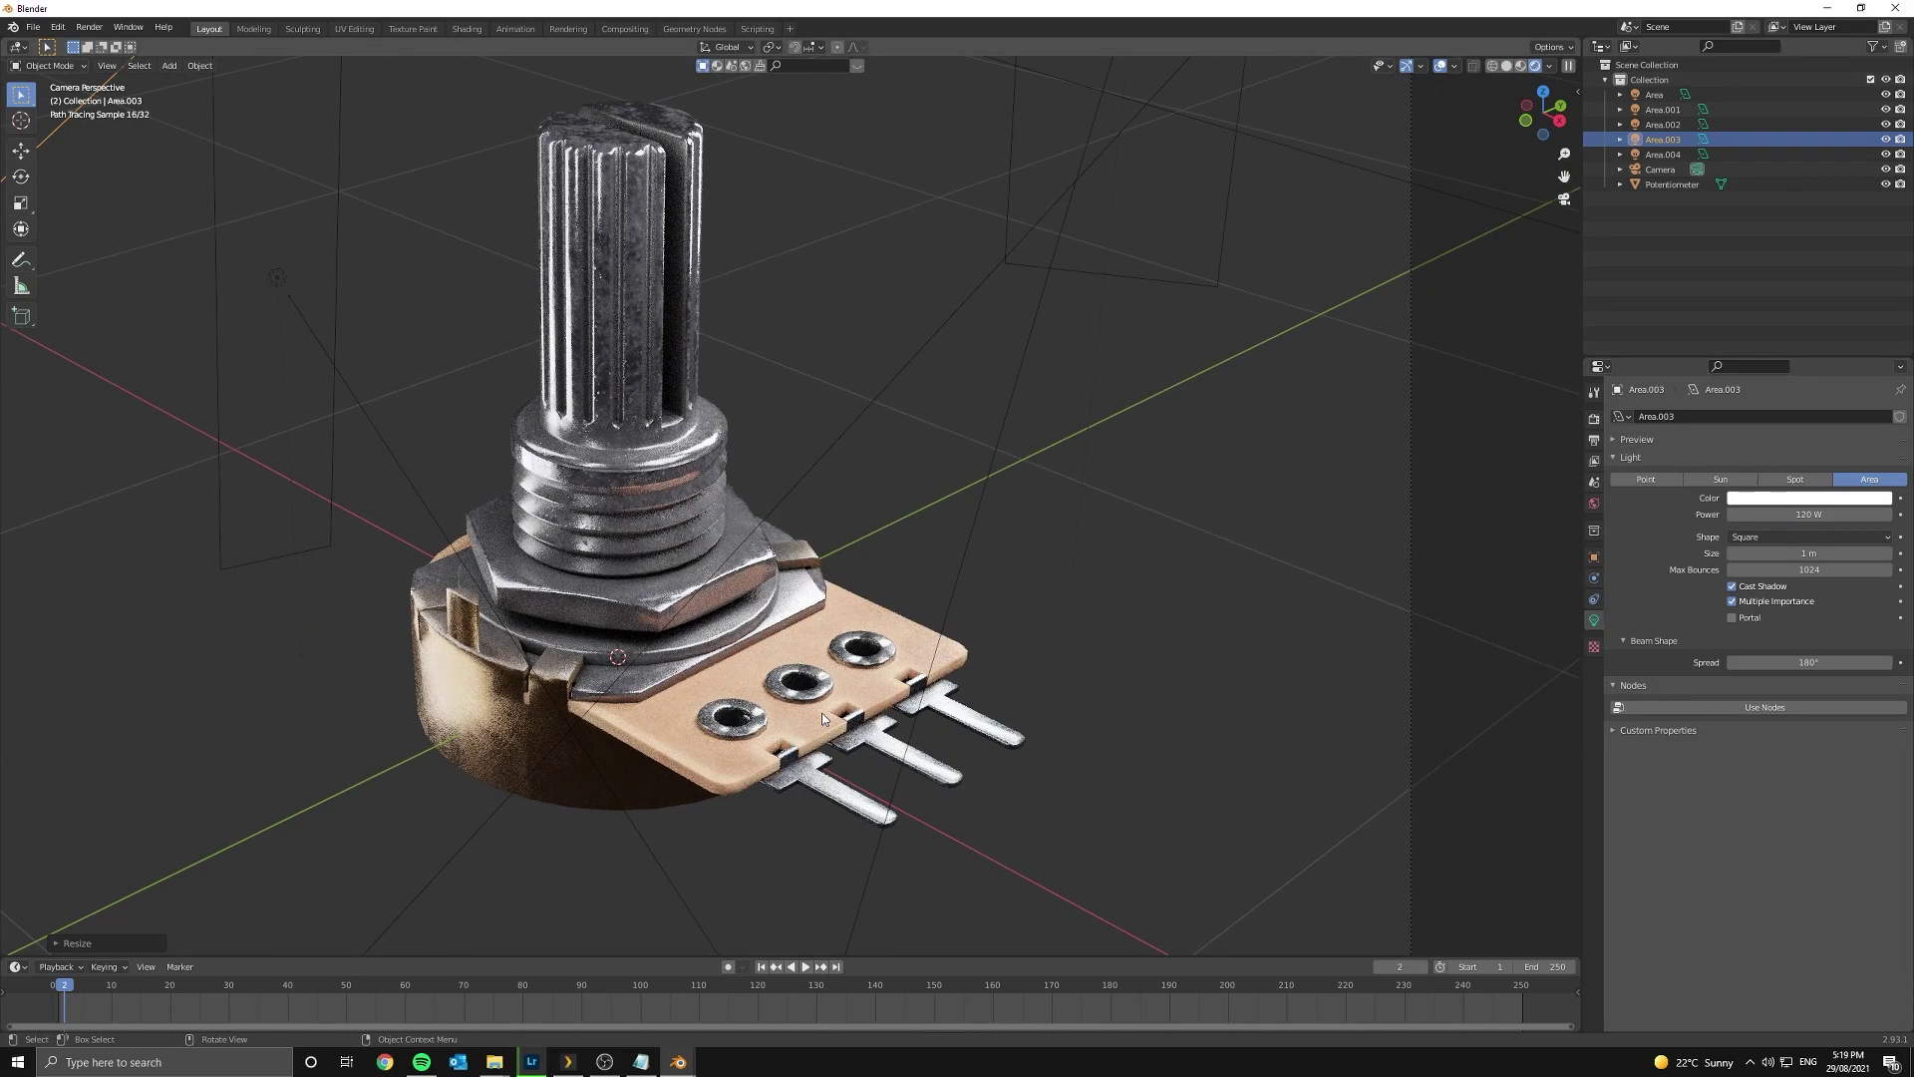
middle_click_drag(665, 755, 810, 660, "shift")
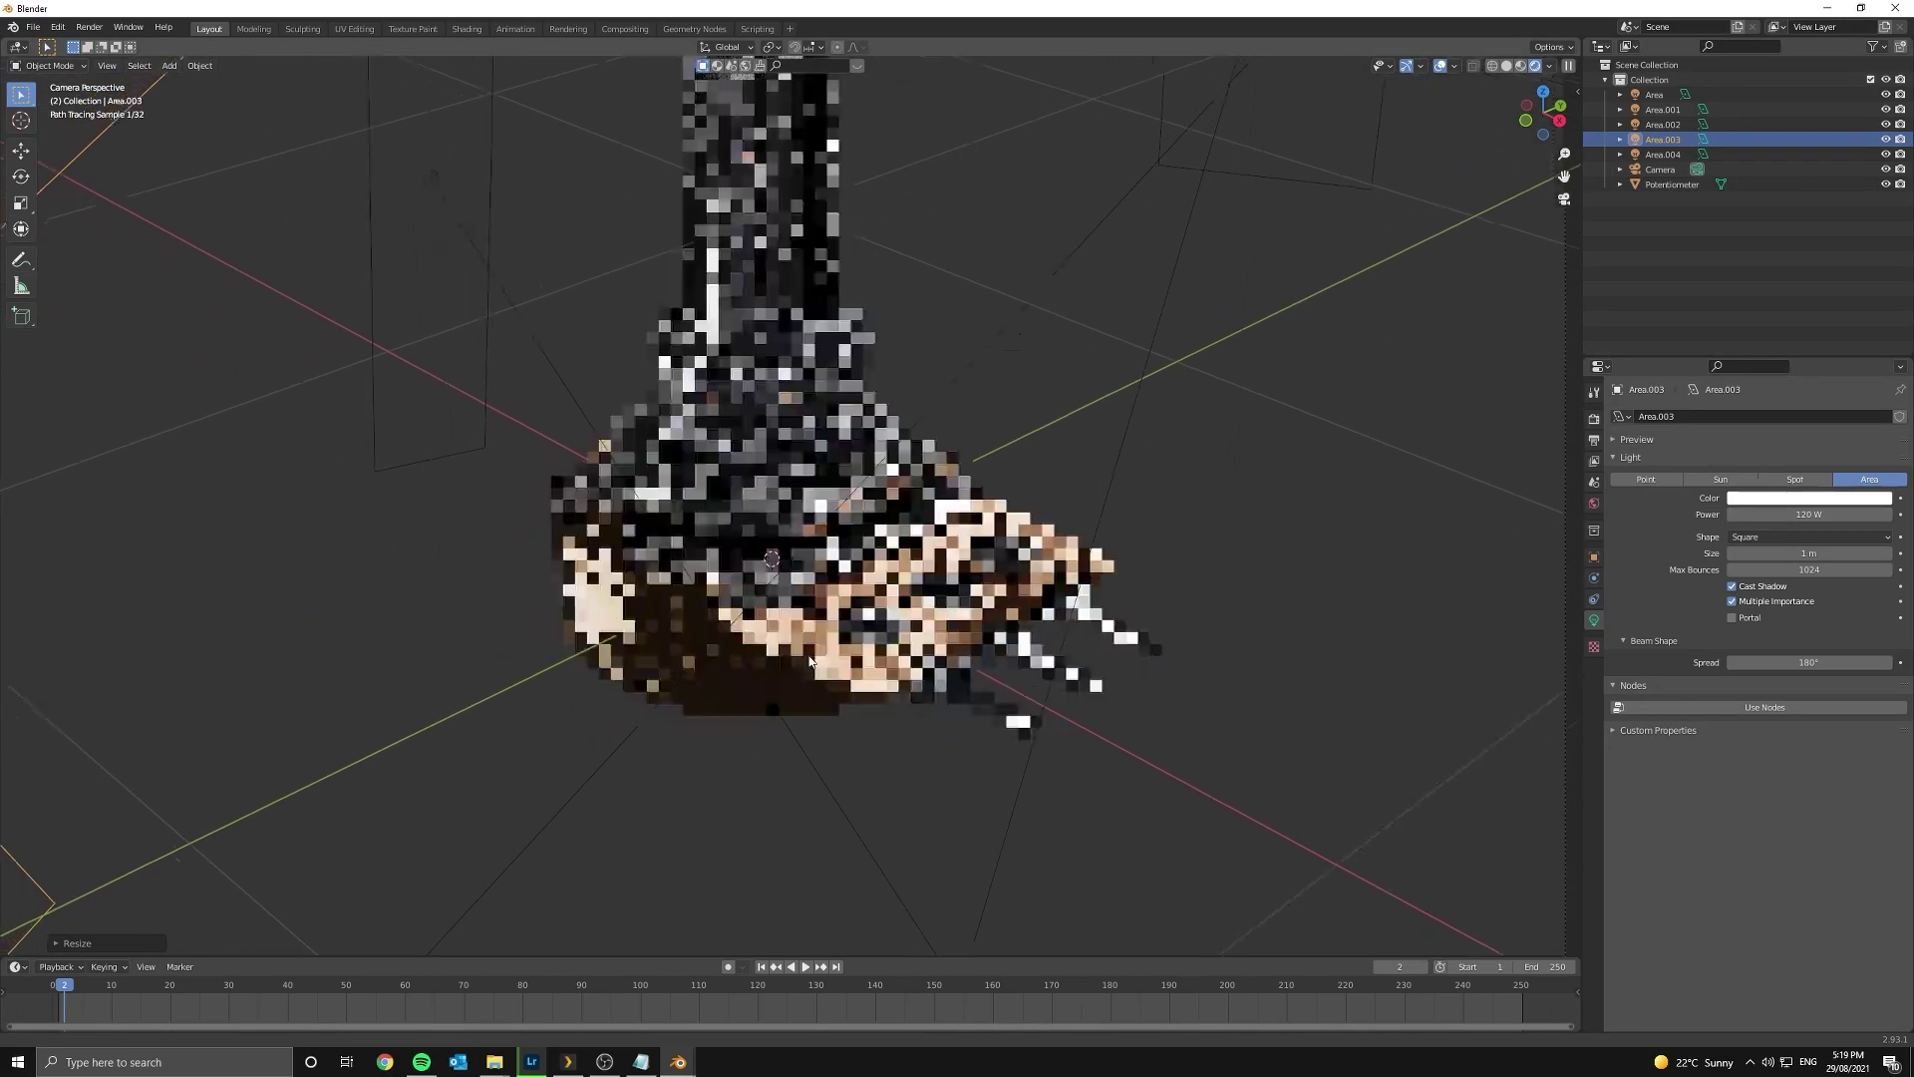
scroll(809, 660, "up", 6)
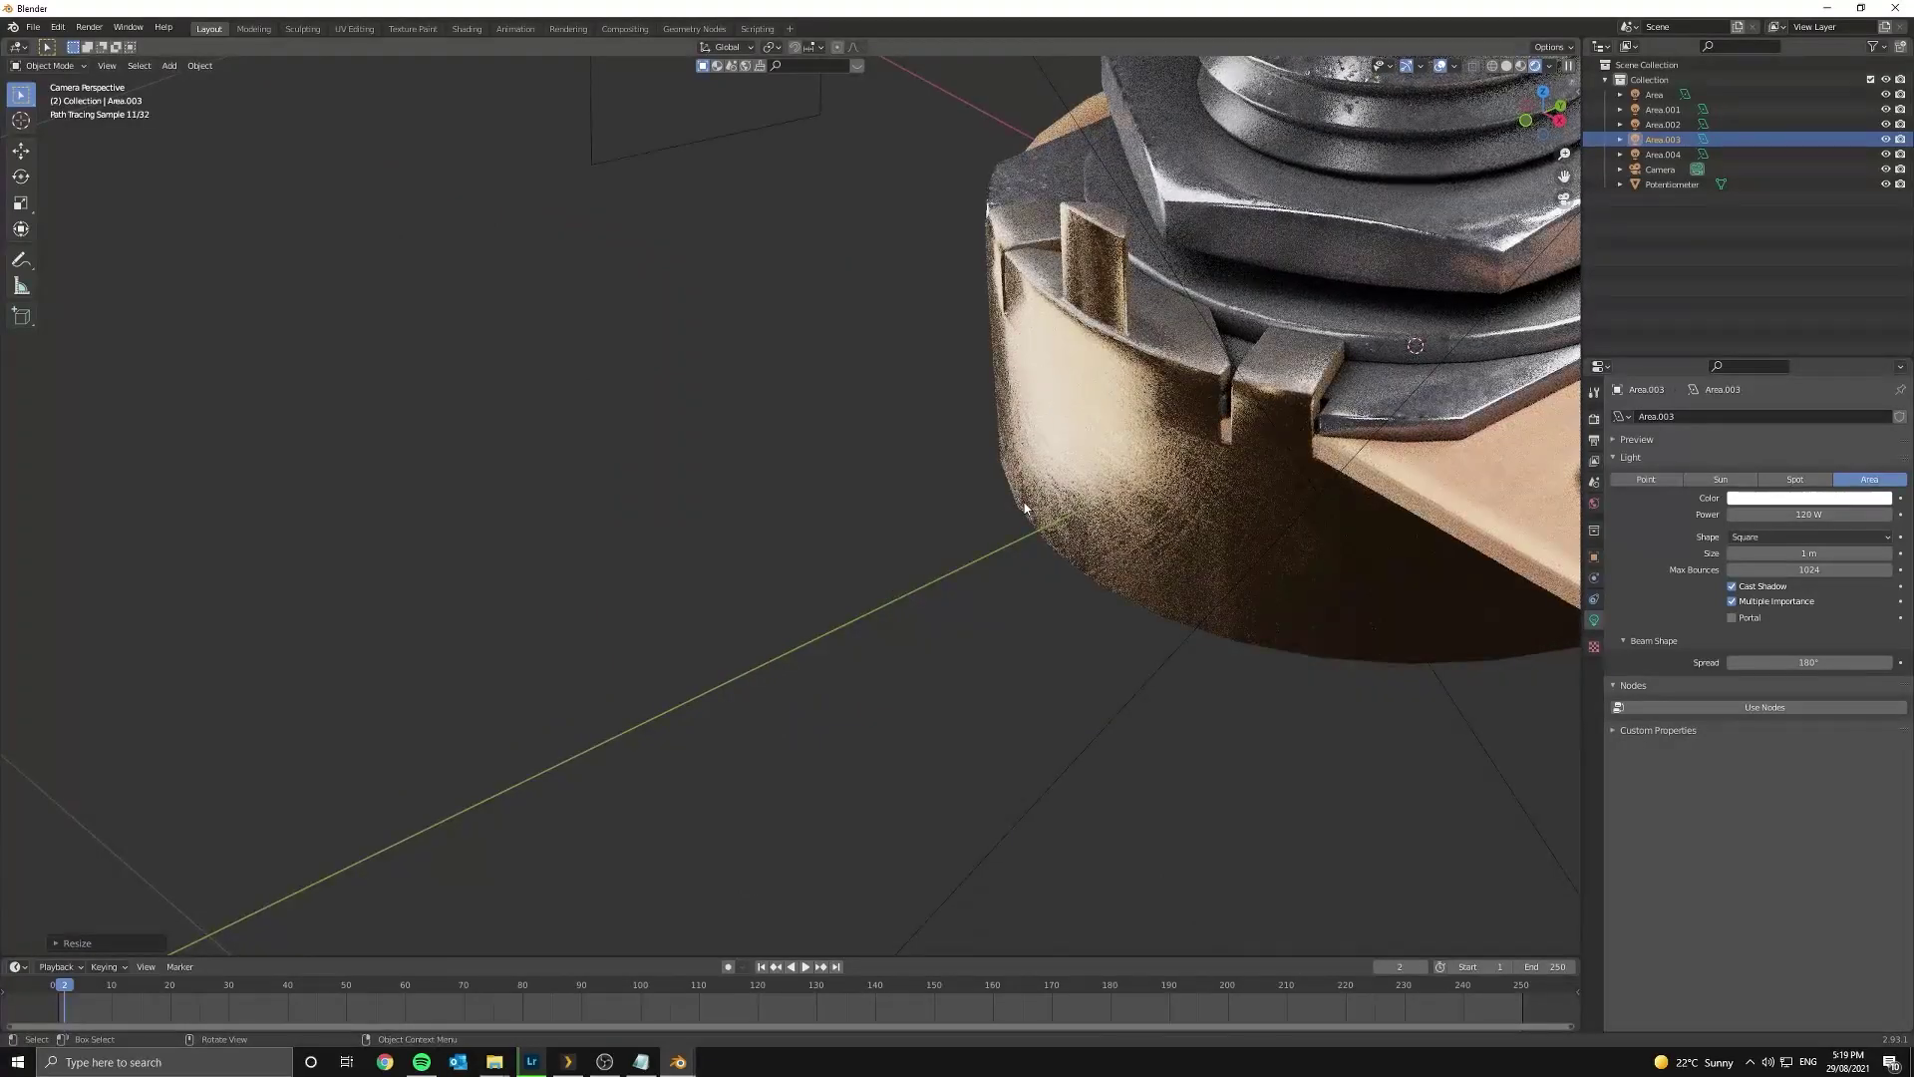
- Switch the viewport to solid shading, render the still image and view the whole potentiometer in the result
key("z")
left_click(88, 27)
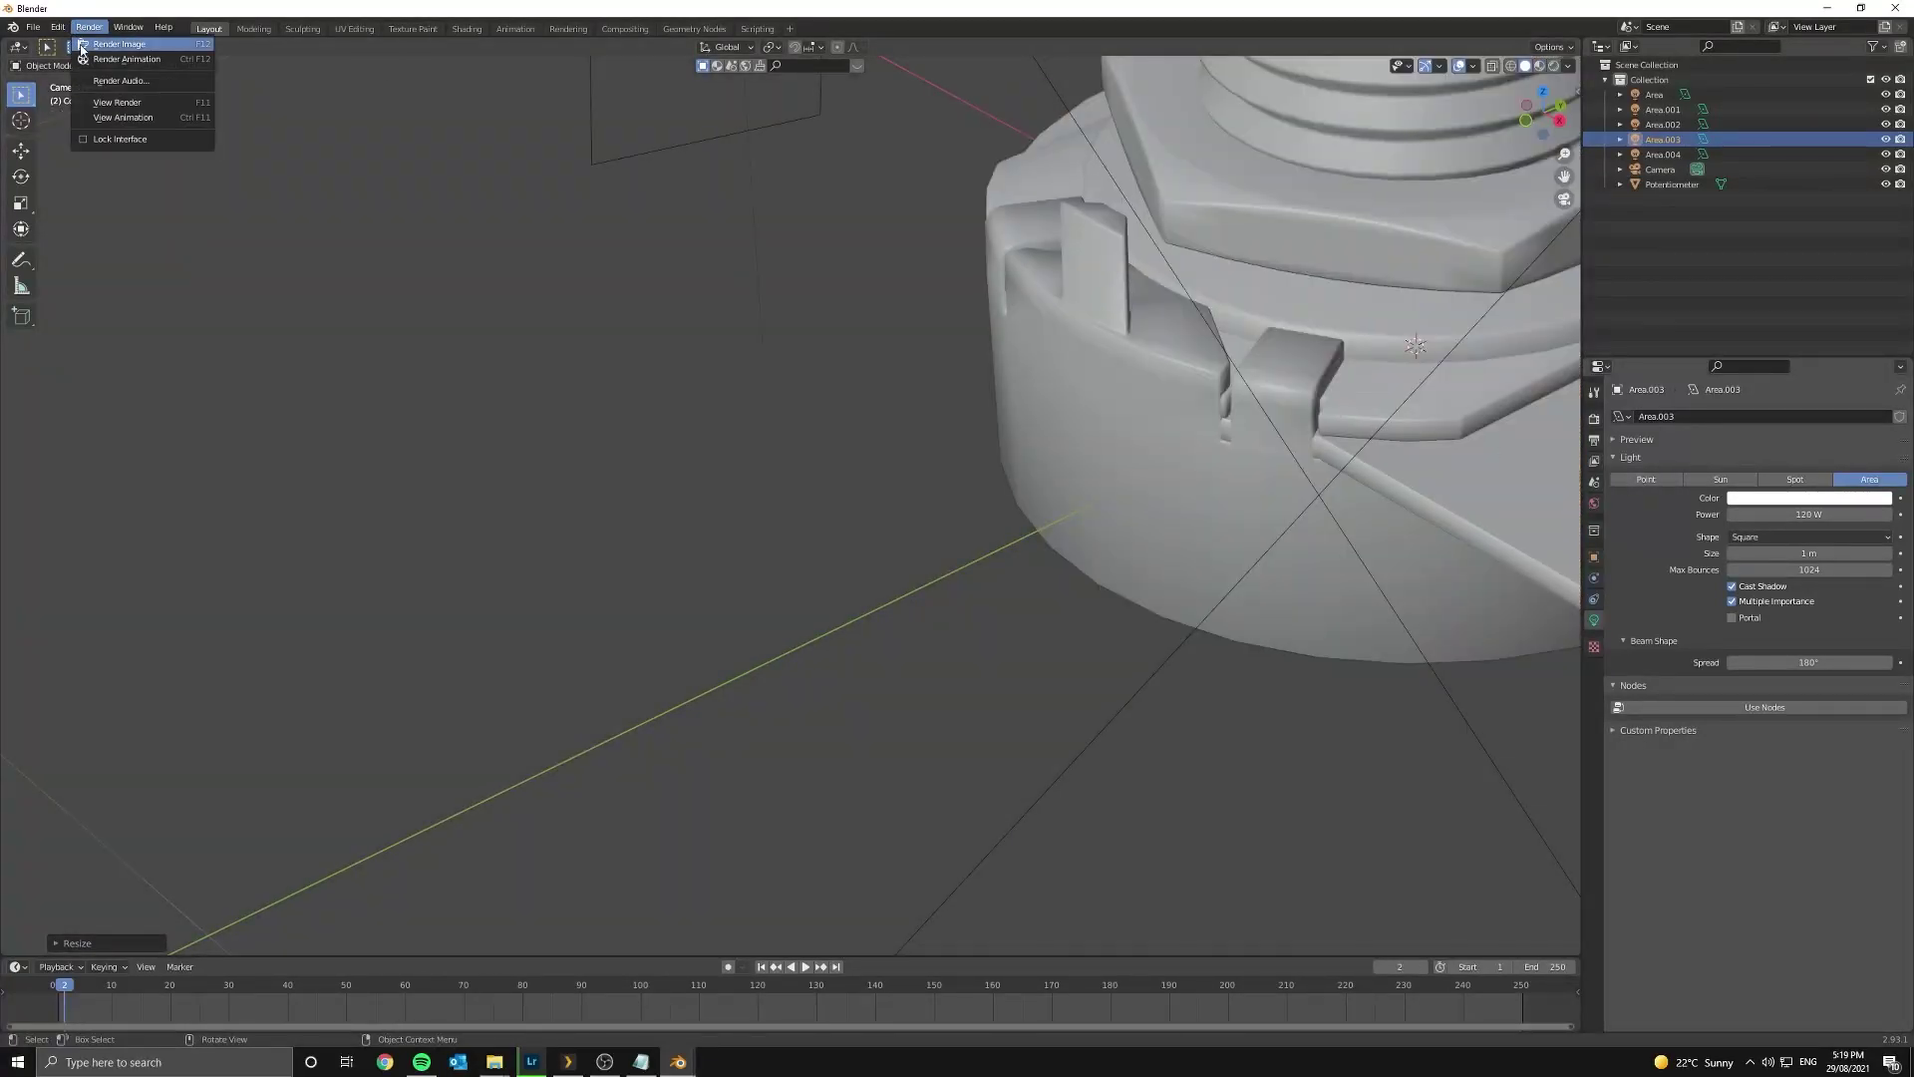
left_click(81, 47)
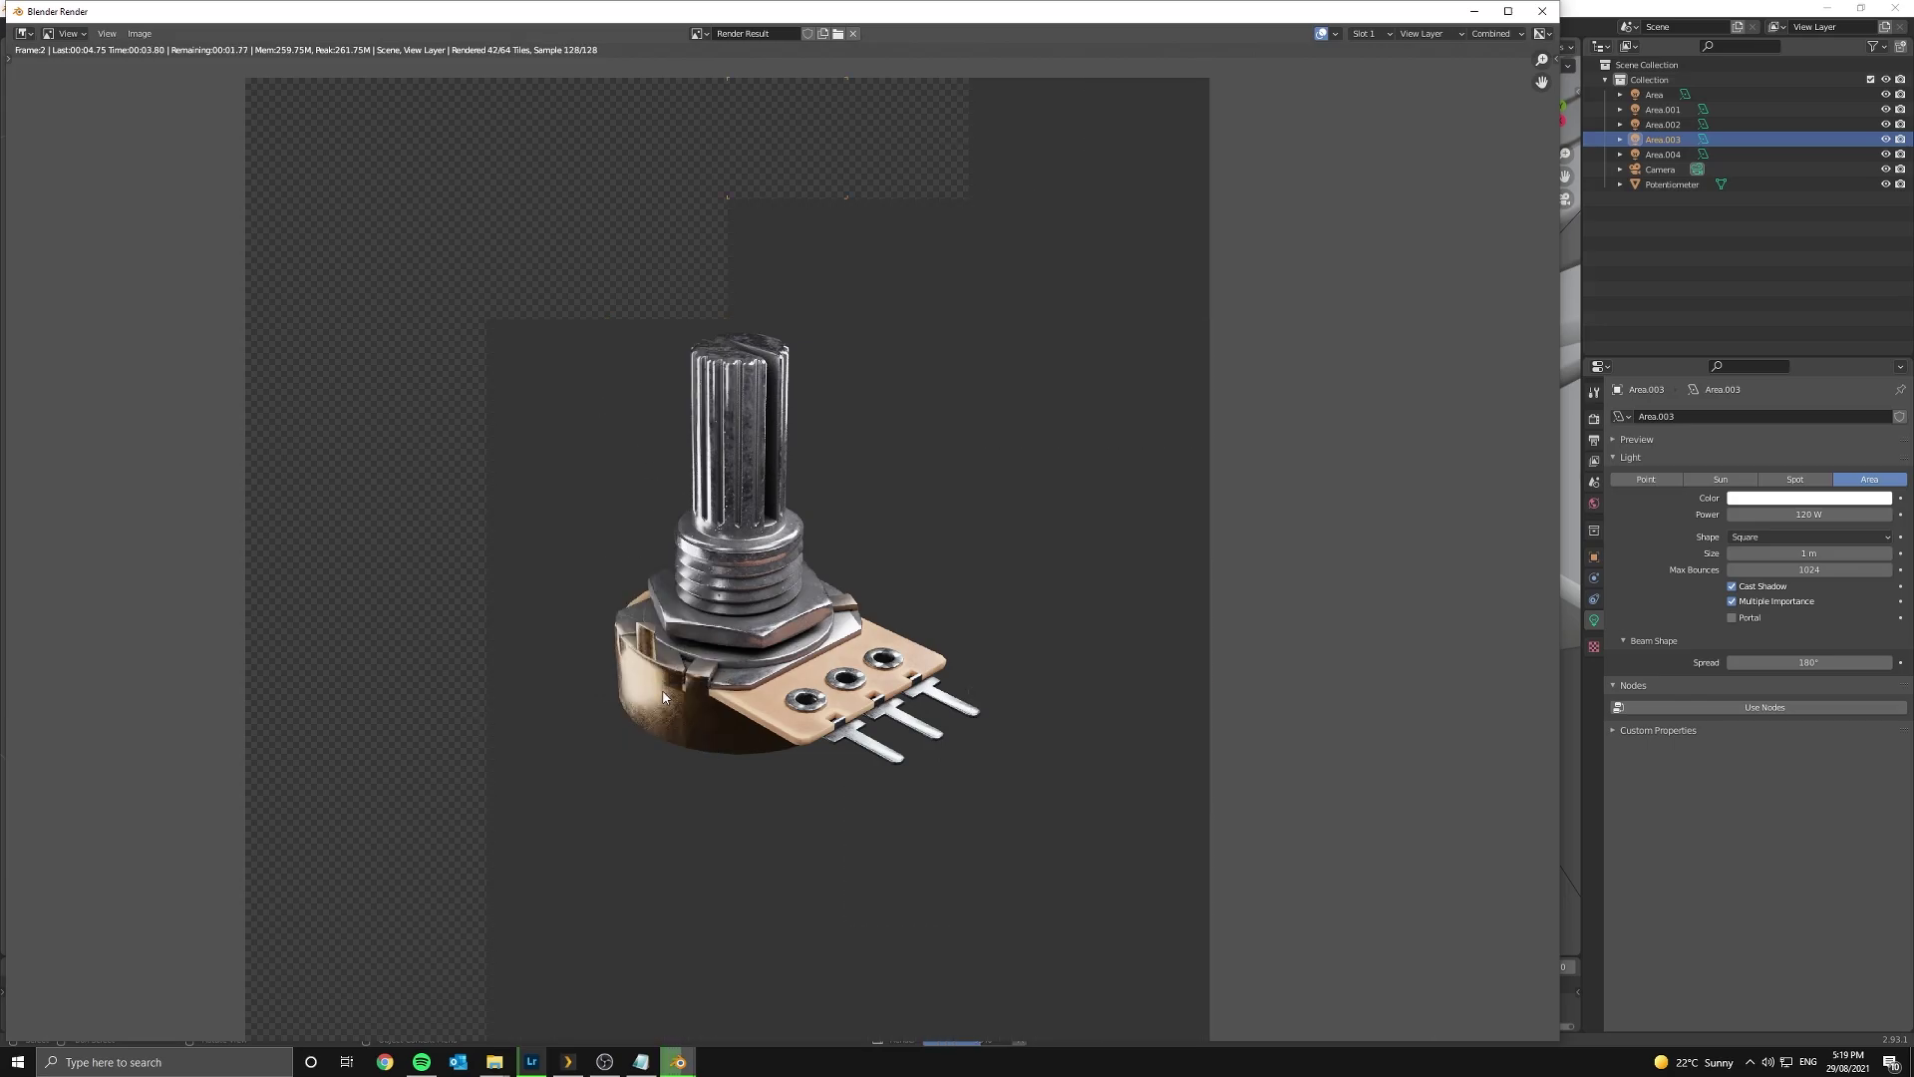
scroll(756, 565, "up", 3)
scroll(755, 565, "down", 2)
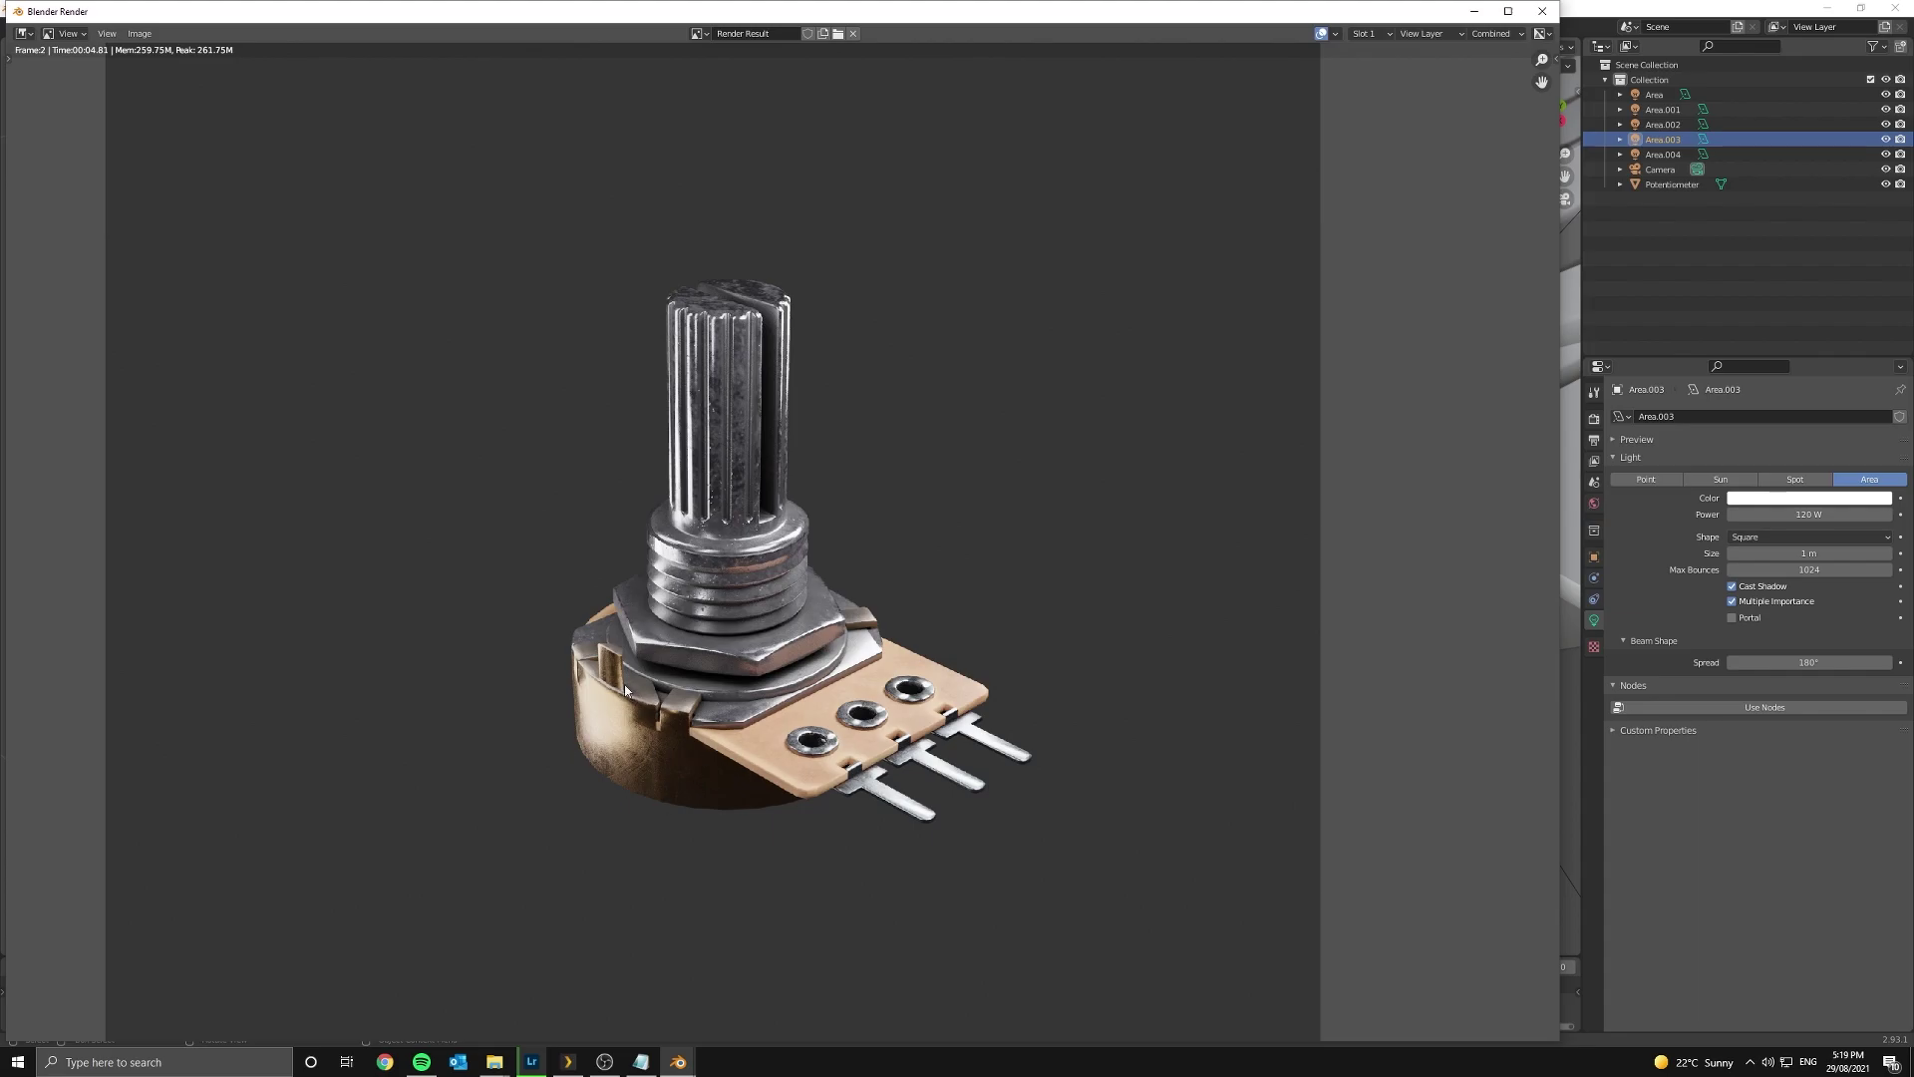
left_click(1740, 841)
left_click(1474, 11)
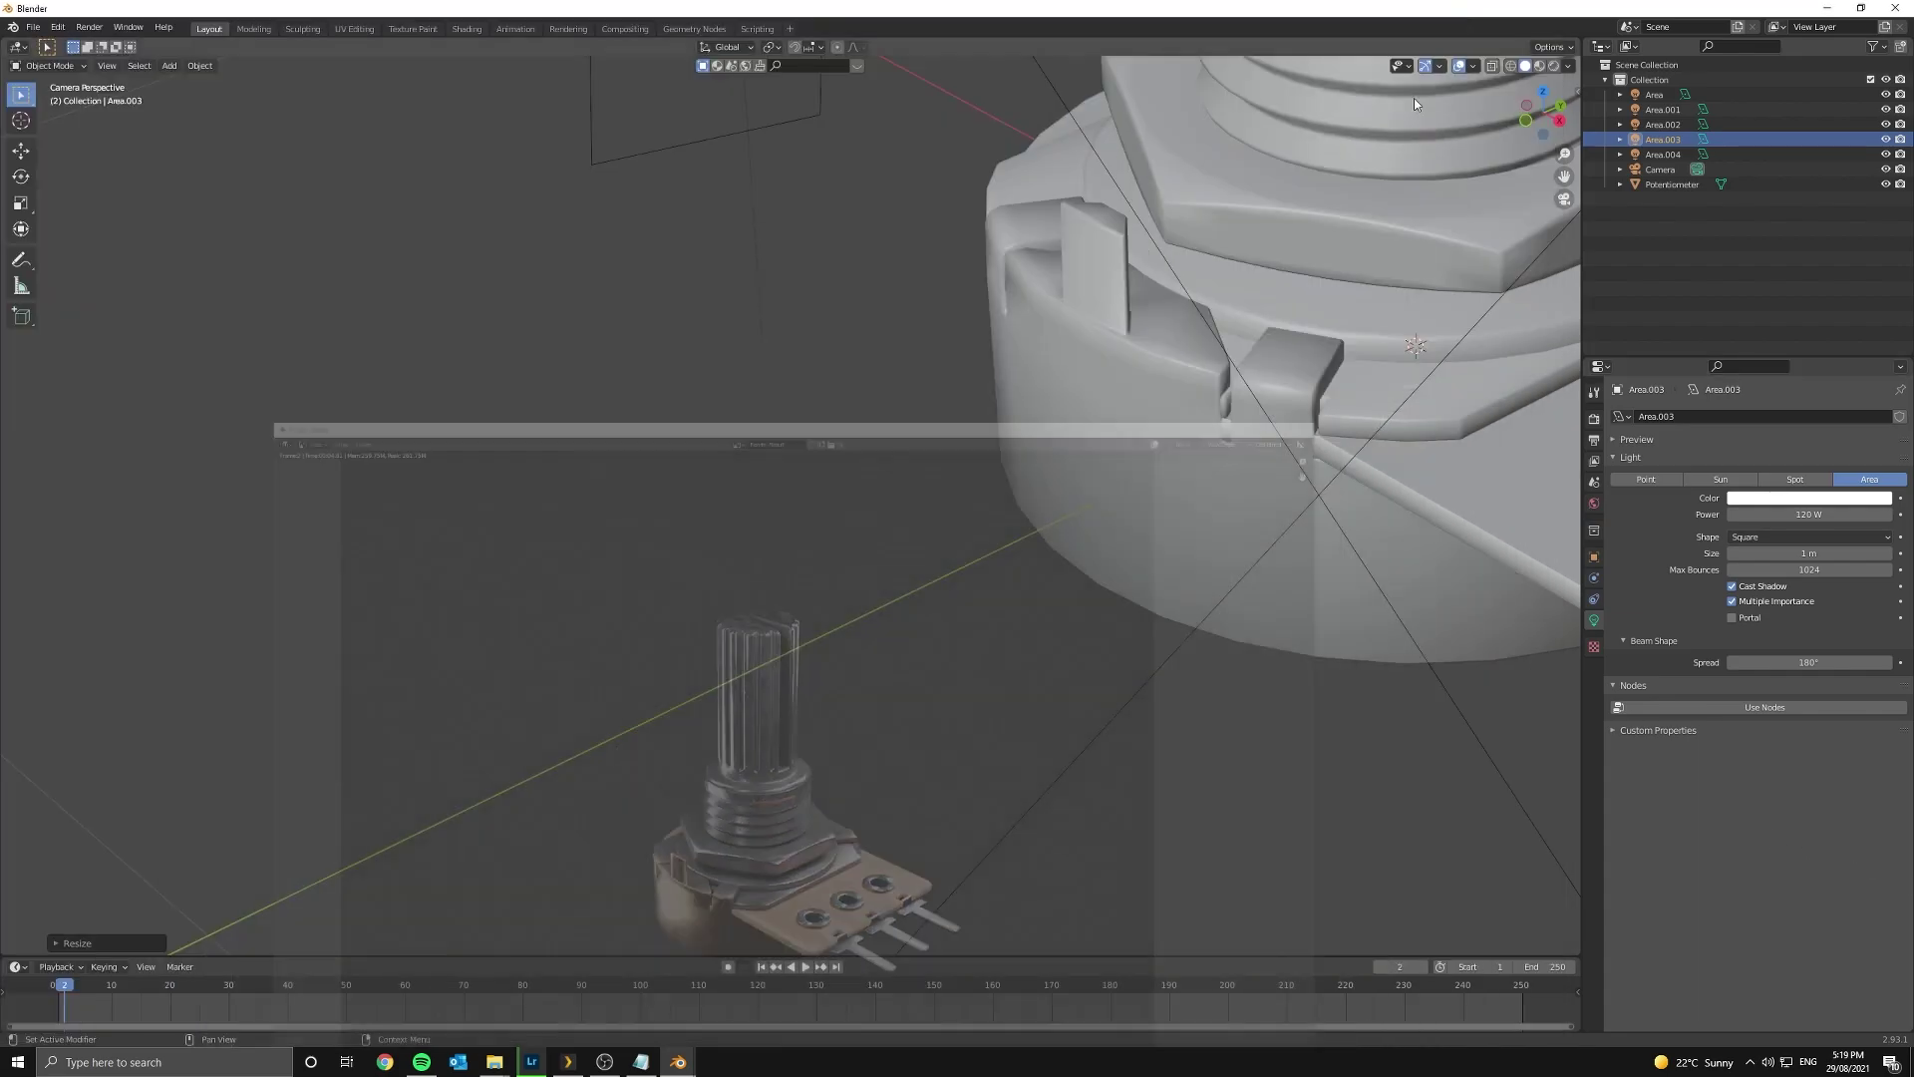
- Bring the render result back and examine the threads, brass housing and splined shaft up close
key("alt+Tab")
scroll(763, 653, "up", 8)
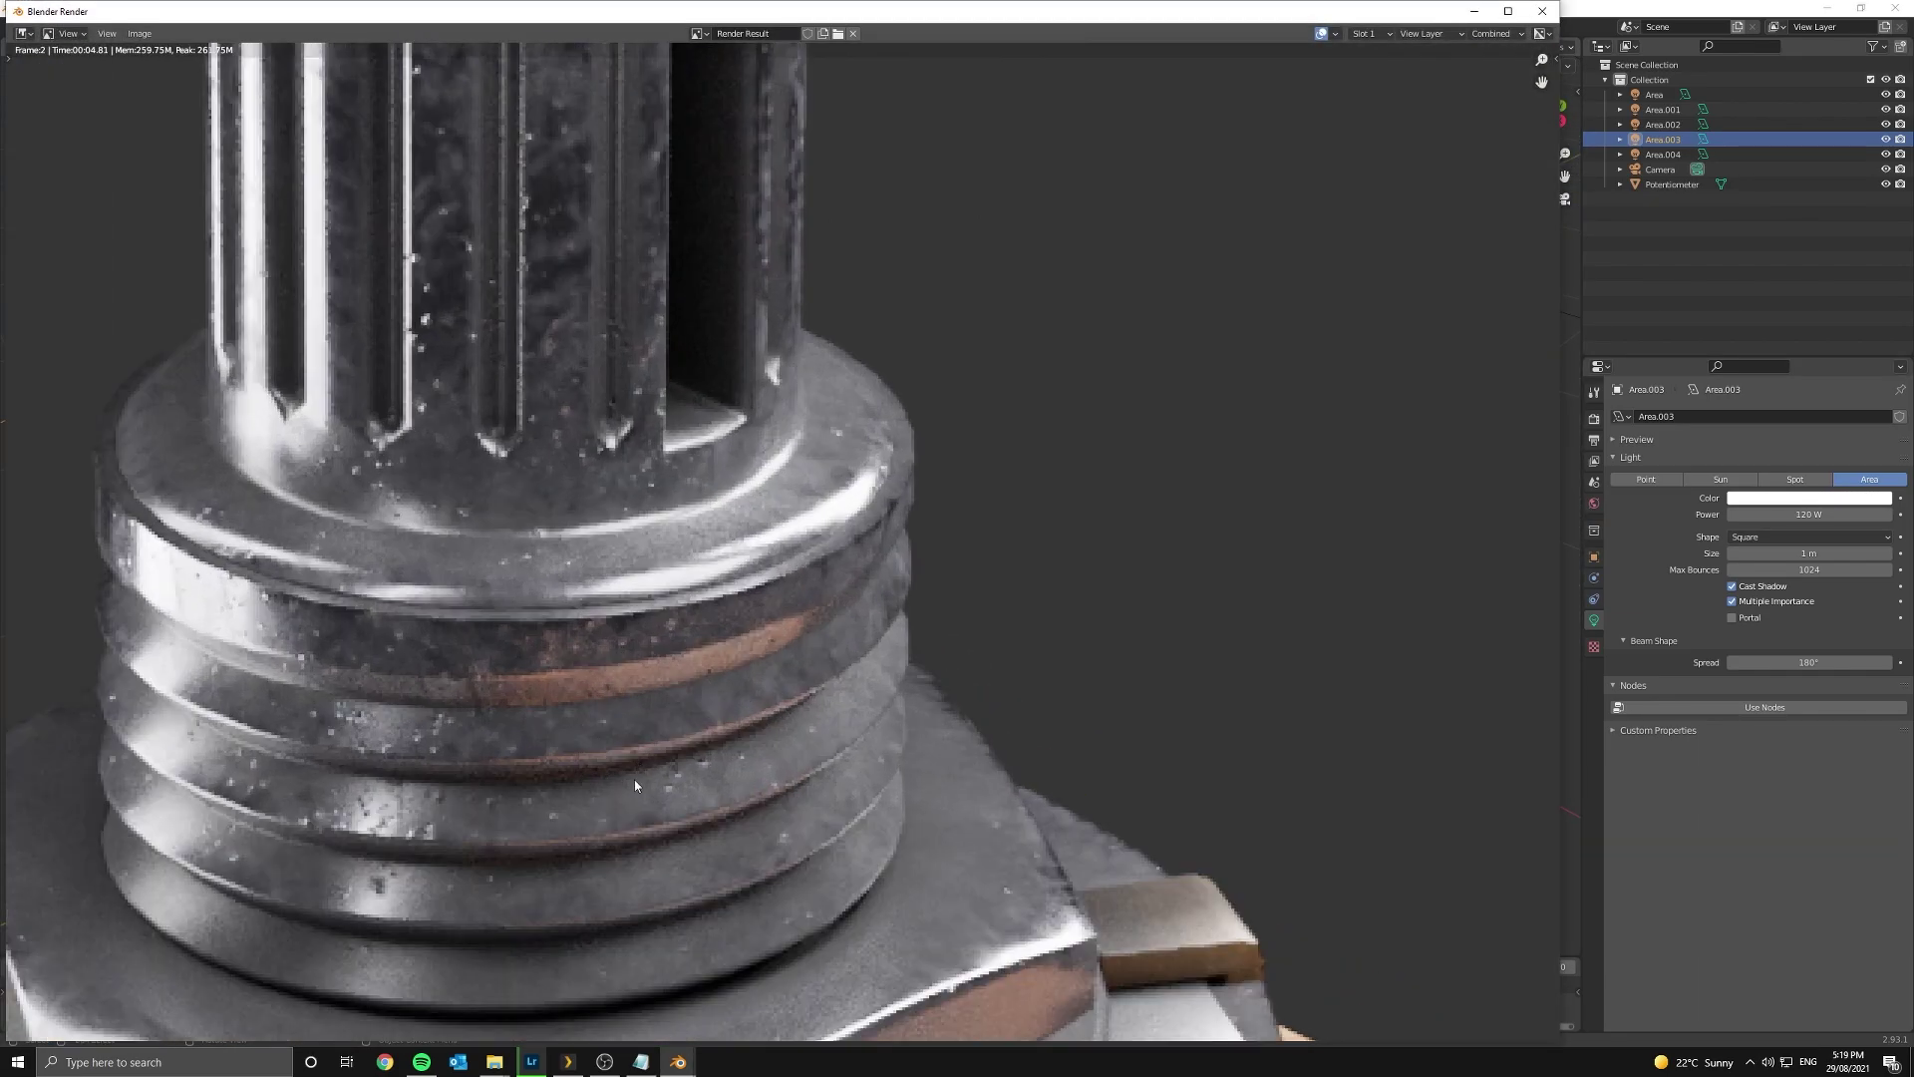
scroll(857, 495, "down", 7)
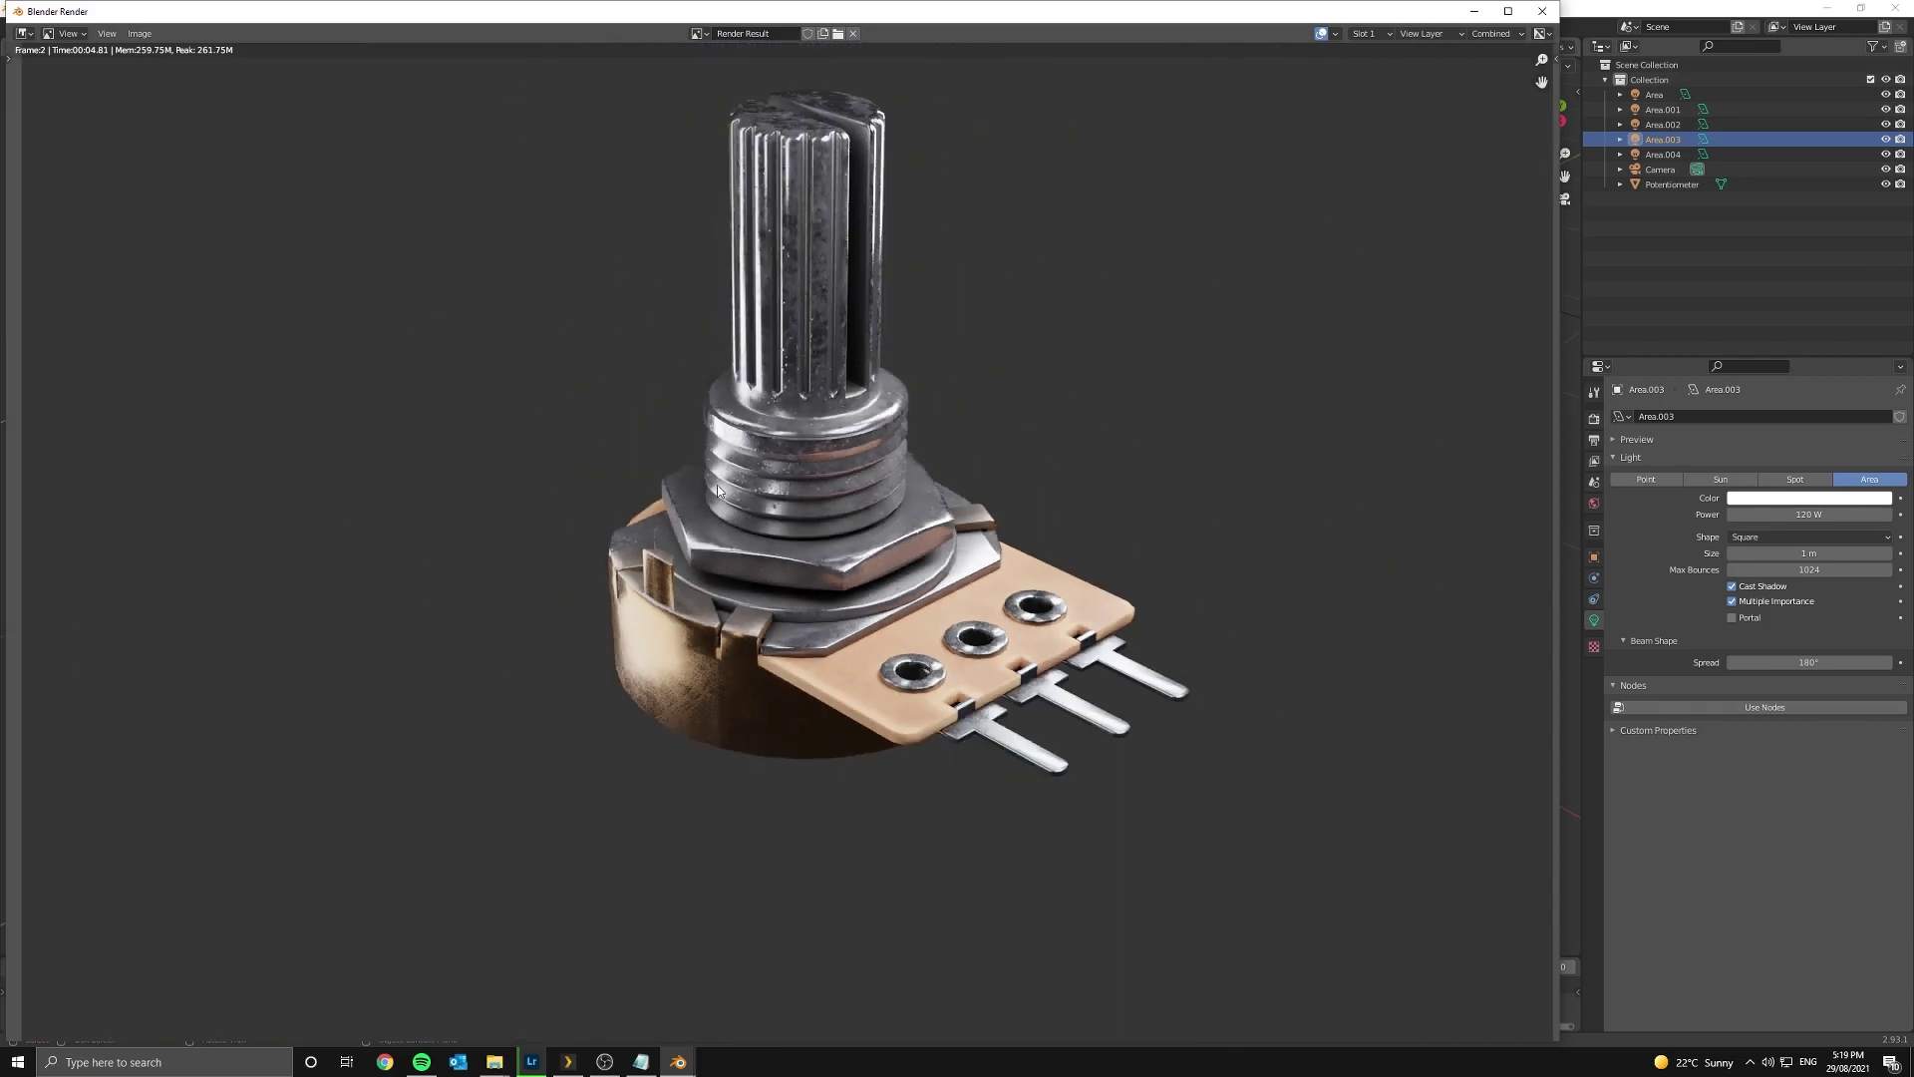
middle_click_drag(718, 491, 786, 458)
scroll(774, 575, "up", 5)
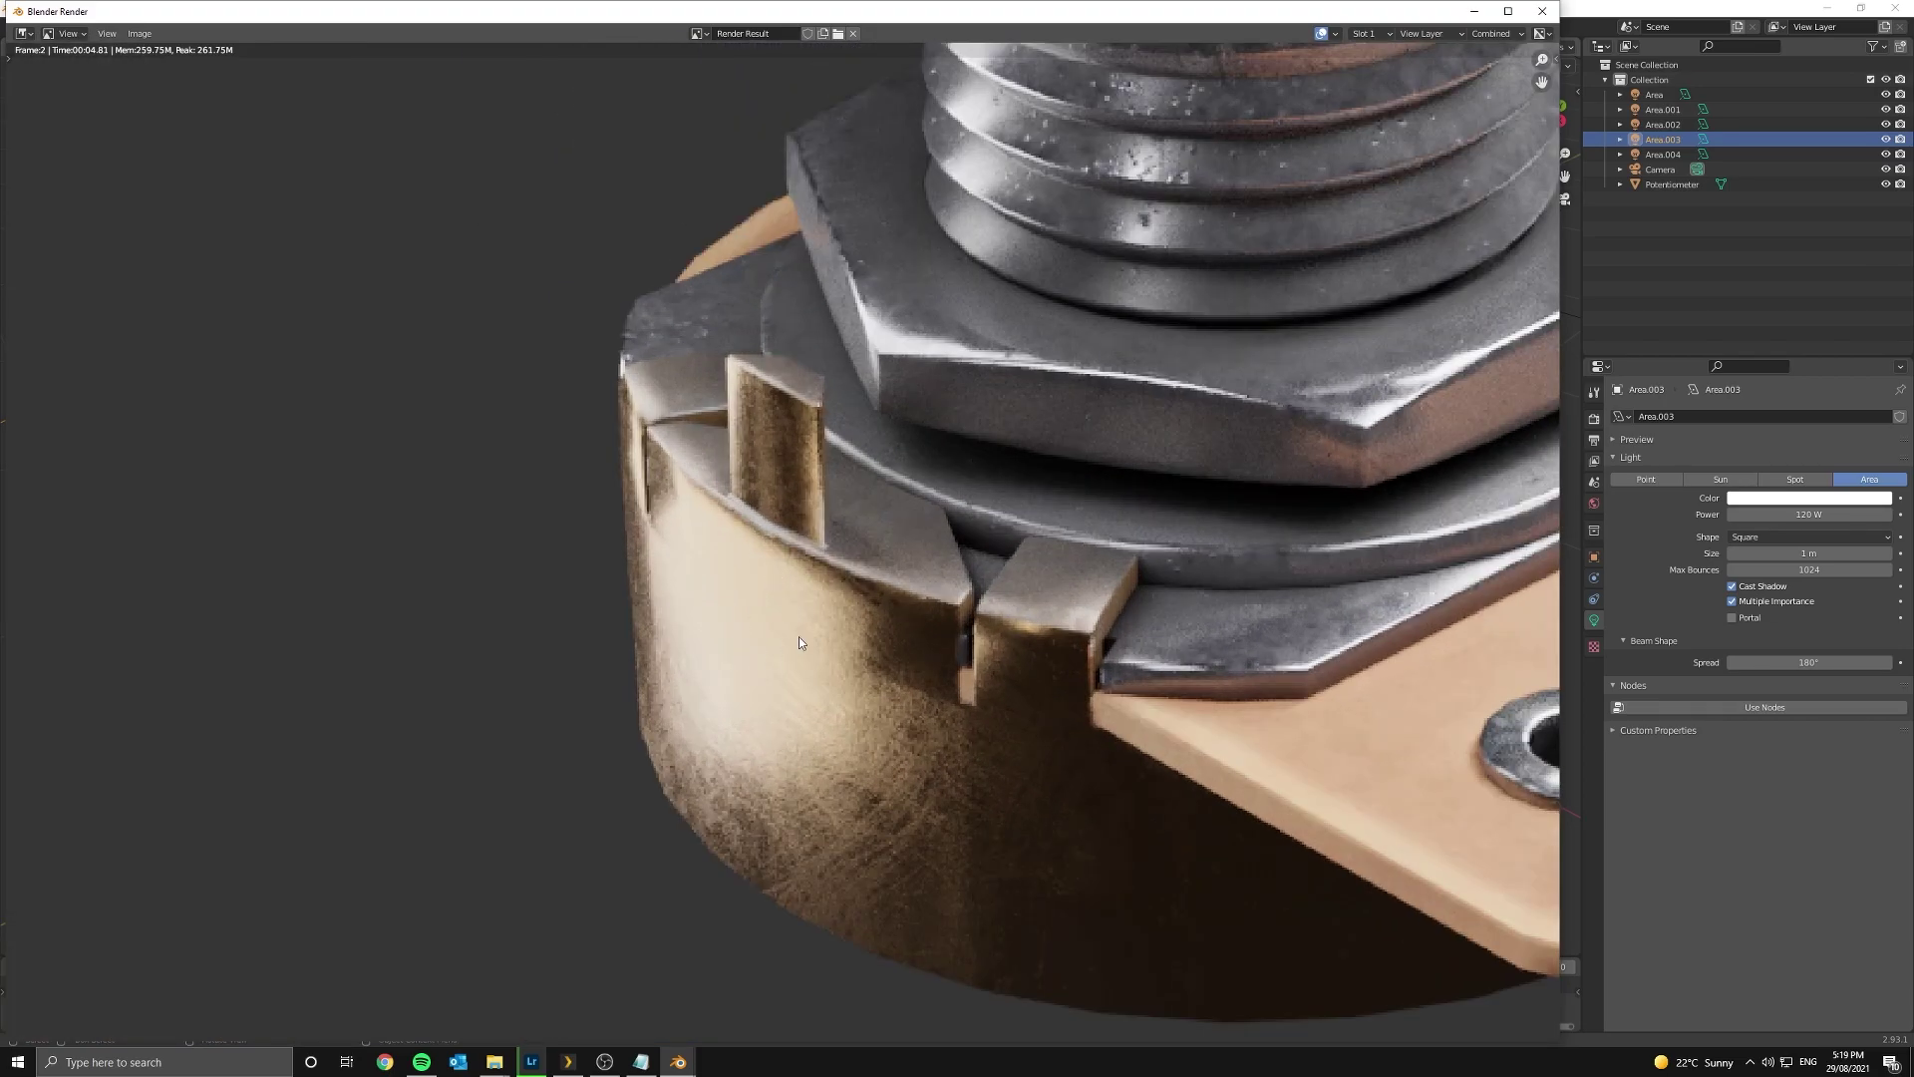
scroll(731, 689, "down", 6)
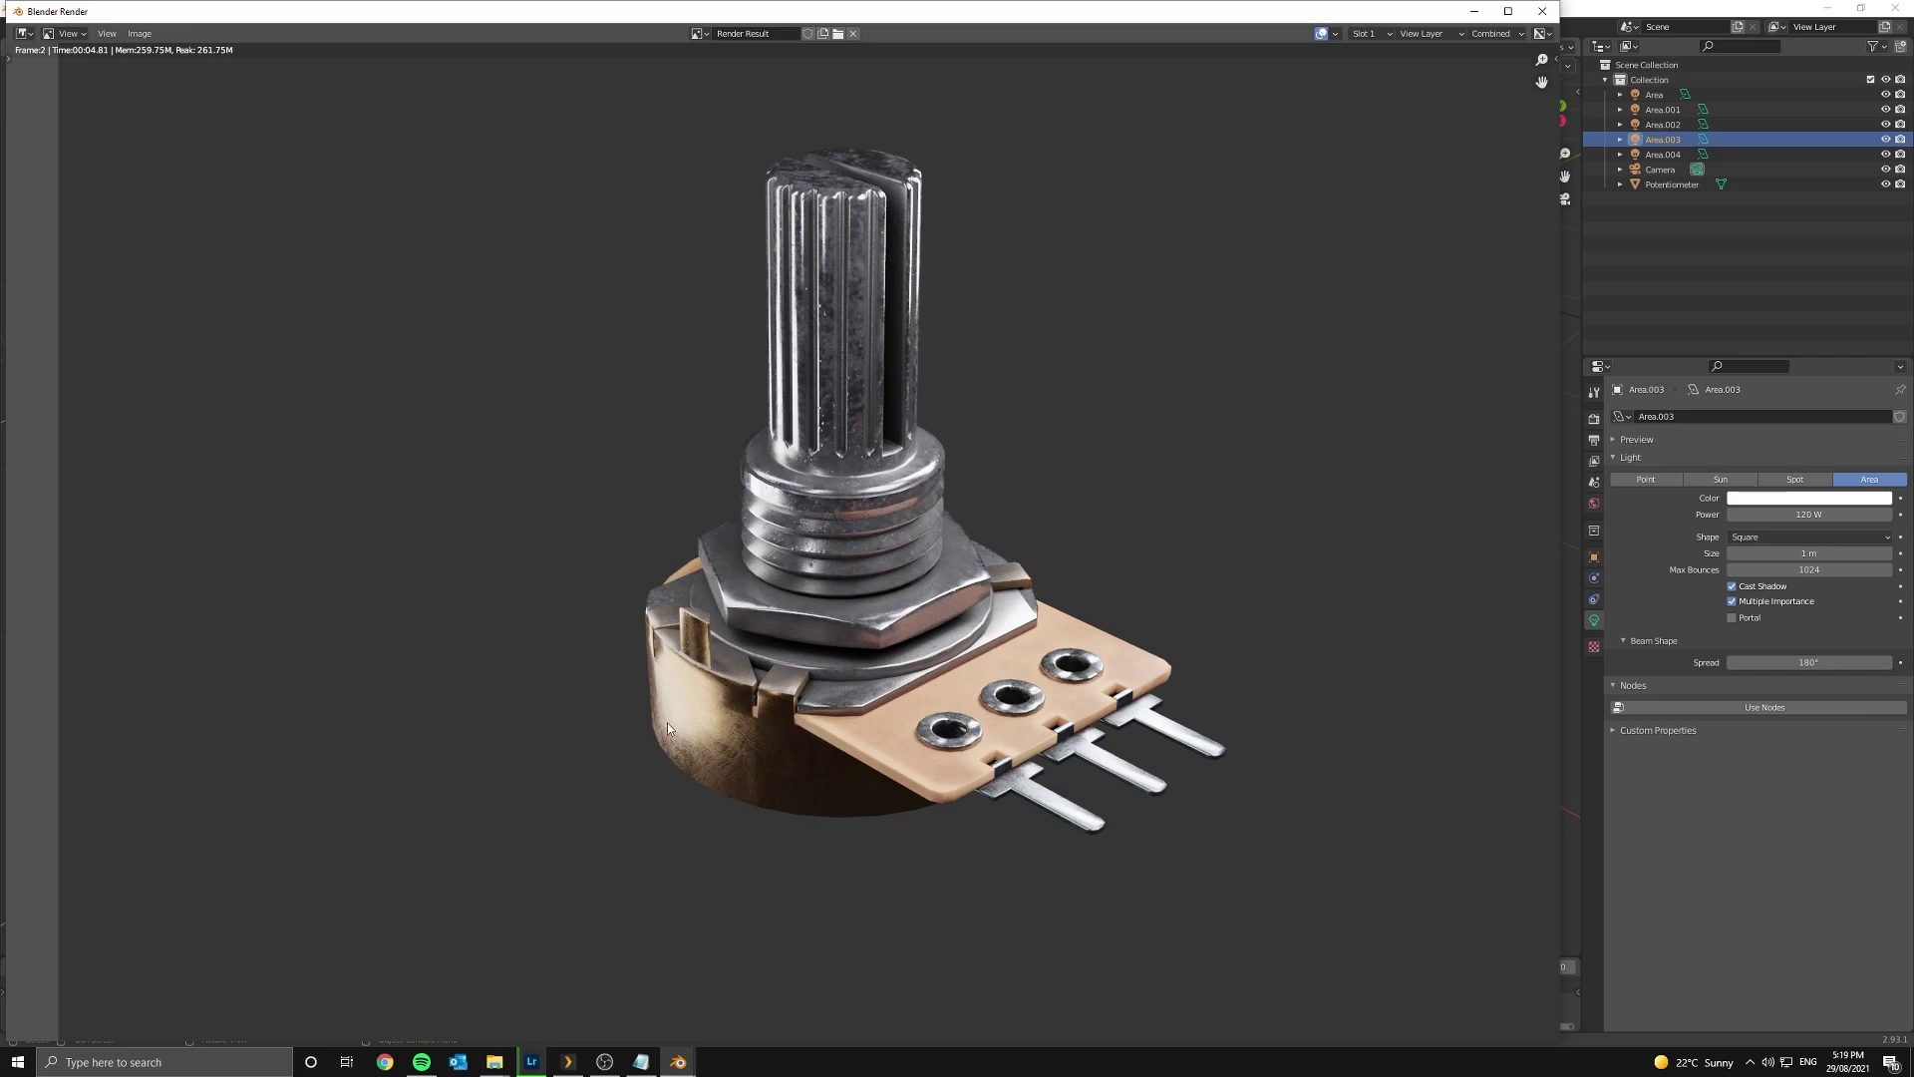
scroll(667, 721, "down", 2)
scroll(732, 690, "up", 4)
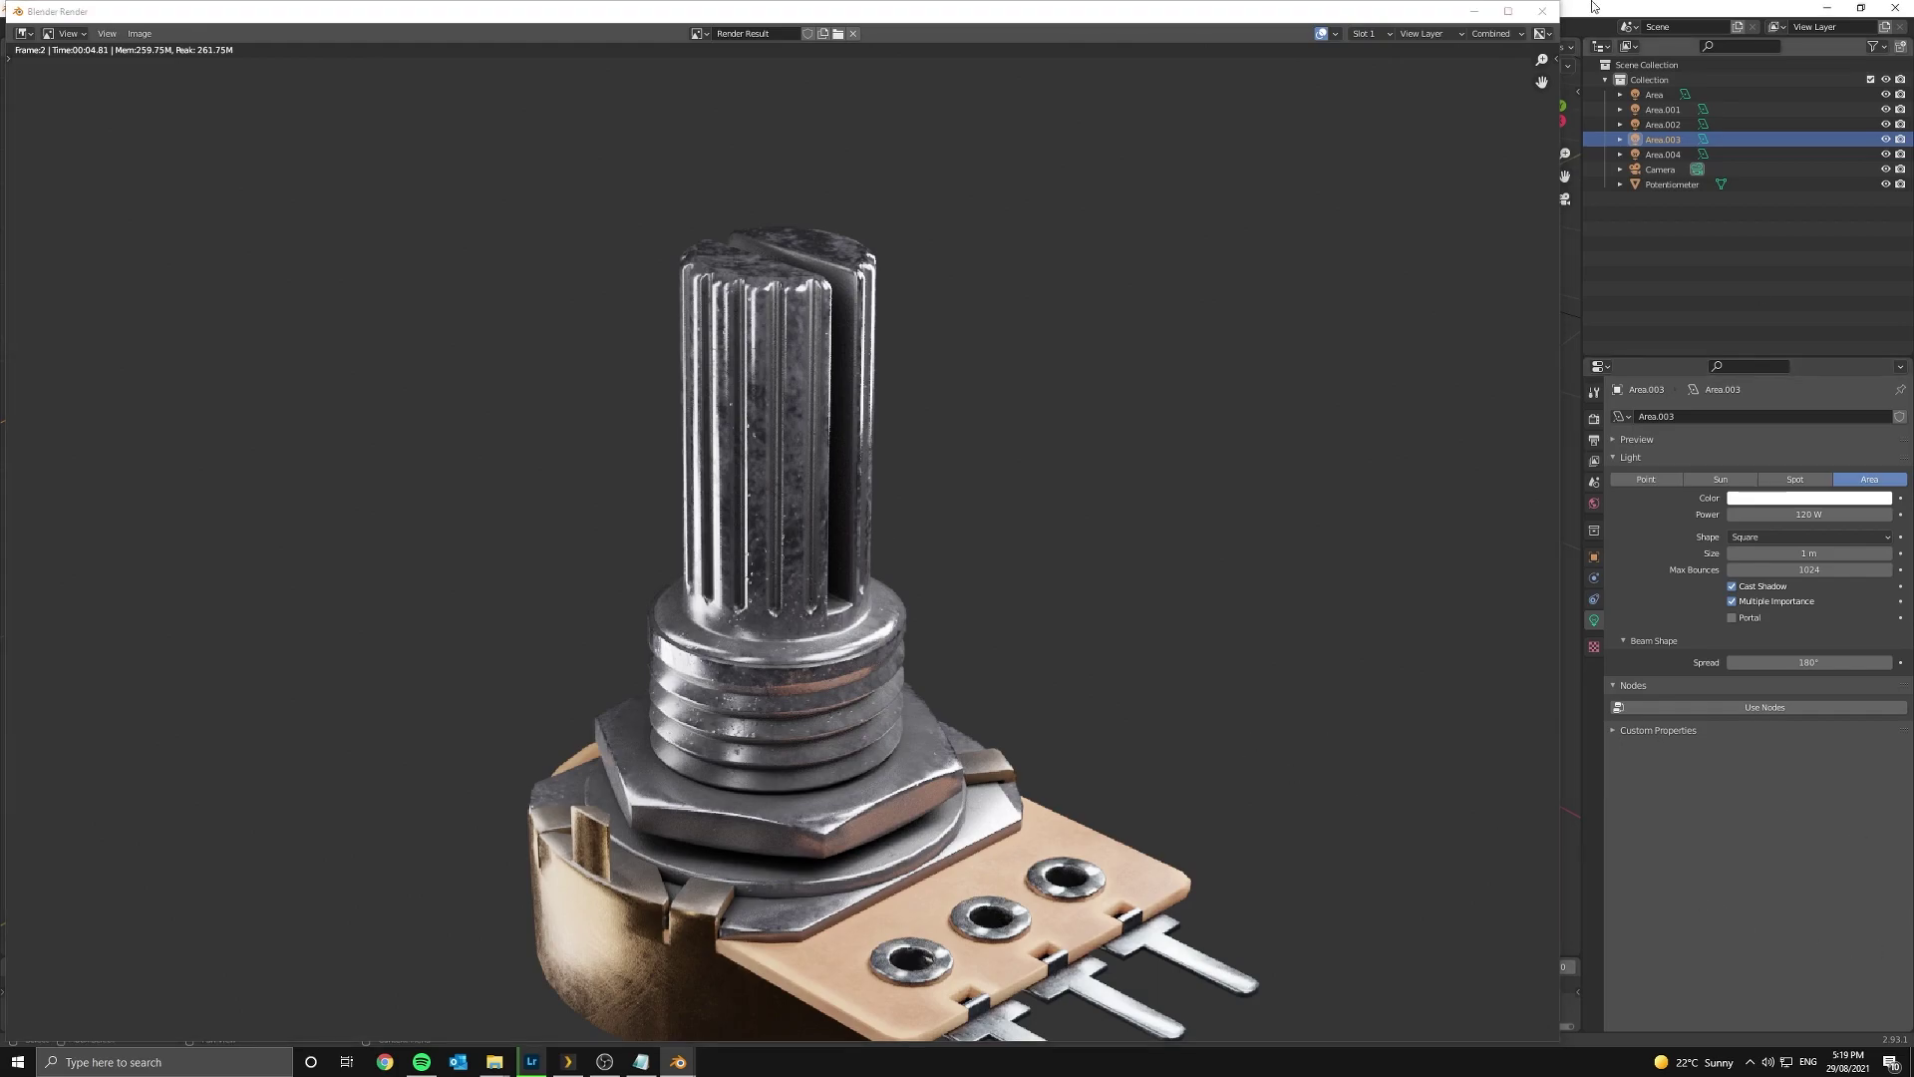
left_click(1475, 11)
- Select the area light Area.002 and show the potentiometer with rendered shading through the camera
scroll(829, 366, "down", 3)
middle_click_drag(828, 367, 879, 391)
left_click(698, 452)
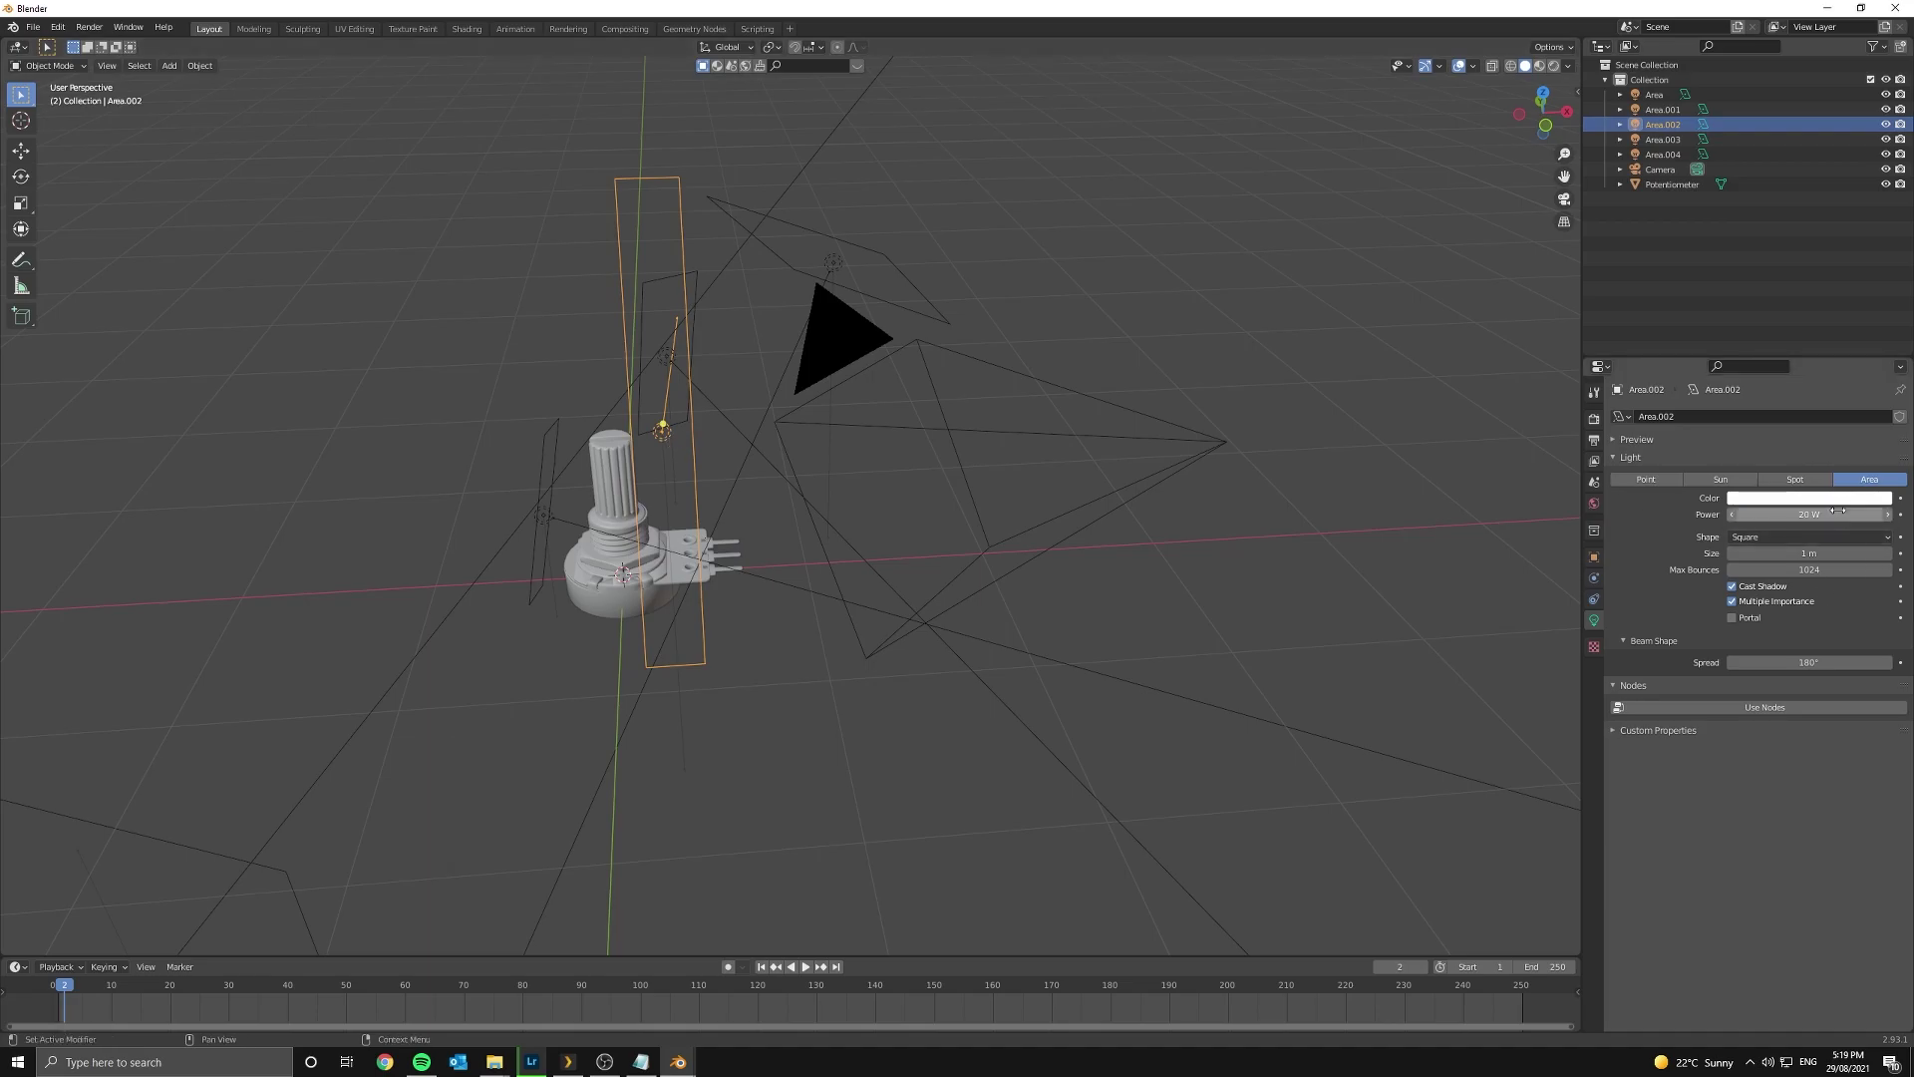
key("z")
key("KP_0")
scroll(1133, 376, "up", 5)
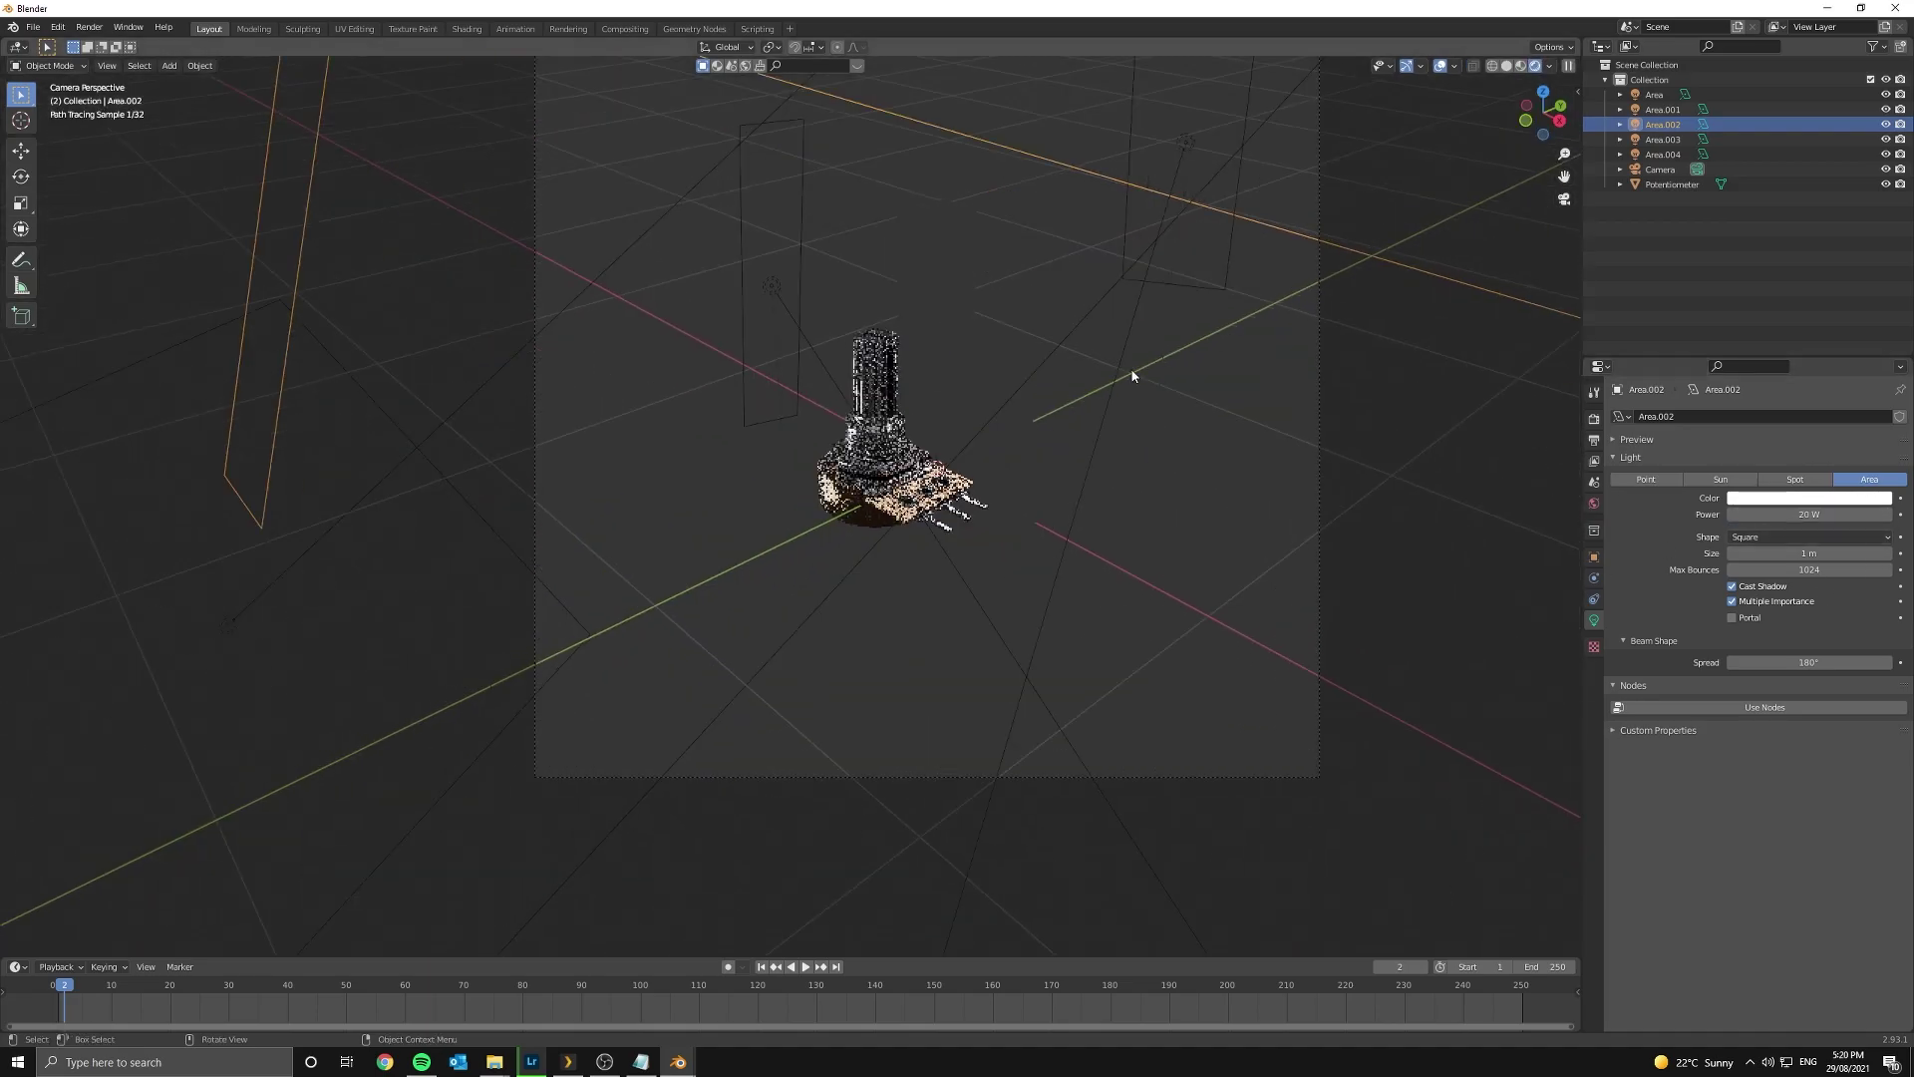
scroll(1132, 375, "up", 3)
middle_click_drag(1505, 244, 1264, 598, "shift")
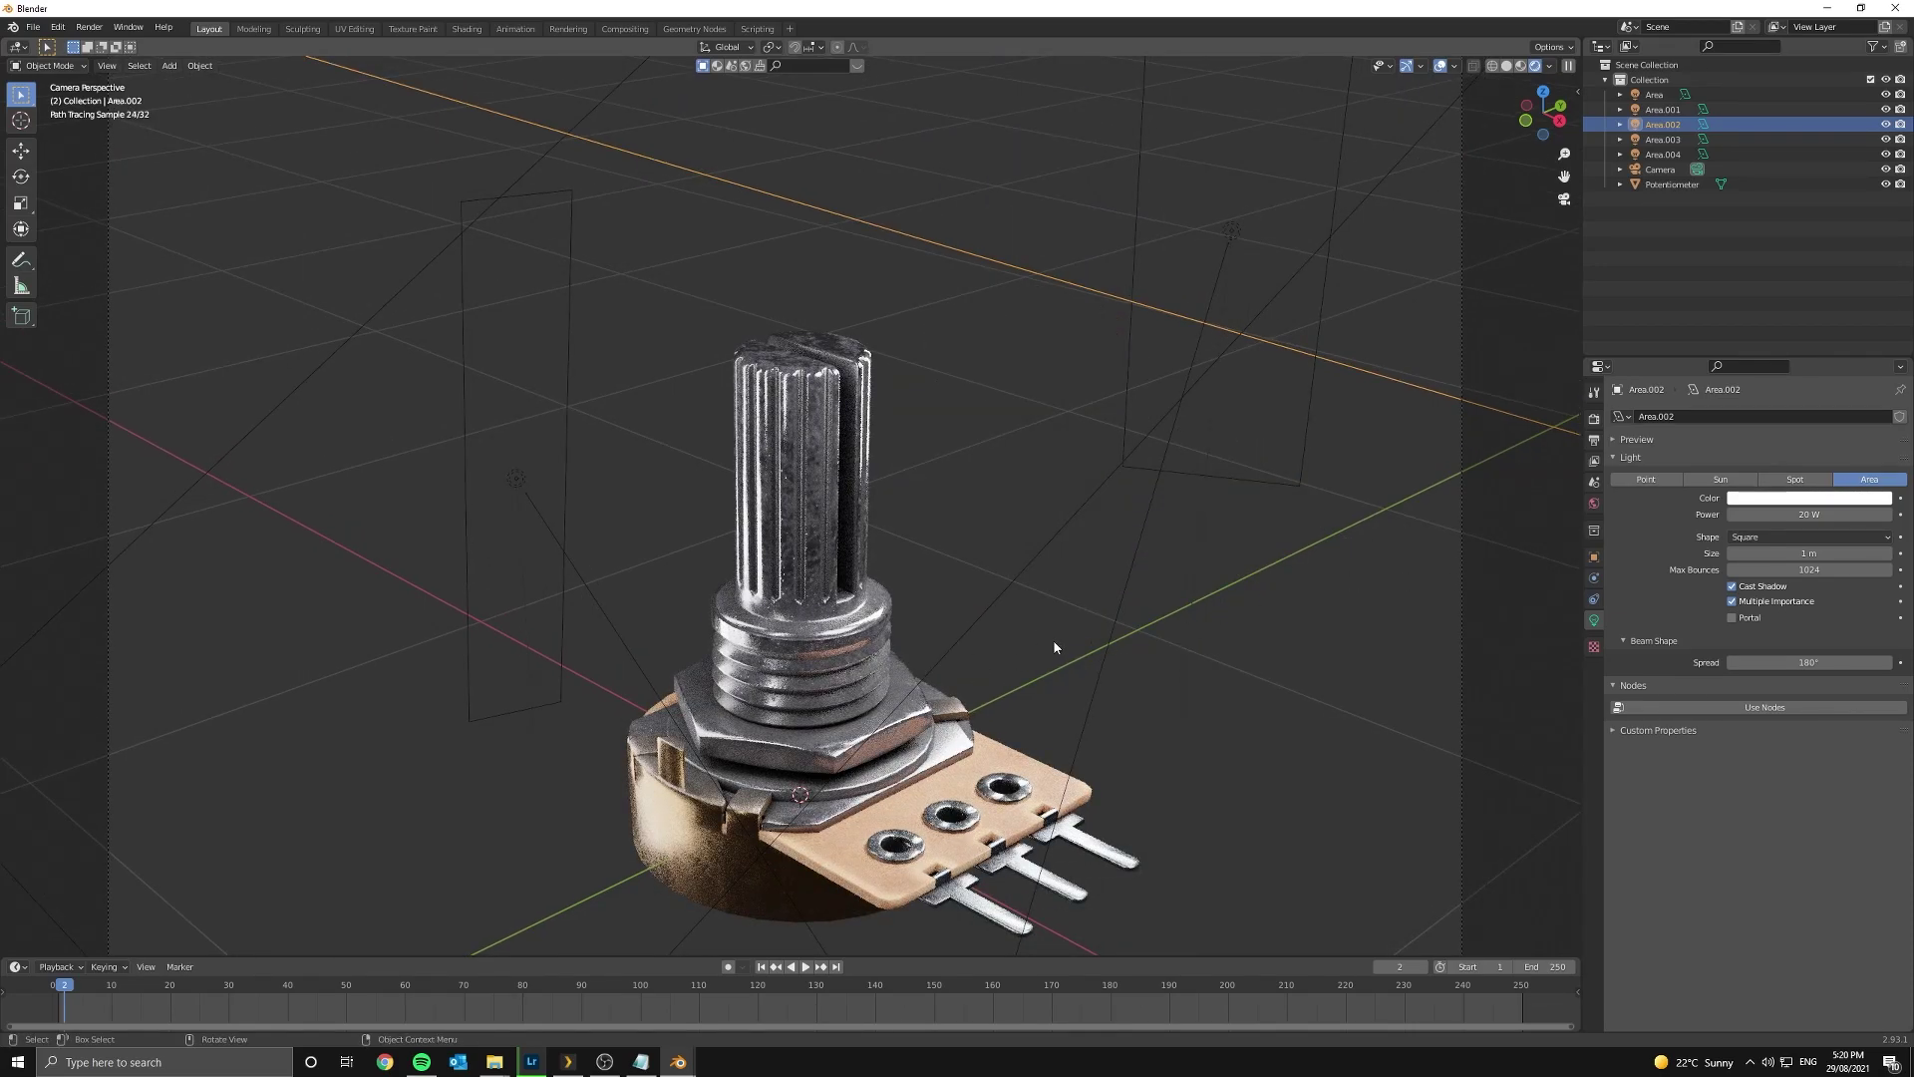
- Scale Area.002 along the global X axis
key("s")
key("x")
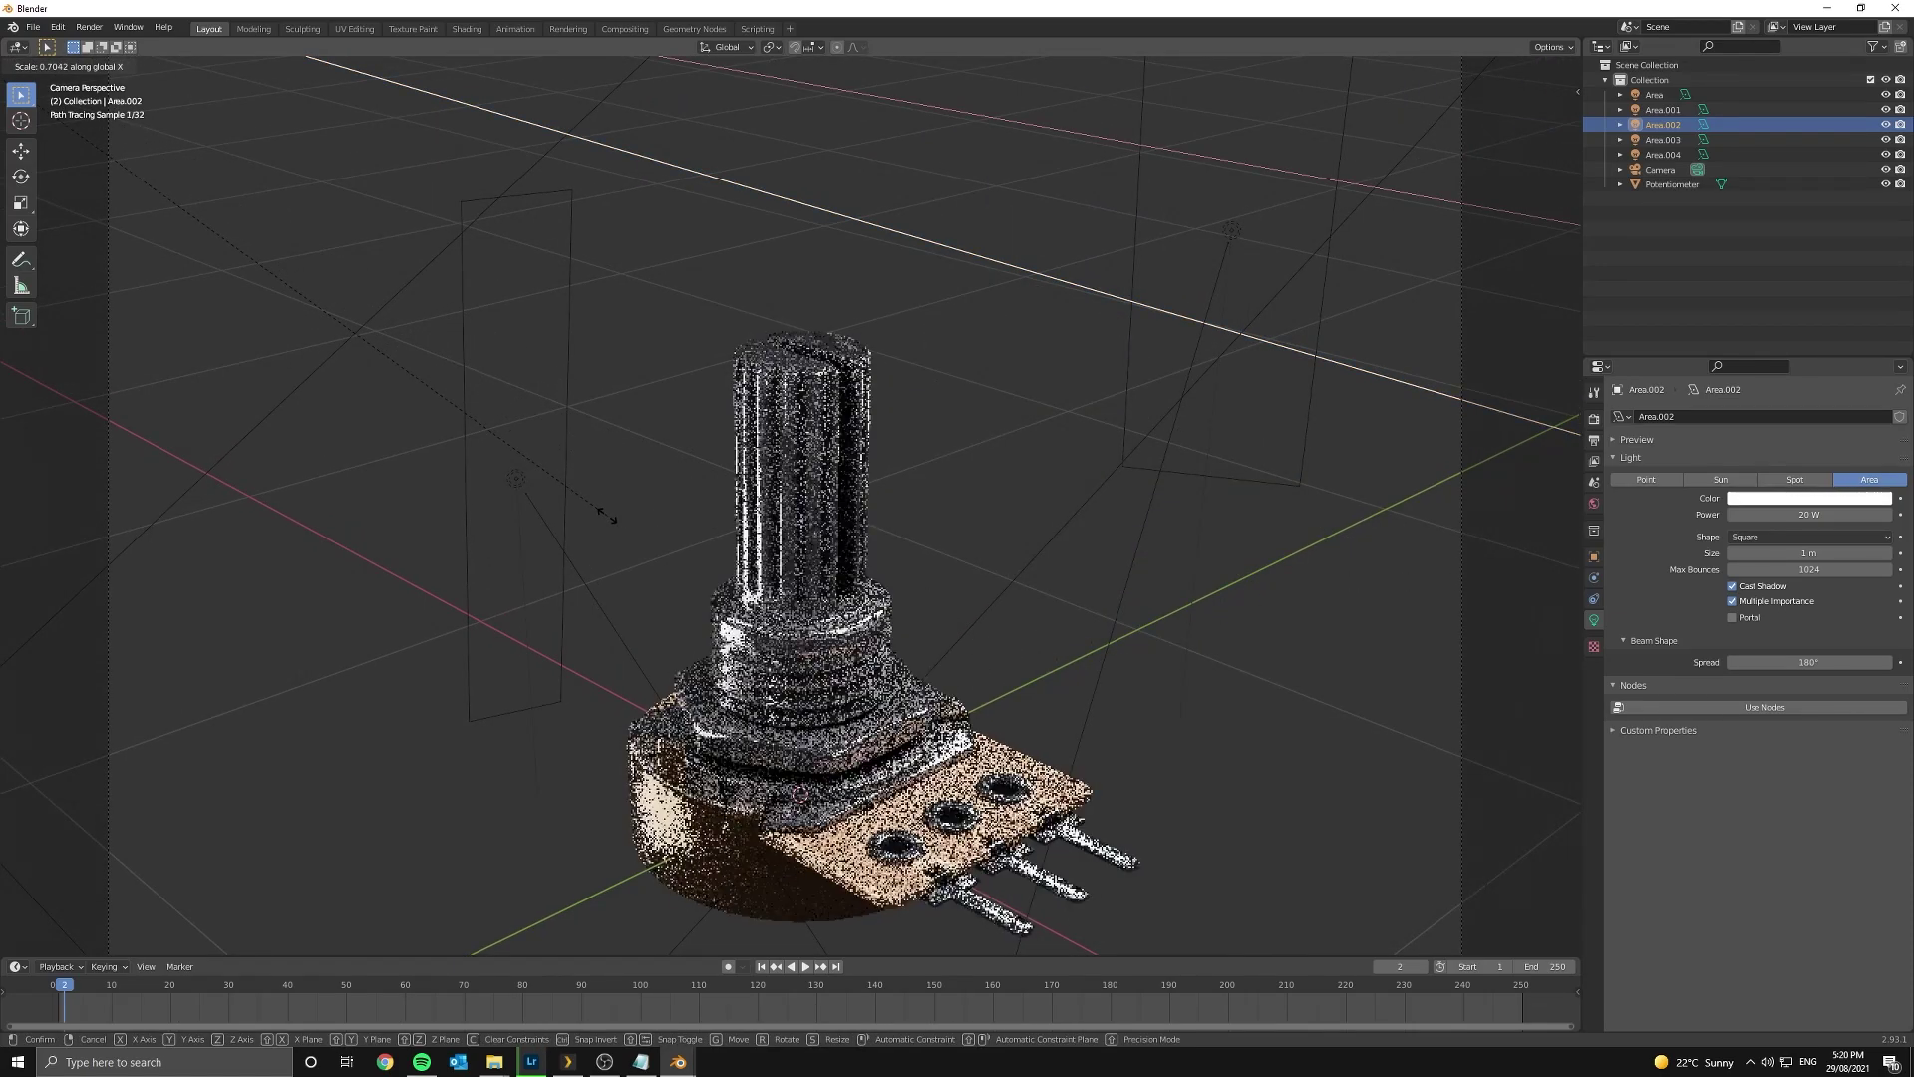
scroll(607, 514, "down", 5)
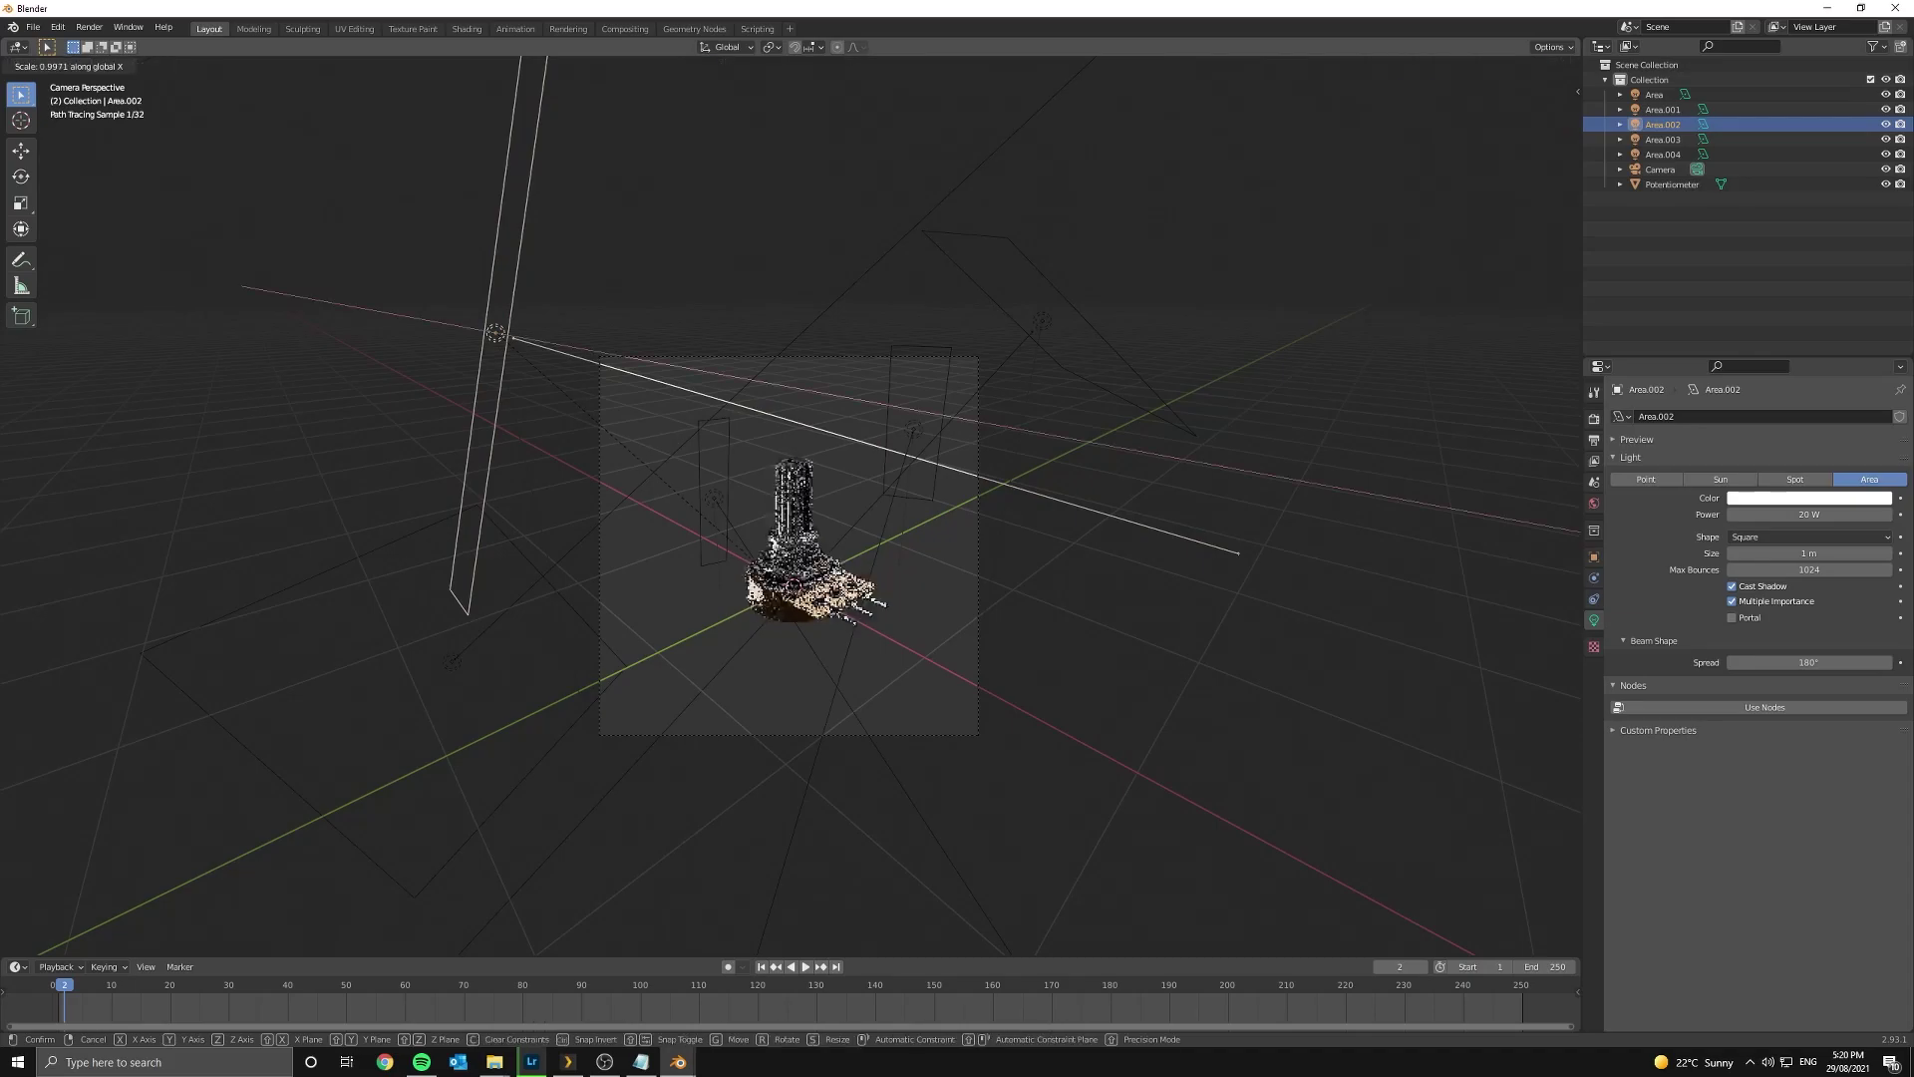
left_click(833, 512)
- Hide Area.002 briefly to judge its effect on the potentiometer, and restore it
scroll(833, 512, "up", 6)
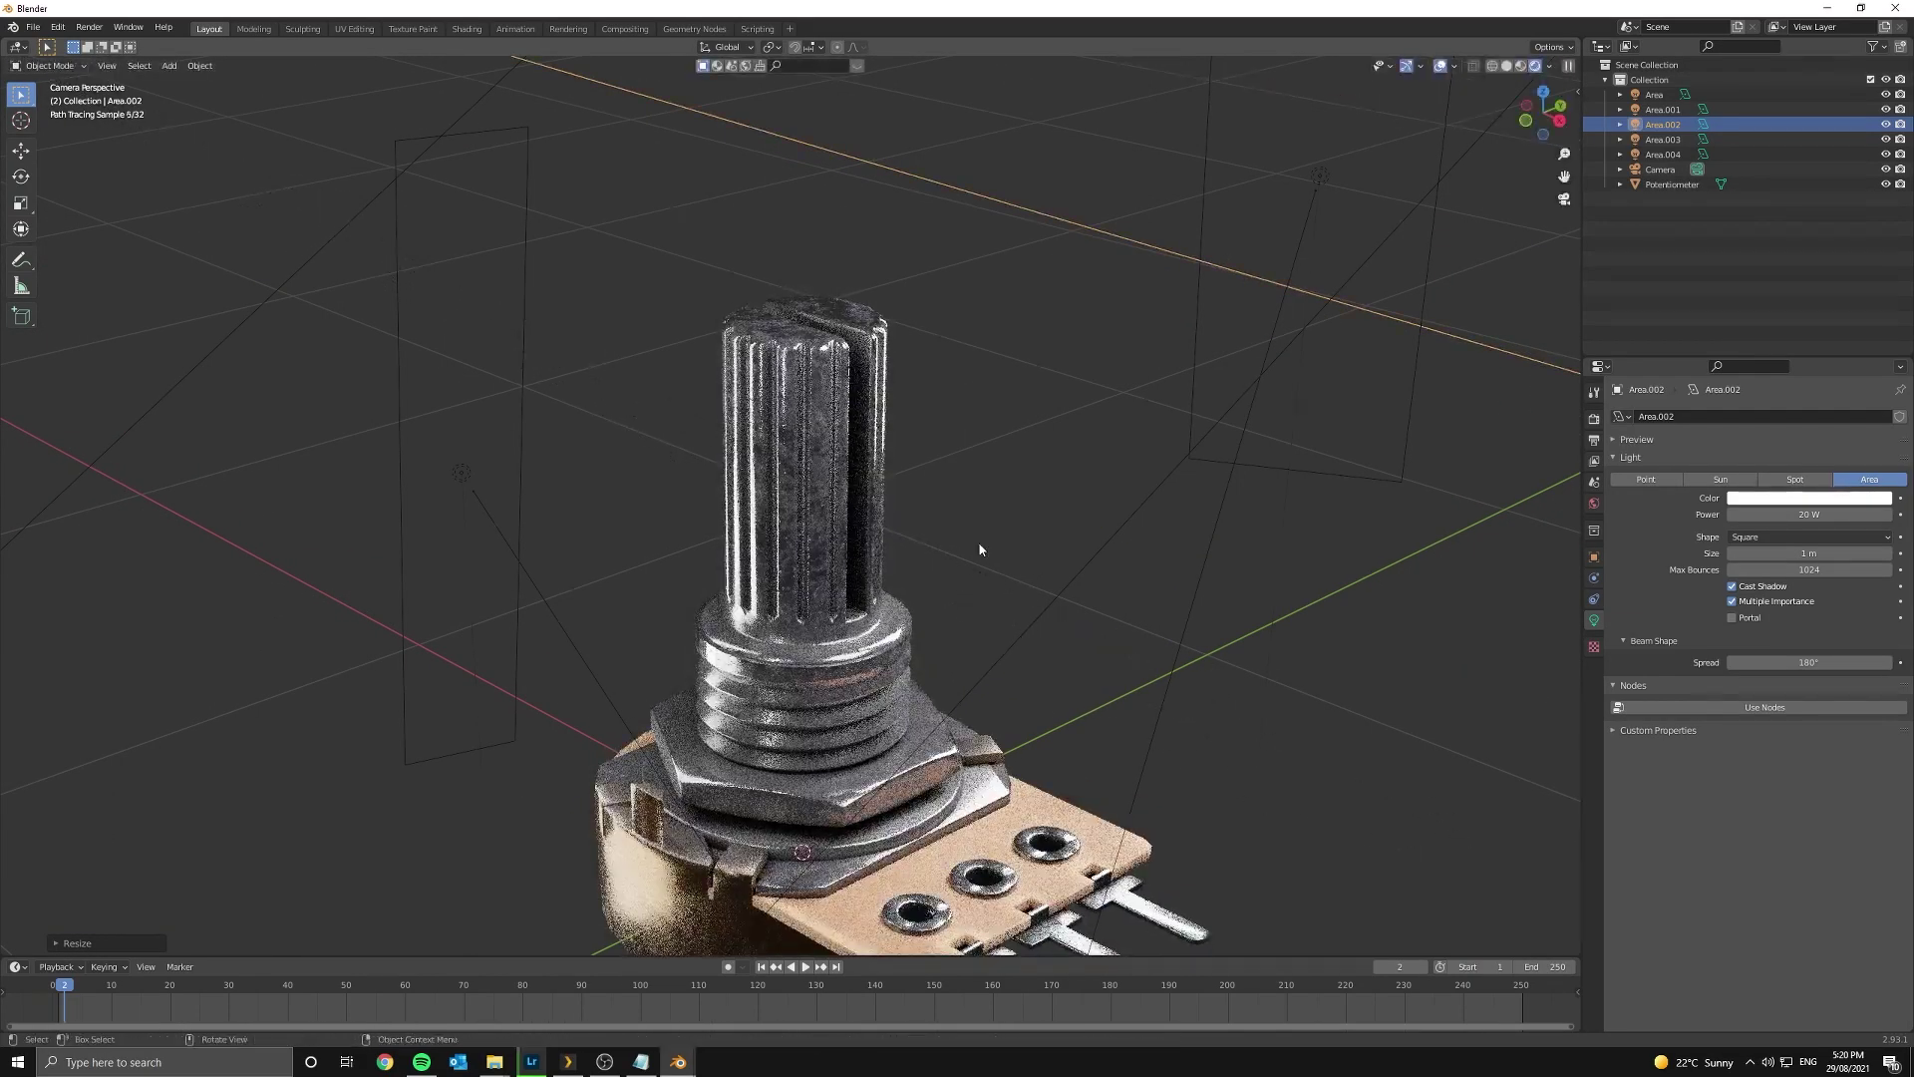
key("h")
key("alt+h")
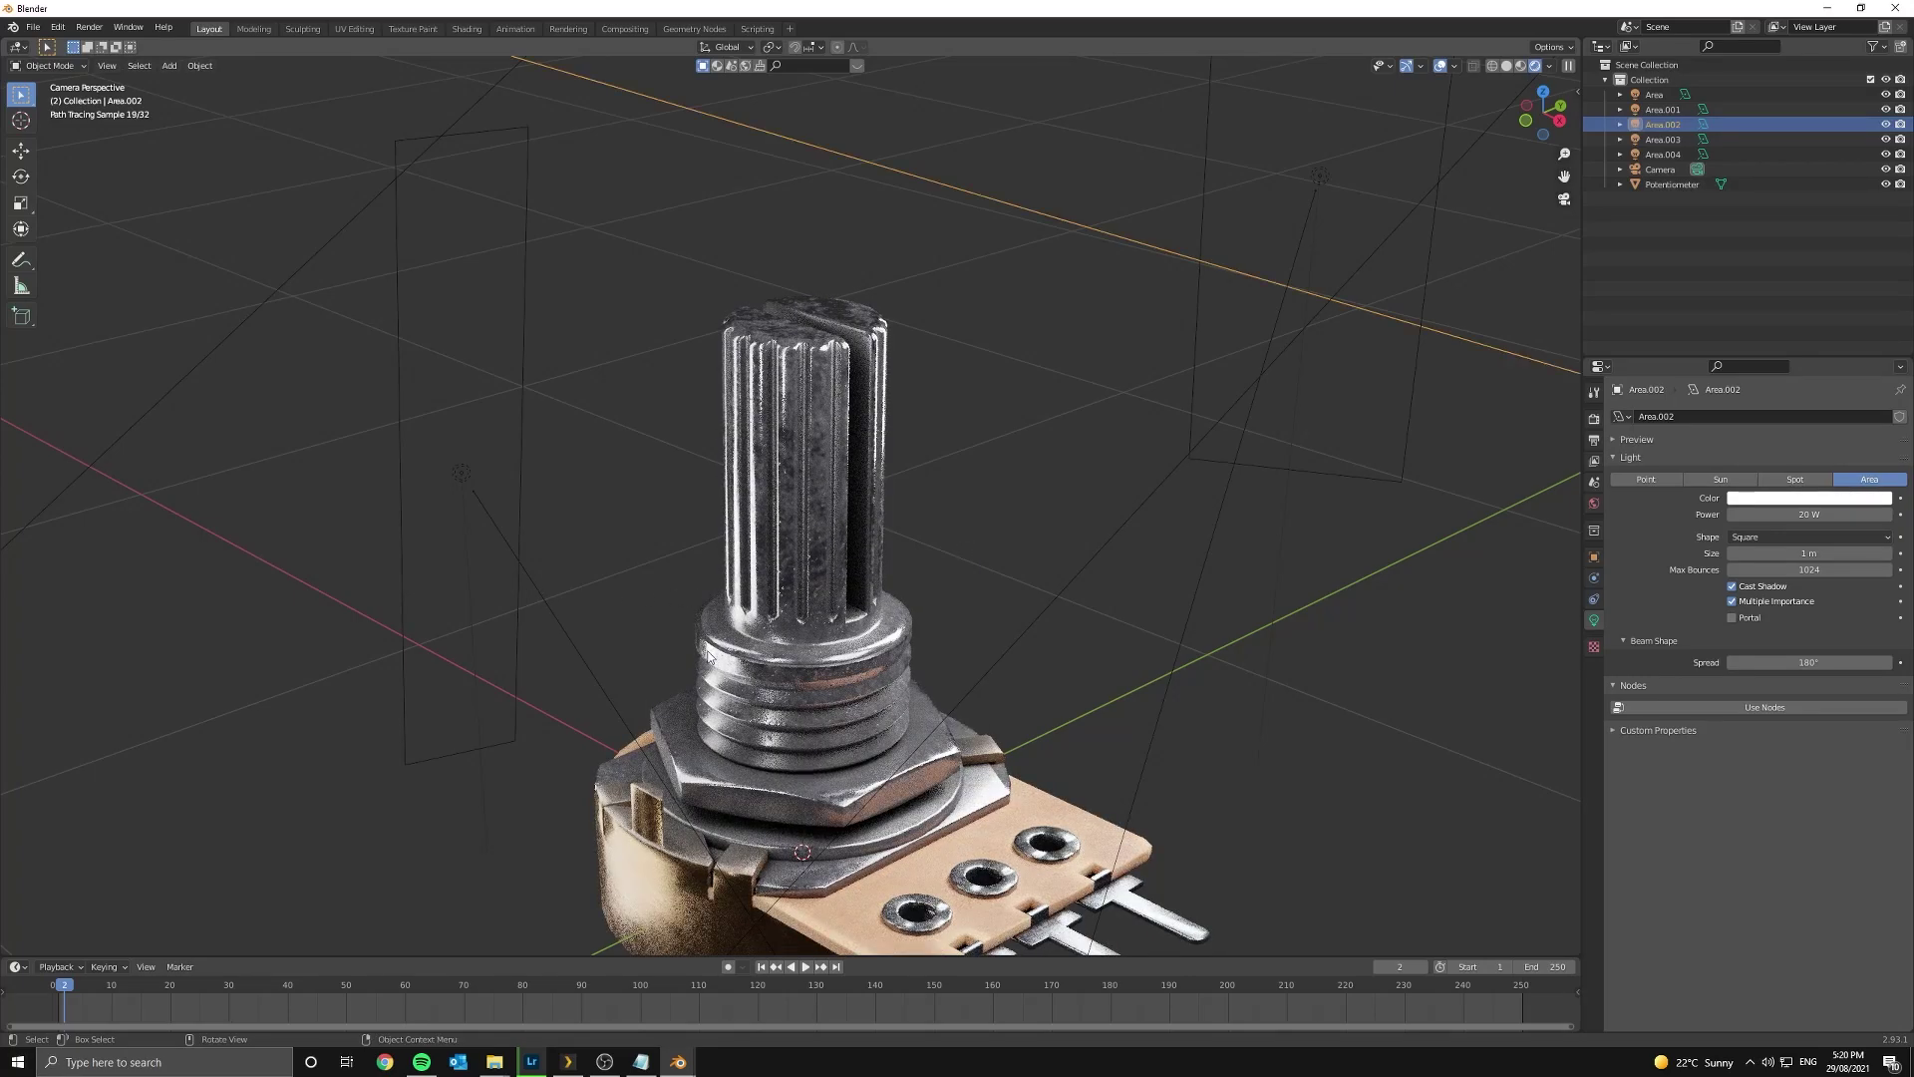
- Select the area light Area.004 behind the potentiometer, return to the camera view and try repositioning the light
scroll(708, 653, "down", 5)
middle_click_drag(708, 653, 907, 545)
scroll(825, 543, "down", 4)
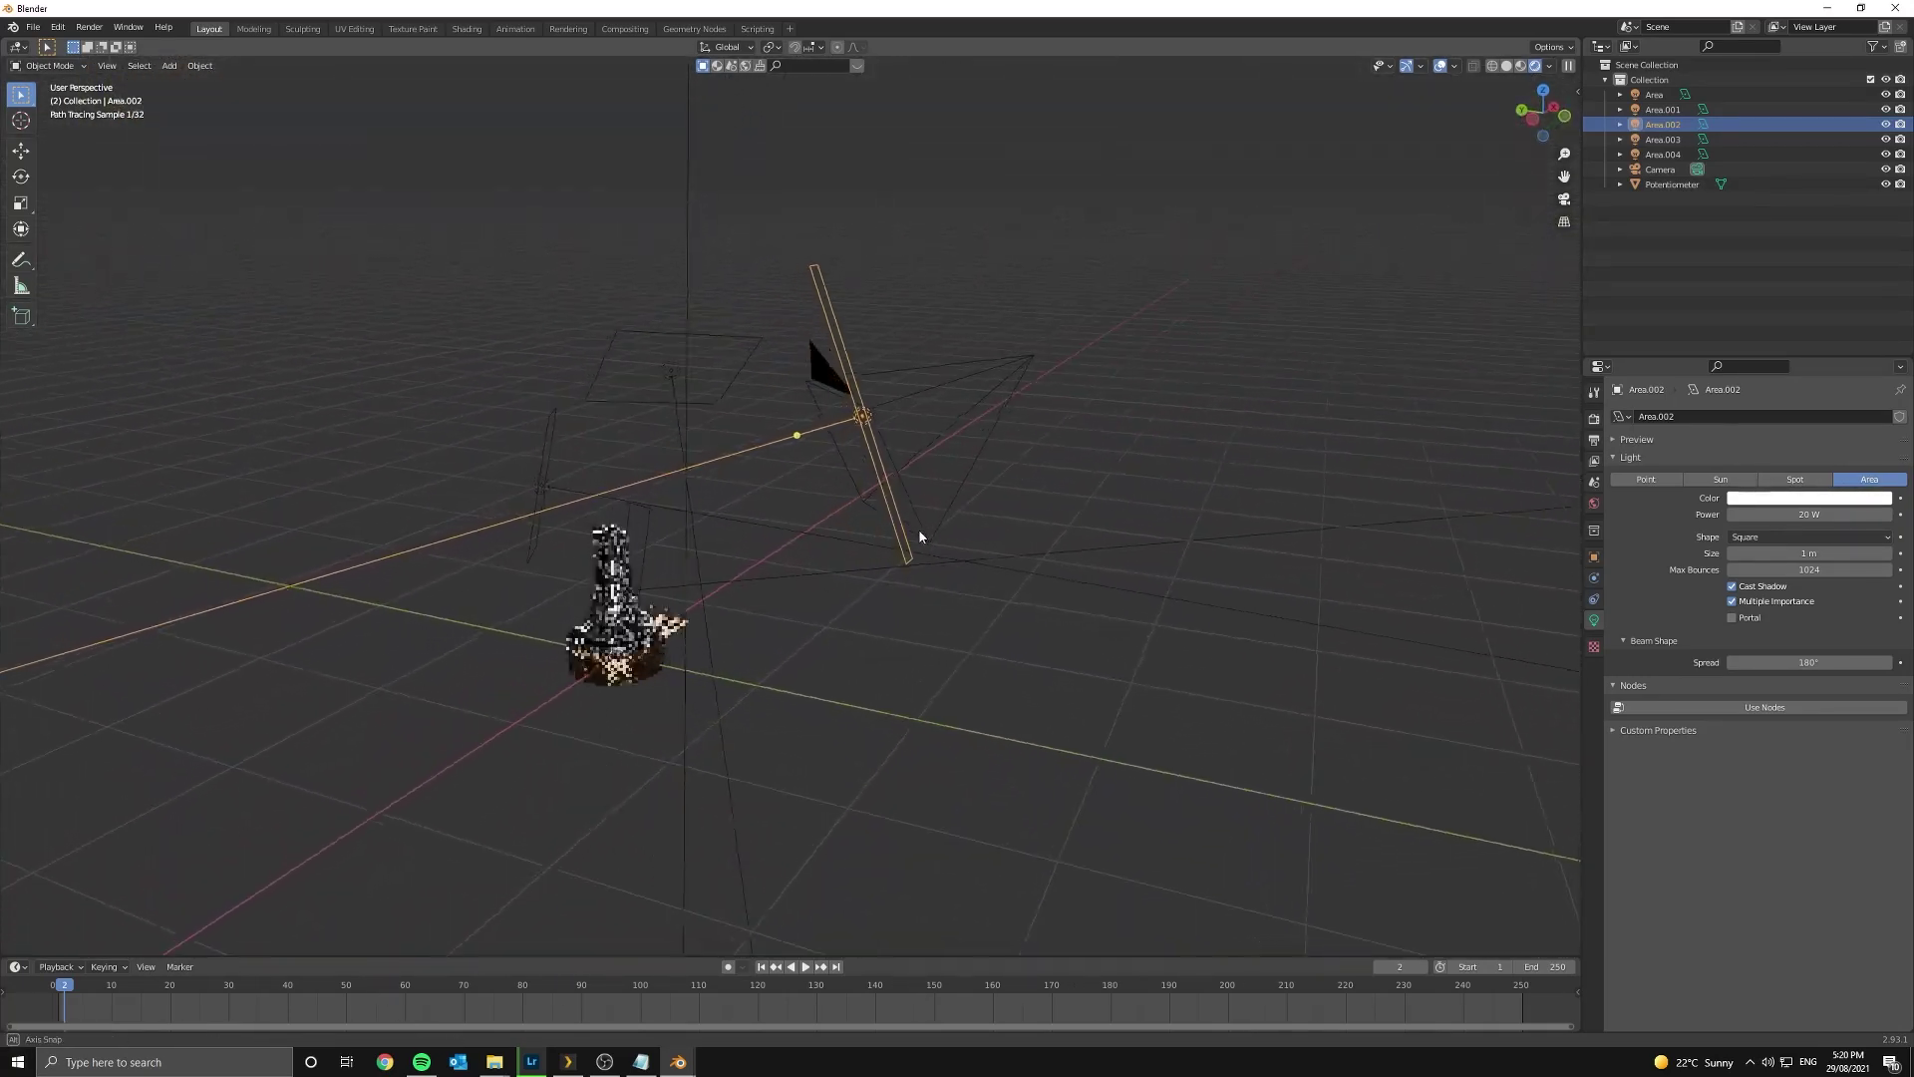
left_click(688, 591)
key("KP_0")
scroll(697, 588, "up", 2)
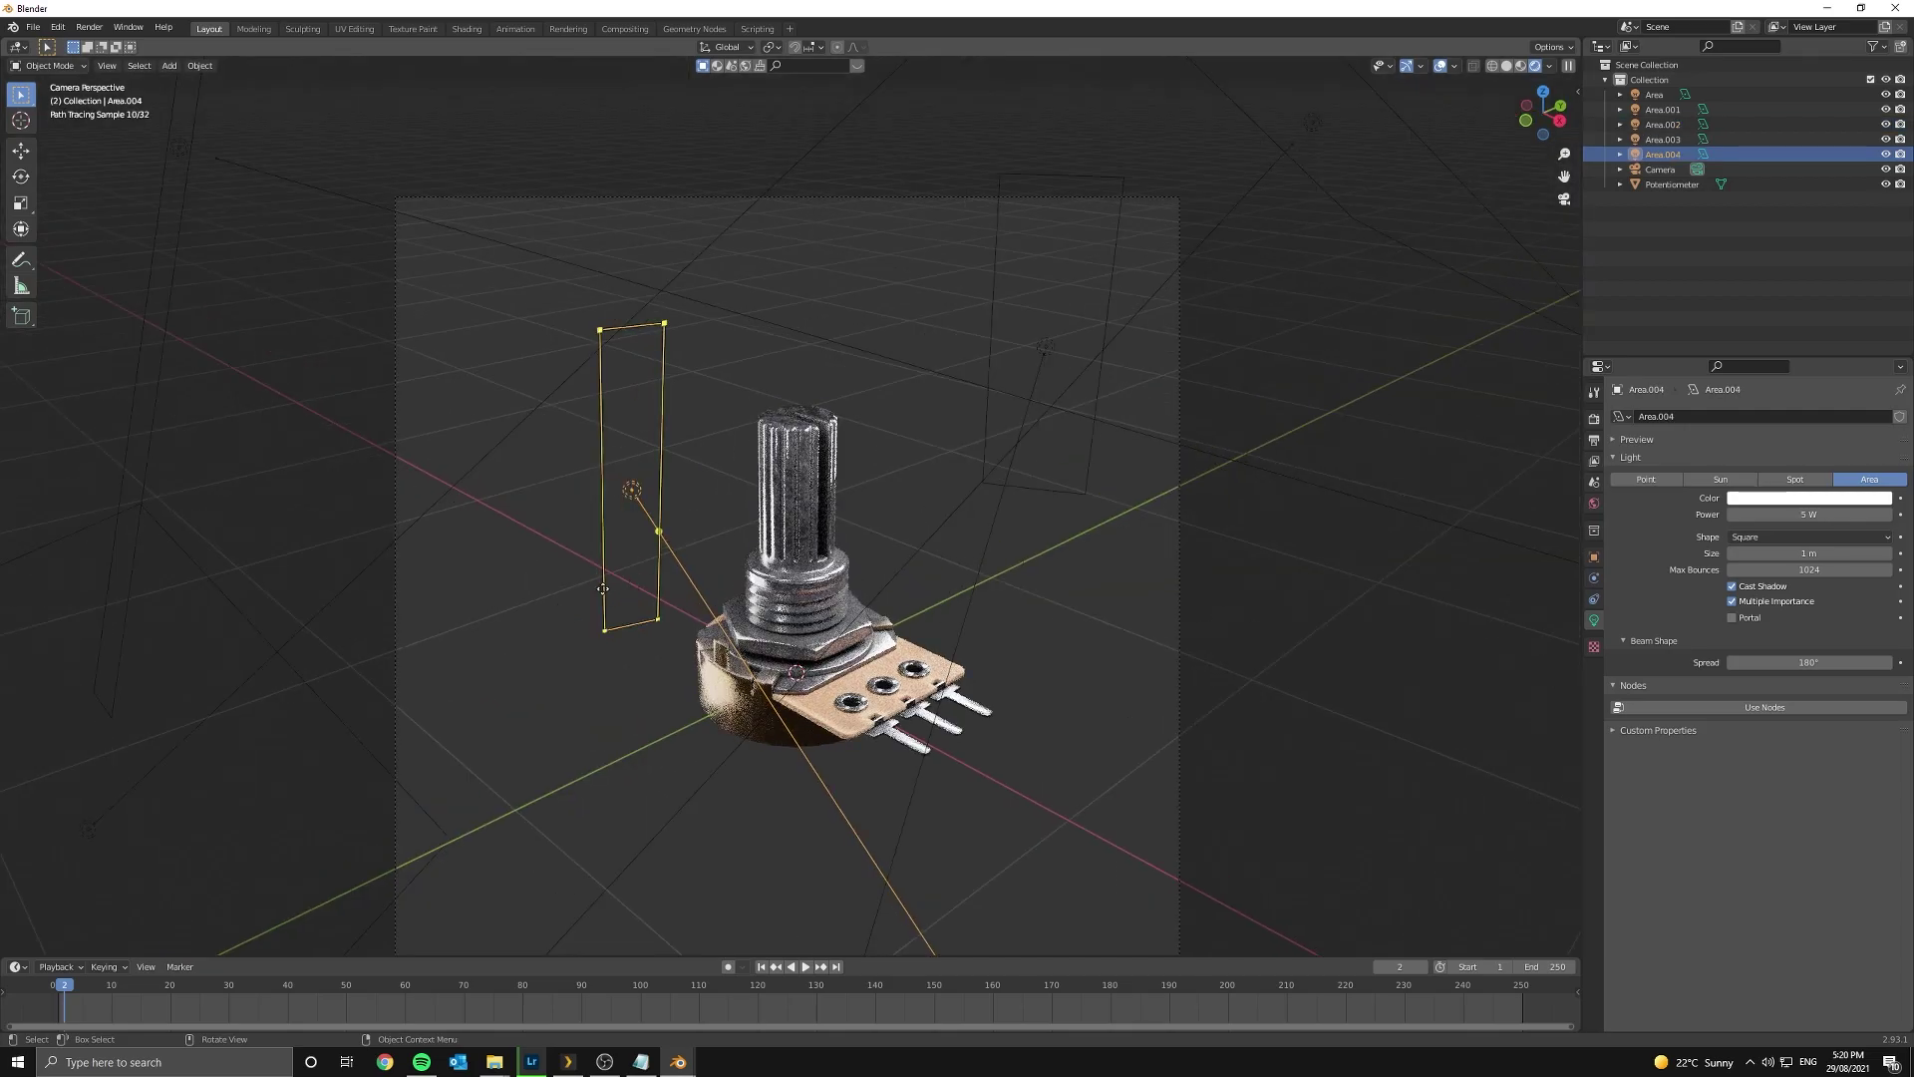
key("g")
left_click(649, 578)
- Try Area.004 at 10 W, inspect the splined shaft, and set the power back to 5 W
left_click(1820, 512)
type("10")
key("Return")
scroll(1340, 604, "up", 6)
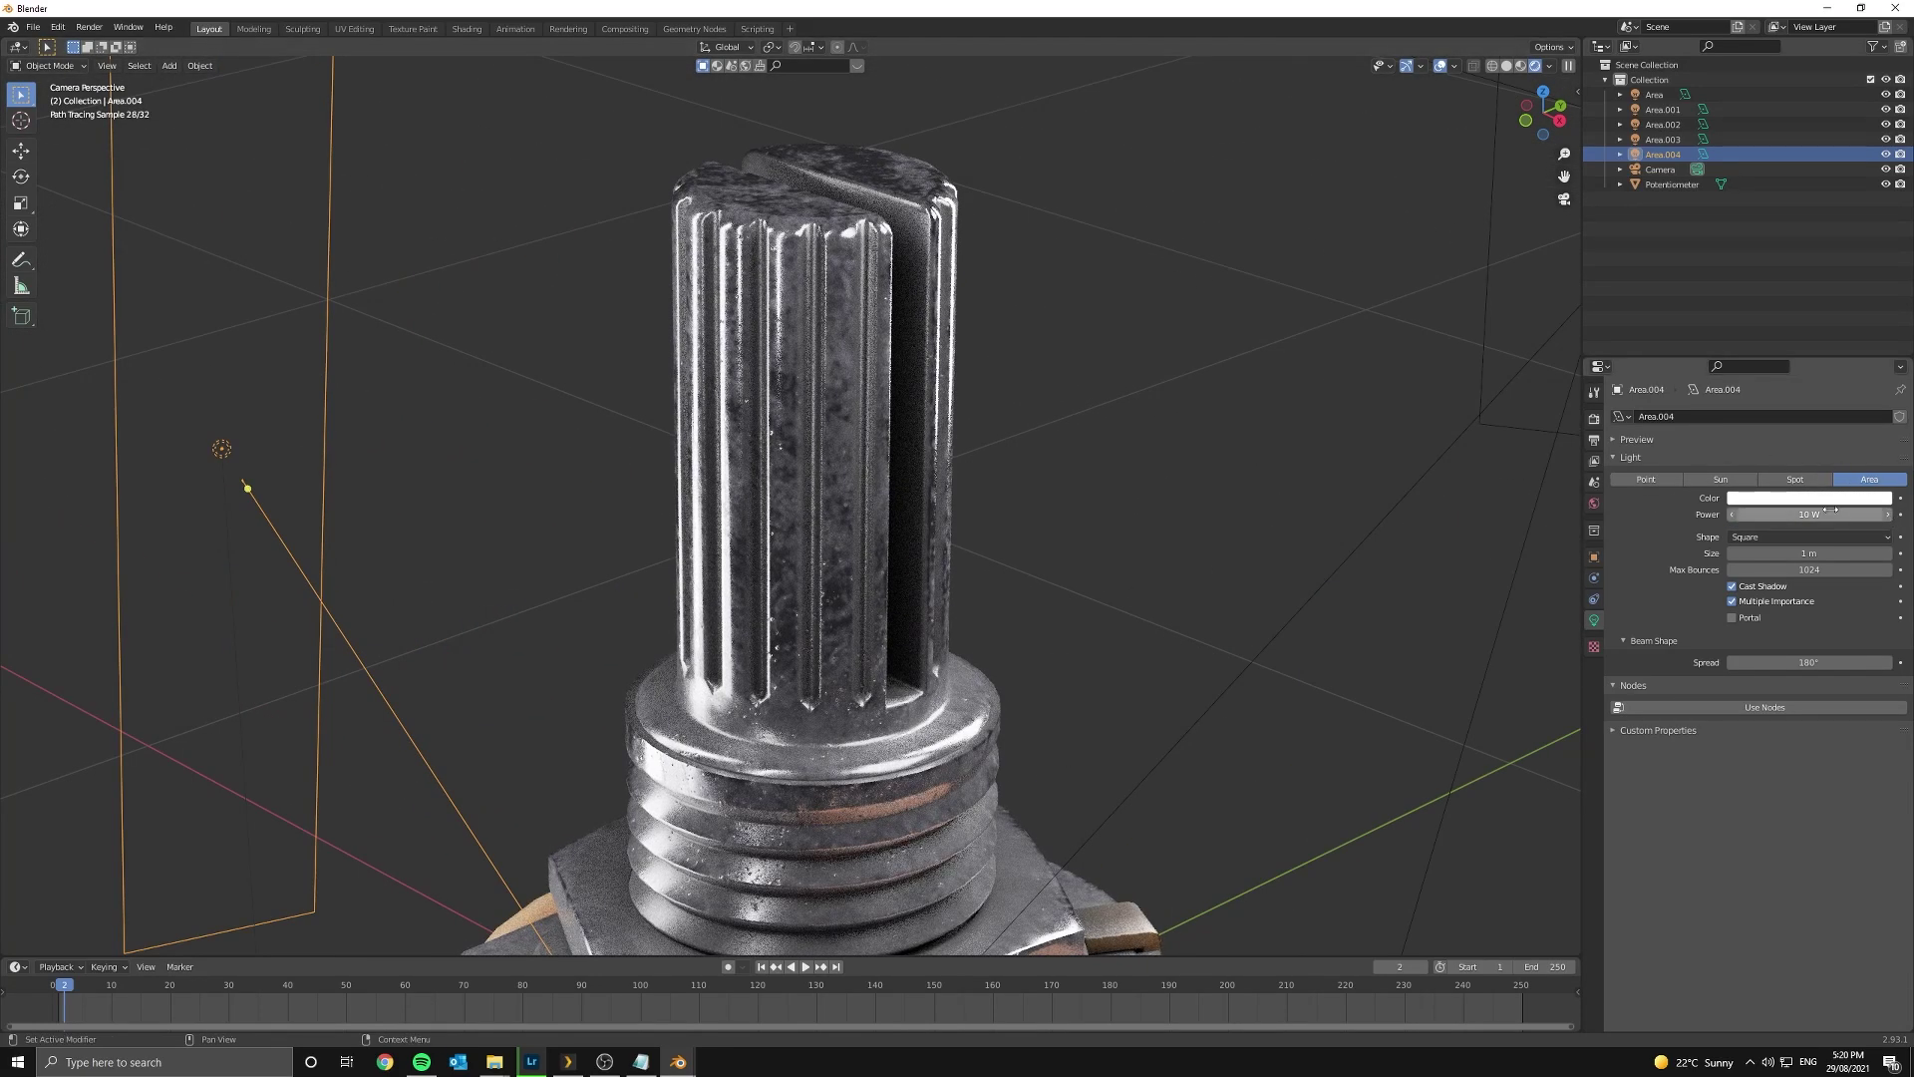
type("5")
key("Return")
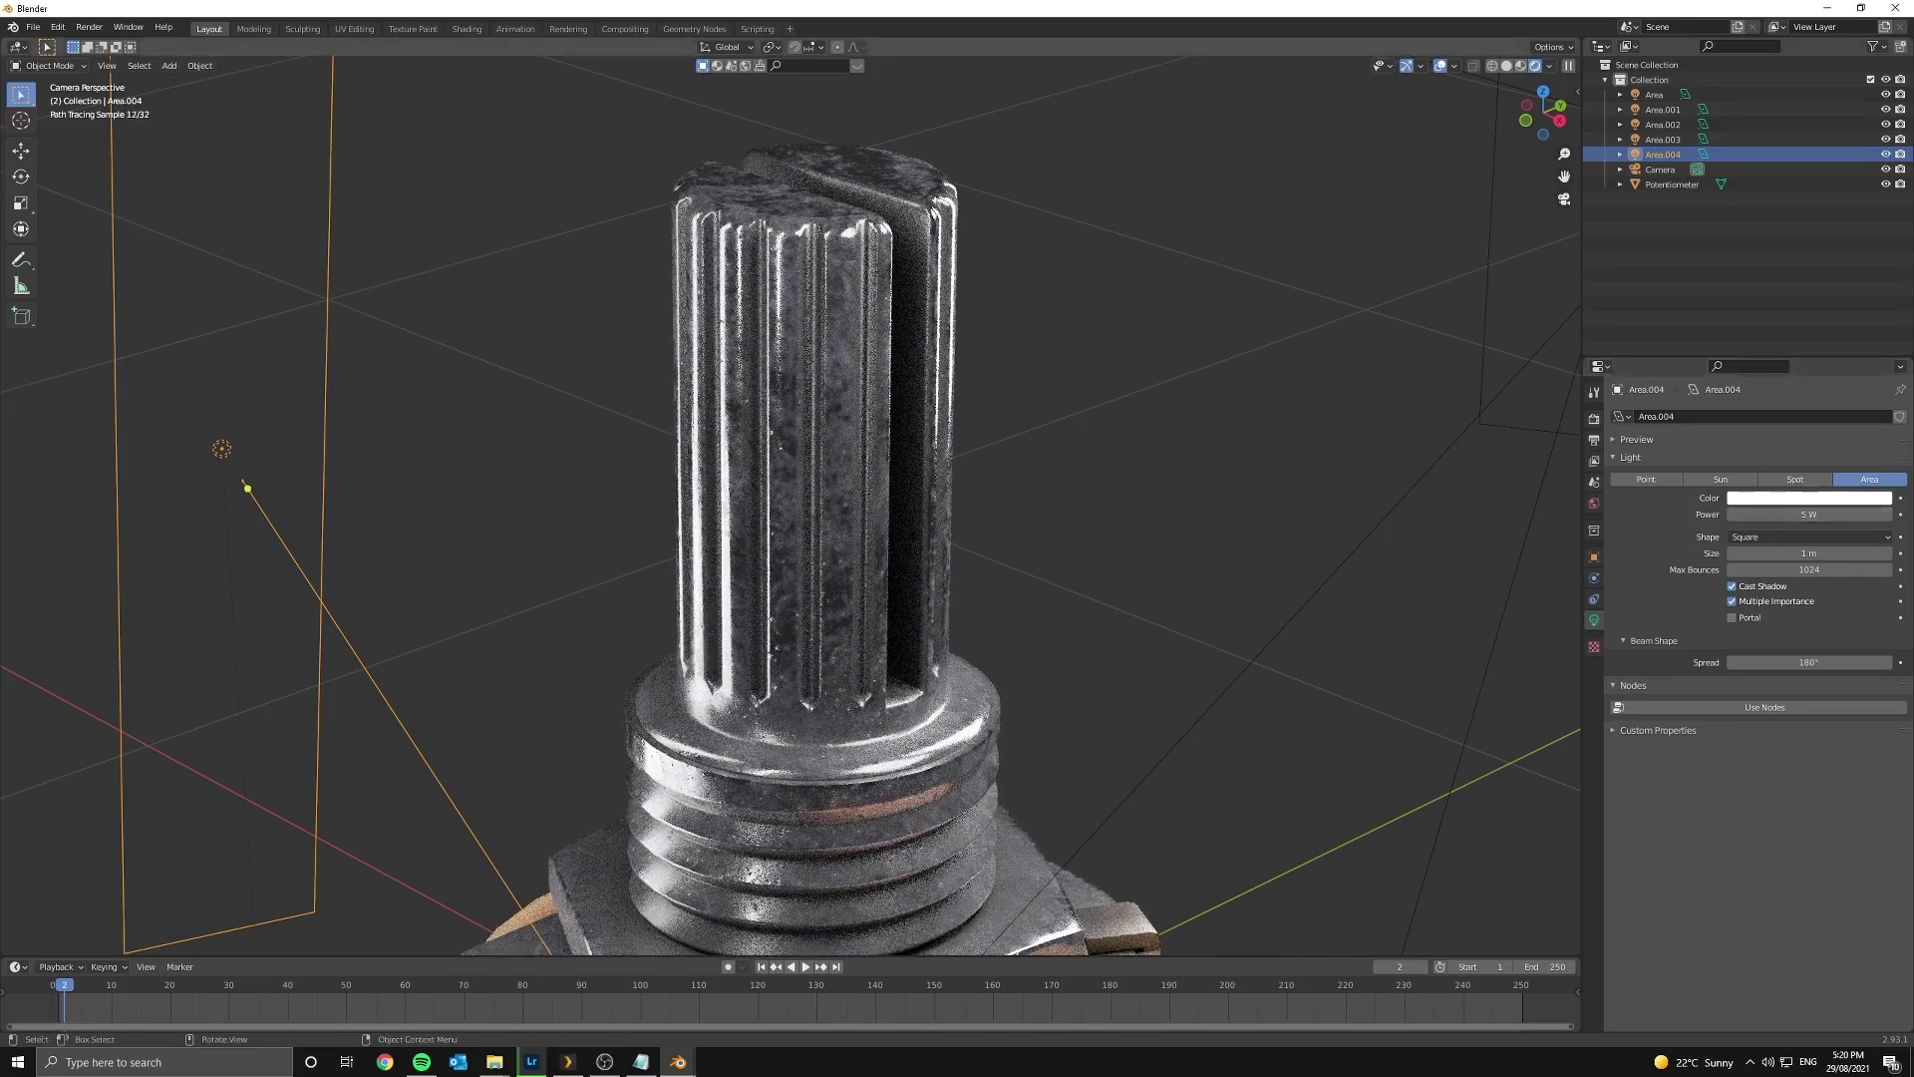
- Narrow Area.004 along its local X axis to about 0.46 of its width
key("s")
key("x")
key("x")
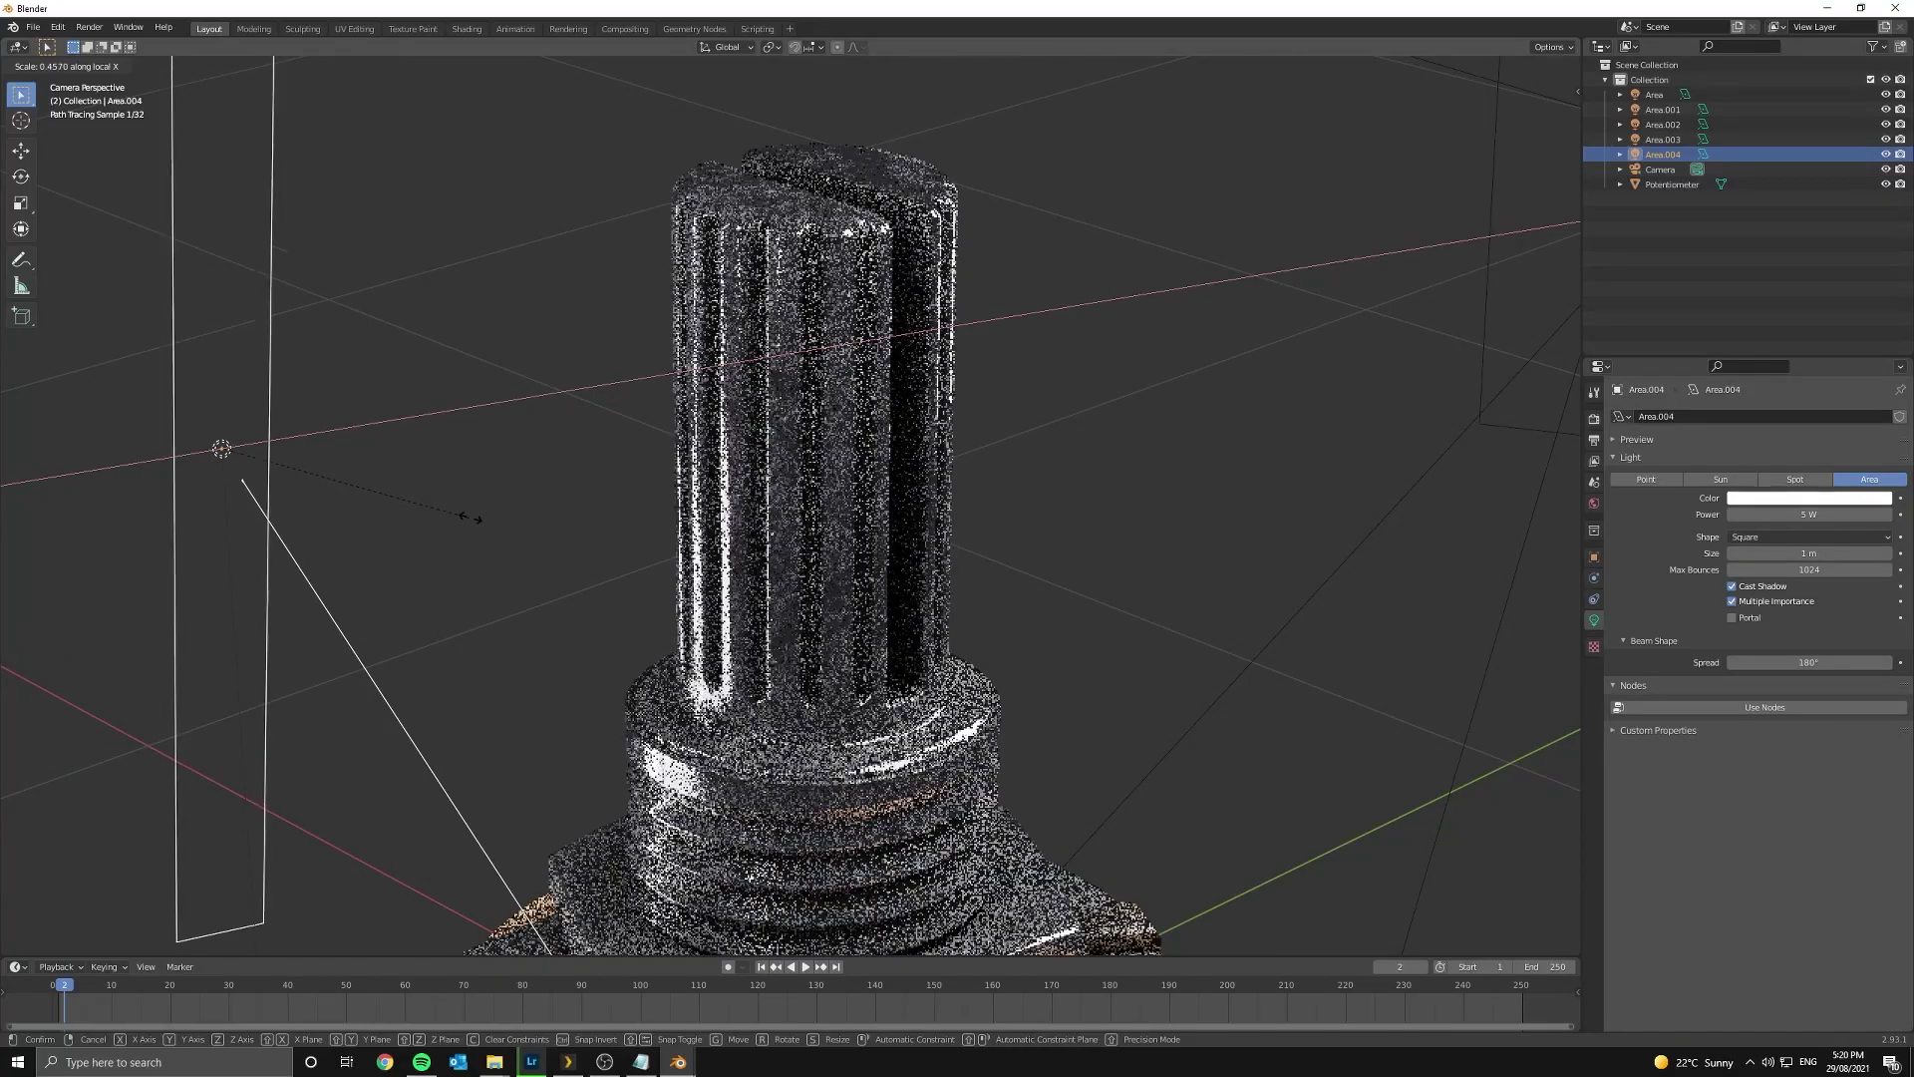
left_click(458, 521)
- Select the area light named Area and set its power to 100 W
scroll(671, 578, "down", 5)
scroll(1076, 462, "down", 6)
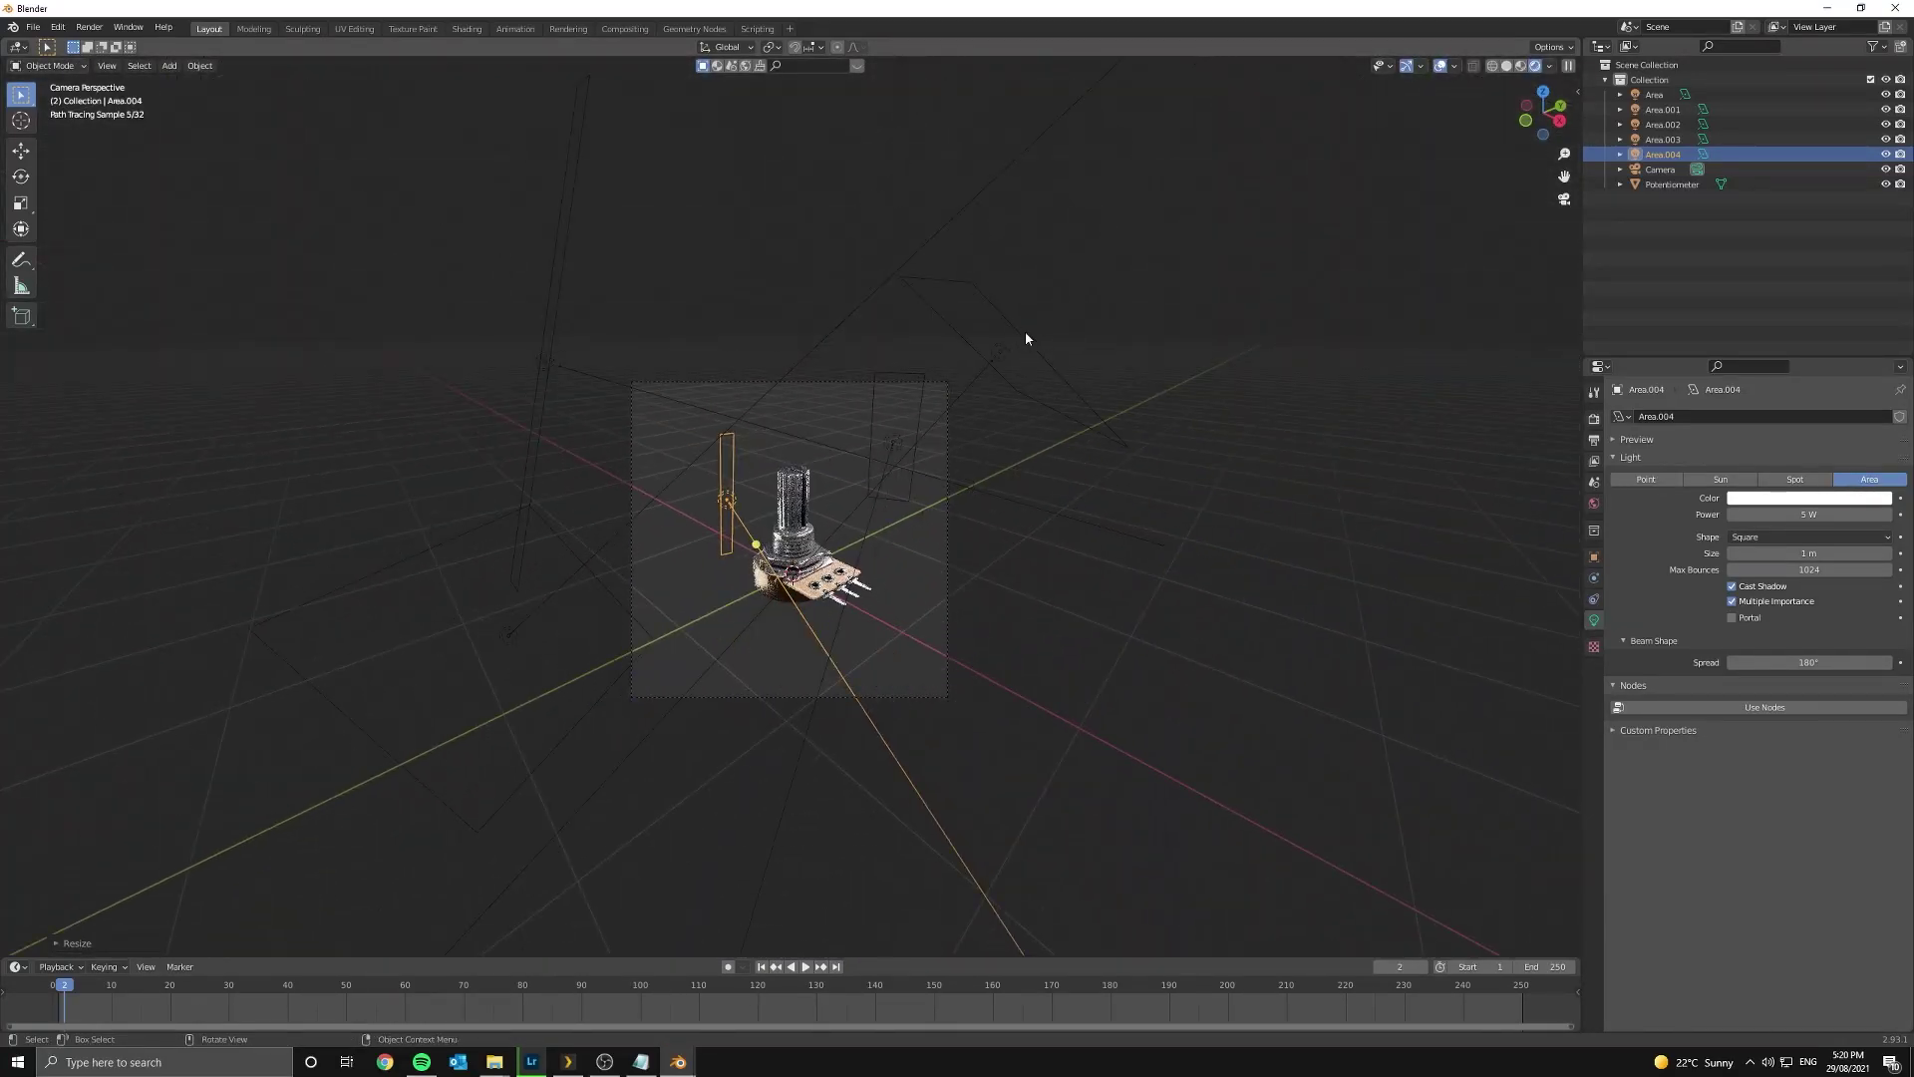
left_click(1024, 333)
left_click(1008, 367)
scroll(1057, 478, "up", 1)
scroll(1057, 483, "up", 5)
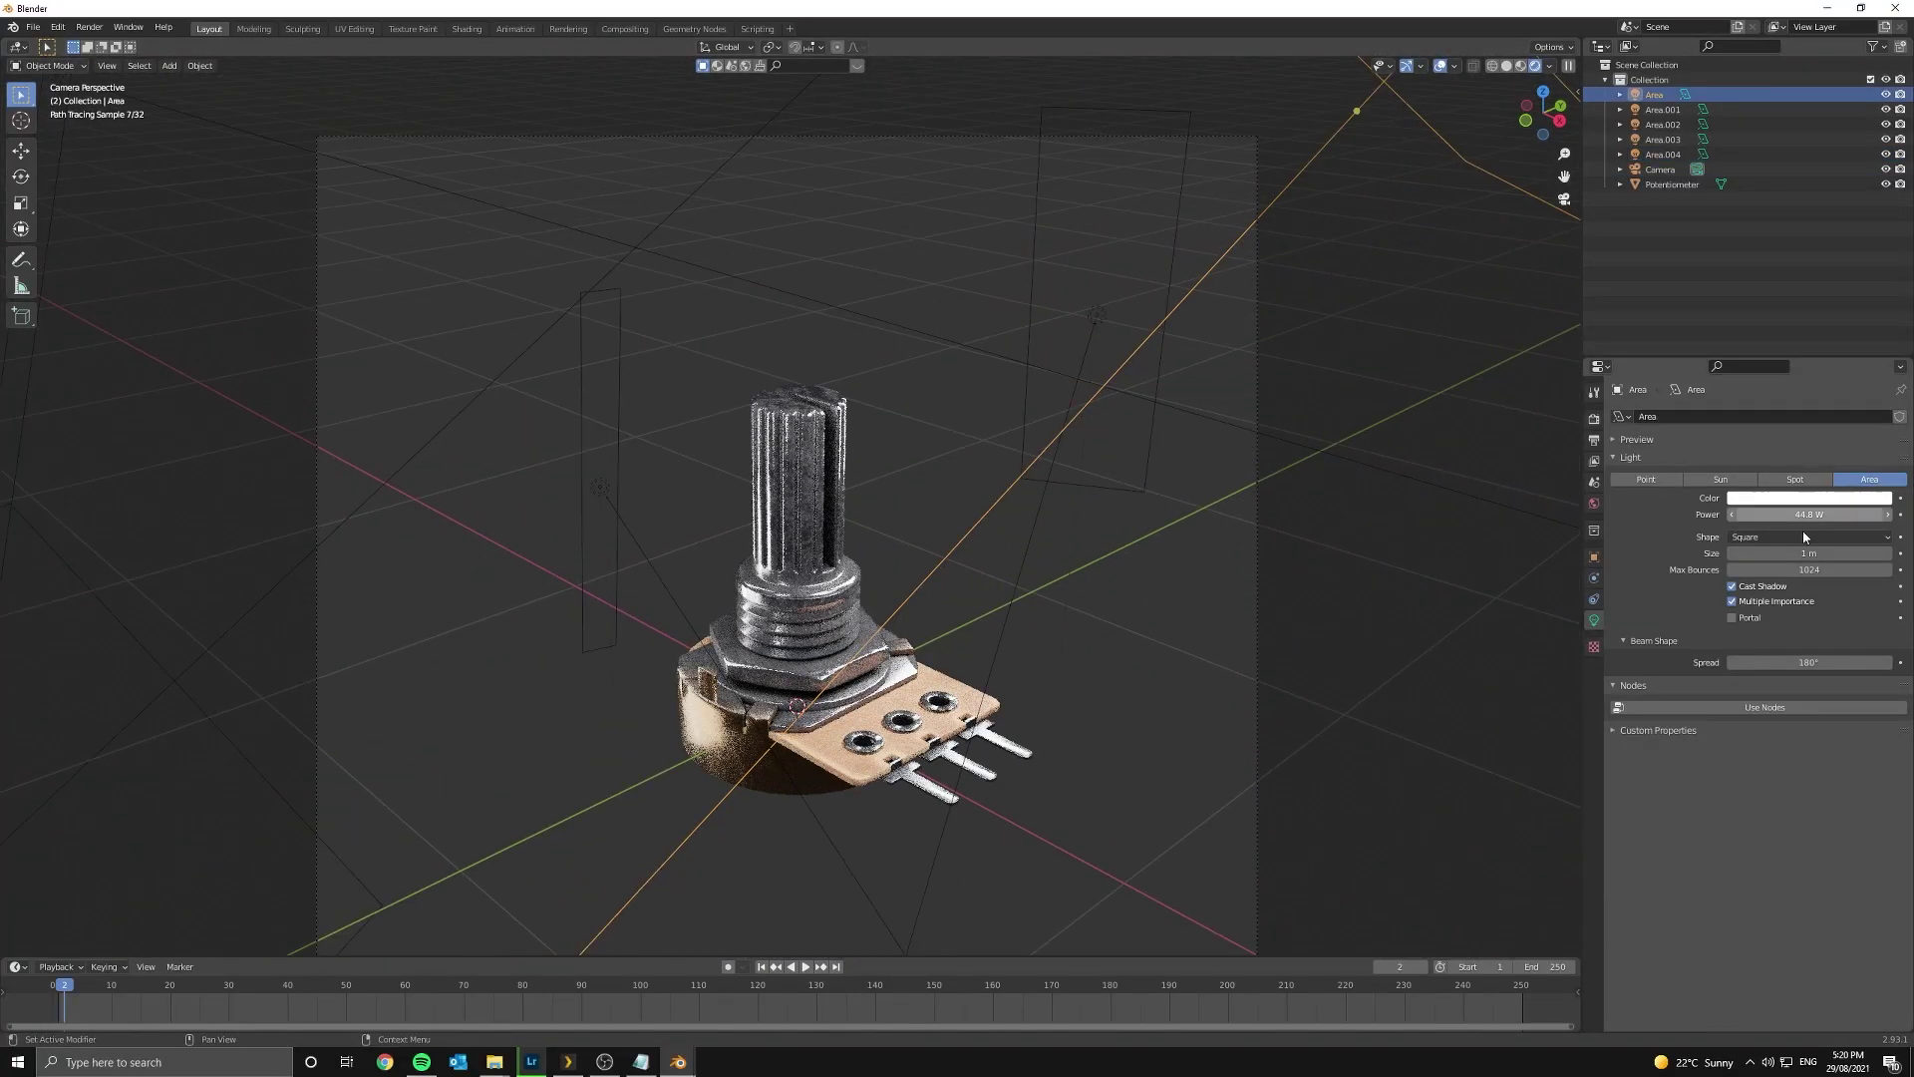
left_click_drag(1808, 515, 1856, 515)
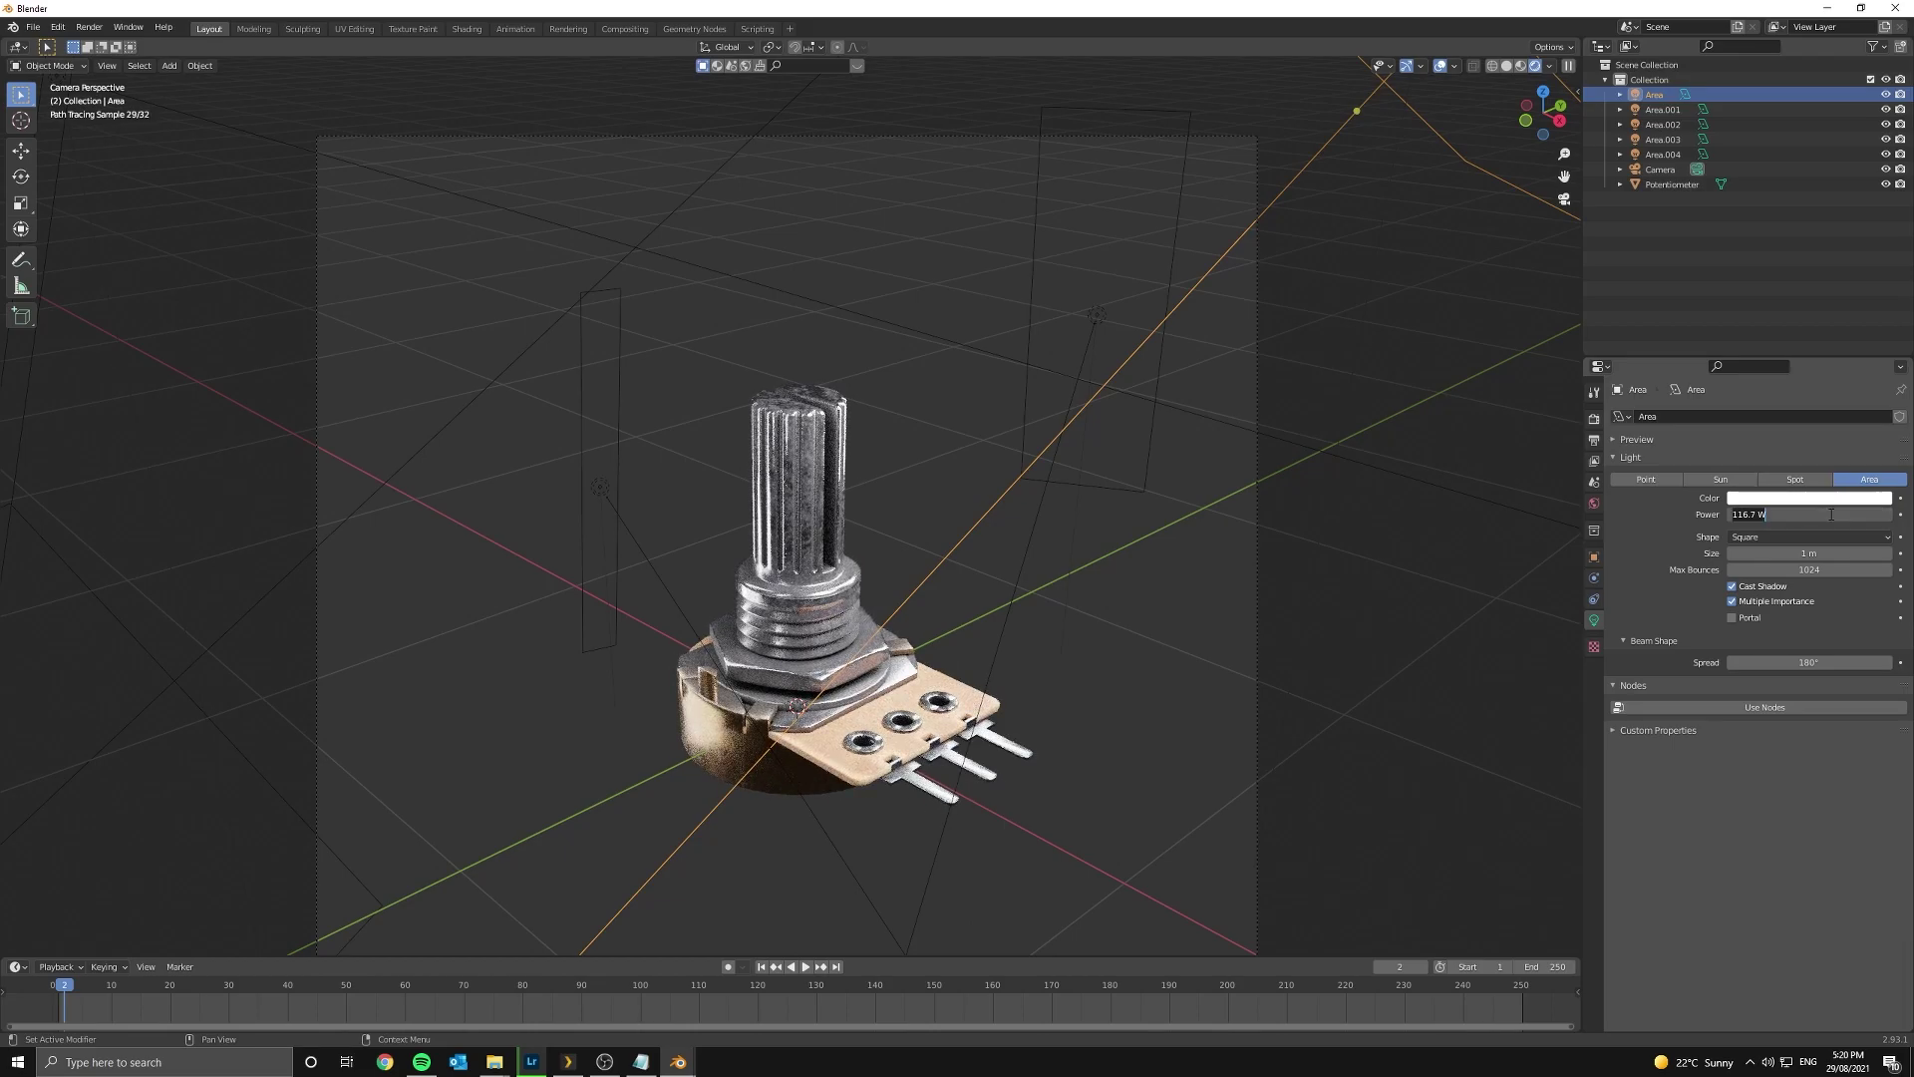
key("Return")
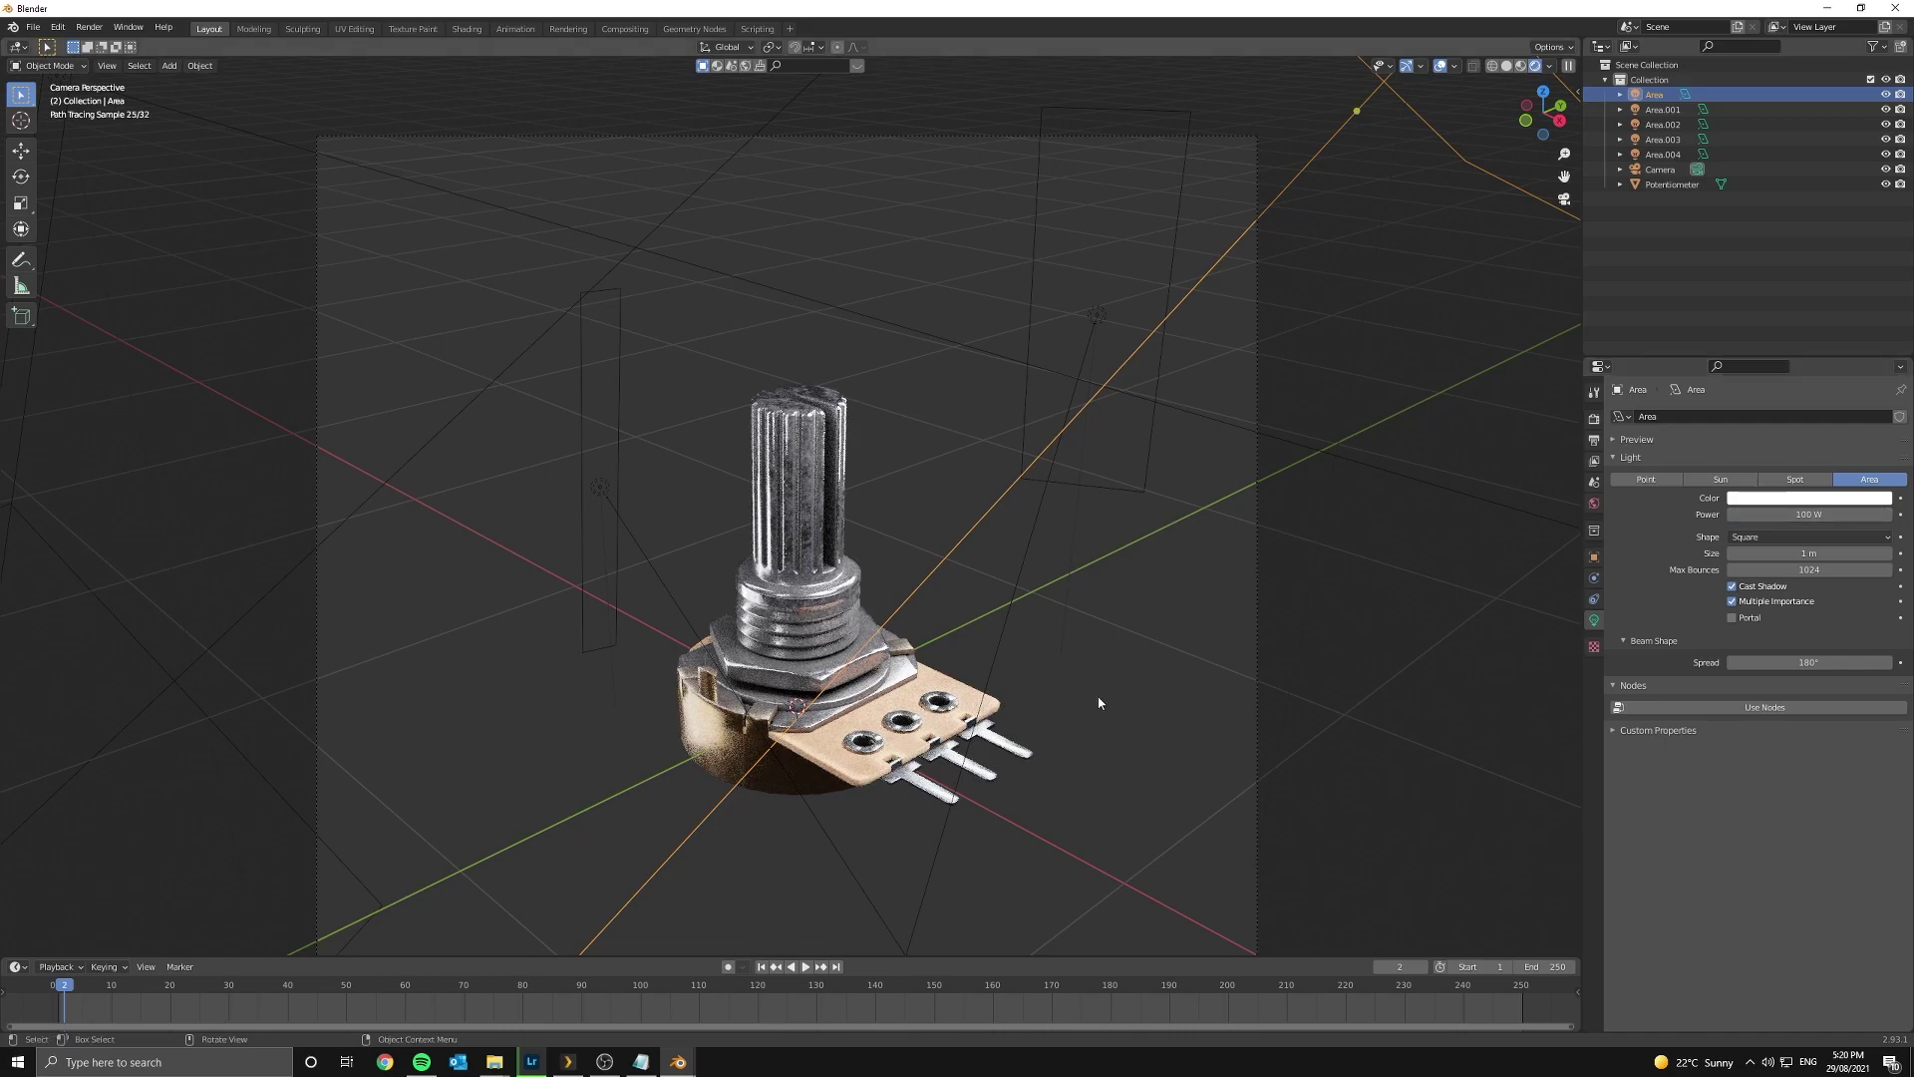
- Return the viewport to solid shading, render the still image and inspect the potentiometer's shaft, thread and terminals
key("z")
key("F12")
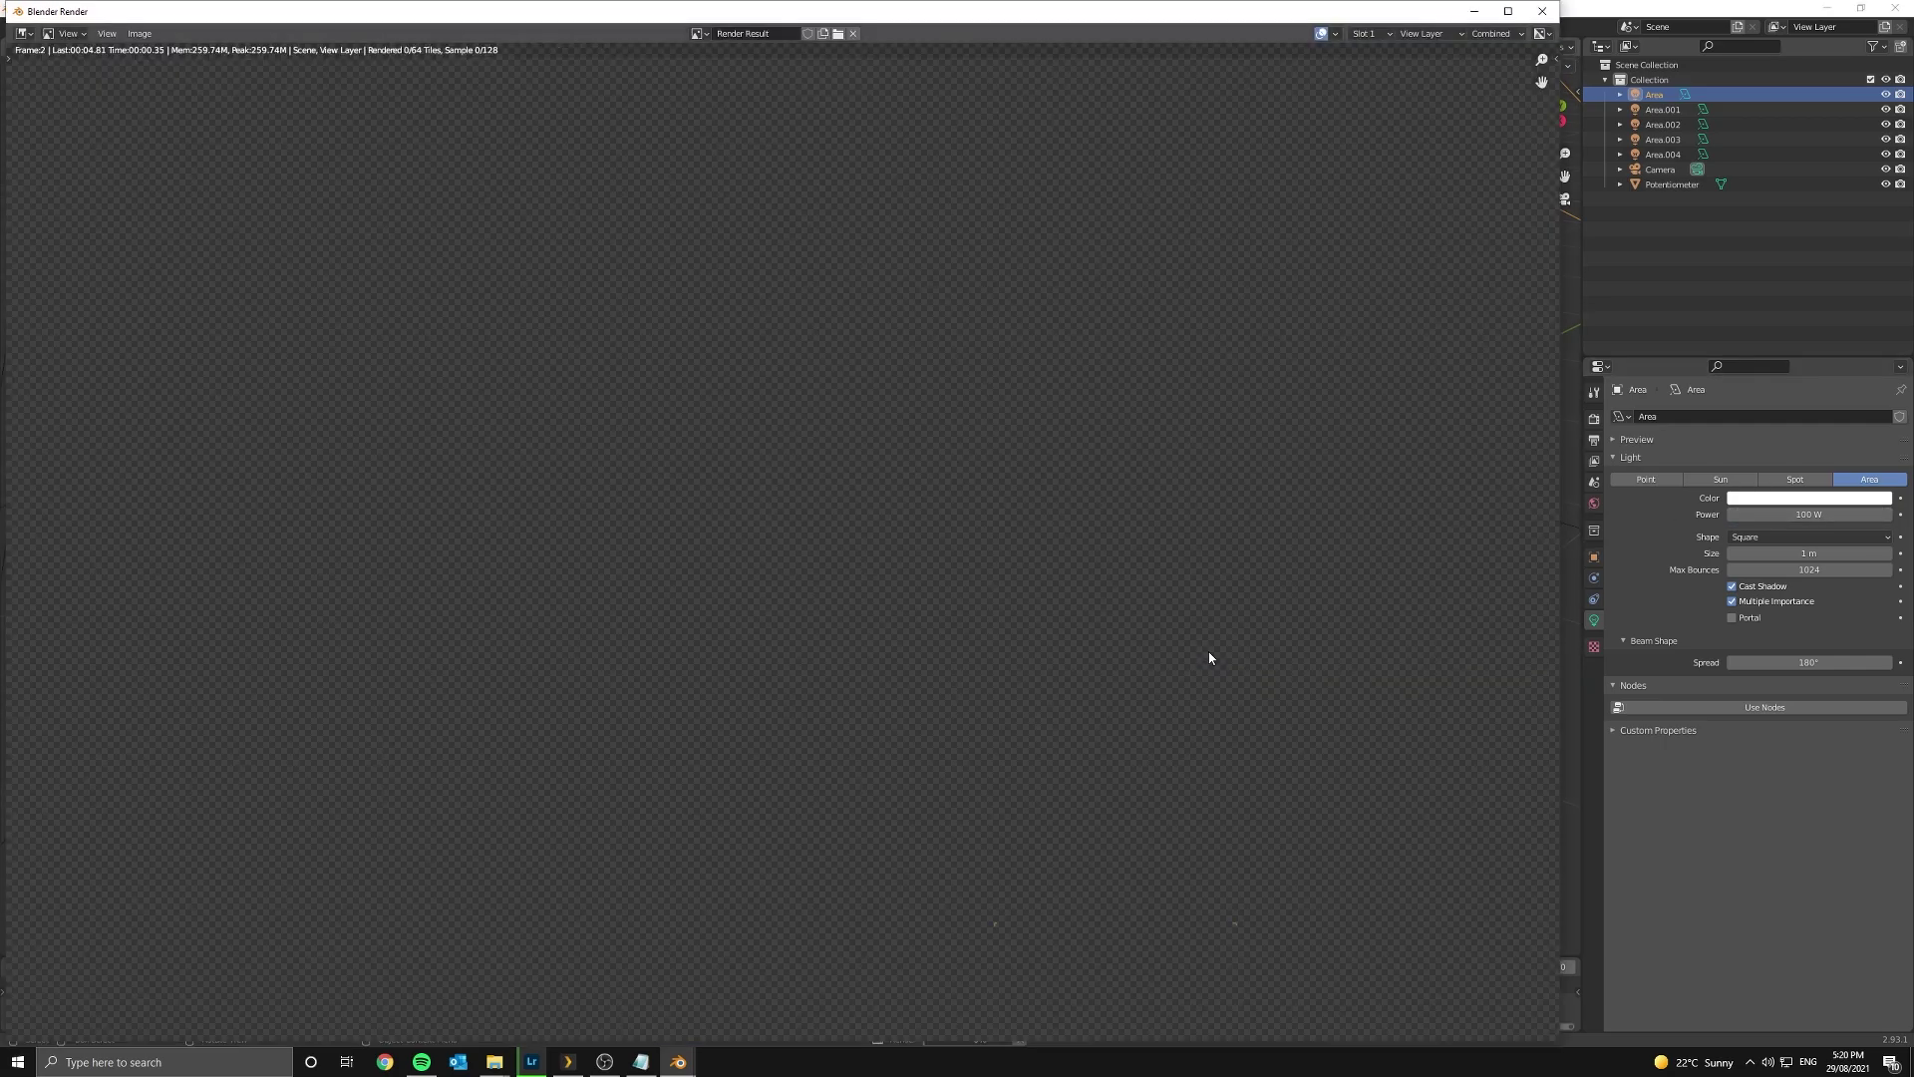
scroll(1206, 650, "down", 3)
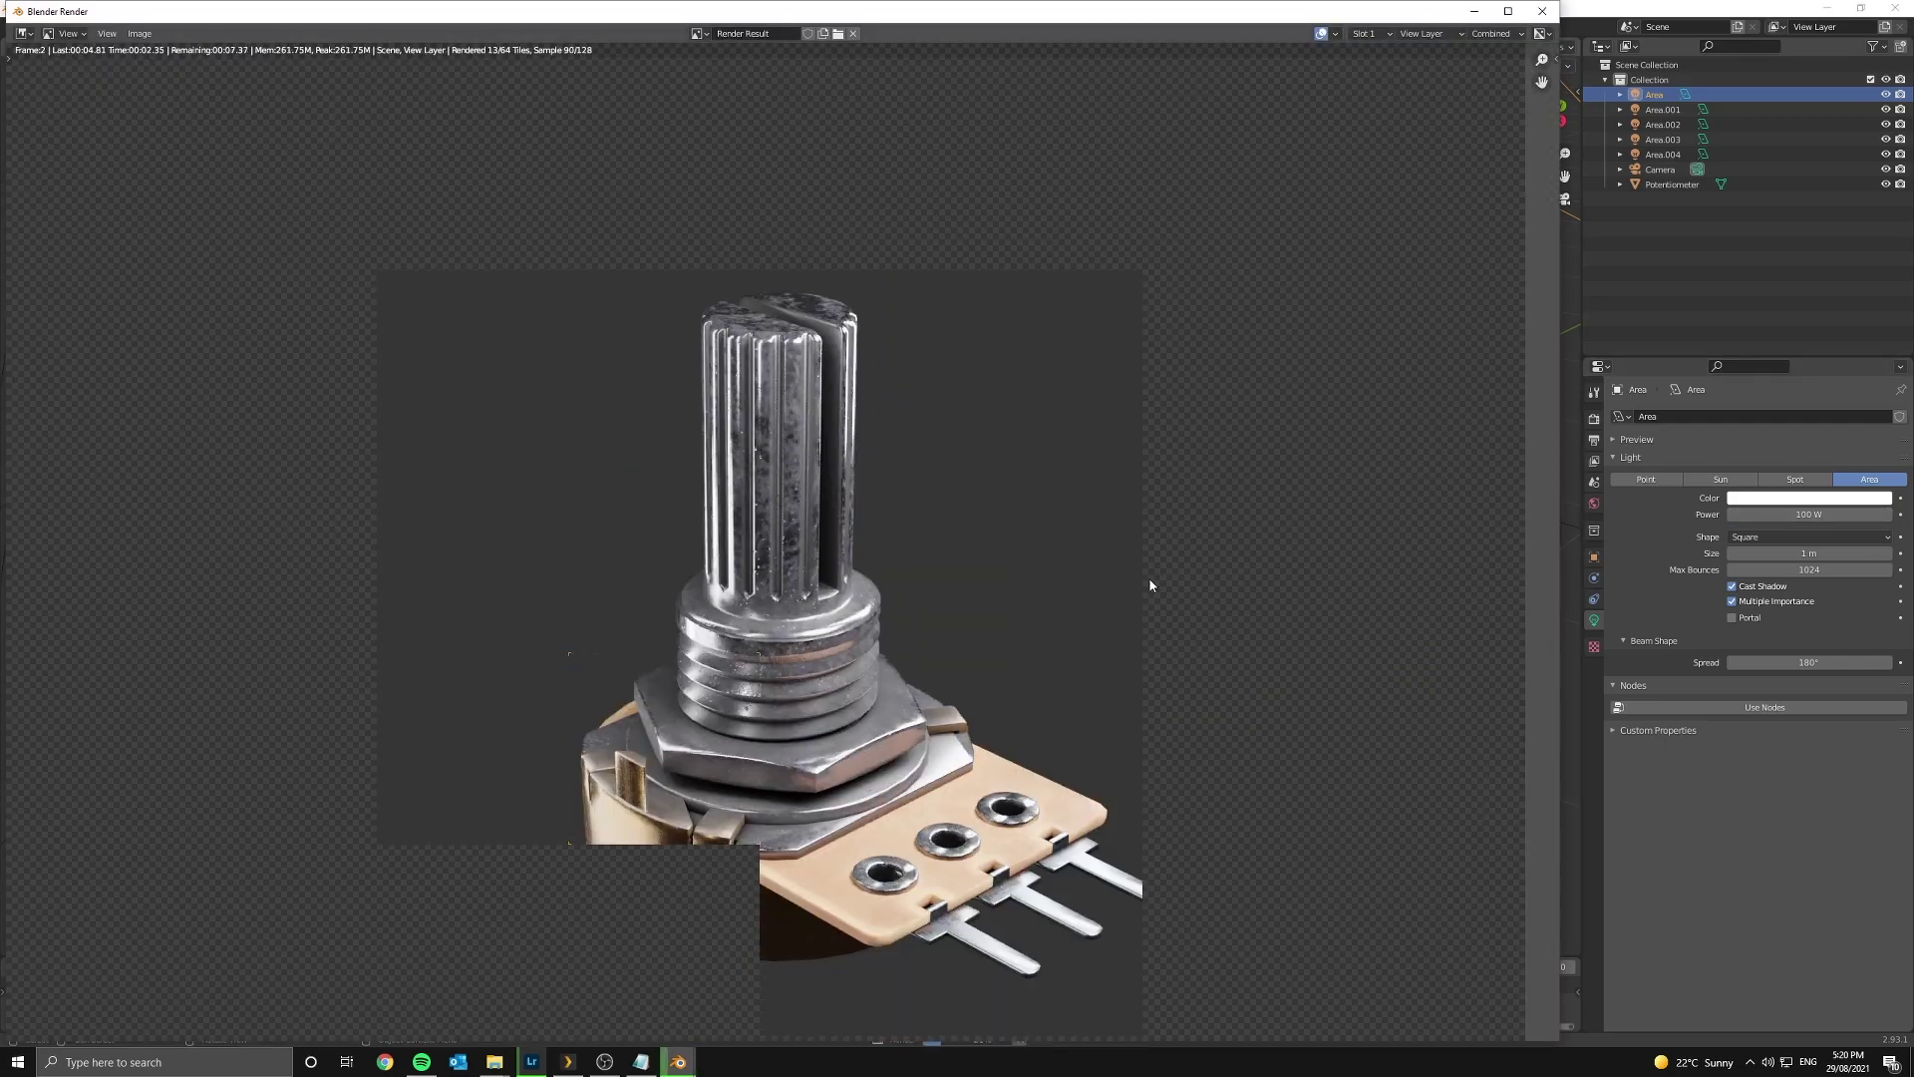
scroll(955, 616, "up", 2)
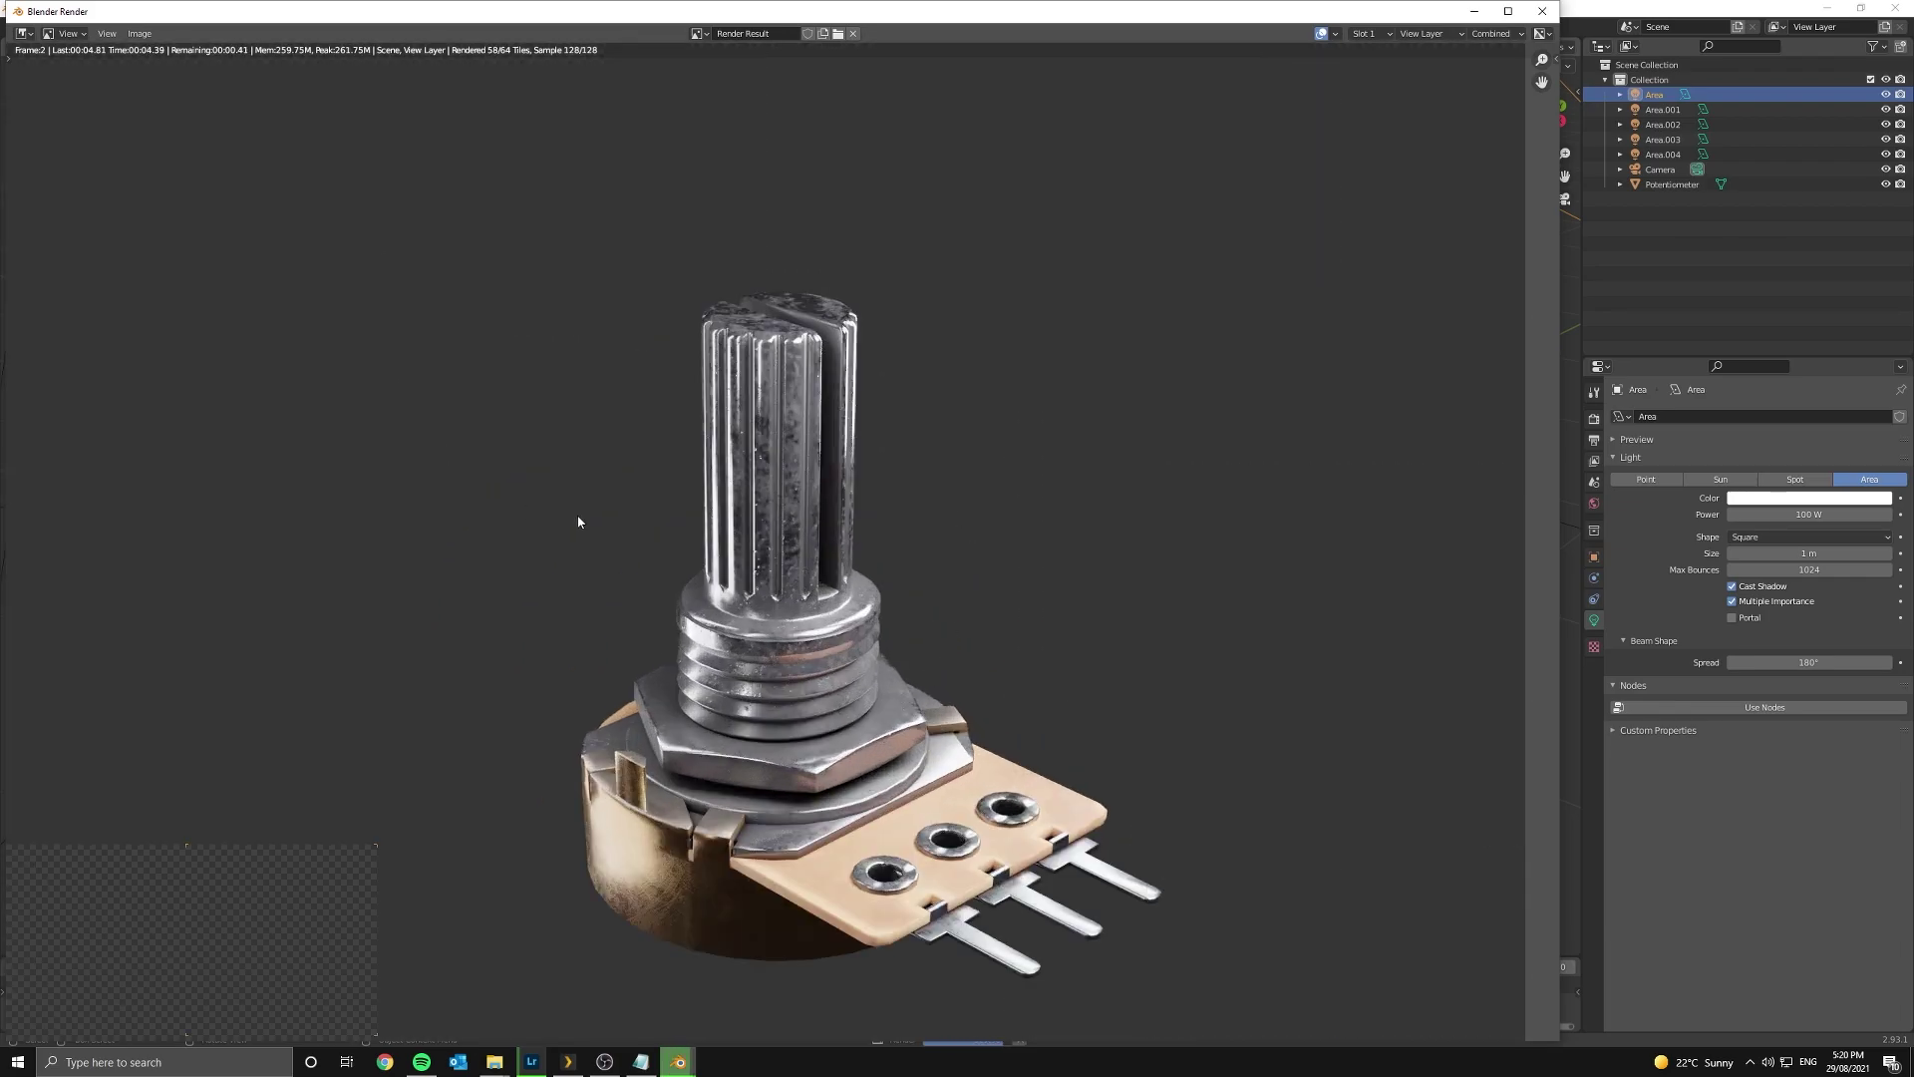
scroll(847, 479, "down", 2)
middle_click_drag(871, 429, 911, 495)
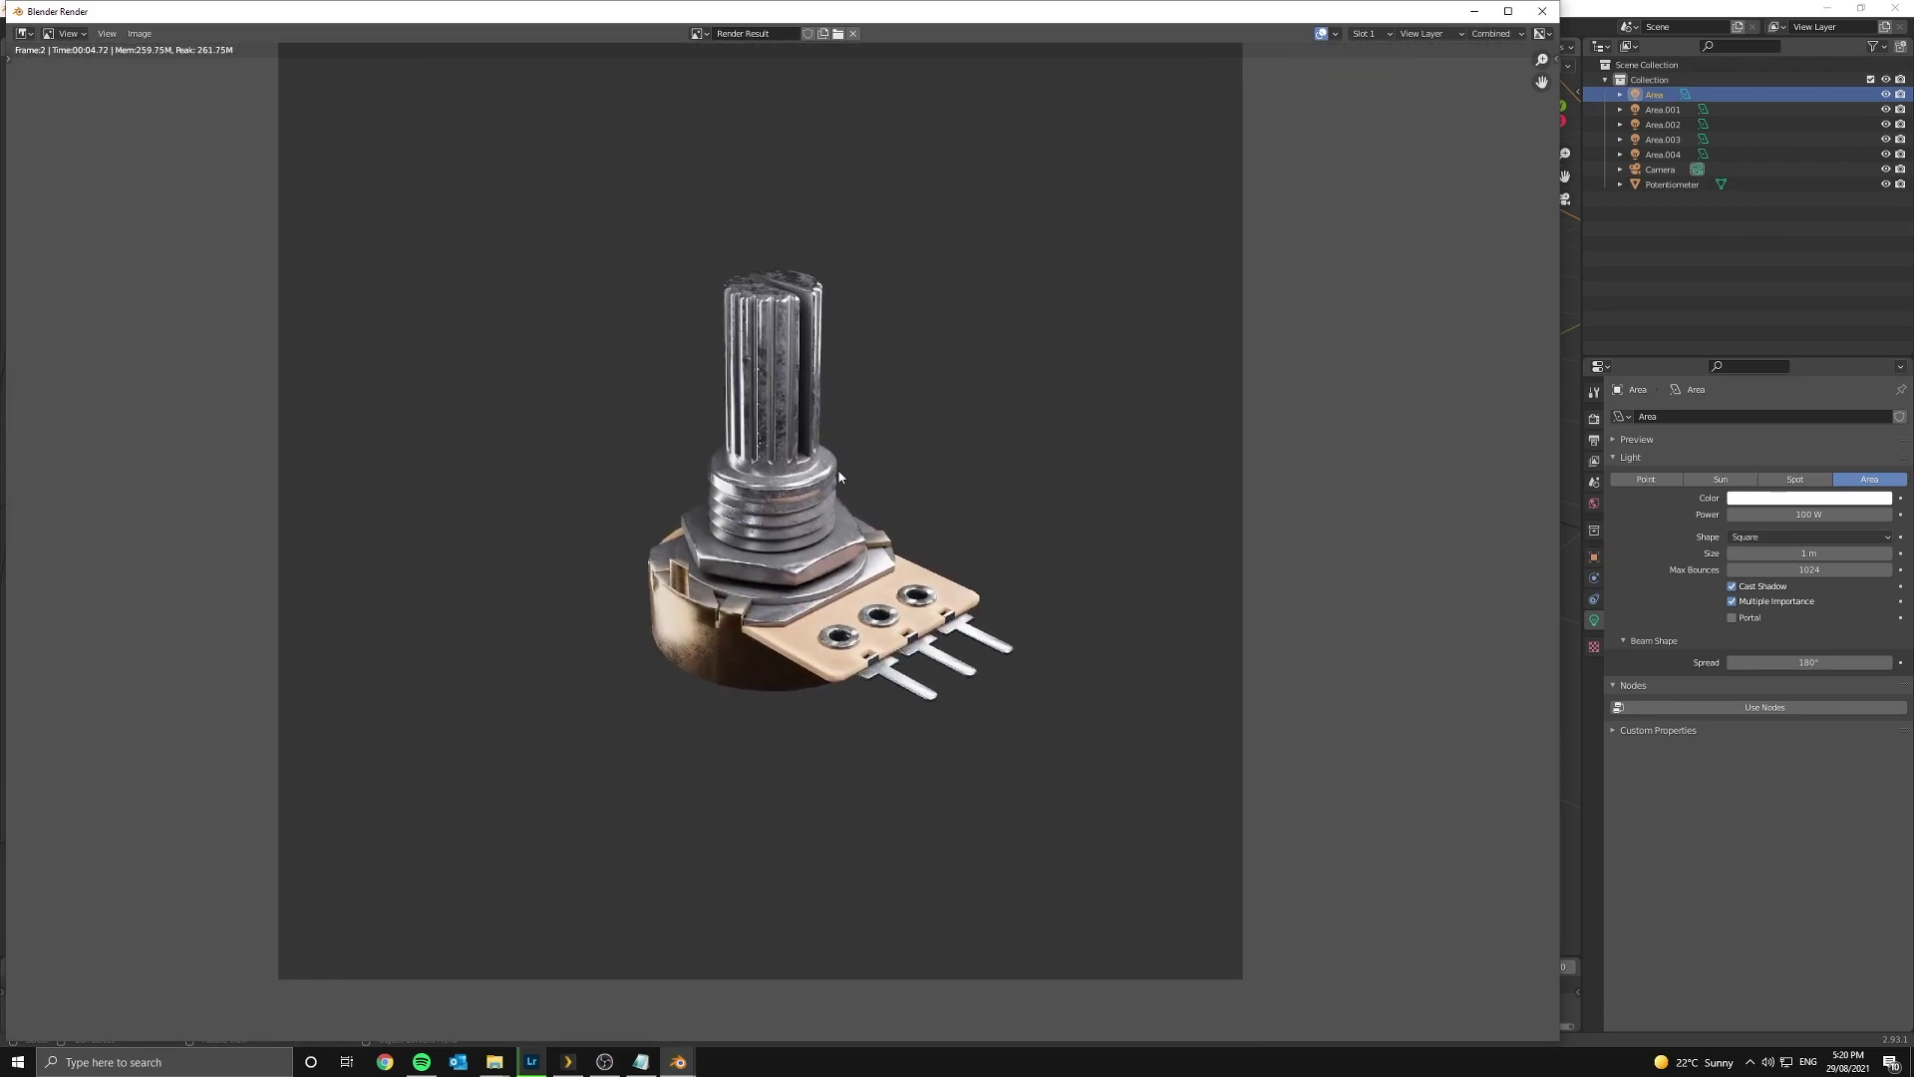
scroll(940, 441, "up", 3)
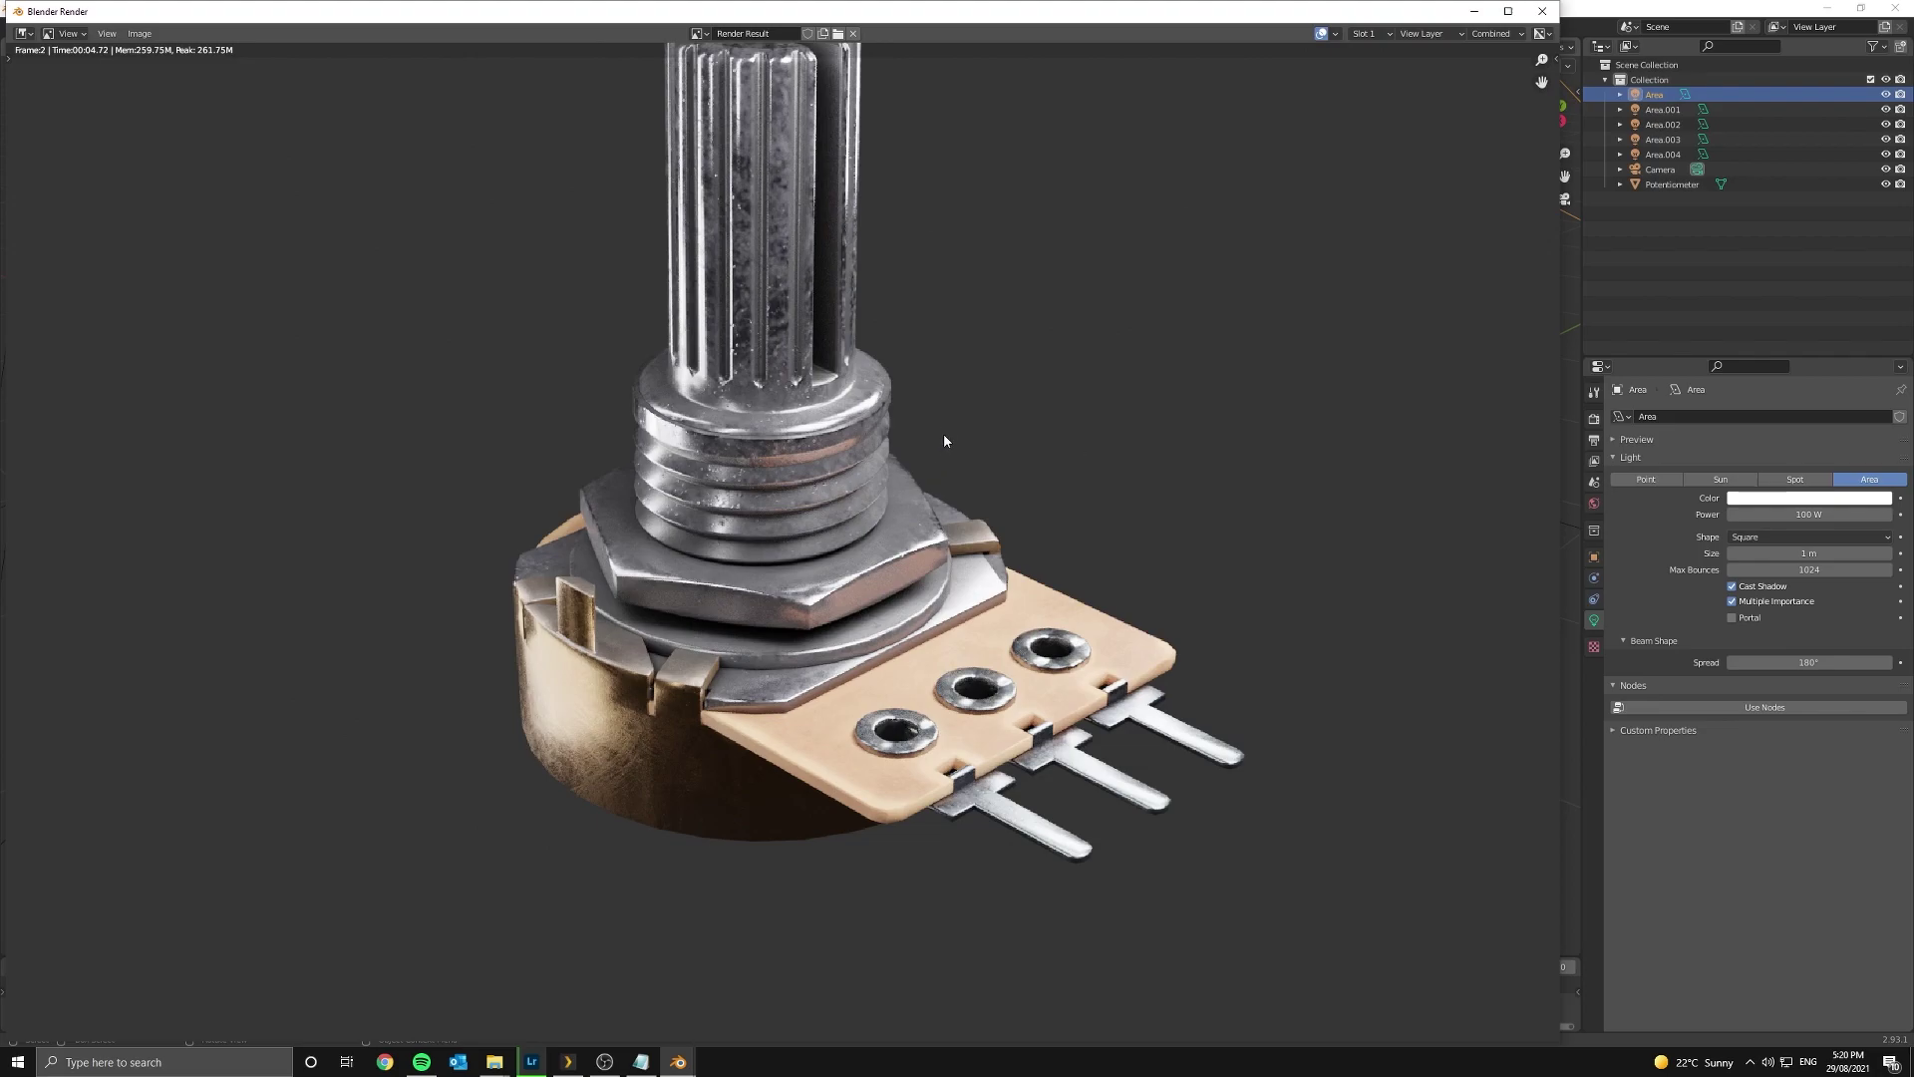
scroll(947, 438, "down", 2)
- Save the render result as testrender.png in the Tutorial folder and dismiss the render window
left_click(145, 34)
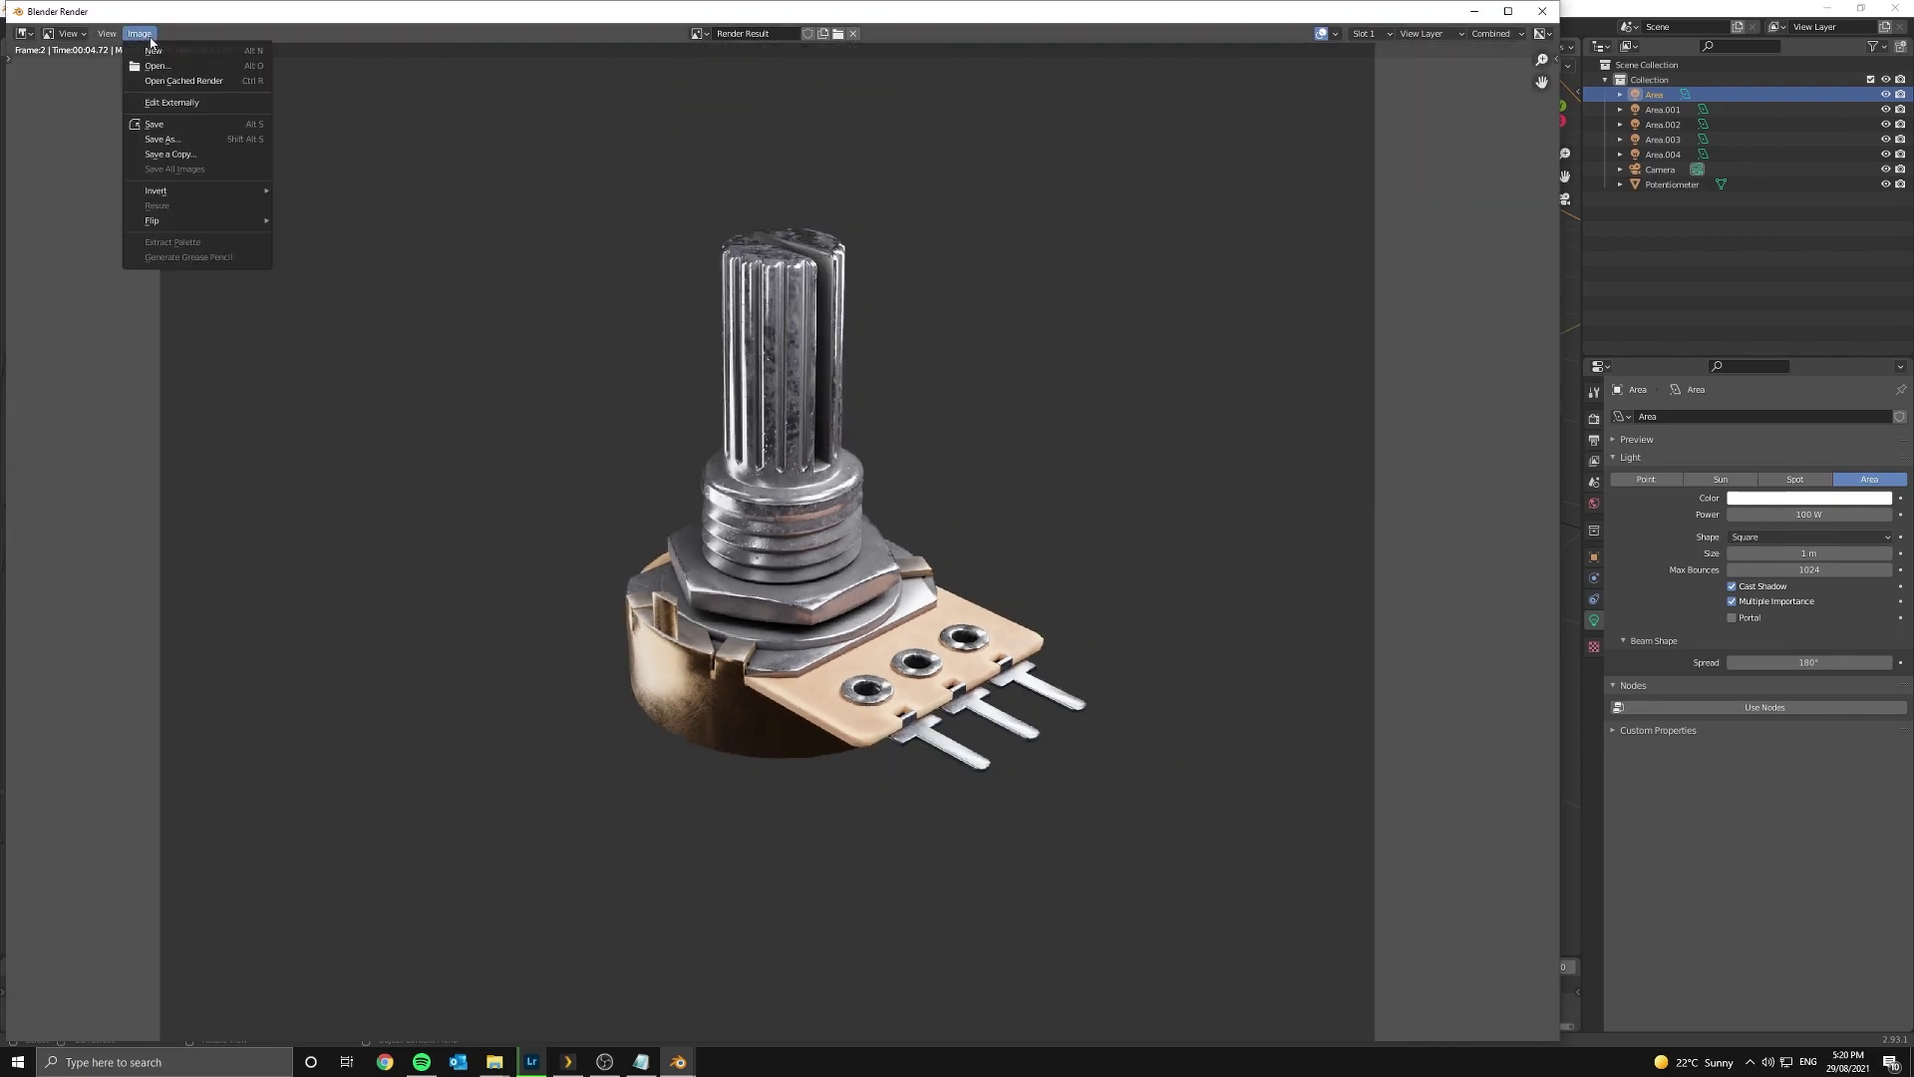
left_click(185, 140)
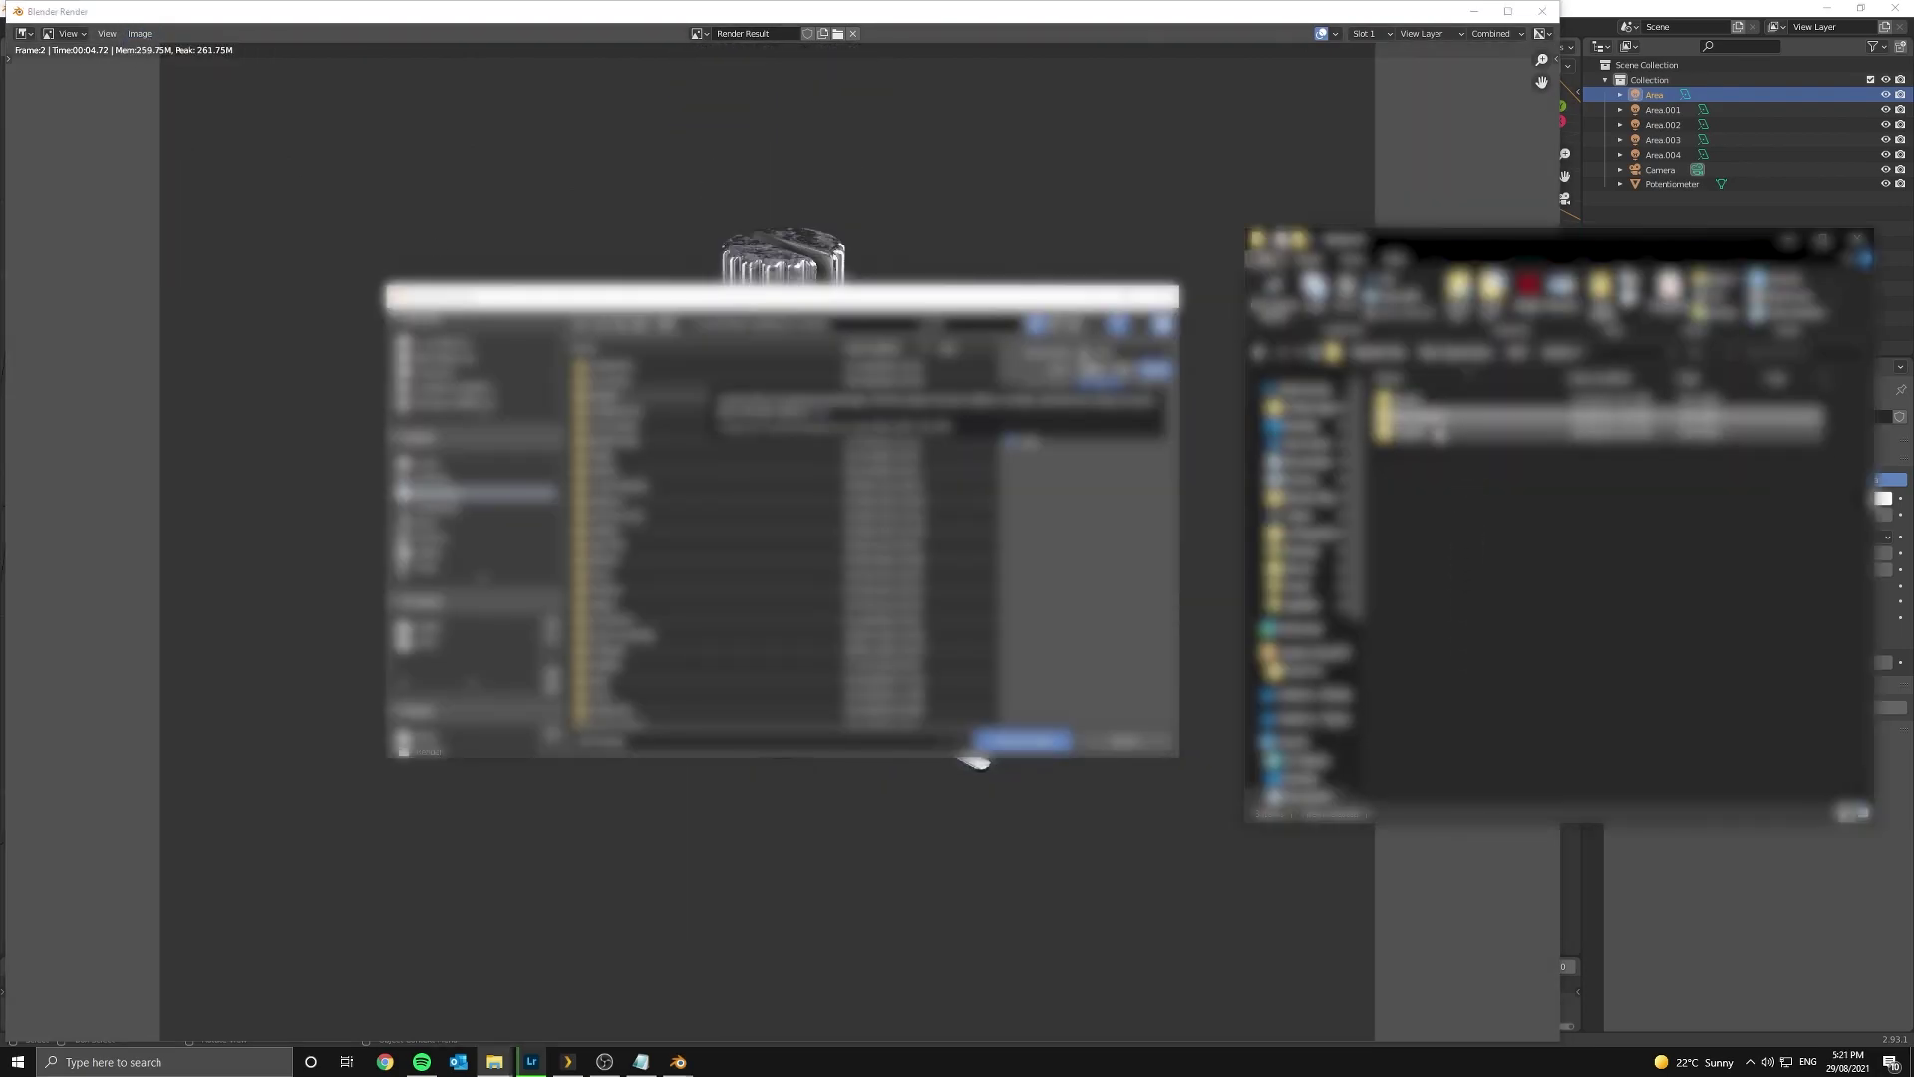
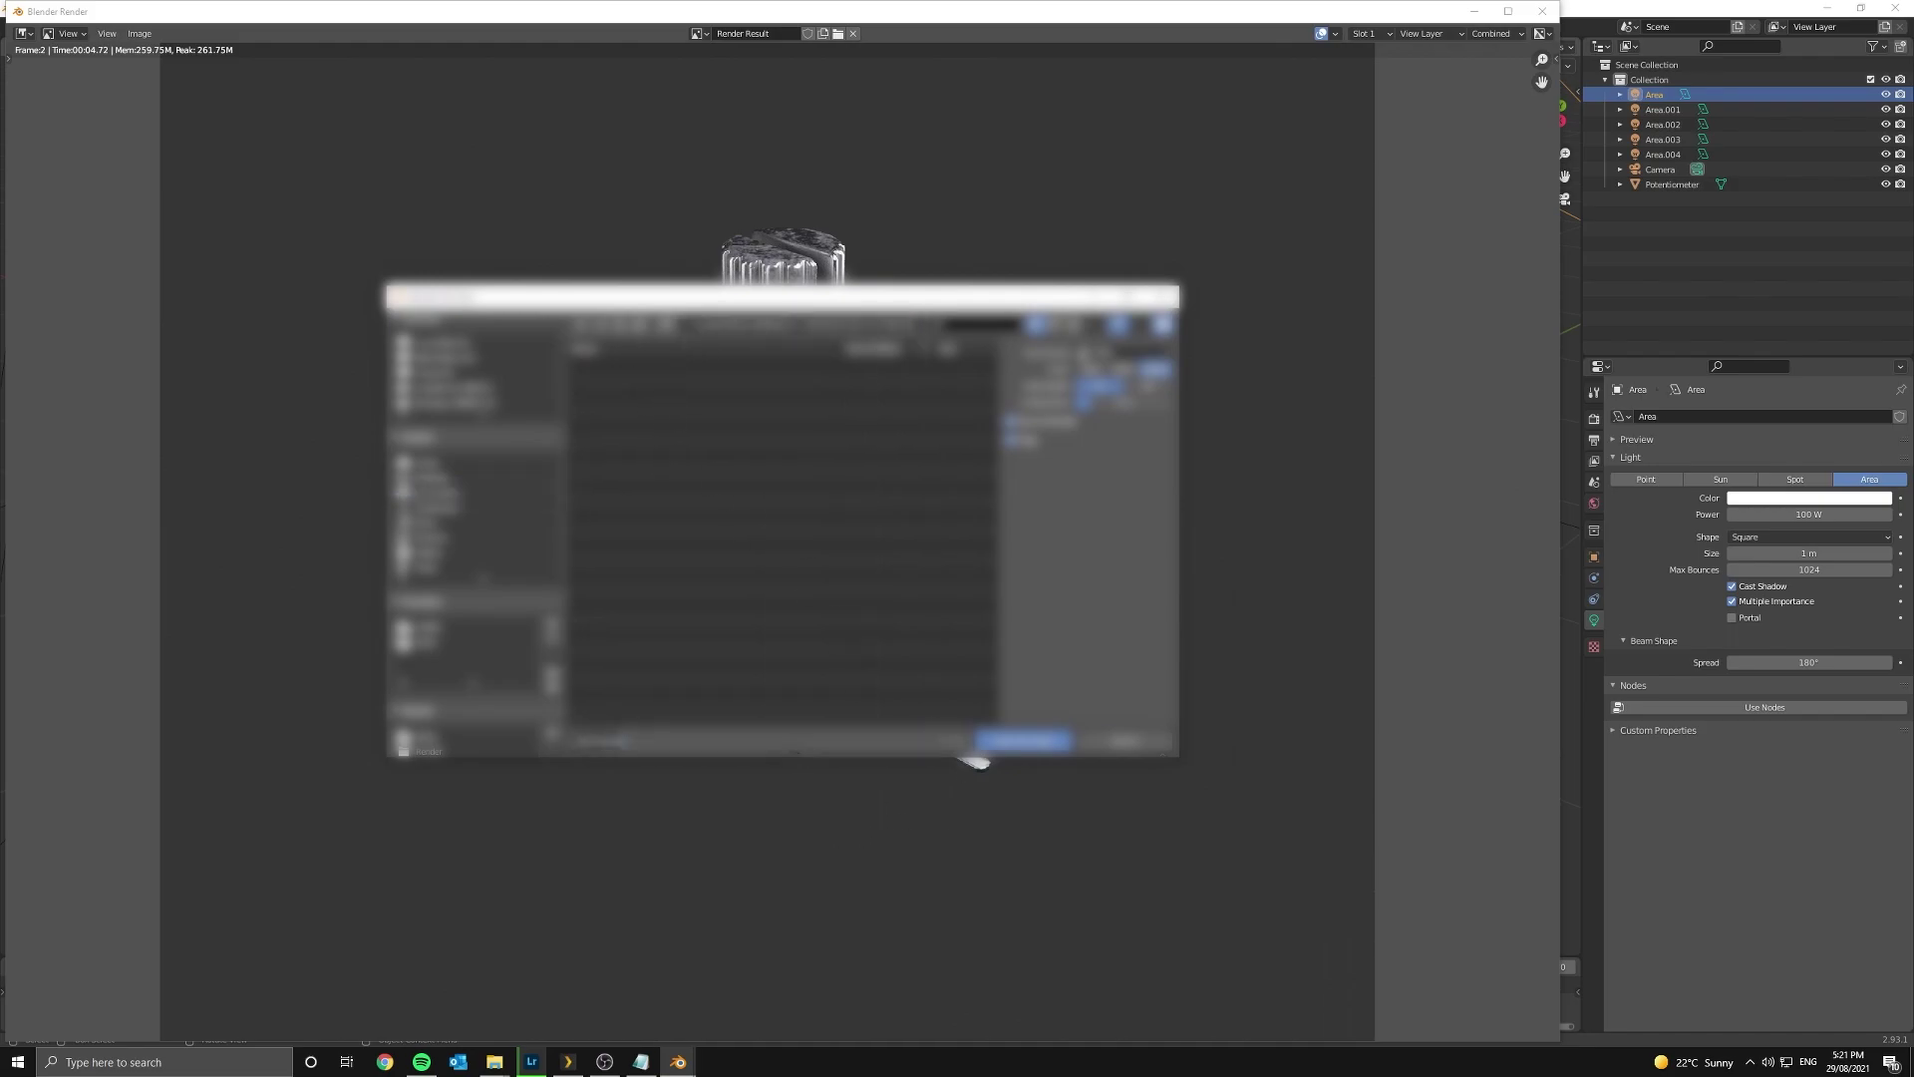
type("Poten")
key("Return")
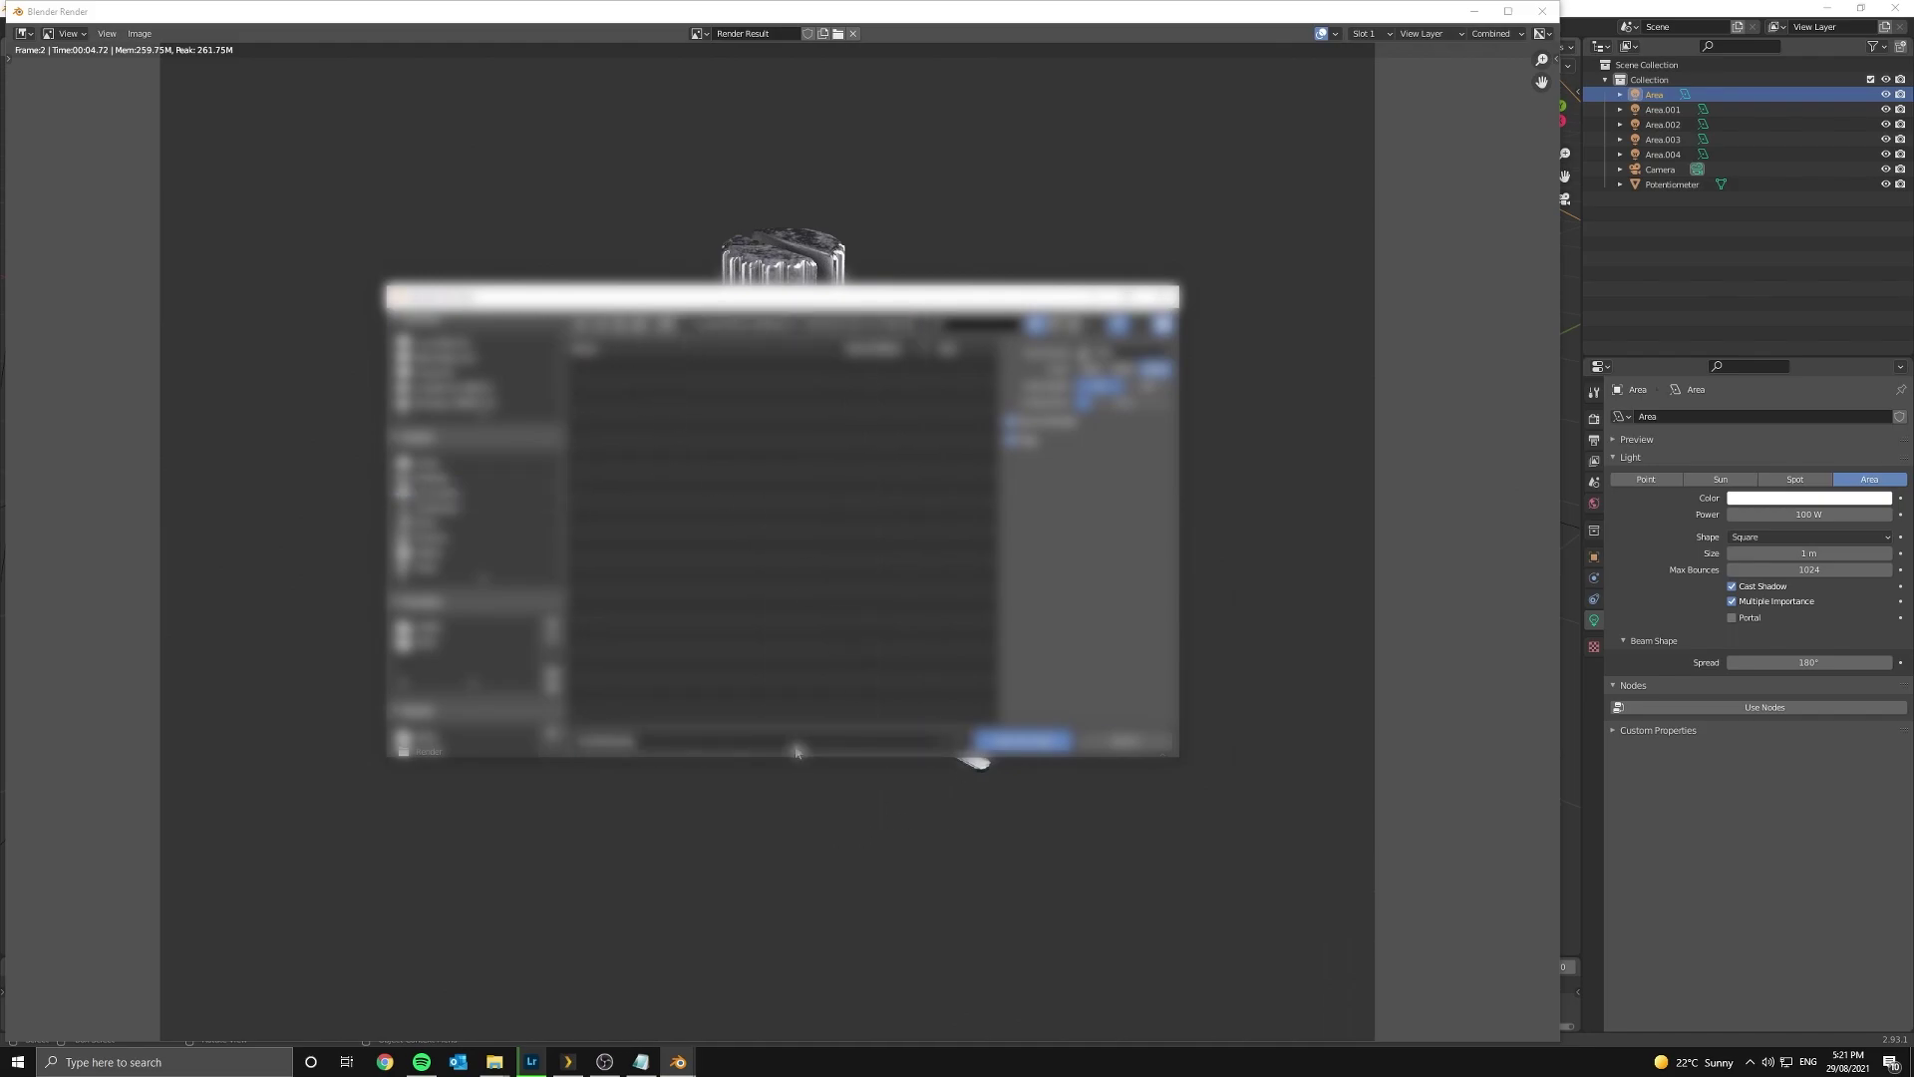
left_click(1875, 832)
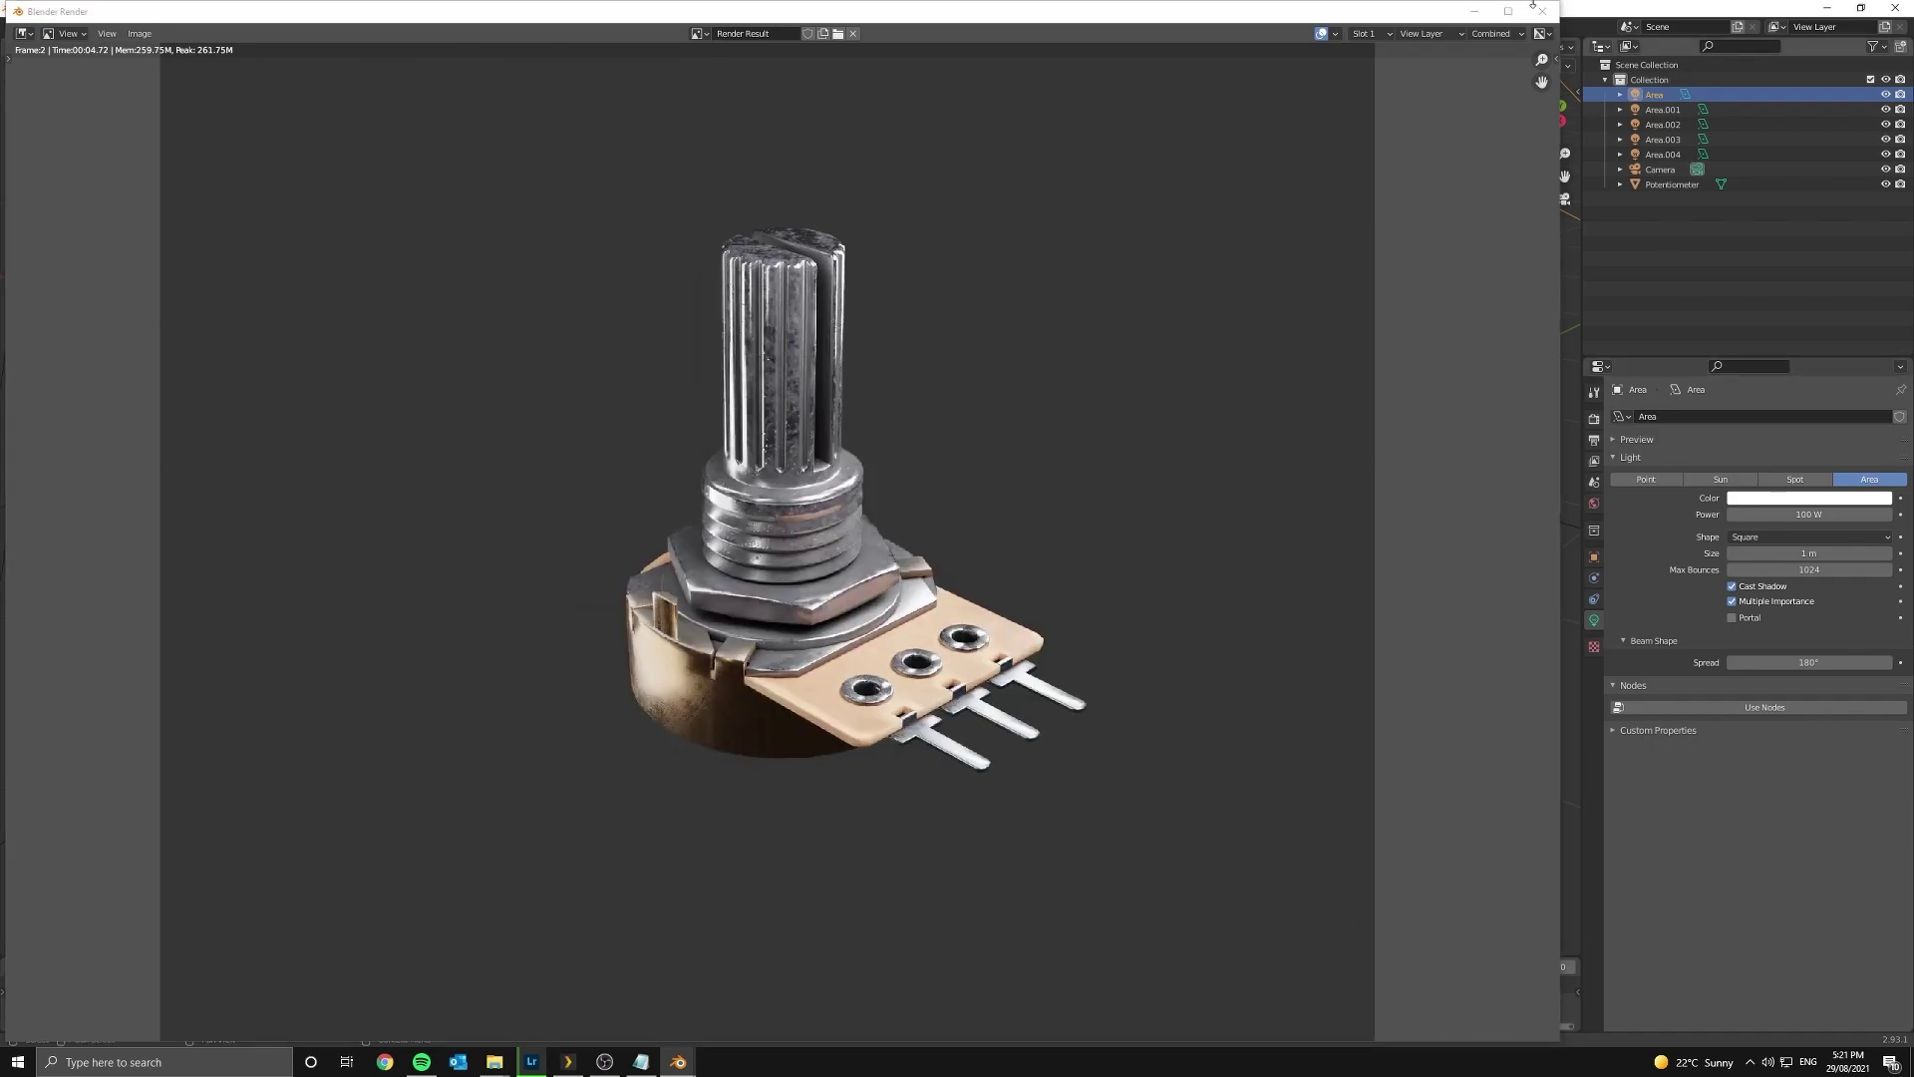
left_click(1474, 11)
- Save the project as scene.blend in the Tutorial folder
key("ctrl+s")
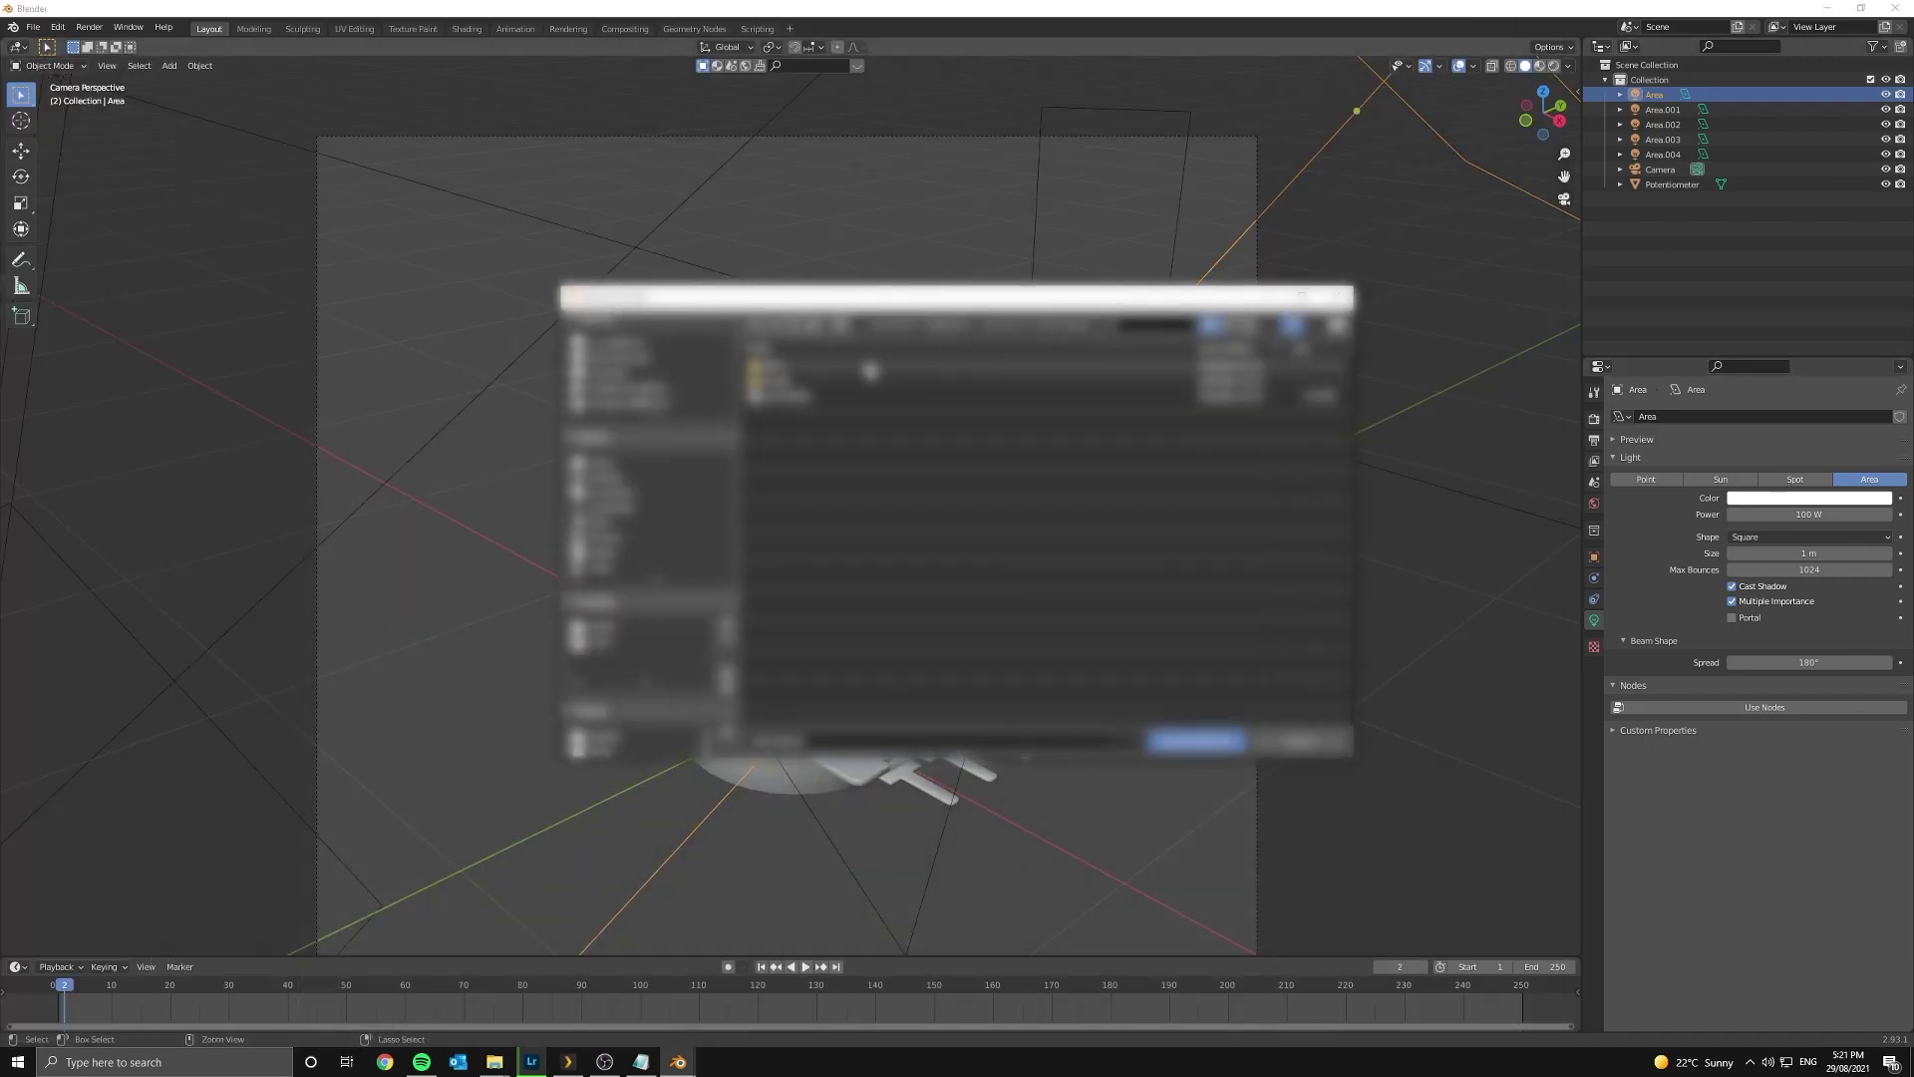
left_click(875, 327)
key("ctrl+v")
key("Return")
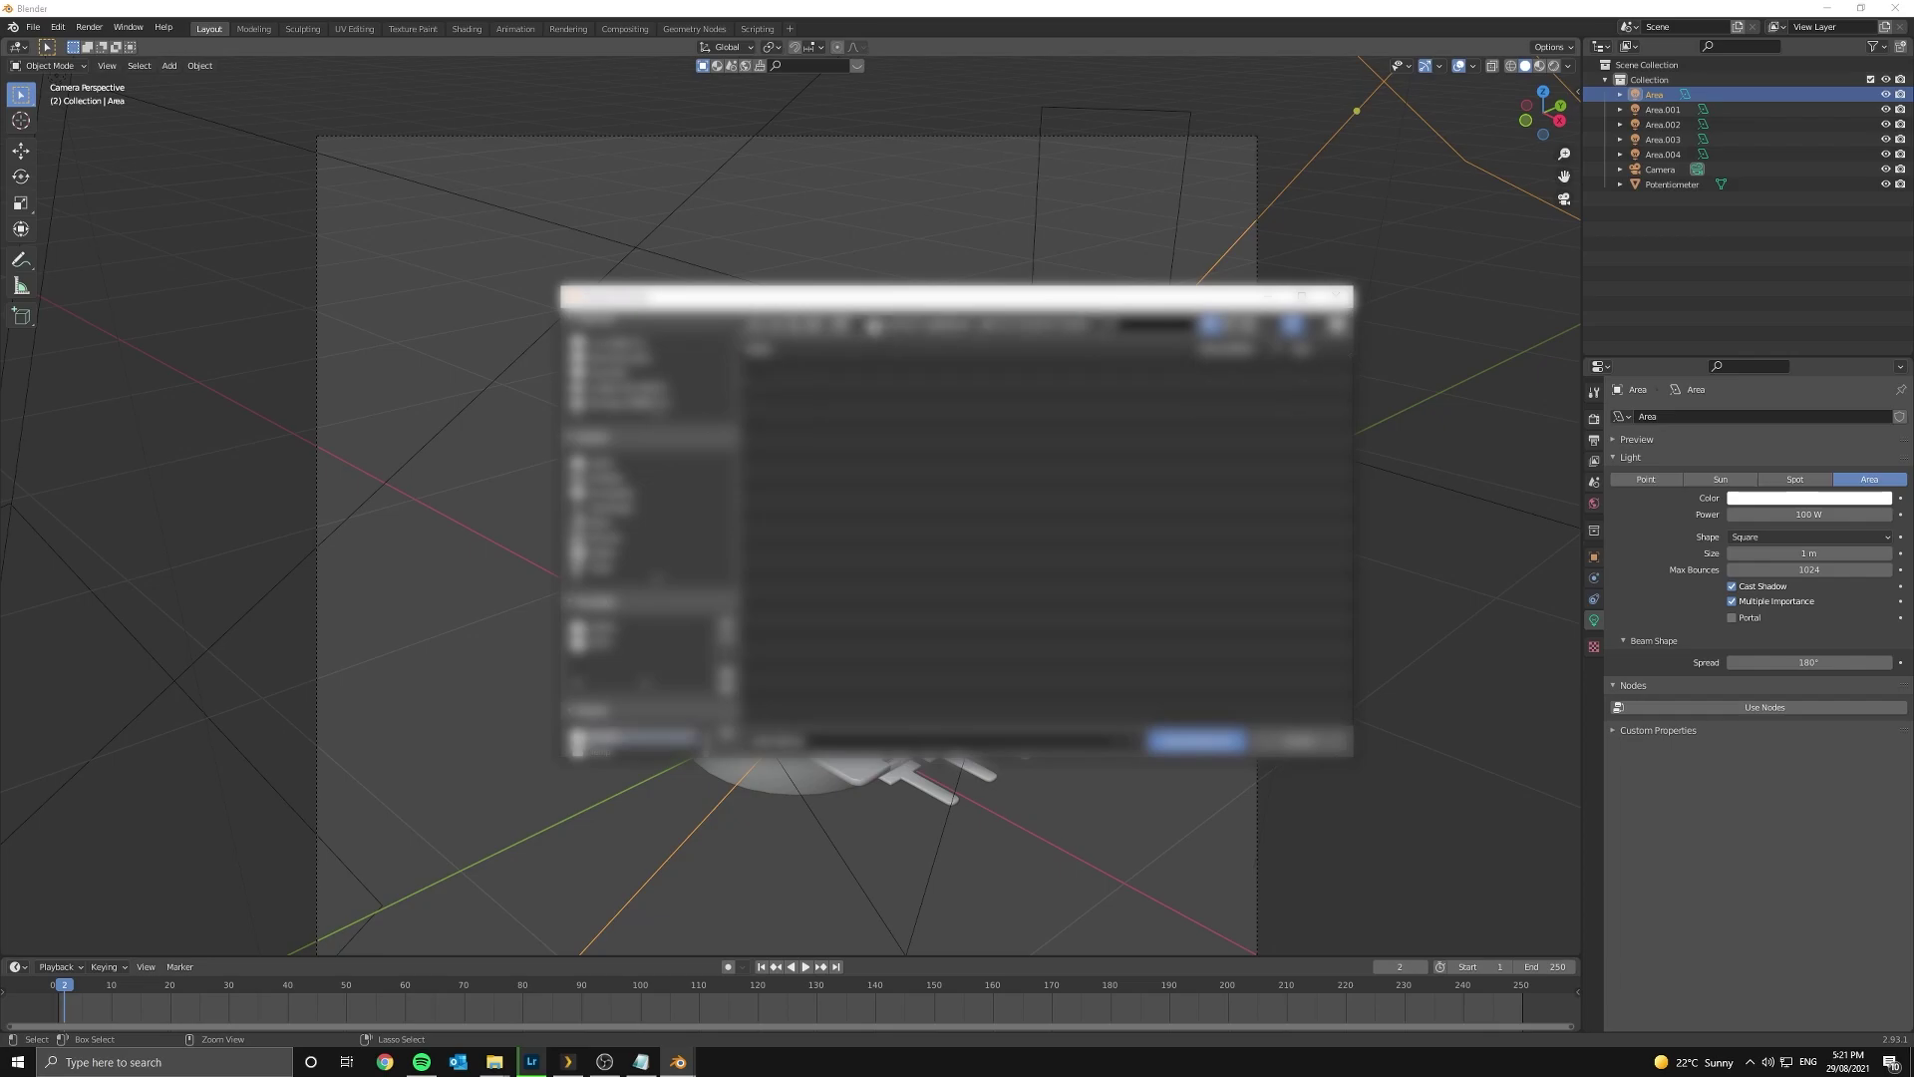
left_click(850, 743)
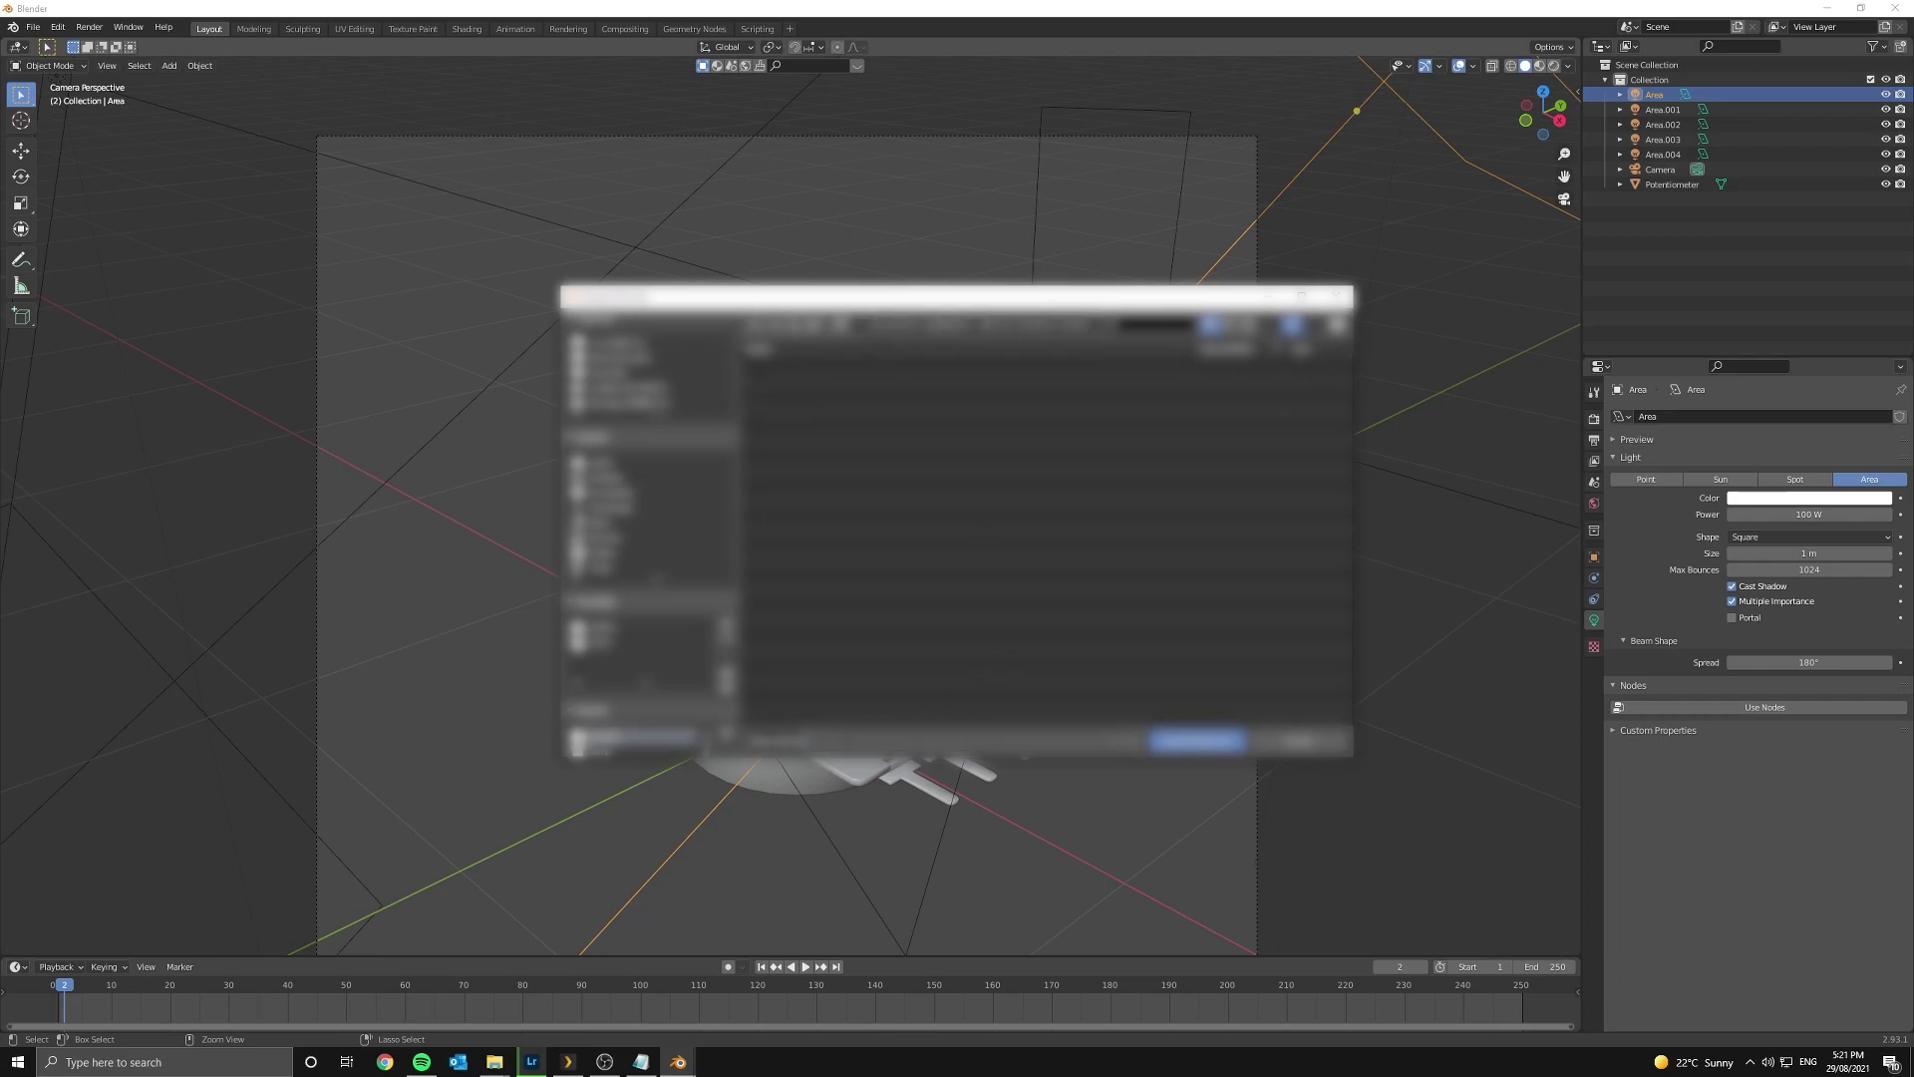
key("Return")
key("Return")
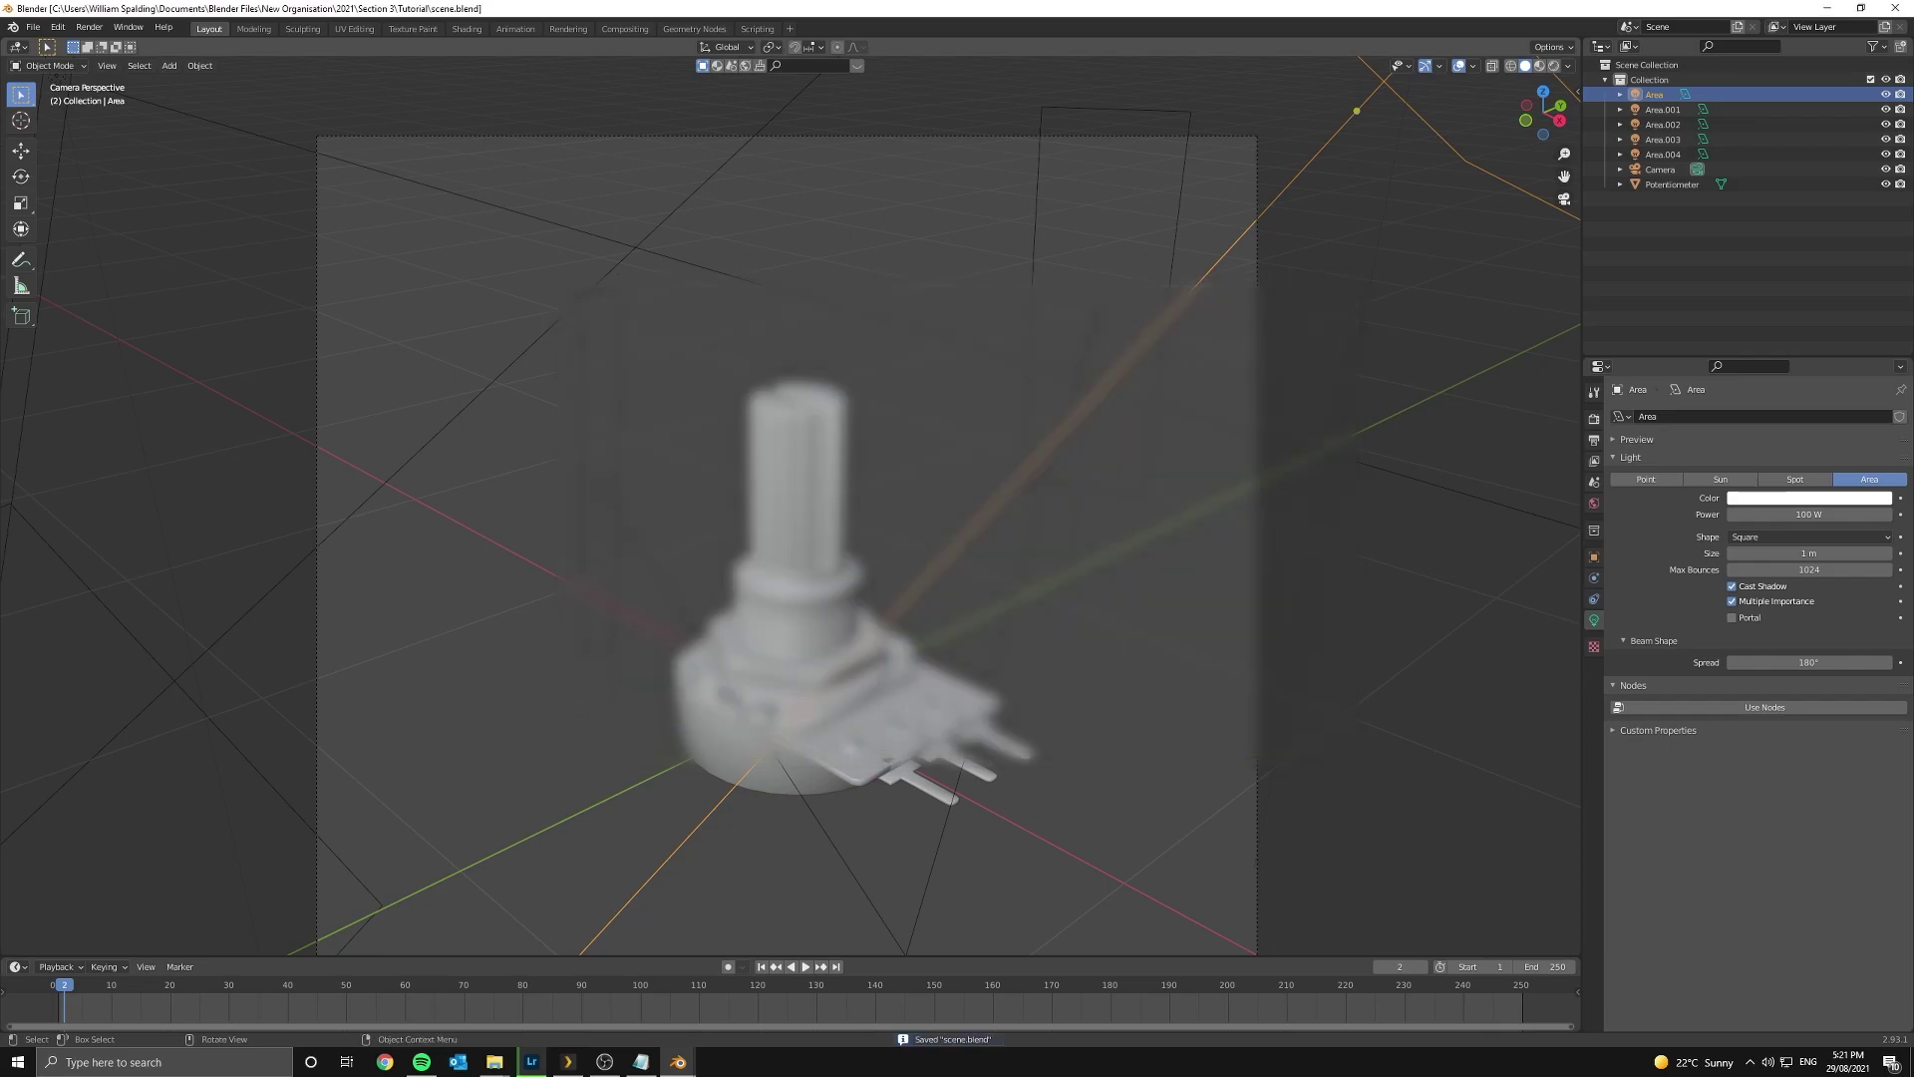
- Open testrender.png from the Tutorial folder in Photos, examine the potentiometer's metal detail up close and close the image
key("alt+Tab")
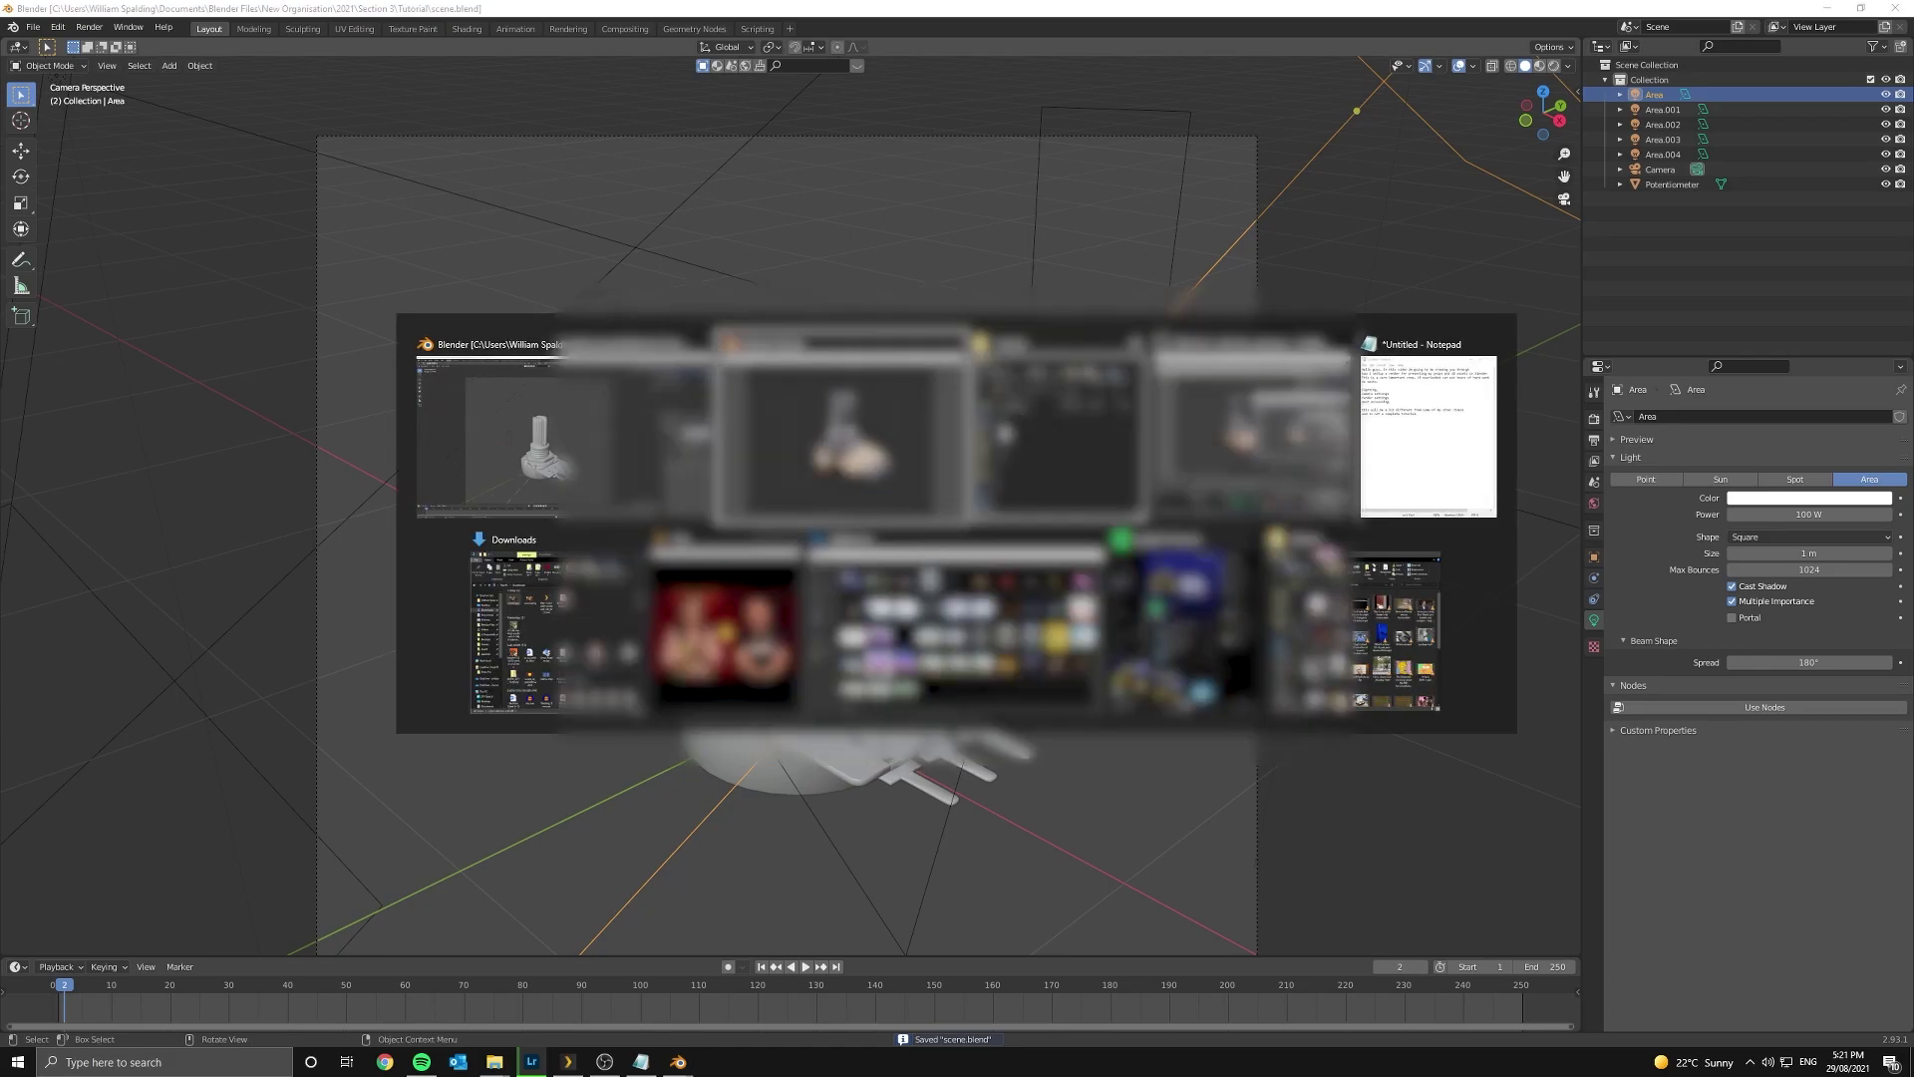
left_click(1035, 424)
double_click(1423, 419)
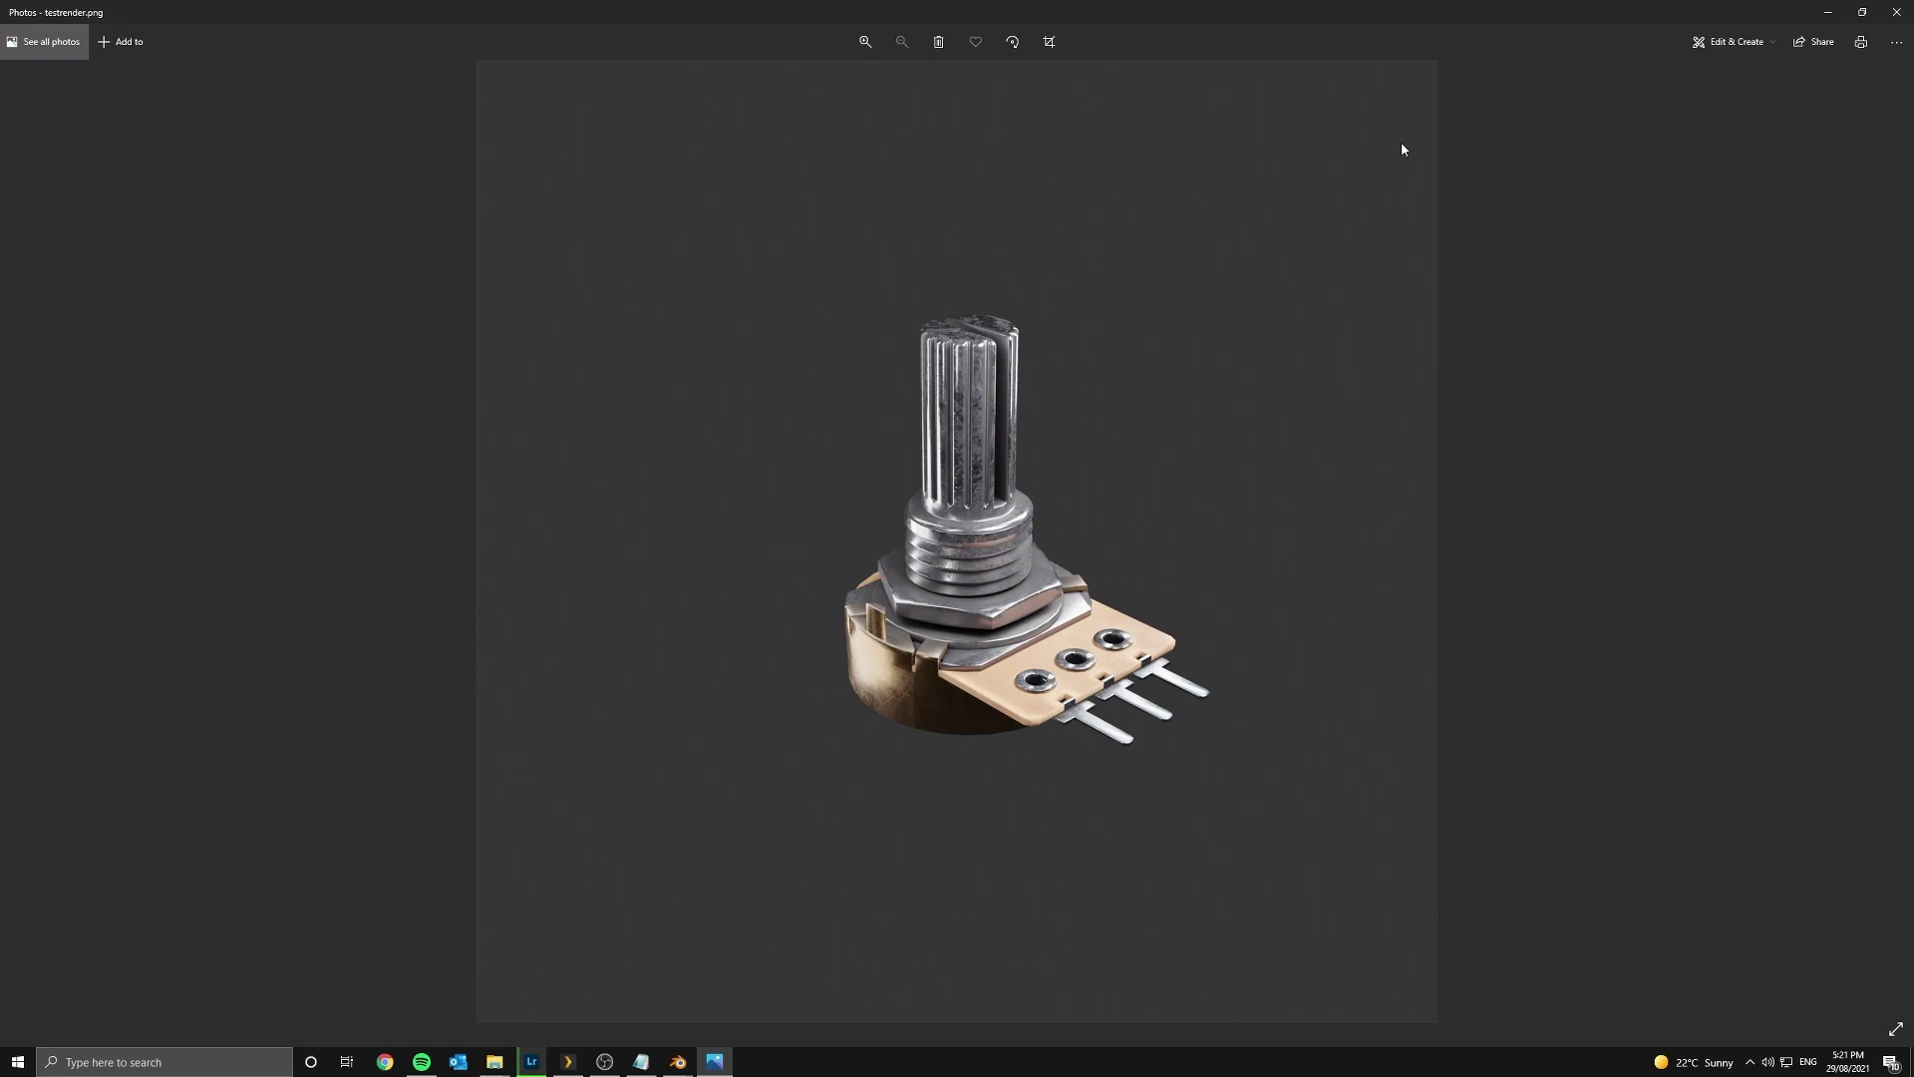
scroll(1055, 592, "up", 4)
scroll(1055, 592, "down", 4)
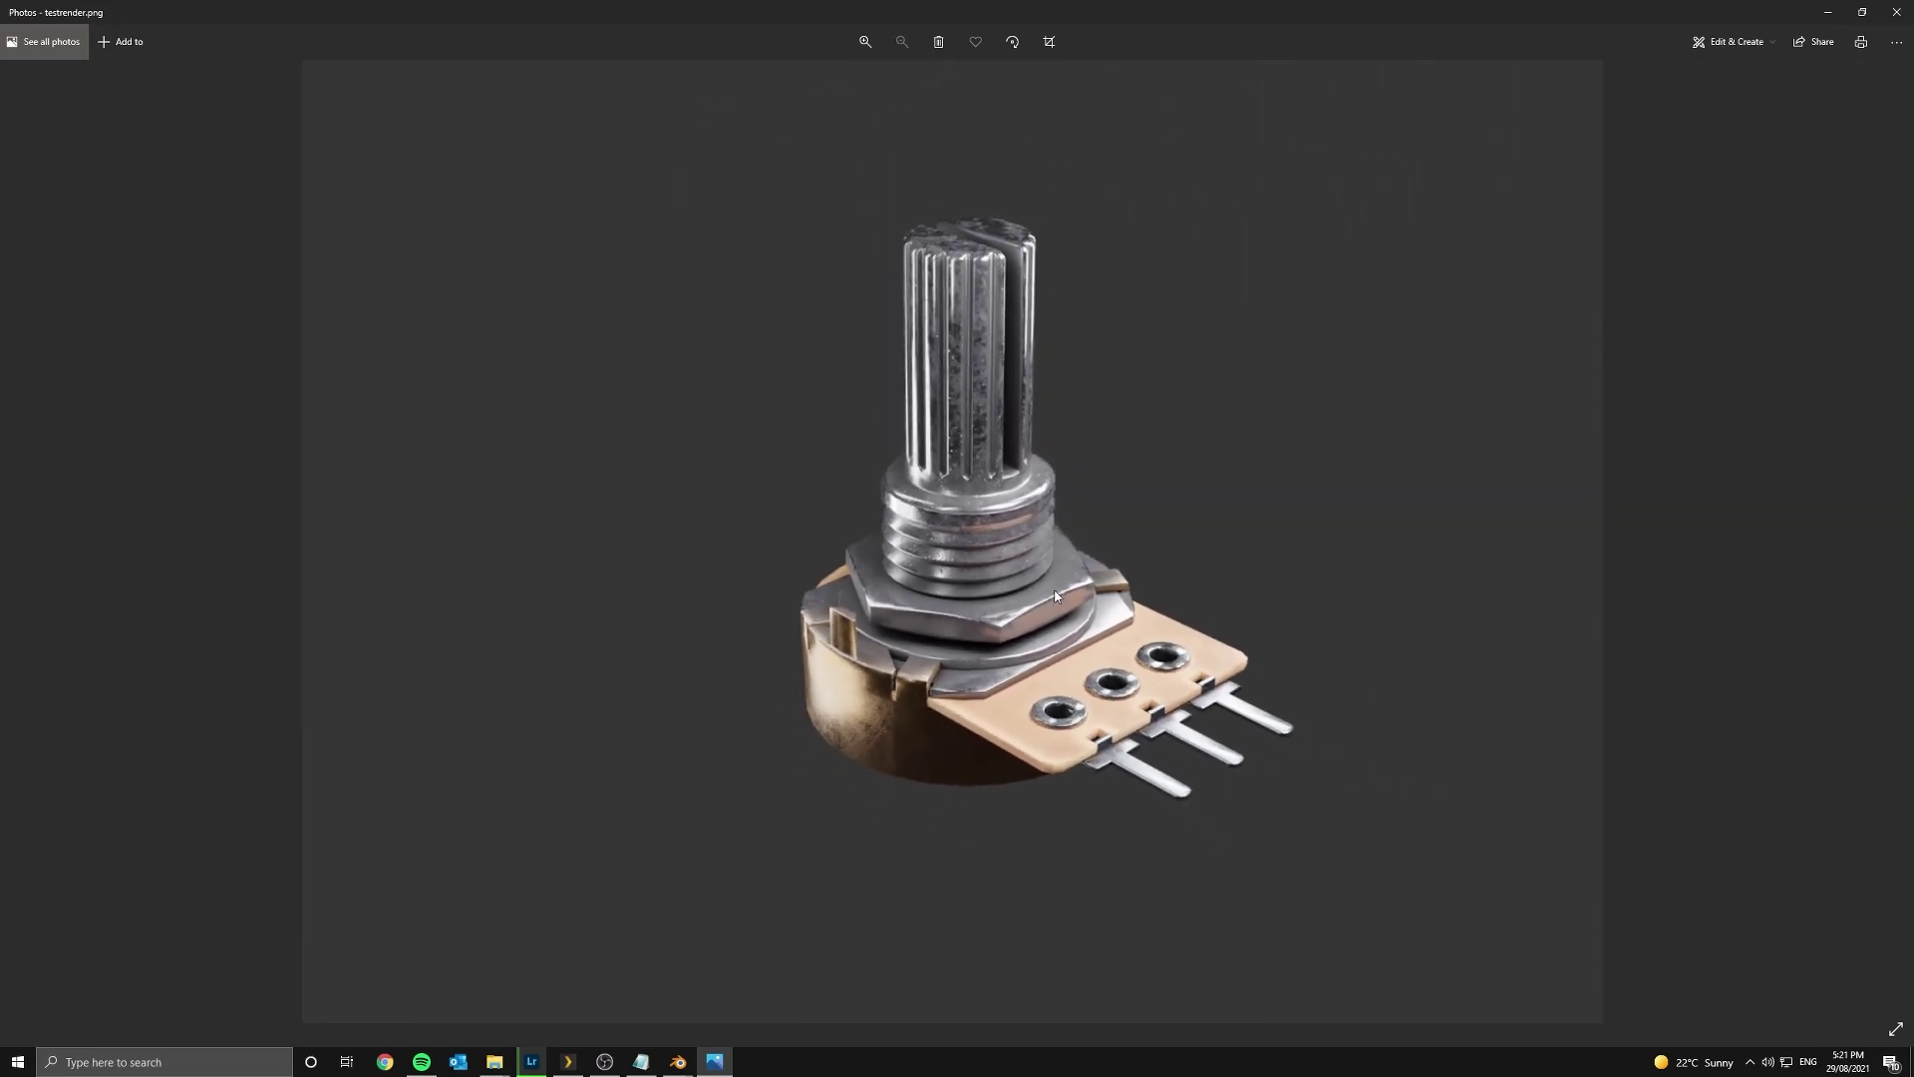
scroll(999, 546, "up", 2, "ctrl")
scroll(1009, 532, "down", 2, "ctrl")
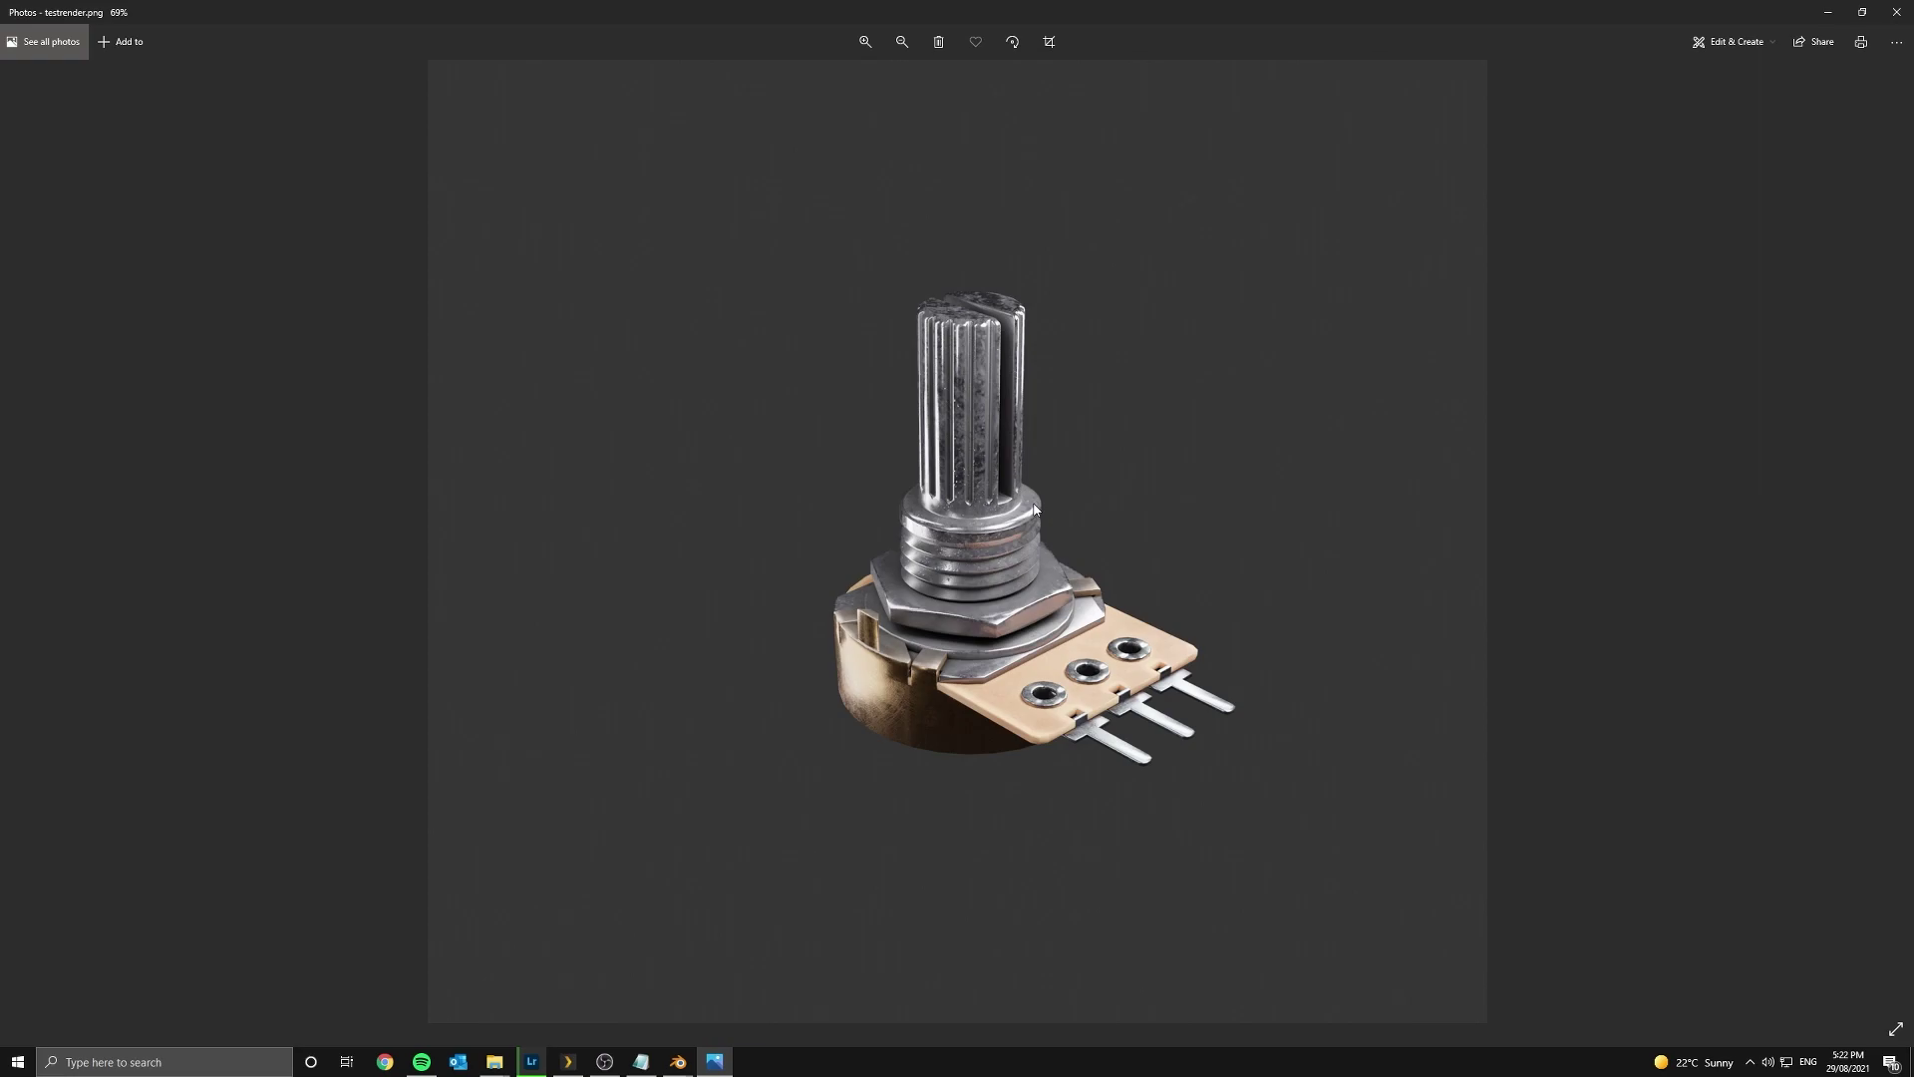
scroll(1038, 546, "up", 2, "ctrl")
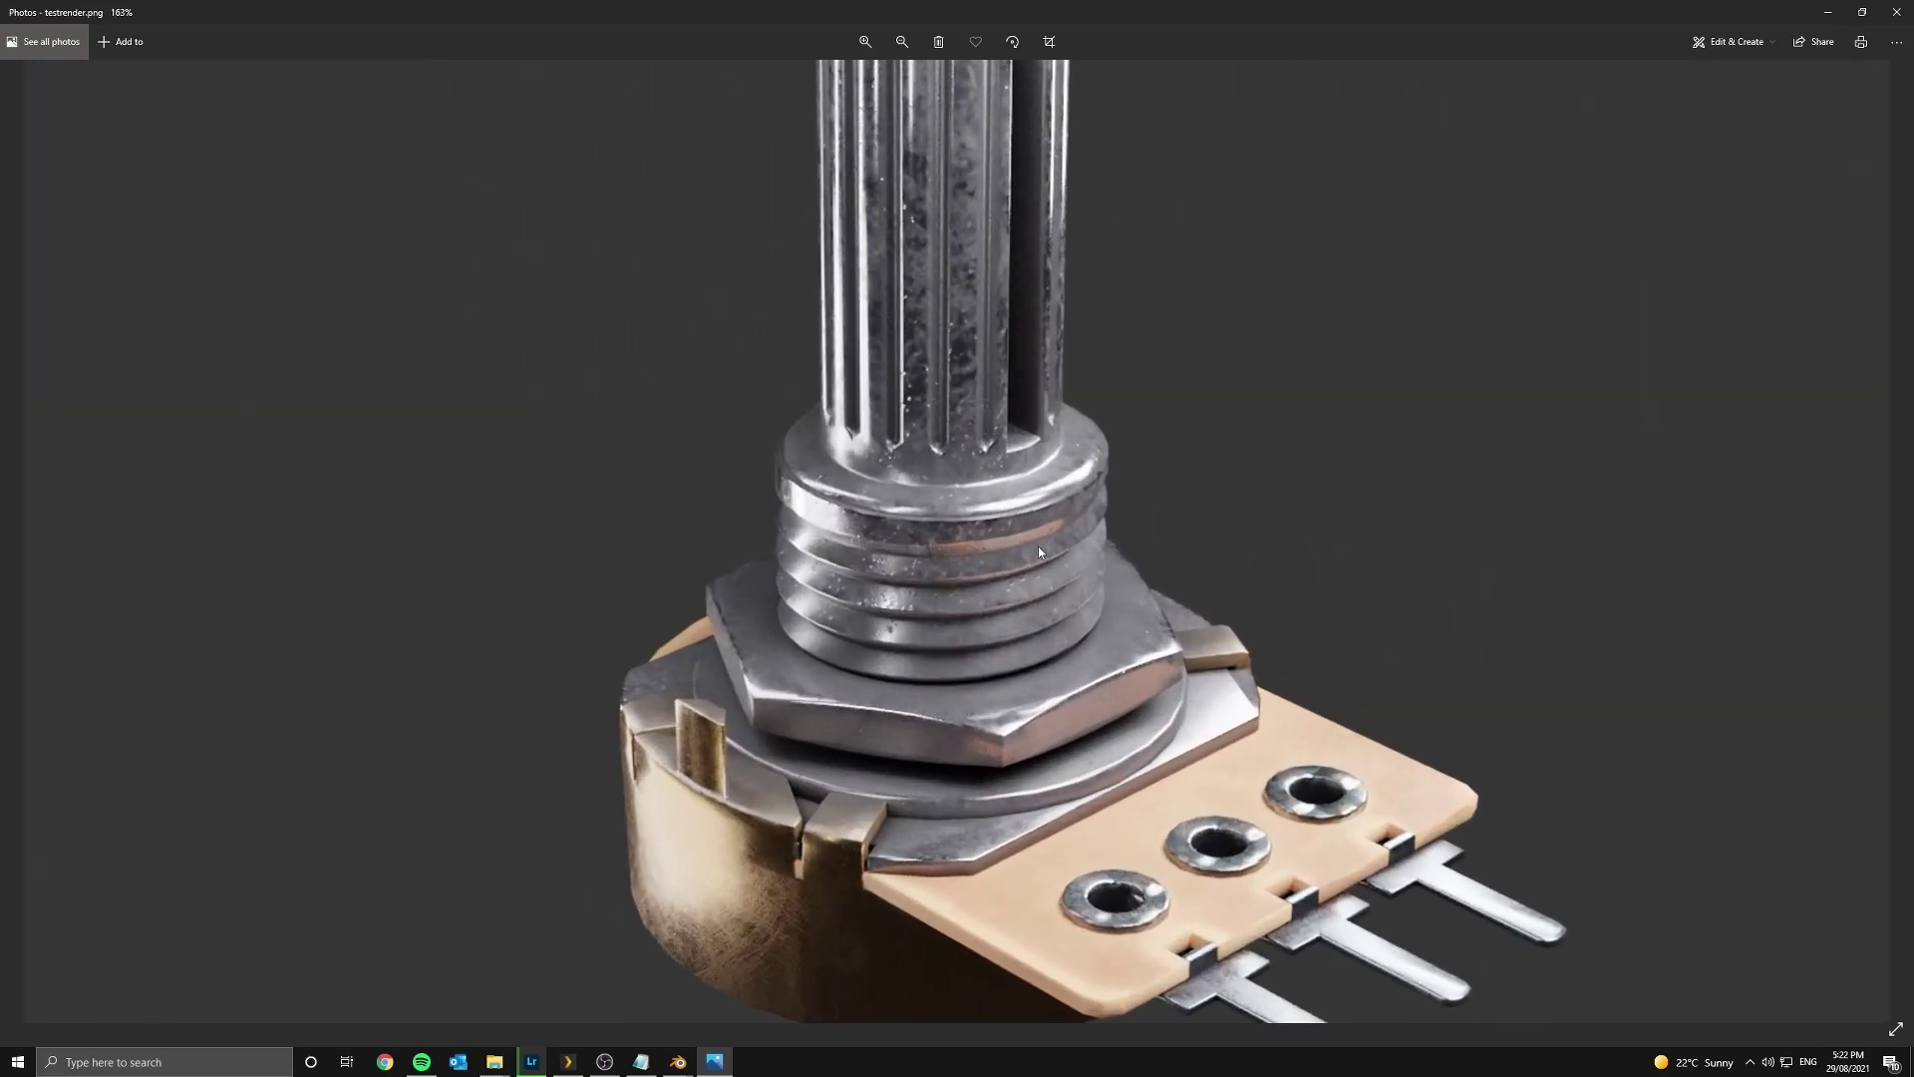
scroll(1038, 548, "down", 1, "ctrl")
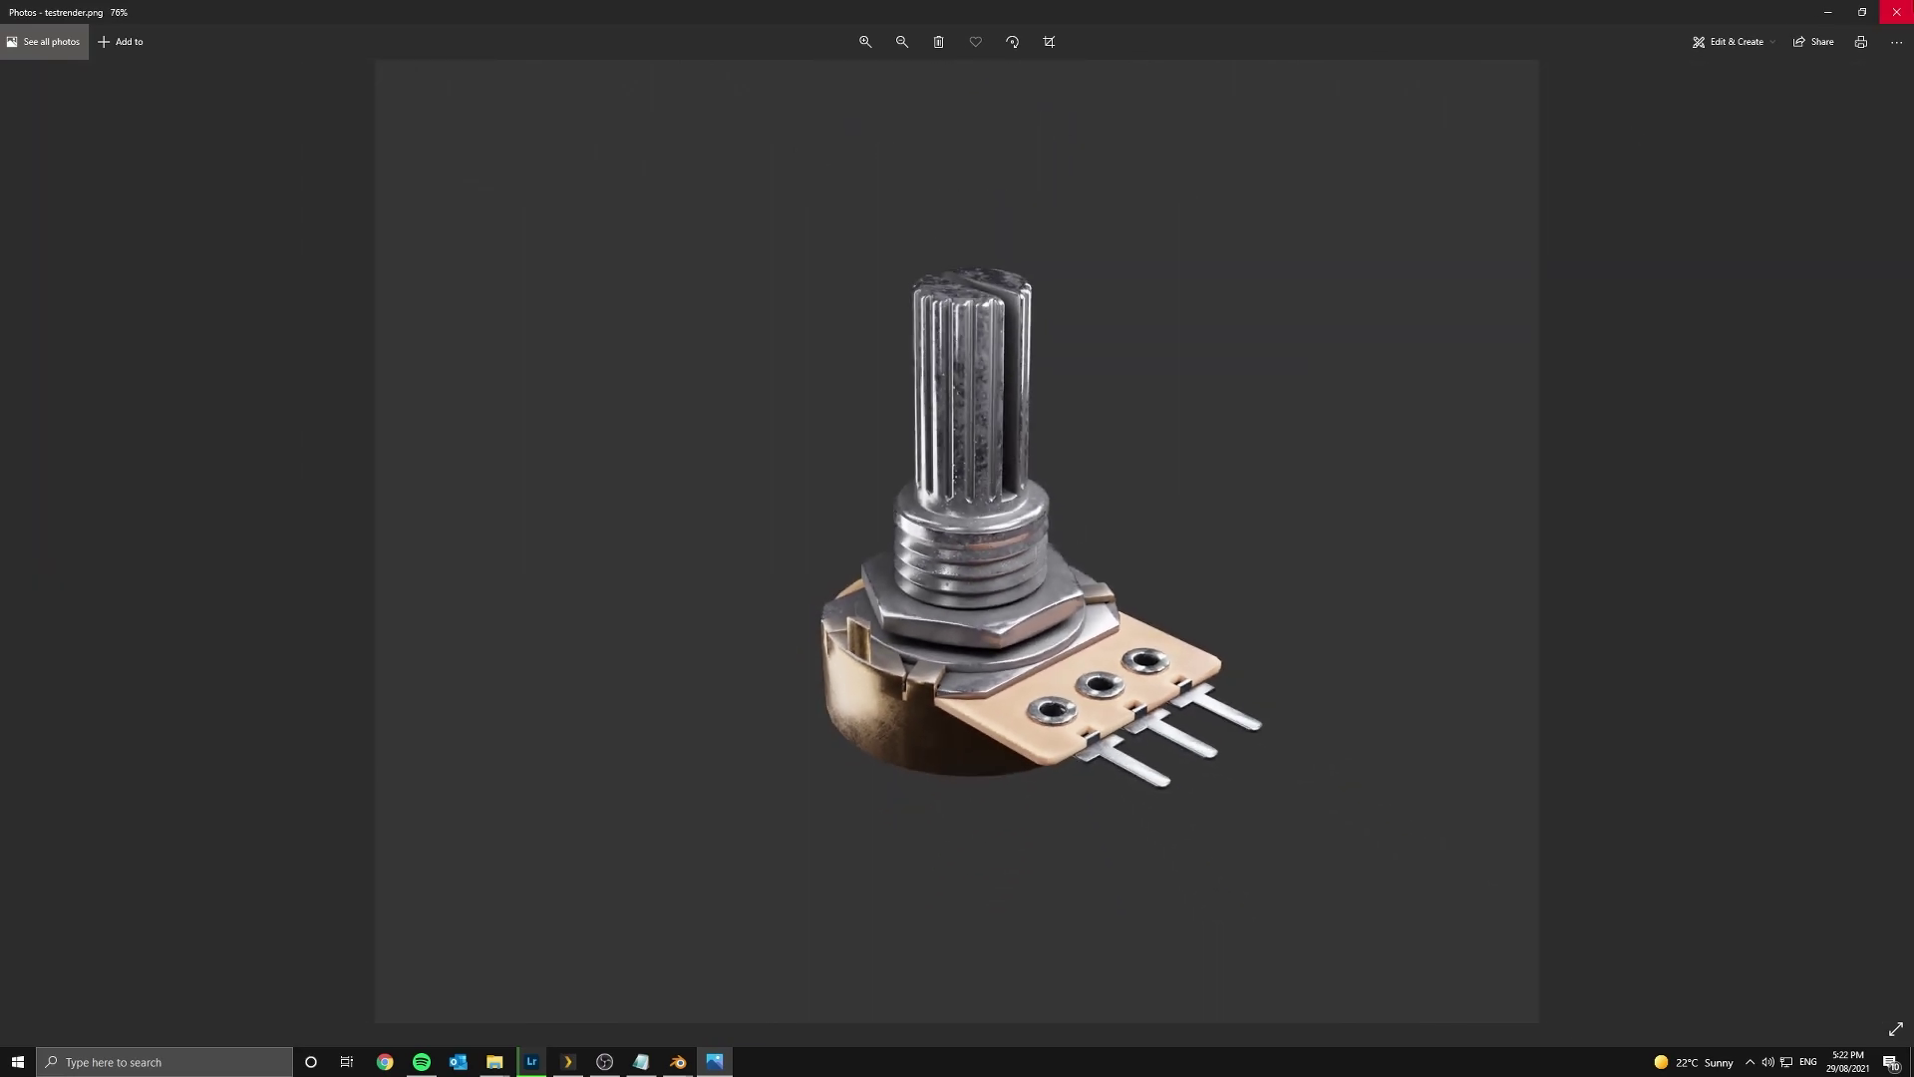
left_click(1896, 12)
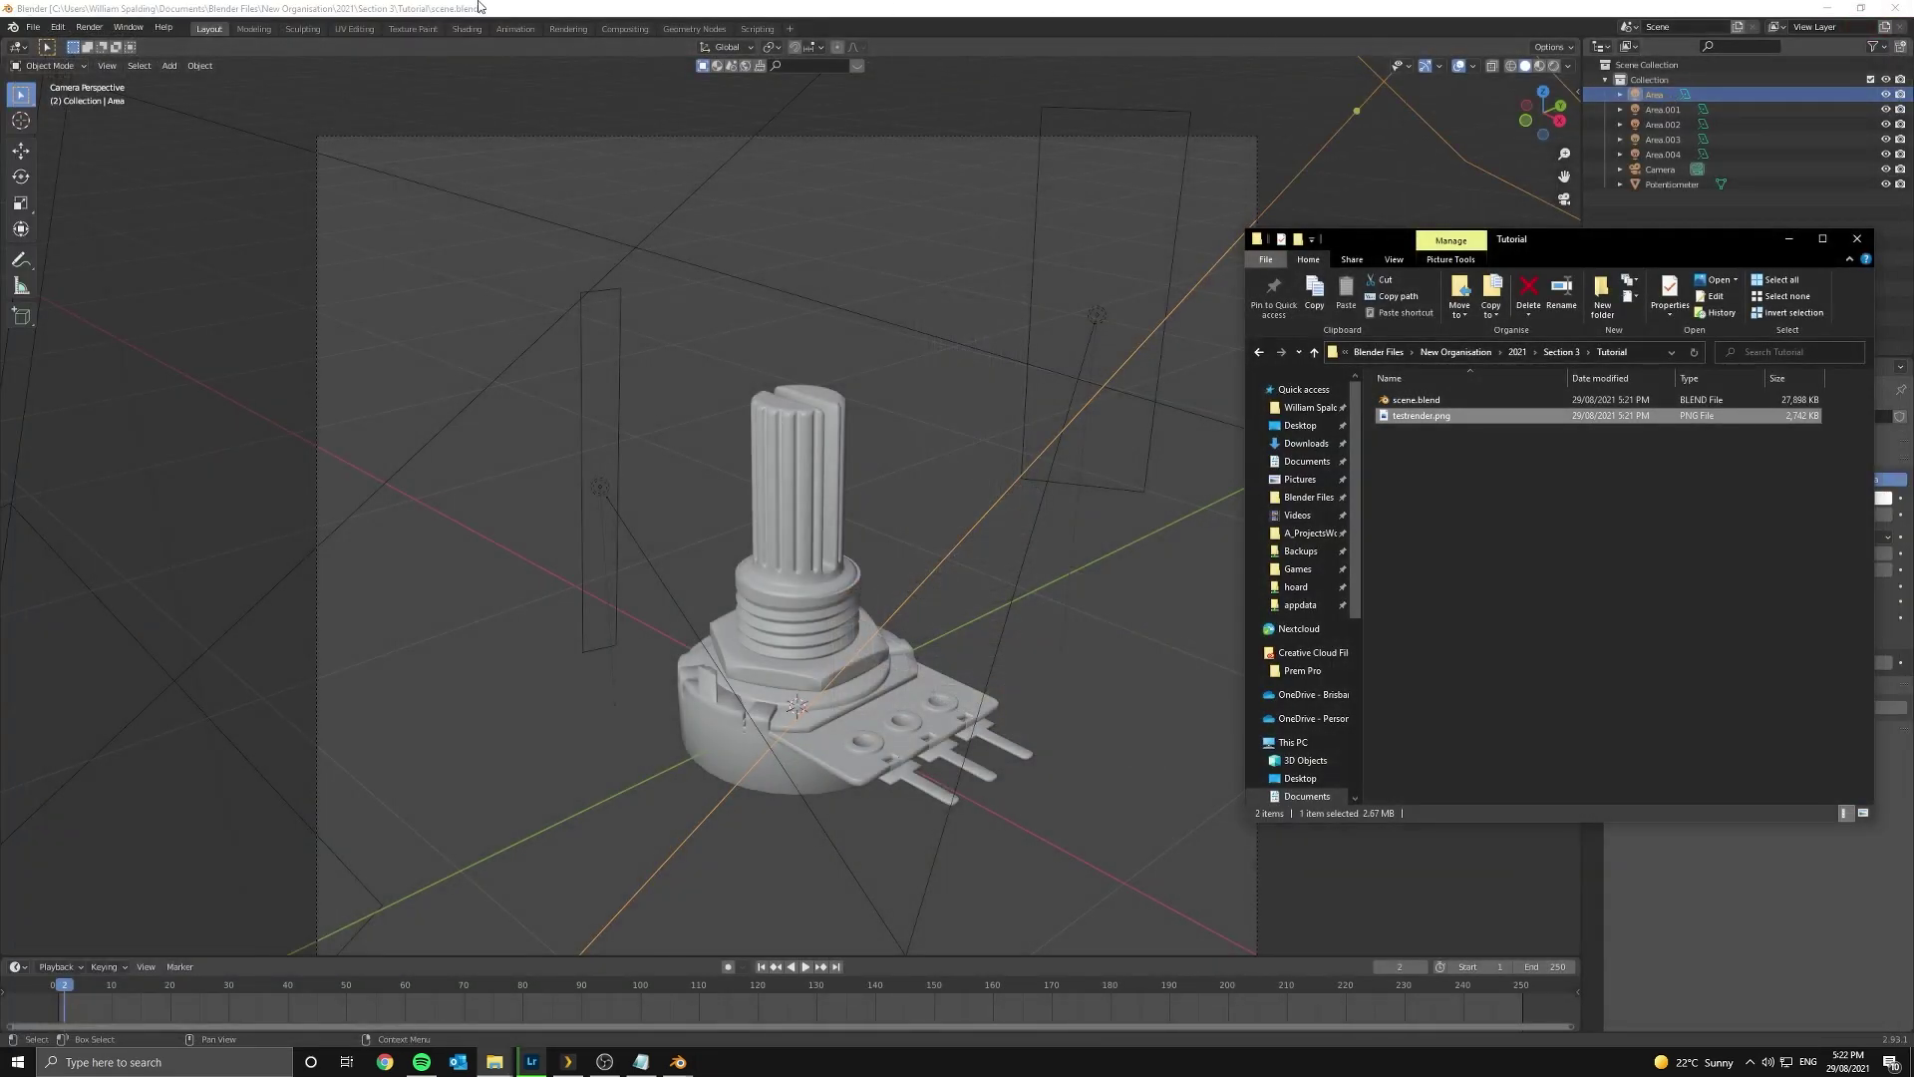
- View the compositing node setup and return to the Layout workspace
left_click(634, 28)
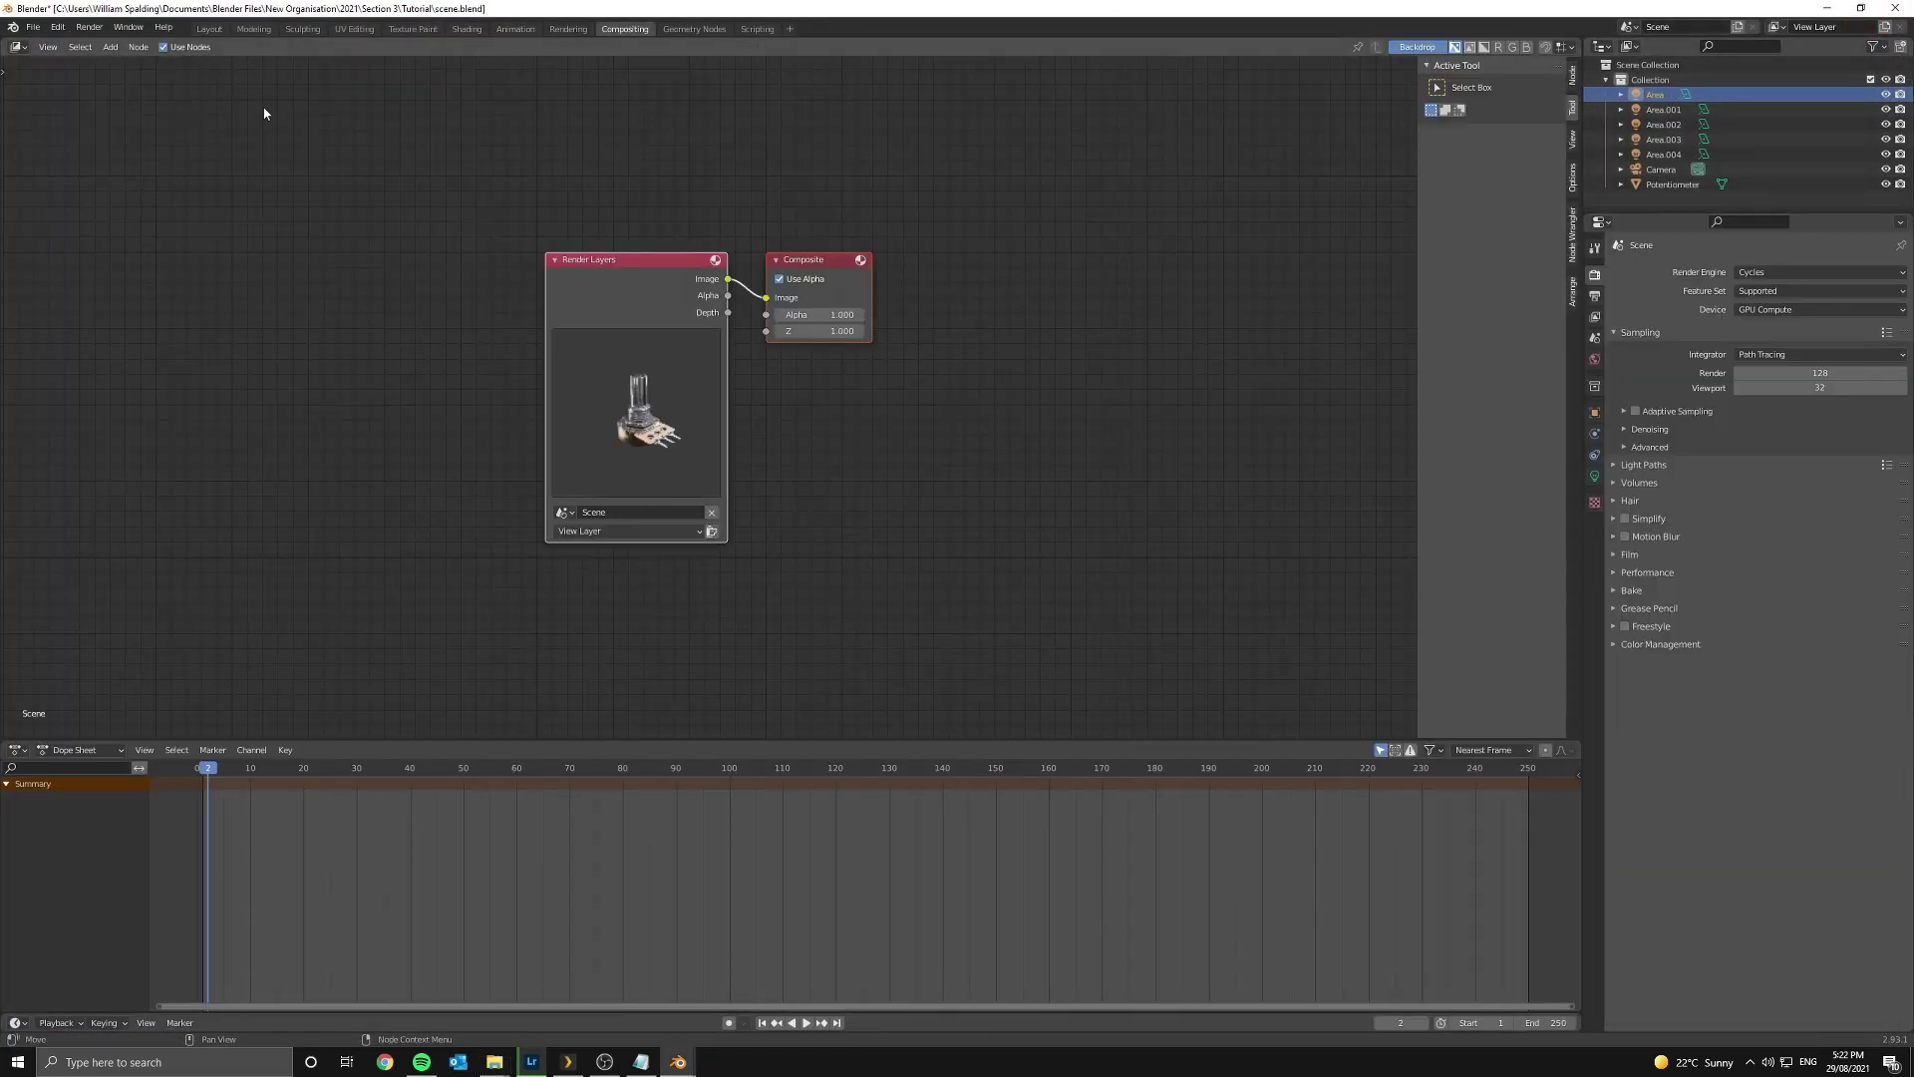
middle_click_drag(714, 296, 783, 416)
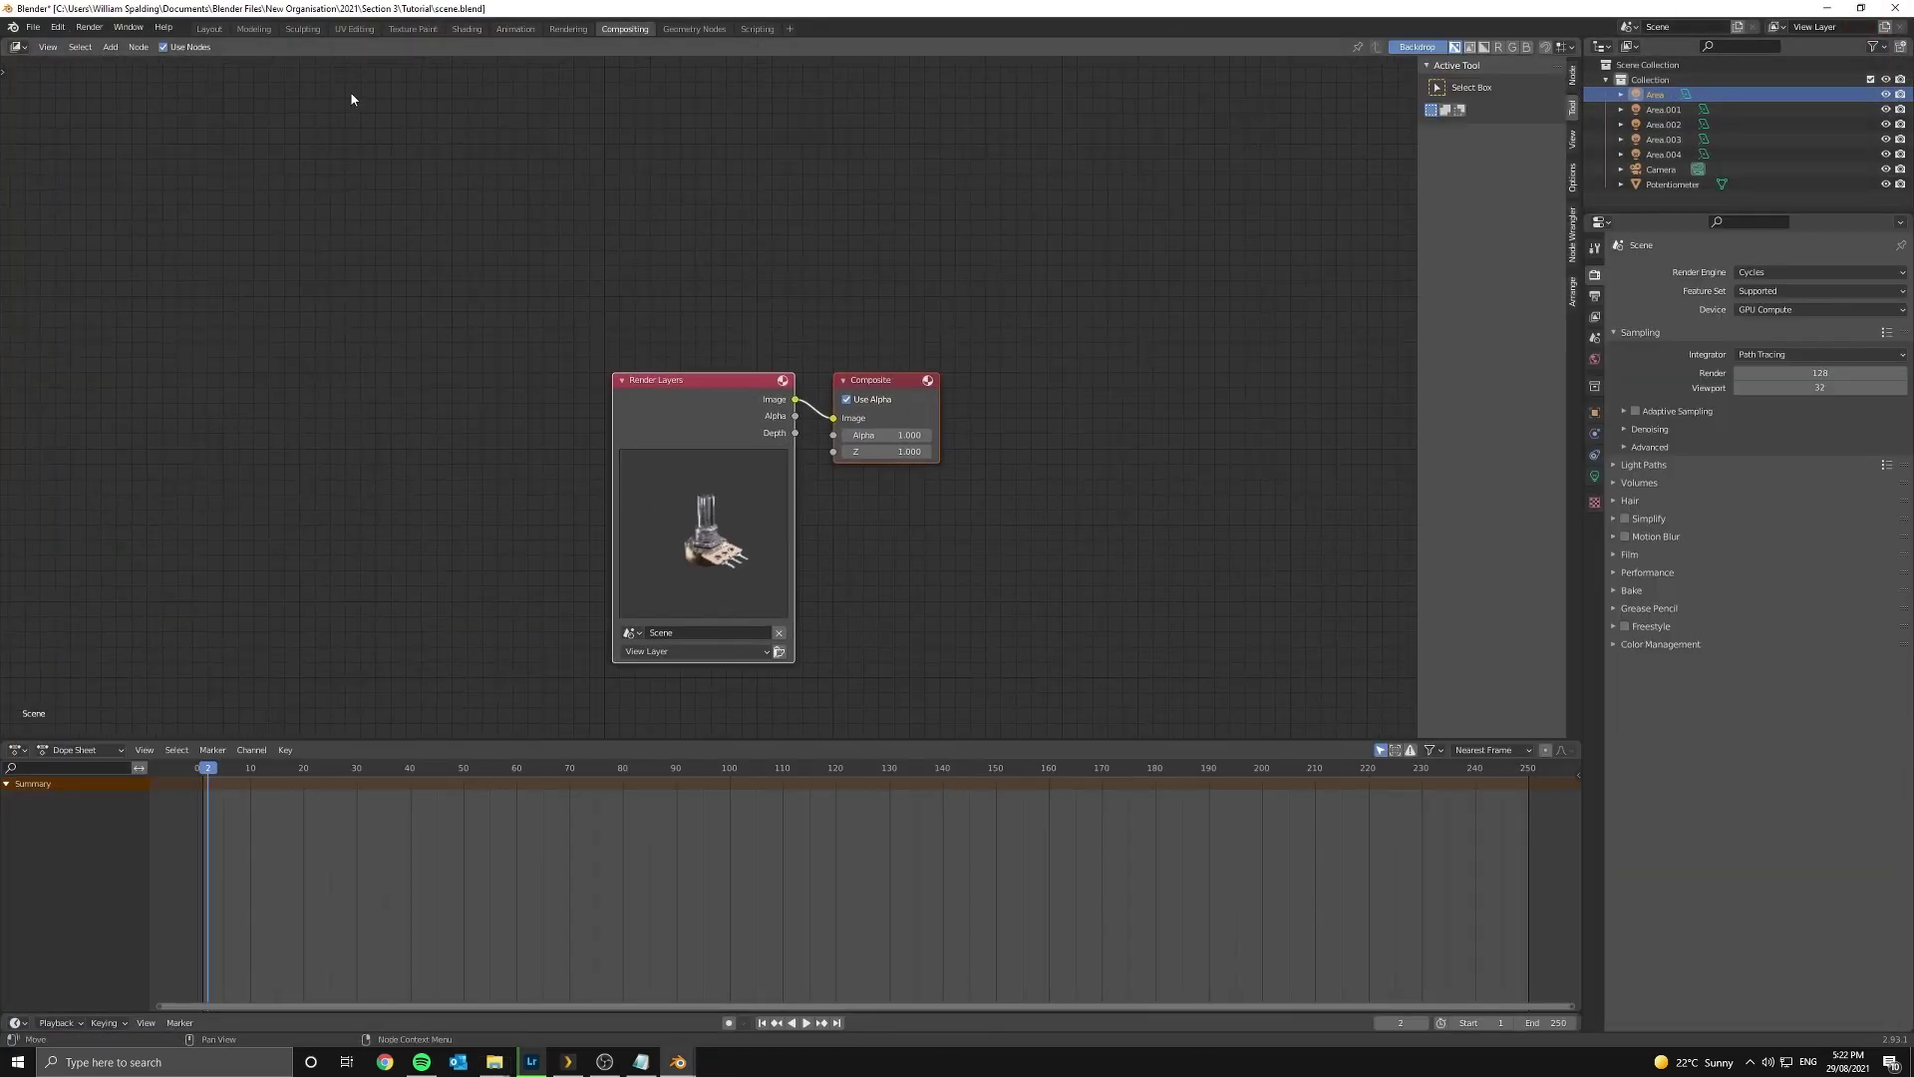
left_click(209, 28)
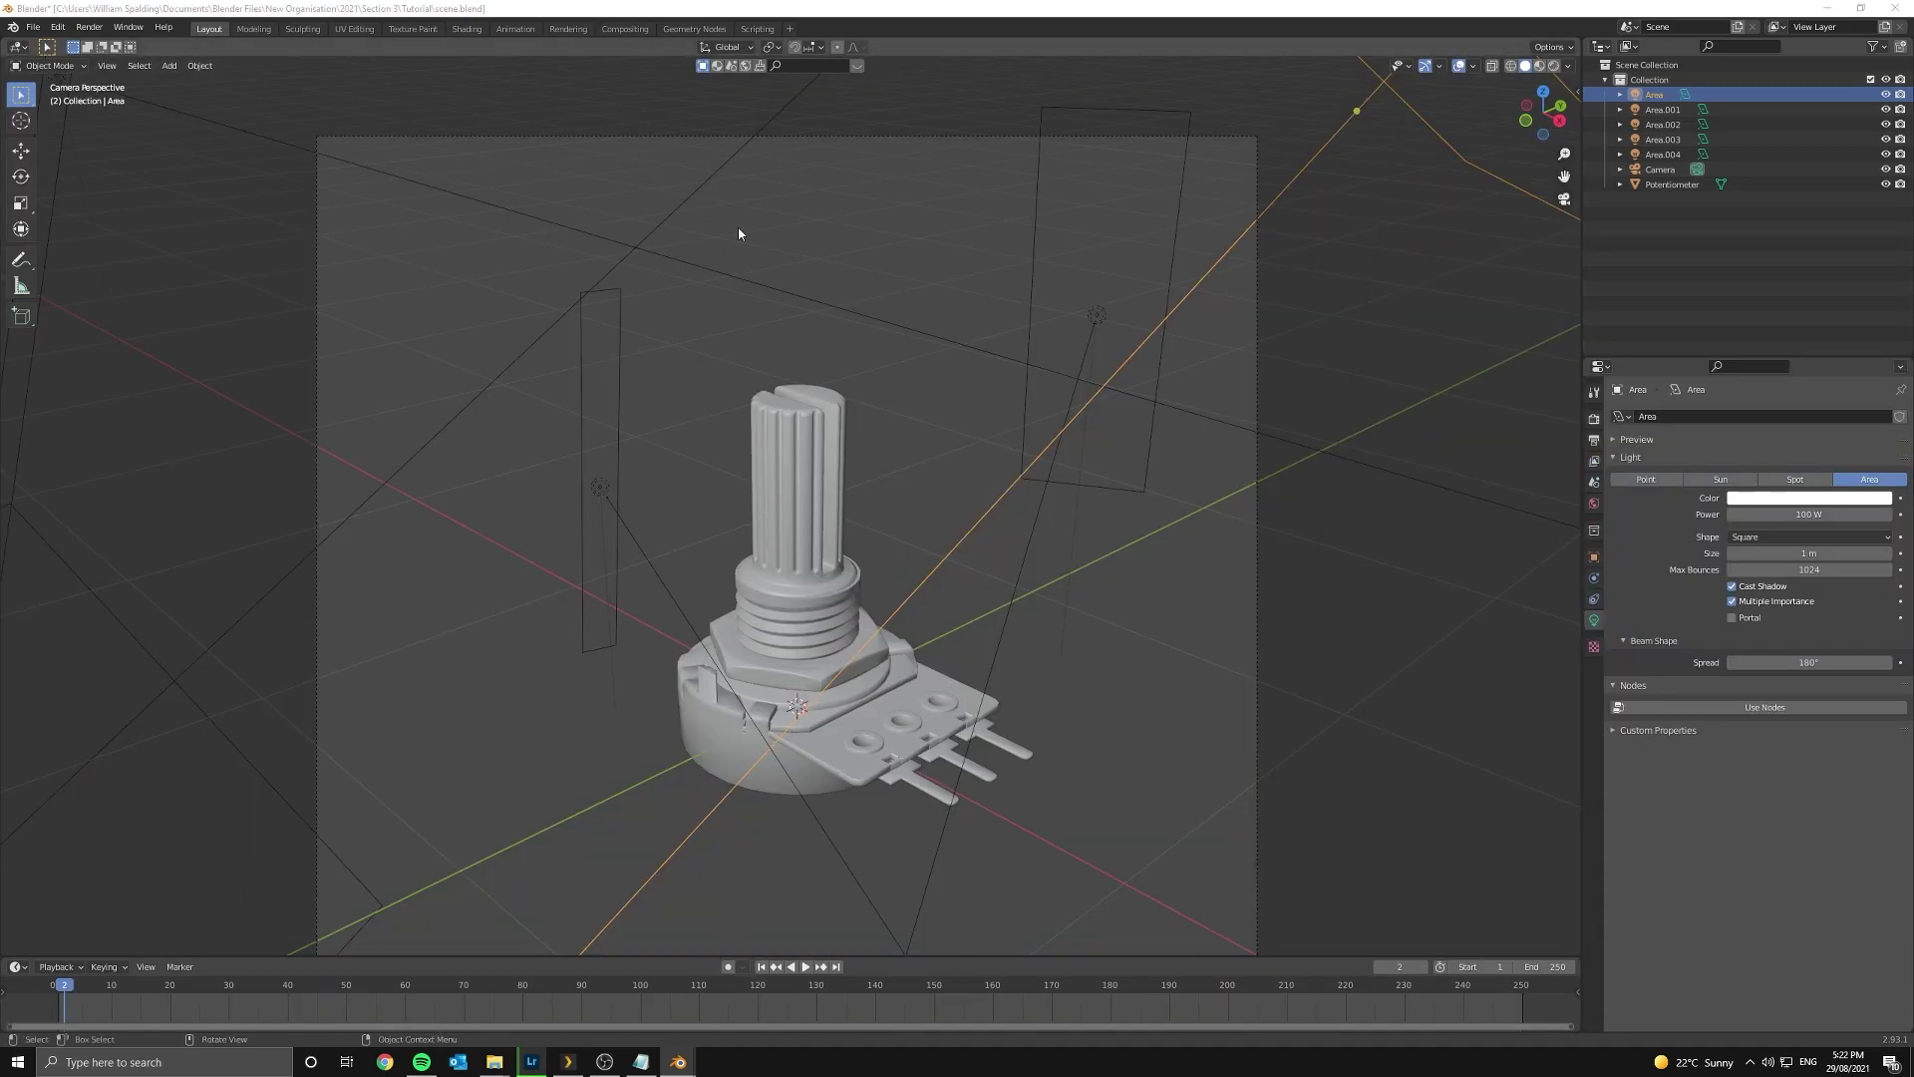
- Switch to Lightroom with the original potentiometer render and close its list of versions
key("super")
type("lightroom")
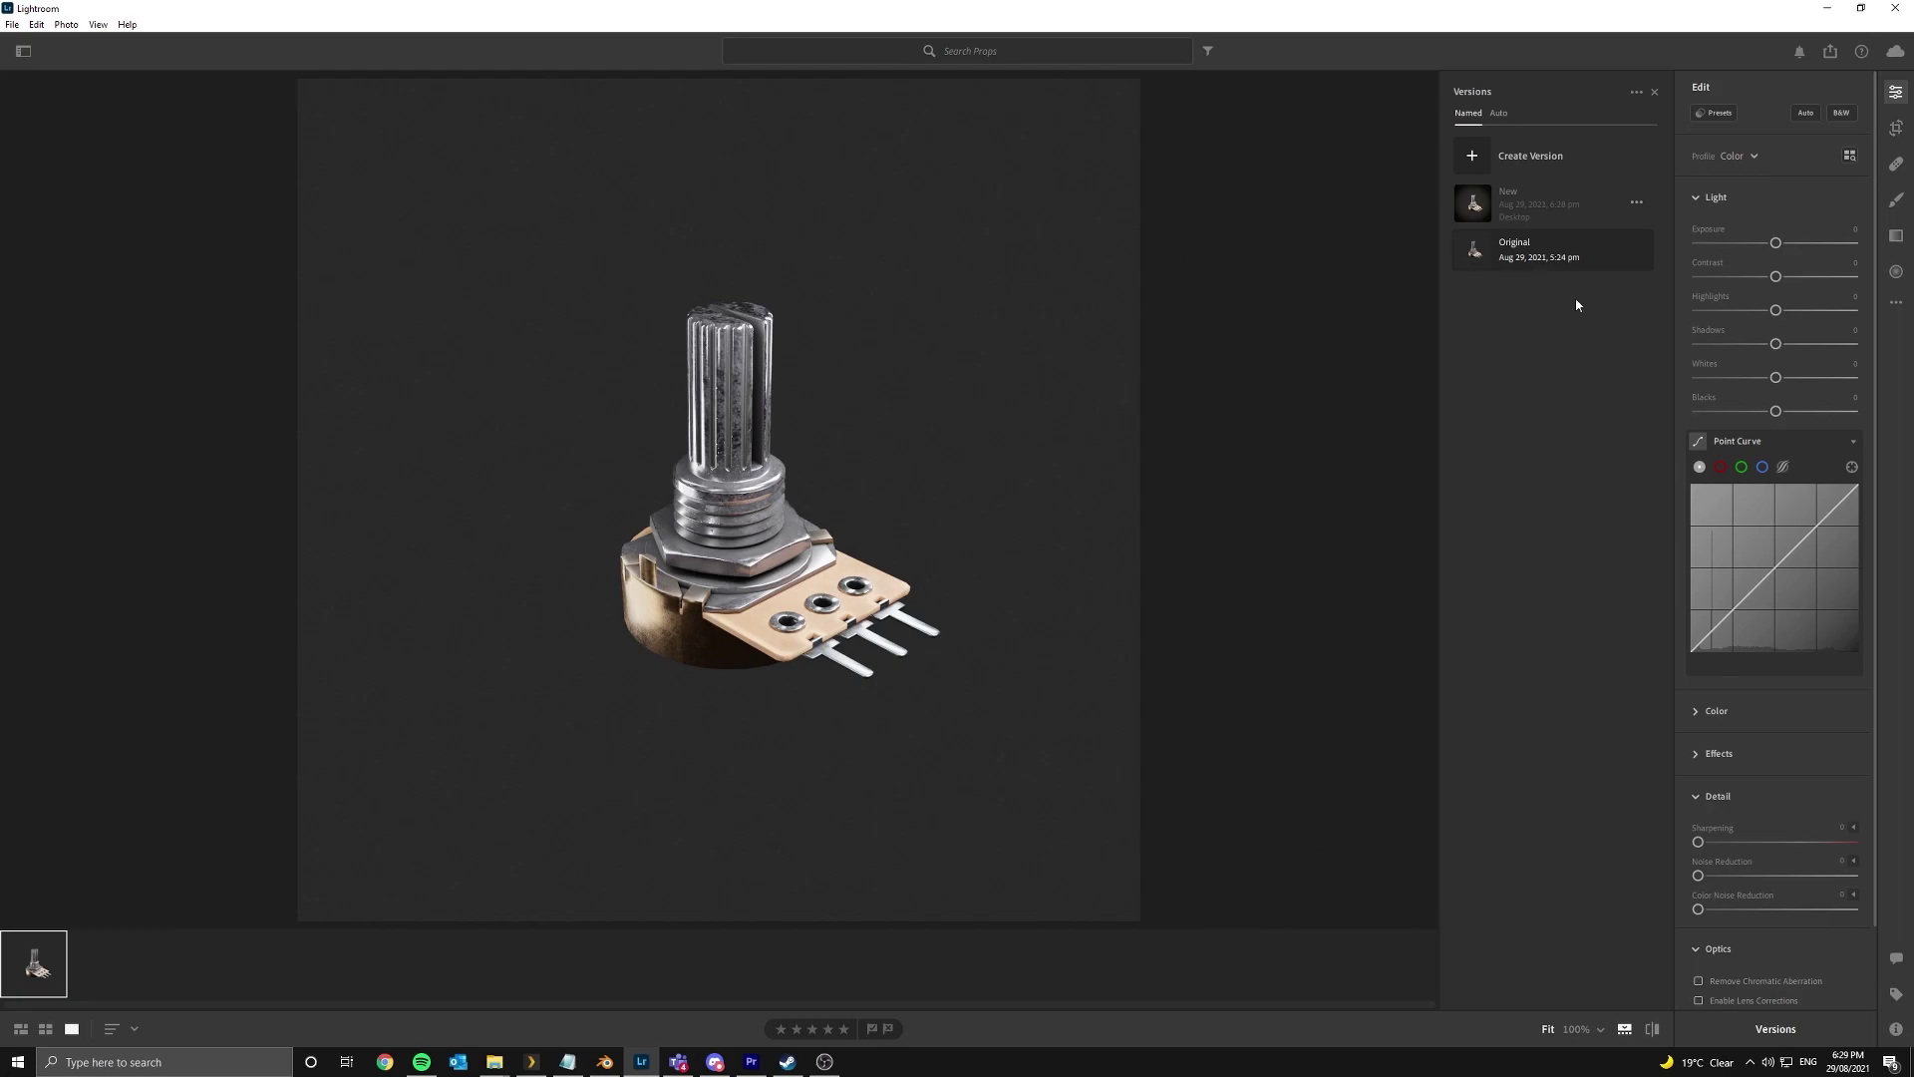
key("backslash")
left_click(1655, 91)
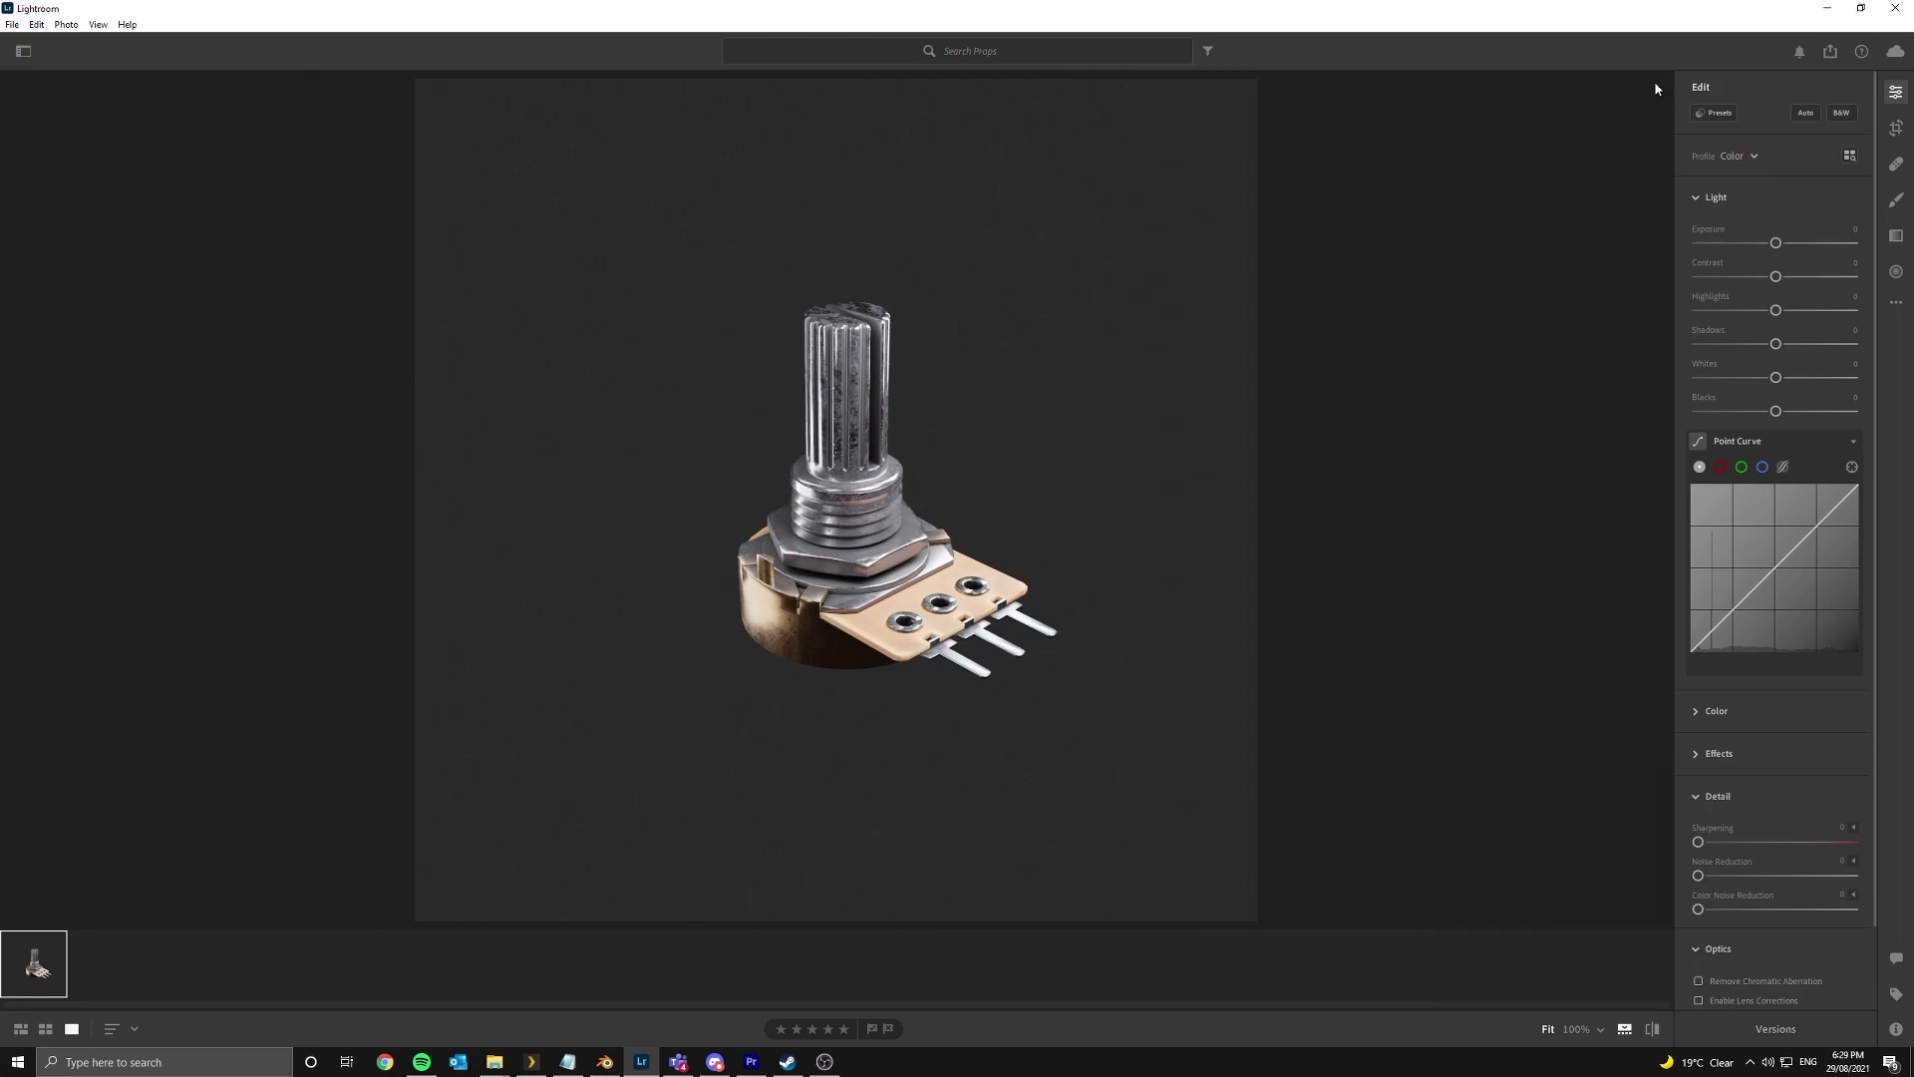
- Raise the potentiometer image's exposure to +0.19 and its contrast to about +40
double_click(1780, 245, "shift")
left_click_drag(1780, 244, 1809, 278)
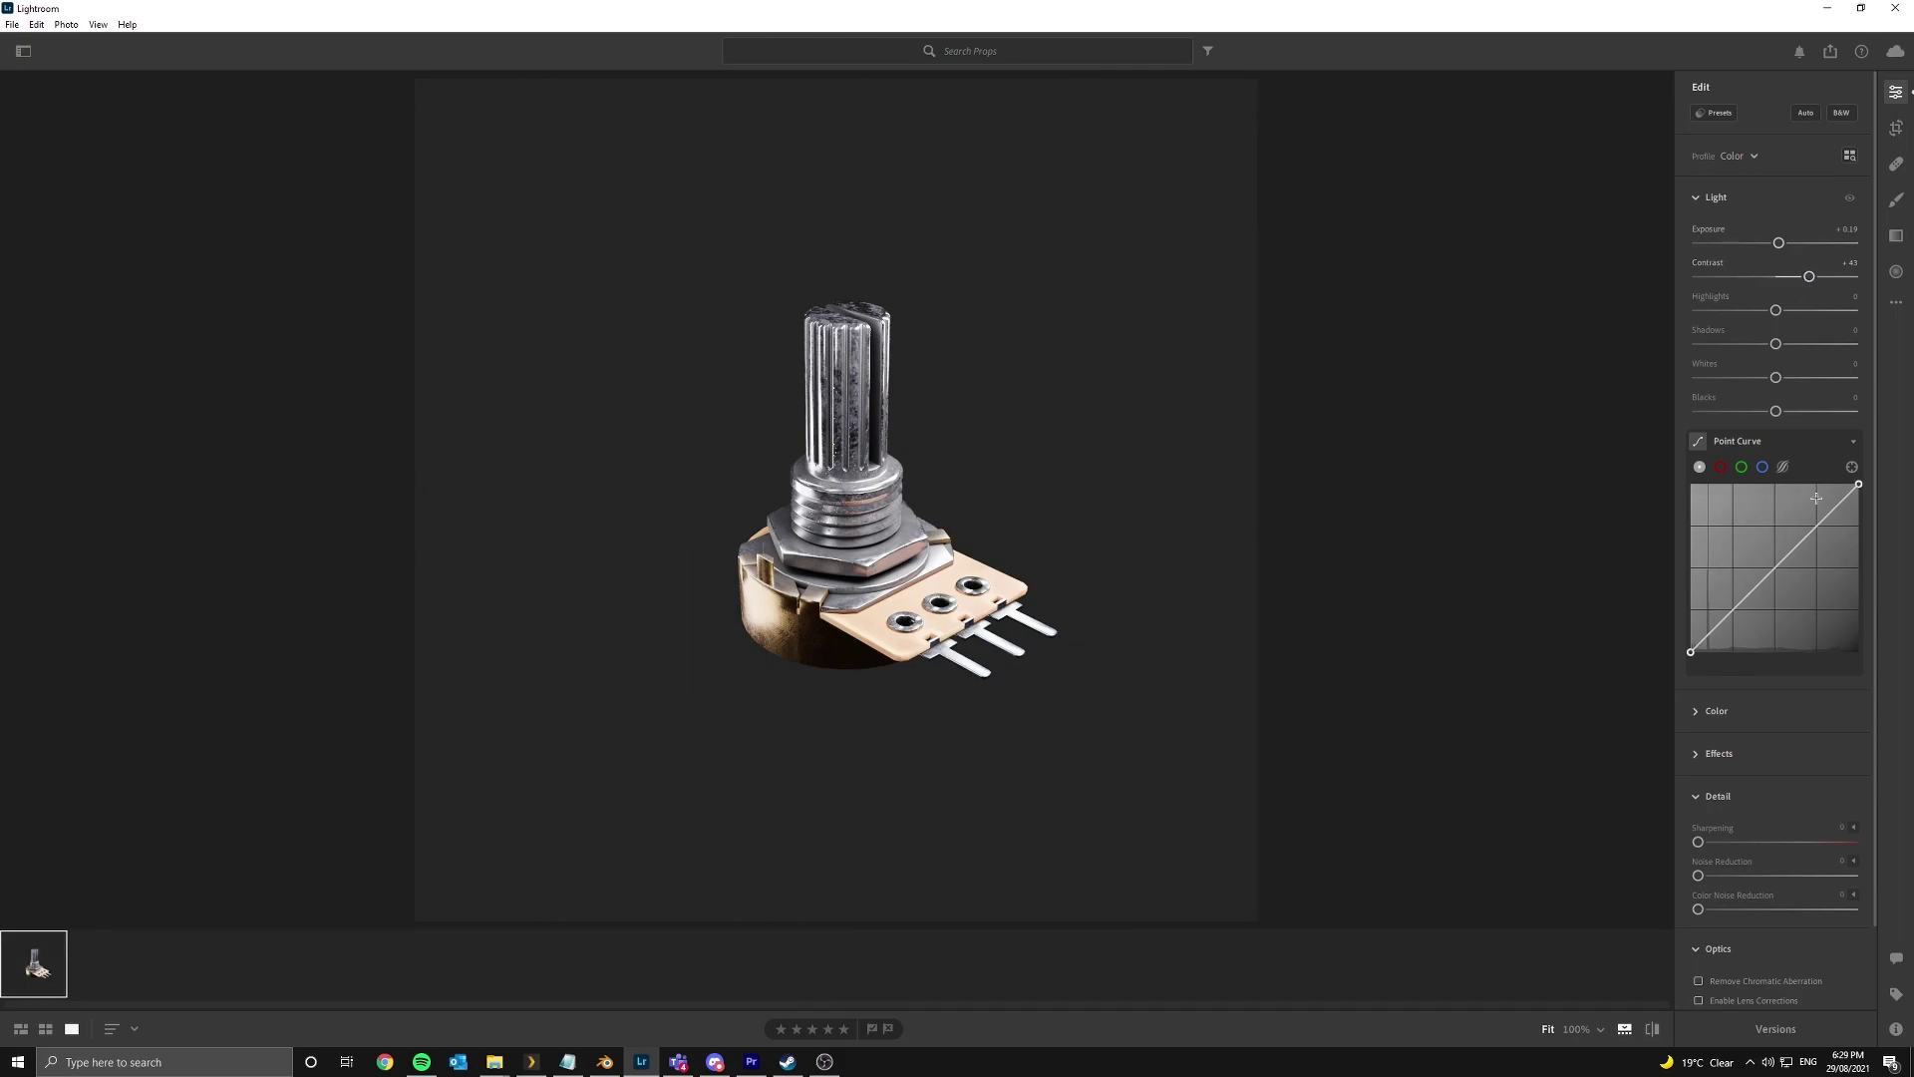
- Expand the effects settings and darken the image's edges with a vignette of -53
scroll(1730, 663, "down", 1)
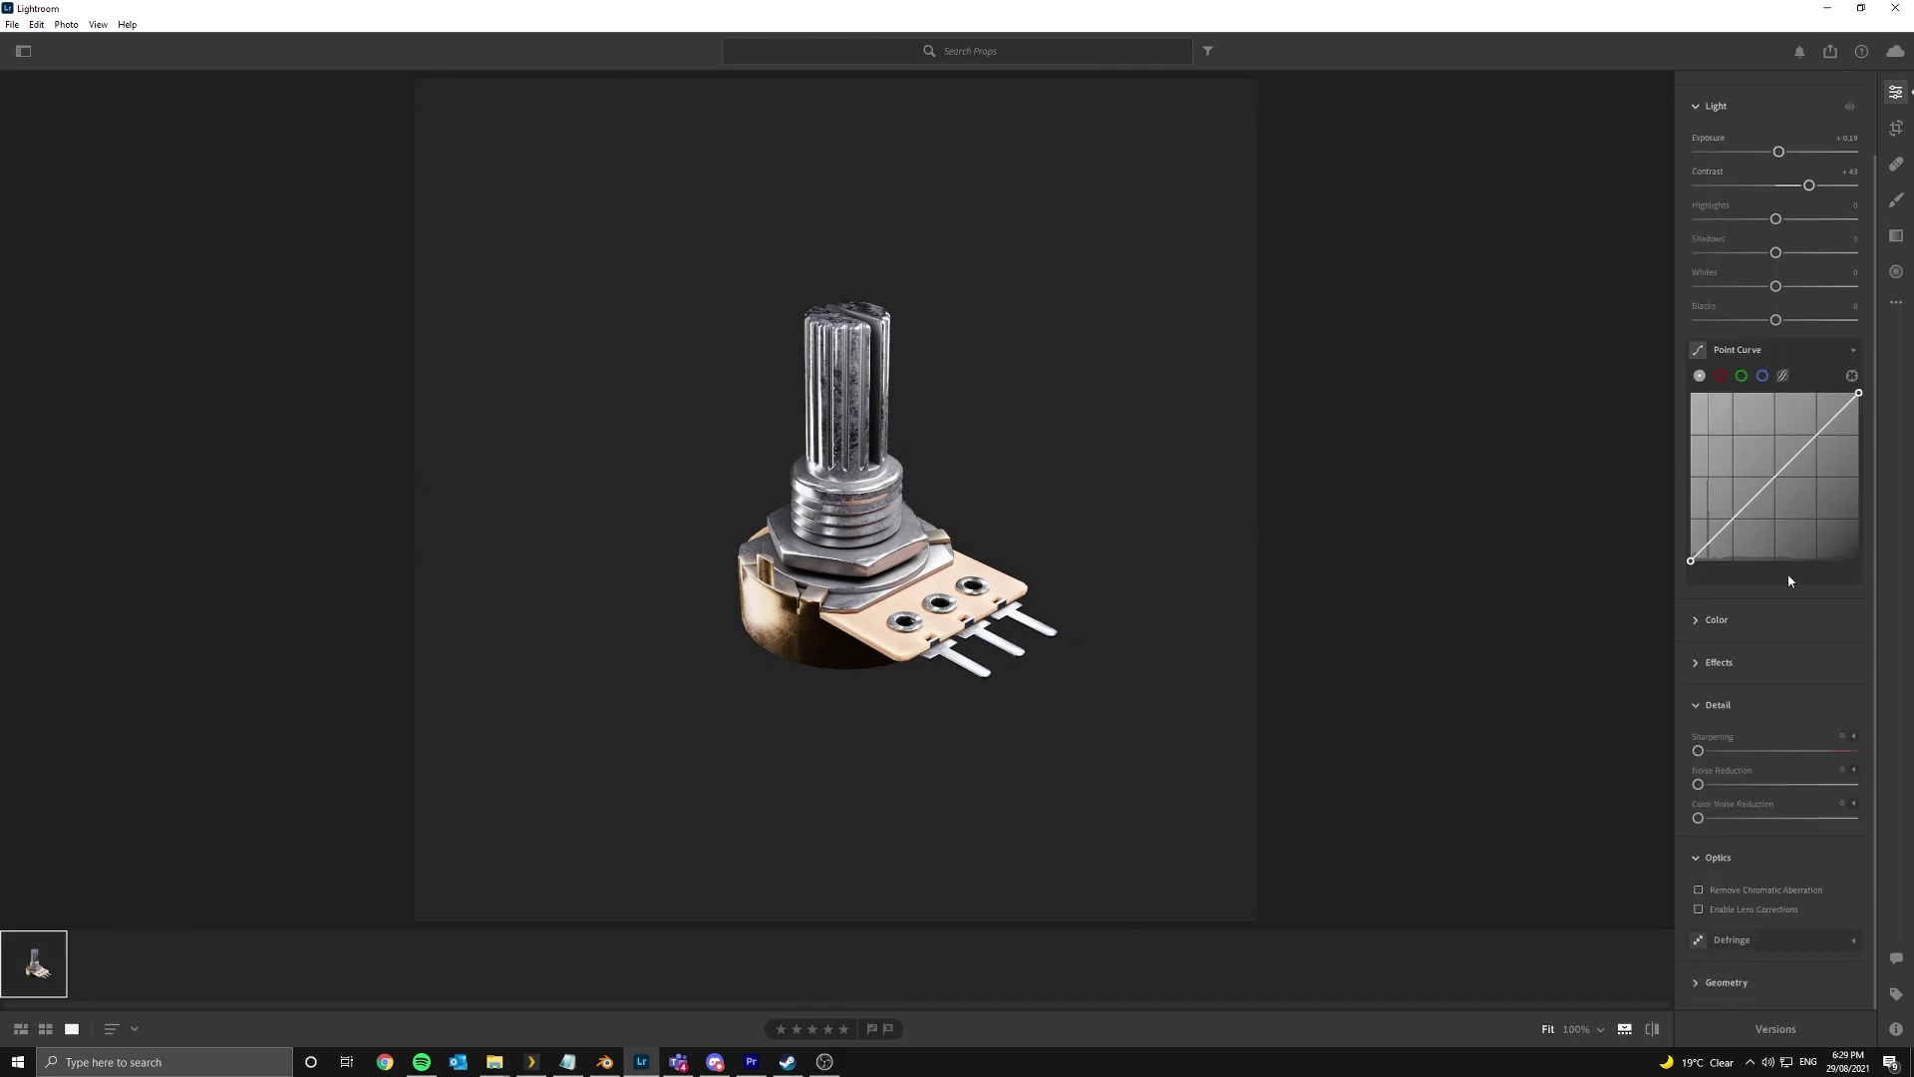
left_click(1706, 663)
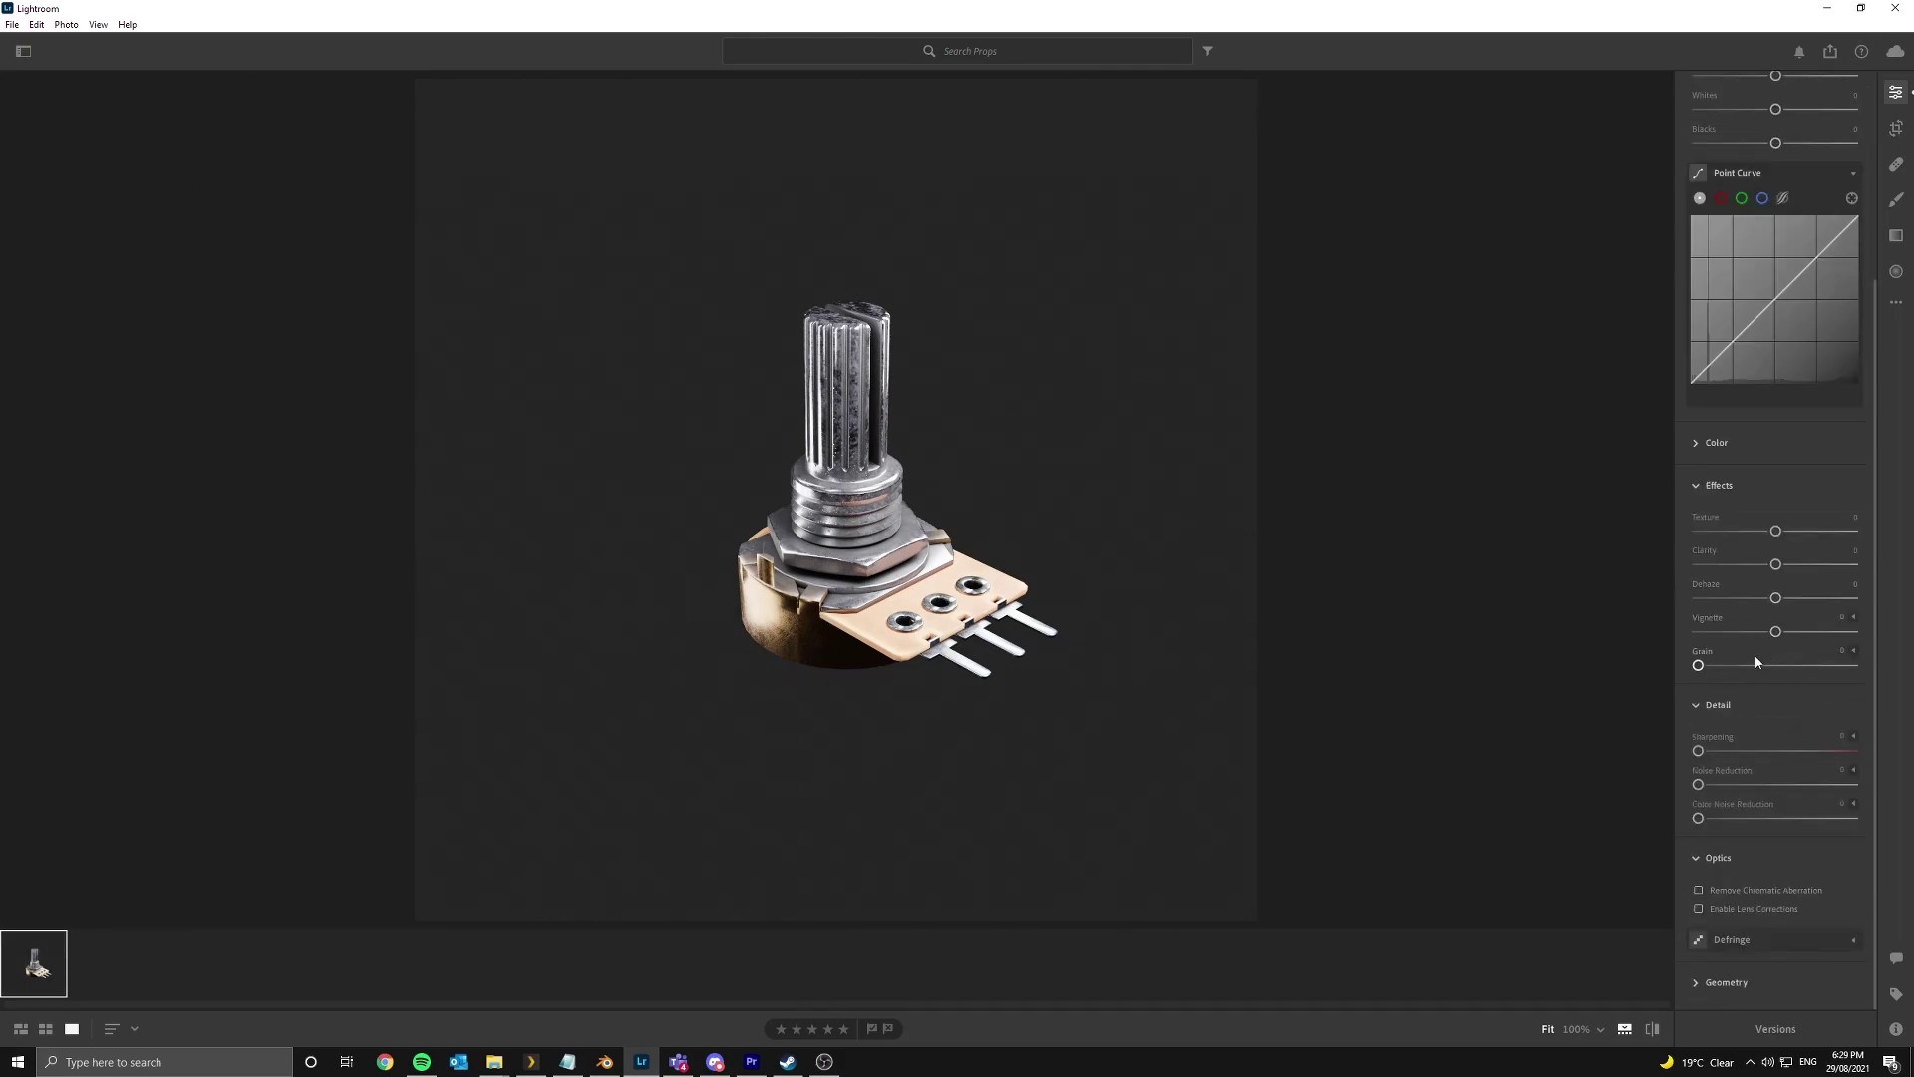
left_click(1842, 616)
type("-53")
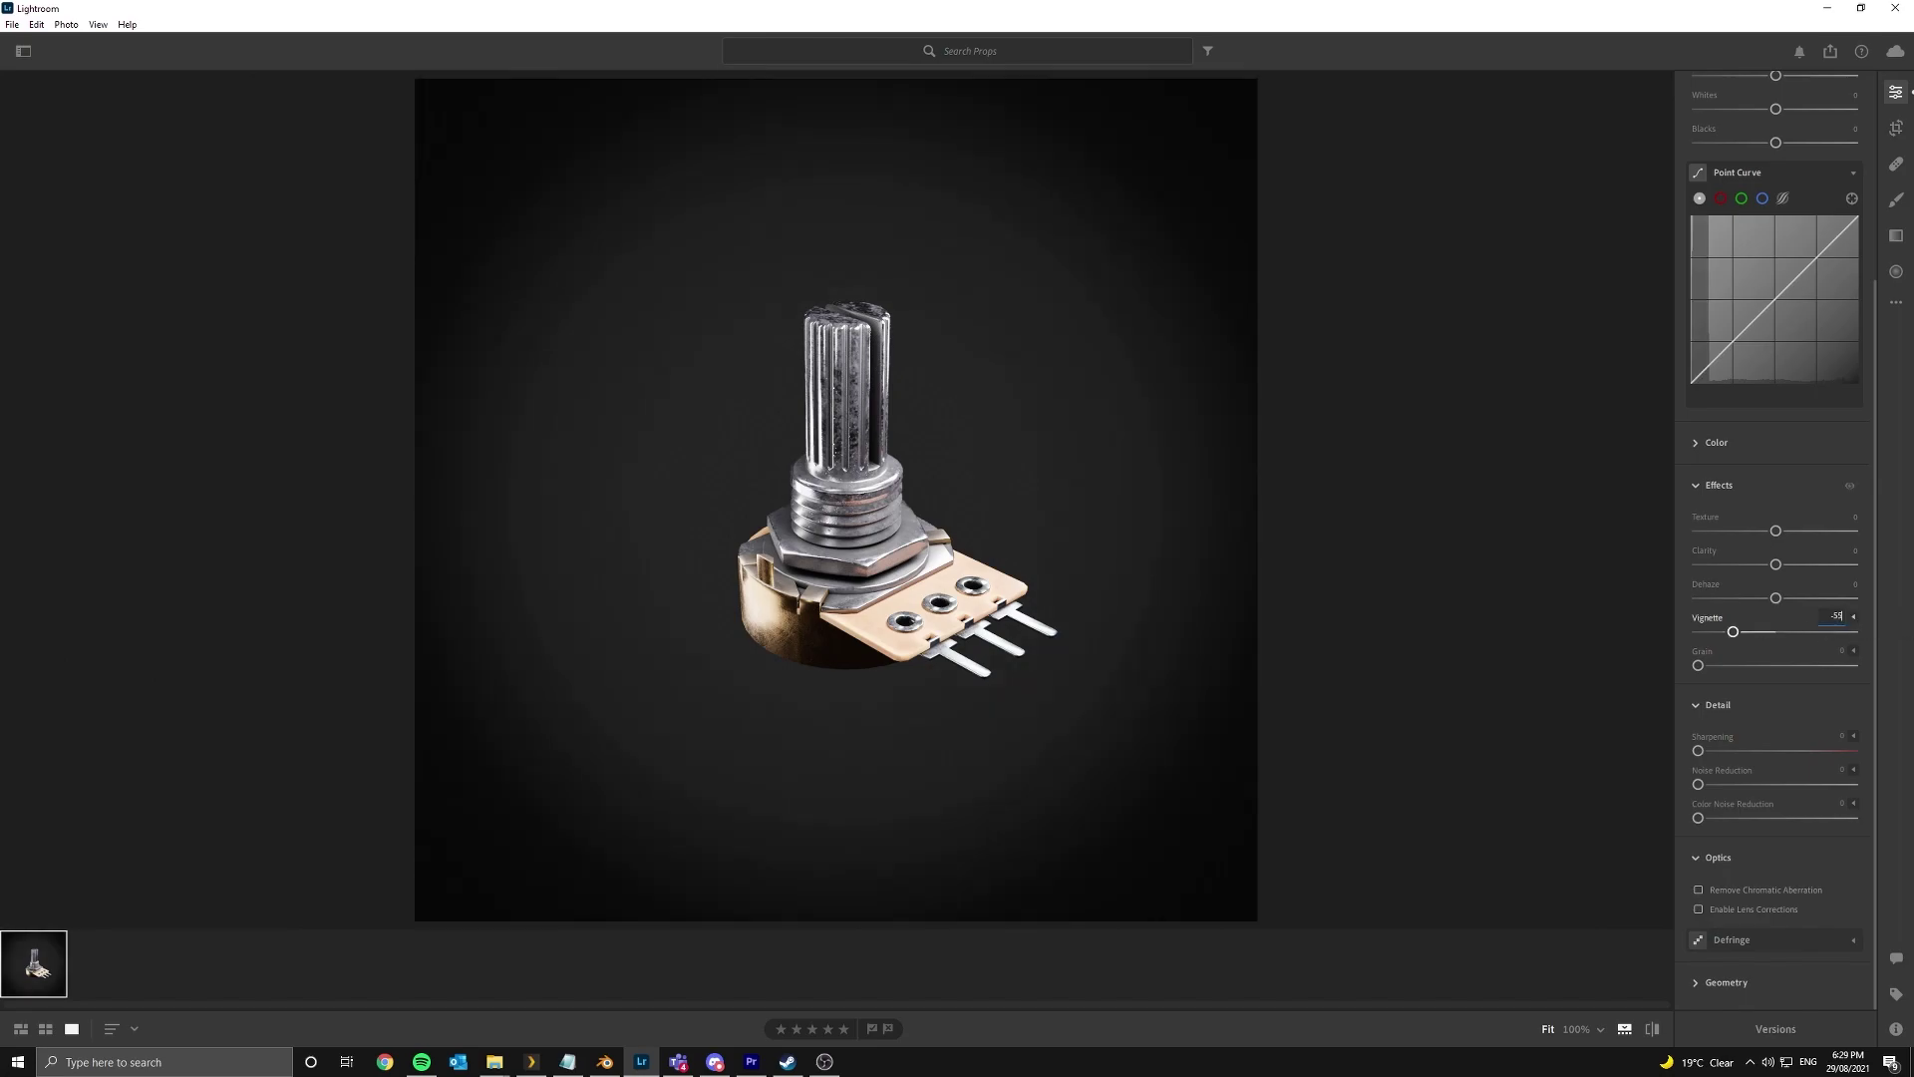
key("Return")
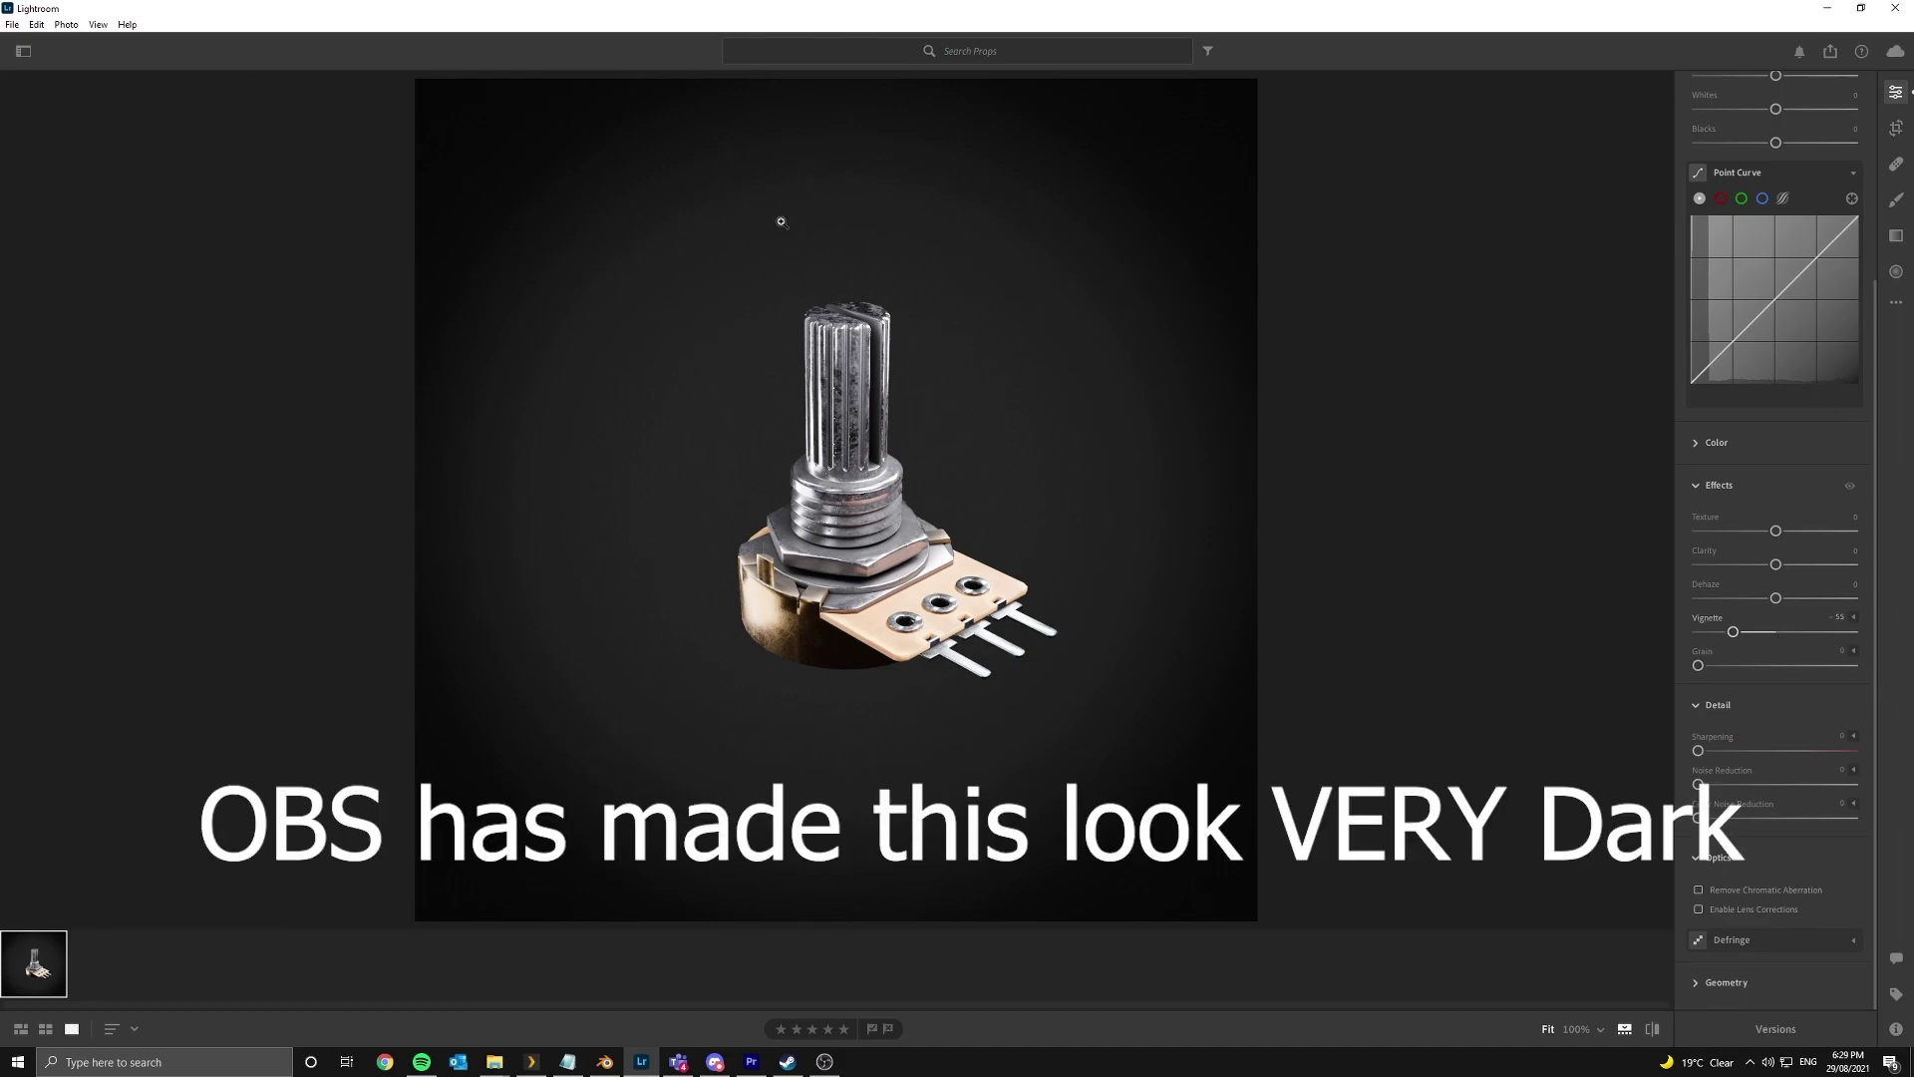
- Reduce the potentiometer image's contrast to about +7
scroll(1840, 436, "up", 3)
left_click_drag(1822, 275, 1783, 280)
scroll(1786, 445, "down", 3)
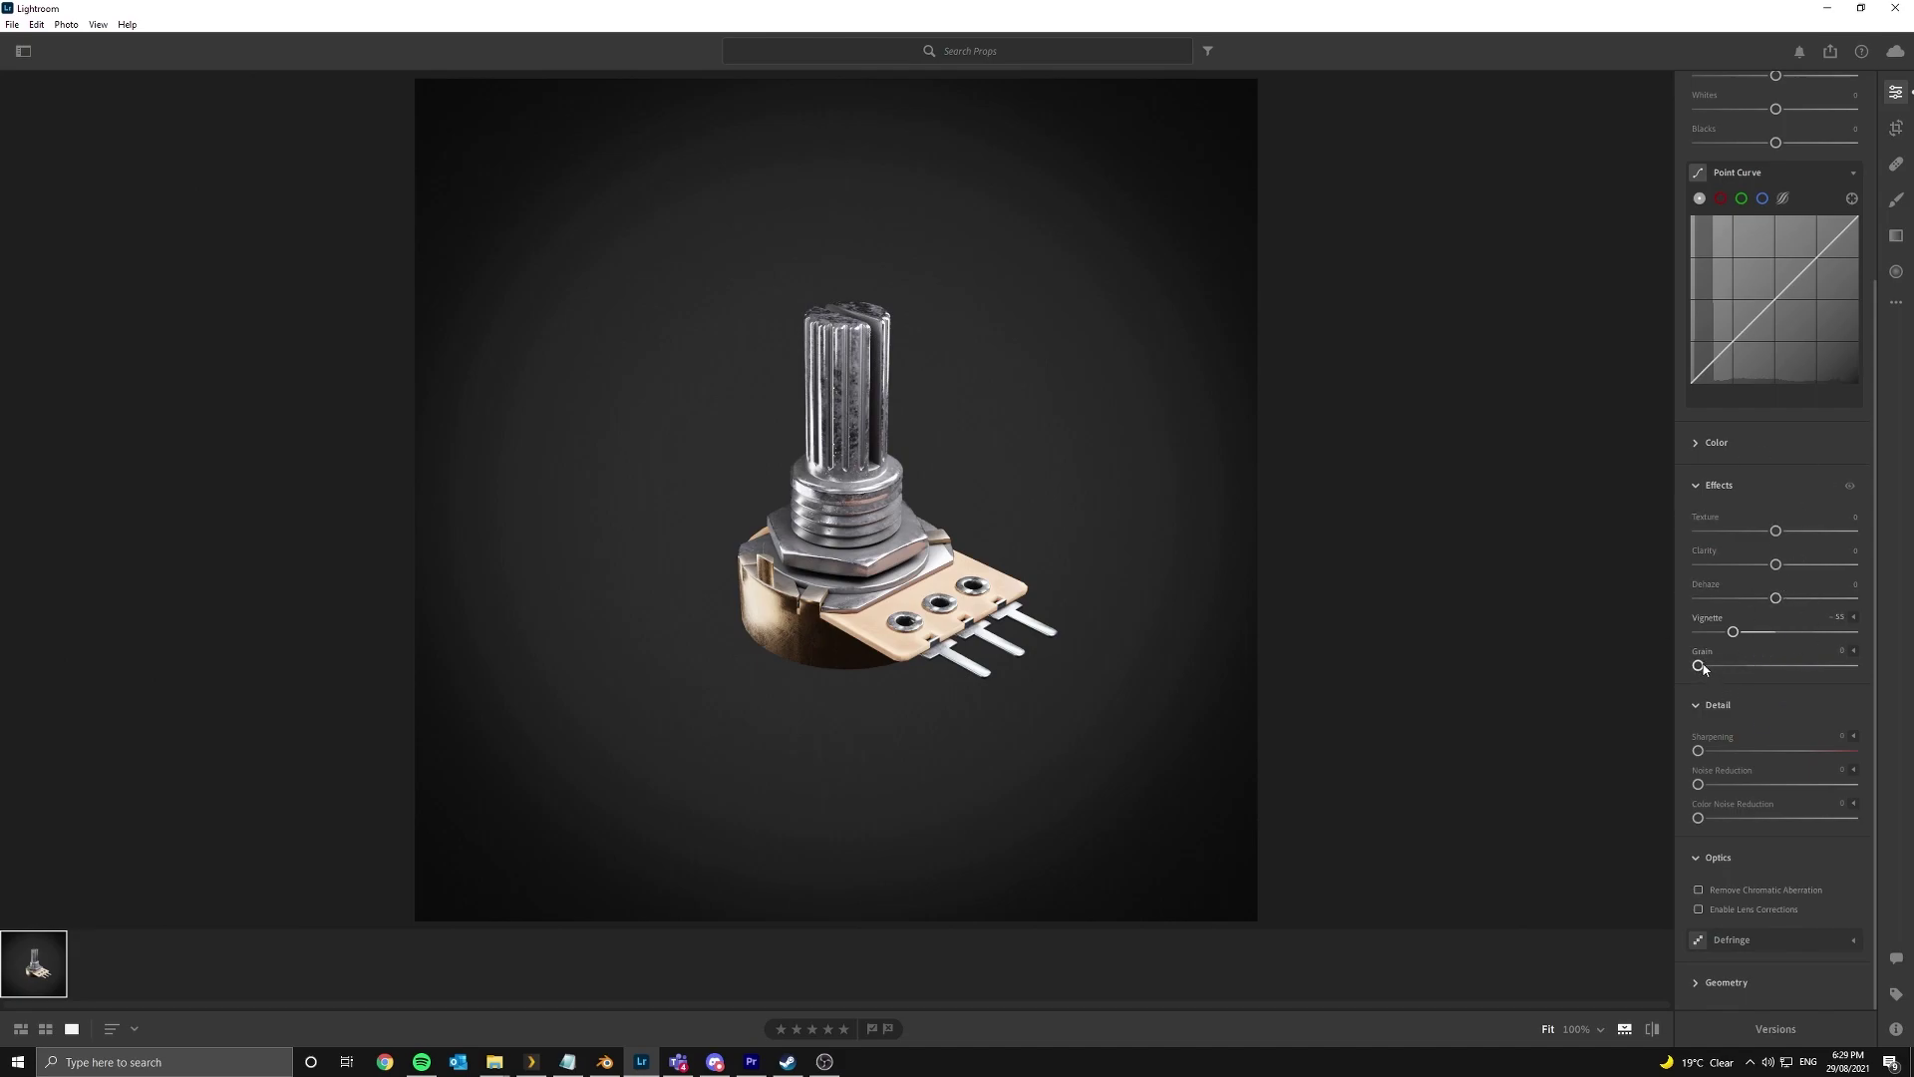
- Add grain of 7 to the image and check its texture up close around the brass base
left_click(544, 713)
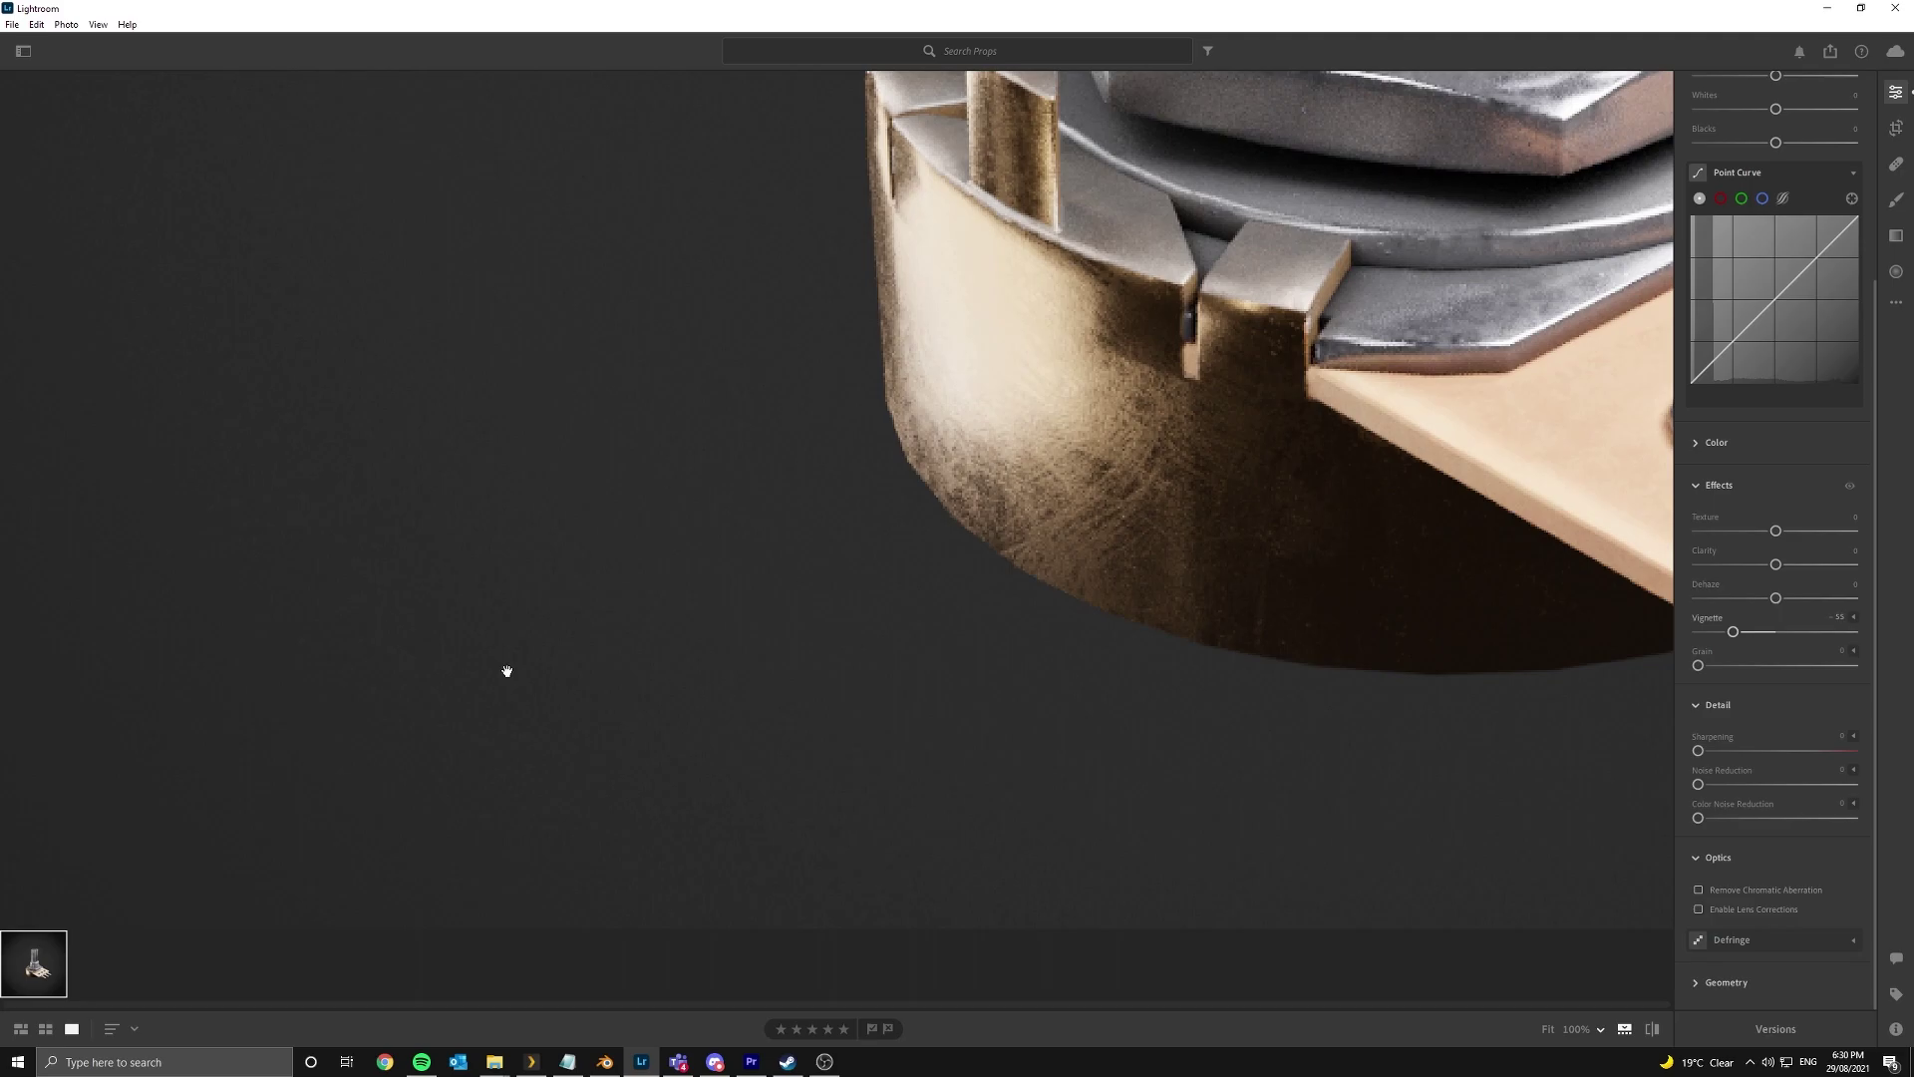
left_click(506, 671)
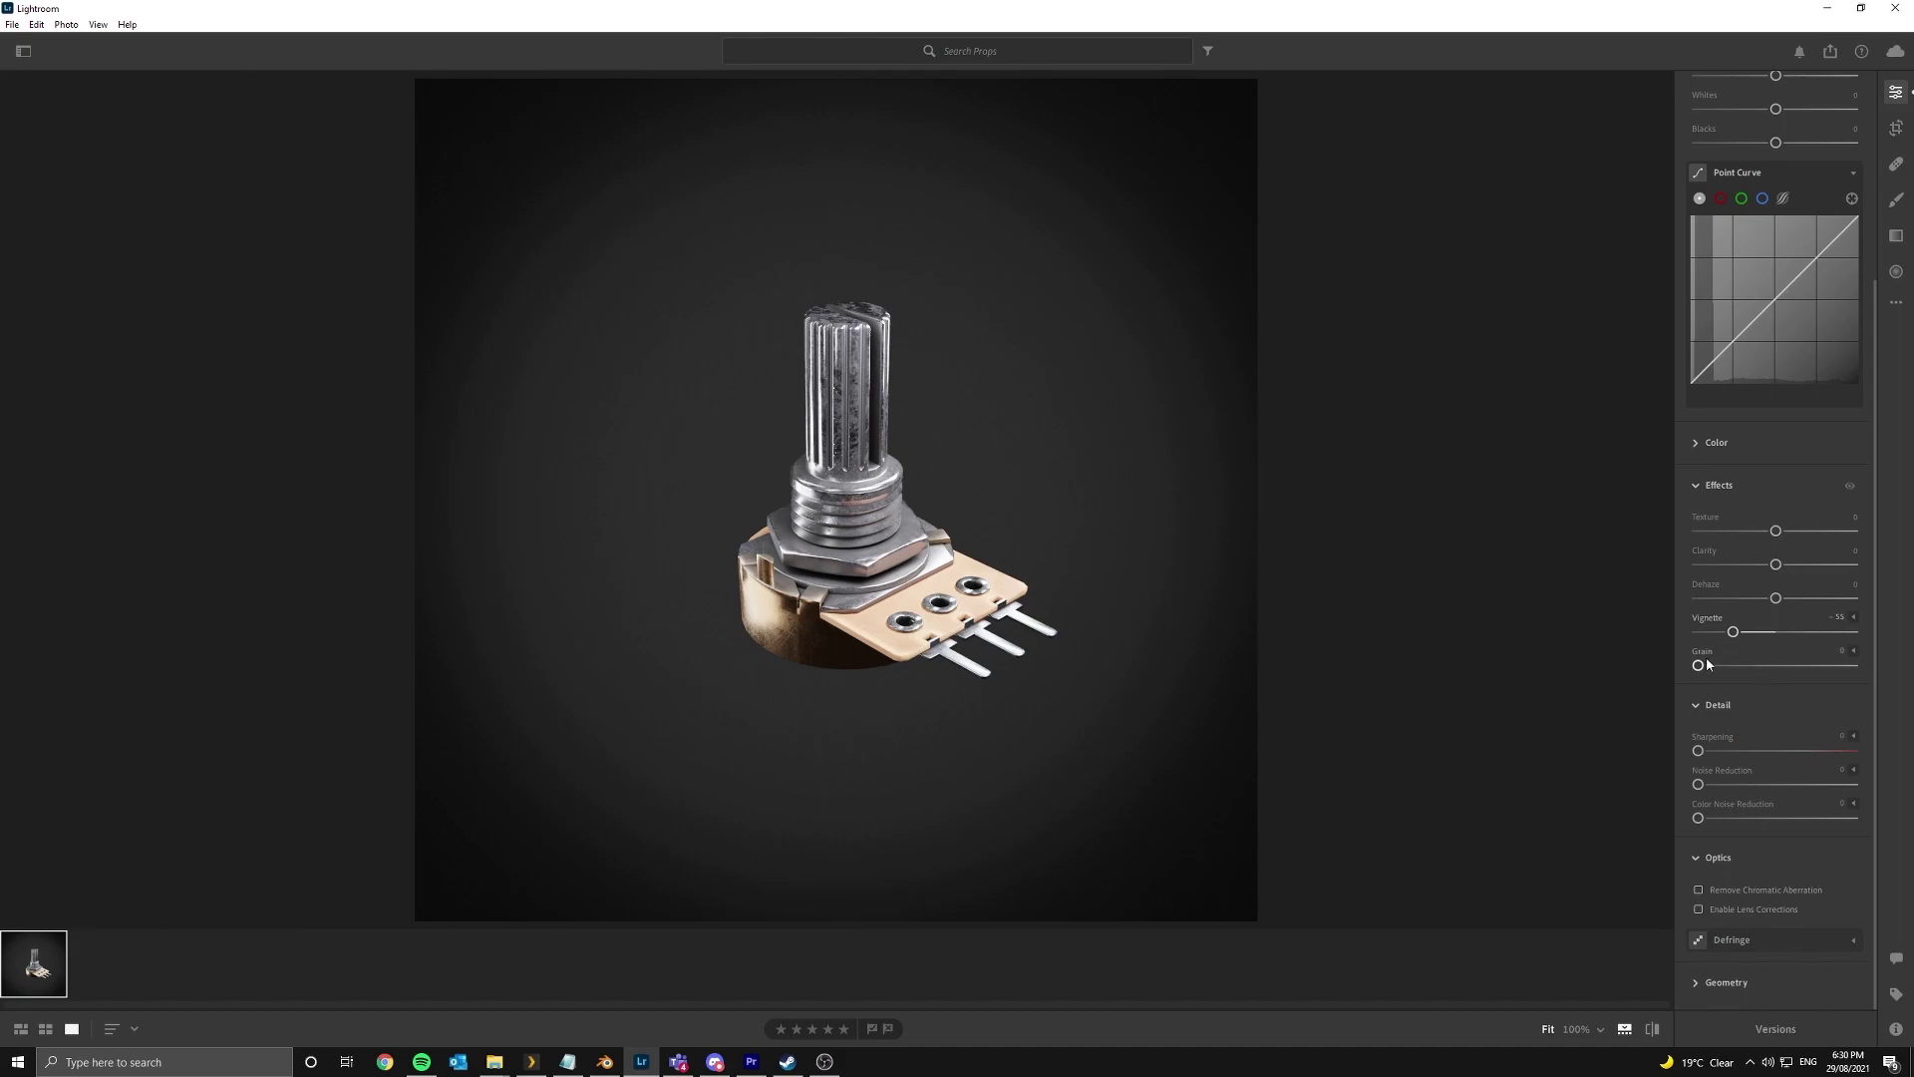
left_click(1843, 652)
type("7")
key("Return")
left_click(663, 737)
left_click_drag(1081, 308, 1026, 435)
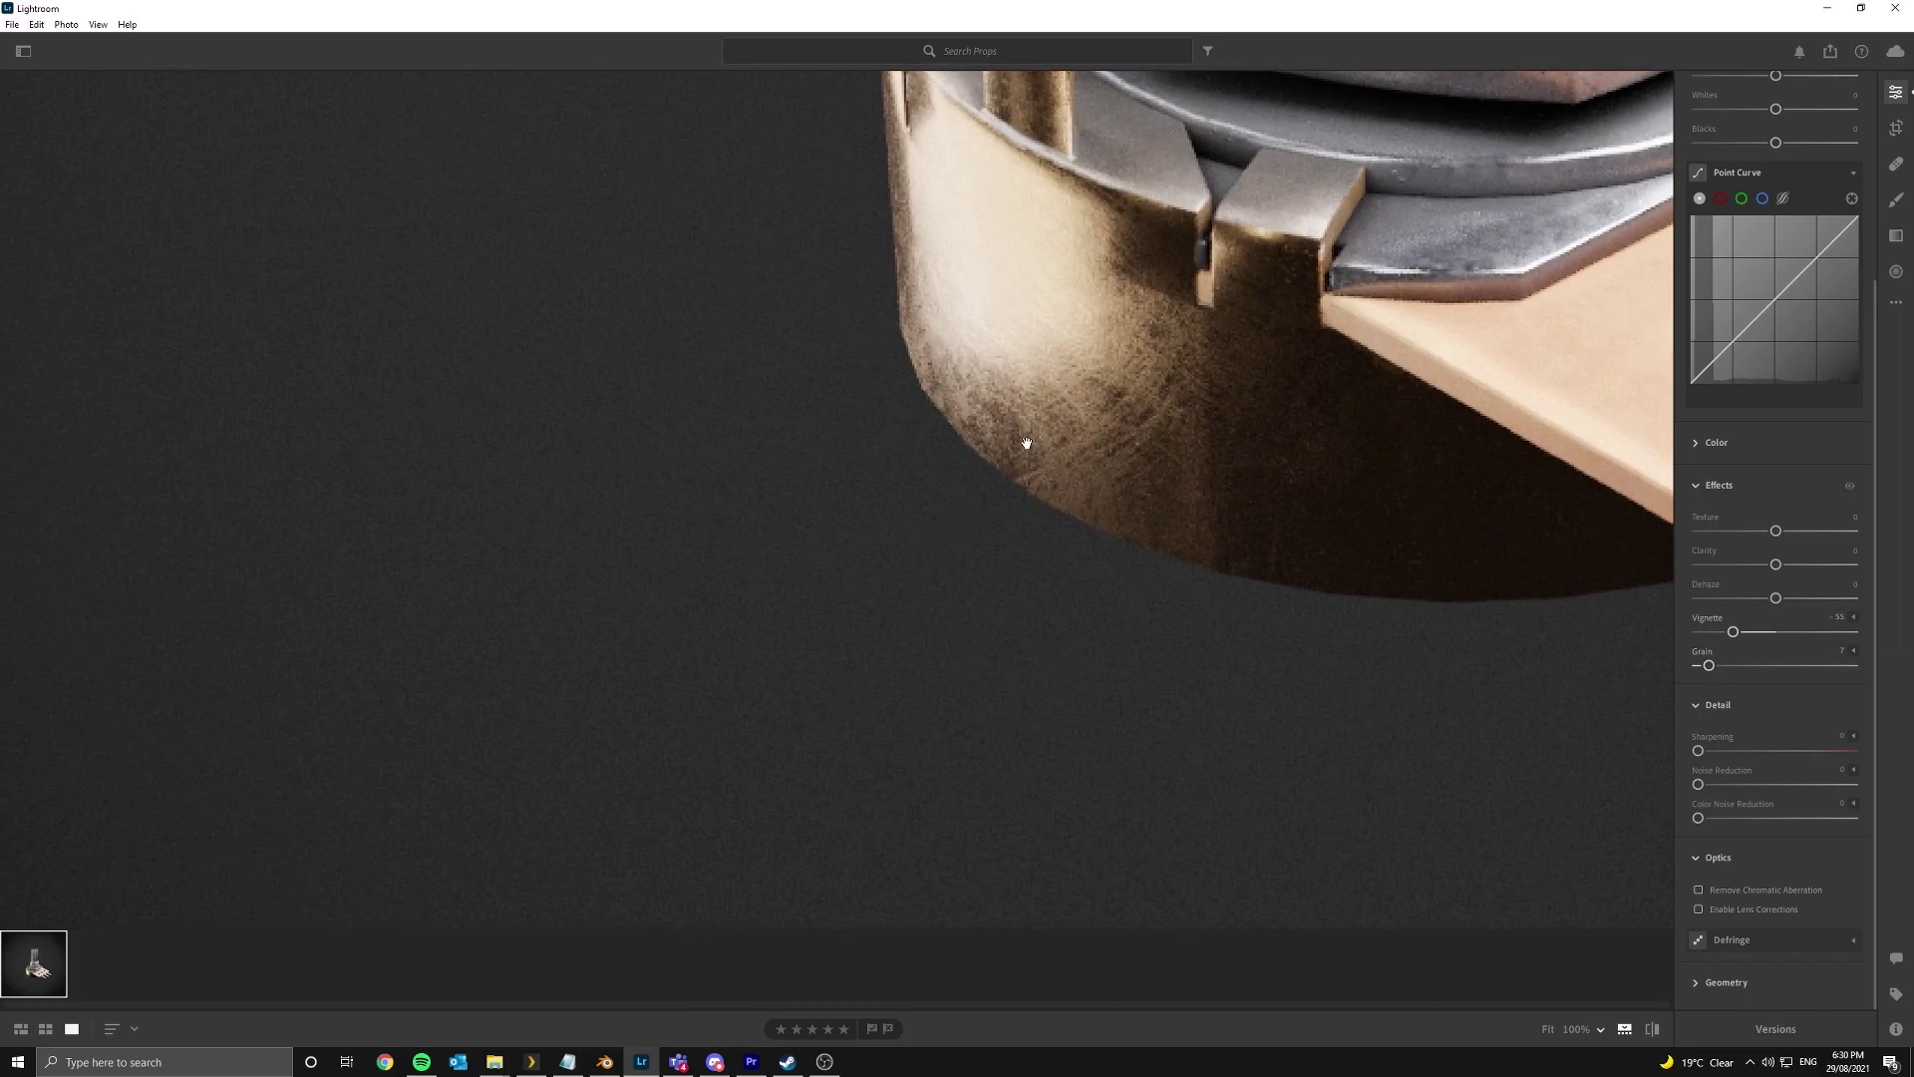
left_click(776, 531)
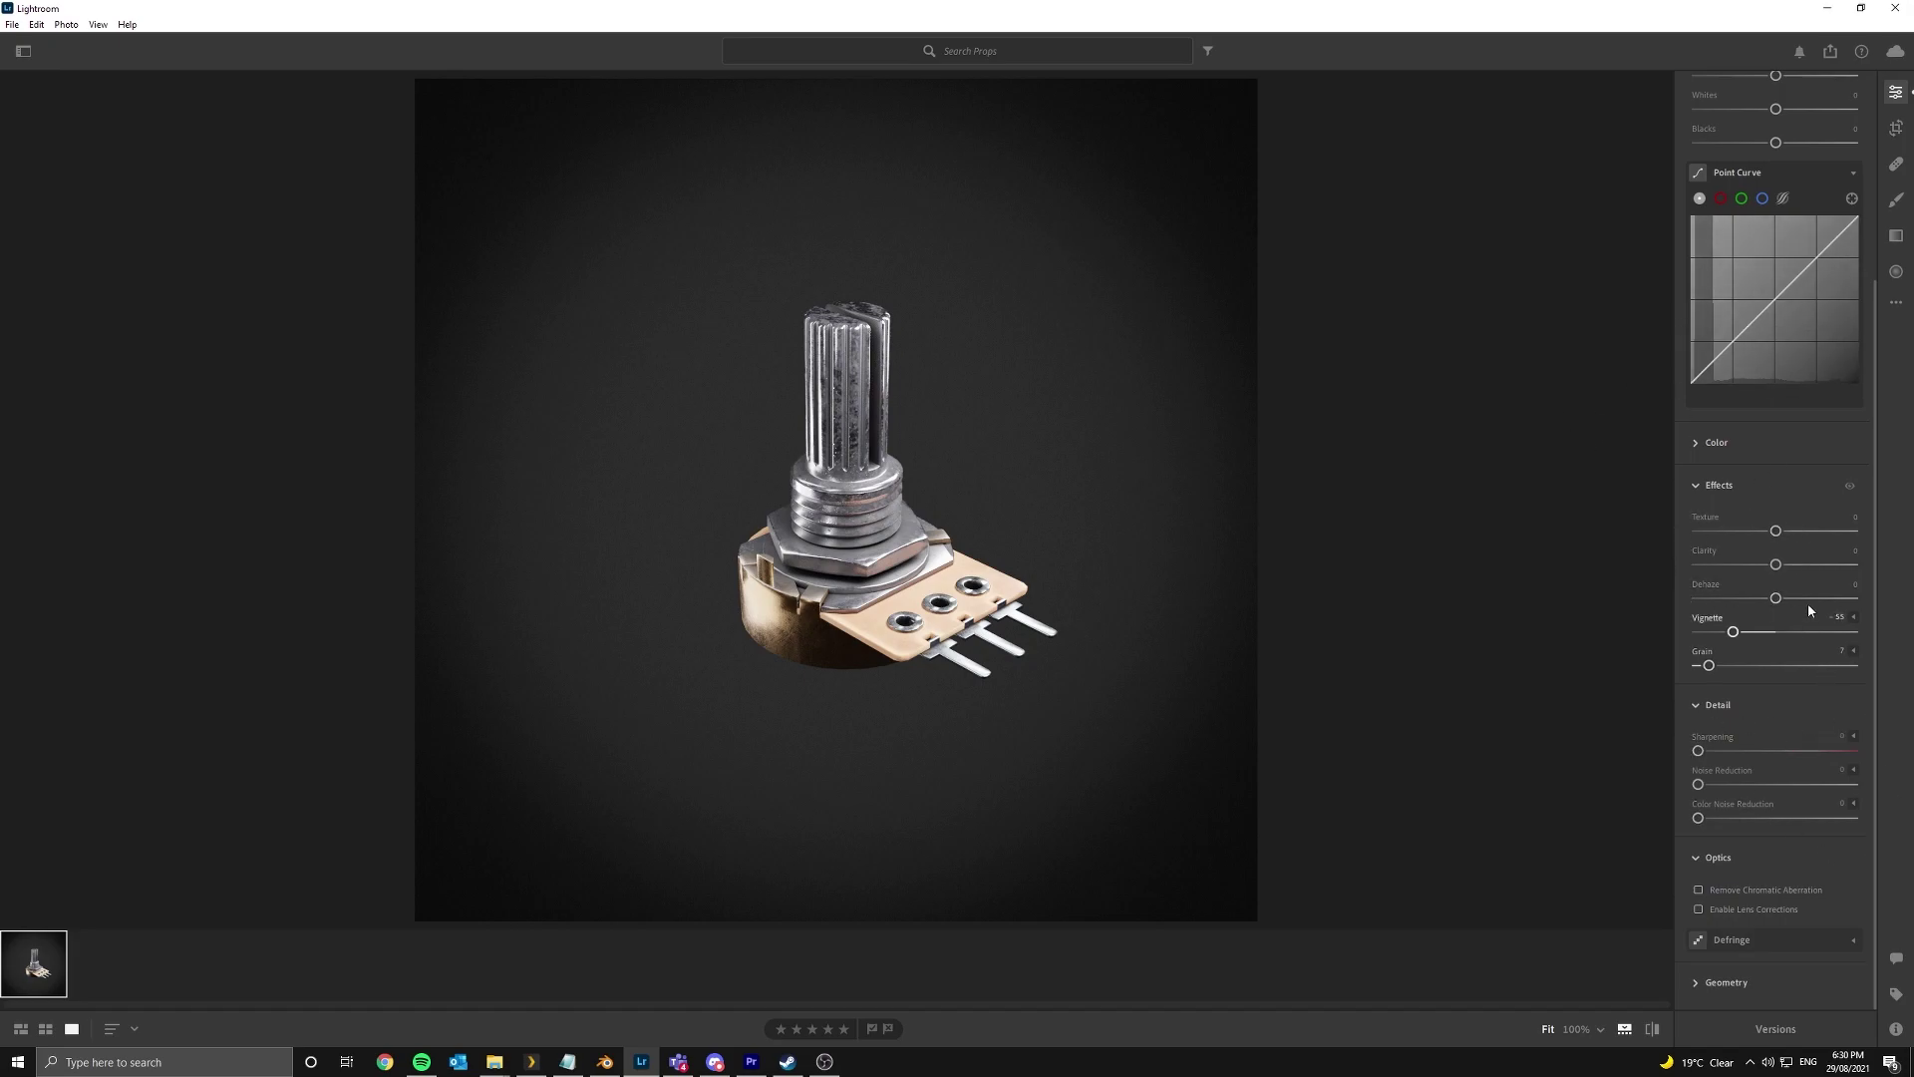
- Raise the image's clarity to about +40, checking the effect up close on the metal threads and nut
left_click_drag(1776, 564, 1828, 554)
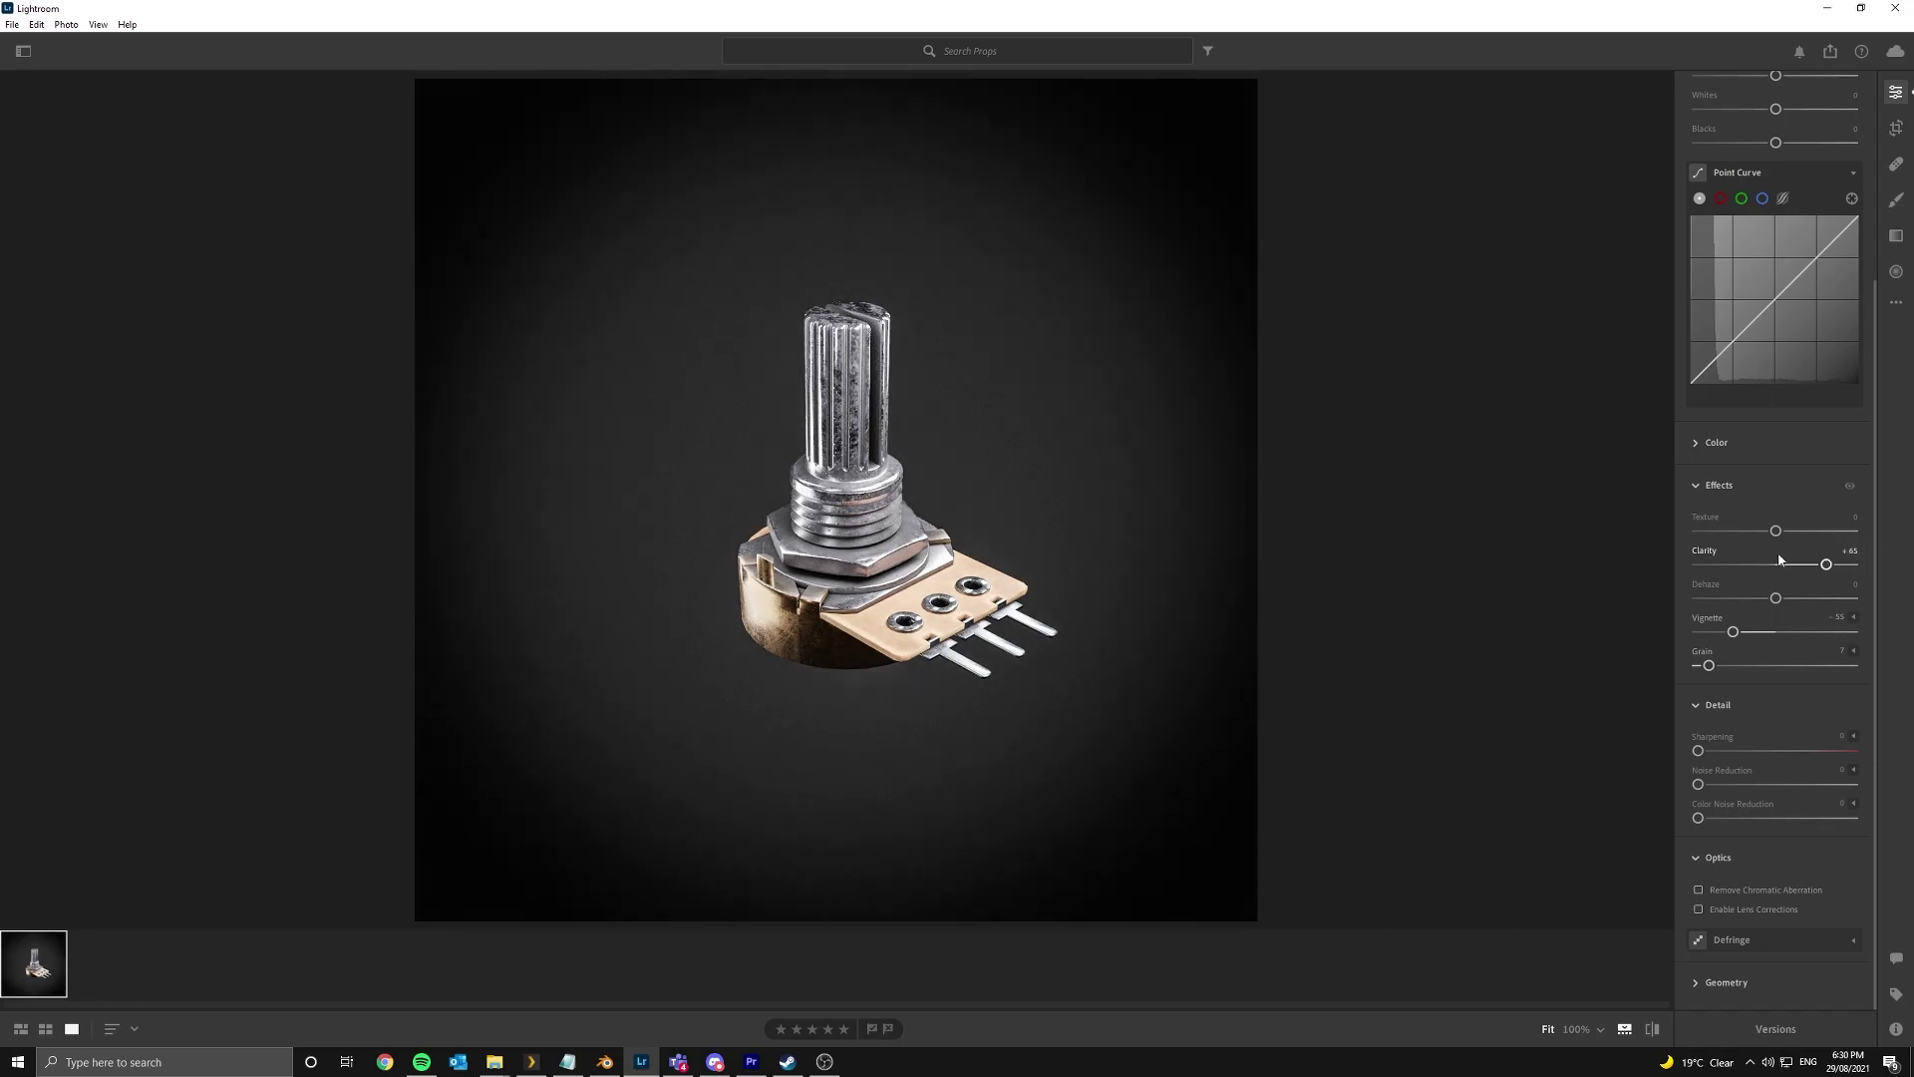
left_click(827, 371)
left_click(1046, 418)
mouse_move(1826, 564)
left_mouse_down()
mouse_move(1771, 563)
mouse_move(1811, 554)
left_mouse_up()
left_click(658, 620)
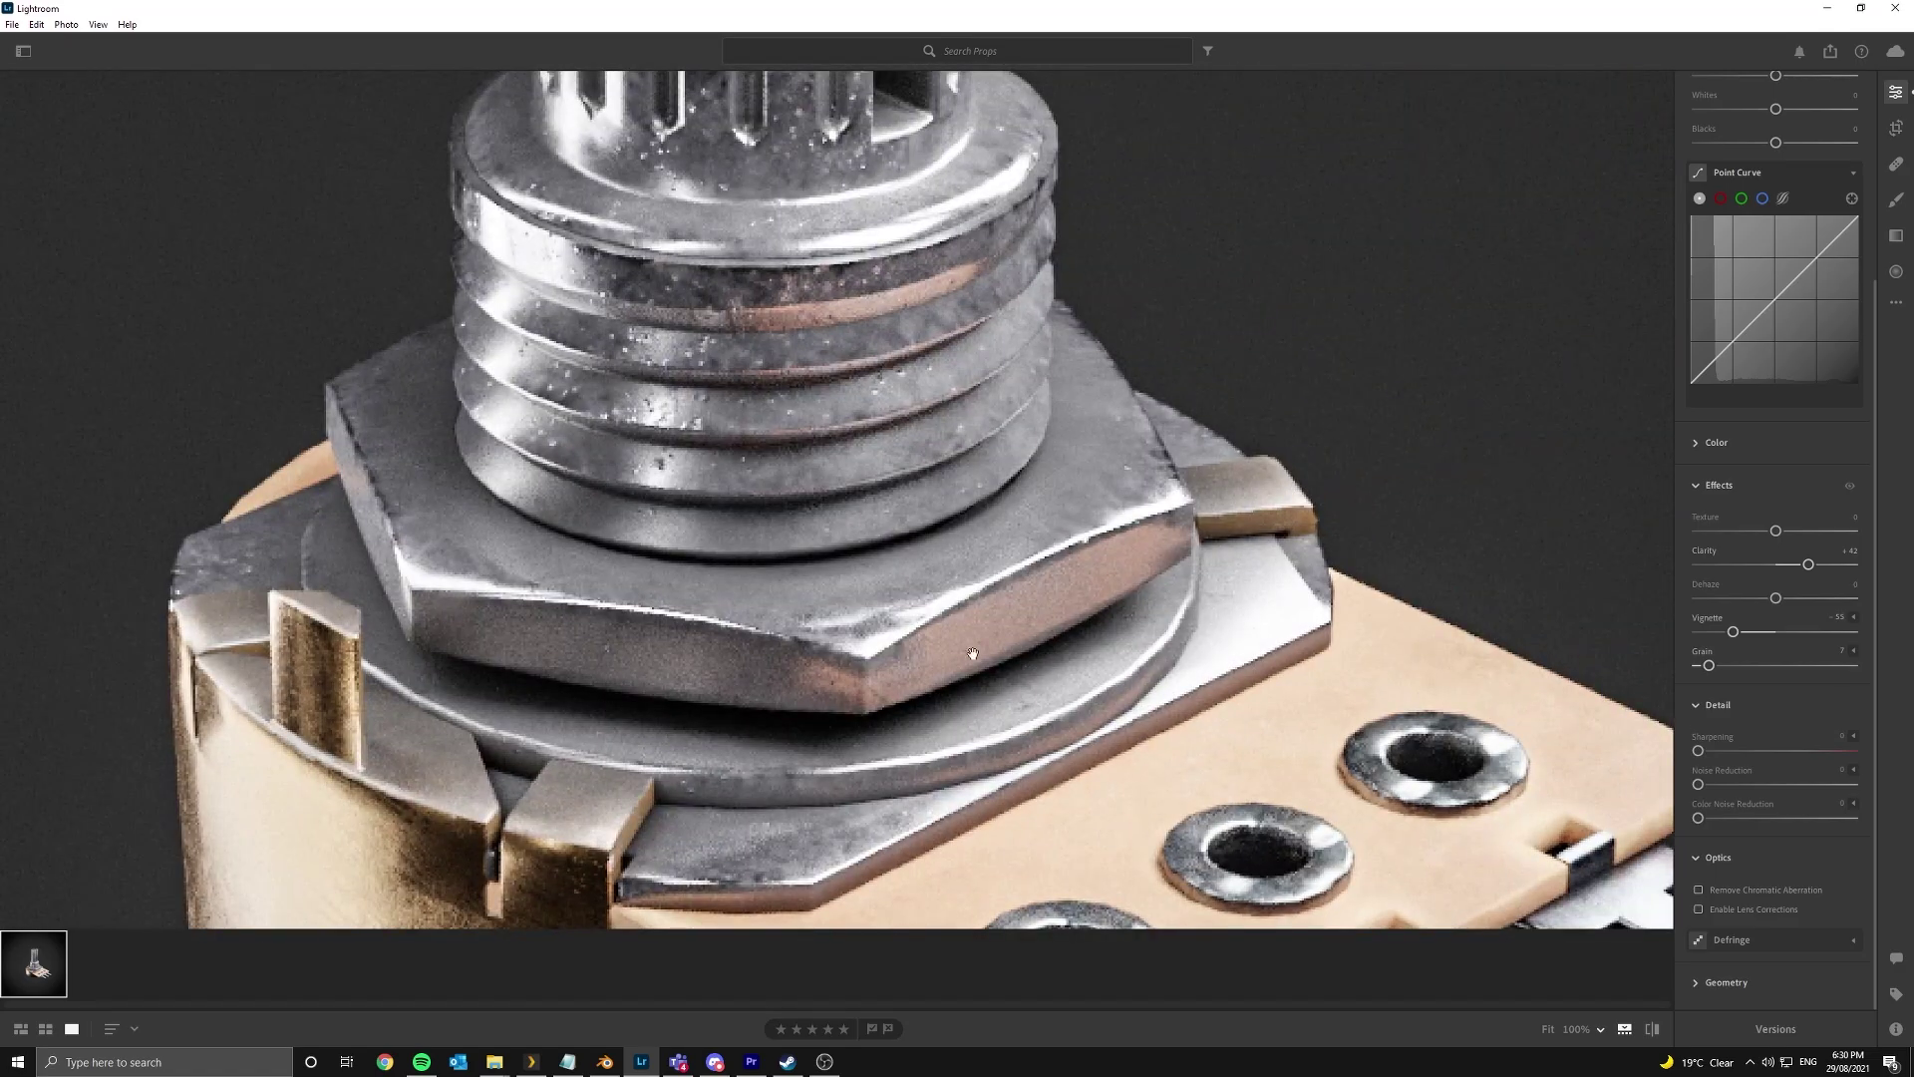
left_click(973, 654)
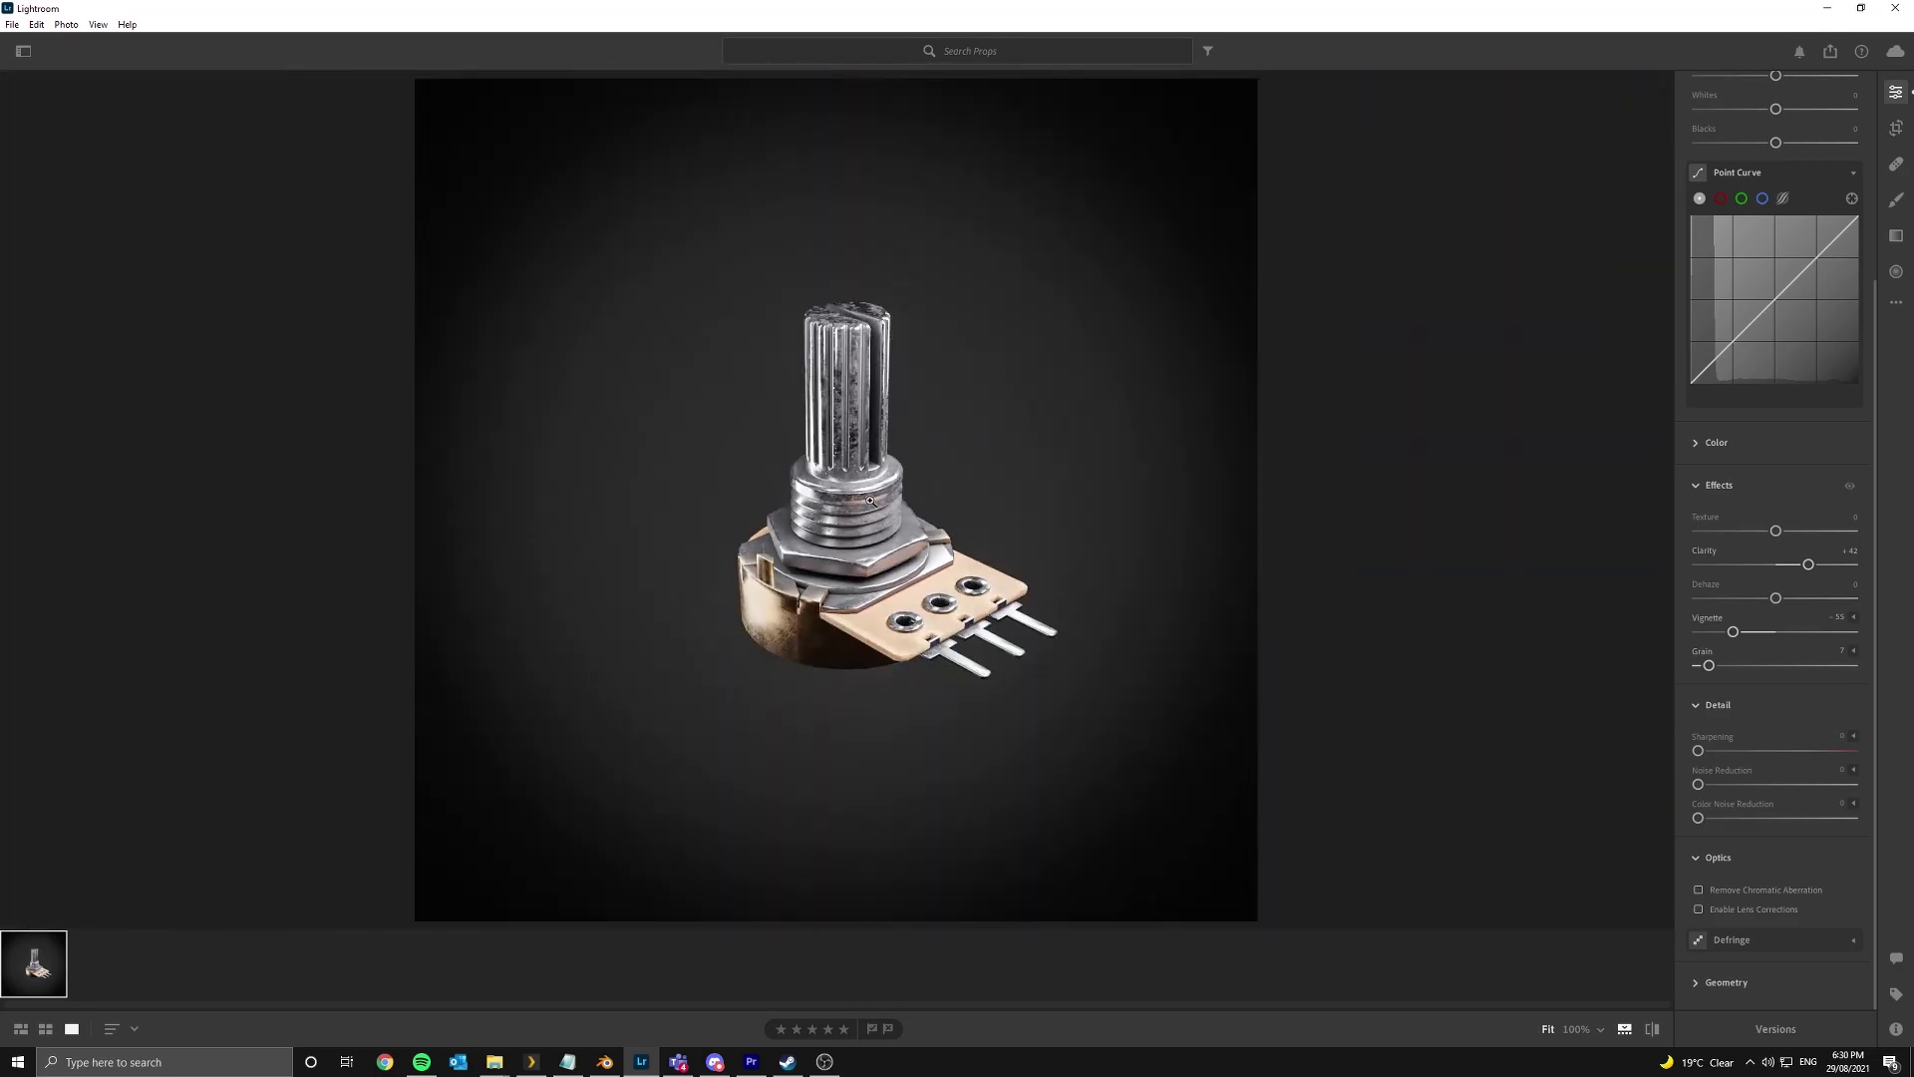
- Collapse the effects settings, expand the color settings, and lower the orange luminance to -100 to darken the terminal board
left_click(979, 641)
left_click_drag(887, 520, 1010, 569)
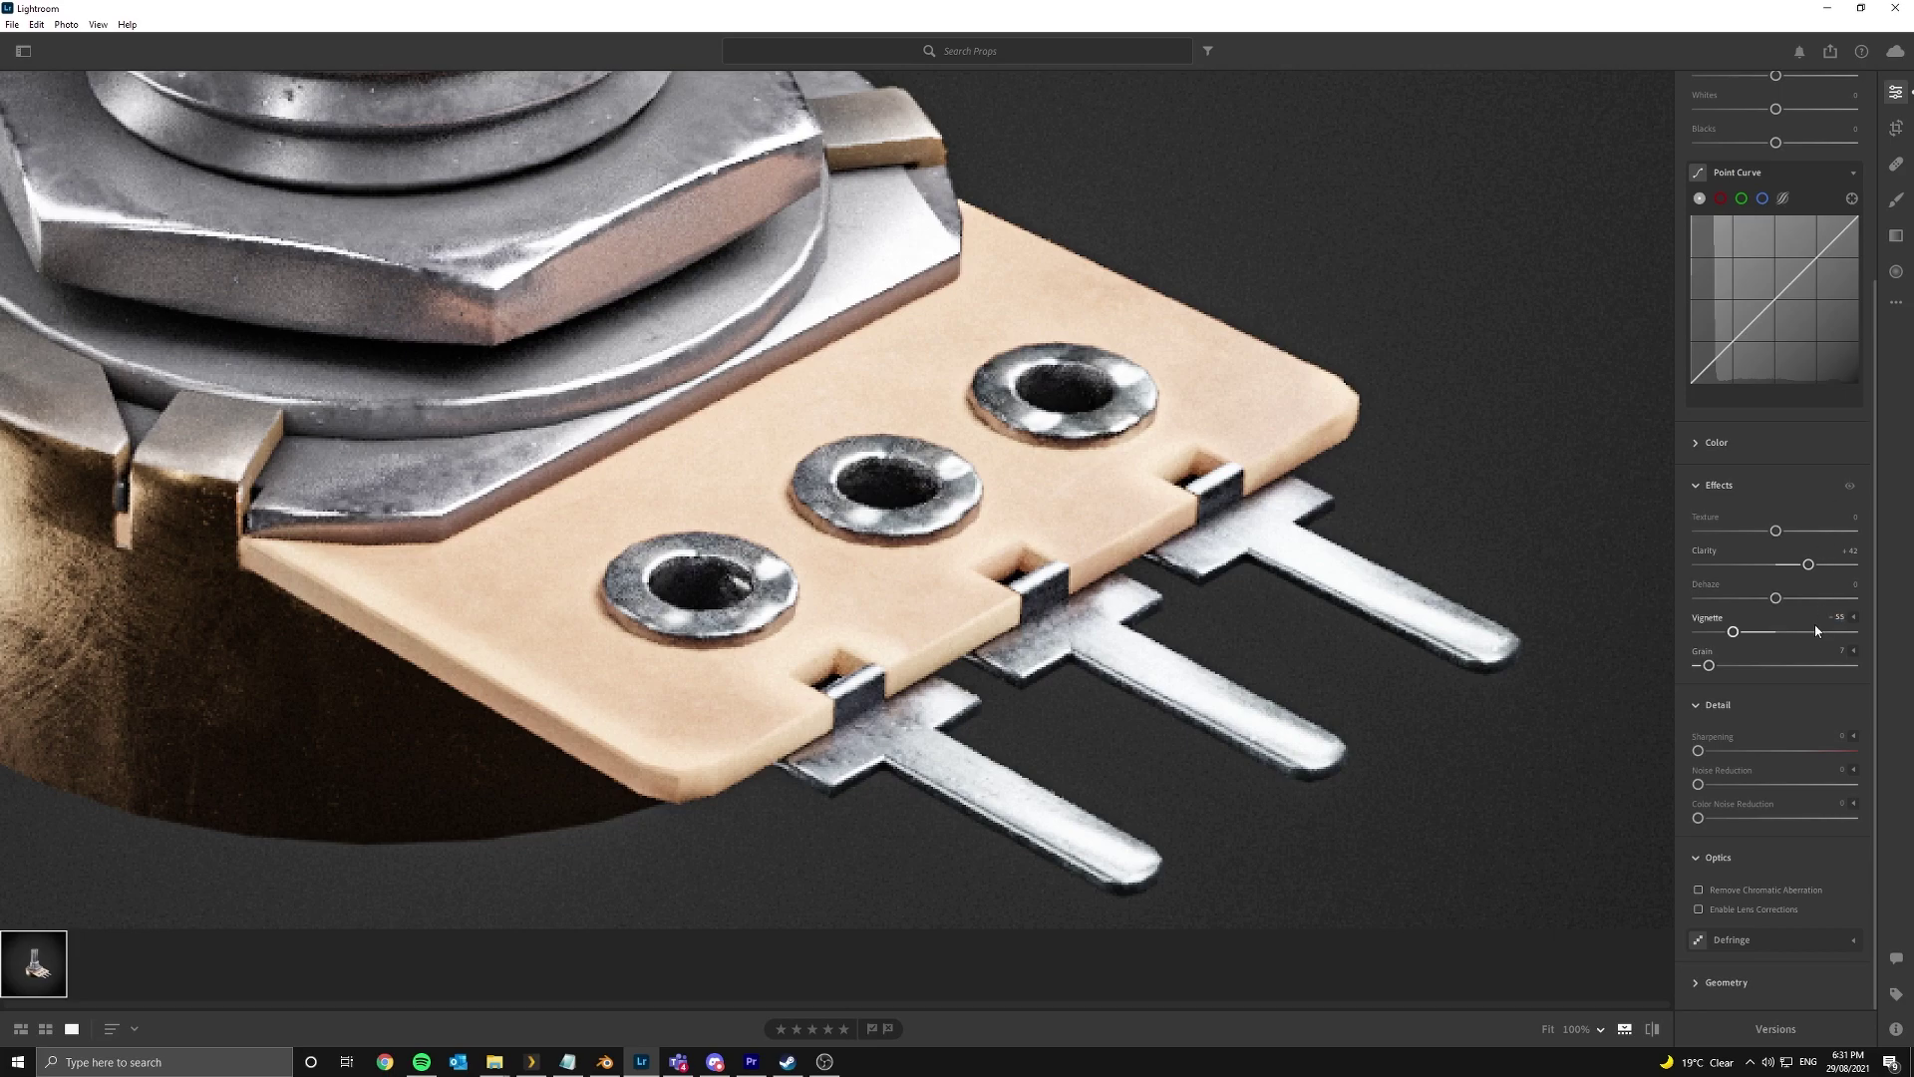
scroll(1812, 639, "up", 3)
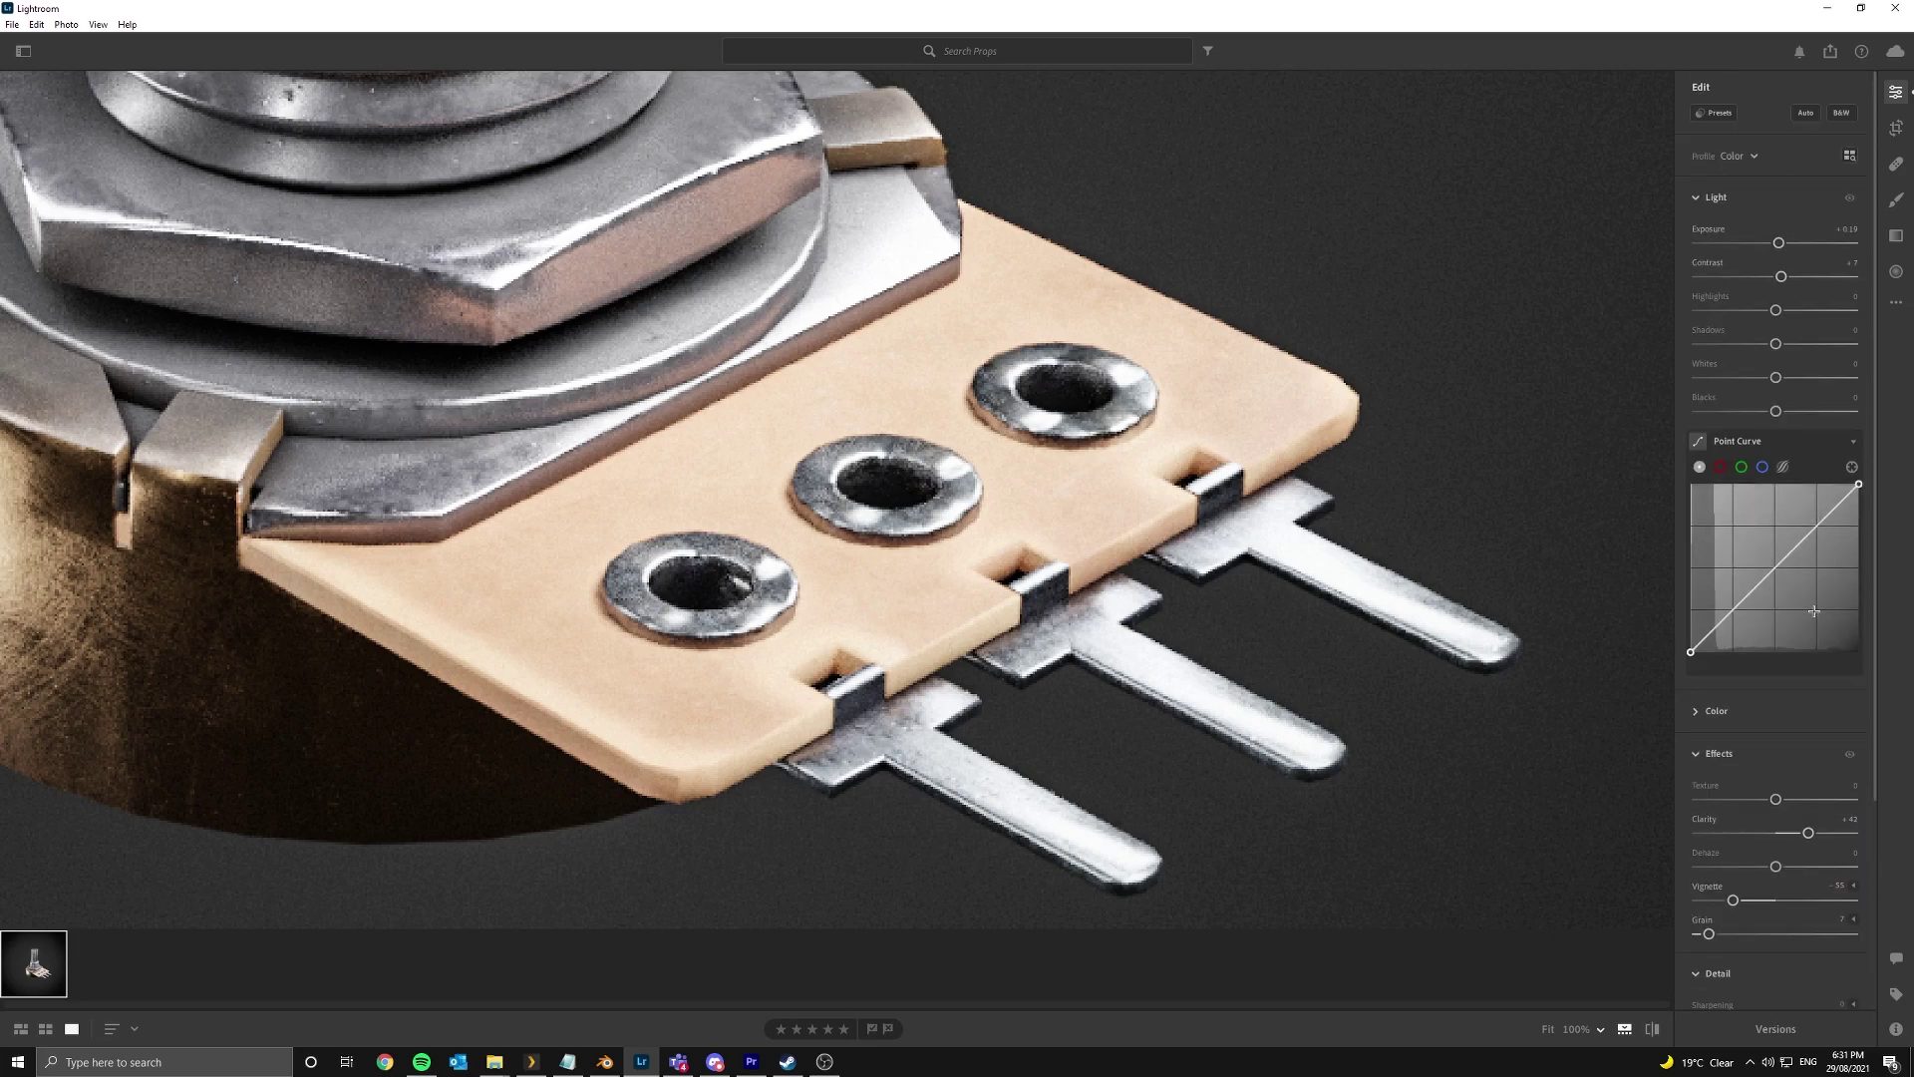
left_click(1730, 750)
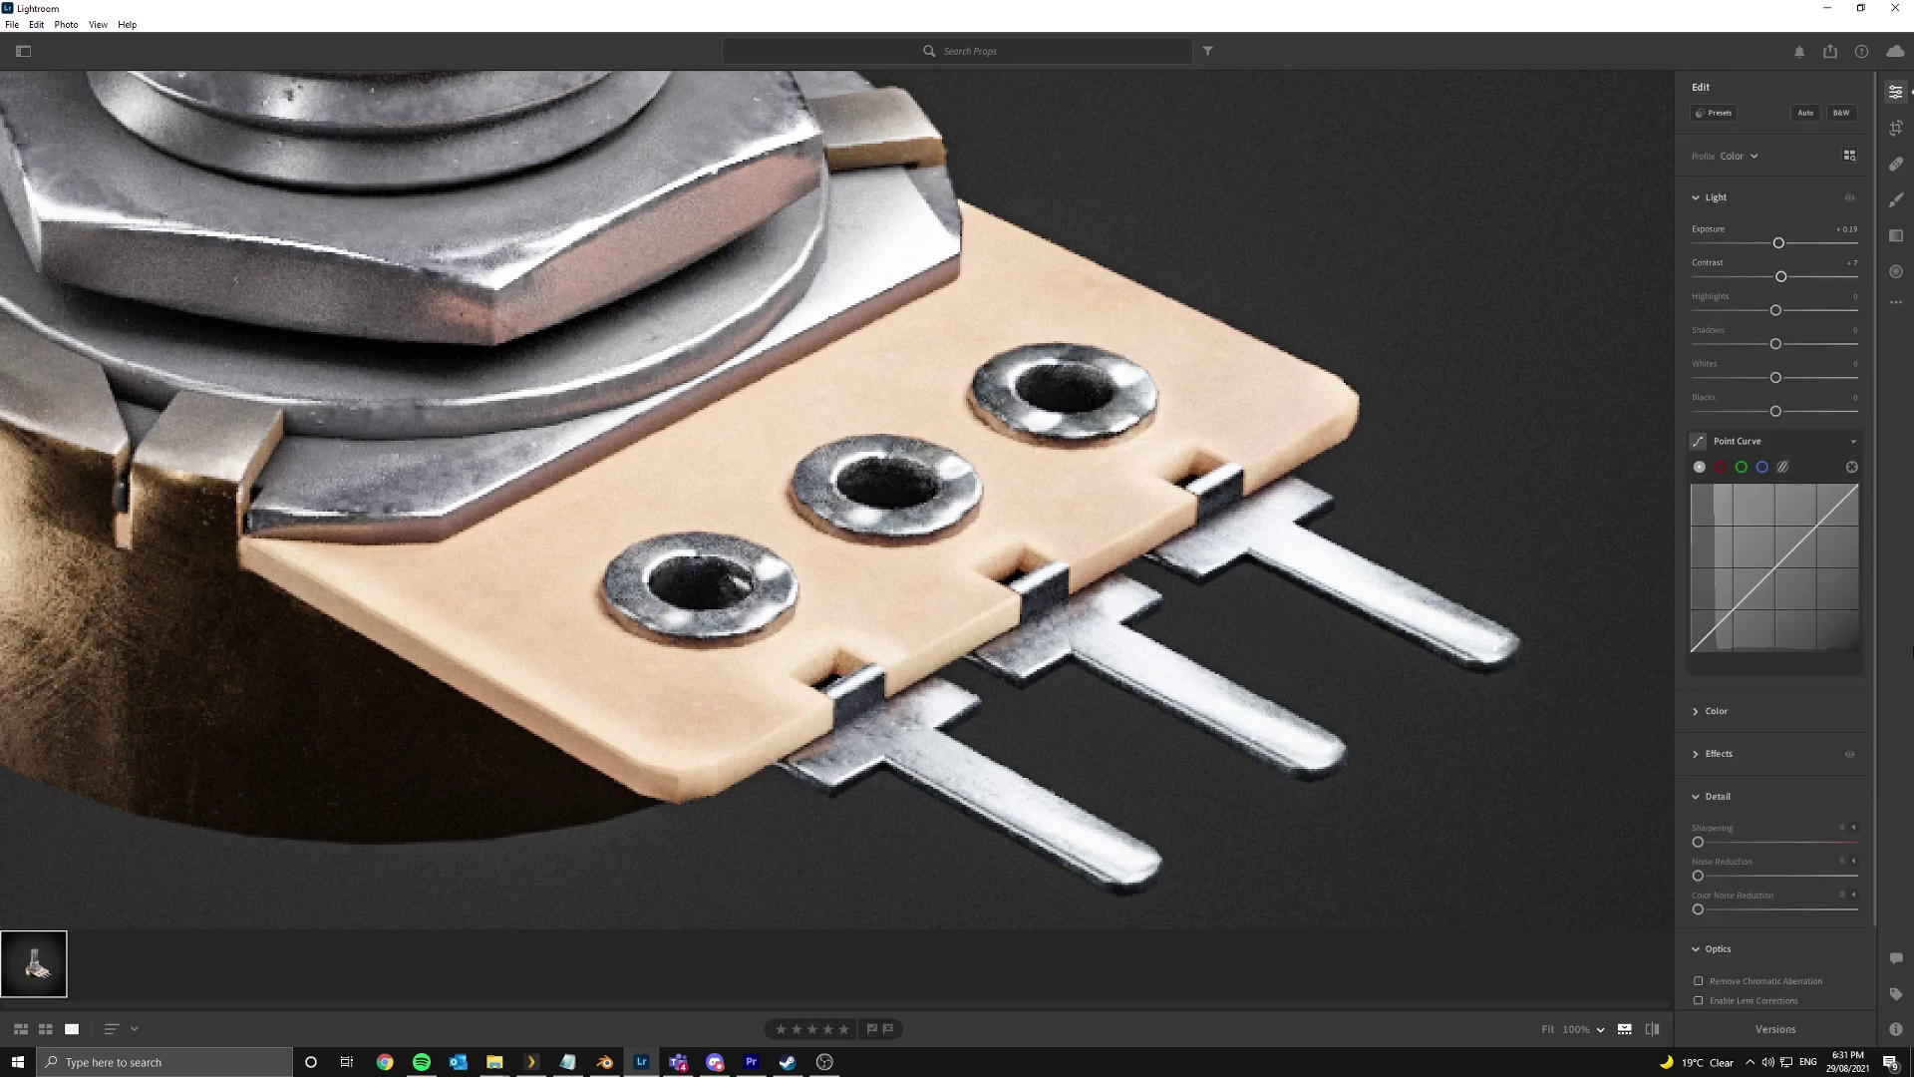
left_click(1706, 712)
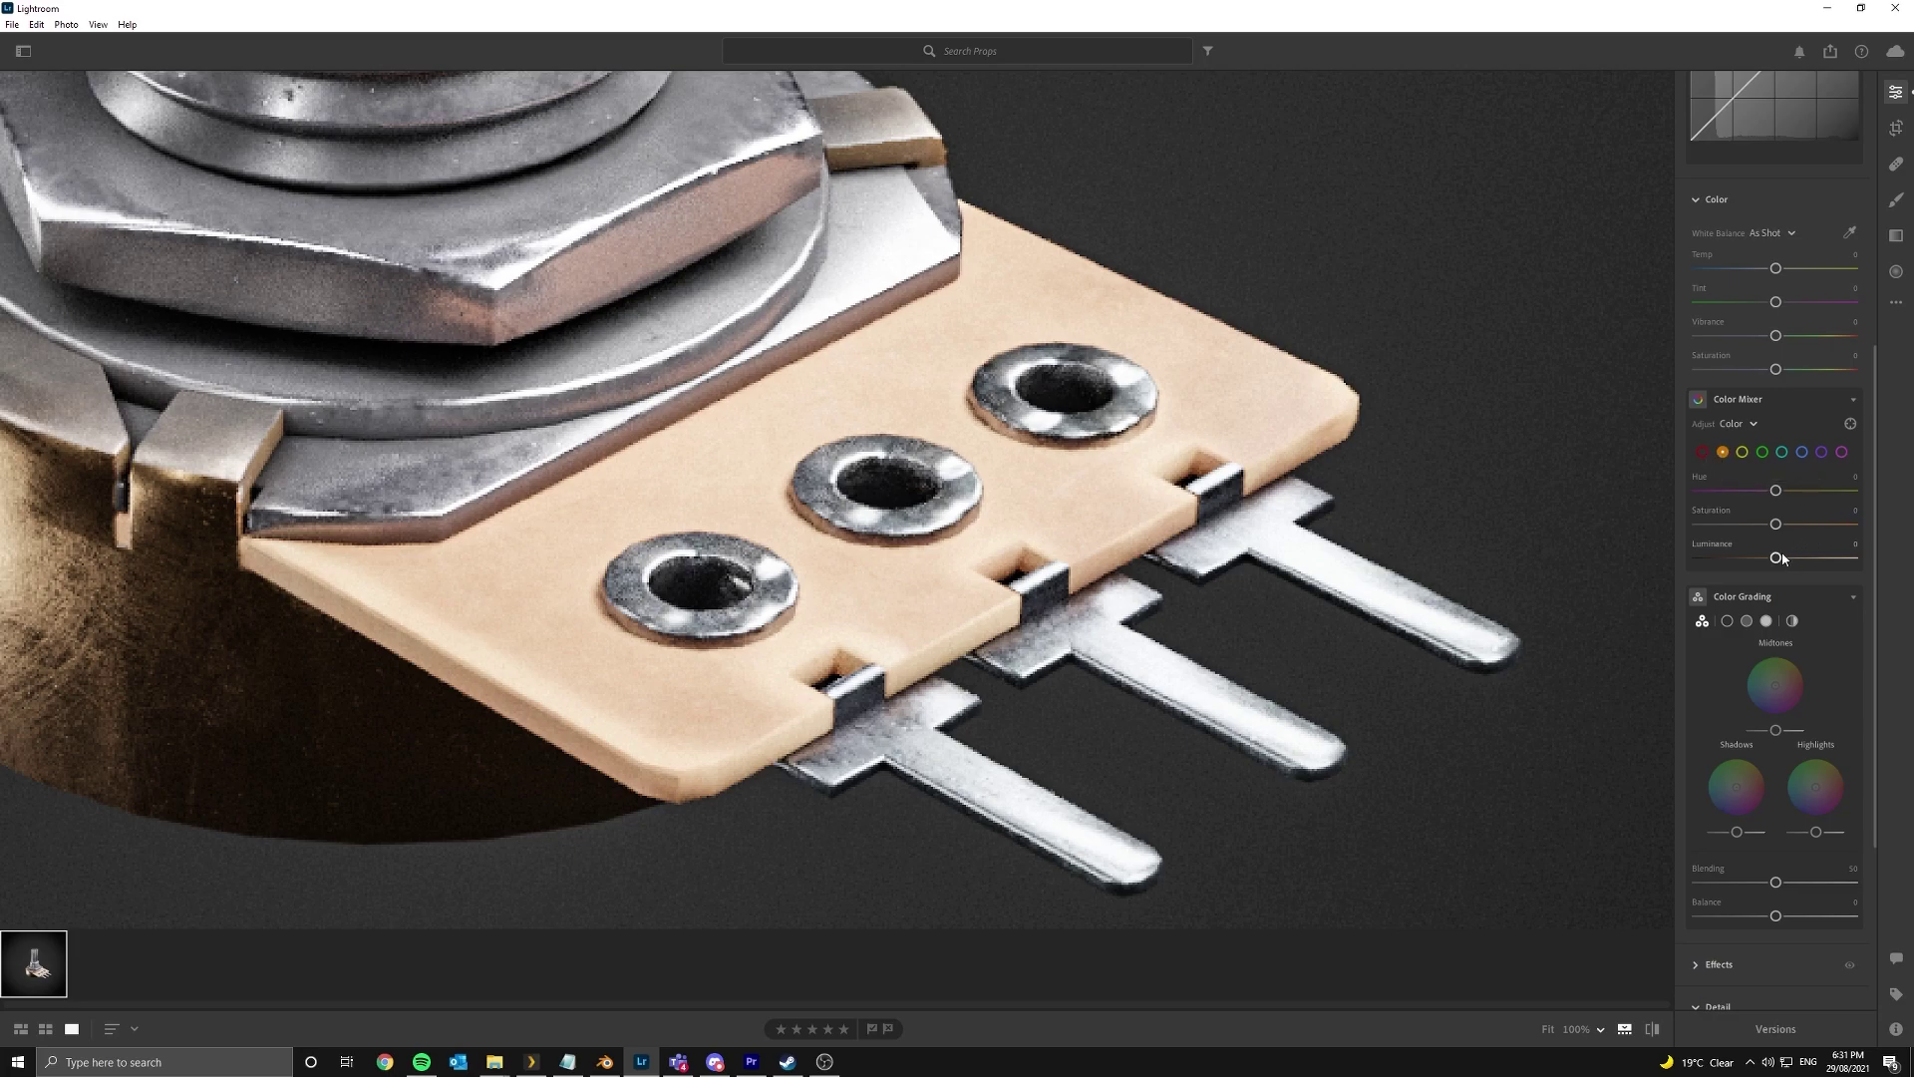
left_click_drag(1776, 556, 1747, 556)
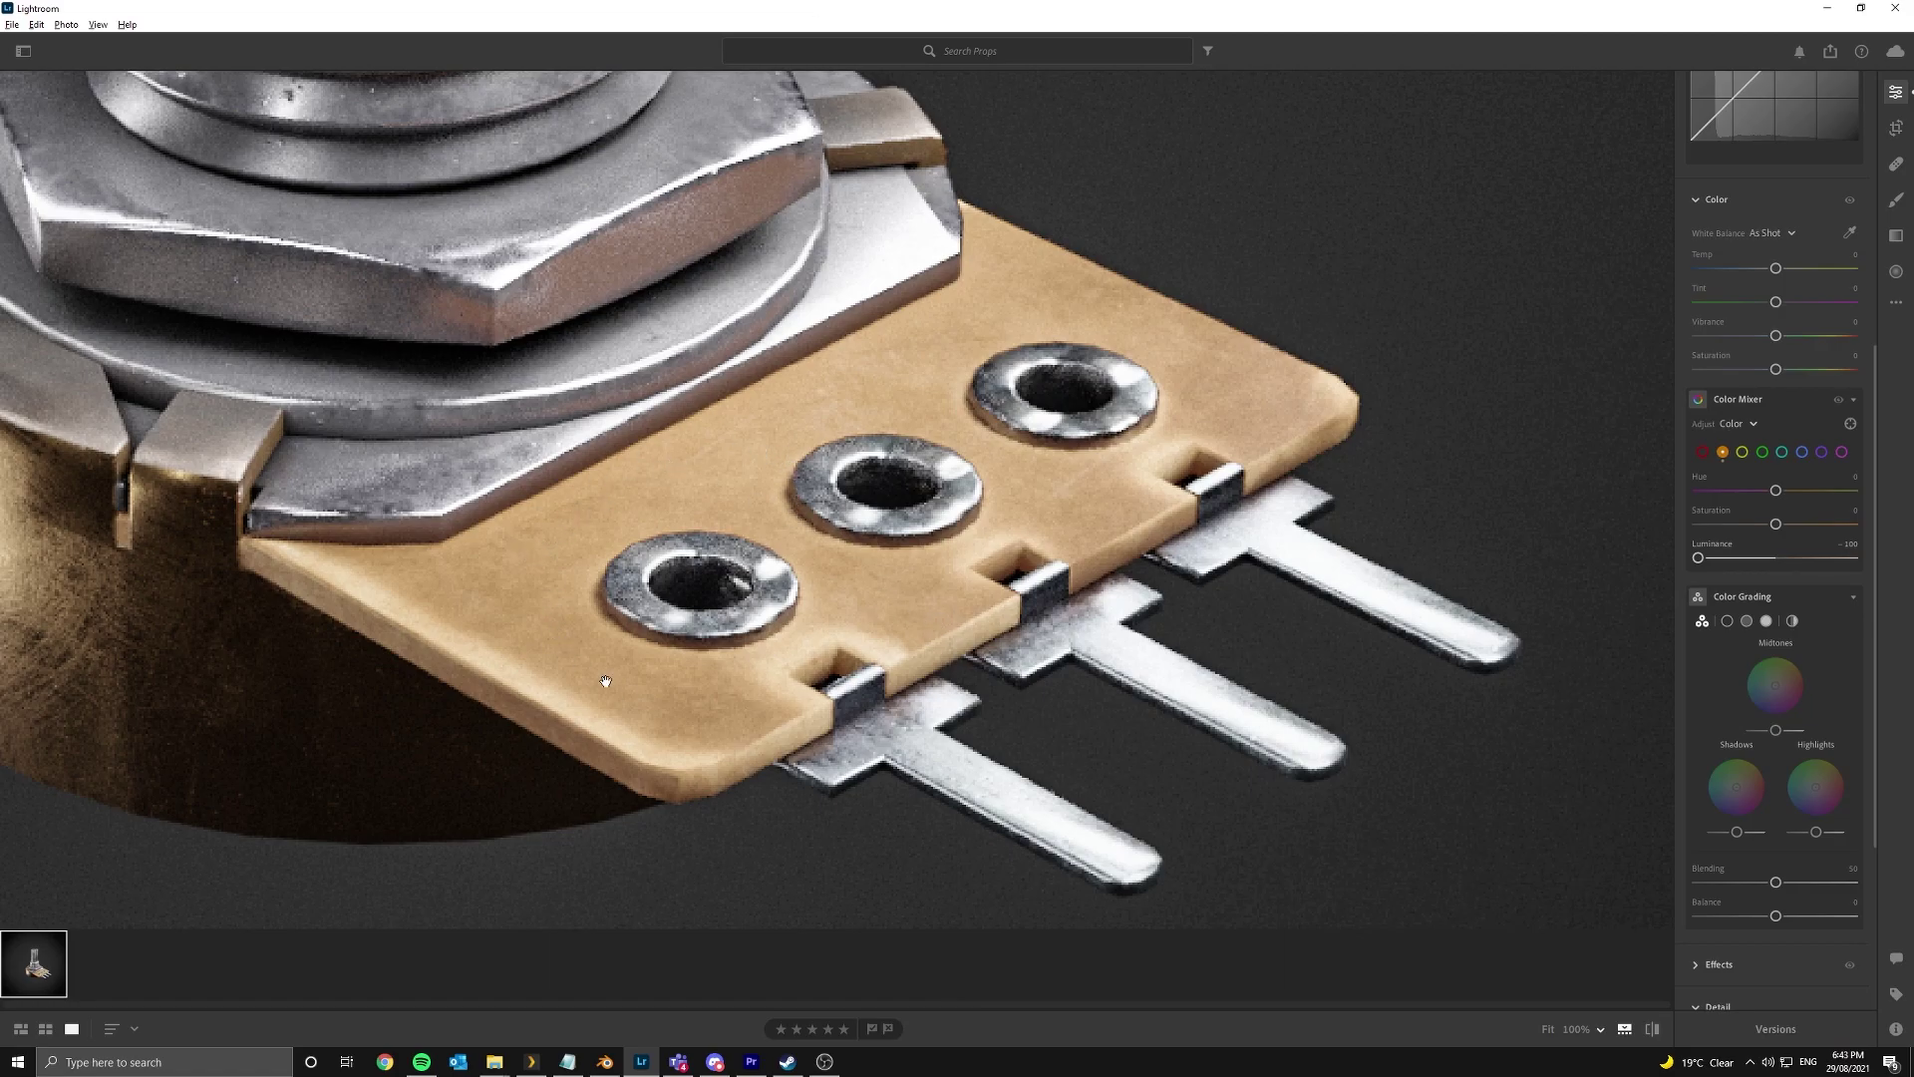
- Examine the darkened terminal board, rivets and pins at full view and at high magnification
scroll(899, 557, "down", 5)
scroll(899, 556, "down", 1)
scroll(899, 557, "up", 12)
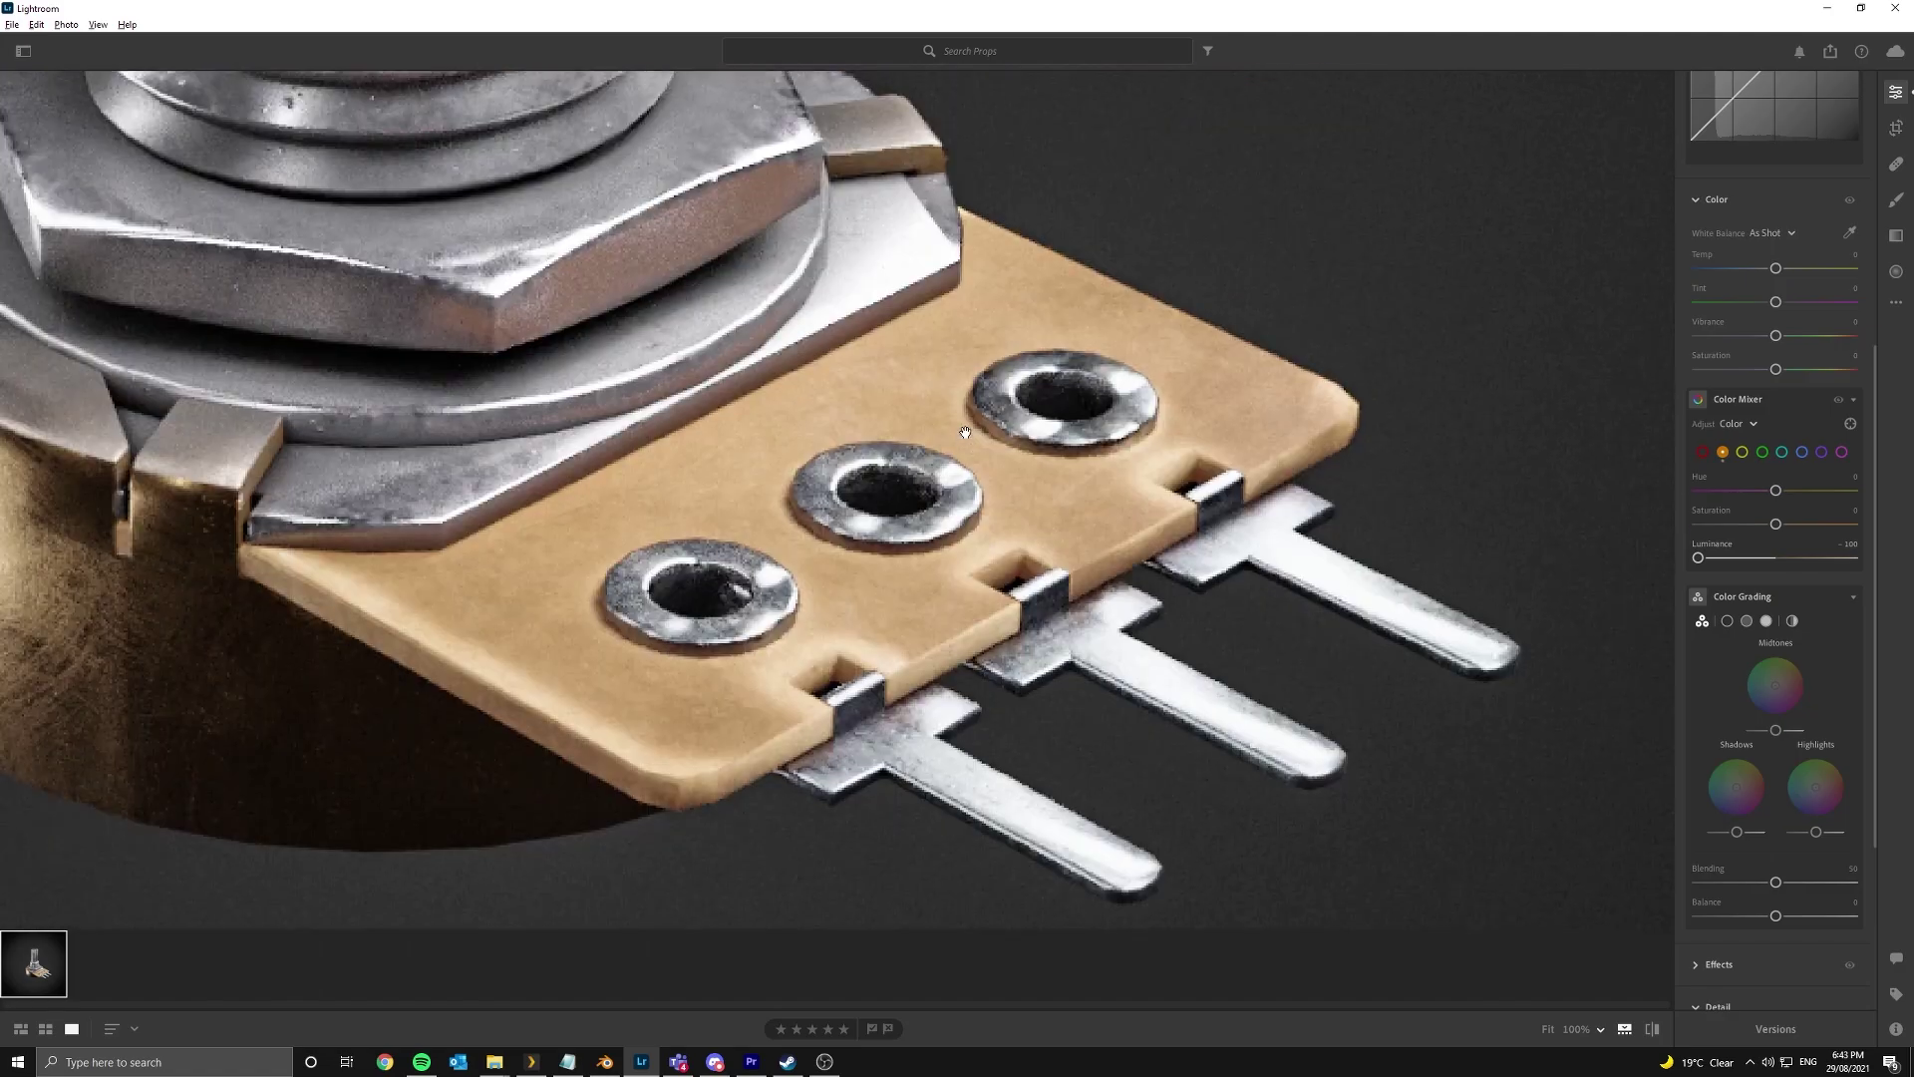
scroll(965, 432, "down", 6)
left_click(965, 432)
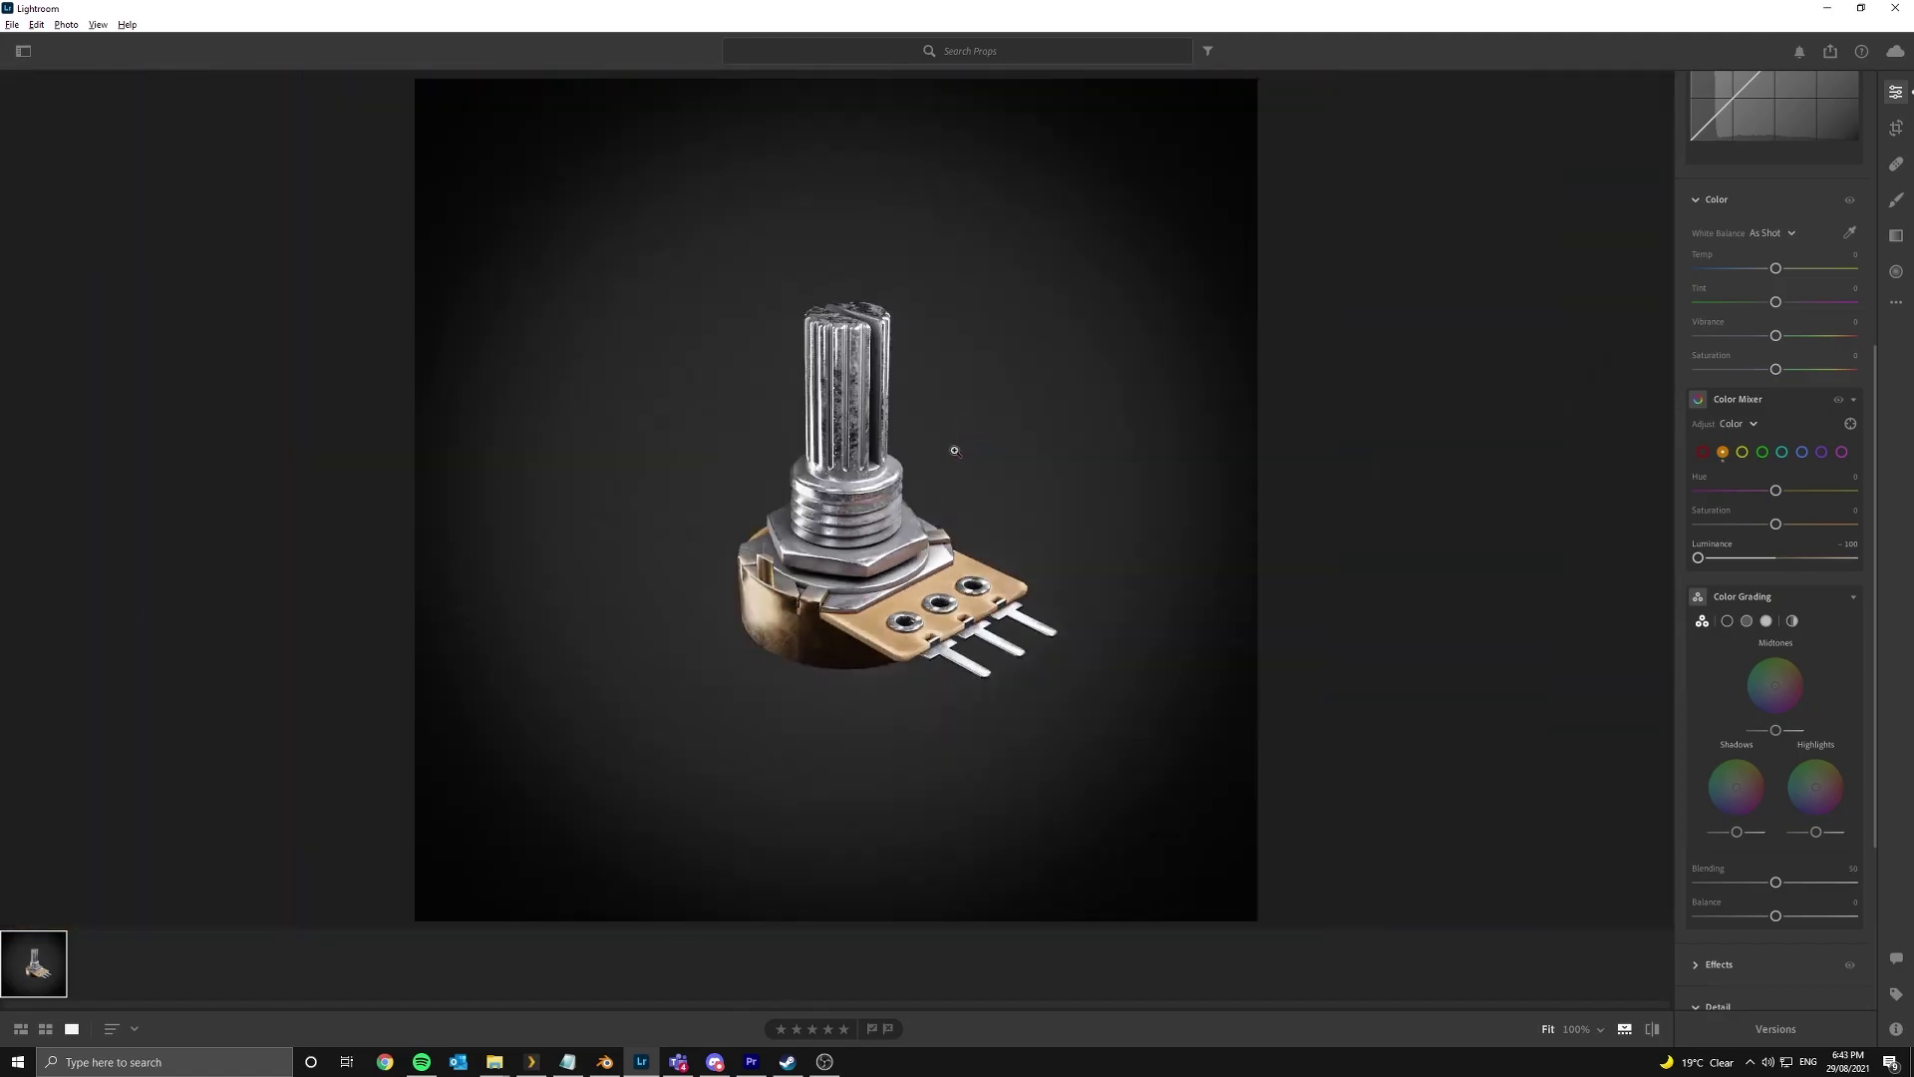
left_click(907, 614)
left_click_drag(1025, 639, 1120, 516)
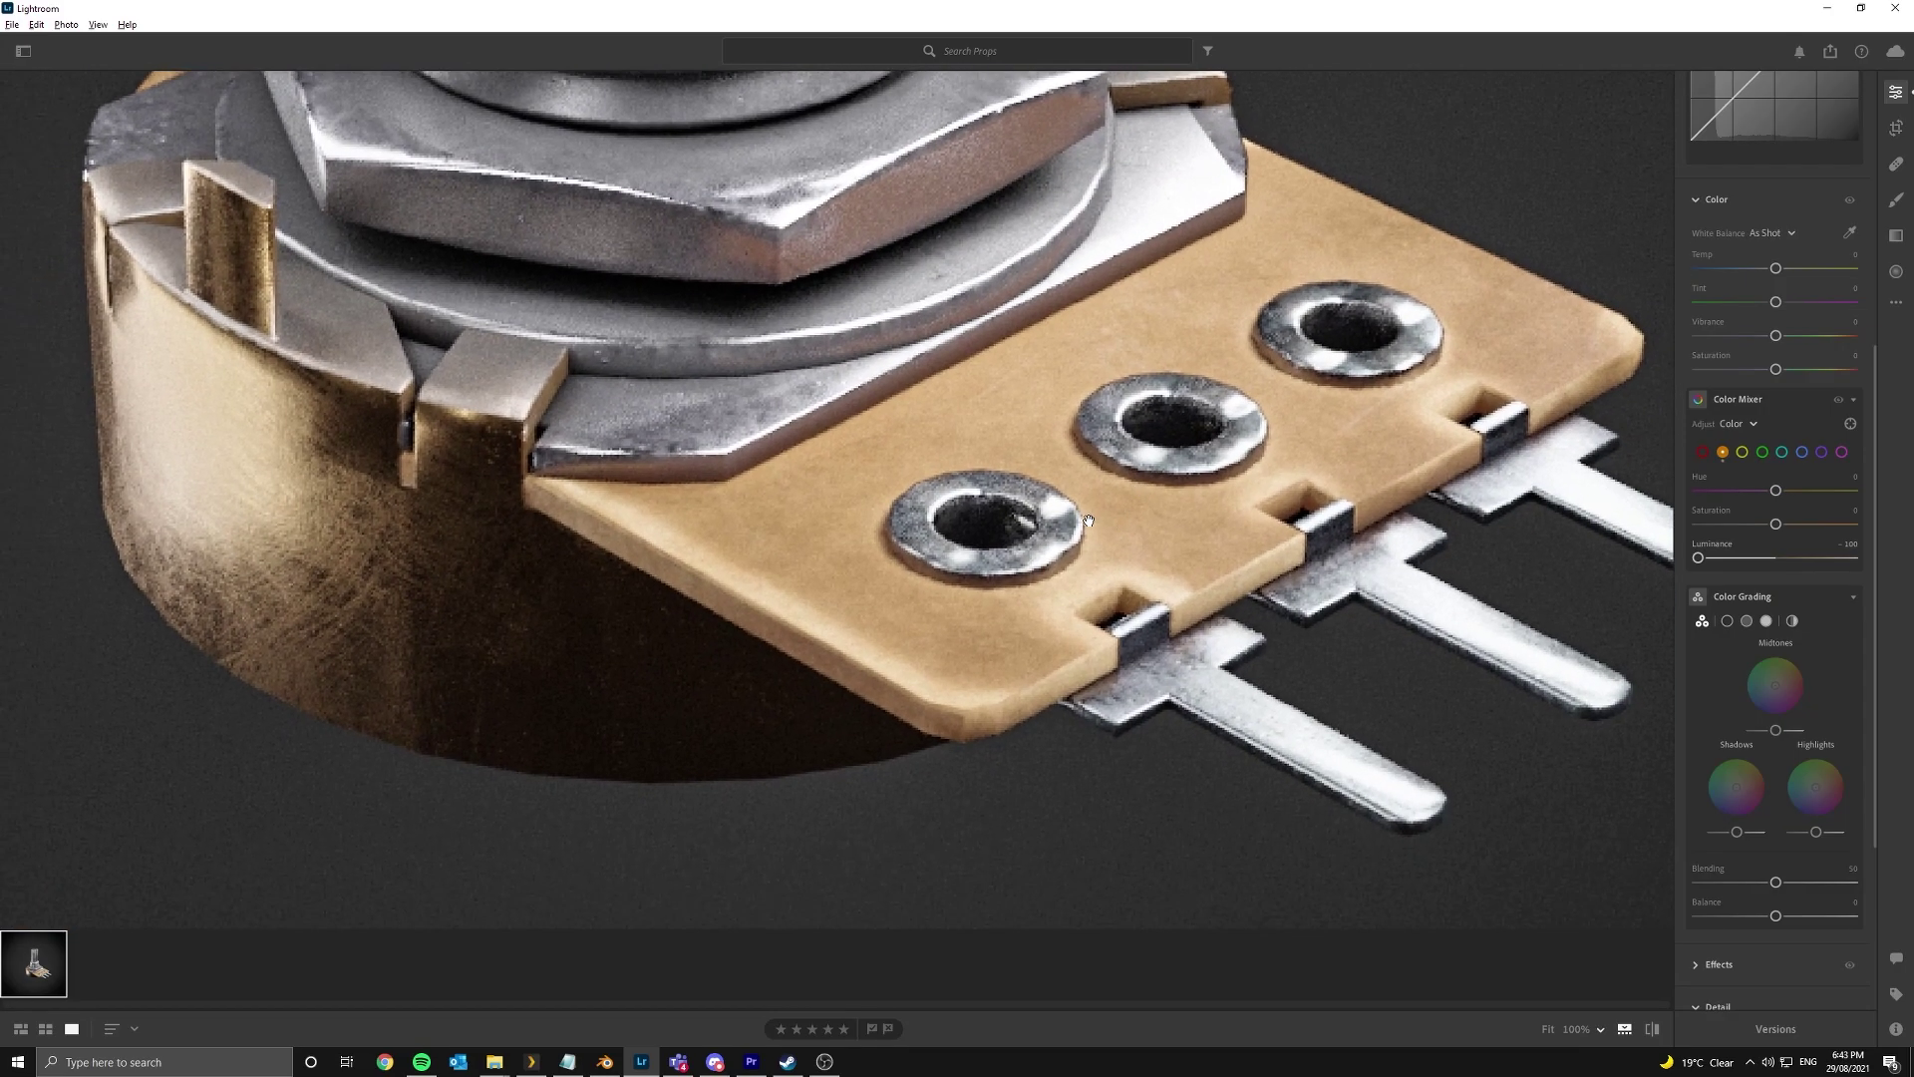
scroll(1079, 518, "up", 1, "ctrl")
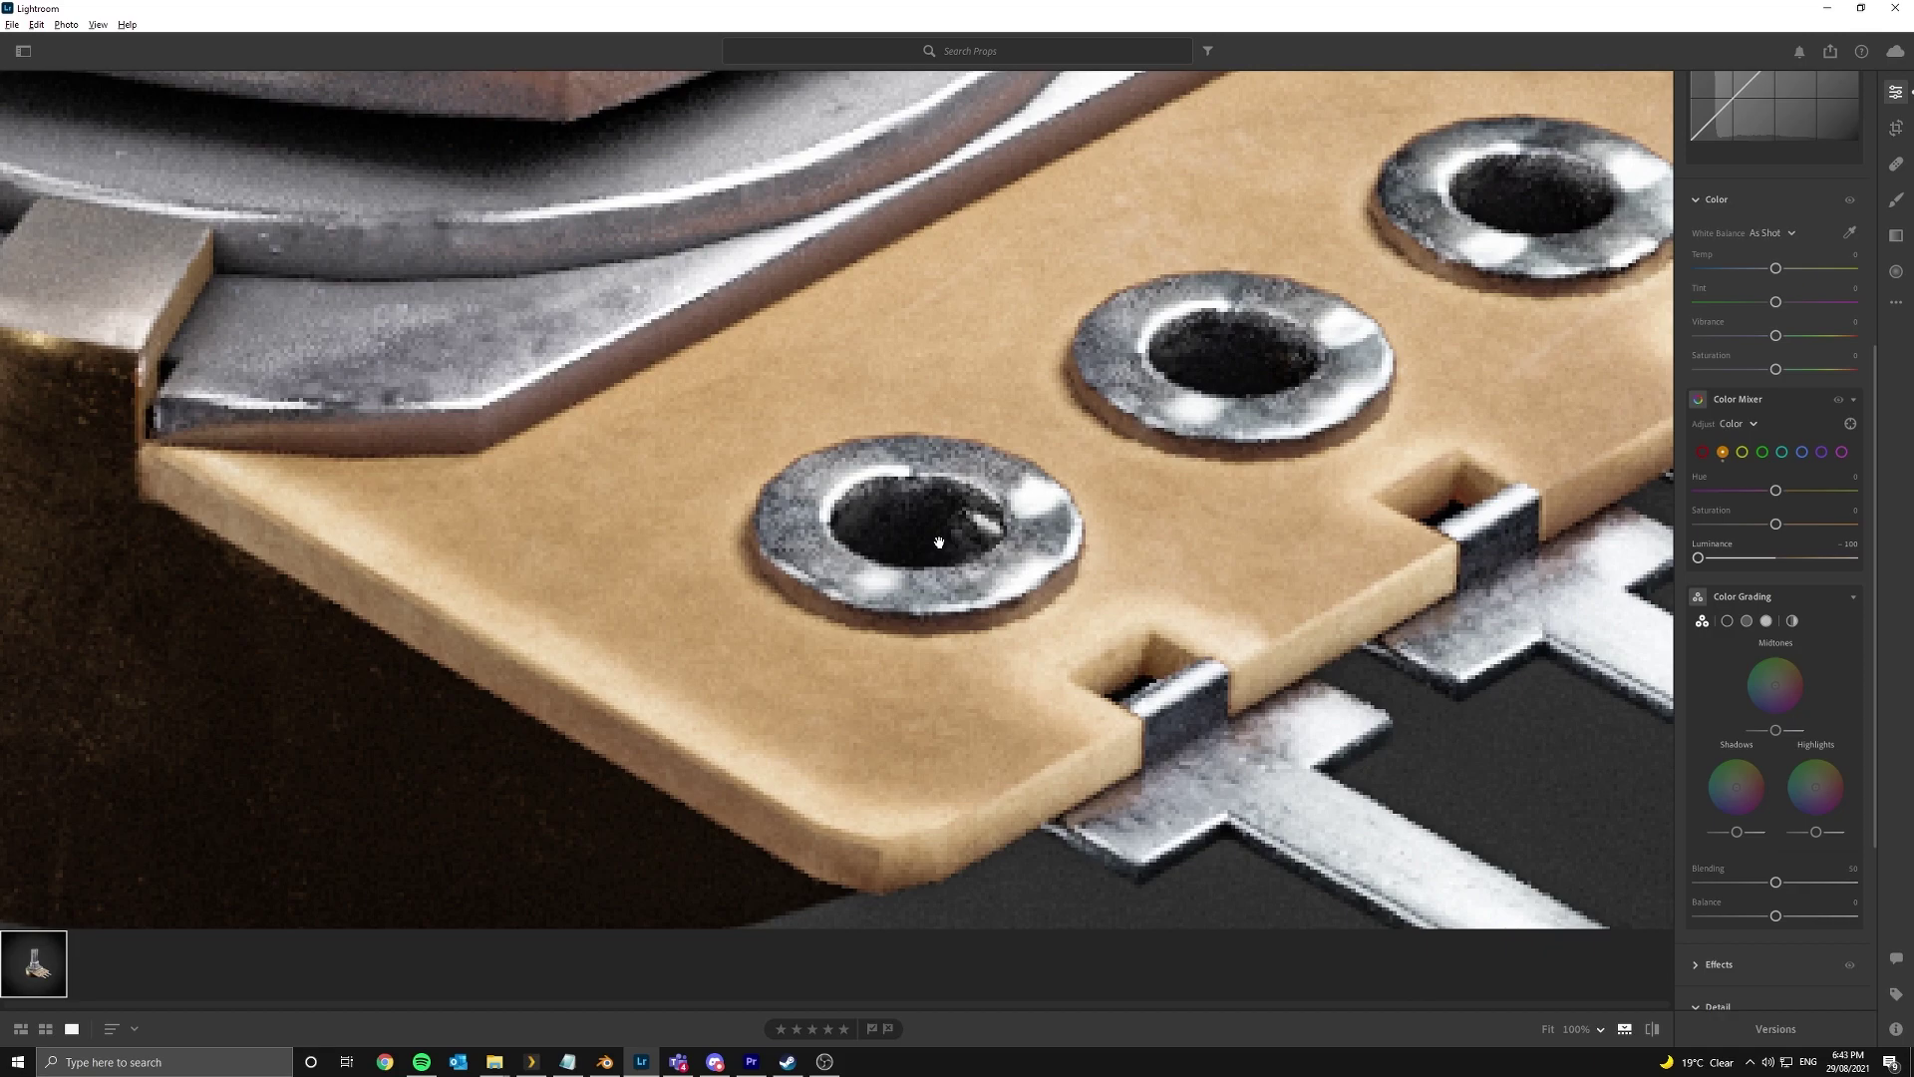
- Switch to Blender and open the render settings to review the Cycles sampling beside the rendered image
left_click(618, 1065)
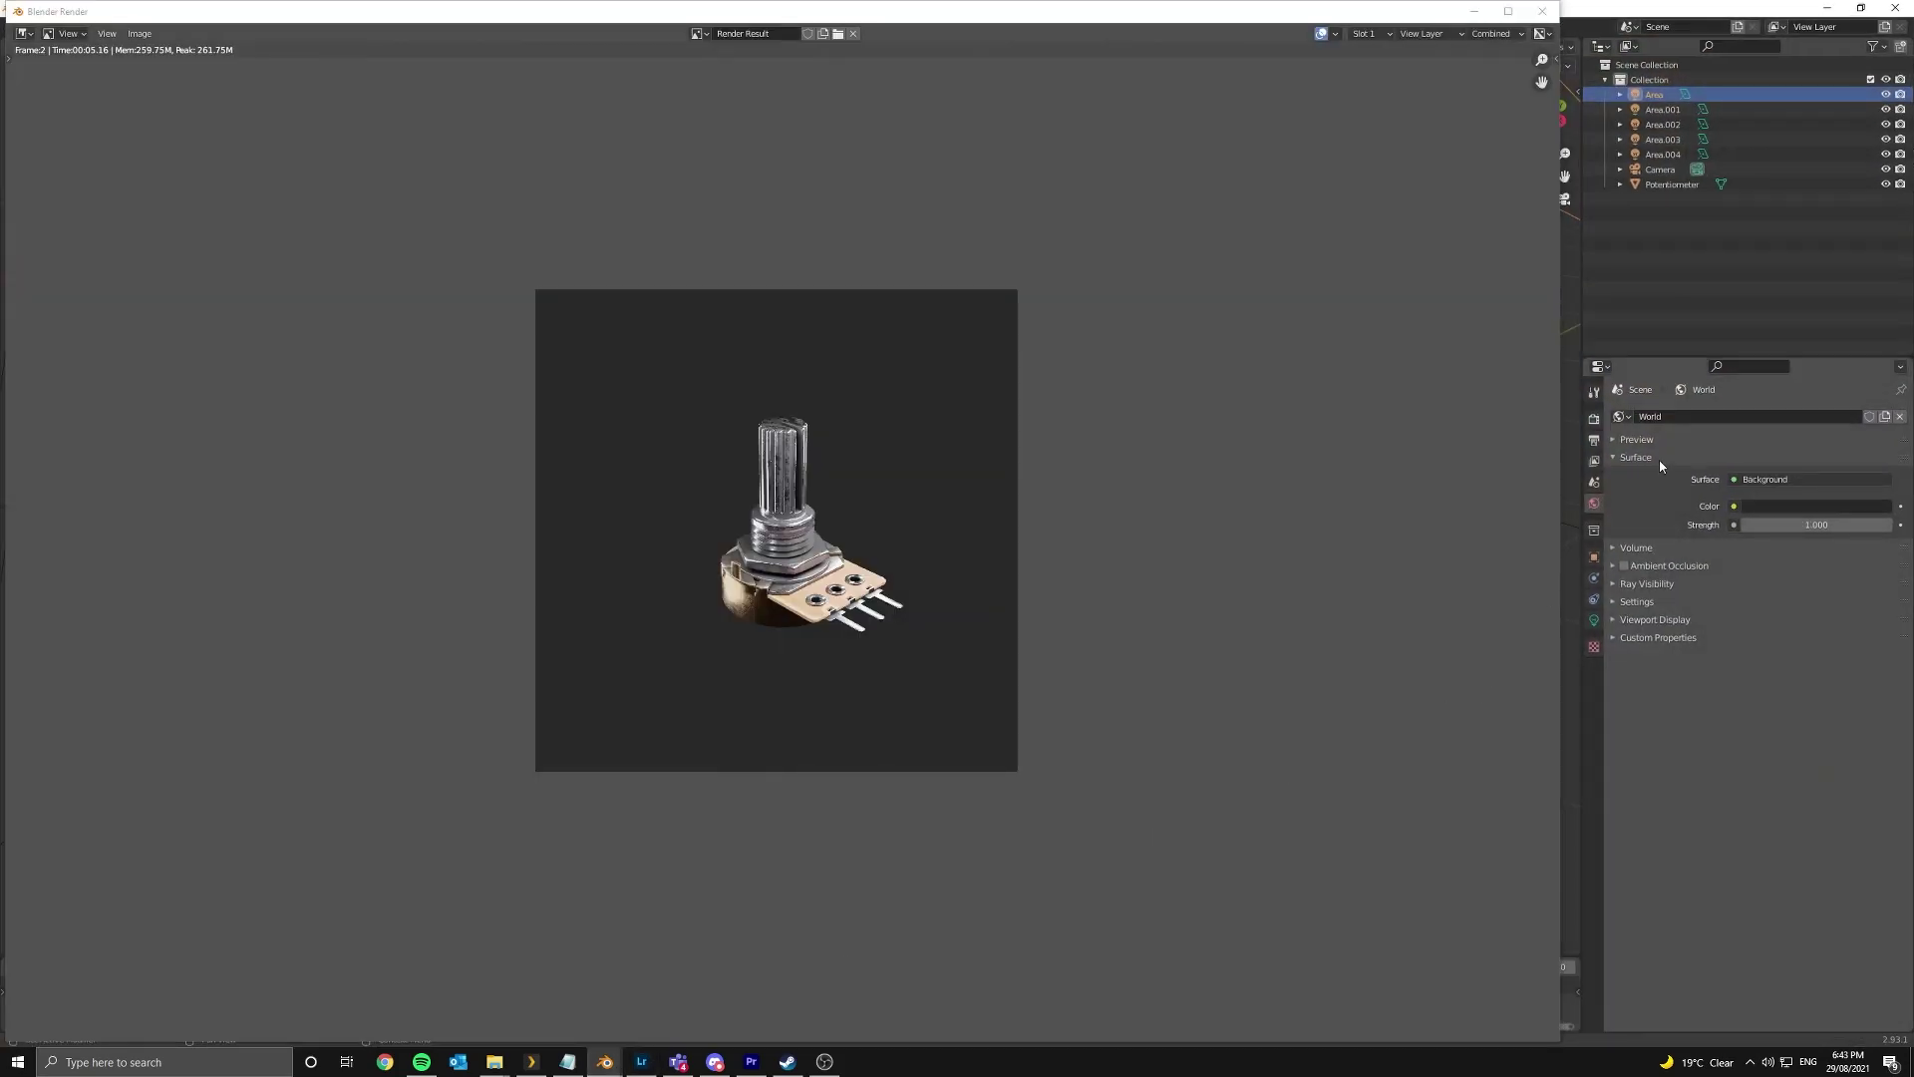
left_click(1595, 438)
left_click(1594, 419)
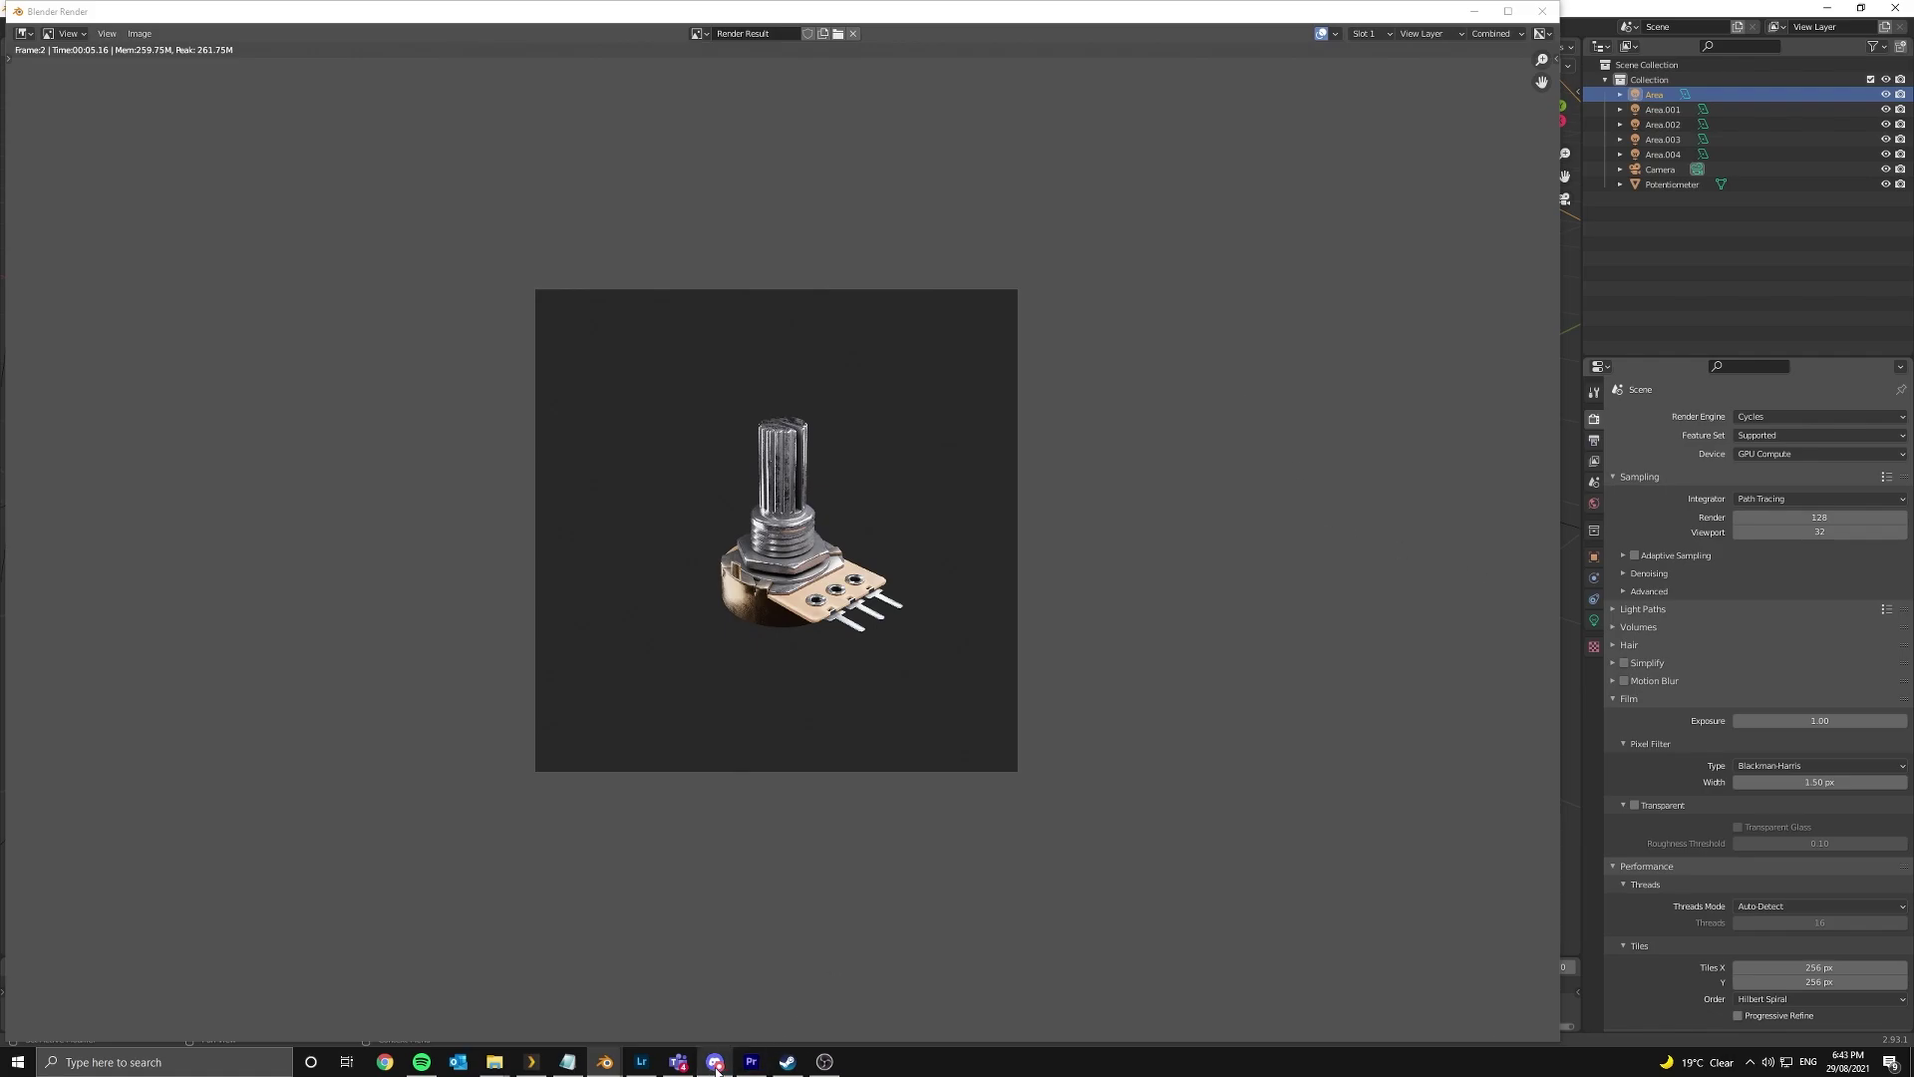
- Switch back to Lightroom, inspect the graded shaft up close, and return to the light settings
left_click(646, 1063)
left_click(924, 577)
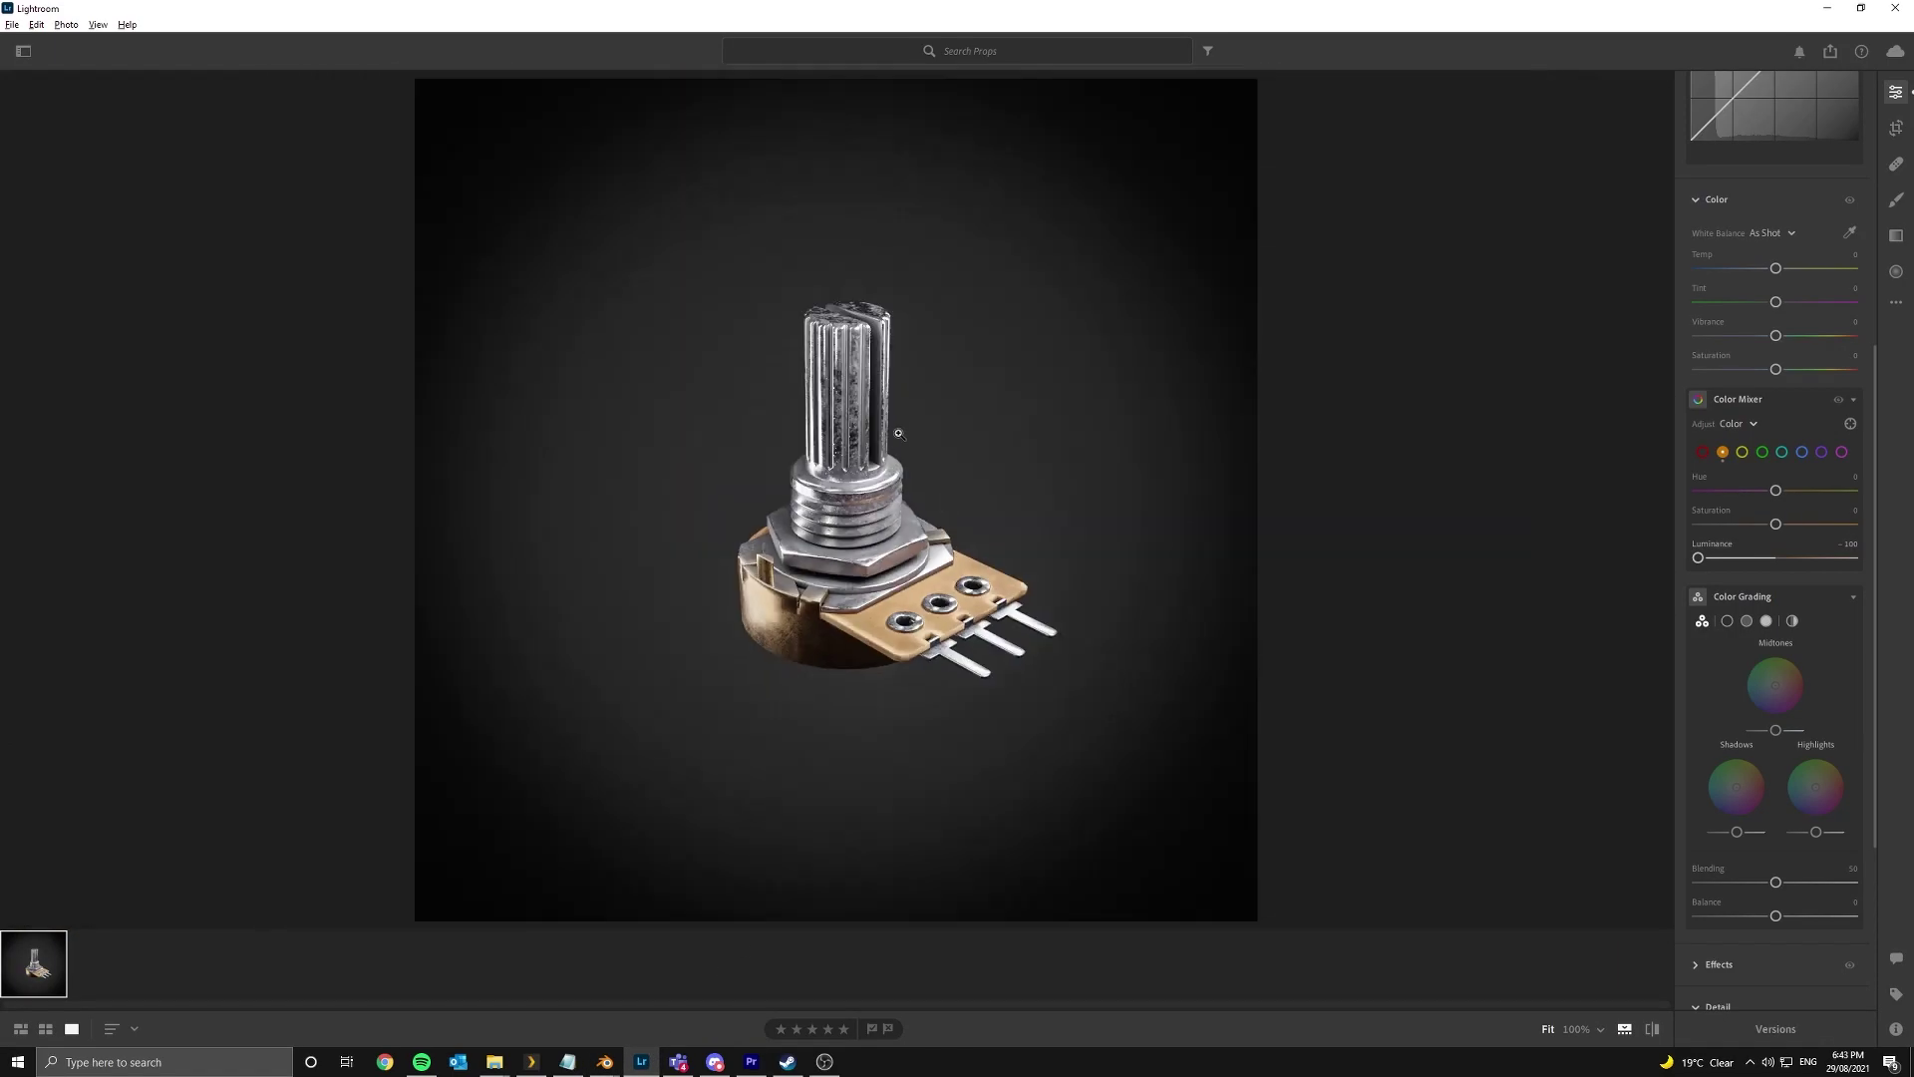
left_click(868, 361)
left_click(872, 377)
scroll(1764, 437, "up", 6)
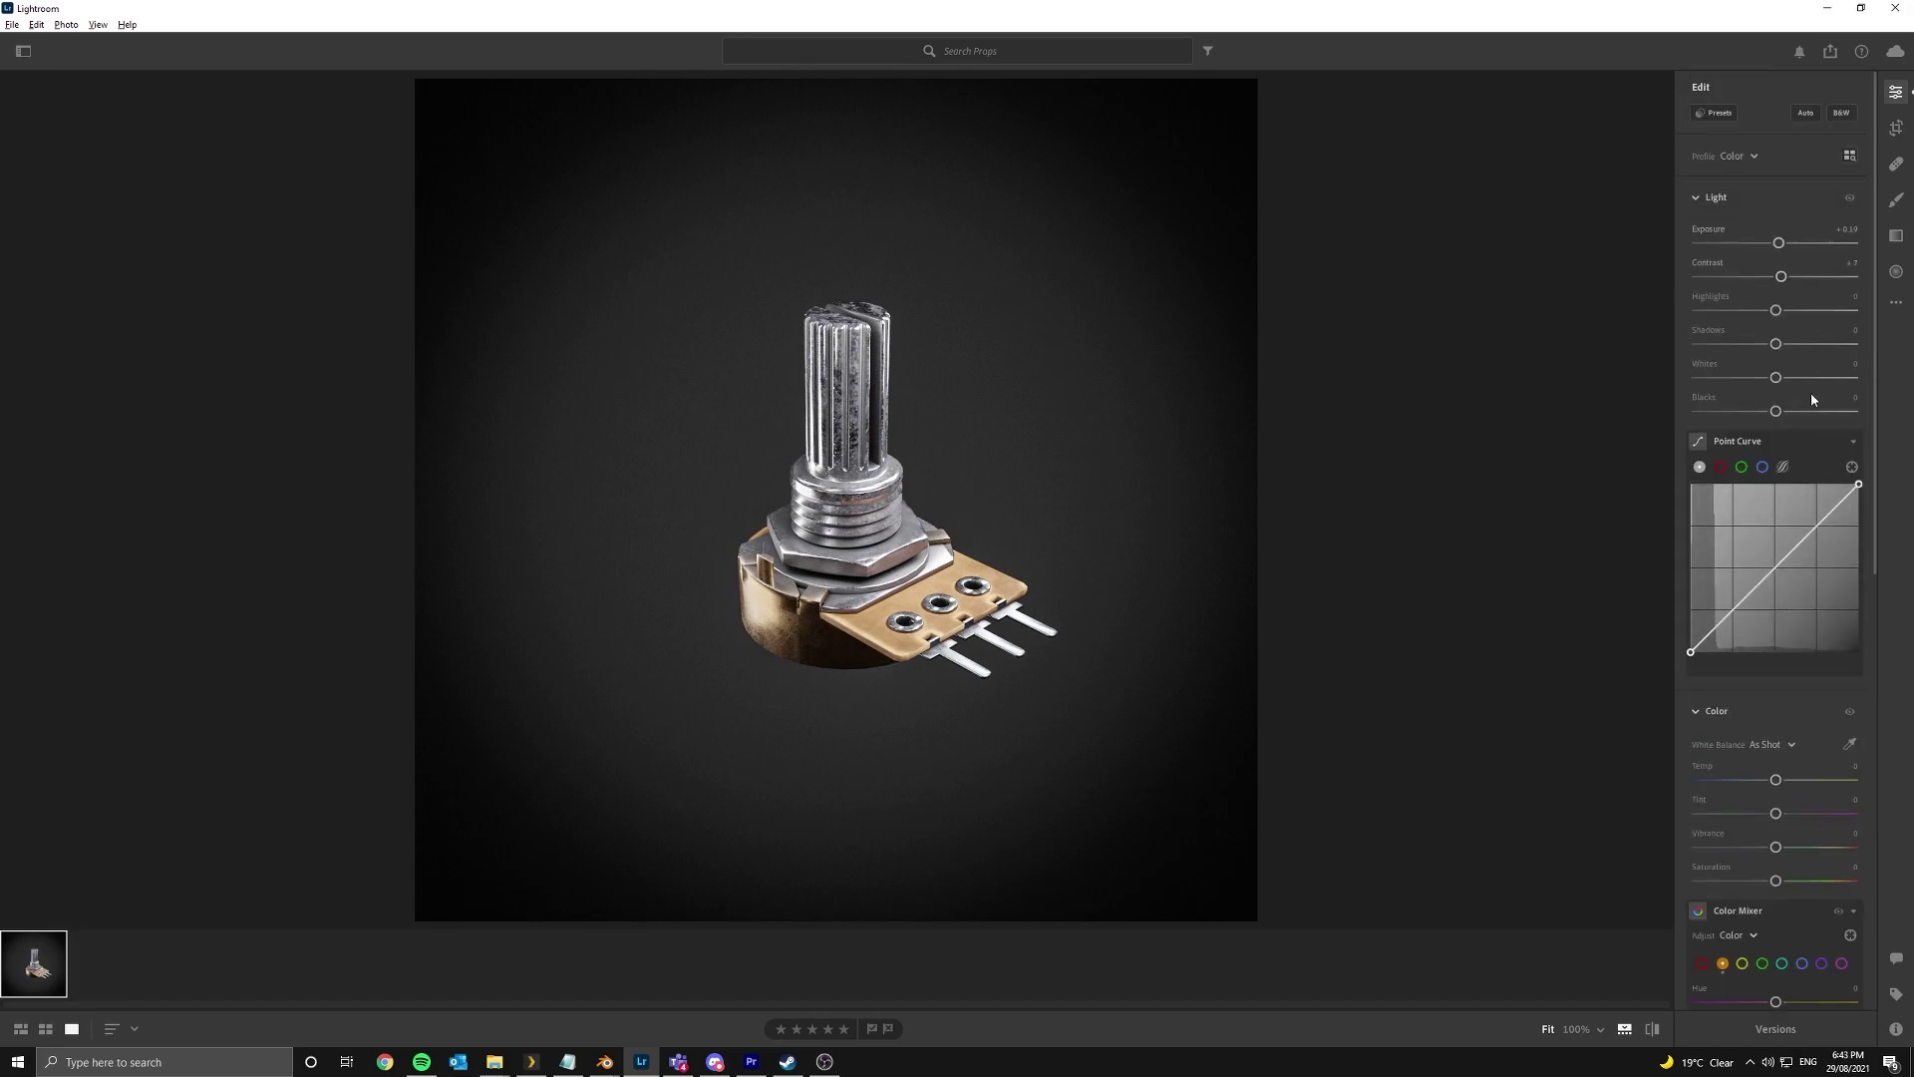